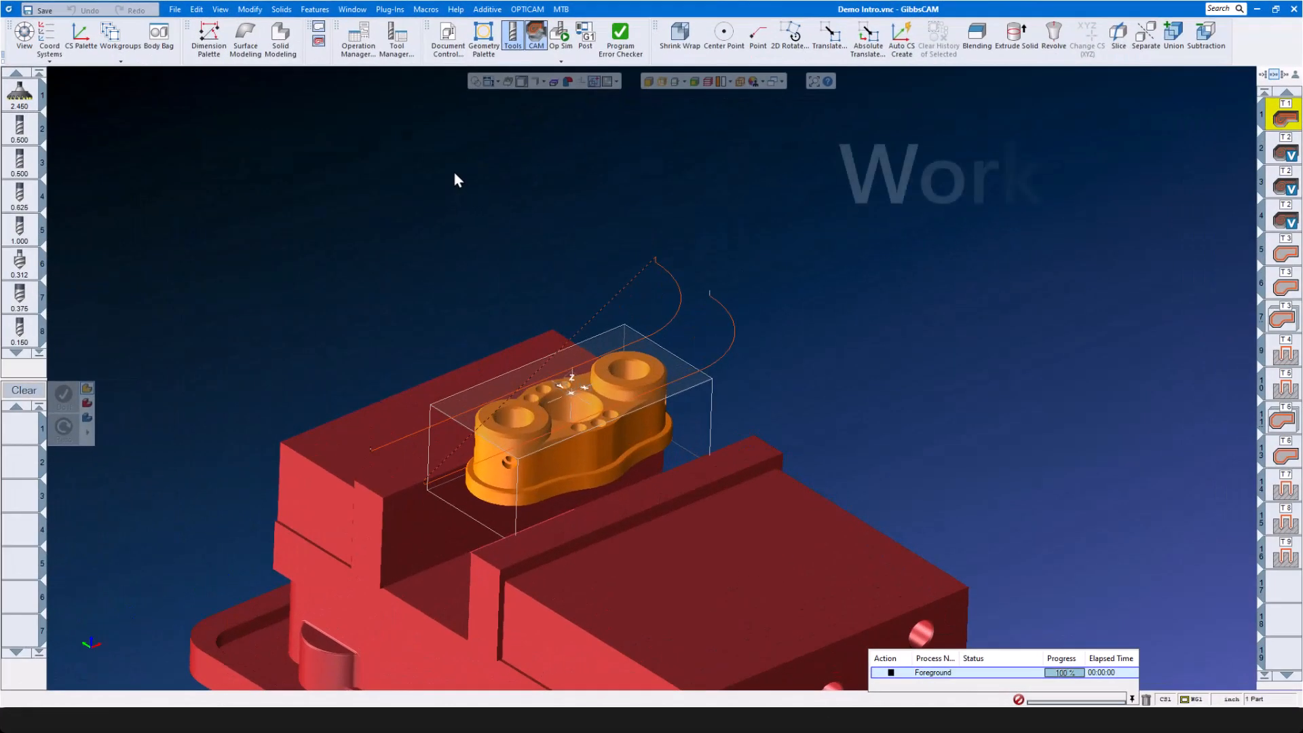
Inspect the part's document settings and the geometry creation tools, closing each after viewing.
{"action": "left_click", "coordinate": [448, 37]}
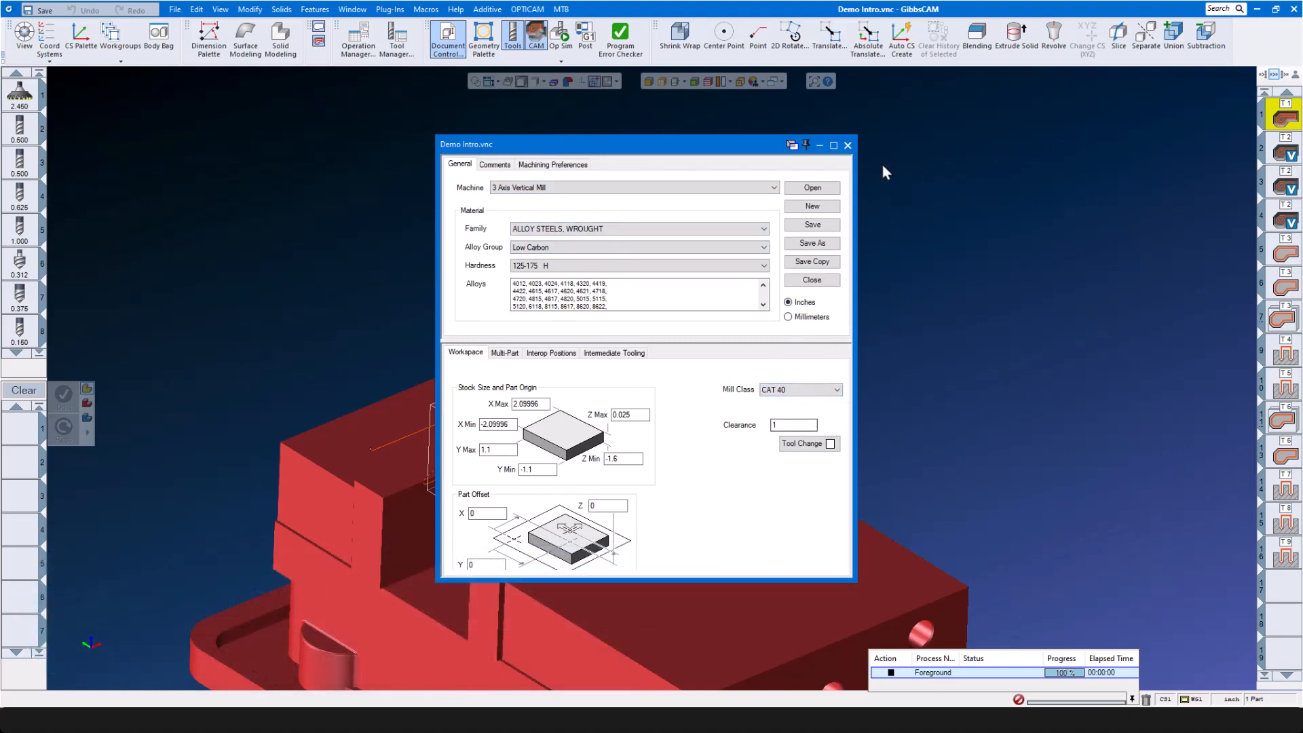
{"action": "left_click", "coordinate": [847, 145]}
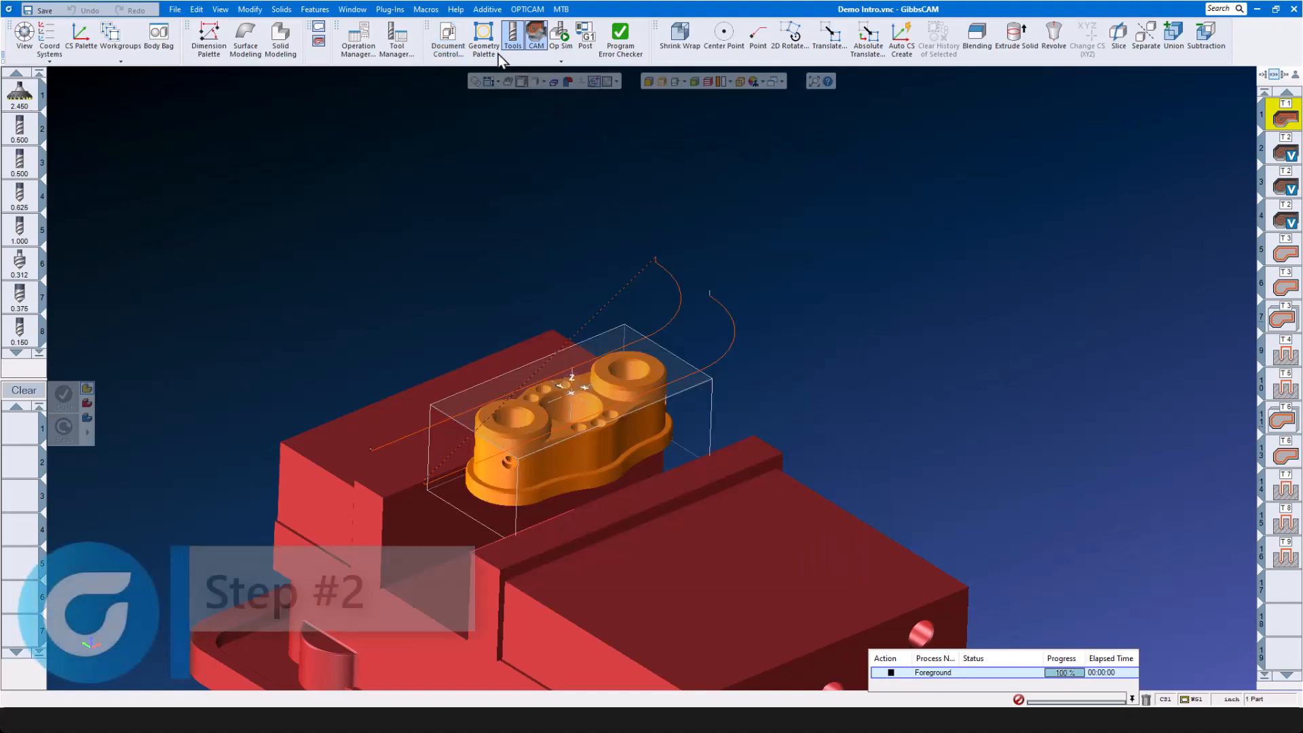
{"action": "left_click", "coordinate": [485, 41]}
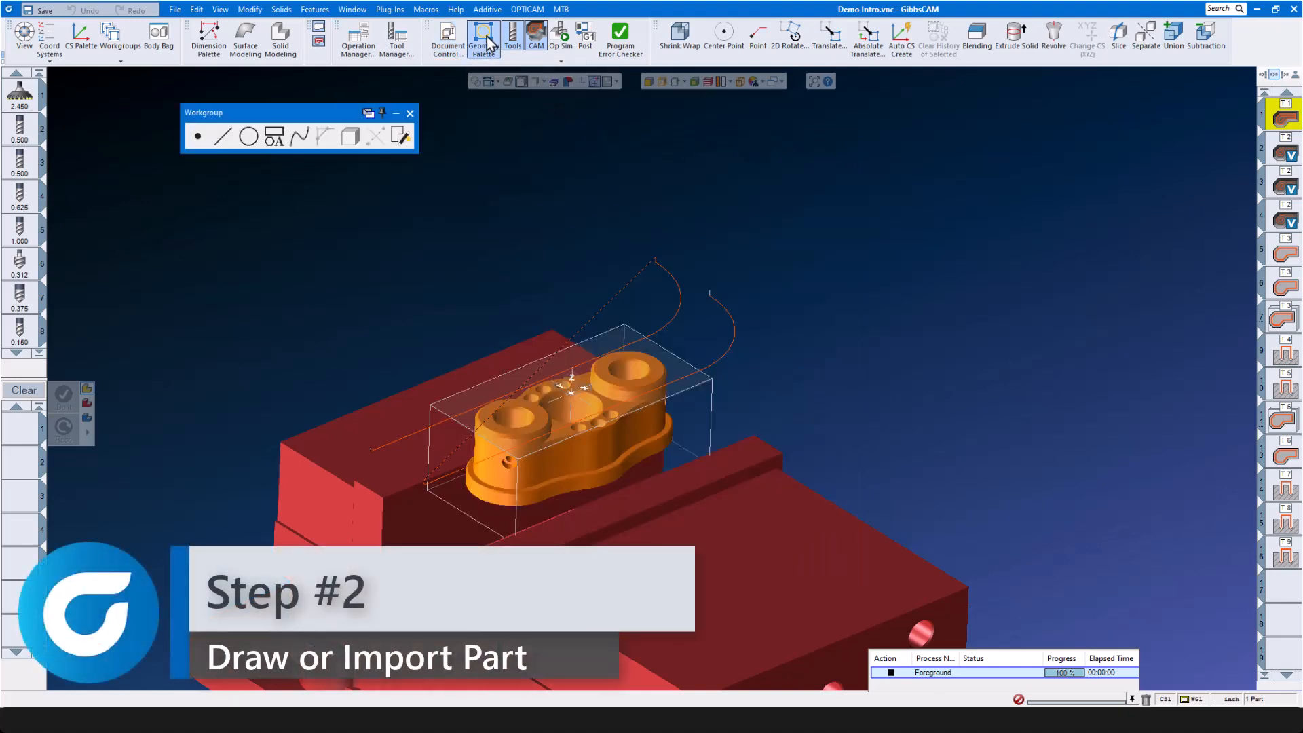
{"action": "left_click", "coordinate": [486, 41]}
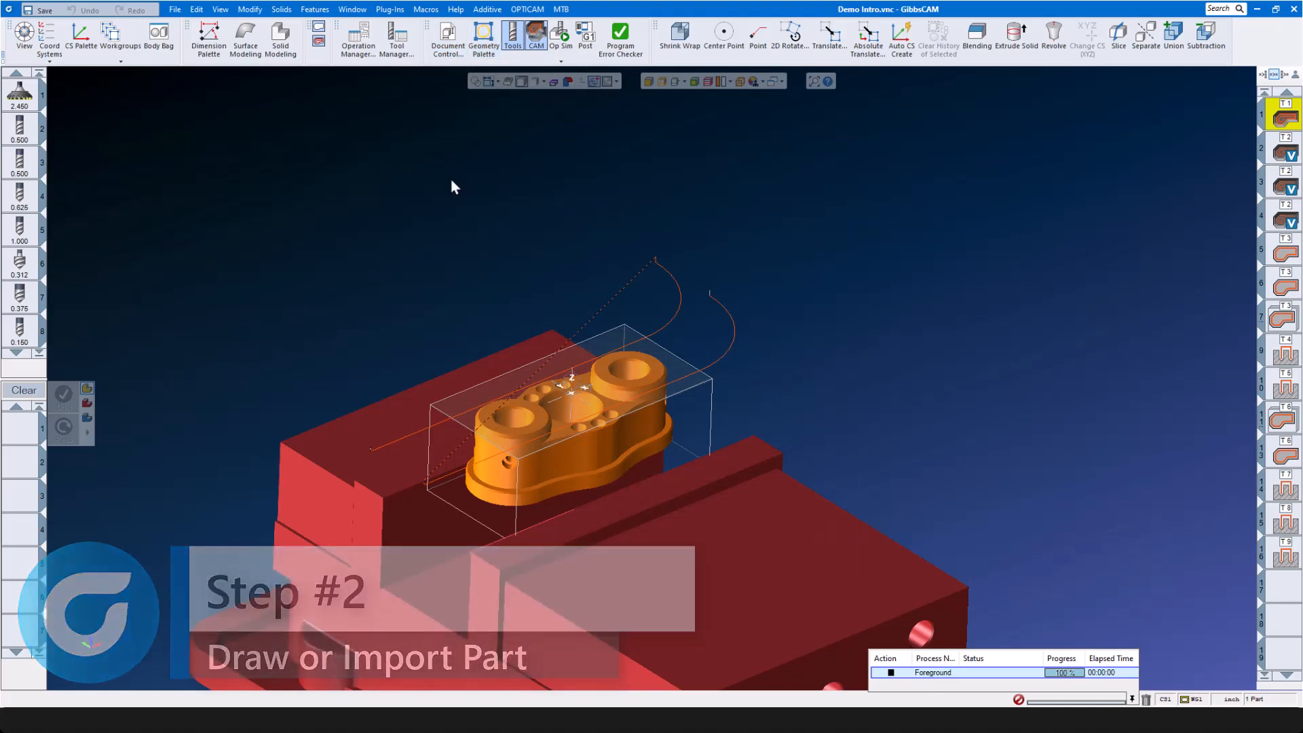
Toggle the tool list off and on to view the part's tools, leaving it displayed.
{"action": "left_click", "coordinate": [513, 38]}
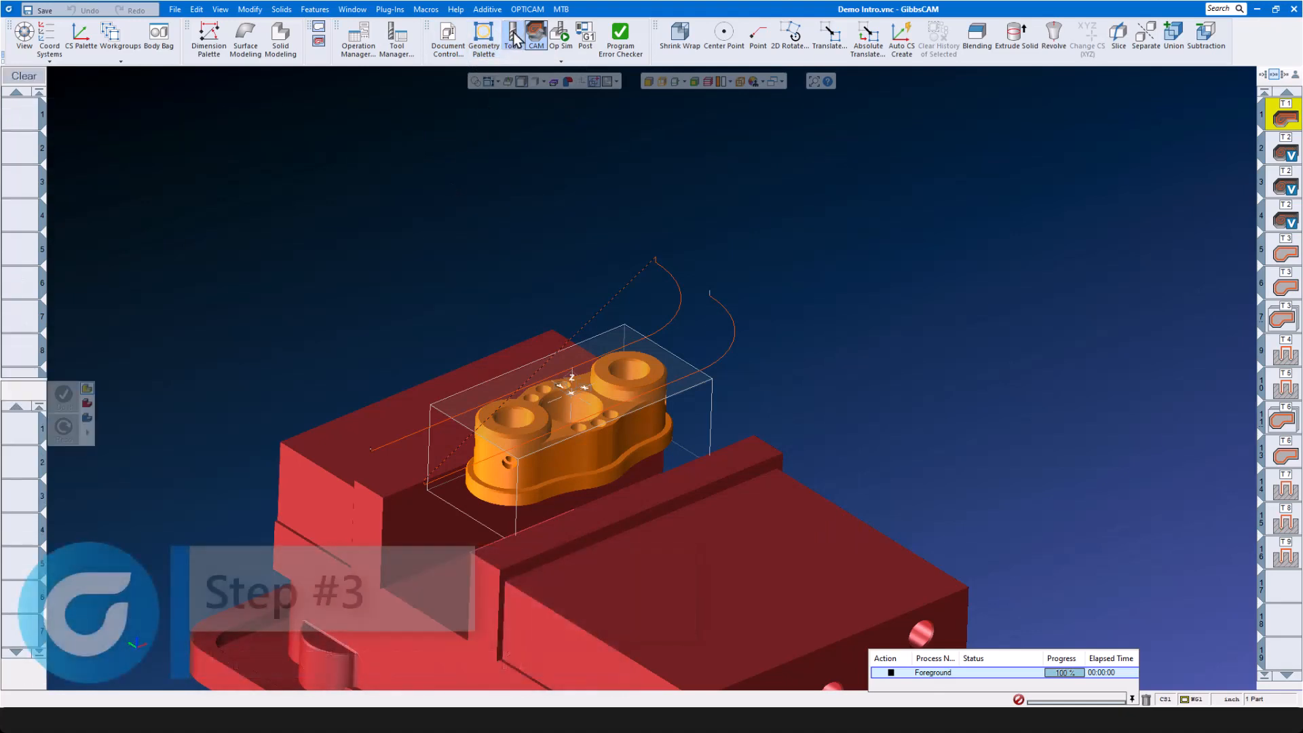
{"action": "left_click", "coordinate": [513, 39]}
{"action": "left_click", "coordinate": [514, 39]}
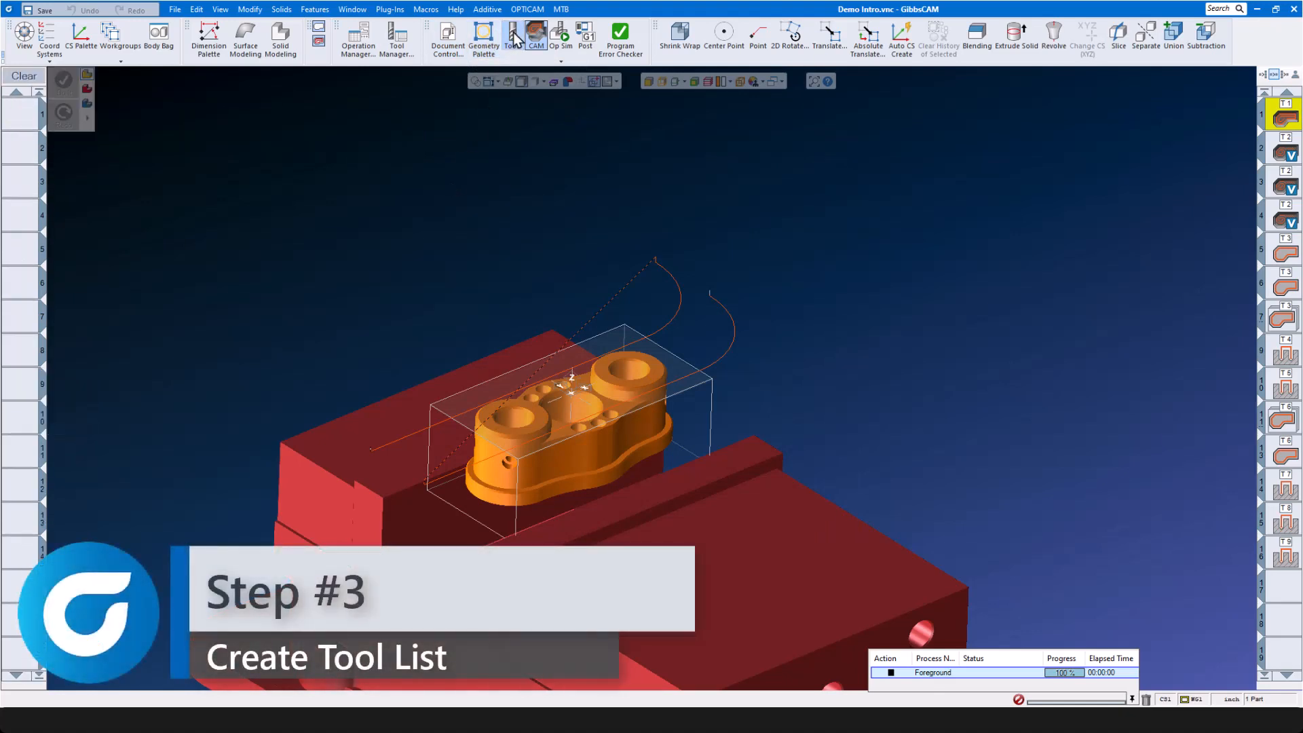
{"action": "left_click", "coordinate": [513, 39]}
{"action": "left_click", "coordinate": [514, 39]}
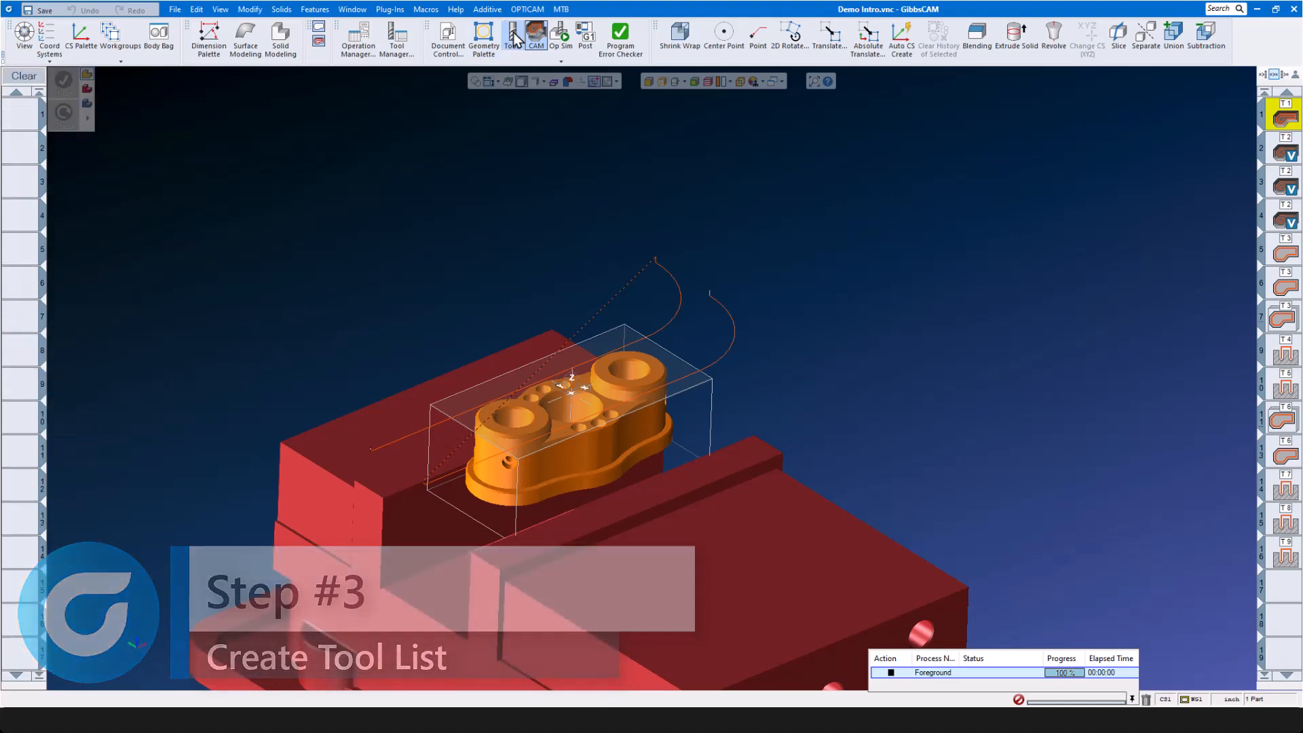
{"action": "left_click", "coordinate": [513, 39]}
Toggle the machining operations display off and on, leaving the operation list and toolpath displayed.
{"action": "left_click", "coordinate": [536, 37]}
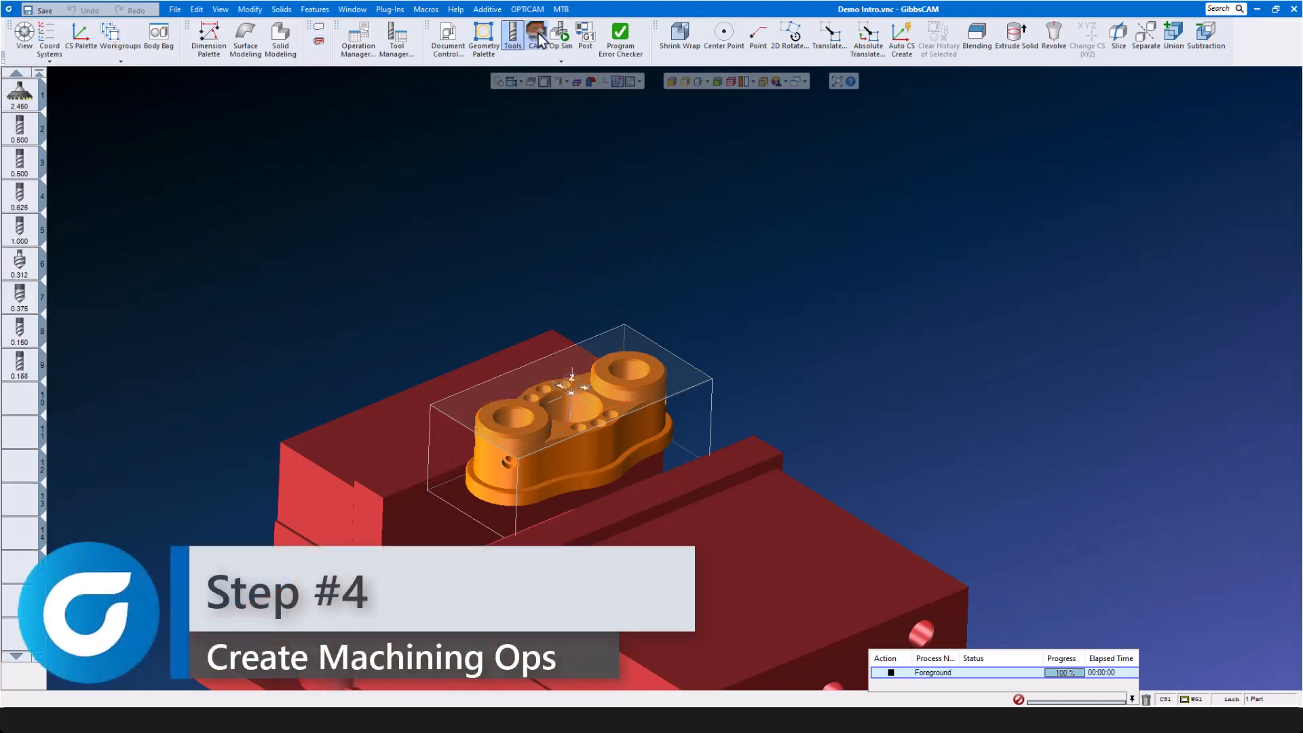
{"action": "left_click", "coordinate": [539, 34]}
{"action": "left_click", "coordinate": [539, 34]}
{"action": "left_click", "coordinate": [536, 37]}
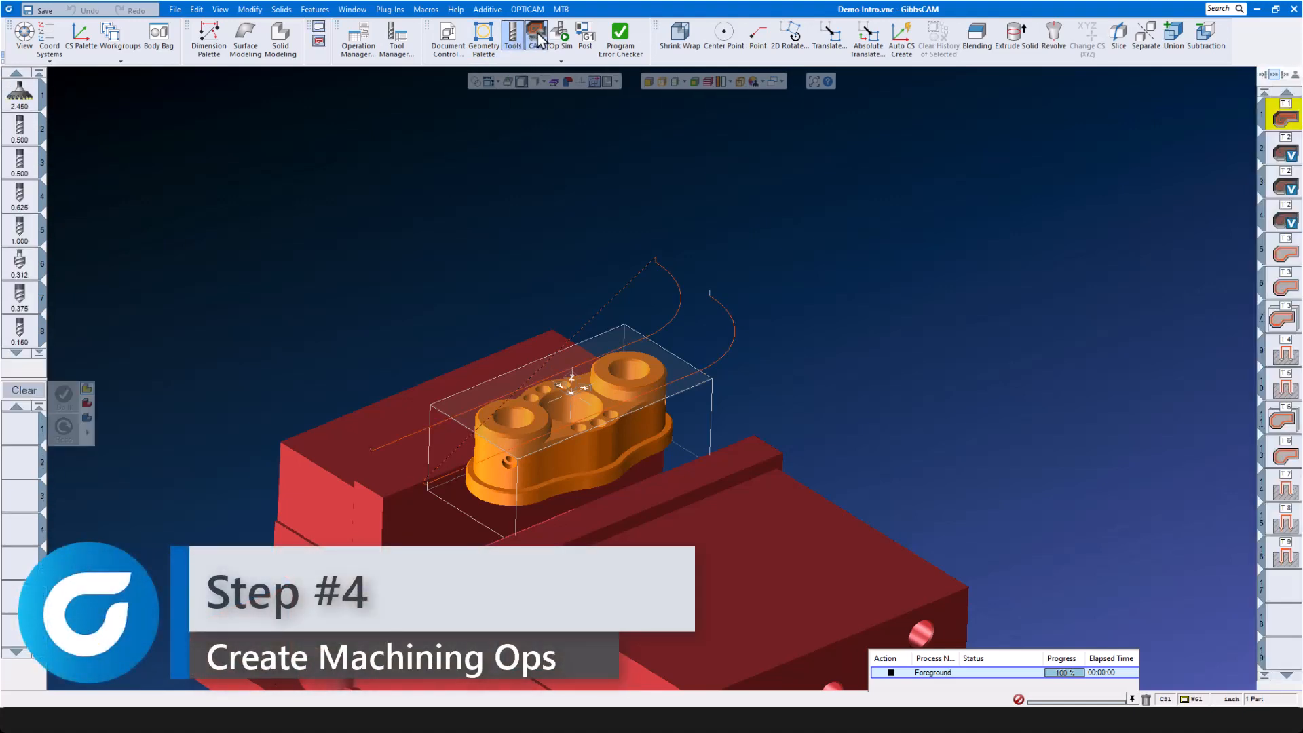
{"action": "left_click", "coordinate": [536, 38]}
{"action": "left_click", "coordinate": [536, 38]}
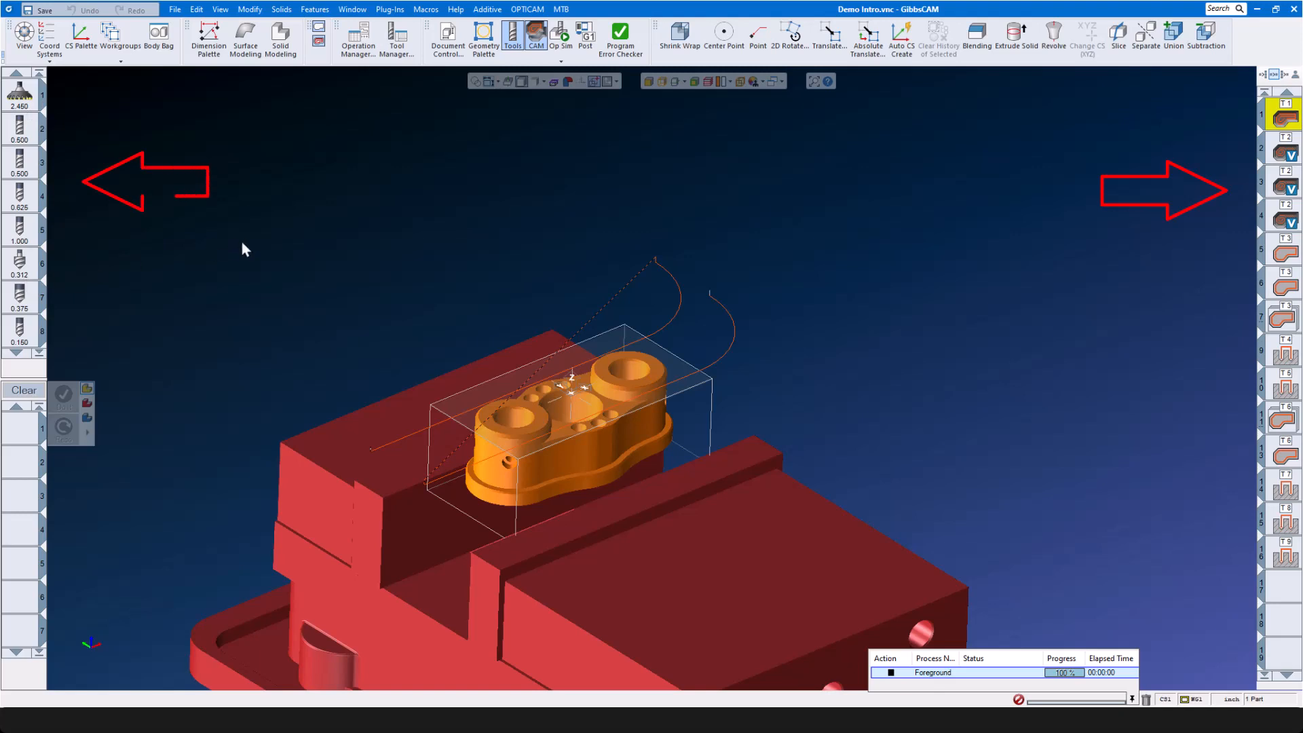
View the part in Op Sim and examine the Post Processor options, closing both when done.
{"action": "left_click", "coordinate": [559, 32]}
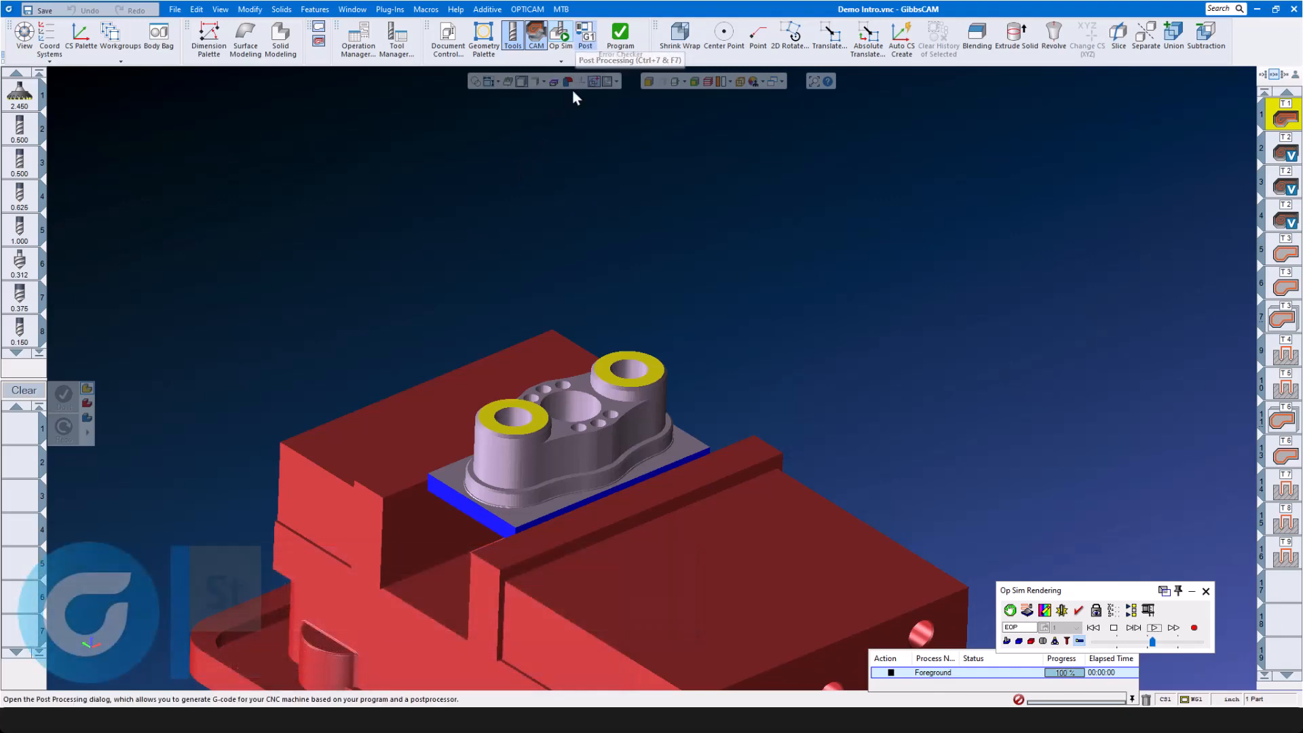
{"action": "left_click", "coordinate": [584, 37]}
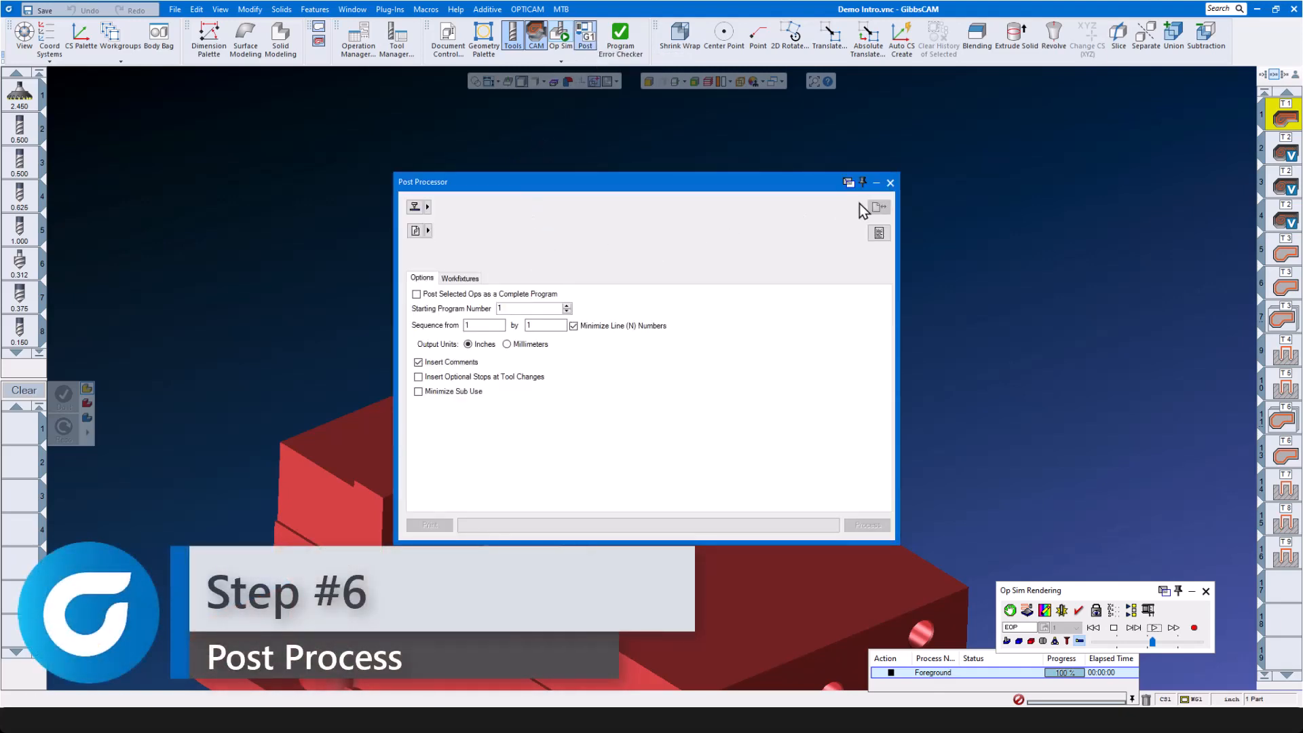
{"action": "left_click", "coordinate": [890, 183]}
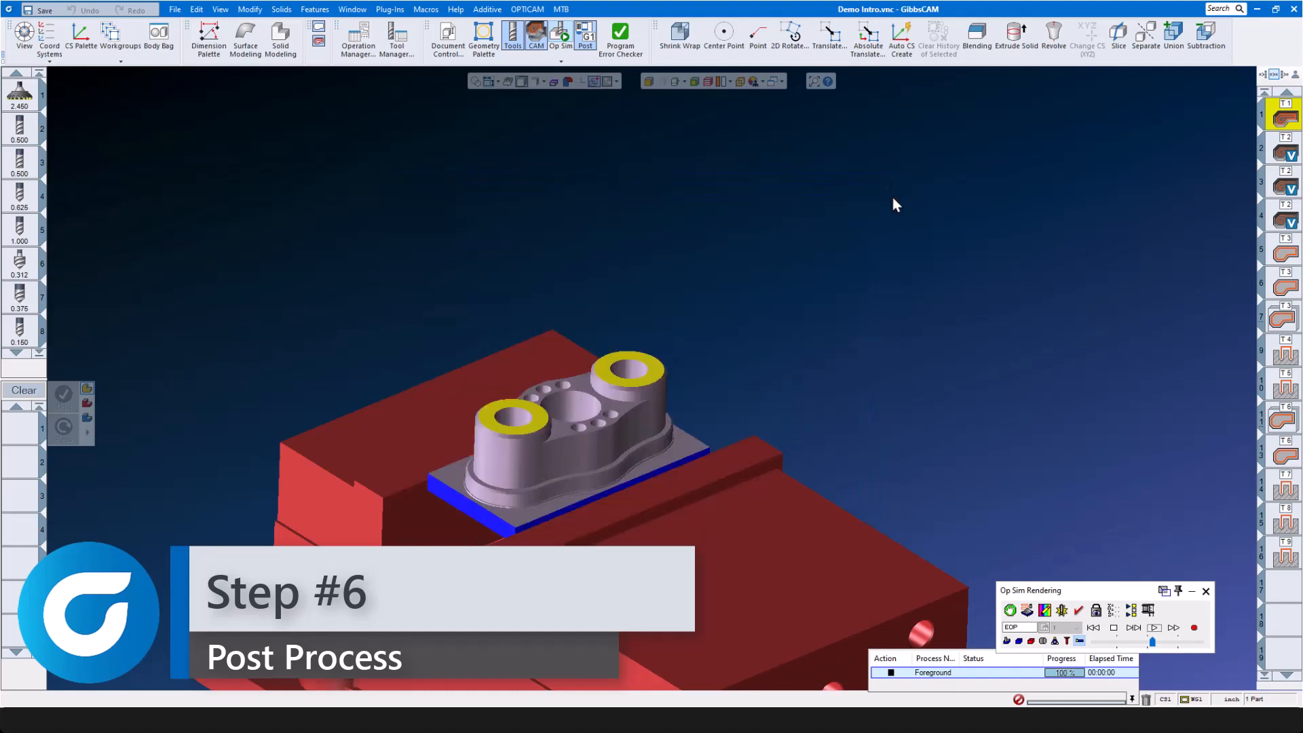
{"action": "left_click", "coordinate": [1206, 592]}
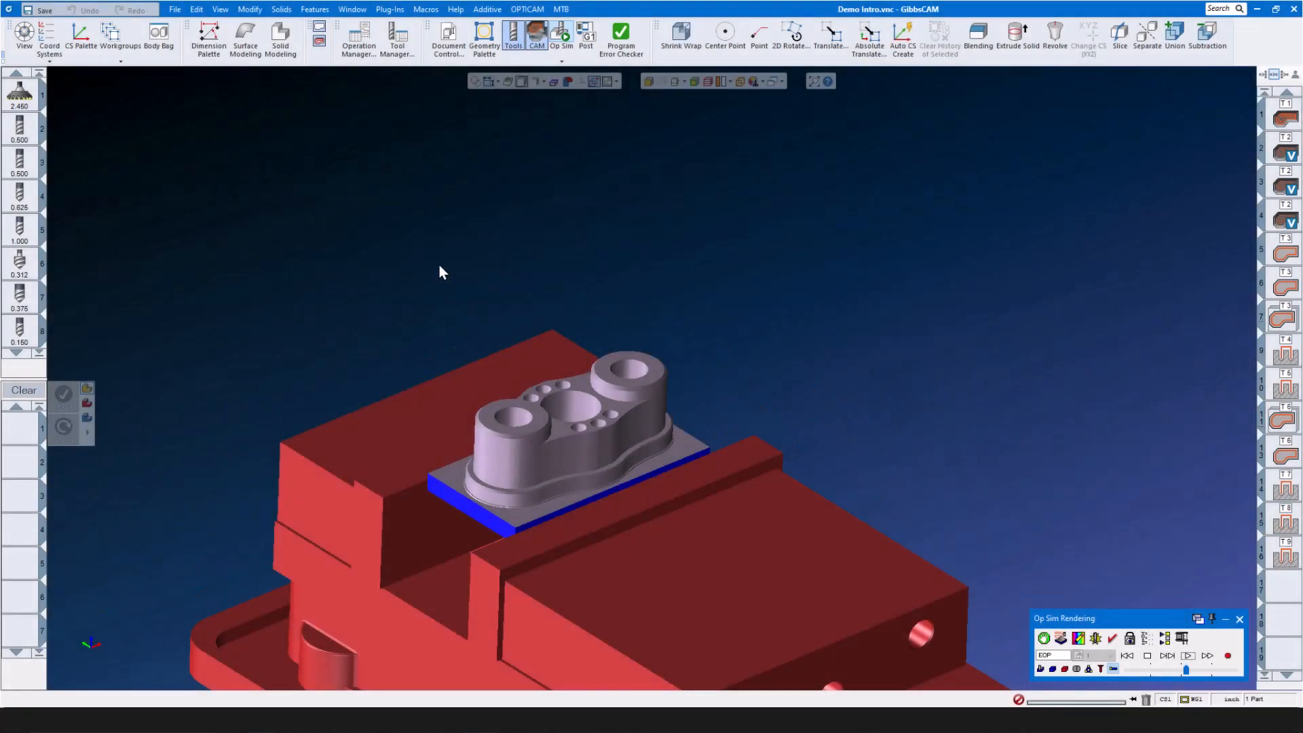
Open the recent part file Segment 1-2-3 - GibbsCAM Demo - Solids Import and Milling.vnc.
{"action": "left_click", "coordinate": [174, 9]}
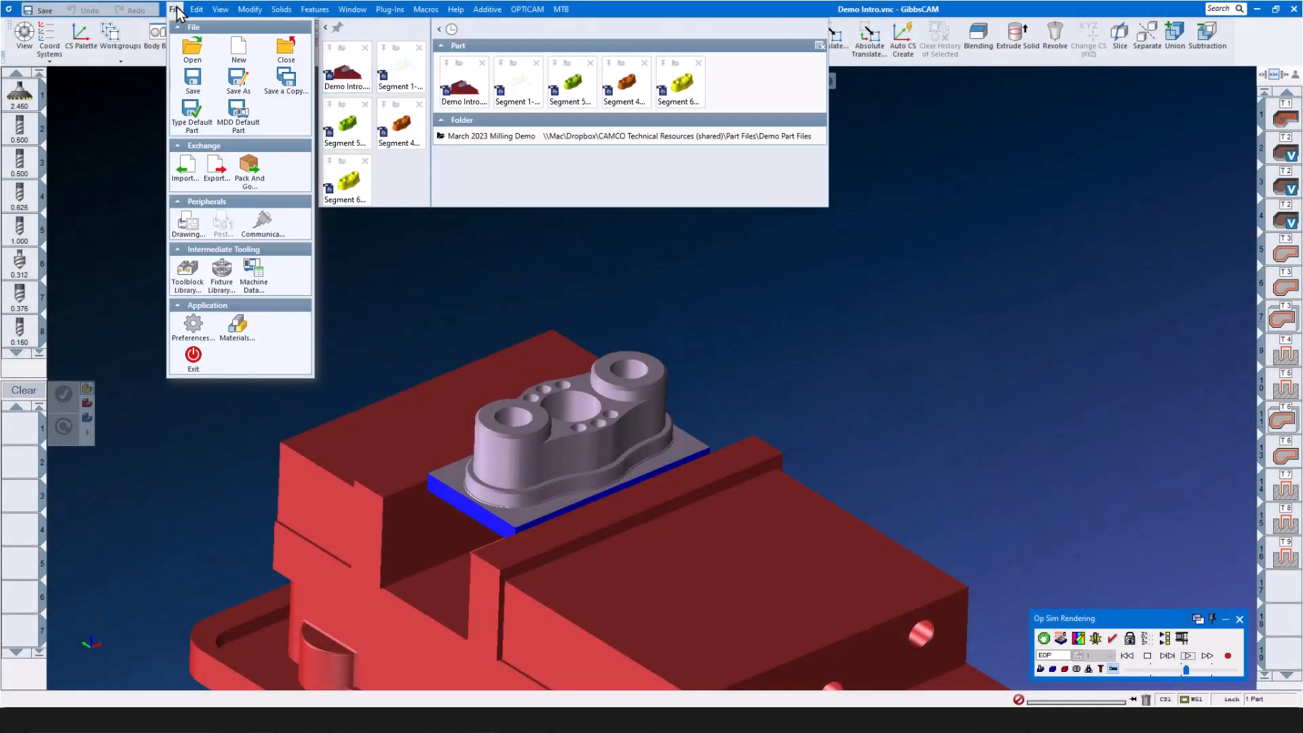
{"action": "left_click", "coordinate": [400, 65]}
{"action": "left_click", "coordinate": [645, 375]}
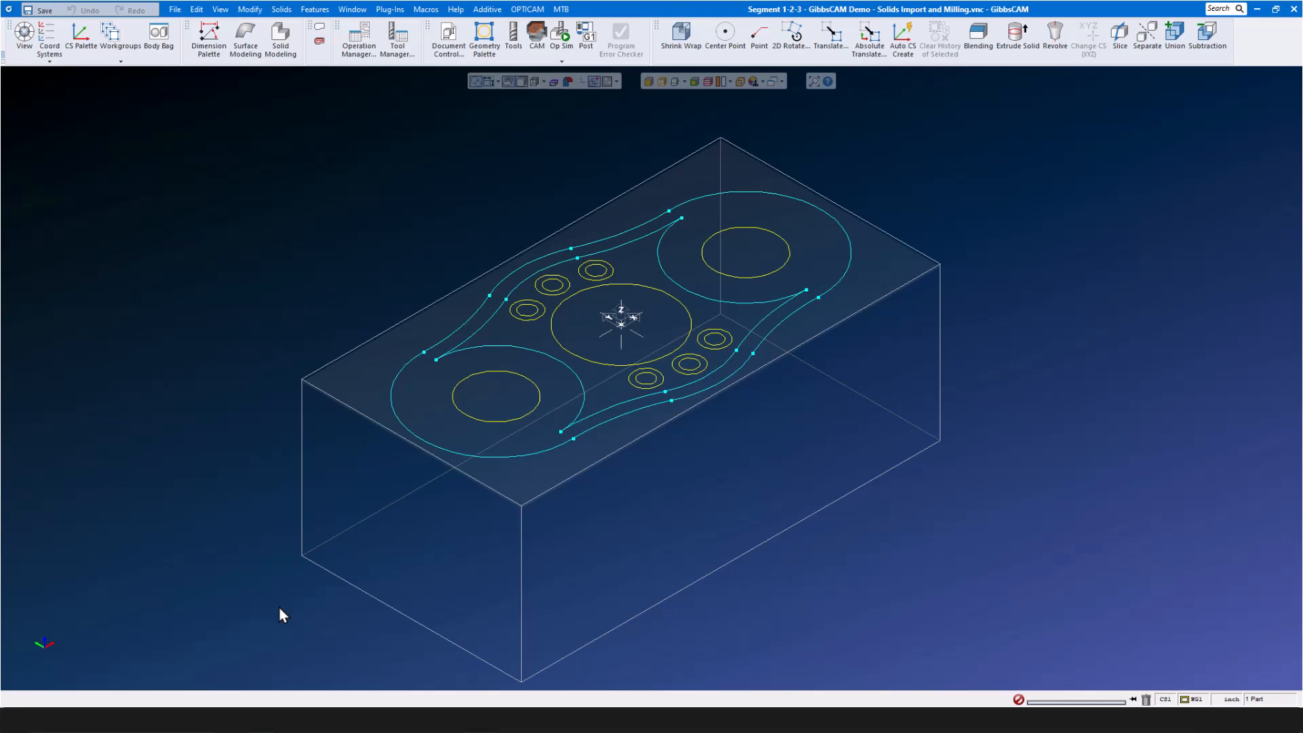
{"action": "key", "text": "alt+Tab"}
Extrude the outermost contour into a solid base plate from Z -1 to Z -1.25.
{"action": "left_click", "coordinate": [1016, 40]}
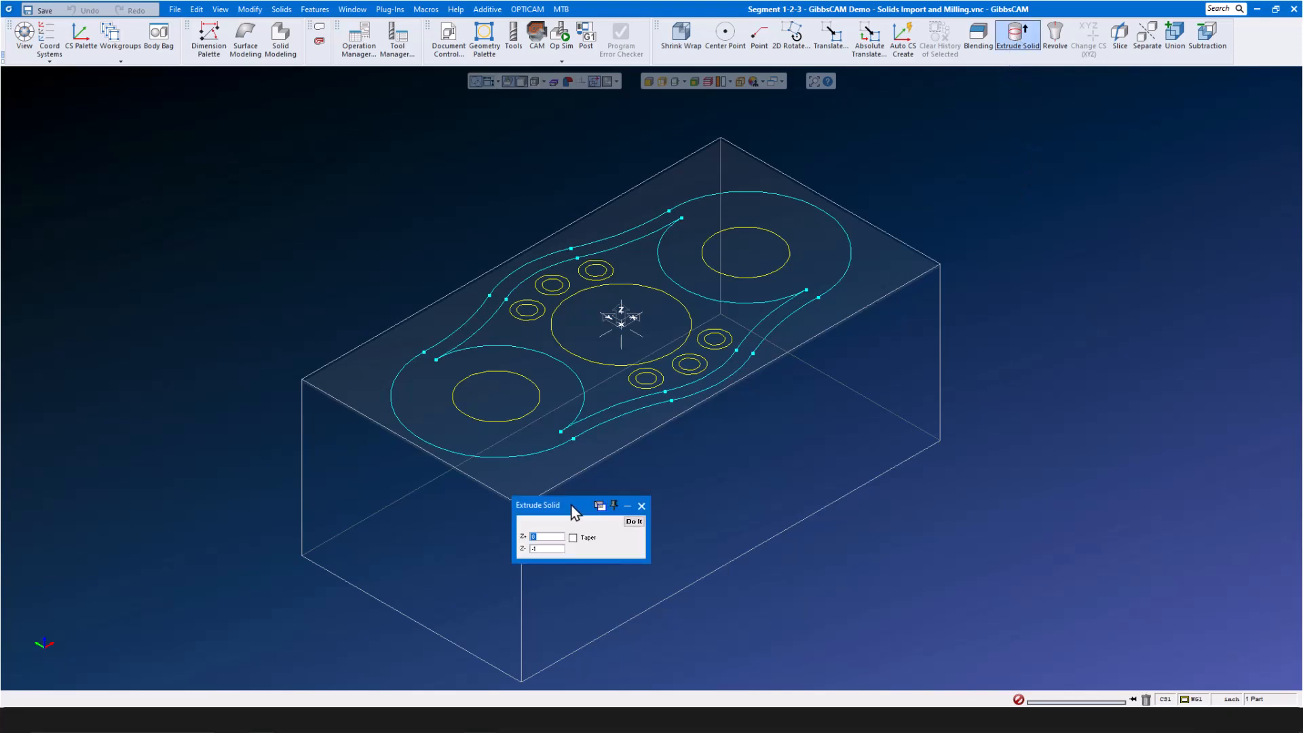
{"action": "left_click_drag", "start_coordinate": [575, 512], "coordinate": [1013, 260]}
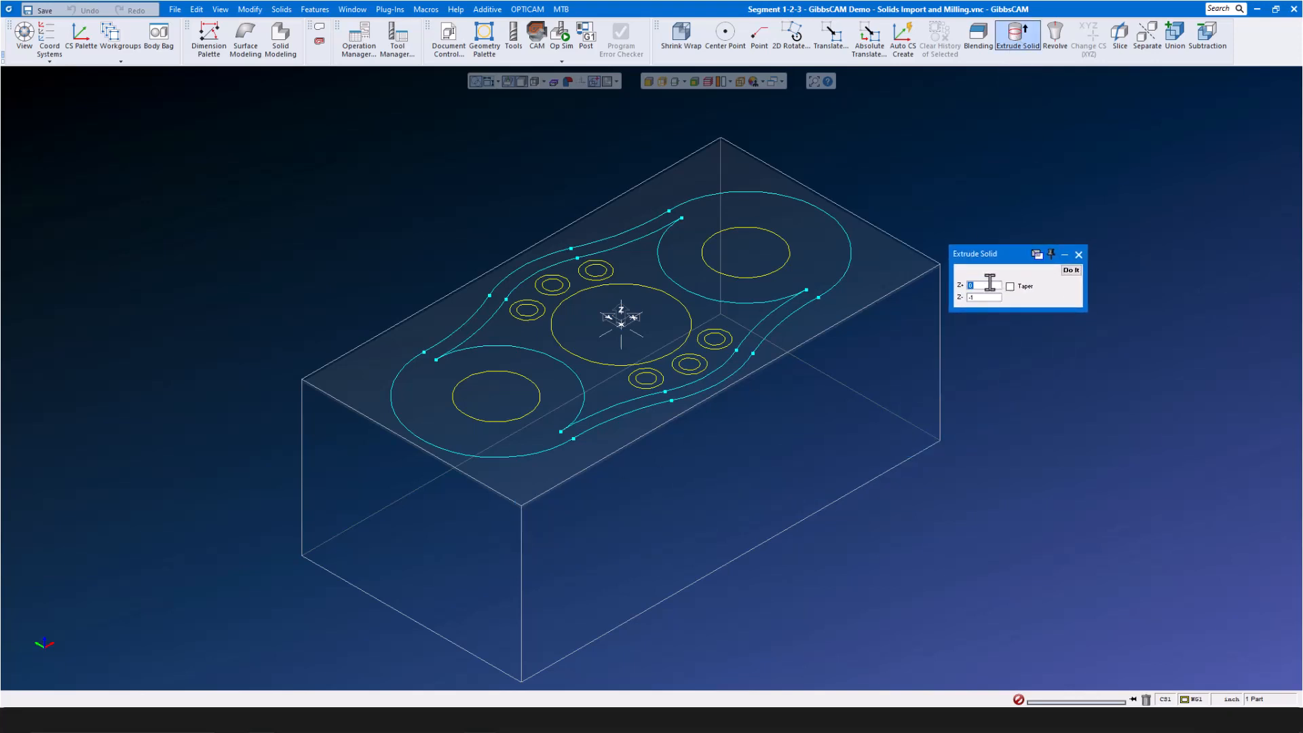
{"action": "left_click", "coordinate": [839, 282]}
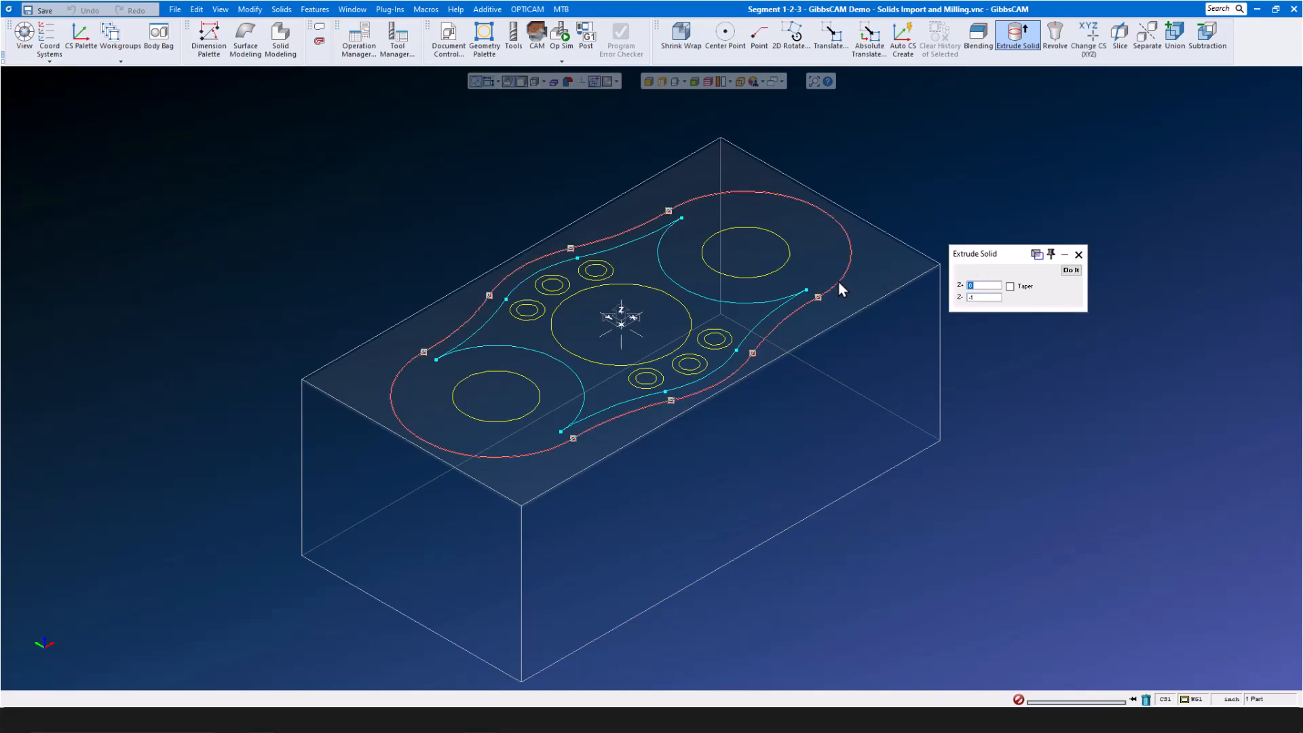
{"action": "left_click", "coordinate": [991, 285]}
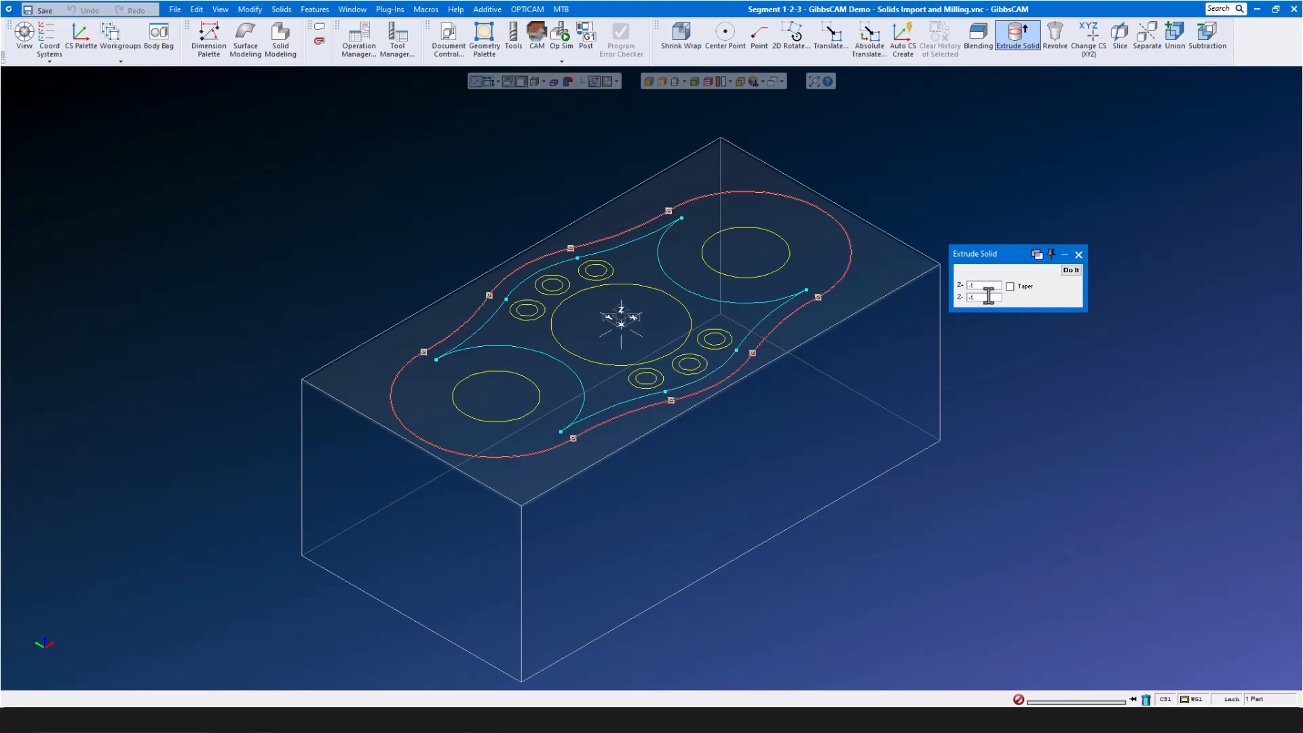
{"action": "left_click", "coordinate": [1070, 270]}
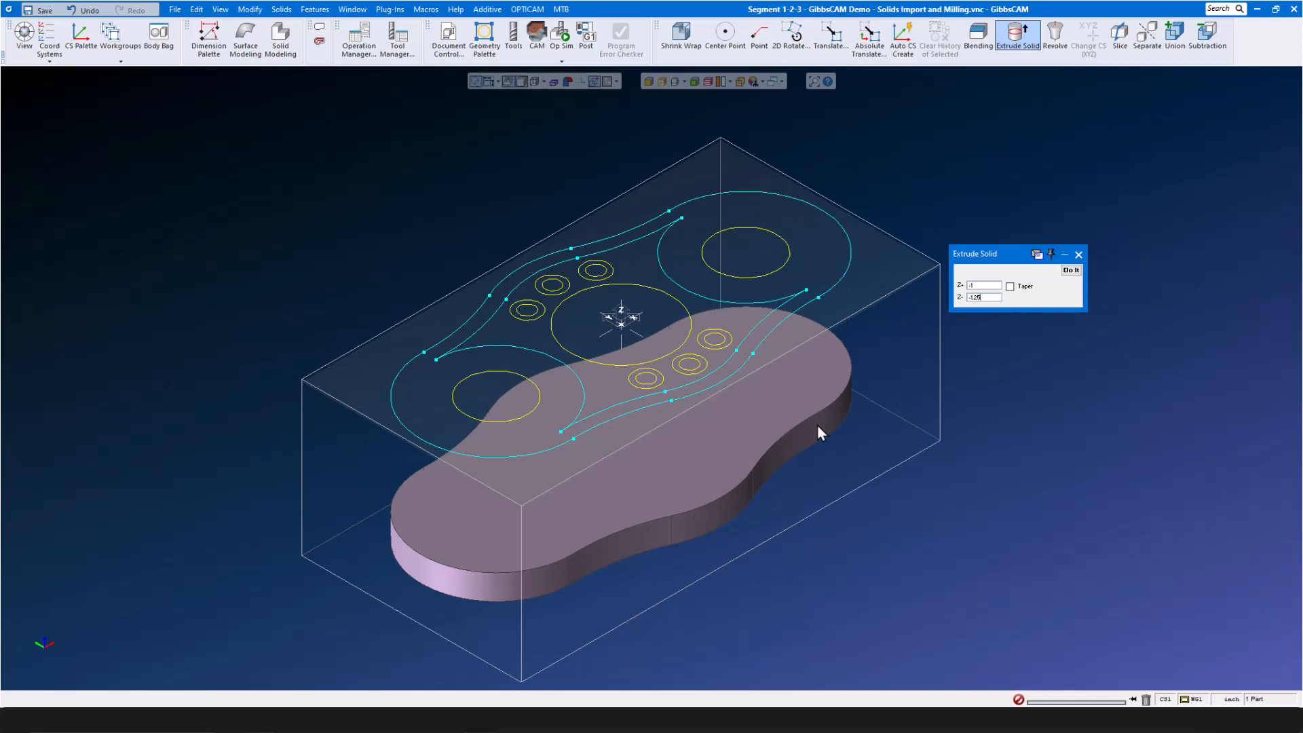
Extrude the inner offset contour, using its outer end arcs, into a solid from Z 0 to Z -1.
{"action": "left_click", "coordinate": [731, 302]}
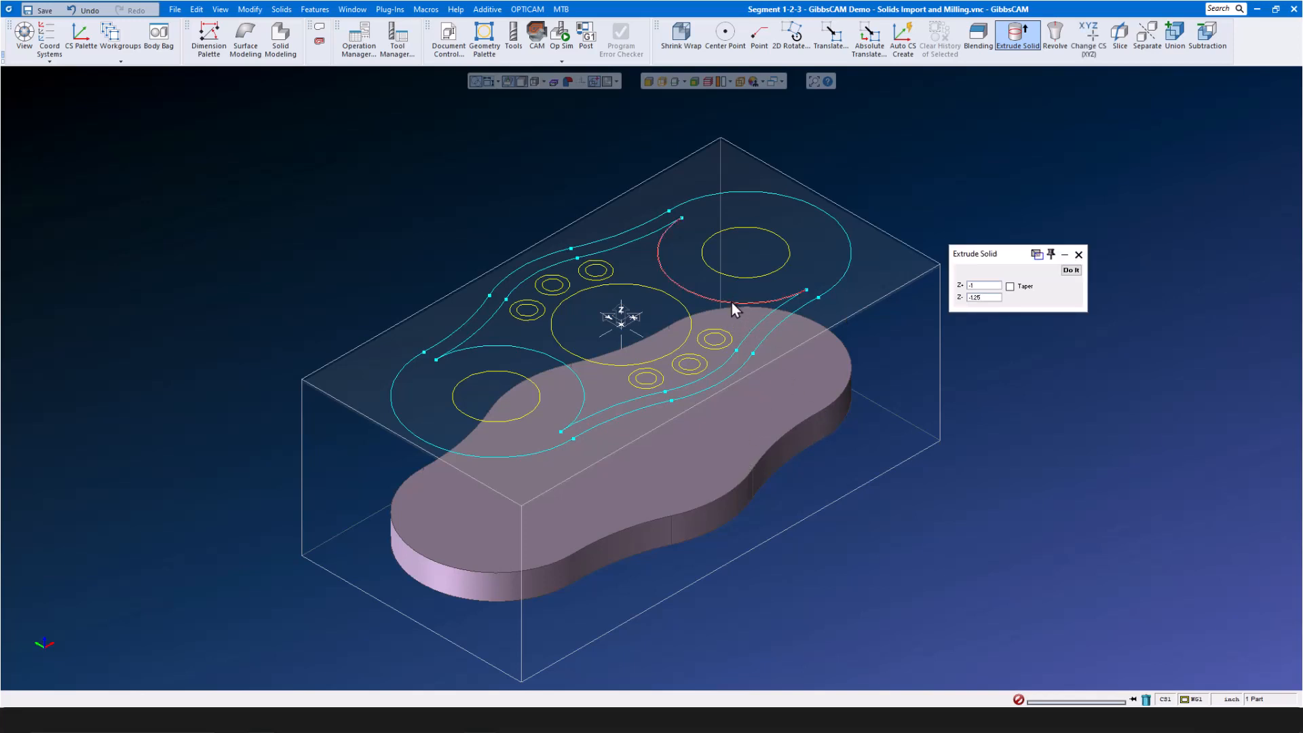
{"action": "left_click", "coordinate": [731, 302]}
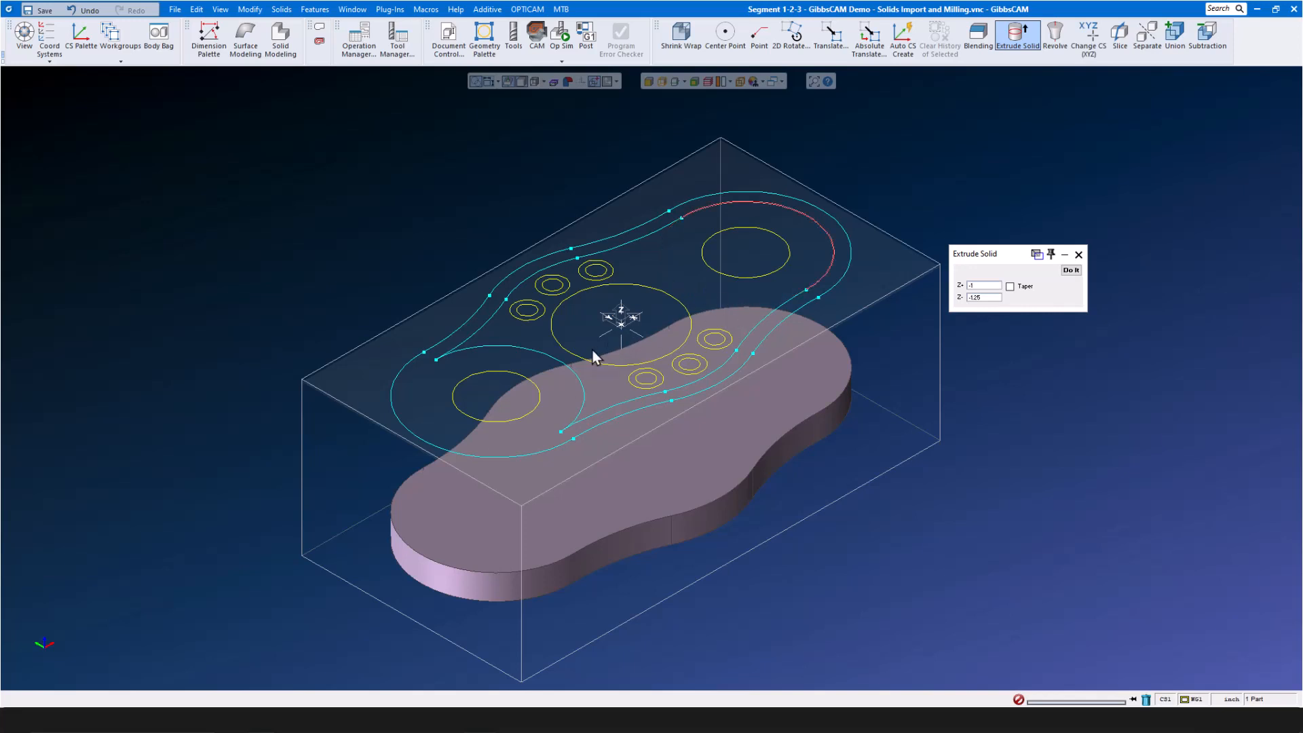
{"action": "left_click", "coordinate": [574, 370]}
{"action": "left_click", "coordinate": [574, 370]}
{"action": "double_click", "coordinate": [665, 227]}
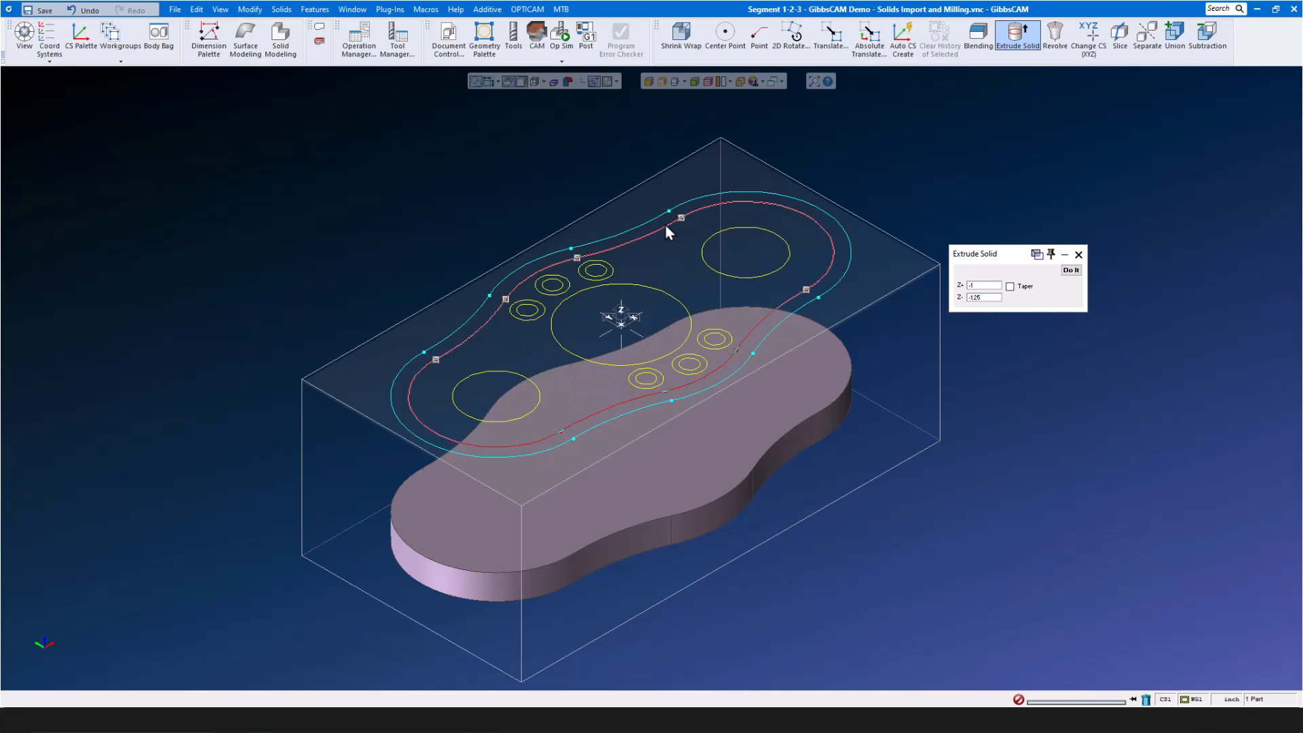
{"action": "left_click", "coordinate": [981, 285]}
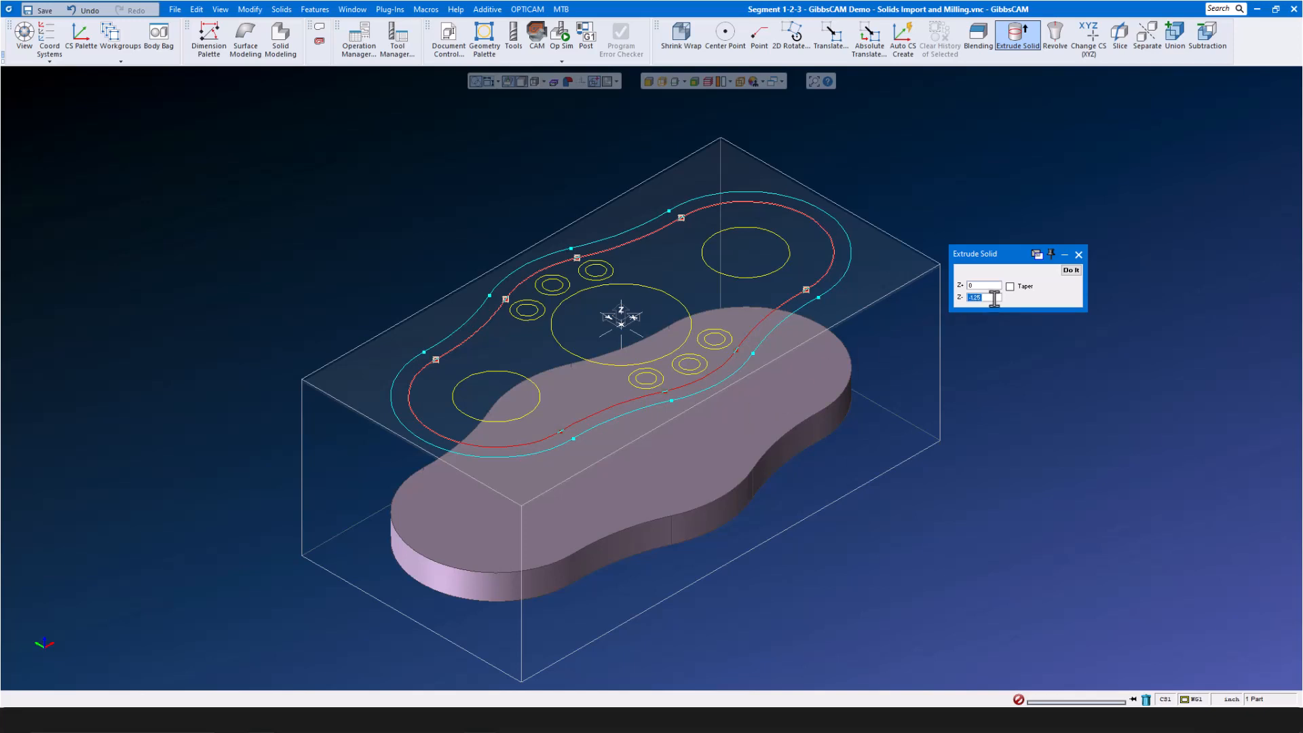
{"action": "left_click", "coordinate": [718, 438]}
{"action": "left_click", "coordinate": [1071, 270]}
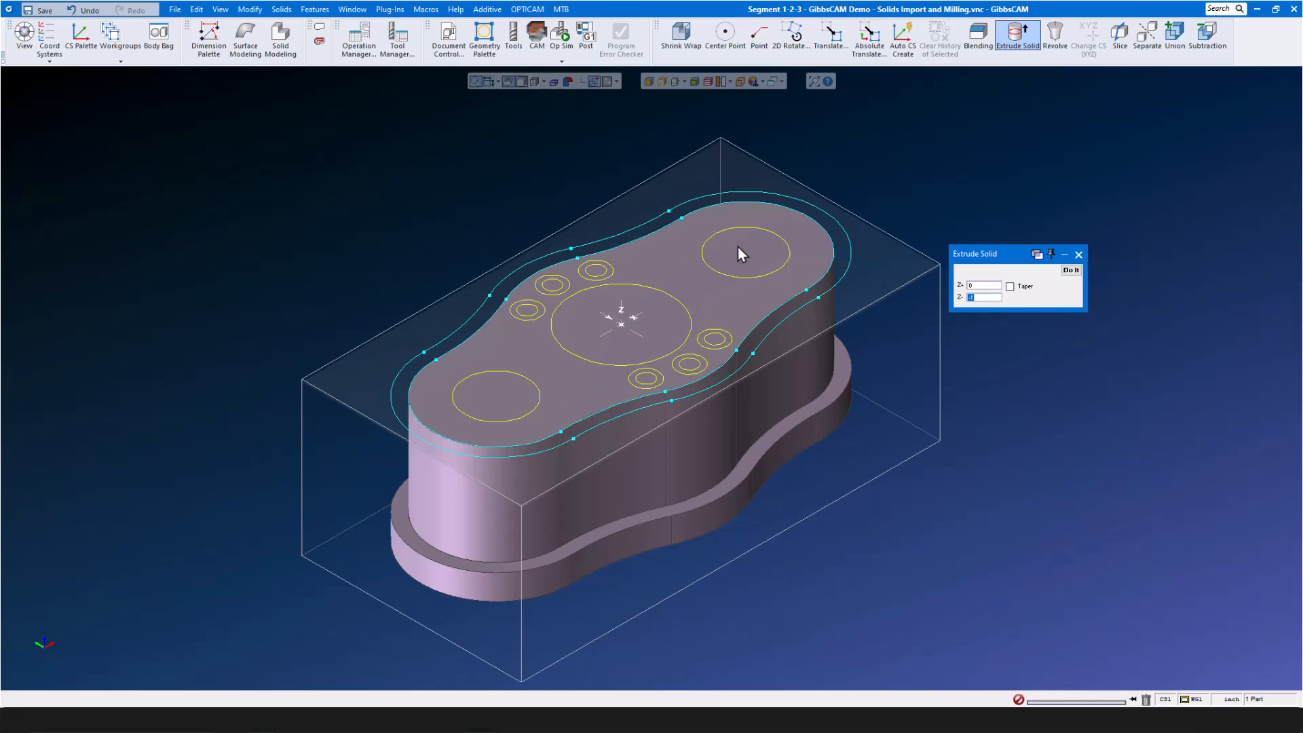
Extrude the middle region between the two end bosses from Z 0.1 to Z -0.25.
{"action": "left_click", "coordinate": [833, 237]}
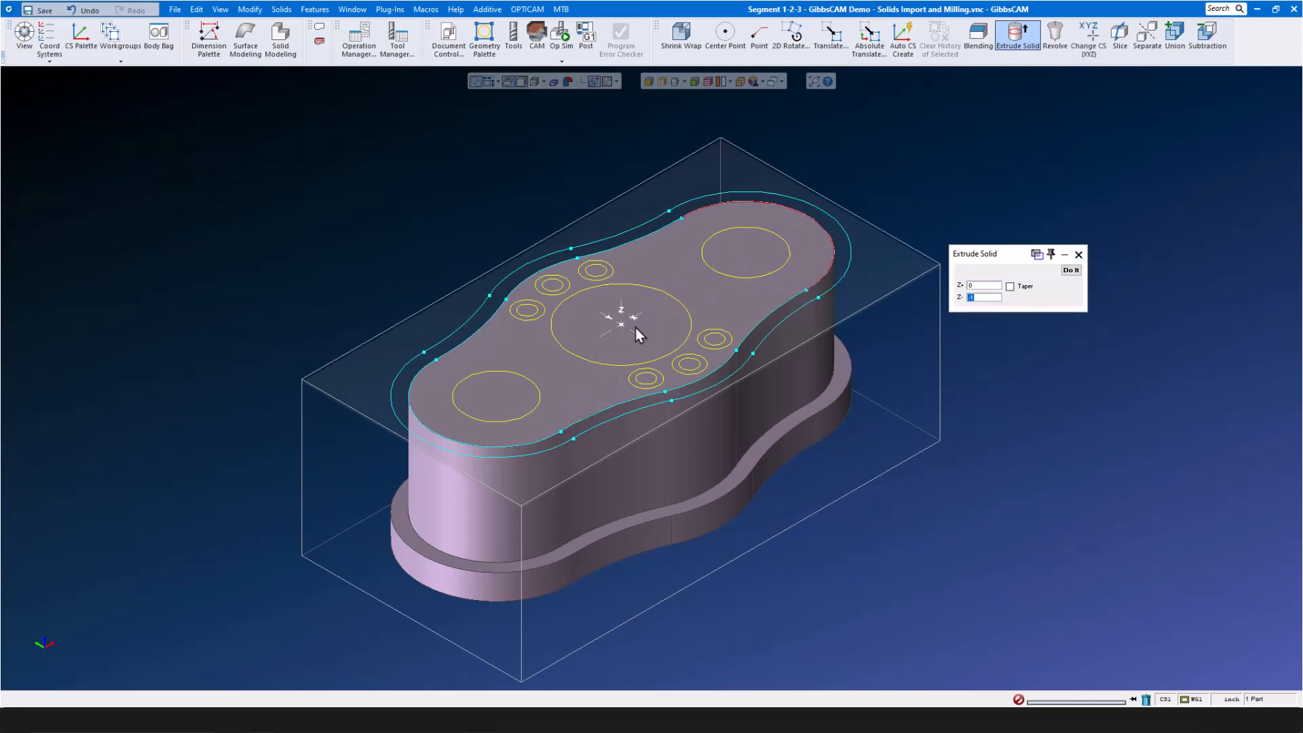
{"action": "left_click", "coordinate": [500, 447], "text": "shift"}
{"action": "left_click", "coordinate": [613, 405], "text": "shift"}
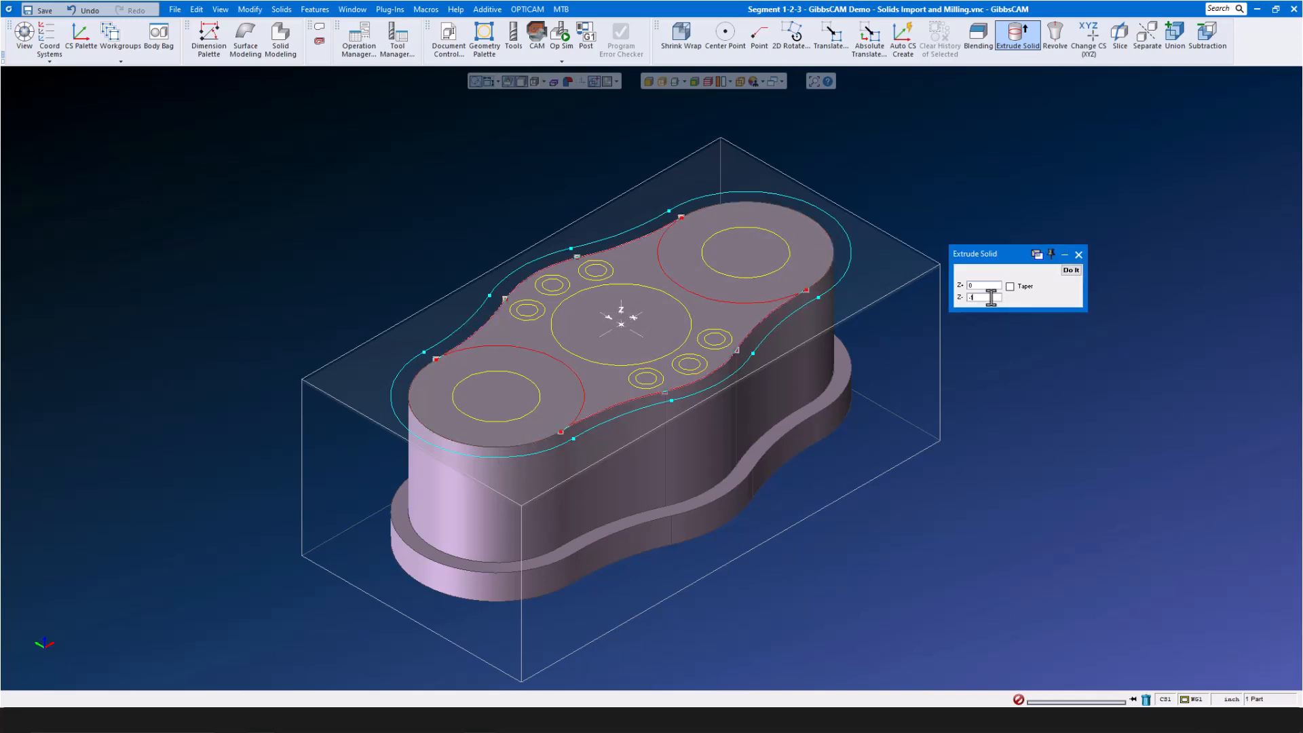
{"action": "type", "text": "-0"}
{"action": "type", "text": ".25"}
{"action": "left_click", "coordinate": [985, 285]}
{"action": "type", "text": ".1"}
{"action": "left_click", "coordinate": [1071, 270]}
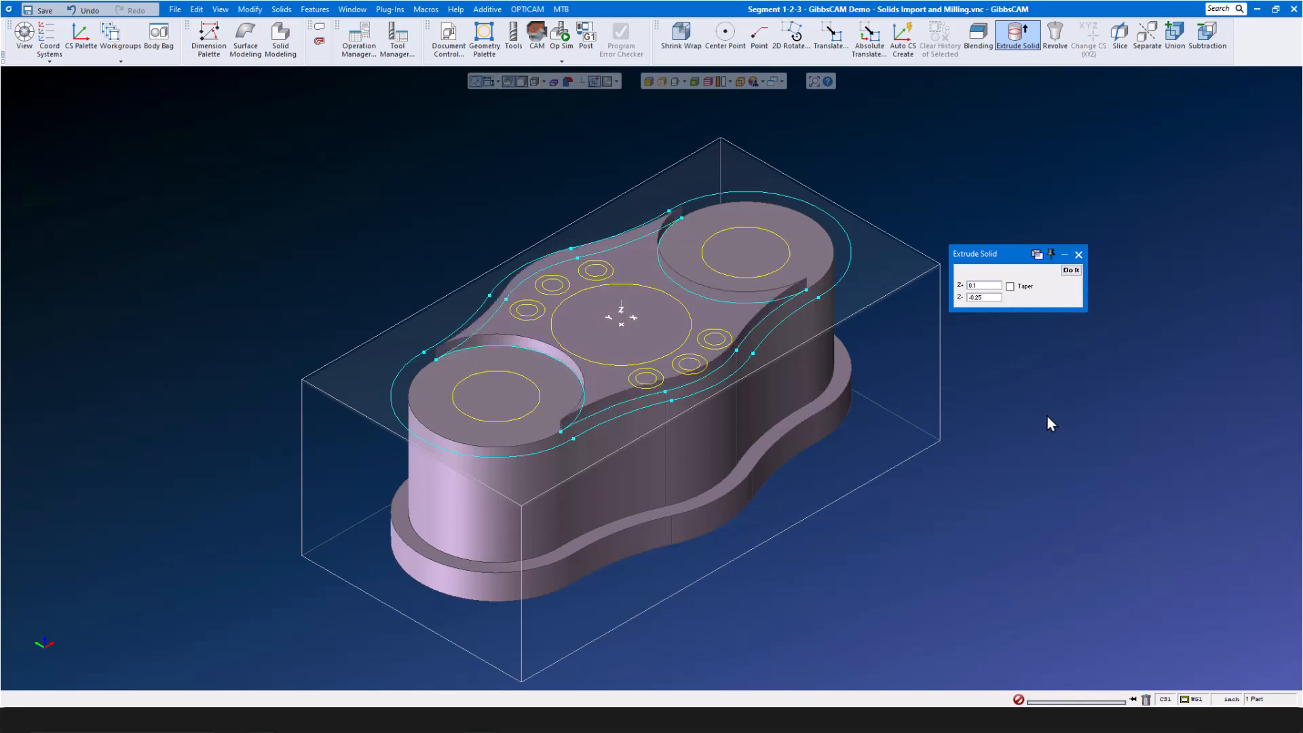
Subtract the middle extrusion from the tall upper body, leaving the two end bosses raised.
{"action": "left_click", "coordinate": [653, 460]}
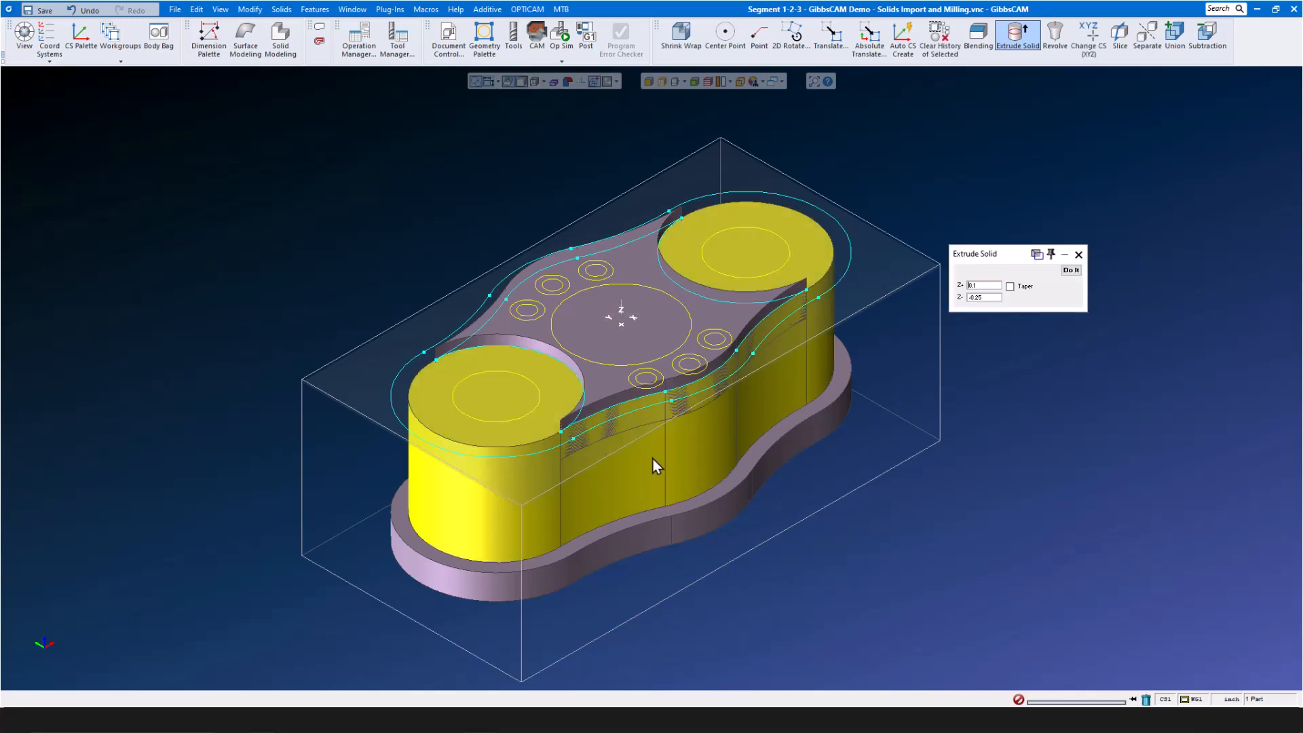
{"action": "right_click", "coordinate": [609, 378]}
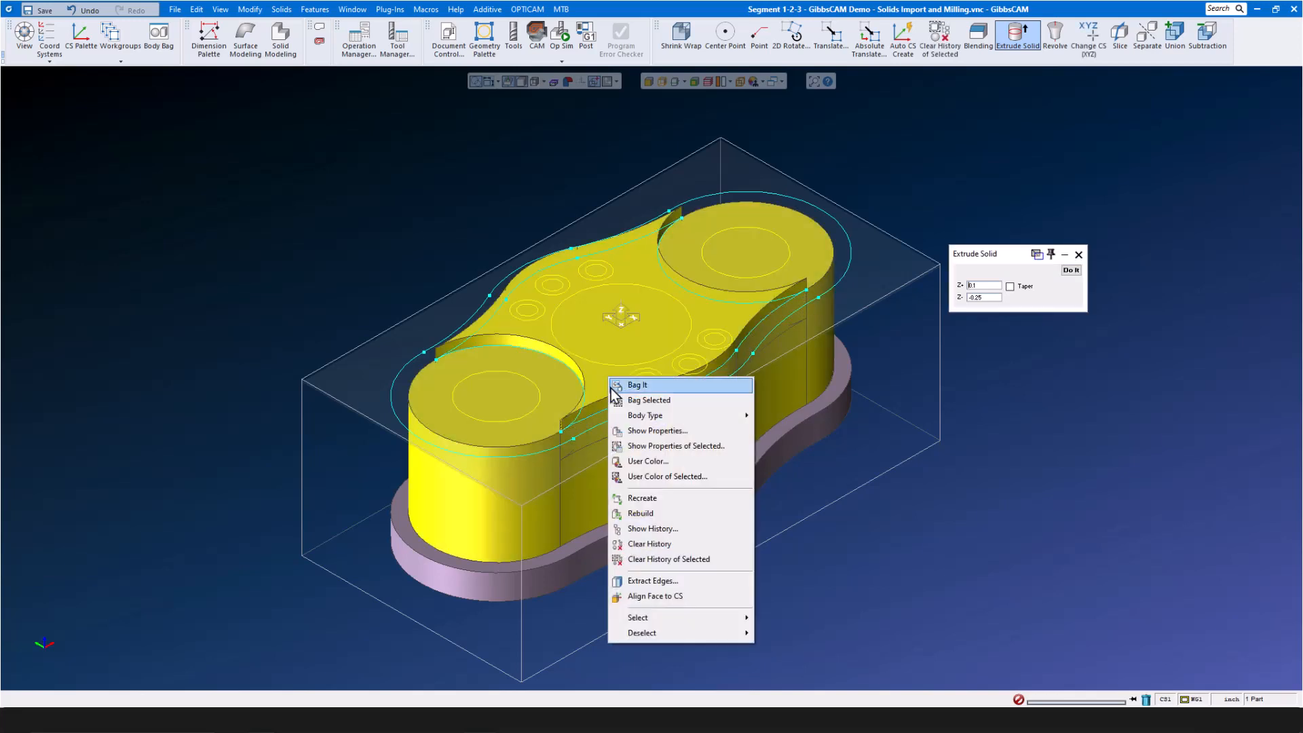
{"action": "left_click", "coordinate": [1210, 42]}
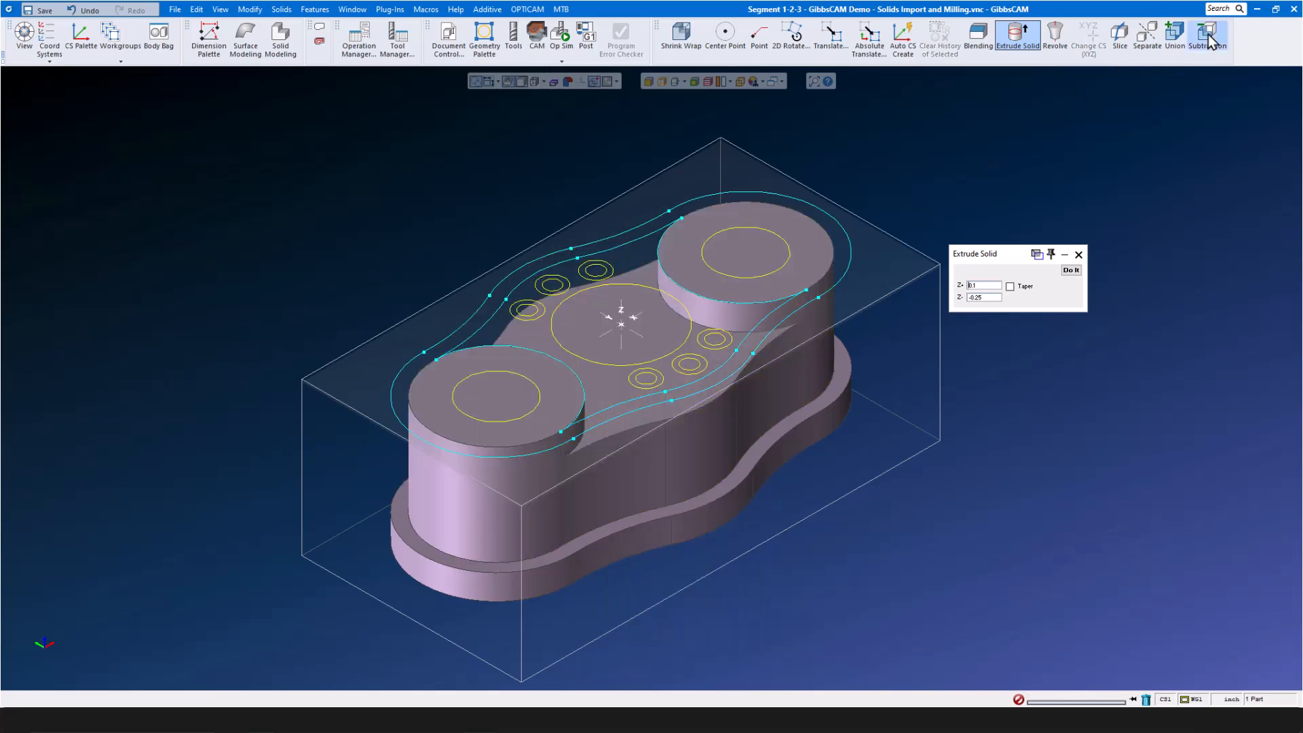
Unite the upper body and the base plate into one solid.
{"action": "left_click", "coordinate": [781, 393]}
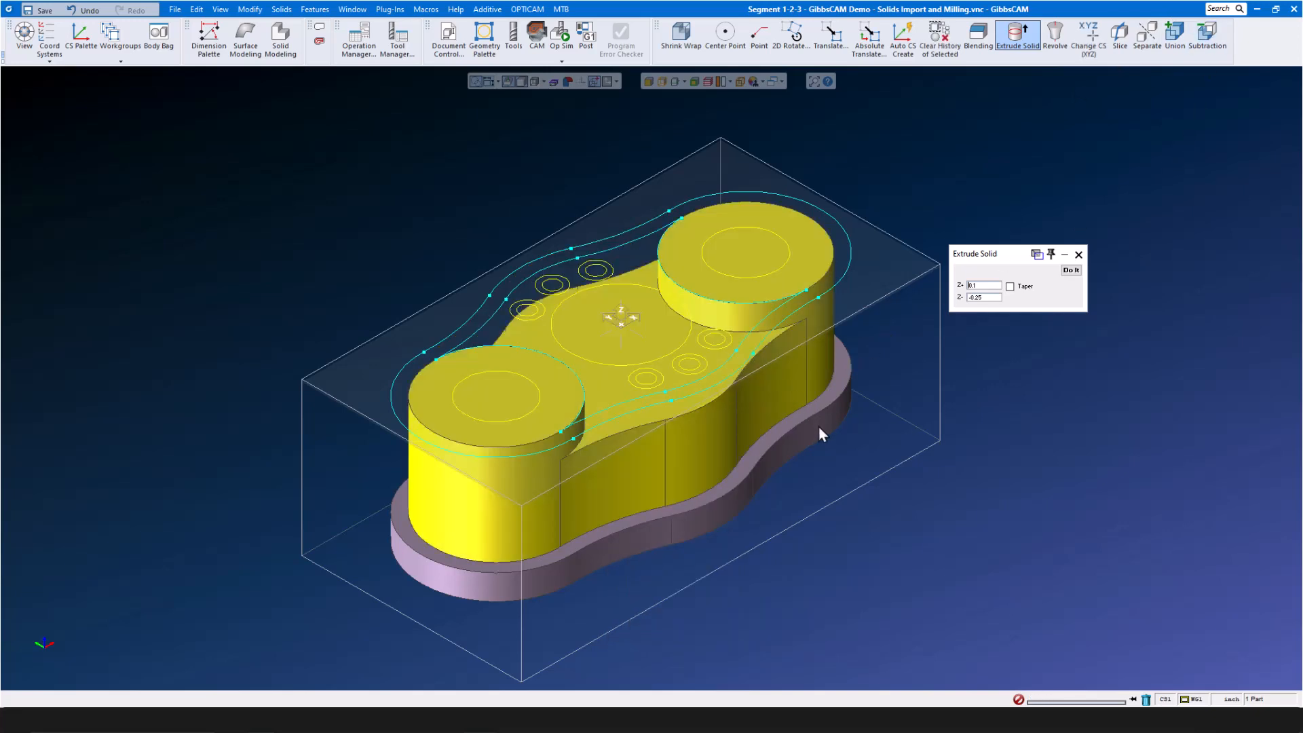
{"action": "right_click", "coordinate": [814, 429]}
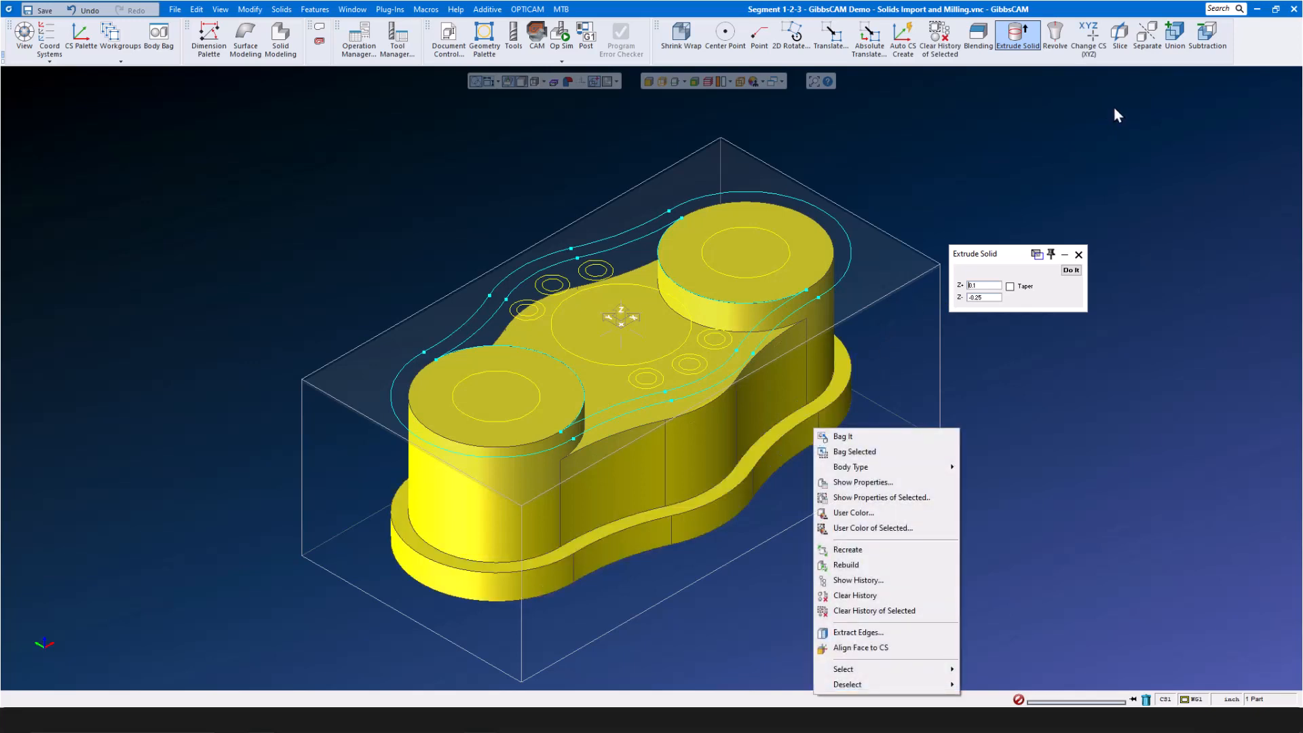
{"action": "left_click", "coordinate": [1176, 37]}
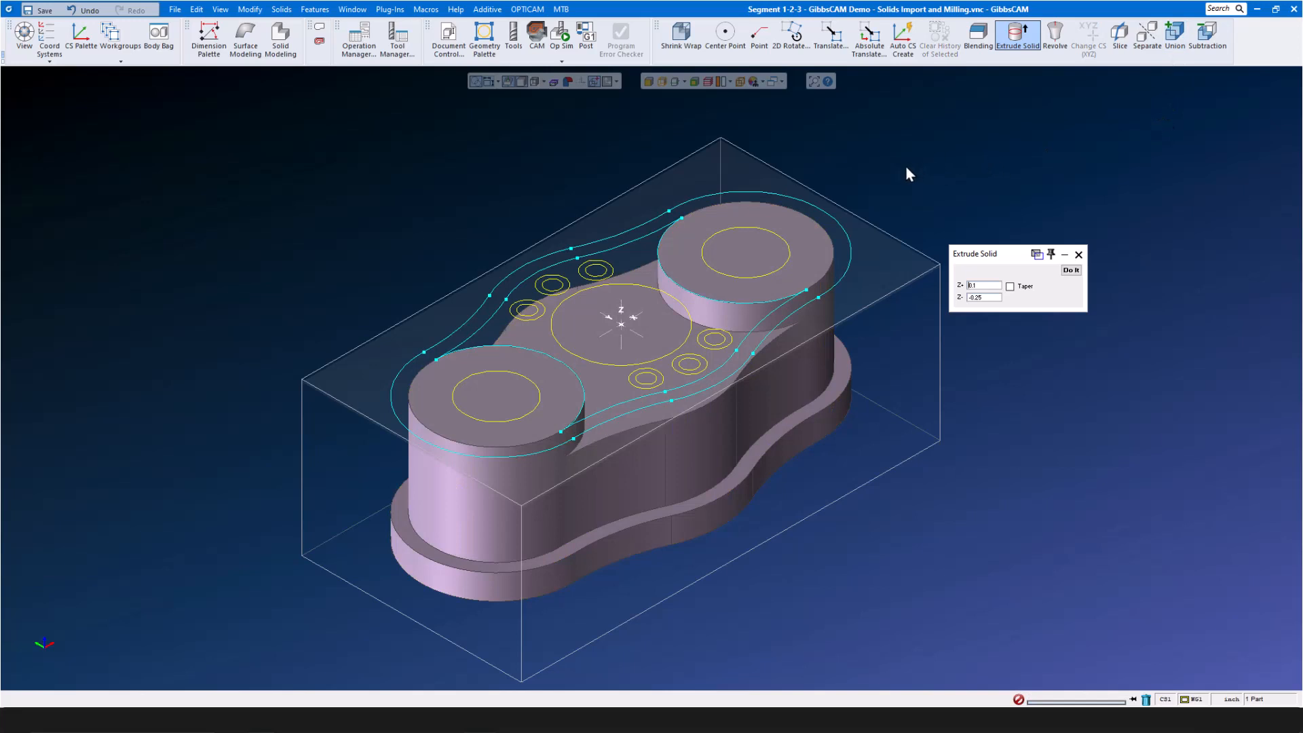
Extrude the two boss bore circles, the central circle and the six small inner hole circles from Z 0.1 to Z -3.
{"action": "double_click", "coordinate": [985, 297]}
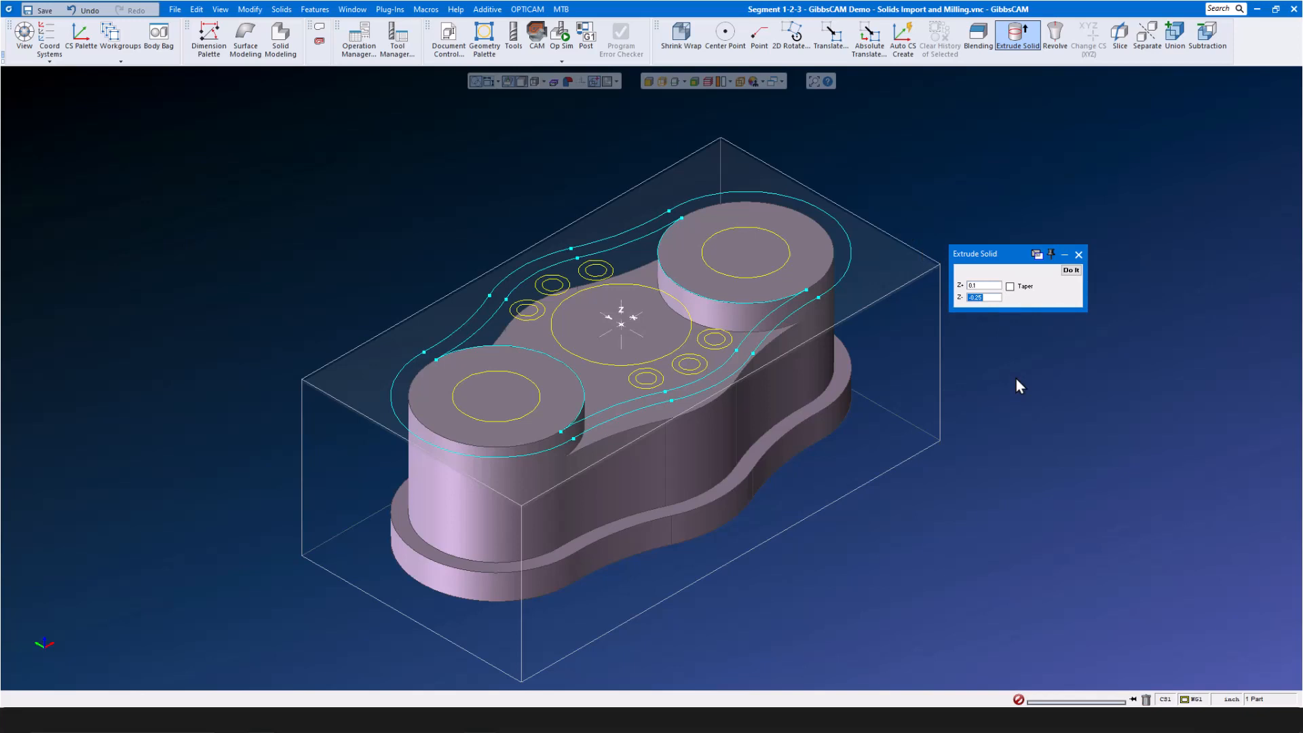
{"action": "type", "text": "-3"}
{"action": "scroll", "coordinate": [516, 370], "scroll_direction": "up", "scroll_amount": 3}
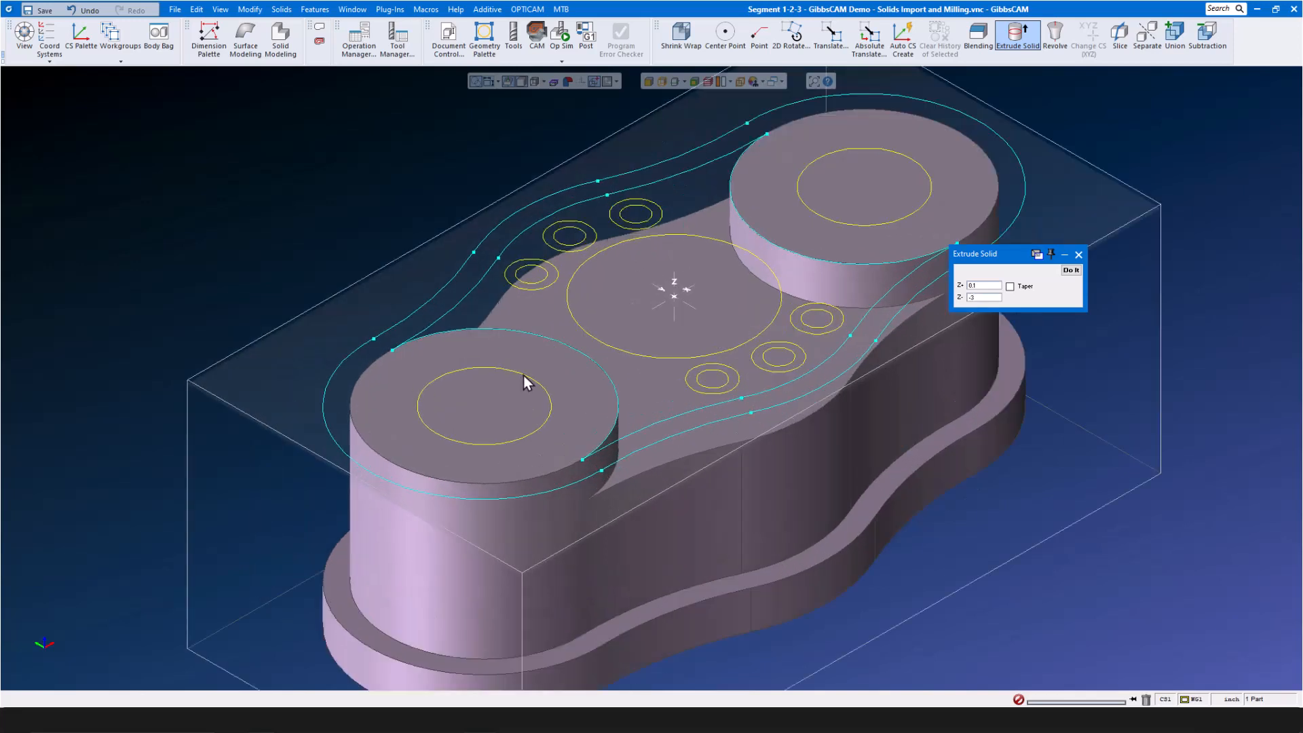
{"action": "left_click", "coordinate": [523, 376]}
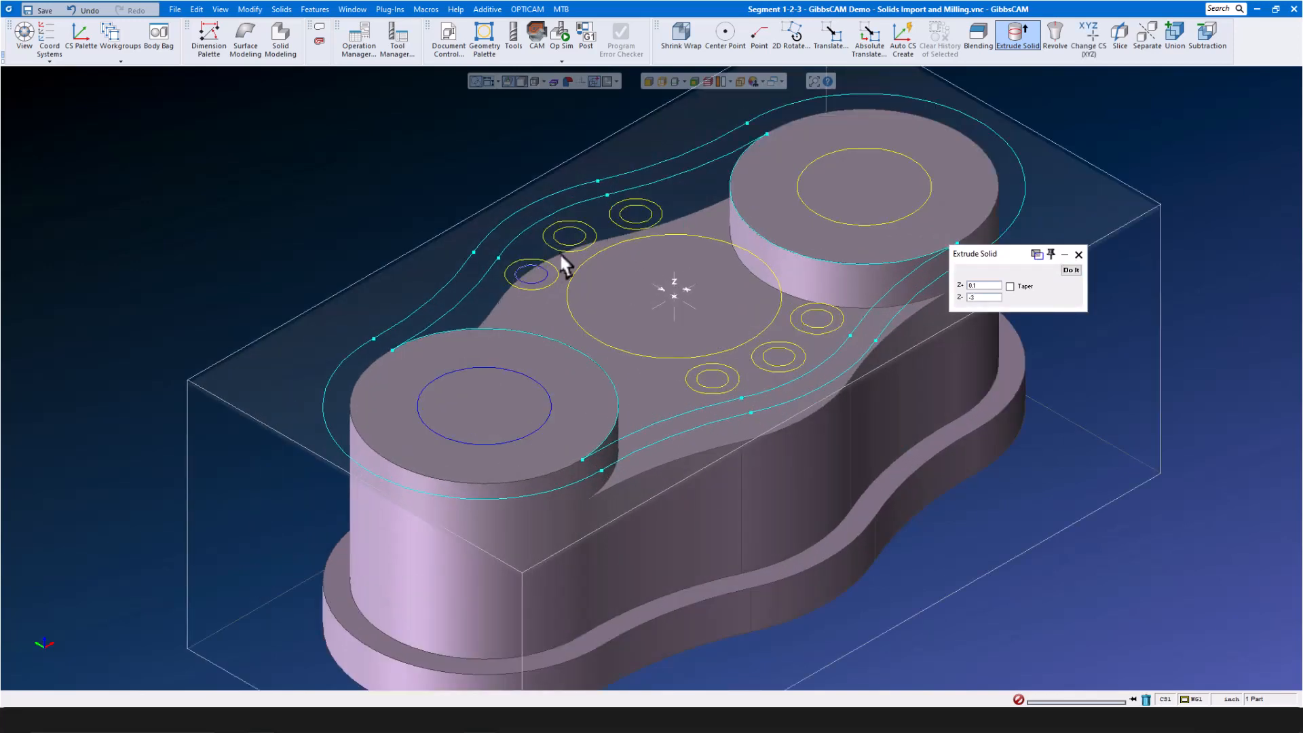
{"action": "left_click", "coordinate": [635, 223], "text": "shift"}
{"action": "left_click", "coordinate": [771, 271], "text": "shift"}
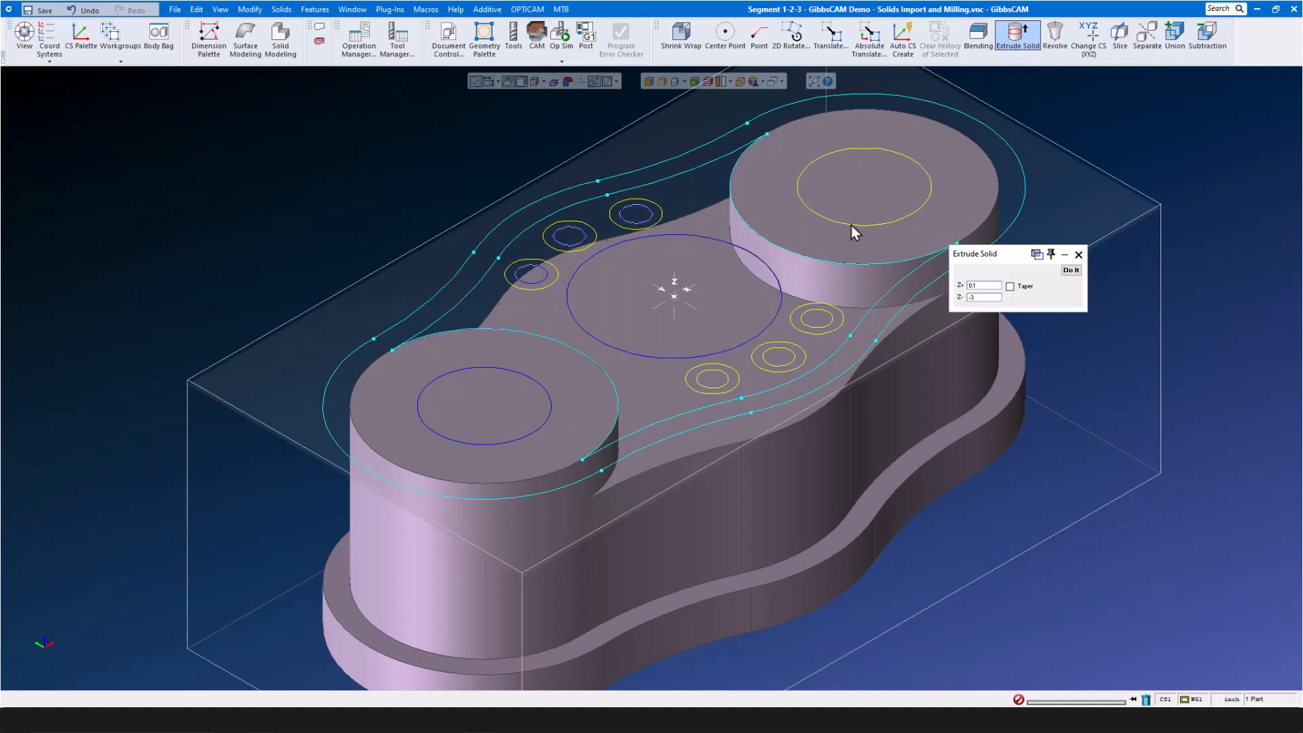
{"action": "left_click", "coordinate": [851, 225], "text": "shift"}
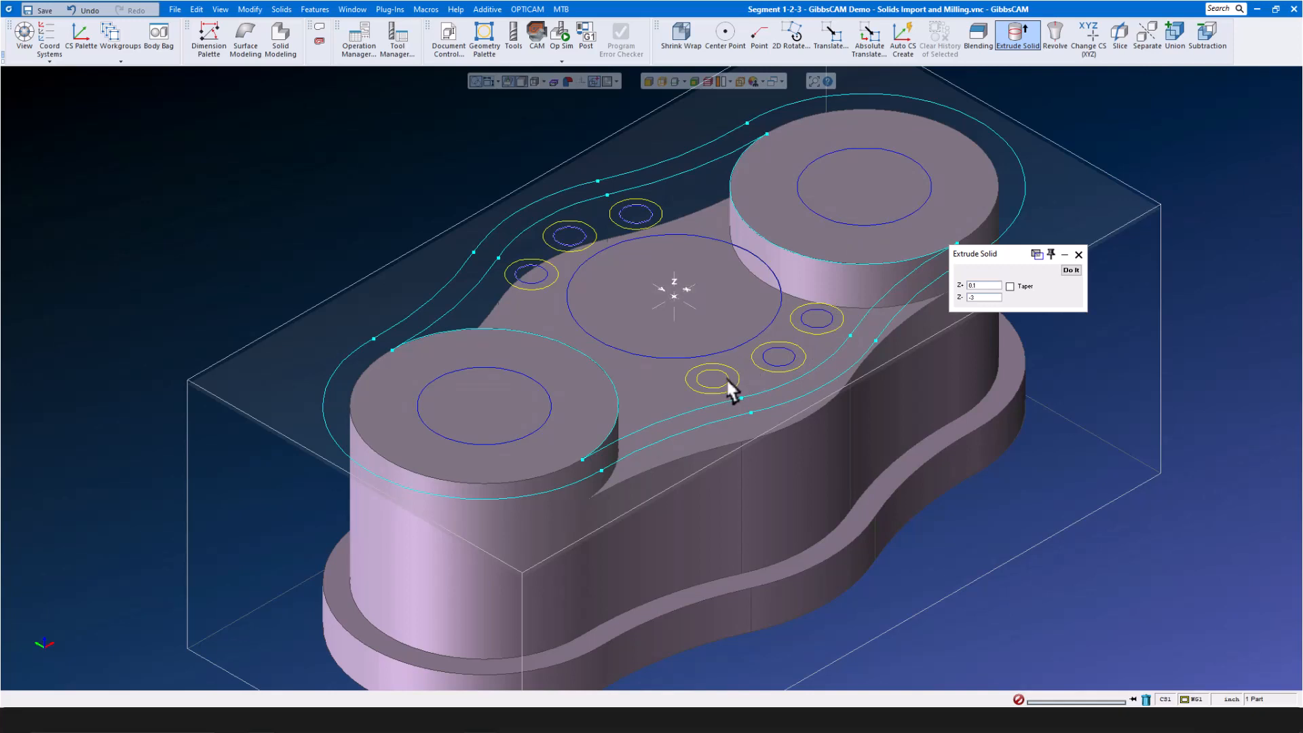
{"action": "left_click", "coordinate": [1070, 270]}
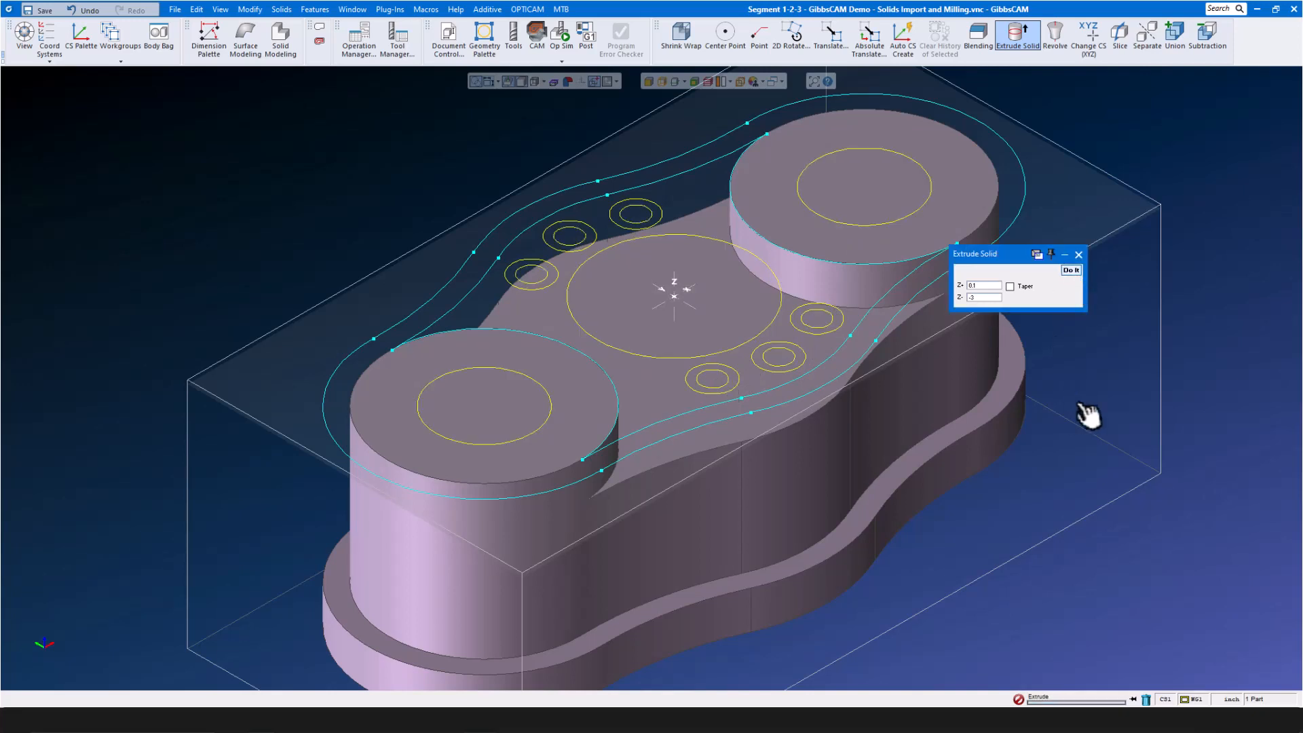
Subtract all the extruded cylinders from the main body to cut the boss bores, central bore and six small through holes.
{"action": "scroll", "coordinate": [613, 315], "scroll_direction": "down", "scroll_amount": 2}
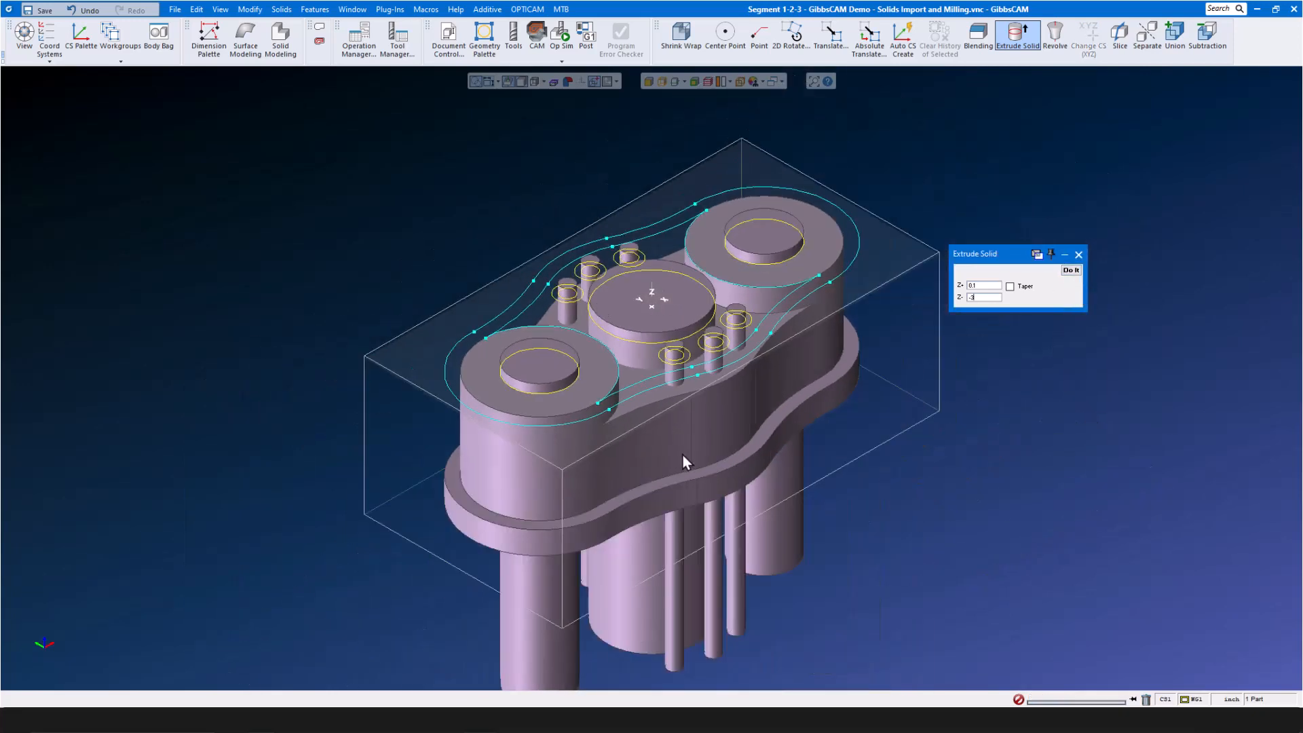
{"action": "left_click", "coordinate": [677, 449]}
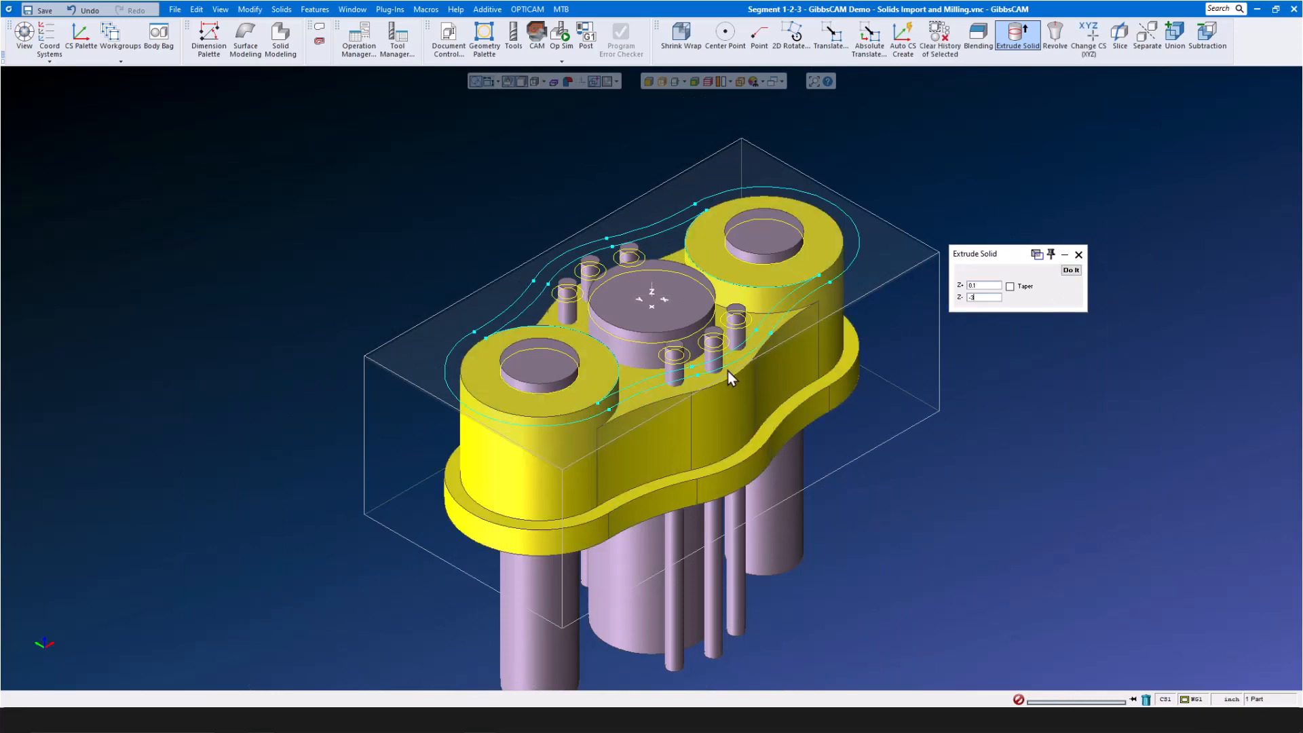
{"action": "right_click", "coordinate": [675, 312]}
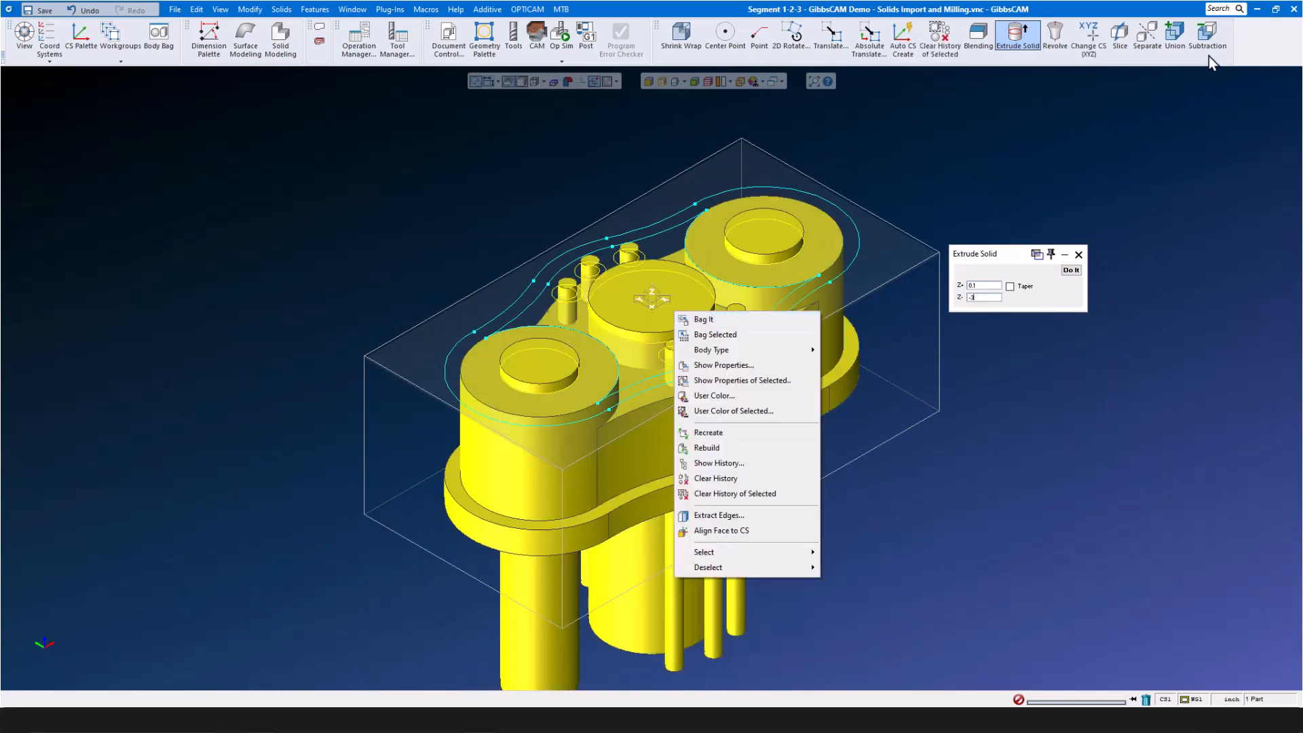
{"action": "left_click", "coordinate": [1210, 37]}
{"action": "left_click", "coordinate": [1209, 37]}
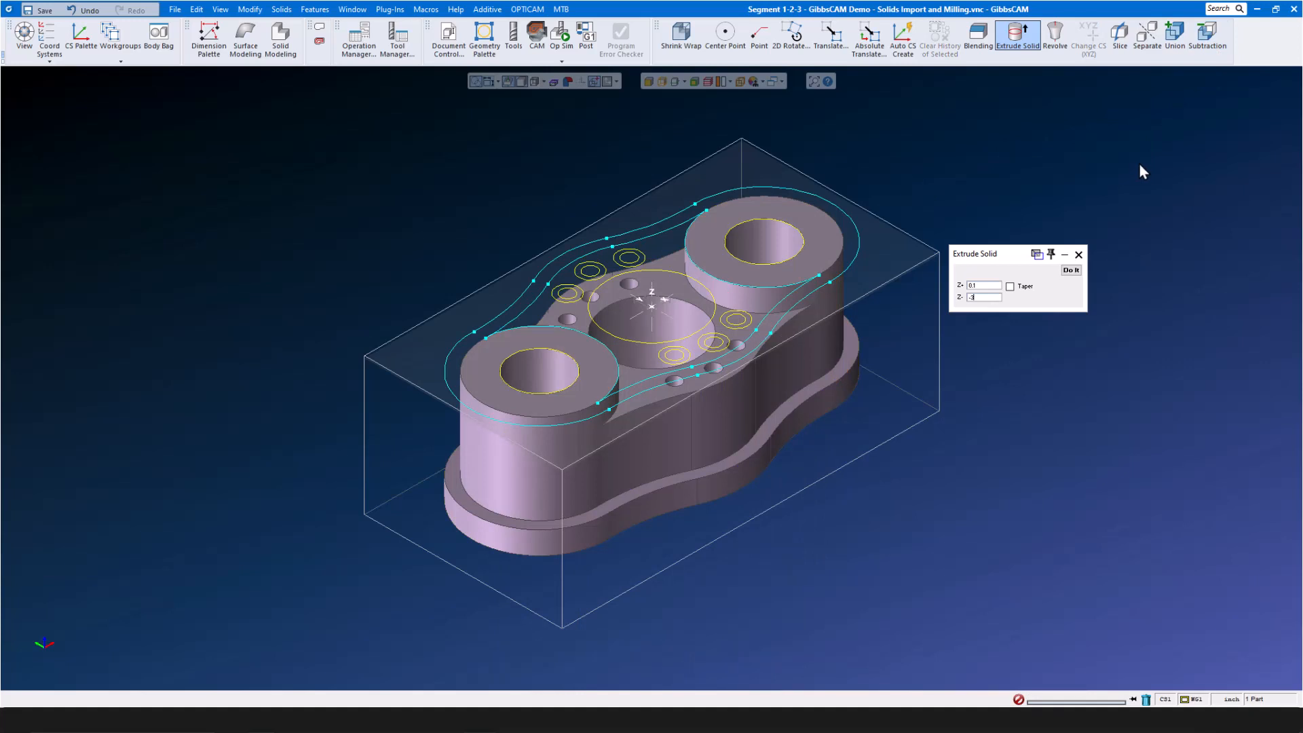
Extrude the six larger outer circles around the small holes from Z 0 to Z -0.41.
{"action": "scroll", "coordinate": [742, 329], "scroll_direction": "up", "scroll_amount": 3}
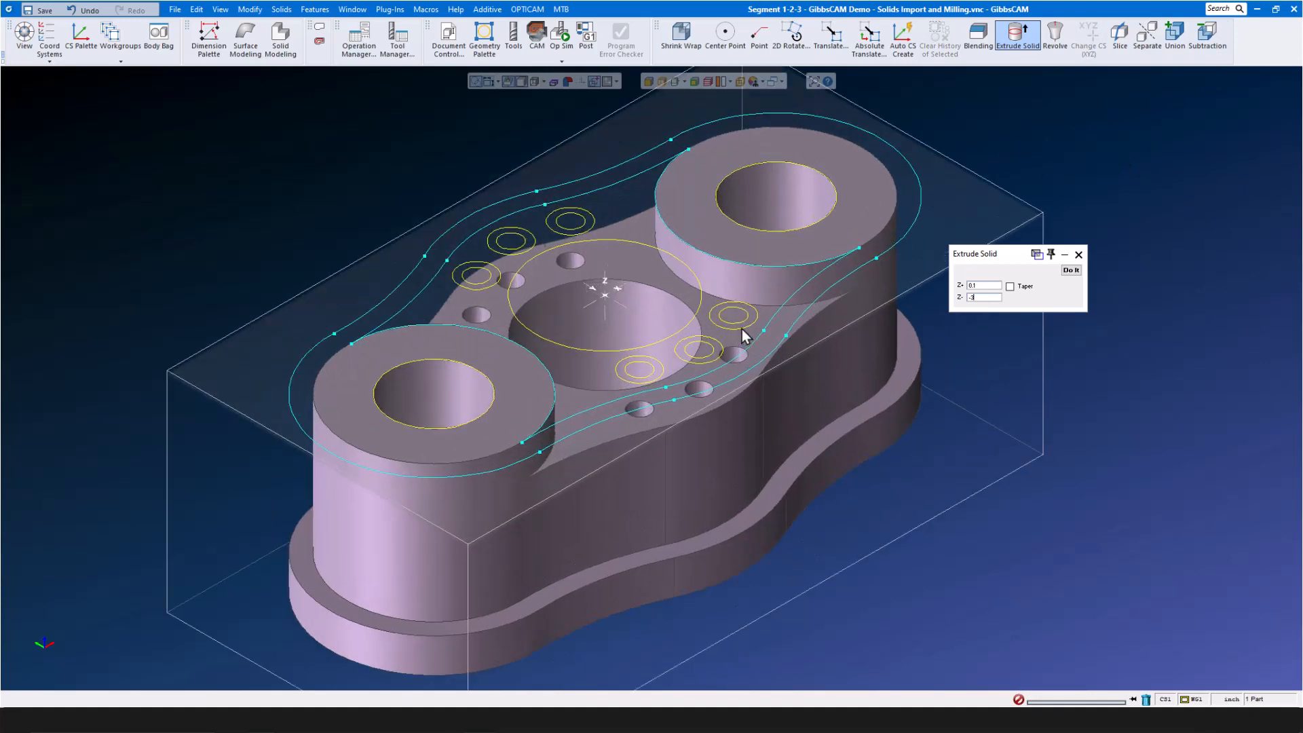
{"action": "left_click", "coordinate": [738, 332]}
{"action": "left_click", "coordinate": [661, 380]}
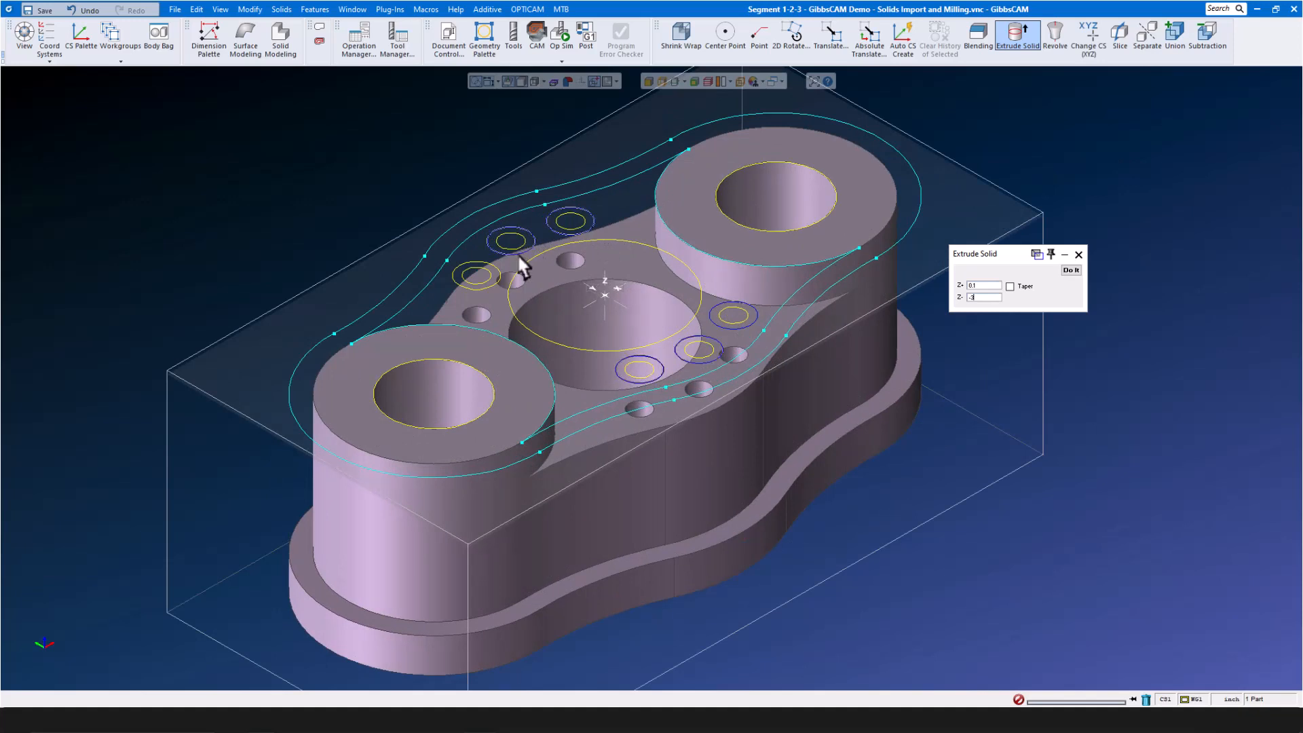
{"action": "double_click", "coordinate": [980, 285]}
{"action": "type", "text": "0"}
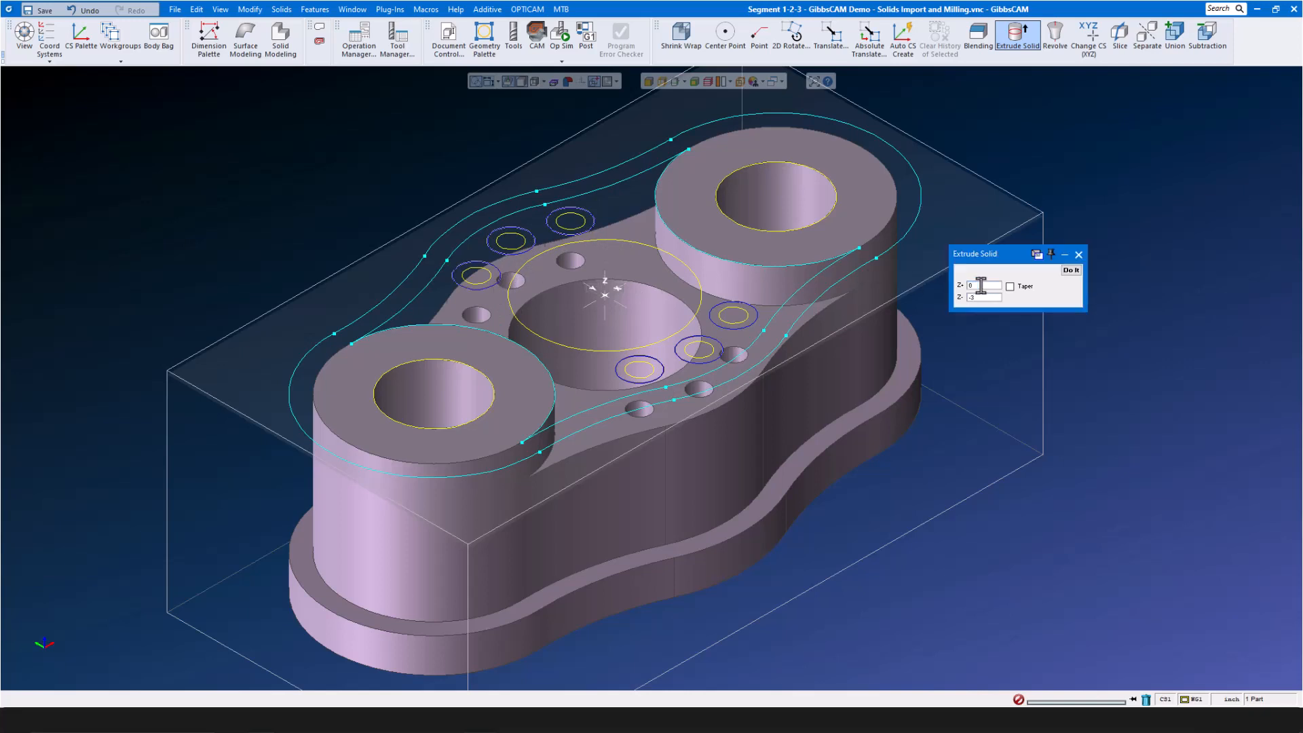
{"action": "double_click", "coordinate": [983, 297]}
{"action": "type", "text": "-.160"}
{"action": "key", "text": "Tab"}
{"action": "left_click", "coordinate": [1071, 271]}
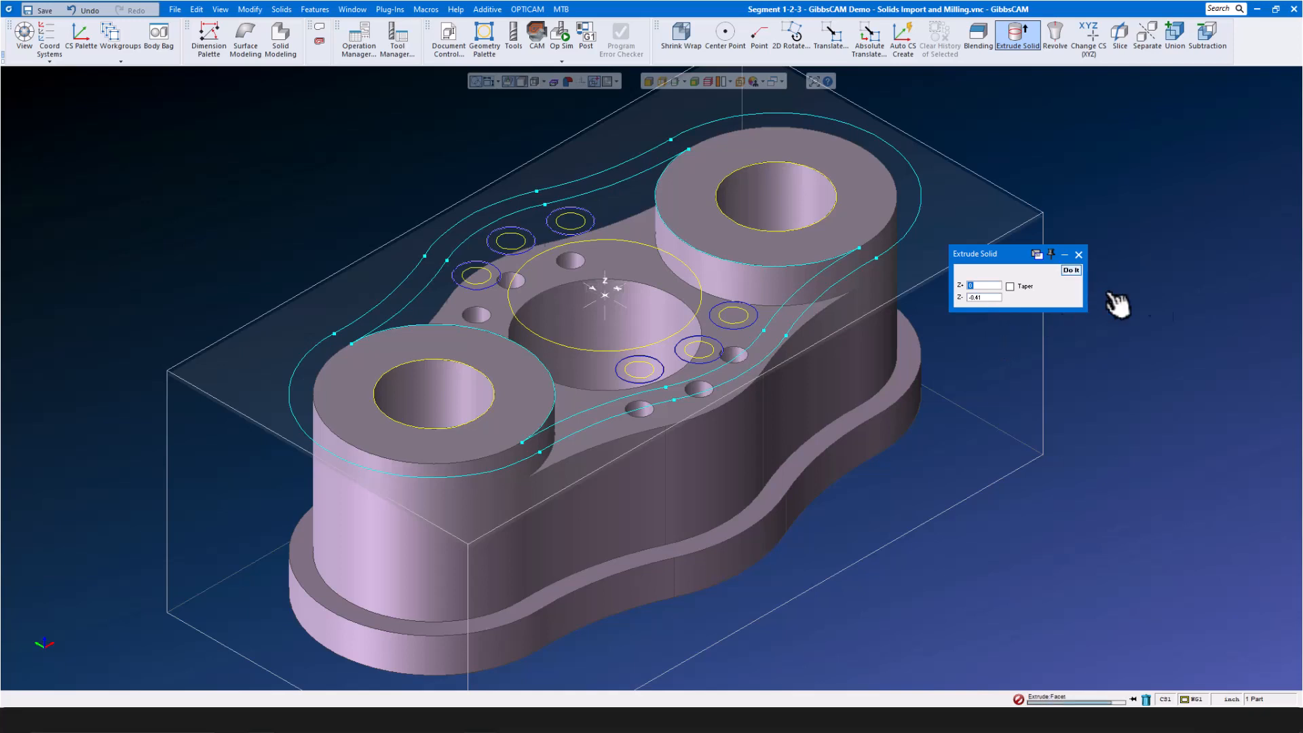
Subtract the six short cylinders from the main body to counterbore the small holes, and finish extruding.
{"action": "left_click", "coordinate": [764, 428]}
{"action": "scroll", "coordinate": [675, 336], "scroll_direction": "up", "scroll_amount": 3}
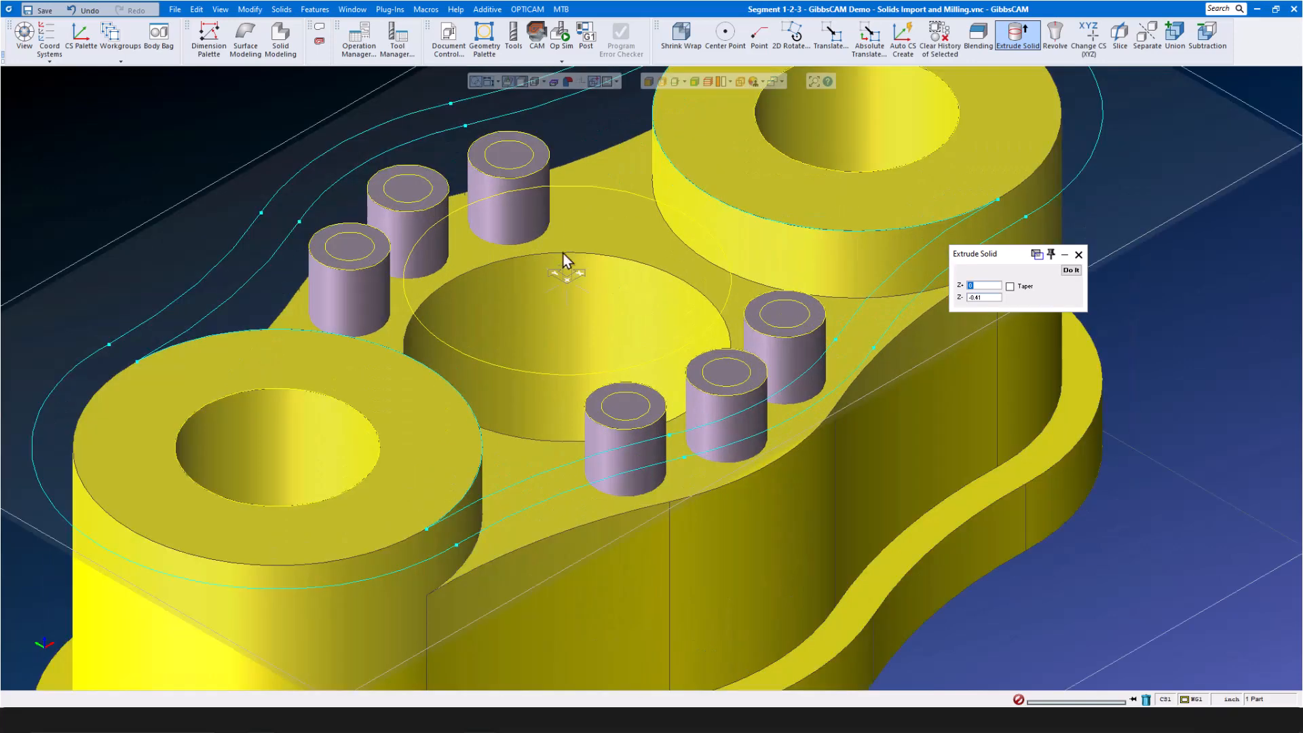
{"action": "right_click", "coordinate": [528, 213]}
{"action": "left_click", "coordinate": [1212, 40]}
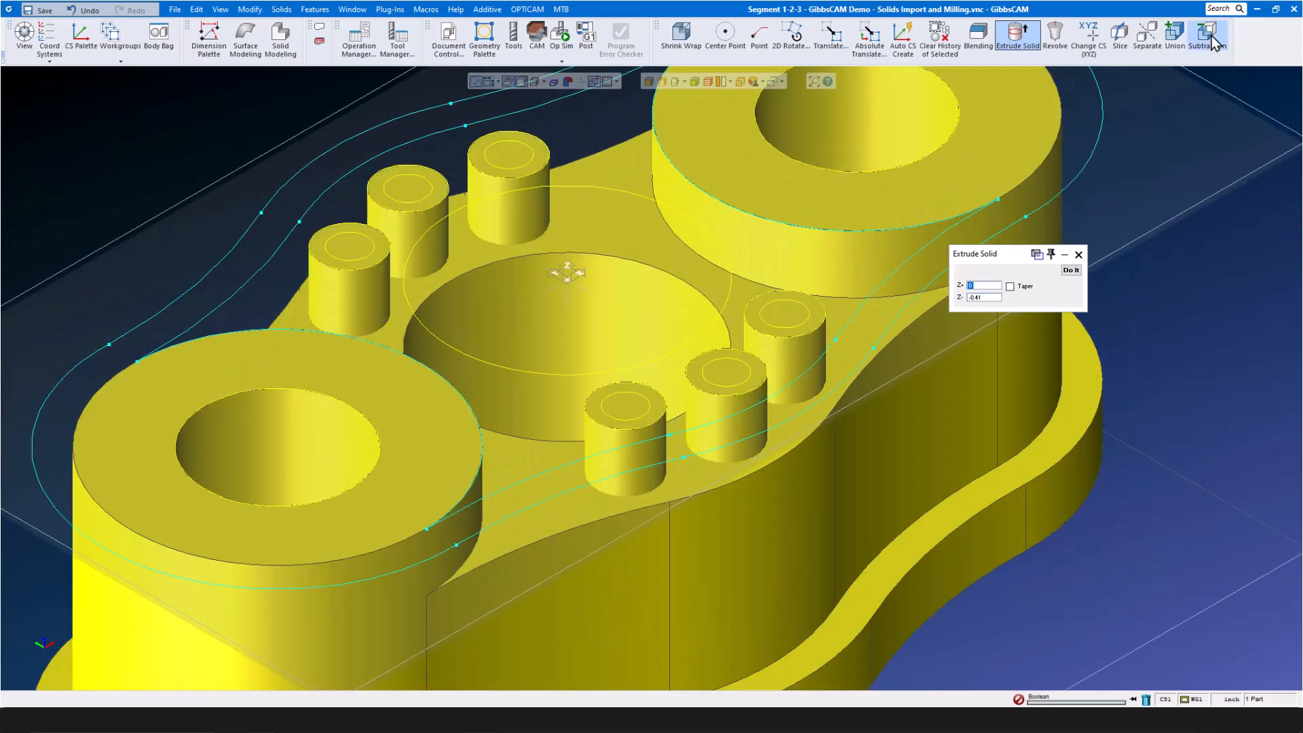
{"action": "scroll", "coordinate": [1173, 395], "scroll_direction": "down", "scroll_amount": 5}
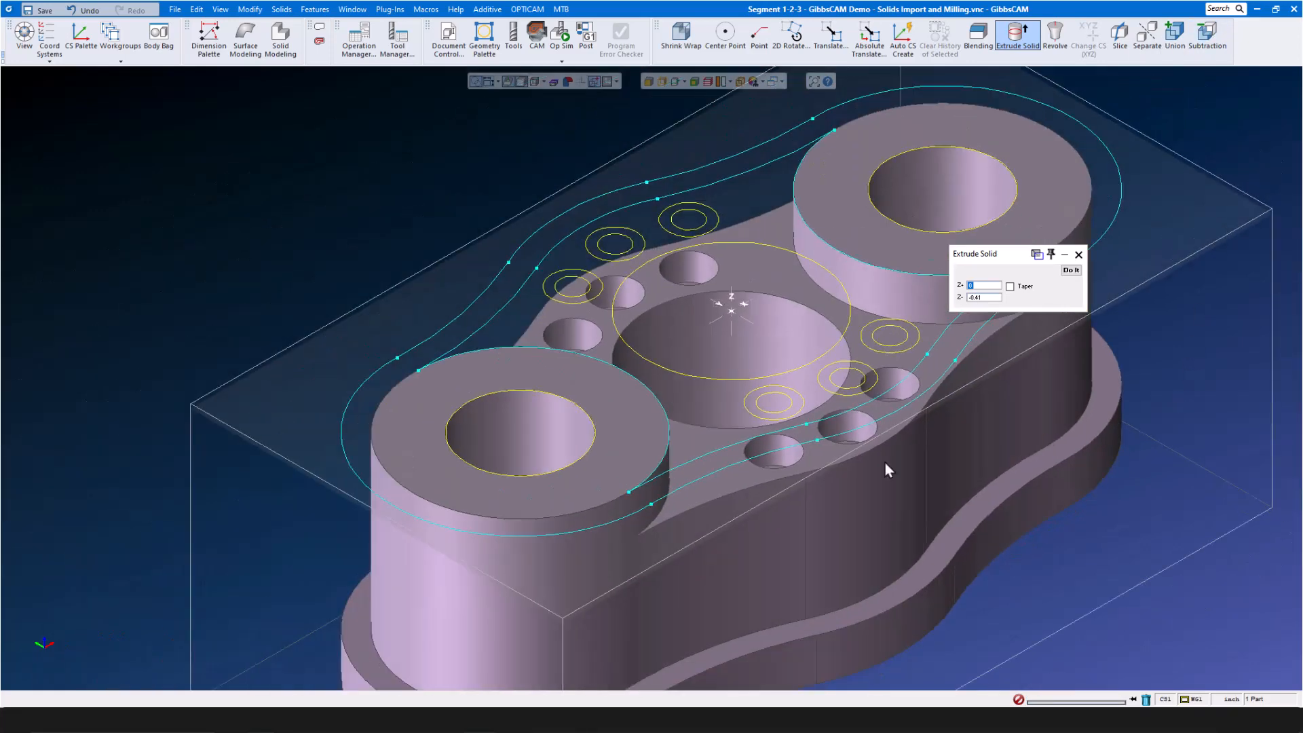
{"action": "scroll", "coordinate": [407, 458], "scroll_direction": "down", "scroll_amount": 3}
{"action": "scroll", "coordinate": [750, 507], "scroll_direction": "down", "scroll_amount": 1}
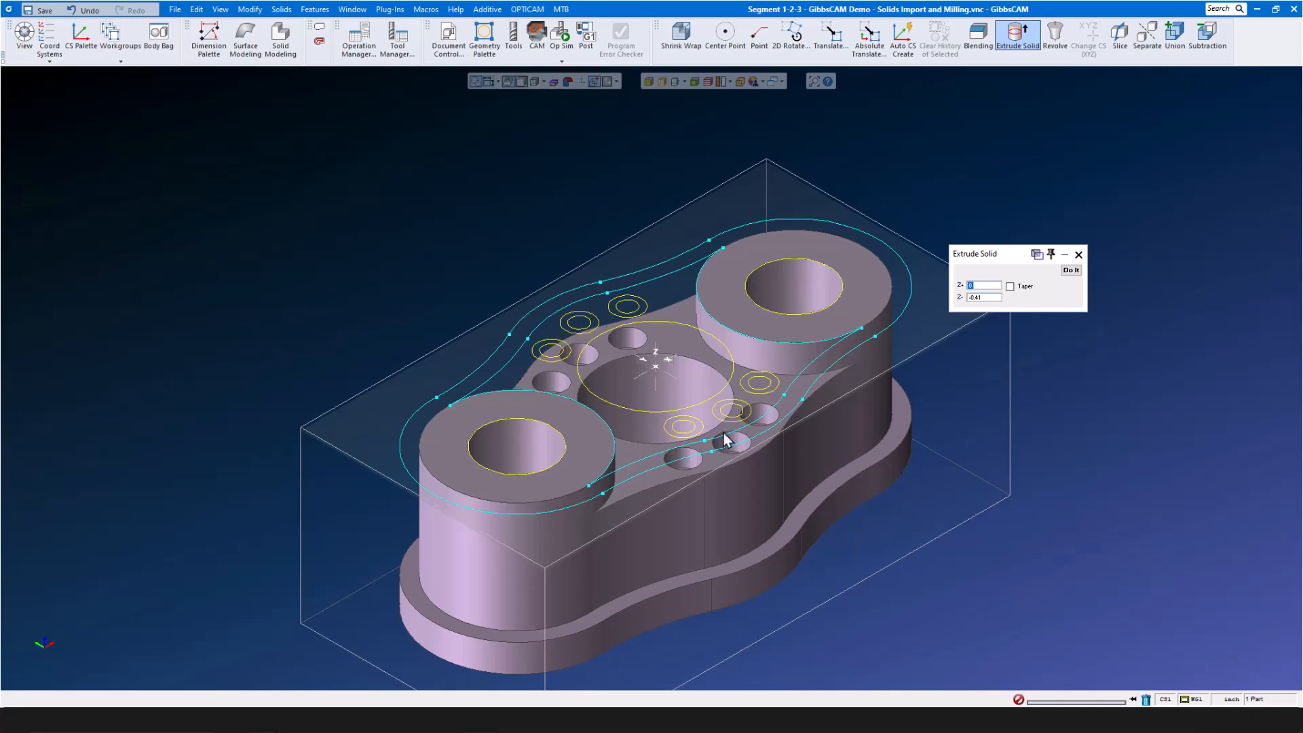
{"action": "left_click", "coordinate": [1078, 254]}
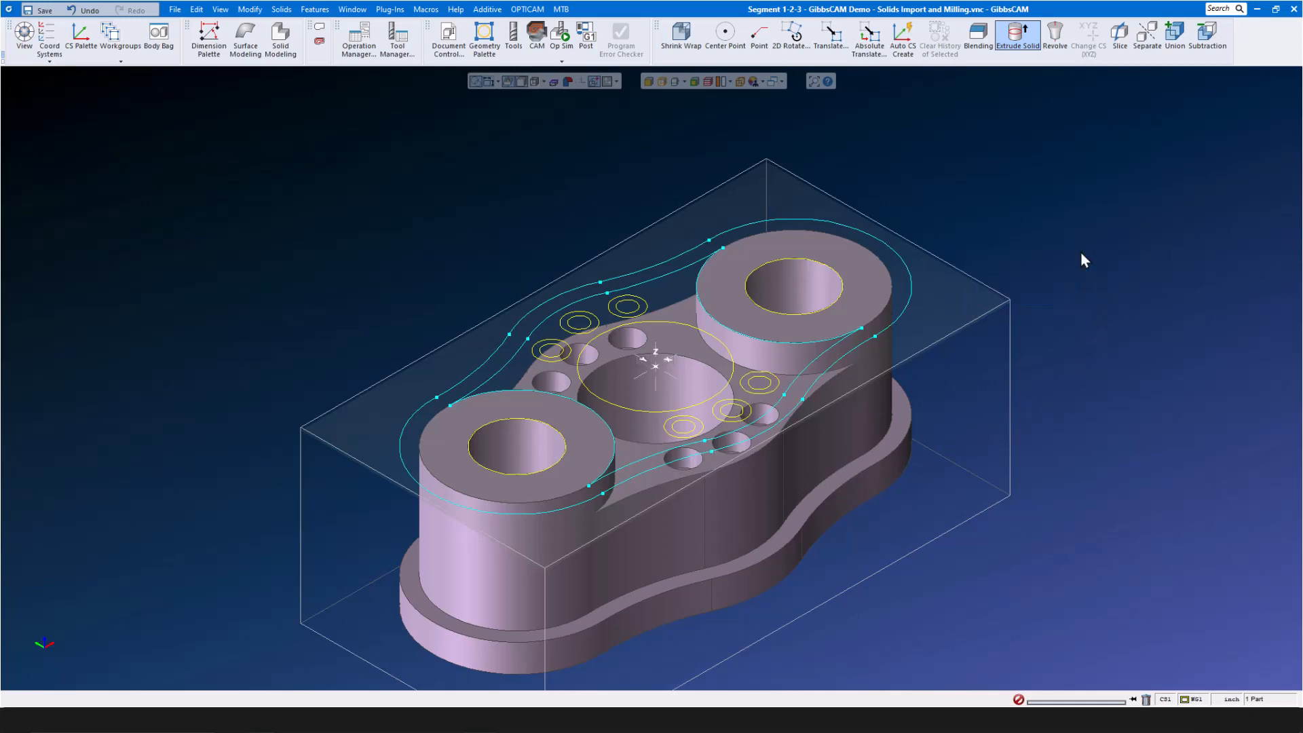
Hide the 2D geometry and chamfer the outer top edges of both end bosses with a length of 0.03.
{"action": "left_click", "coordinate": [474, 83]}
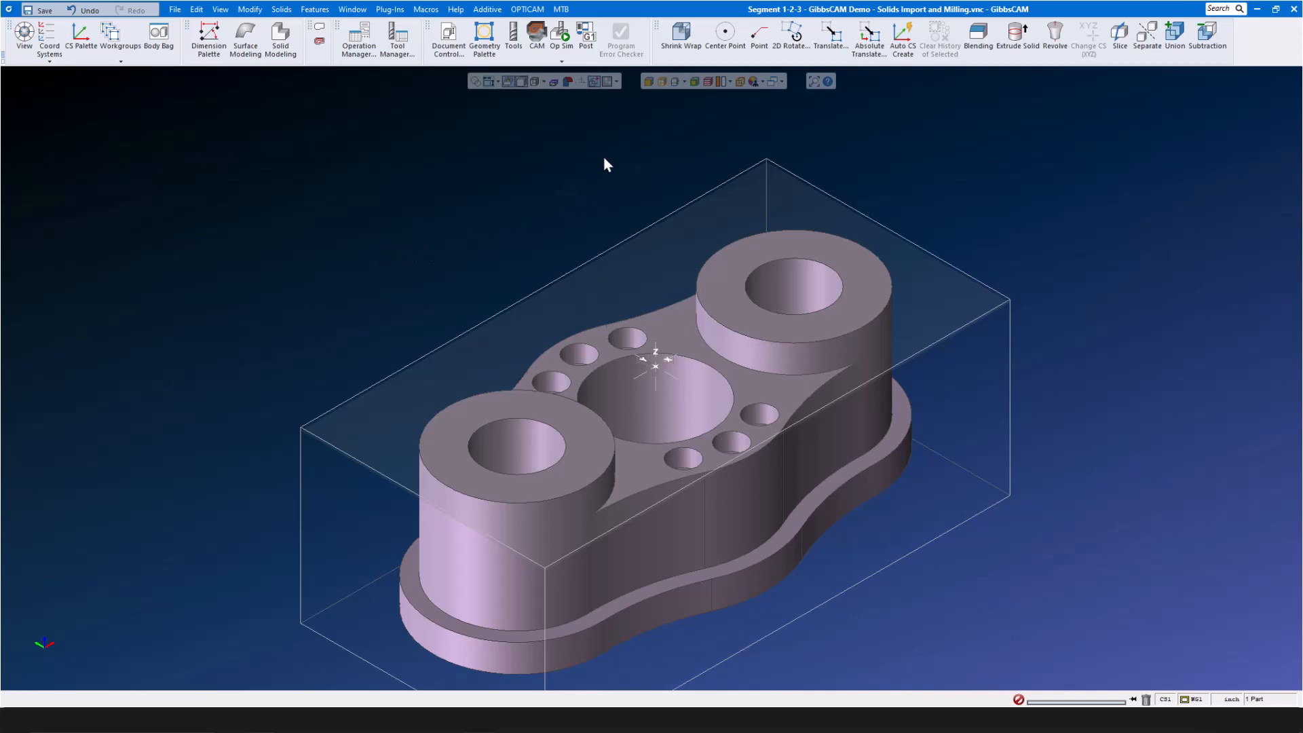
{"action": "left_click", "coordinate": [662, 82]}
{"action": "left_click", "coordinate": [736, 303]}
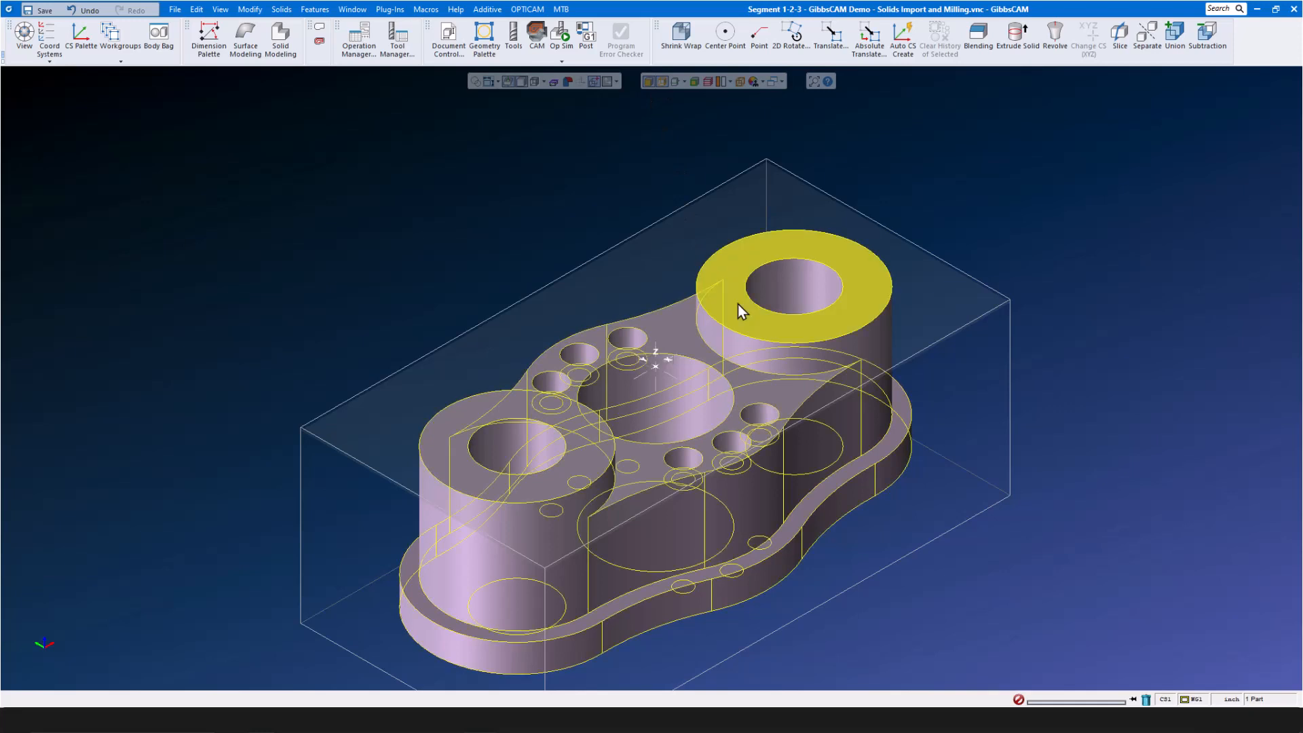
{"action": "left_click", "coordinate": [678, 304]}
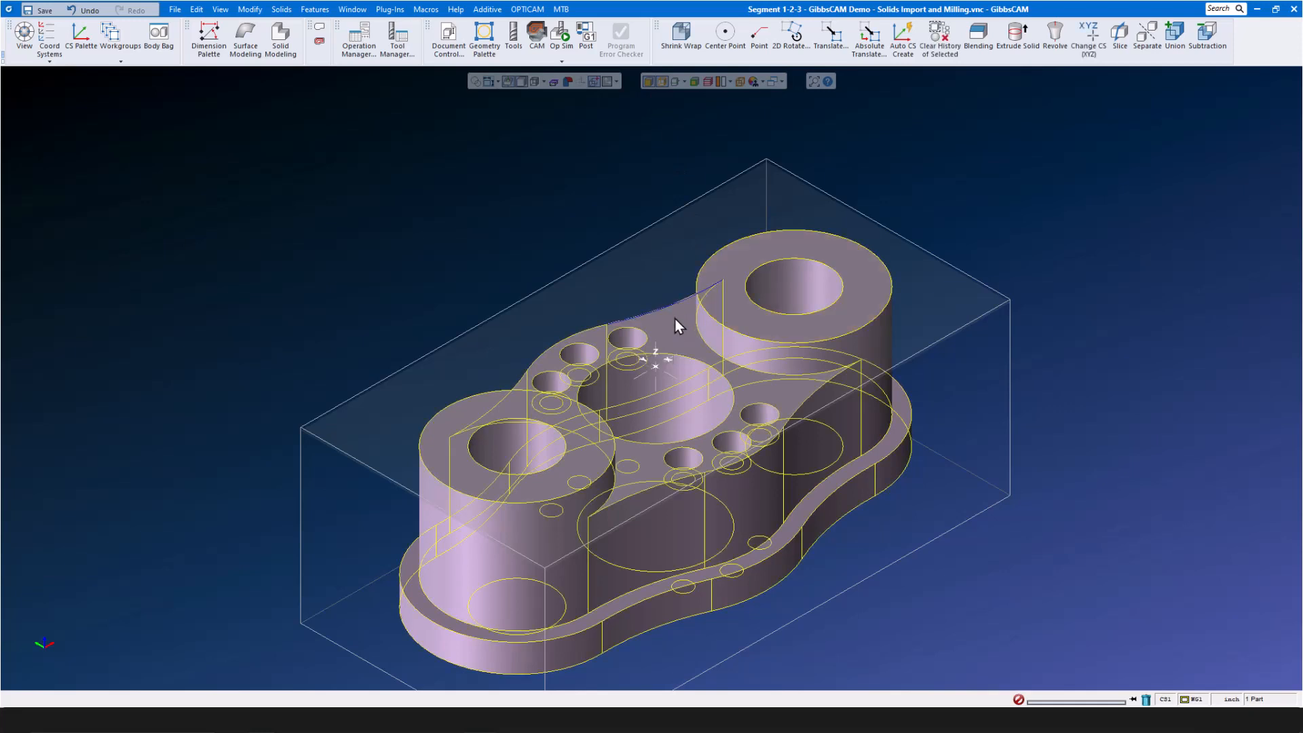
{"action": "left_click", "coordinate": [867, 323]}
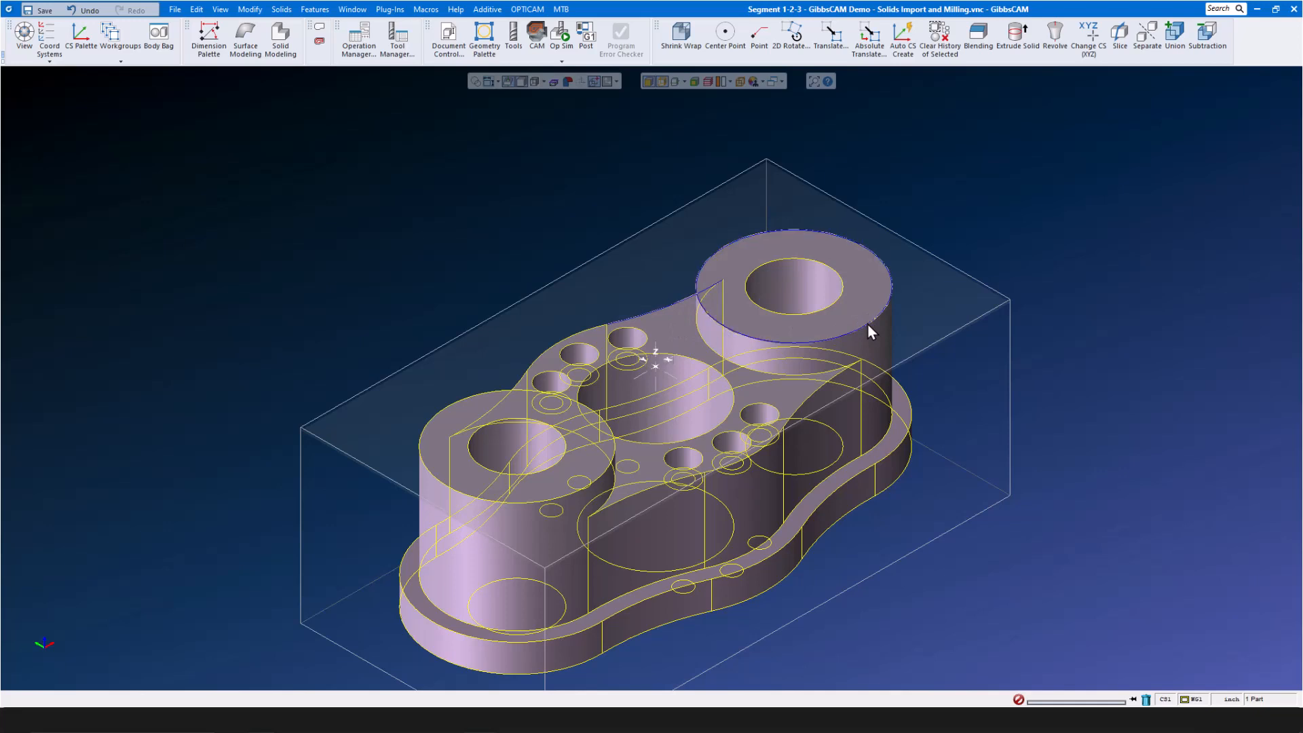
{"action": "left_click", "coordinate": [511, 503], "text": "shift"}
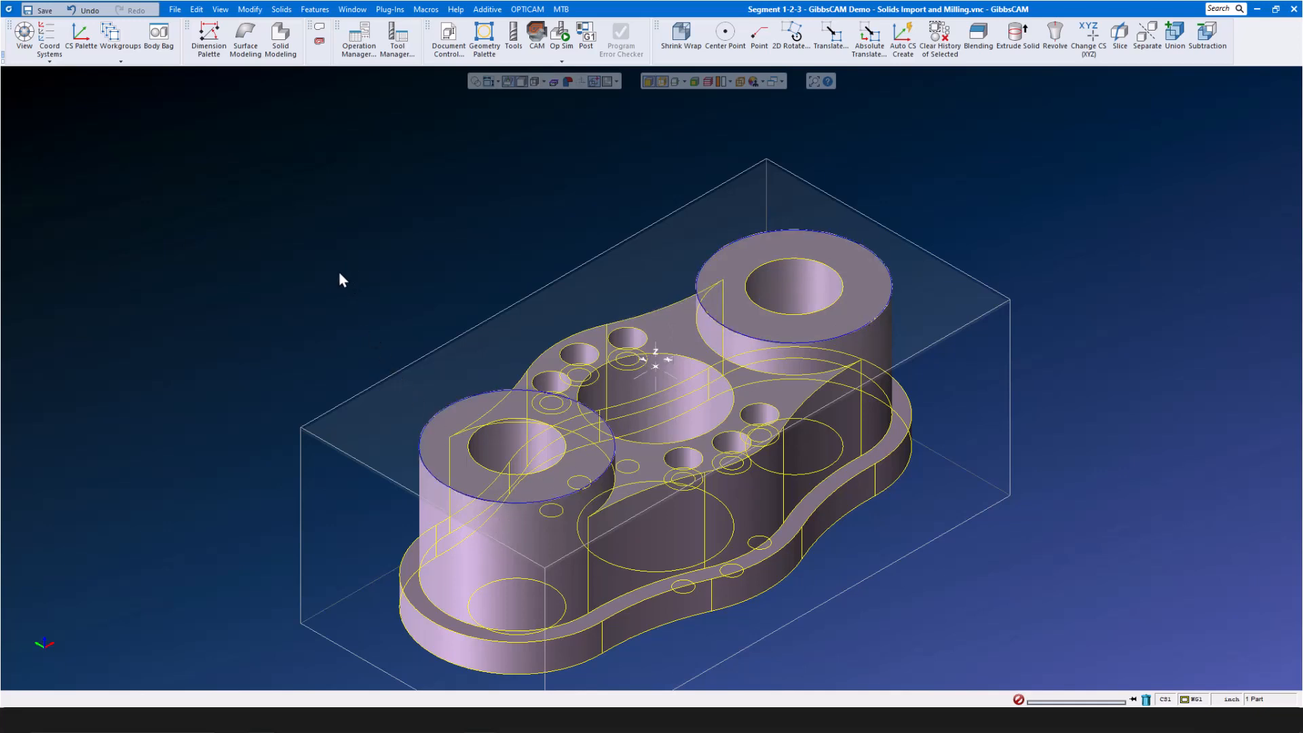
{"action": "left_click", "coordinate": [987, 35]}
{"action": "left_click_drag", "start_coordinate": [106, 292], "coordinate": [260, 235]}
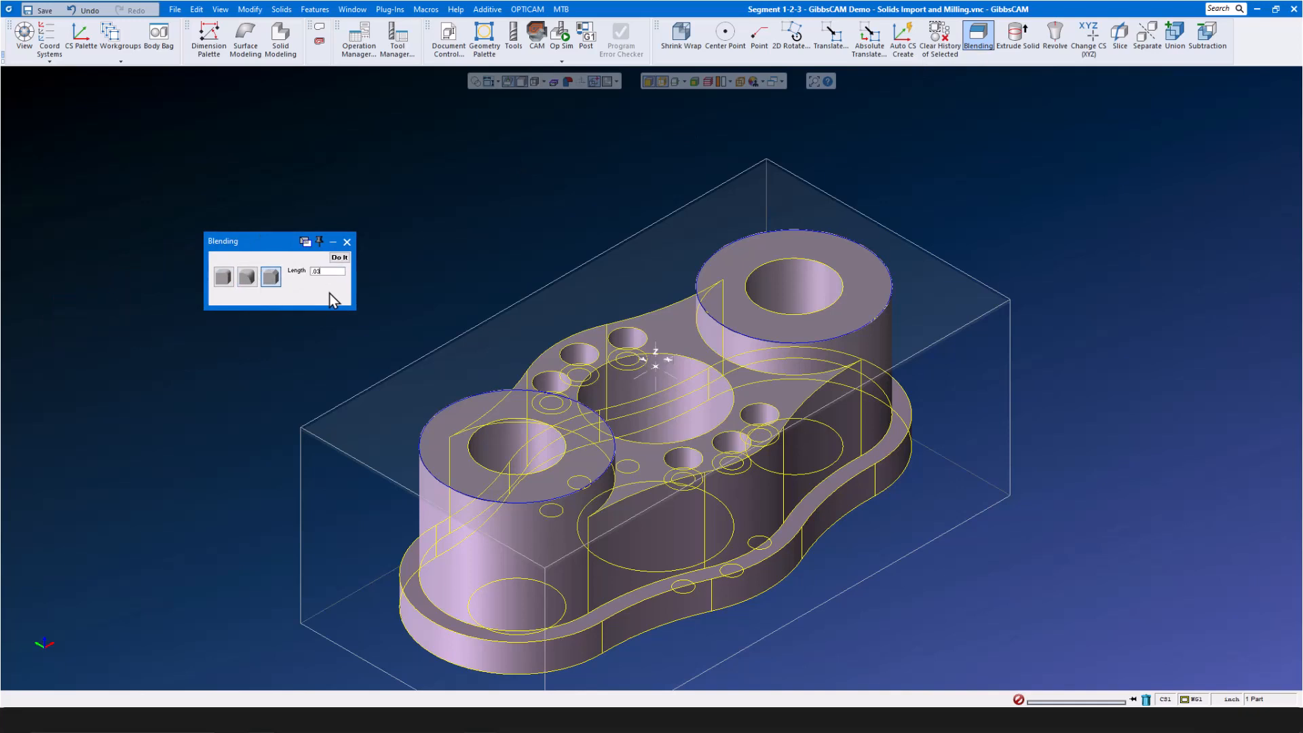
{"action": "left_click", "coordinate": [340, 258]}
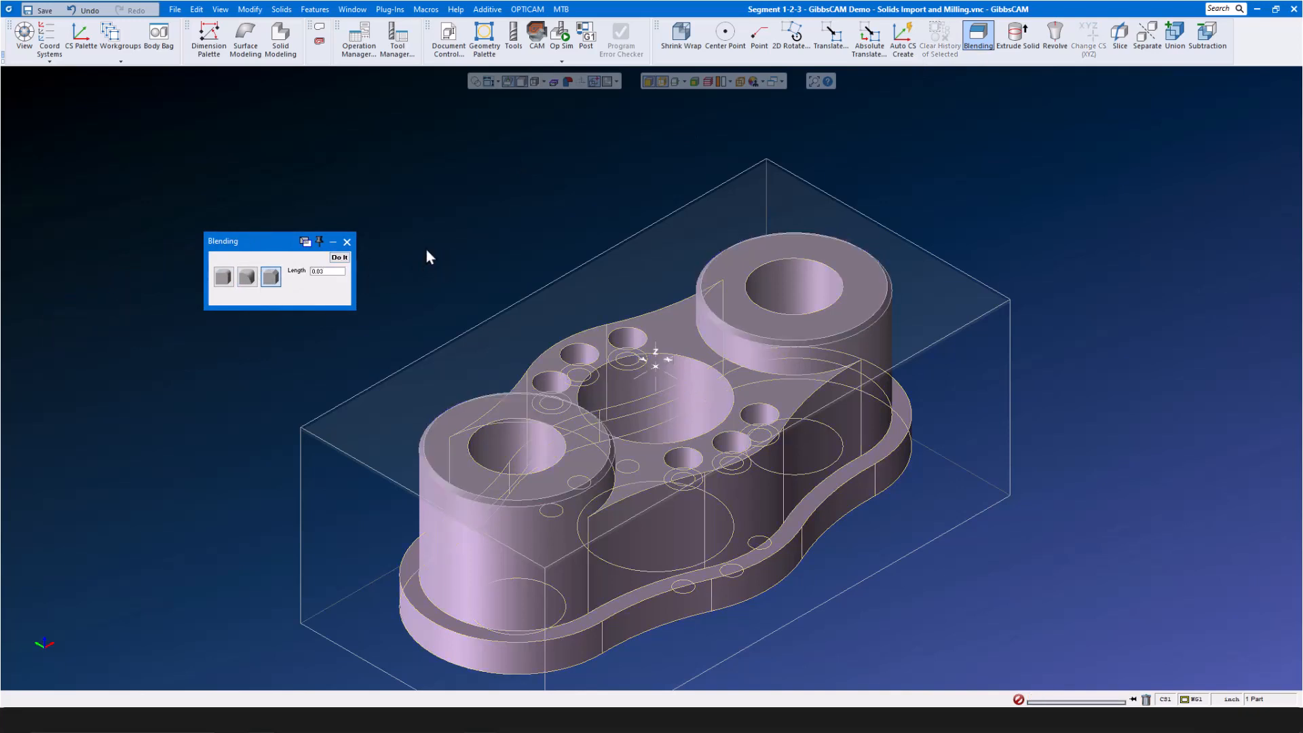
Chamfer the base plate's upper outer edge with a length of 0.03 and the central bore's top edge with 0.05.
{"action": "left_click", "coordinate": [814, 511]}
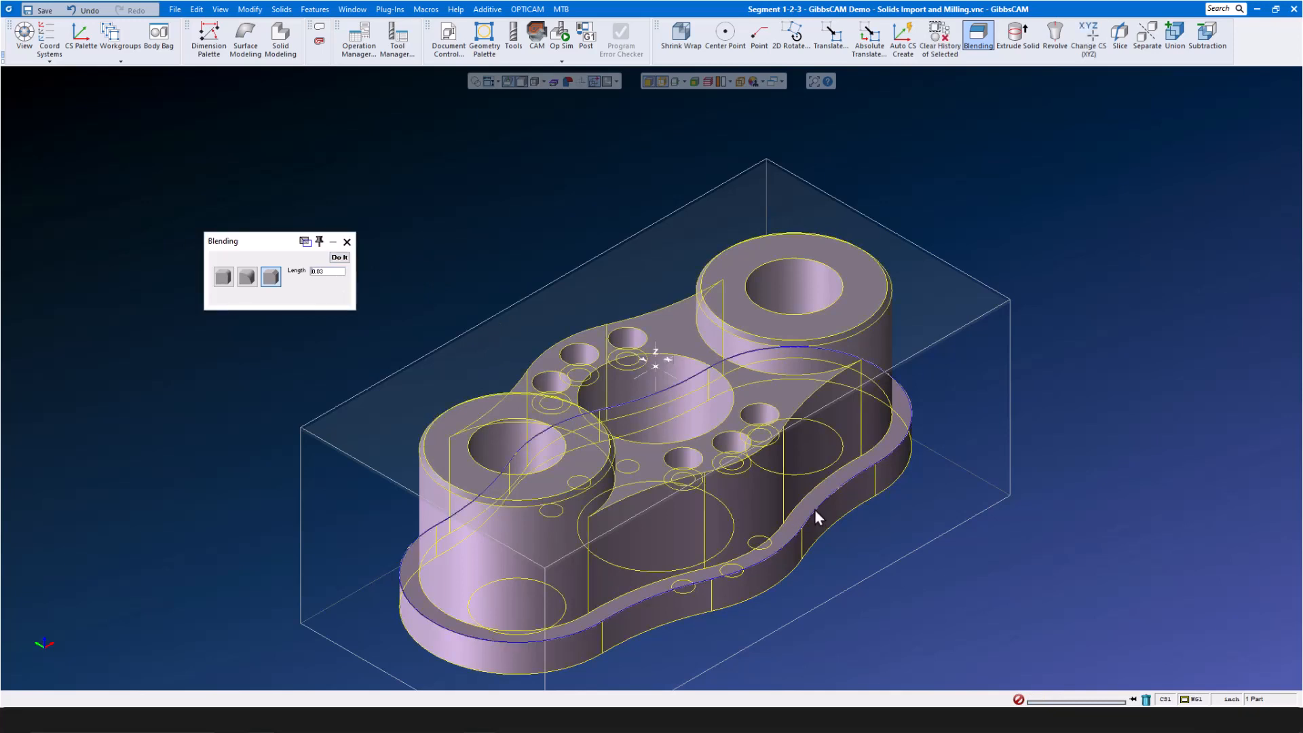
{"action": "left_click", "coordinate": [339, 257]}
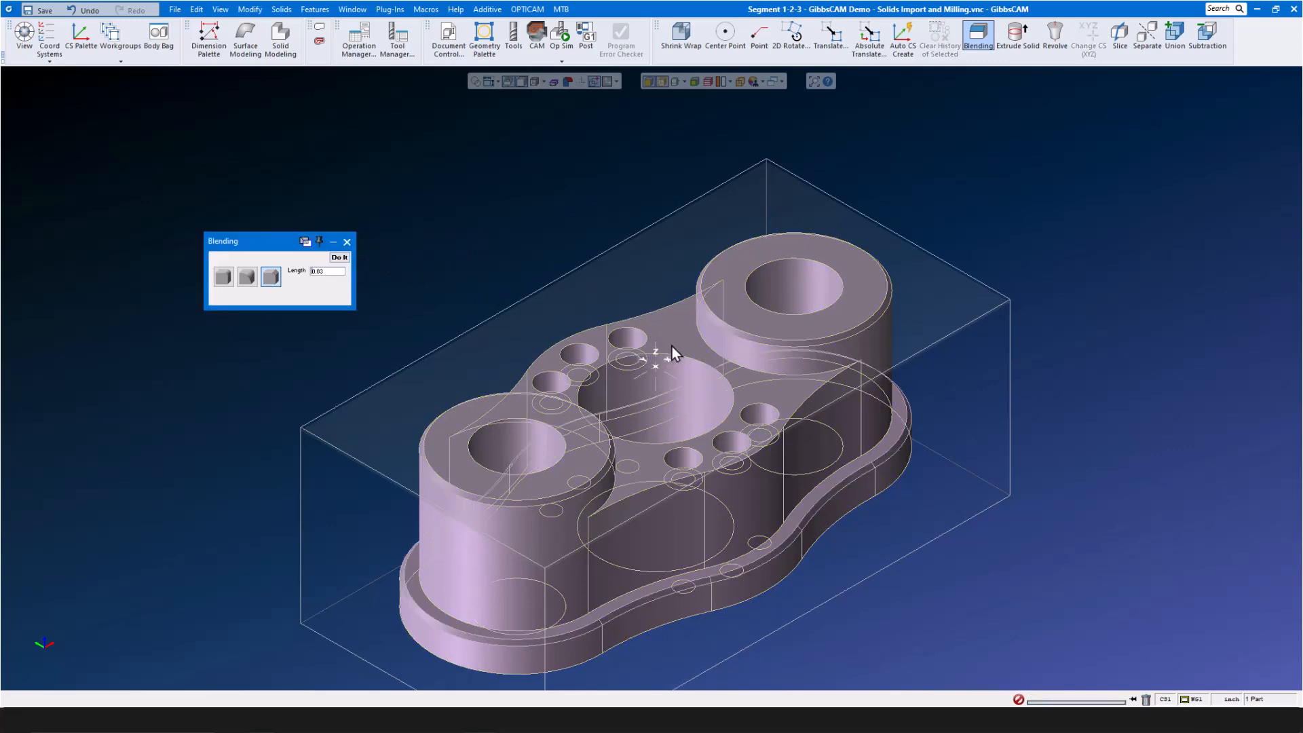
{"action": "left_click", "coordinate": [686, 357]}
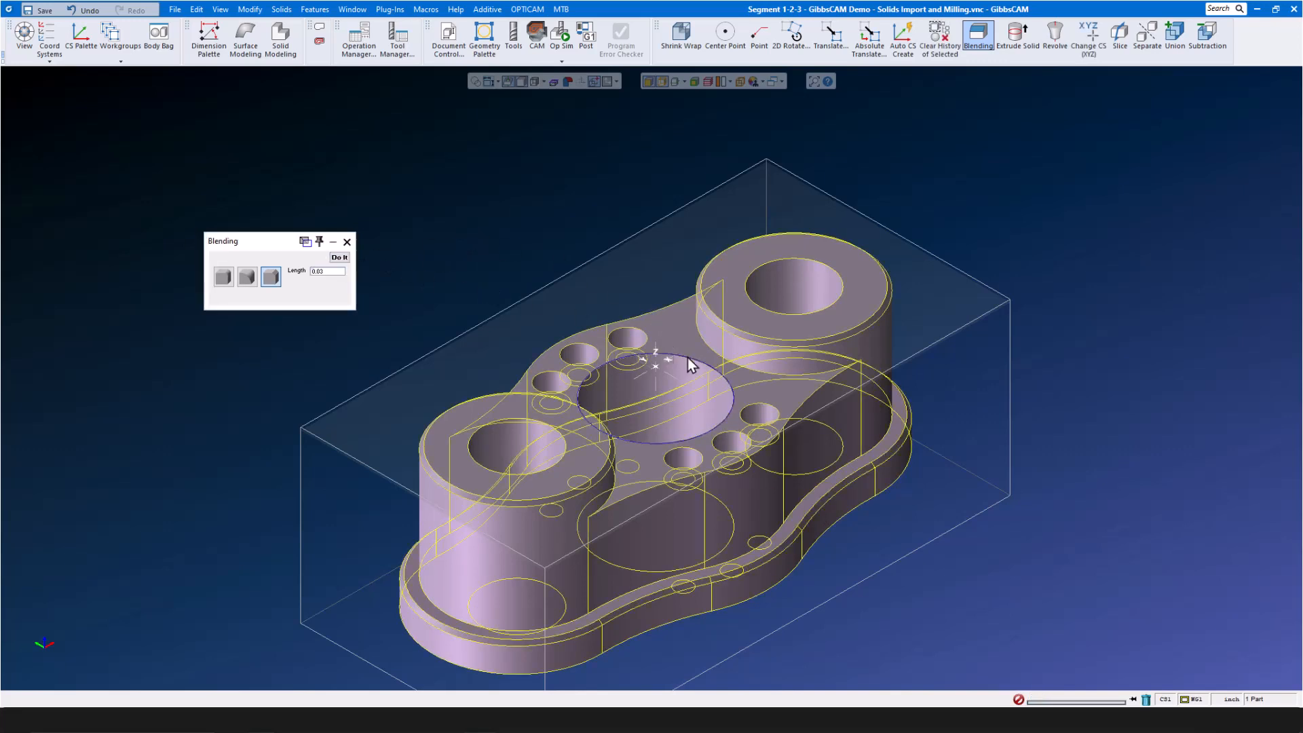
{"action": "double_click", "coordinate": [337, 271]}
{"action": "type", "text": ".0"}
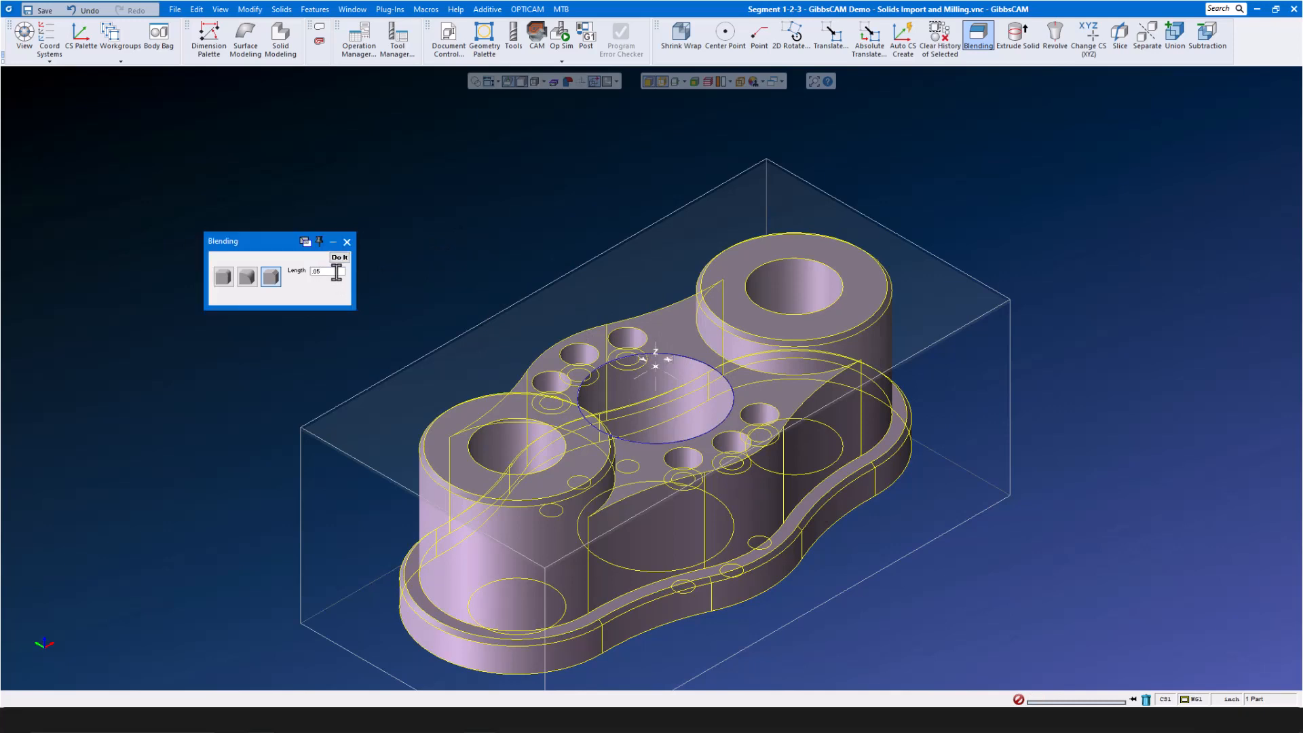
{"action": "left_click", "coordinate": [343, 262]}
Chamfer the top edges of the six small counterbored holes, then close Blending and turn off edge selection.
{"action": "left_click", "coordinate": [544, 371]}
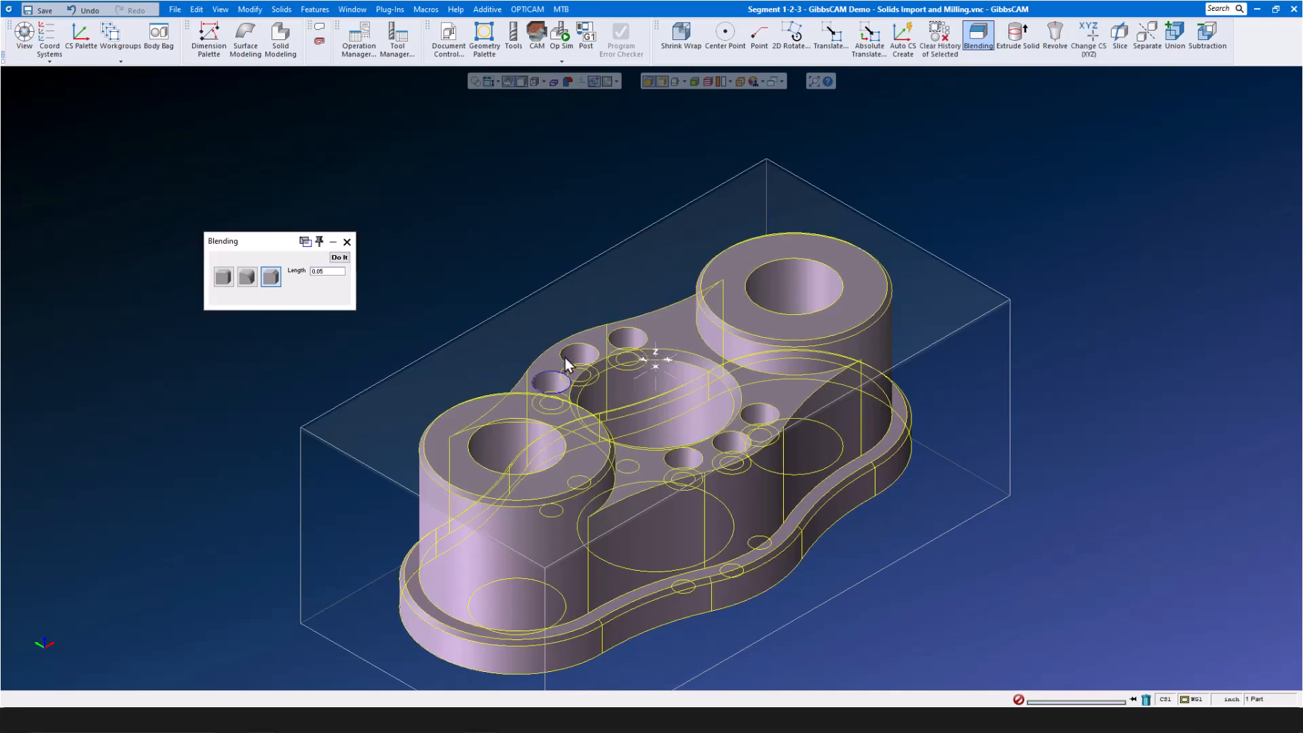
{"action": "left_click", "coordinate": [637, 332], "text": "shift"}
{"action": "double_click", "coordinate": [328, 271]}
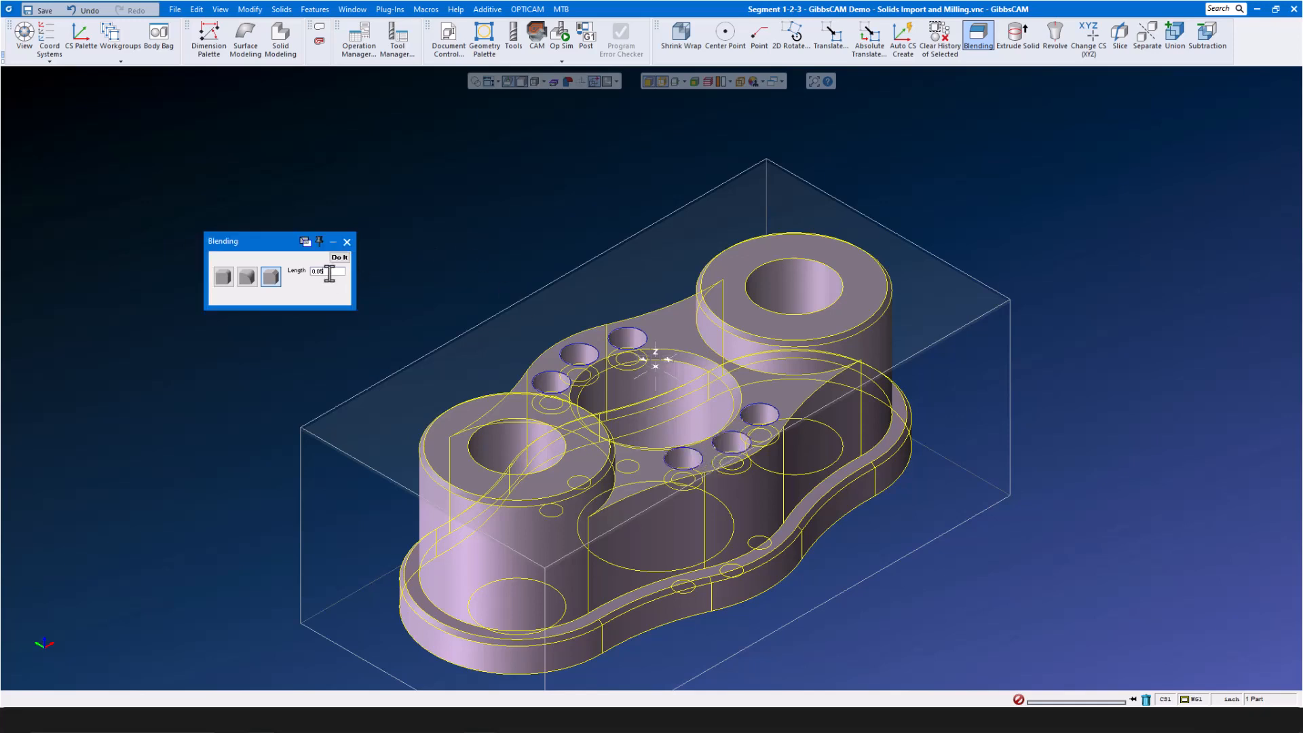
{"action": "type", "text": "."}
{"action": "left_click", "coordinate": [339, 257]}
{"action": "left_click", "coordinate": [348, 244]}
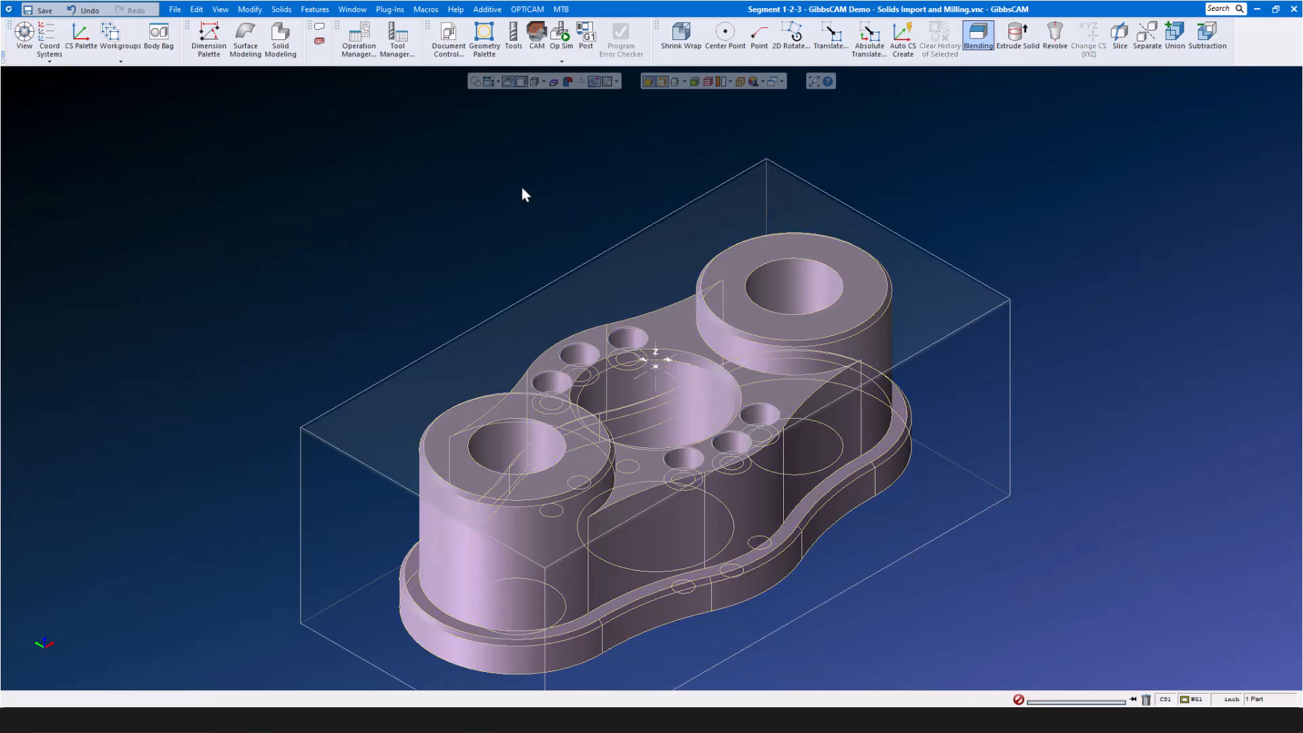
{"action": "left_click", "coordinate": [649, 83]}
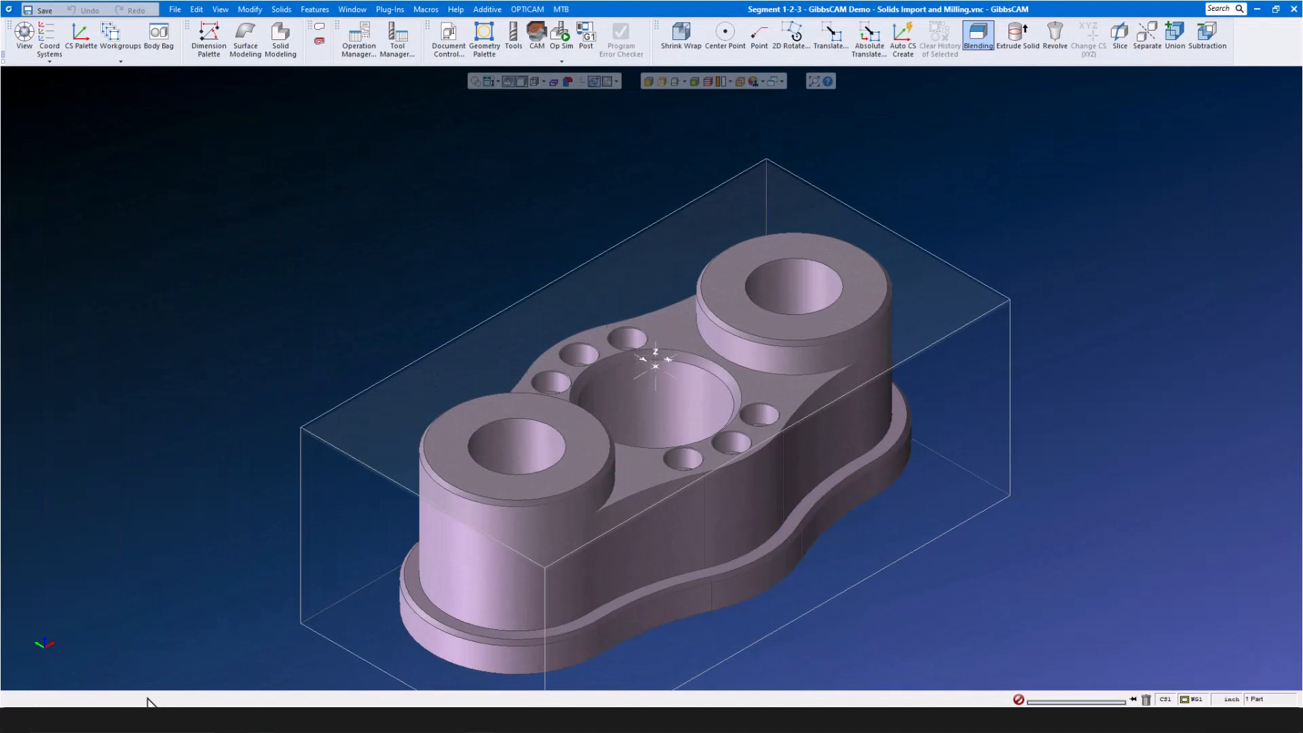
Put the finished solid into the Body Bag to clear the workspace.
{"action": "left_click", "coordinate": [496, 578]}
{"action": "double_click", "coordinate": [495, 573]}
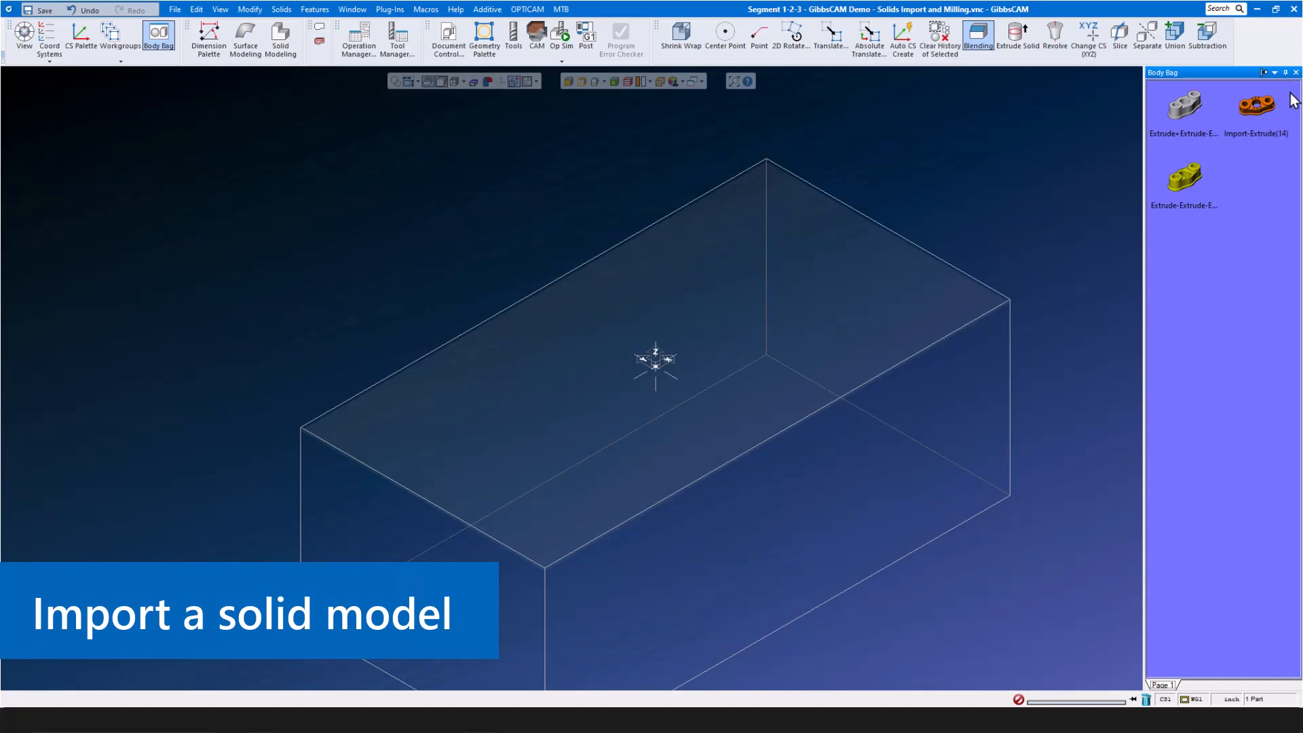
Close the Body Bag and import the Parasolid file "Model 1 - Skewed and ready for import.x_t".
{"action": "left_click", "coordinate": [1295, 71]}
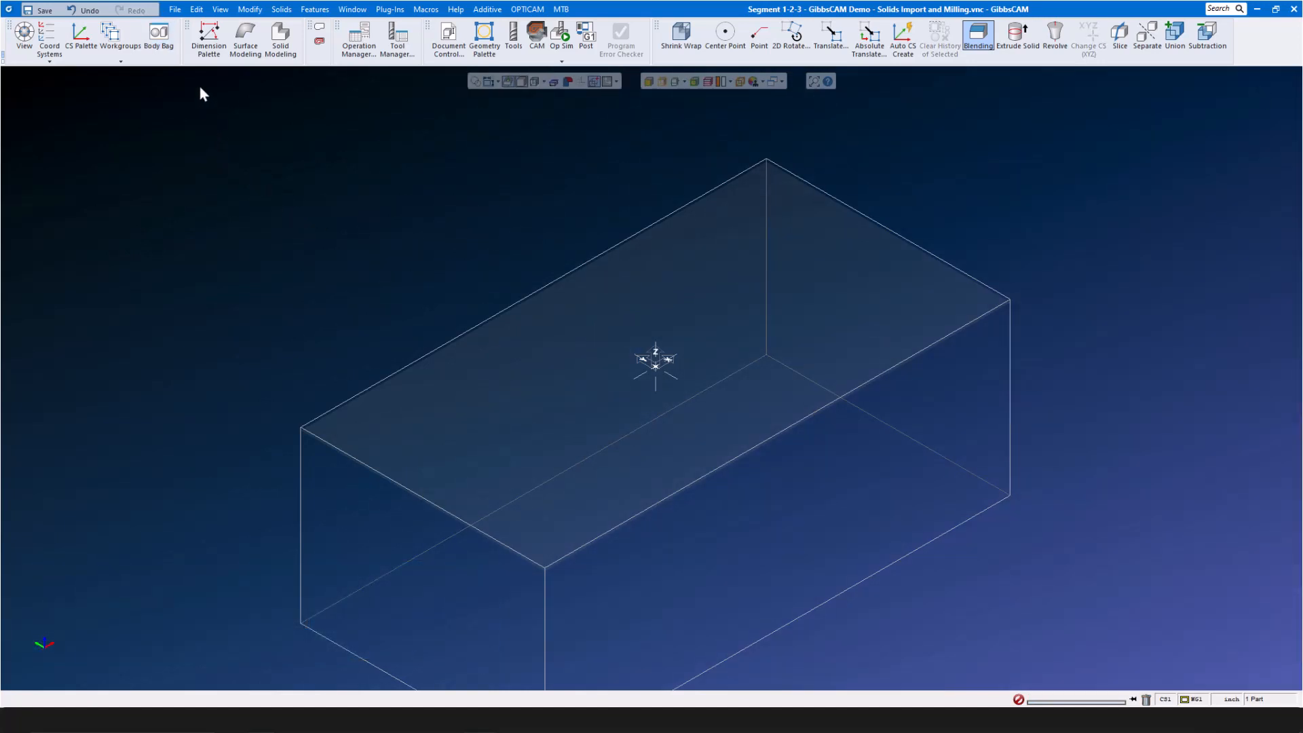
{"action": "left_click", "coordinate": [175, 10]}
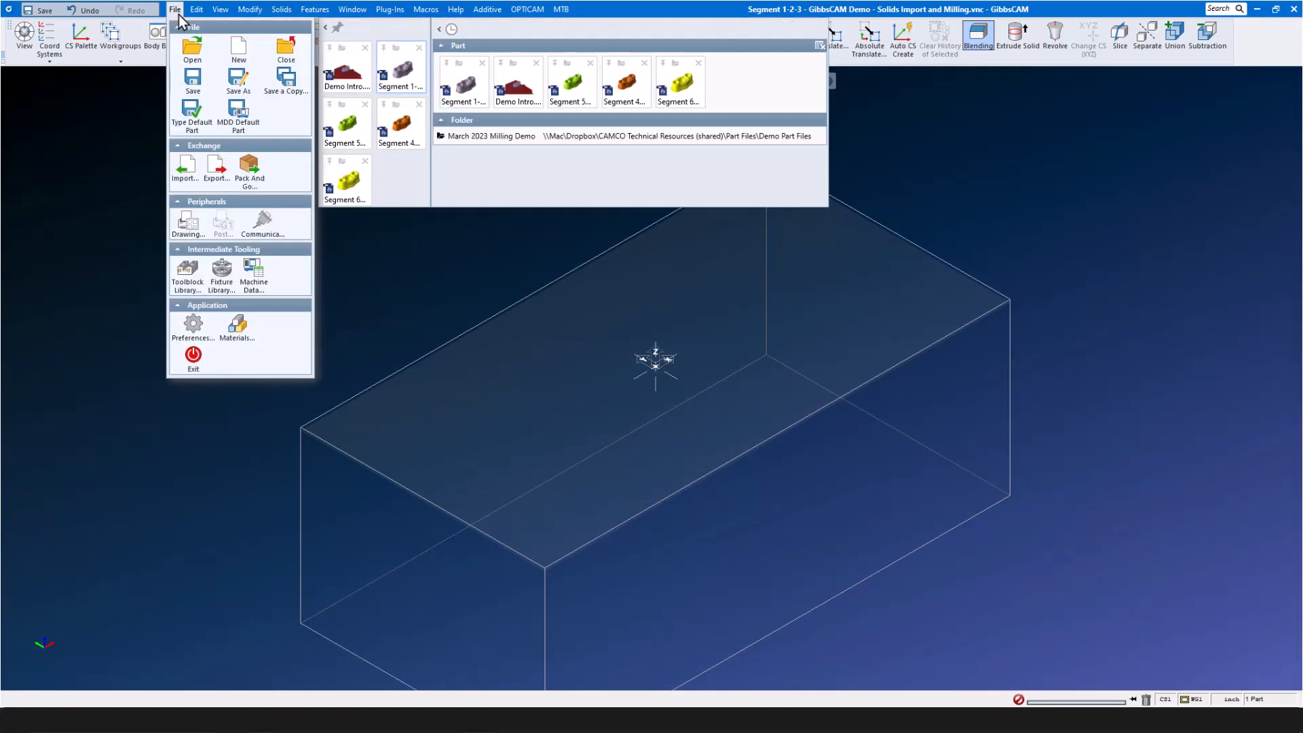
{"action": "left_click", "coordinate": [184, 176]}
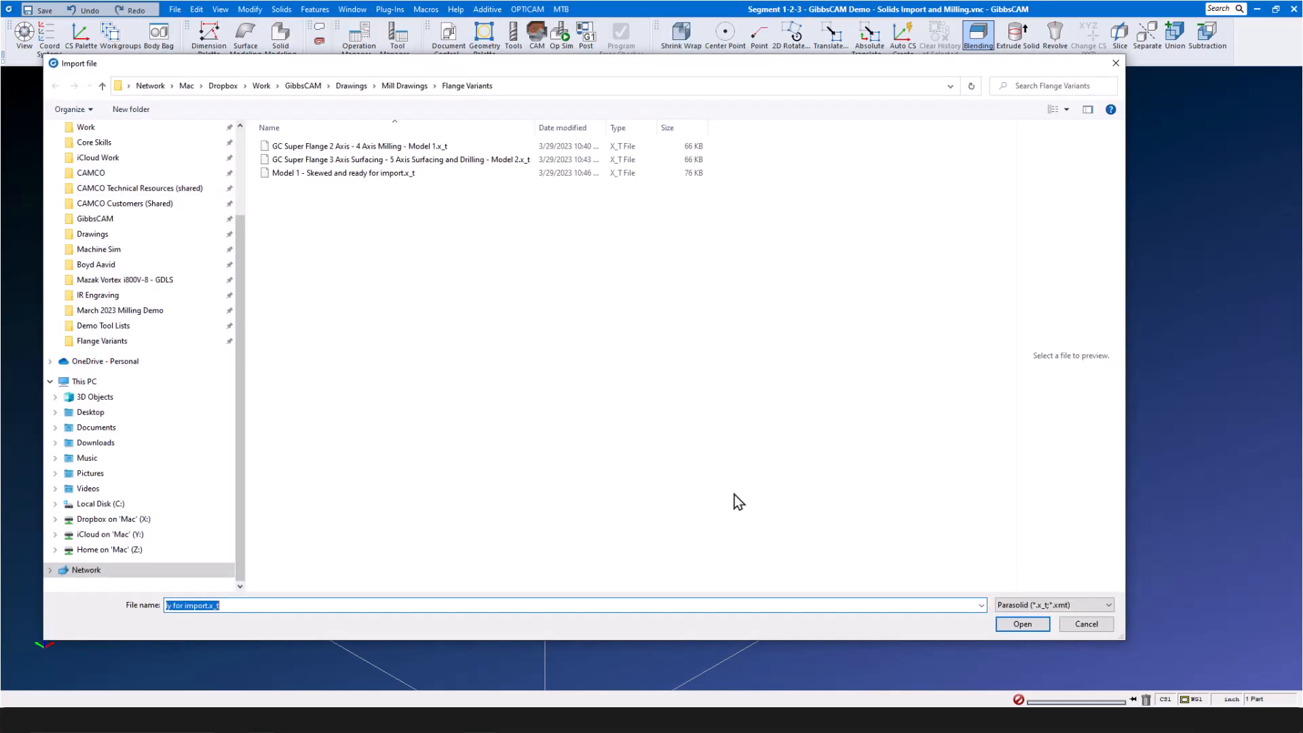
{"action": "left_click", "coordinate": [1108, 605]}
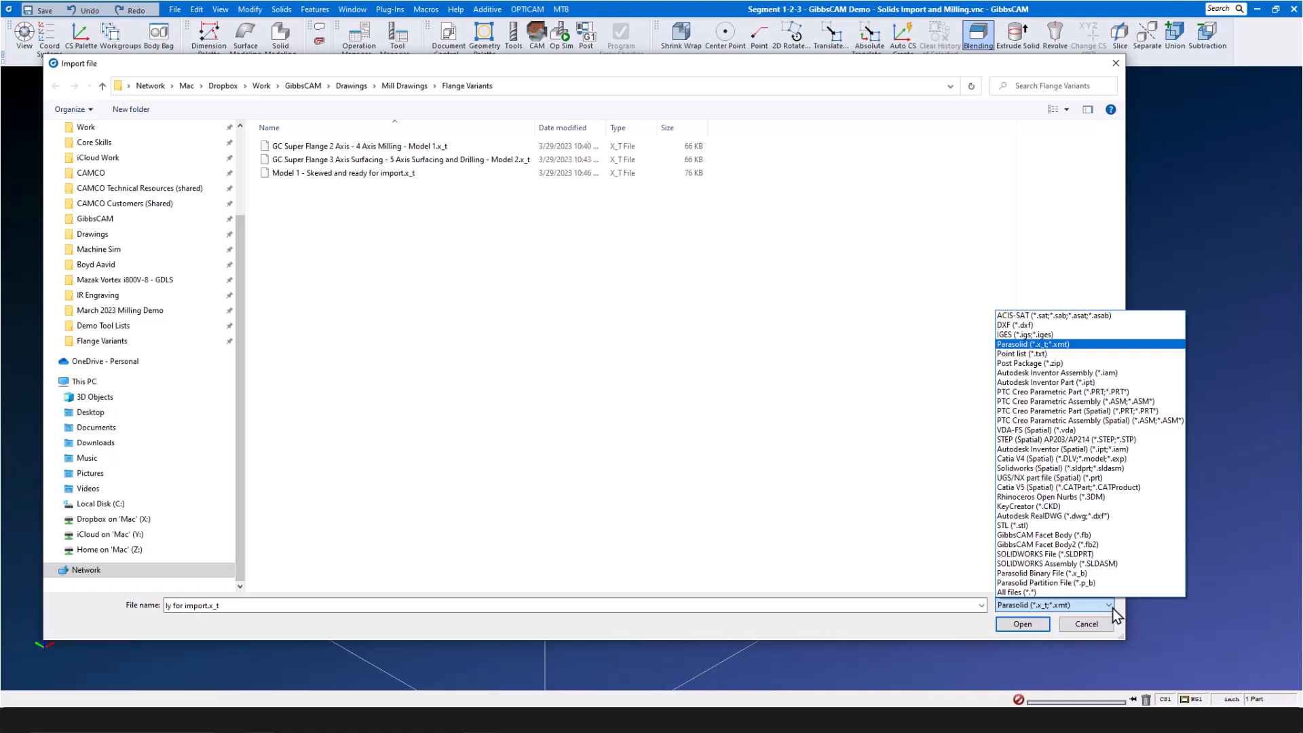
{"action": "left_click", "coordinate": [363, 173]}
{"action": "left_click", "coordinate": [362, 174]}
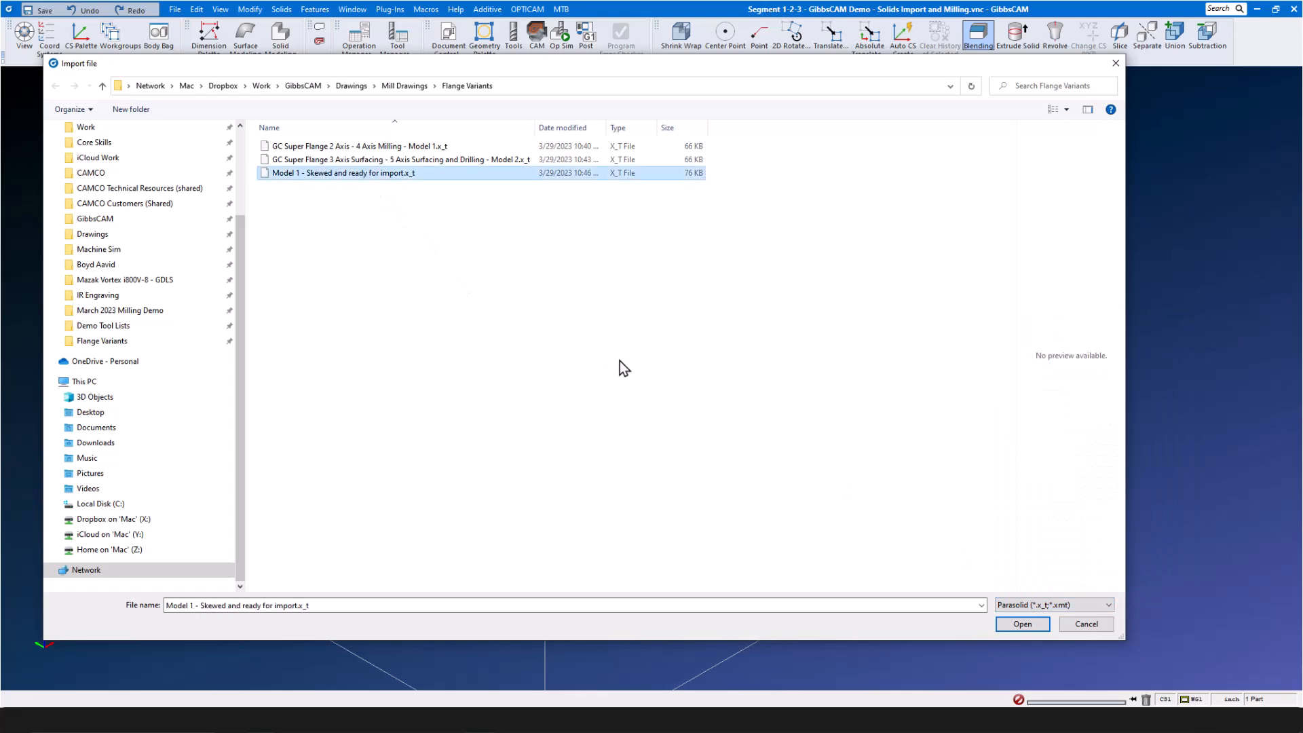
{"action": "left_click", "coordinate": [1020, 625]}
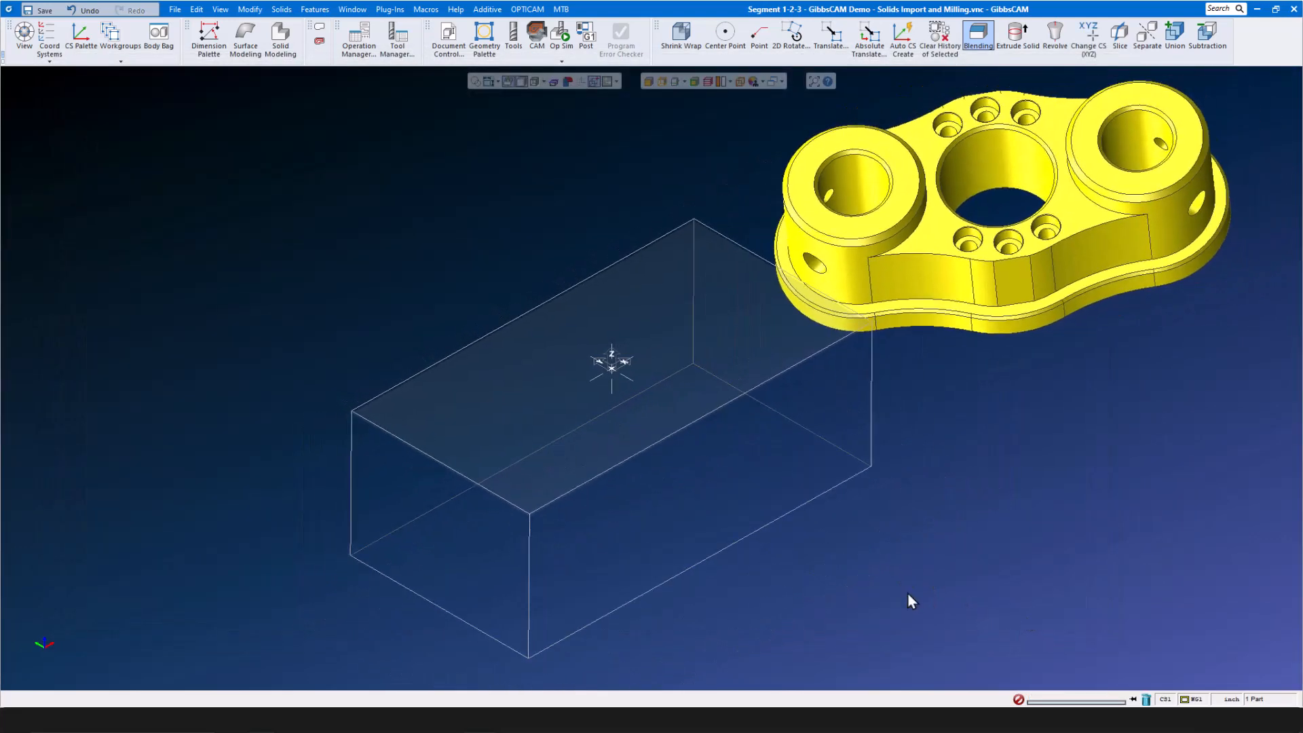
Set the imported solid's user color to orange and deselect the solid.
{"action": "right_click", "coordinate": [982, 312]}
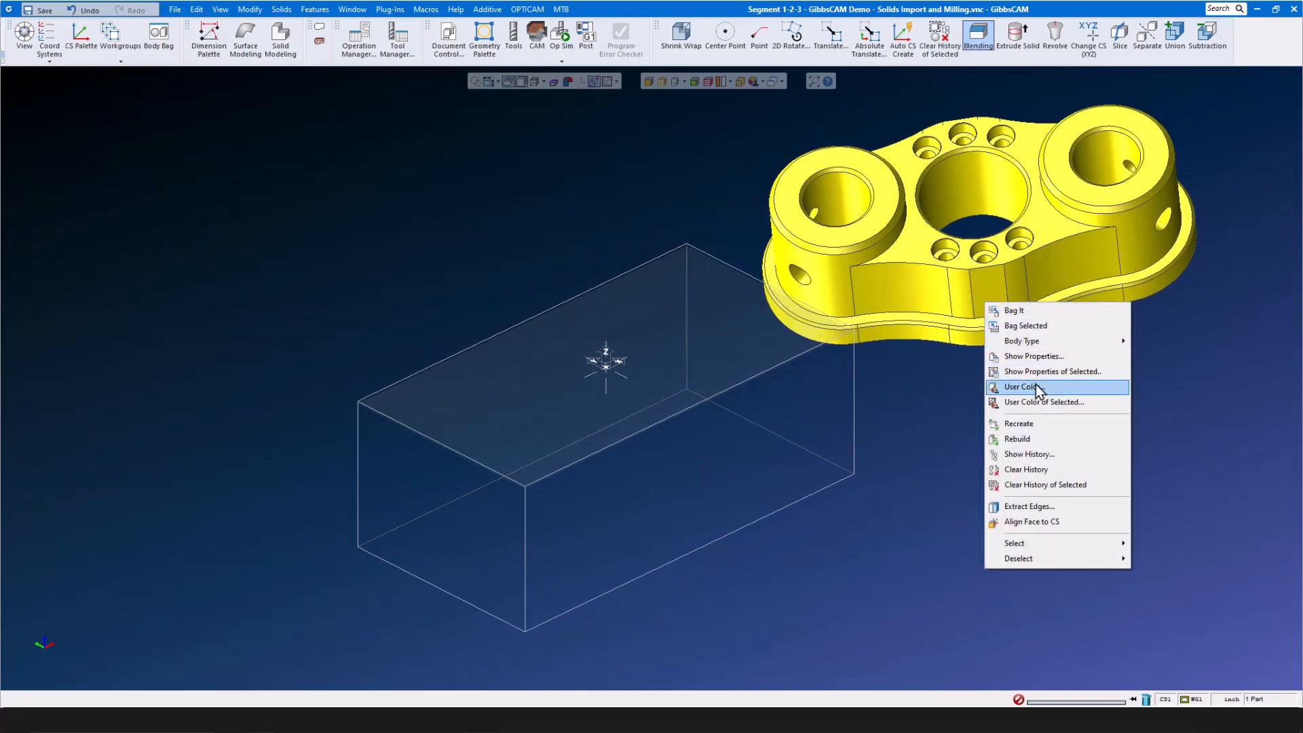
{"action": "left_click", "coordinate": [1035, 401]}
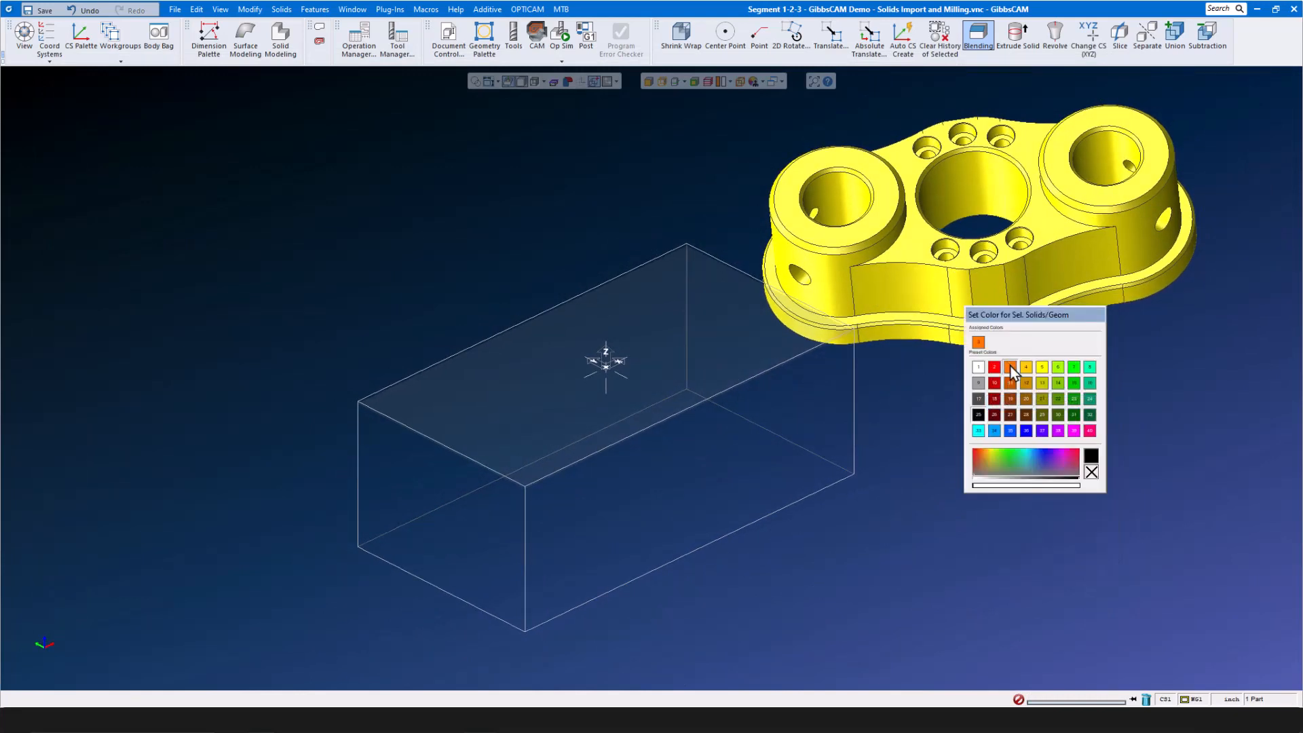
{"action": "left_click", "coordinate": [1004, 428]}
{"action": "left_click", "coordinate": [1001, 422]}
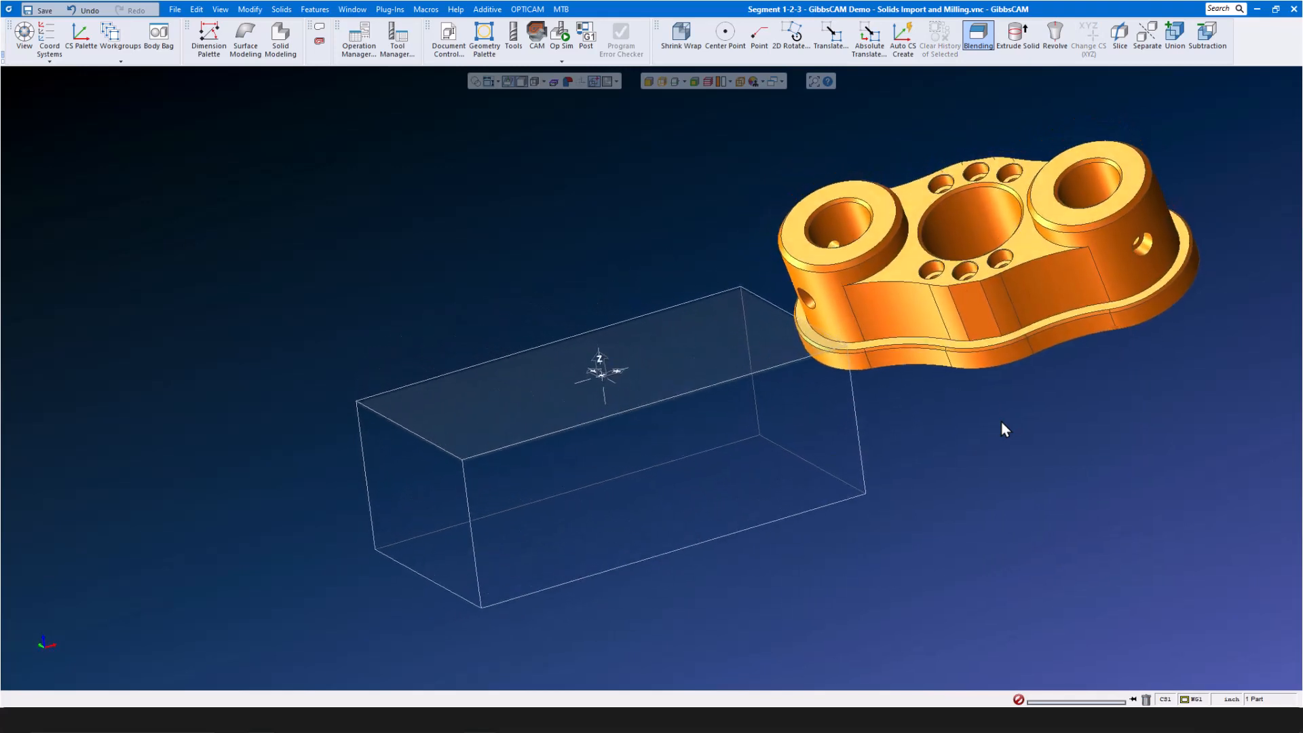
Turn on face and edge selection and align the flat upper face between the two bosses to the coordinate system.
{"action": "middle_click_drag", "start_coordinate": [960, 496], "coordinate": [949, 515]}
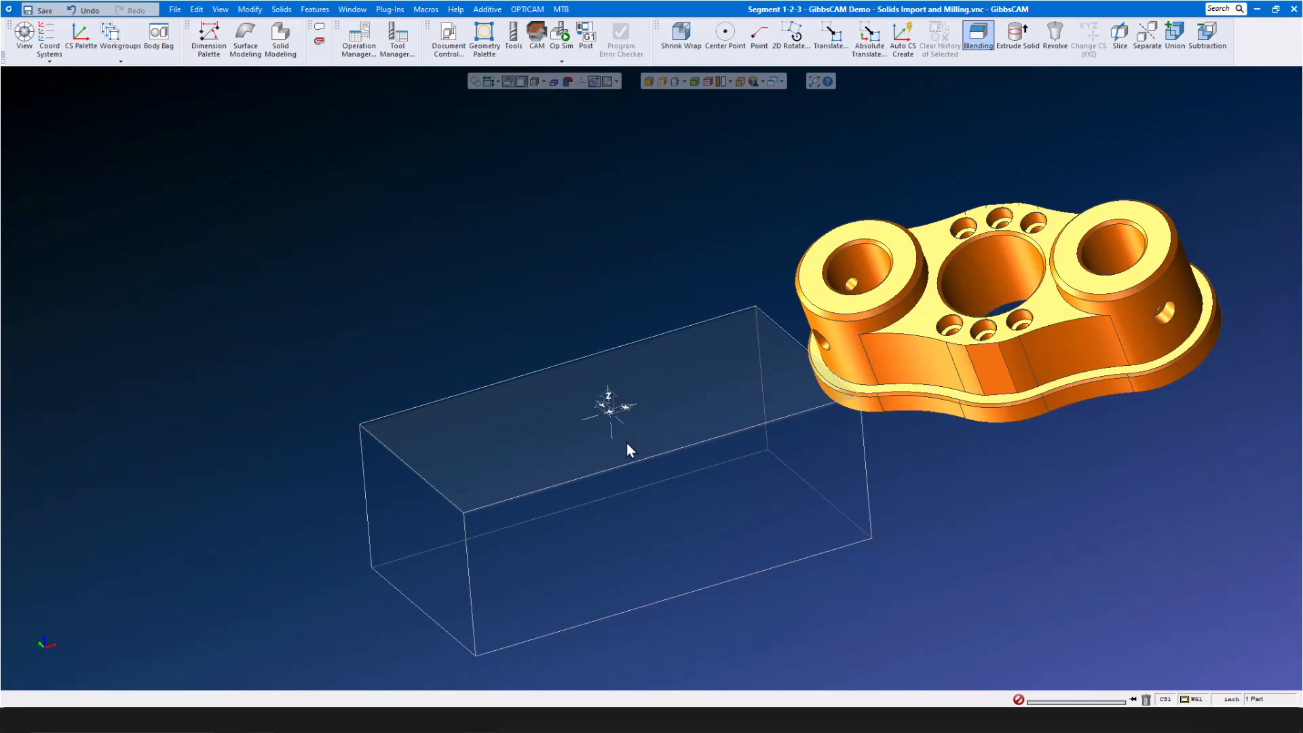
{"action": "middle_click_drag", "start_coordinate": [574, 202], "coordinate": [583, 181]}
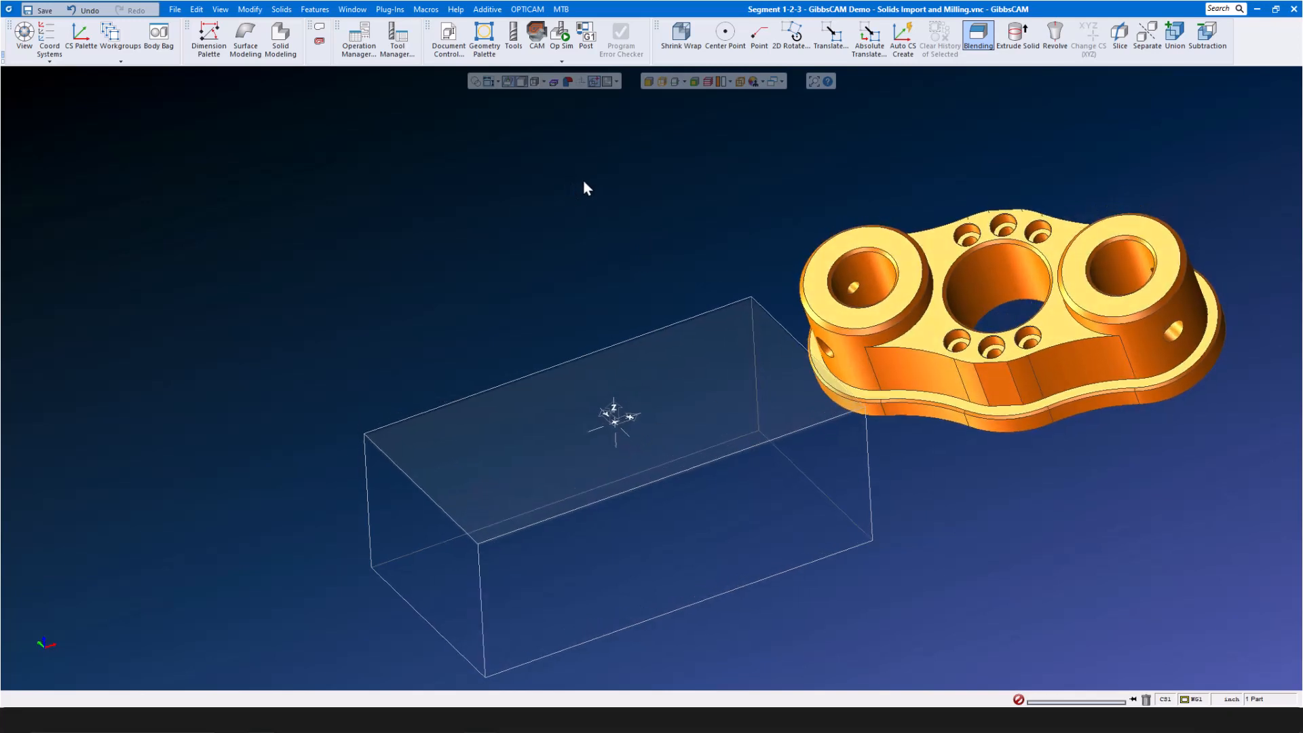
{"action": "left_click", "coordinate": [663, 83]}
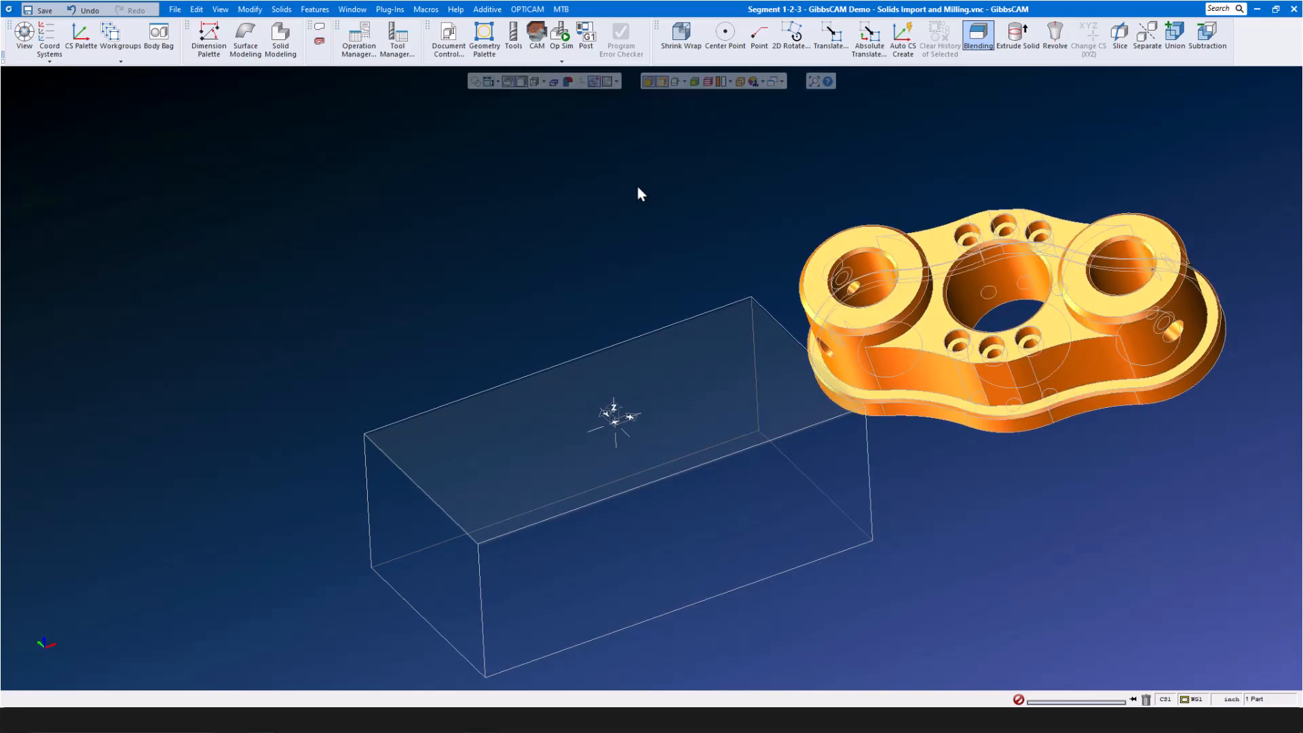
{"action": "left_click", "coordinate": [935, 323]}
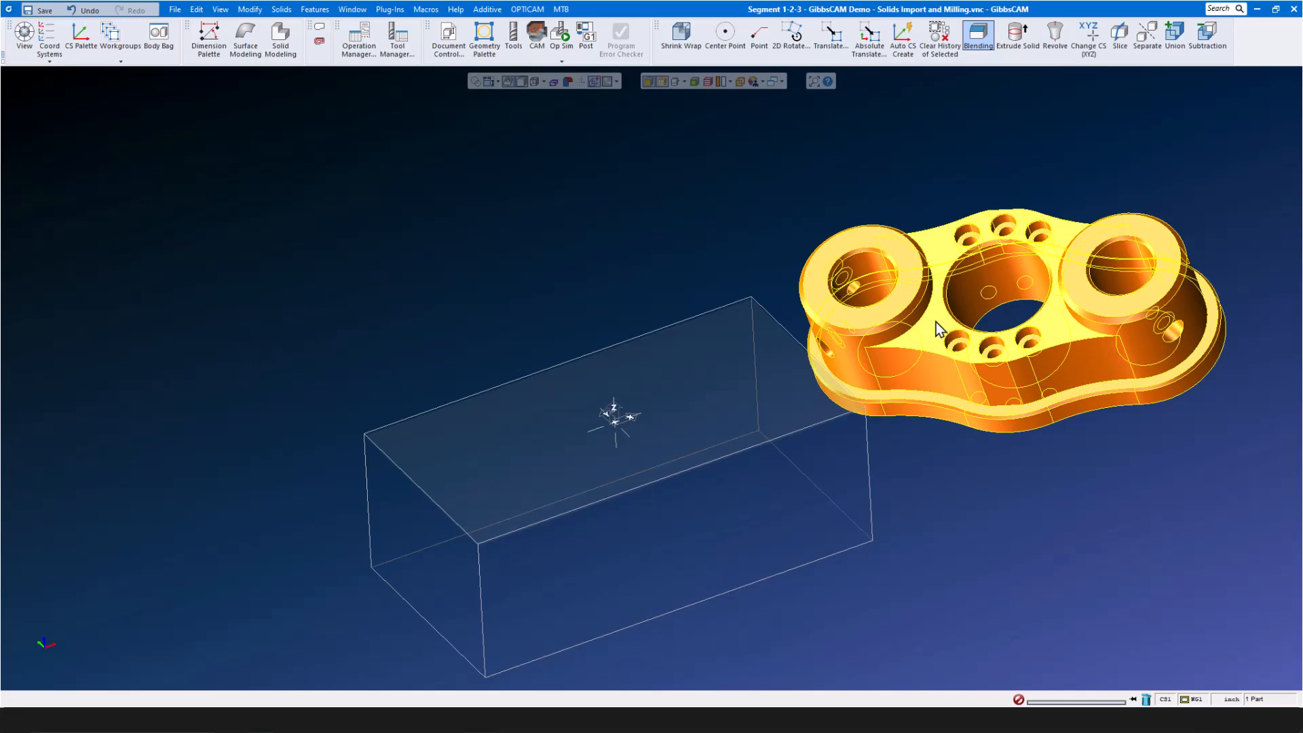
{"action": "right_click", "coordinate": [935, 322]}
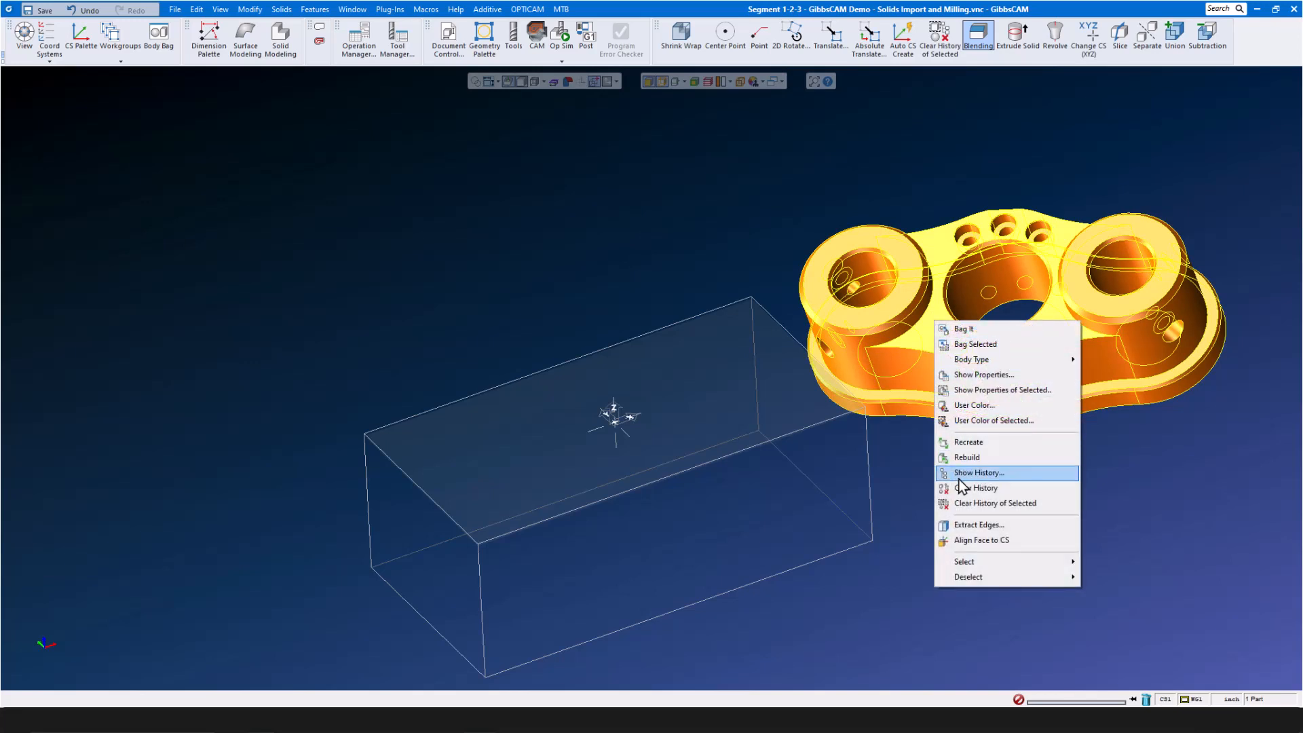
{"action": "left_click", "coordinate": [979, 540]}
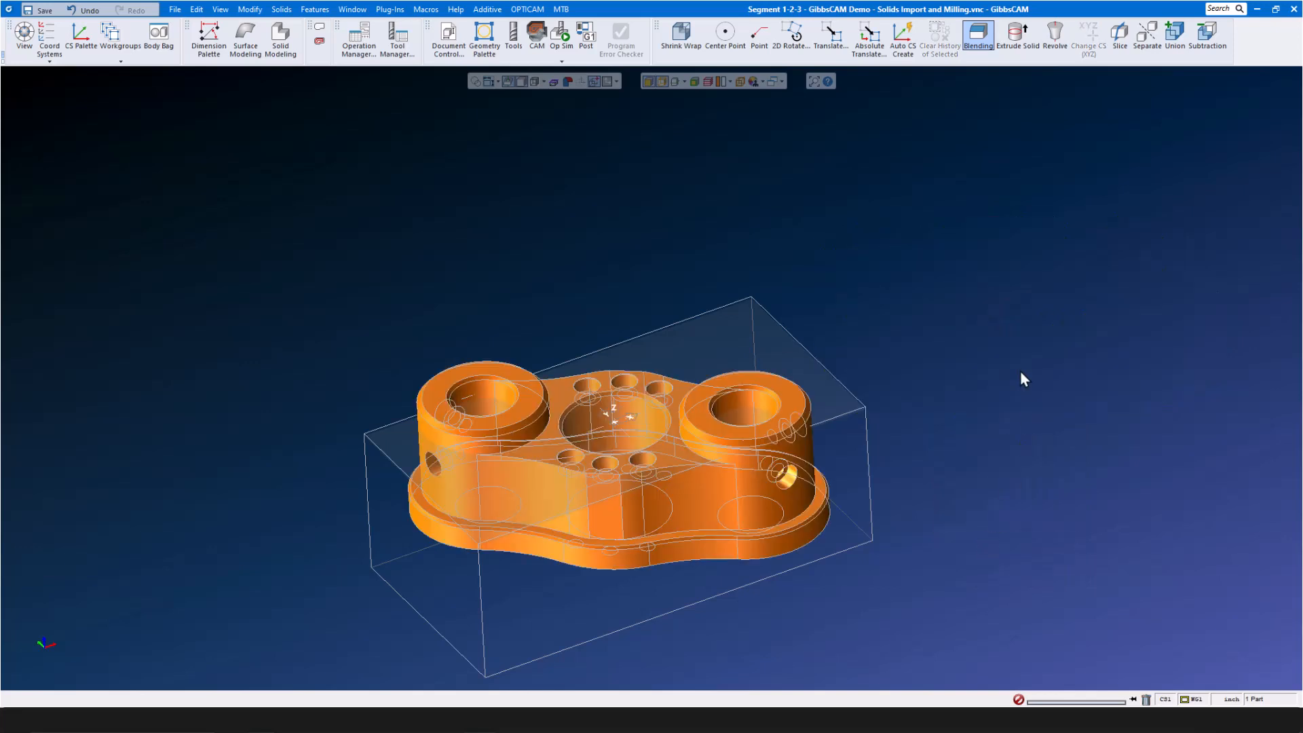
Align the short straight edge beside the front counterbored holes to the coordinate system's horizontal axis.
{"action": "middle_click_drag", "start_coordinate": [970, 361], "coordinate": [610, 397]}
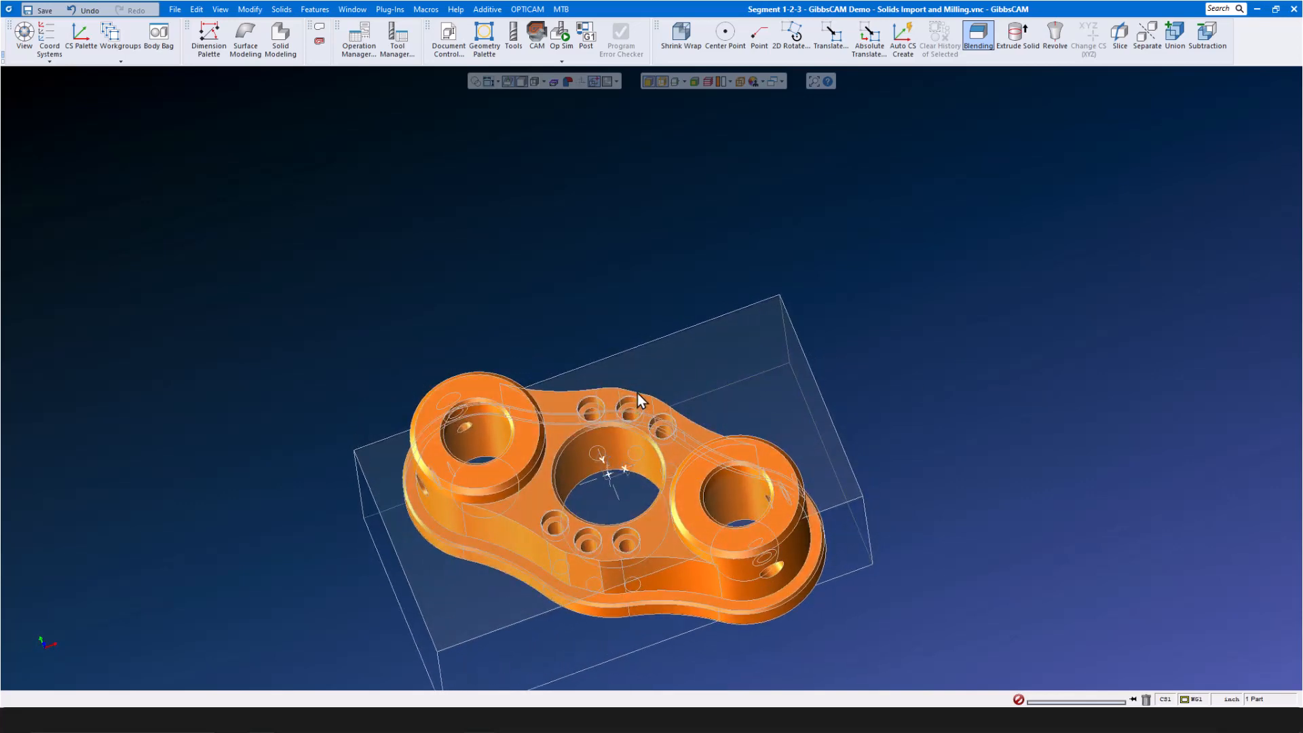
{"action": "middle_click_drag", "start_coordinate": [575, 571], "coordinate": [578, 560]}
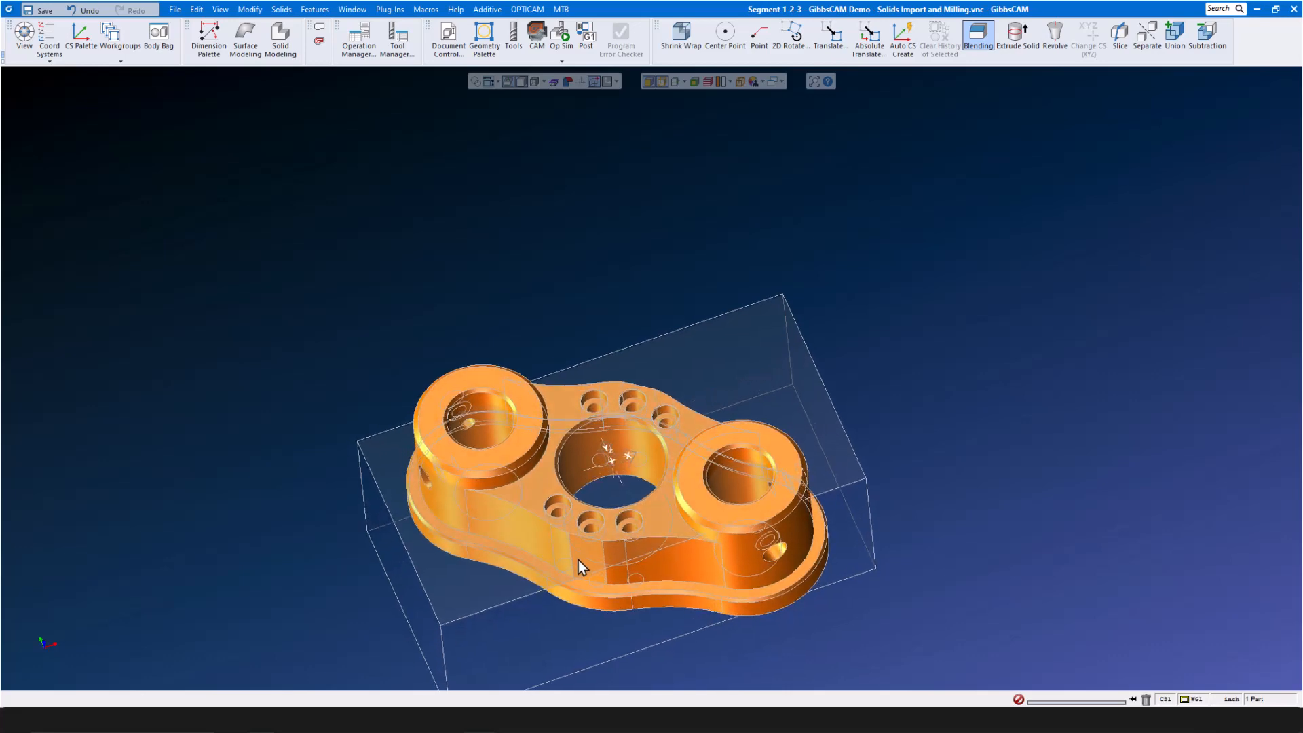
{"action": "scroll", "coordinate": [581, 542], "scroll_direction": "up", "scroll_amount": 5}
{"action": "scroll", "coordinate": [581, 541], "scroll_direction": "down", "scroll_amount": 3}
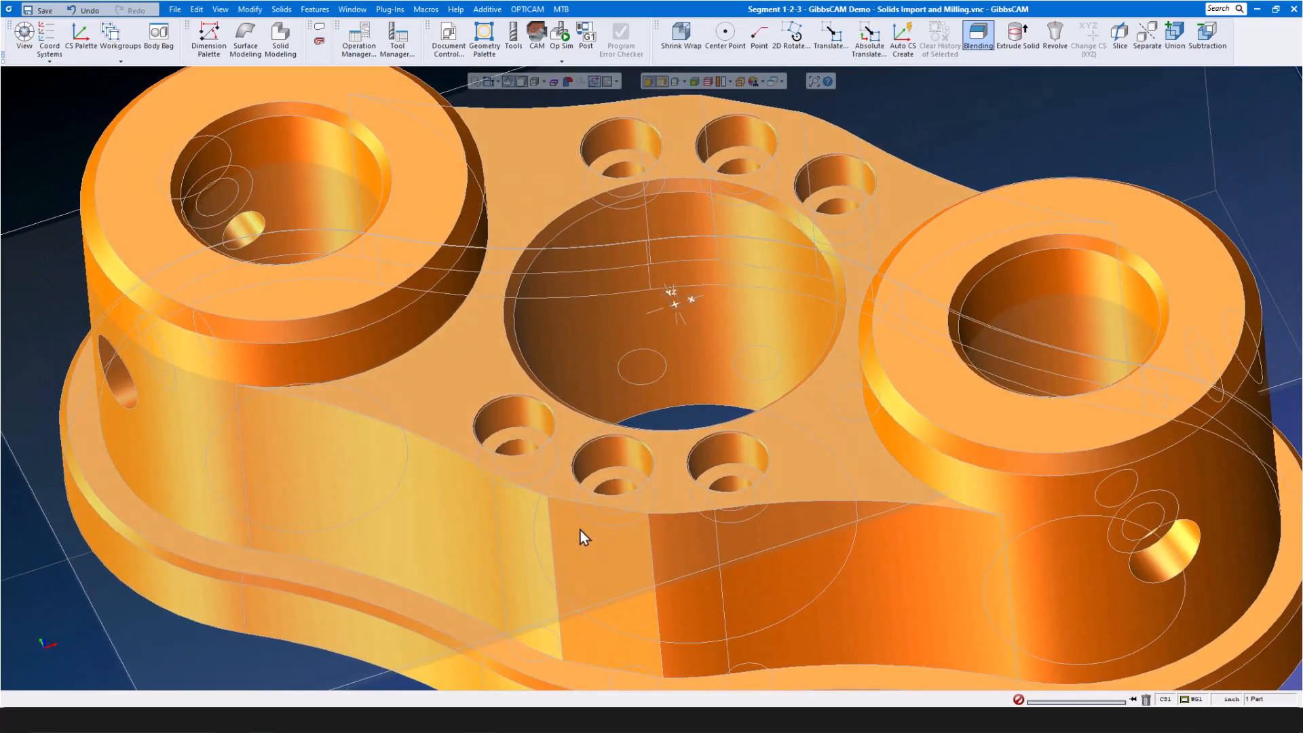
{"action": "scroll", "coordinate": [581, 532], "scroll_direction": "up", "scroll_amount": 5}
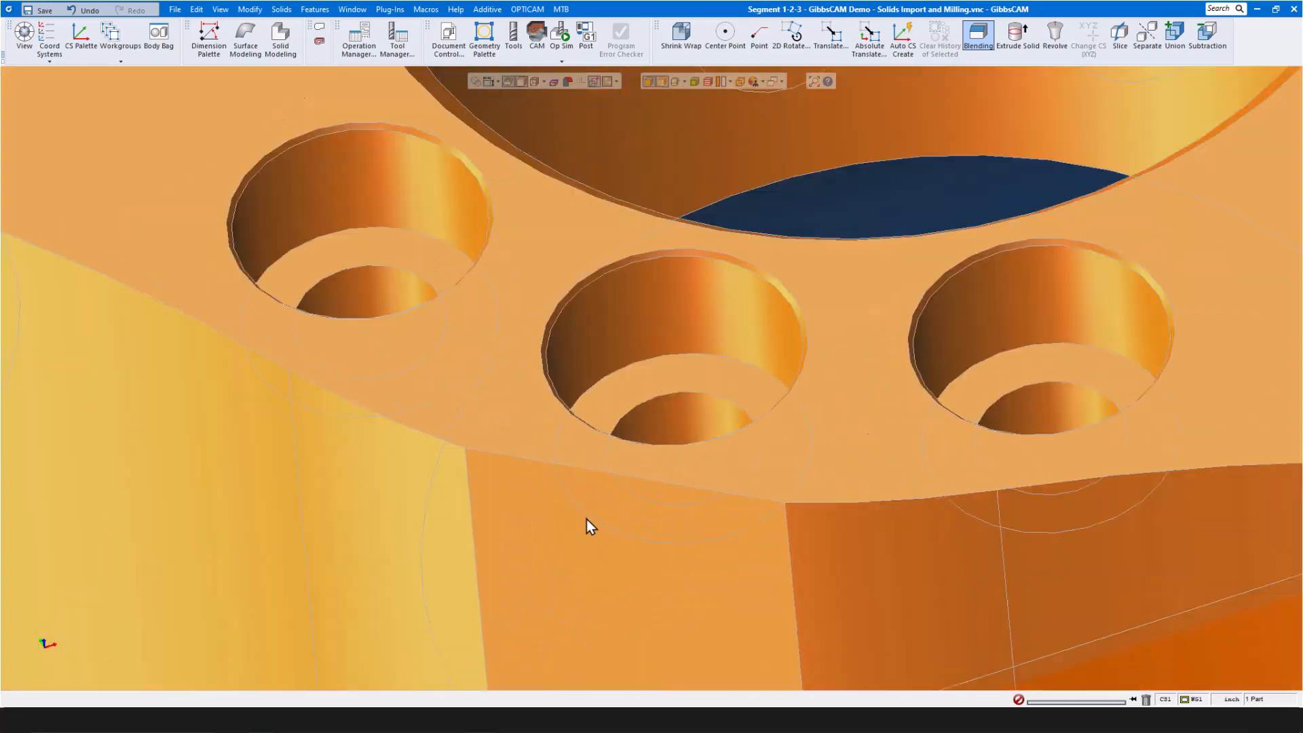
{"action": "left_click", "coordinate": [570, 469]}
{"action": "scroll", "coordinate": [588, 510], "scroll_direction": "down", "scroll_amount": 5}
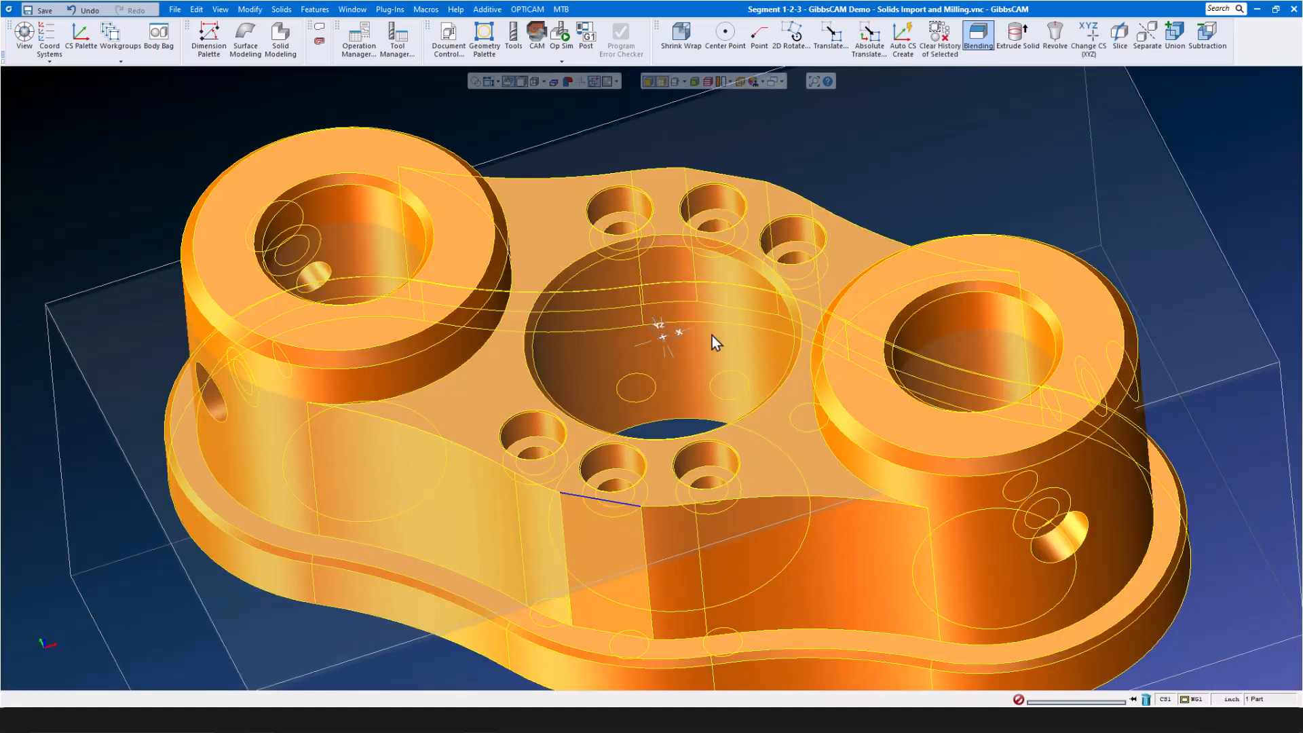
{"action": "scroll", "coordinate": [606, 378], "scroll_direction": "down", "scroll_amount": 2}
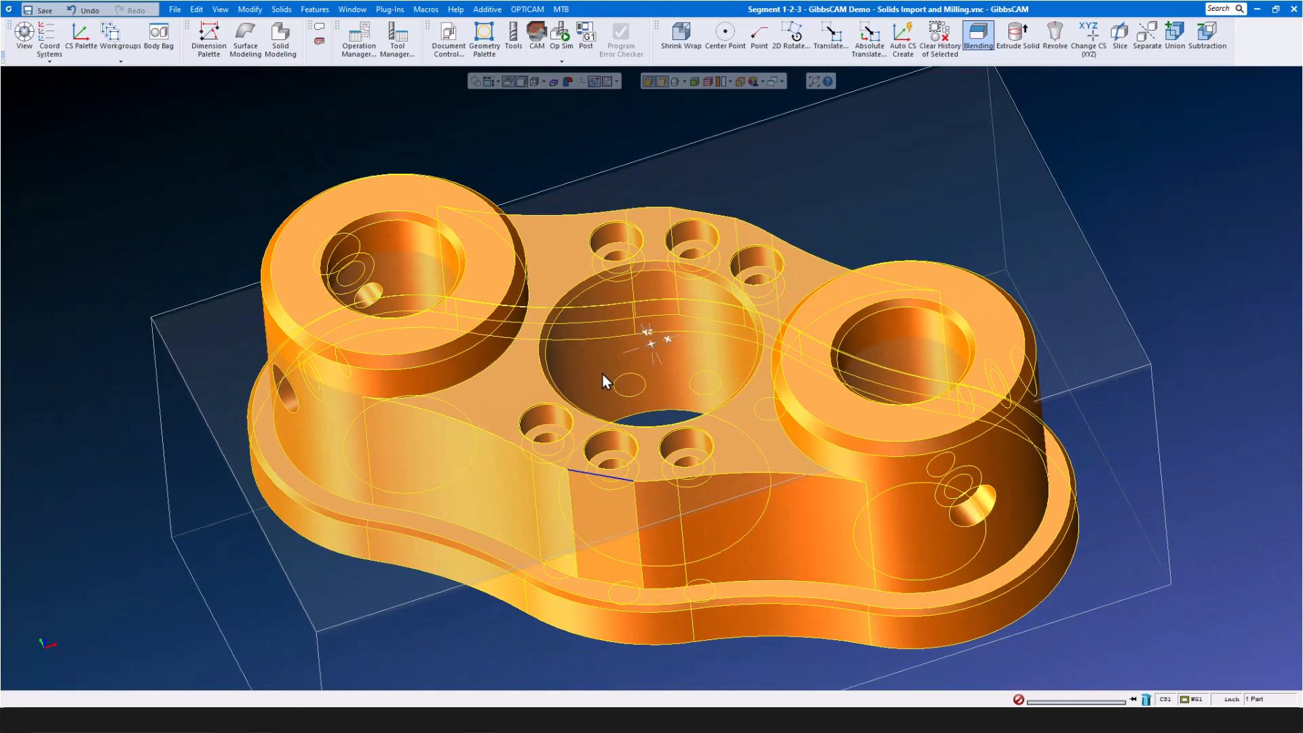
{"action": "right_click", "coordinate": [581, 470]}
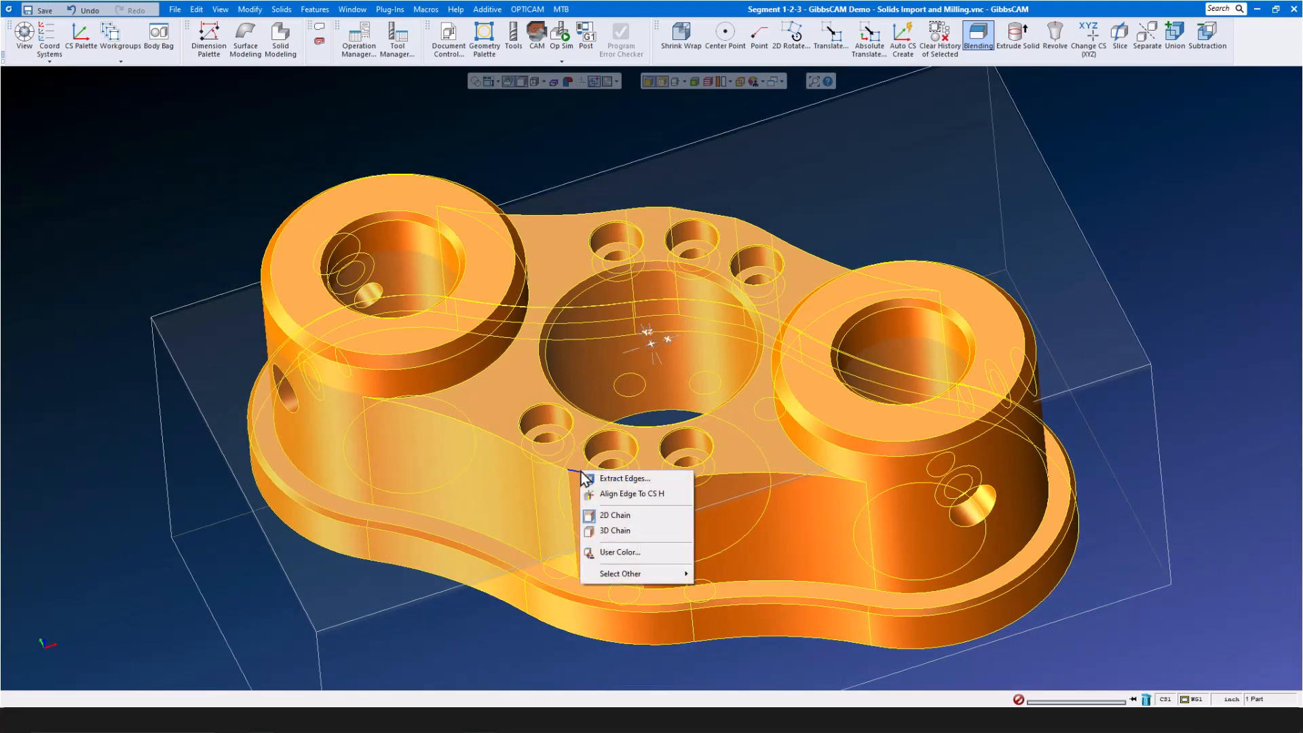
{"action": "left_click", "coordinate": [614, 491]}
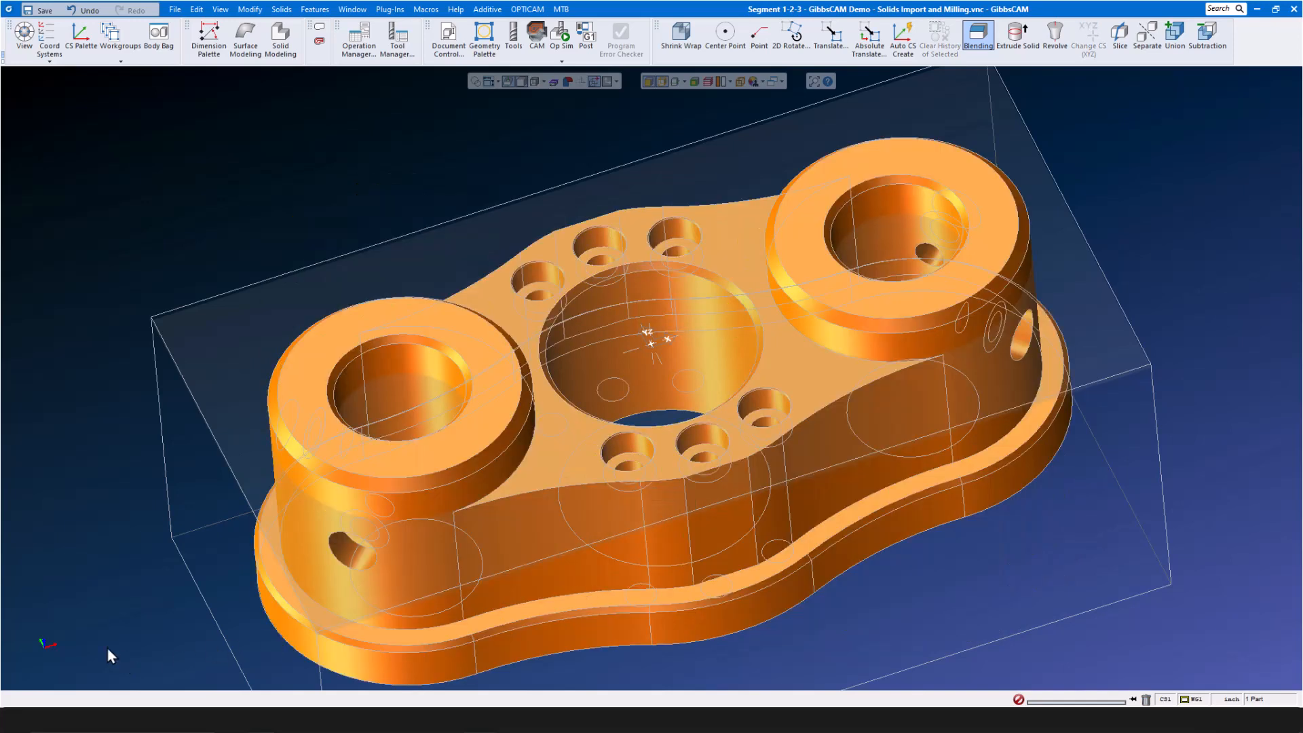
Check the part's alignment with the stock from above and from the side, and turn off face and edge selection.
{"action": "left_click", "coordinate": [35, 618]}
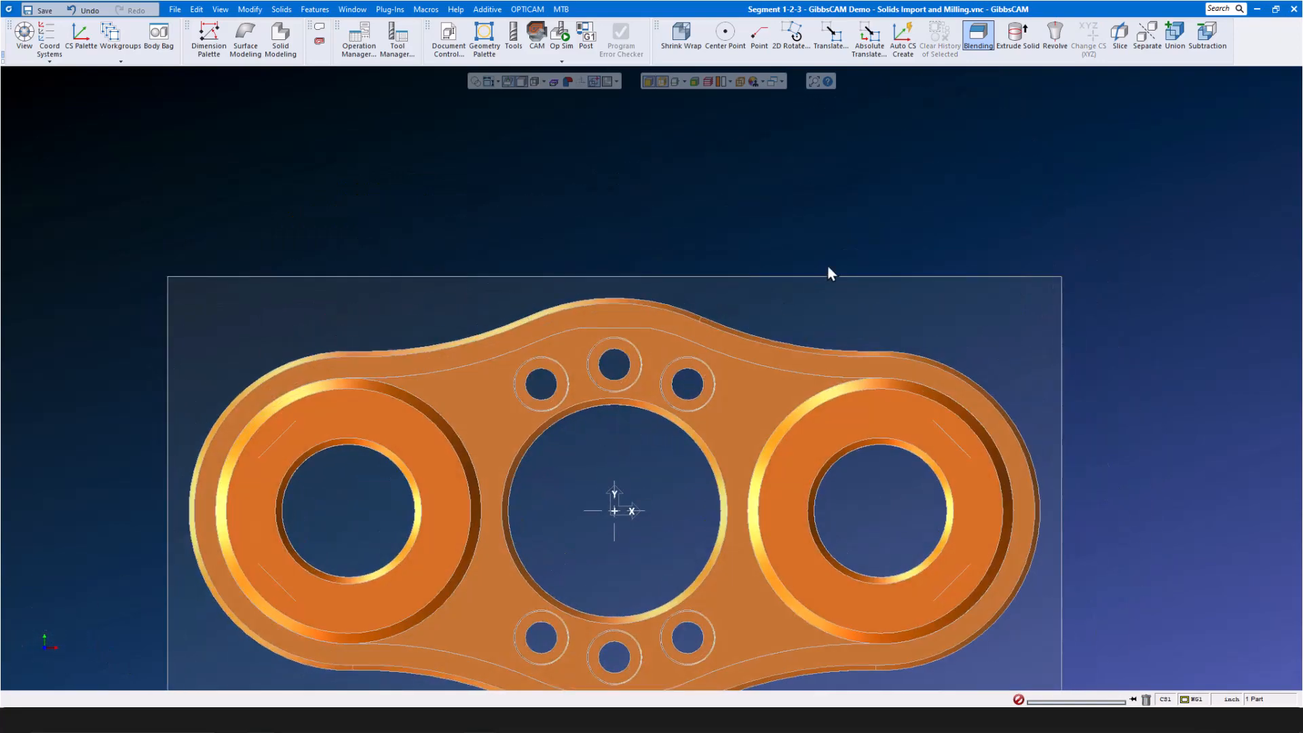
{"action": "scroll", "coordinate": [865, 217], "scroll_direction": "down", "scroll_amount": 3}
{"action": "scroll", "coordinate": [718, 448], "scroll_direction": "up", "scroll_amount": 2}
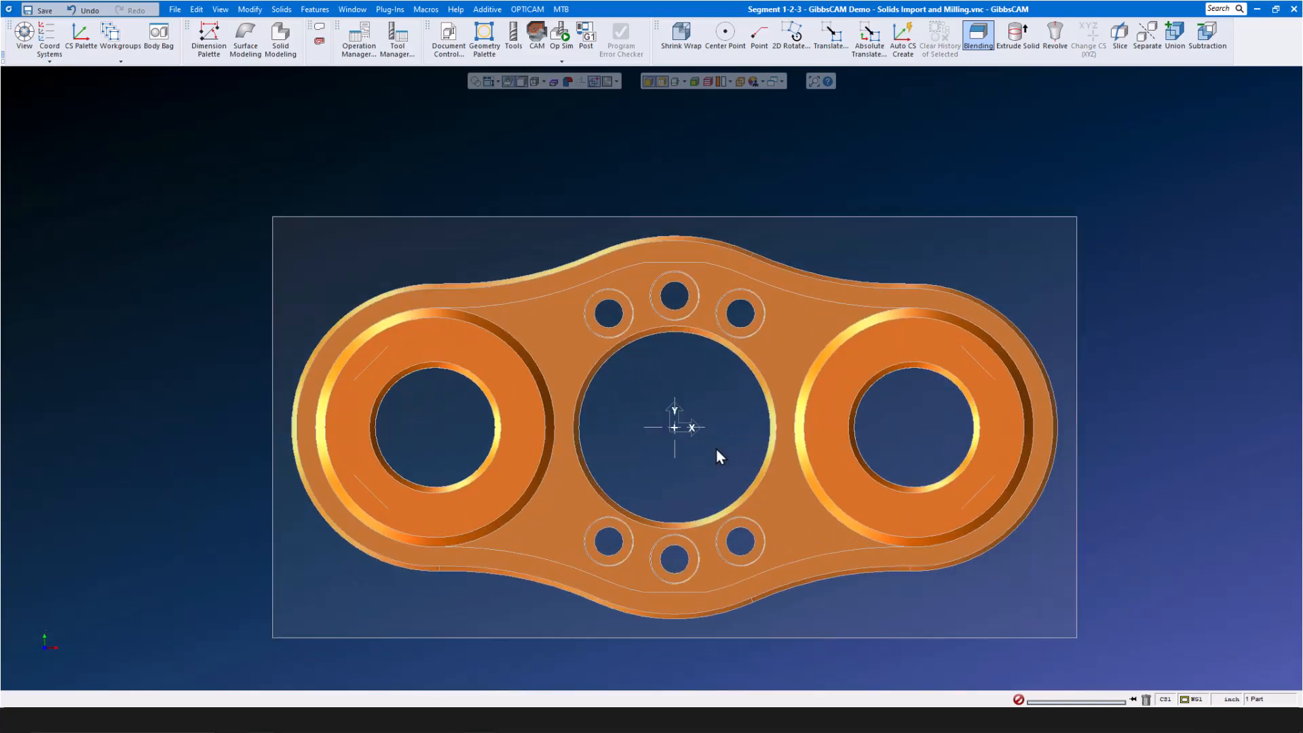
{"action": "middle_click_drag", "start_coordinate": [716, 449], "coordinate": [717, 449]}
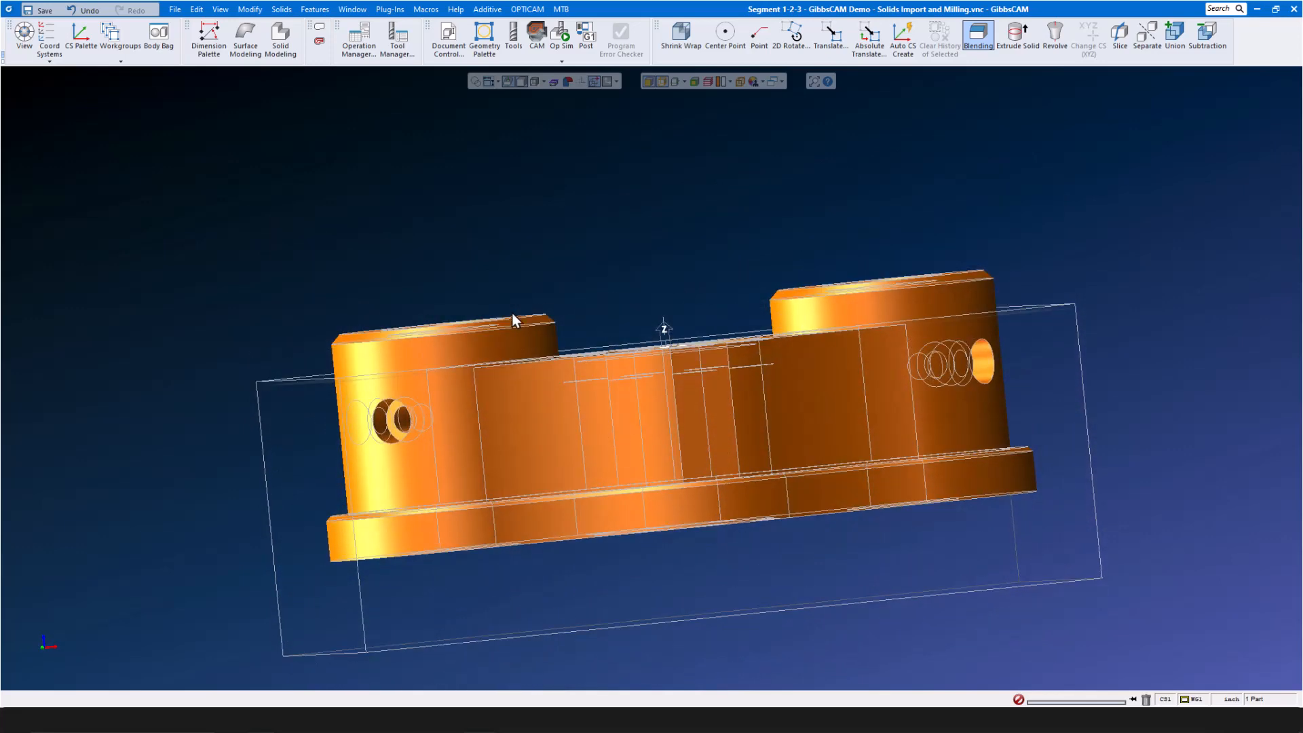
{"action": "middle_click_drag", "start_coordinate": [616, 354], "coordinate": [614, 417]}
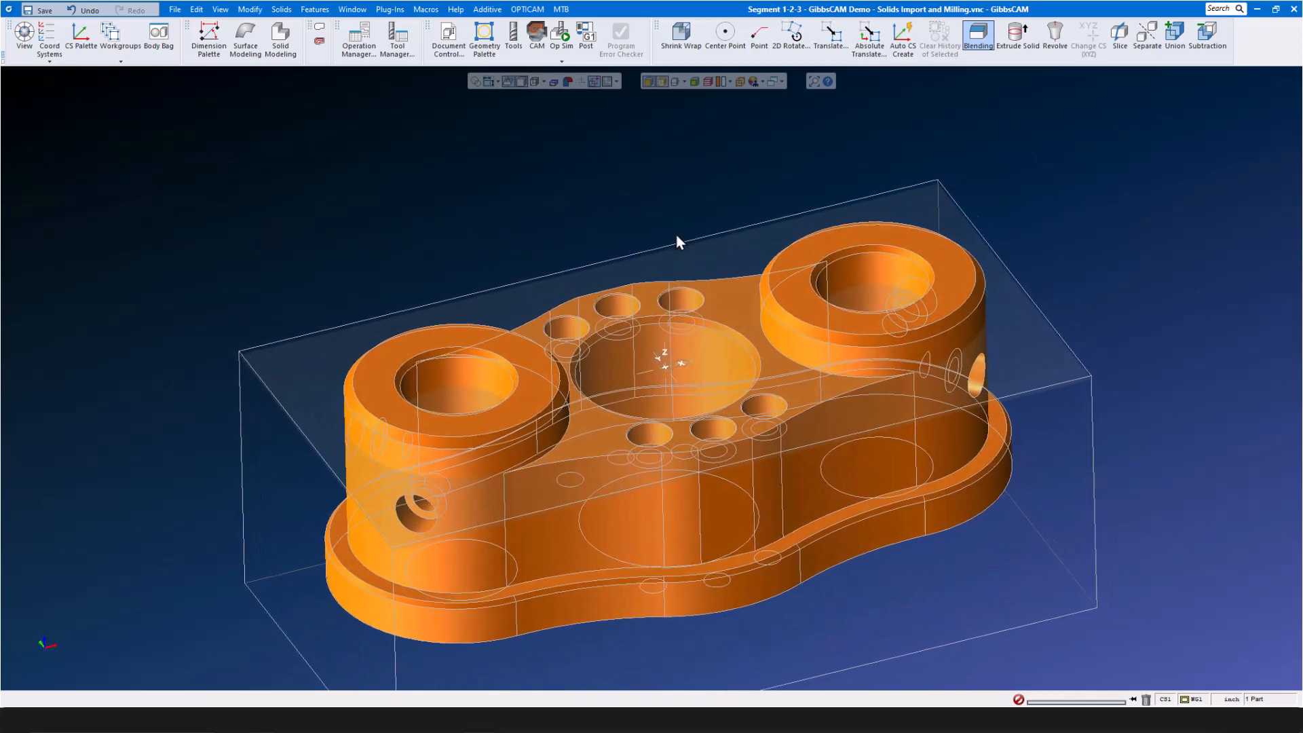
{"action": "left_click", "coordinate": [648, 82]}
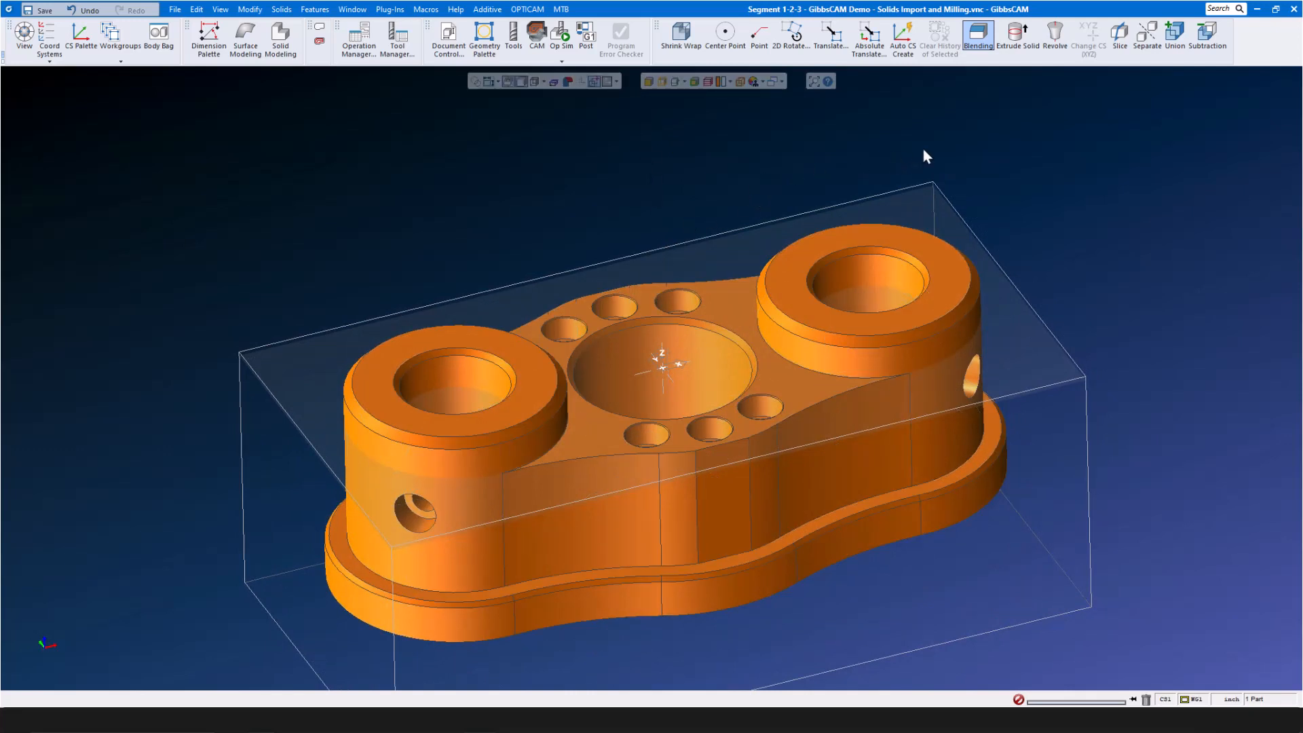
Move the solid with Absolute Translate from X0 Y0 Z0.25 to X0 Y0 Z0, then close the dialog.
{"action": "left_click", "coordinate": [866, 42]}
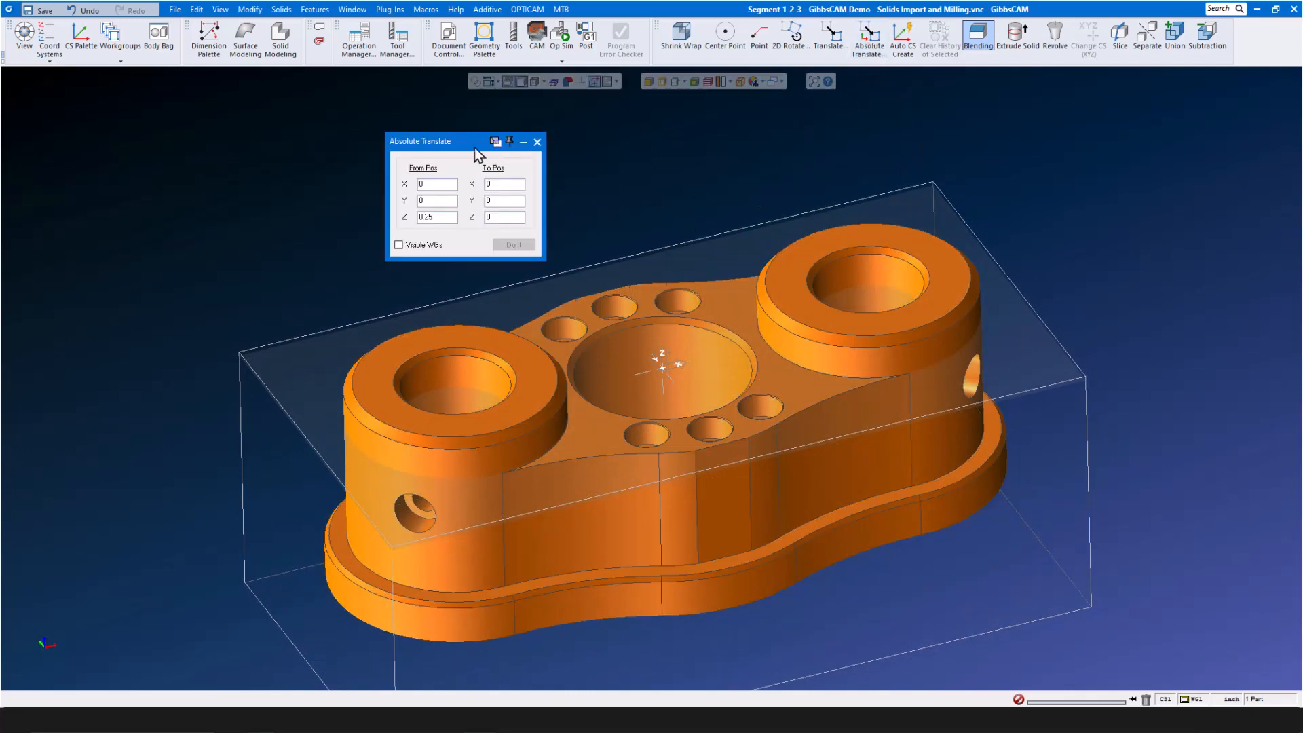
{"action": "left_click_drag", "start_coordinate": [459, 141], "coordinate": [474, 133]}
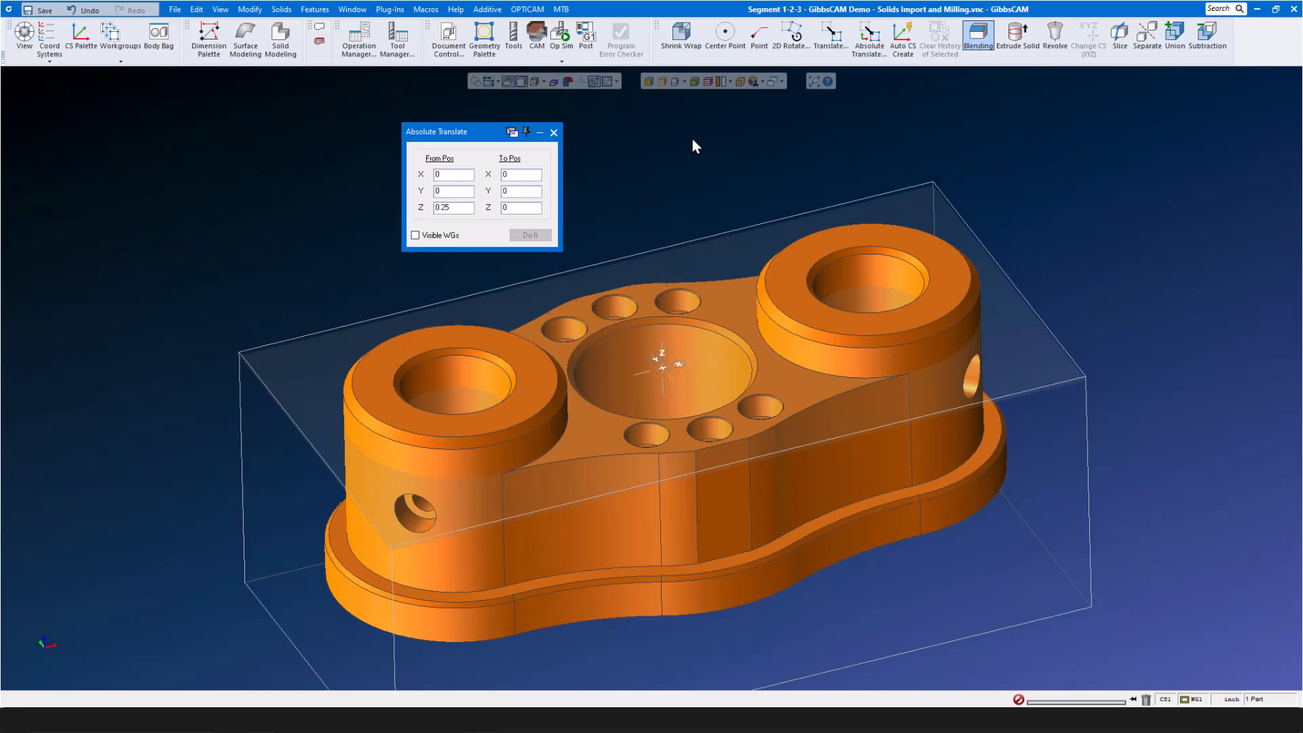
{"action": "double_click", "coordinate": [467, 205]}
{"action": "left_click", "coordinate": [467, 209]}
{"action": "double_click", "coordinate": [467, 208]}
{"action": "left_click", "coordinate": [520, 207]}
{"action": "double_click", "coordinate": [520, 207]}
{"action": "left_click", "coordinate": [529, 372]}
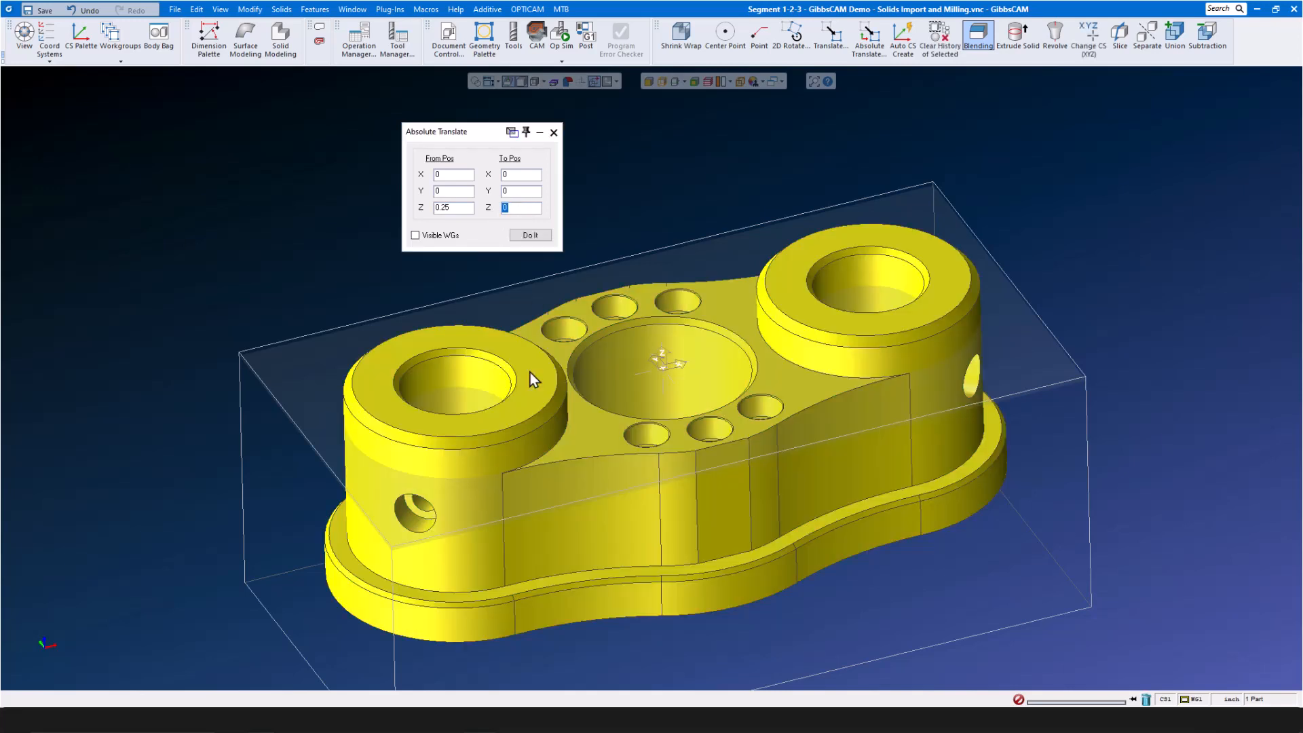
{"action": "left_click", "coordinate": [538, 234]}
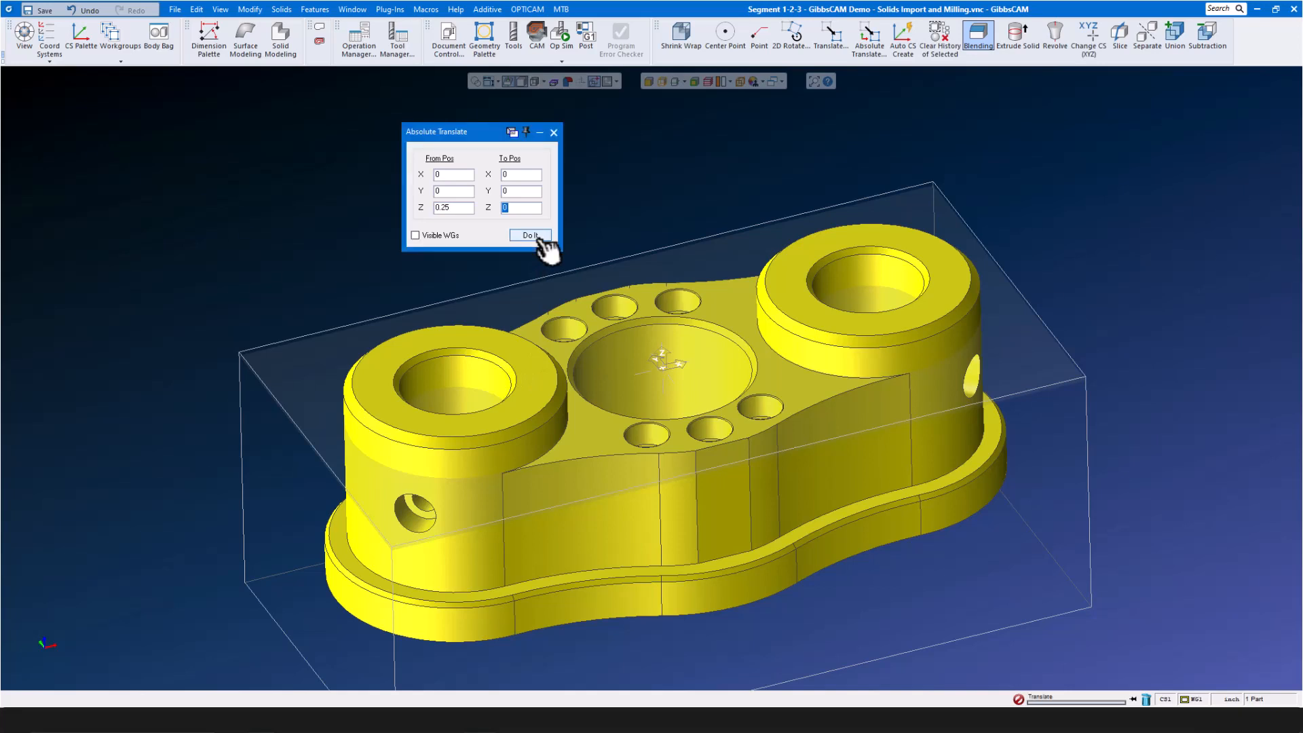
{"action": "left_click", "coordinate": [555, 132]}
{"action": "left_click", "coordinate": [491, 194]}
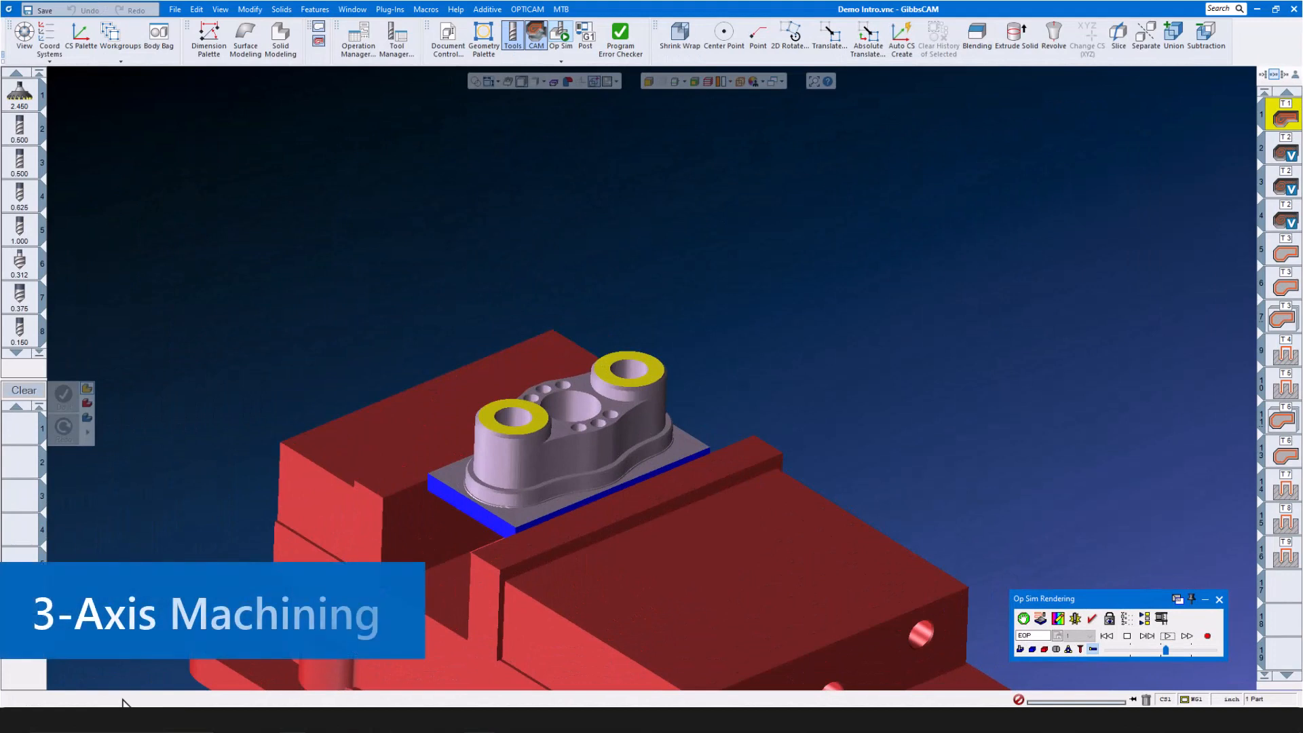
Open the recent part file "Segment 1-2-3 - GibbsCAM Demo - Solids Import and Milling.vnc" without saving the changes to Demo Intro.vnc.
{"action": "left_click", "coordinate": [175, 10]}
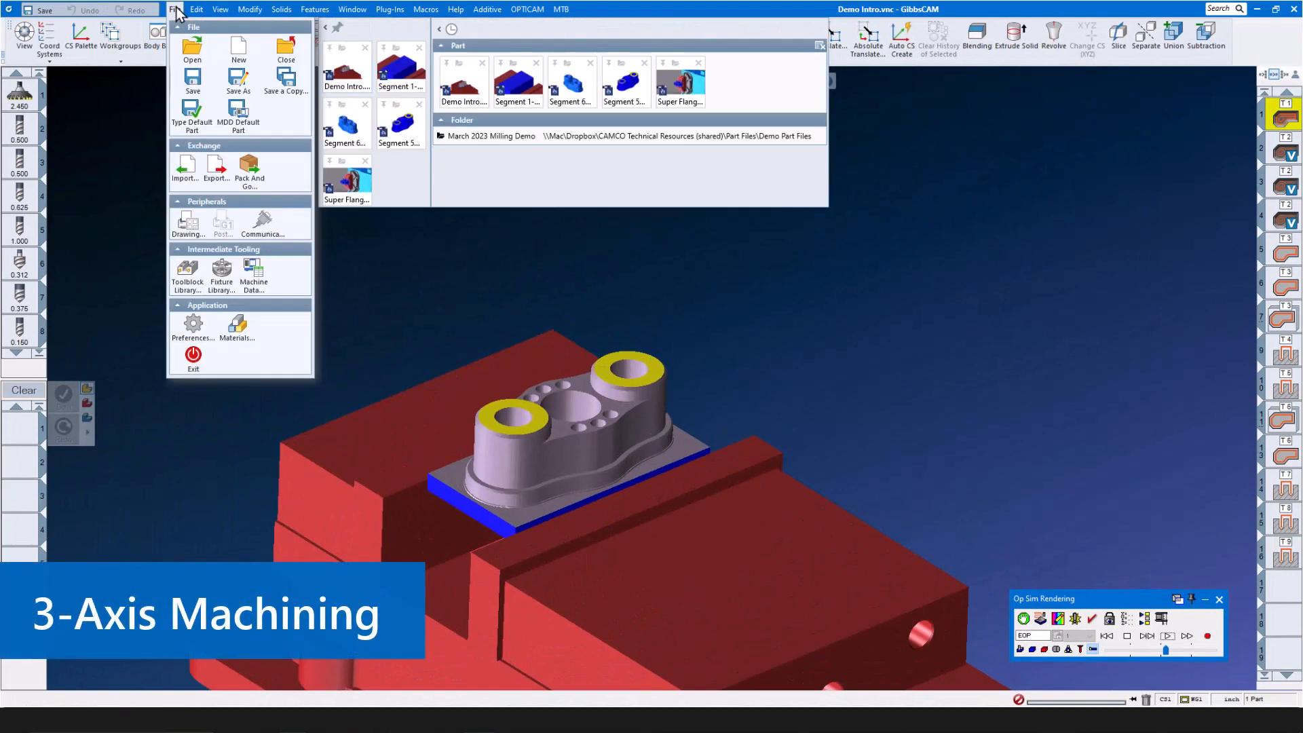
{"action": "left_click", "coordinate": [392, 72]}
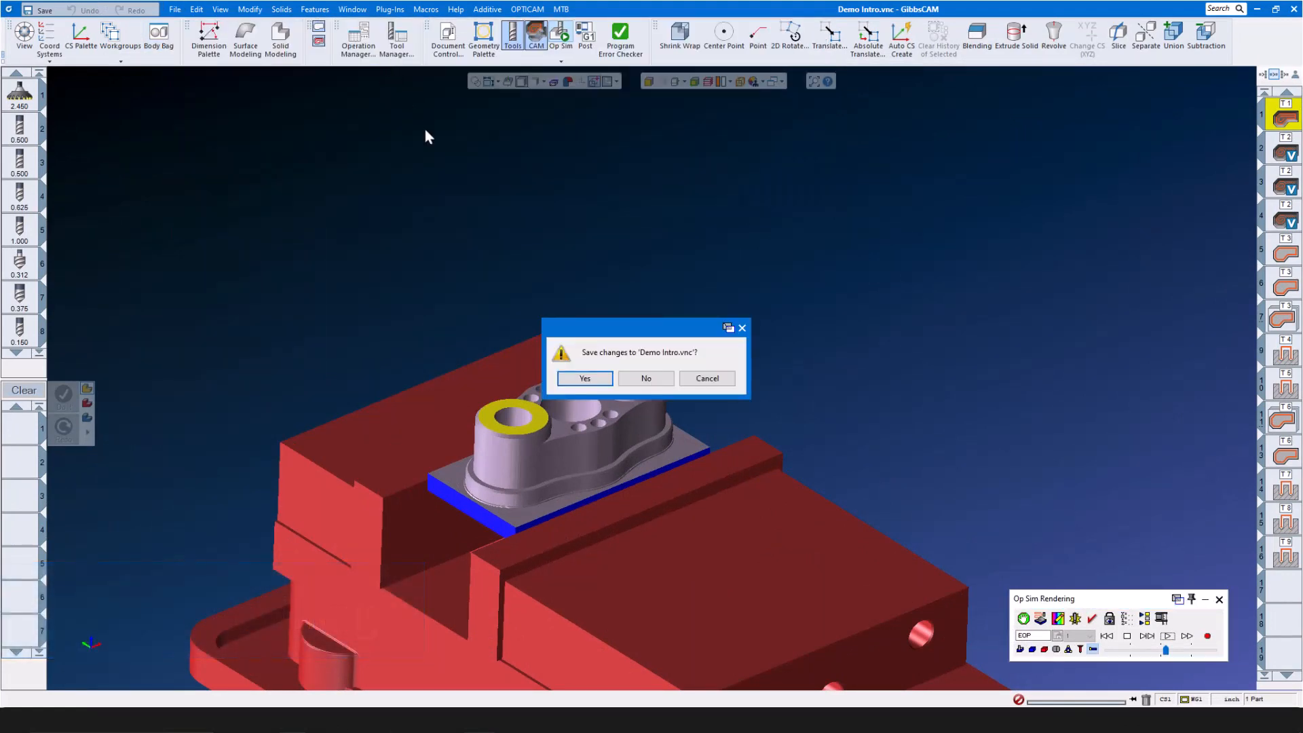
{"action": "left_click", "coordinate": [641, 377]}
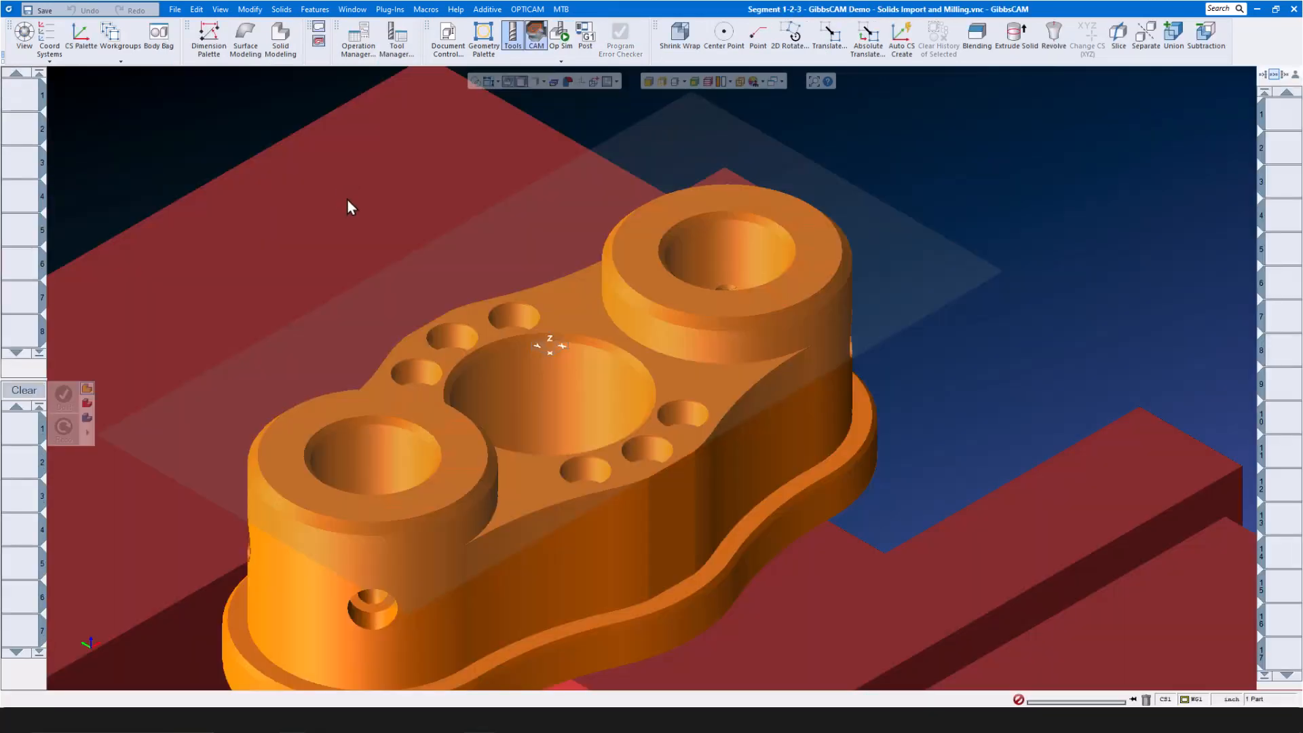
{"action": "scroll", "coordinate": [486, 243], "scroll_direction": "down", "scroll_amount": 3}
{"action": "scroll", "coordinate": [625, 319], "scroll_direction": "down", "scroll_amount": 2}
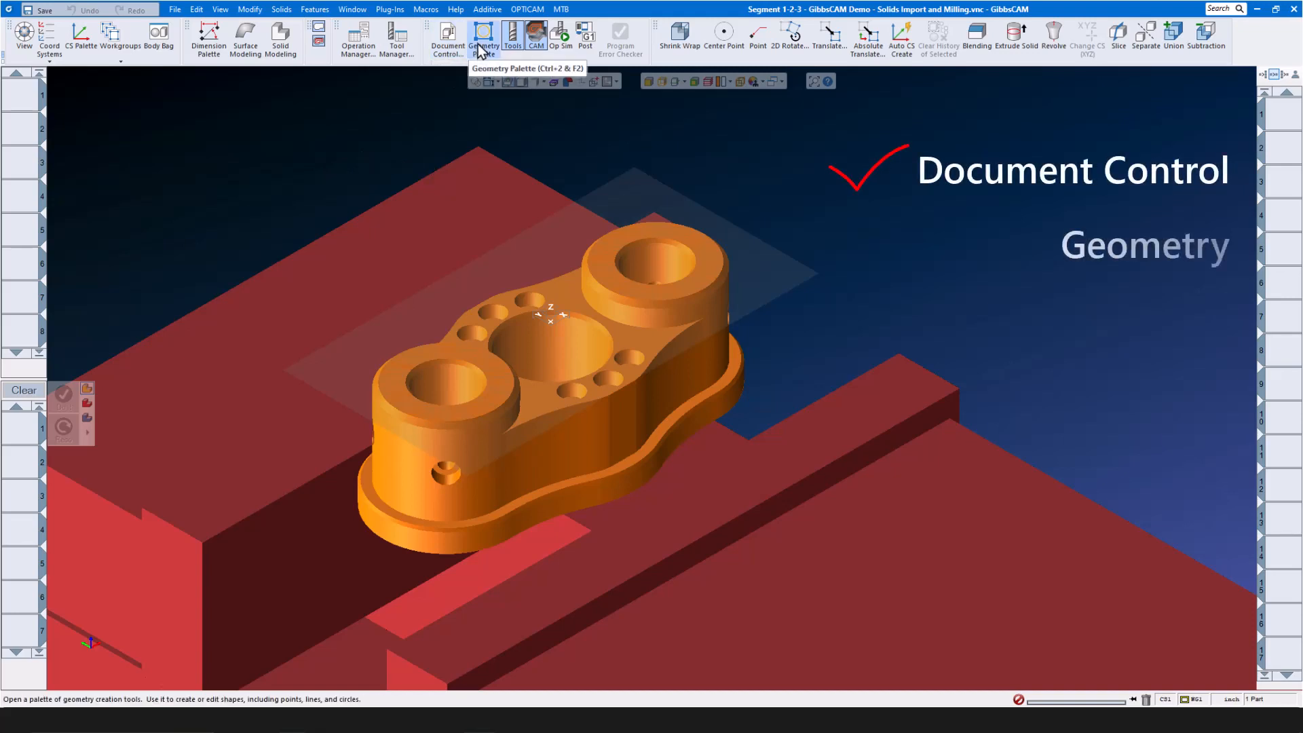
Create tool 1 as a face mill with nose diameter 2, lead angle 45, corner radius 0.0156 and shank diameter 0.875.
{"action": "left_click", "coordinate": [512, 42]}
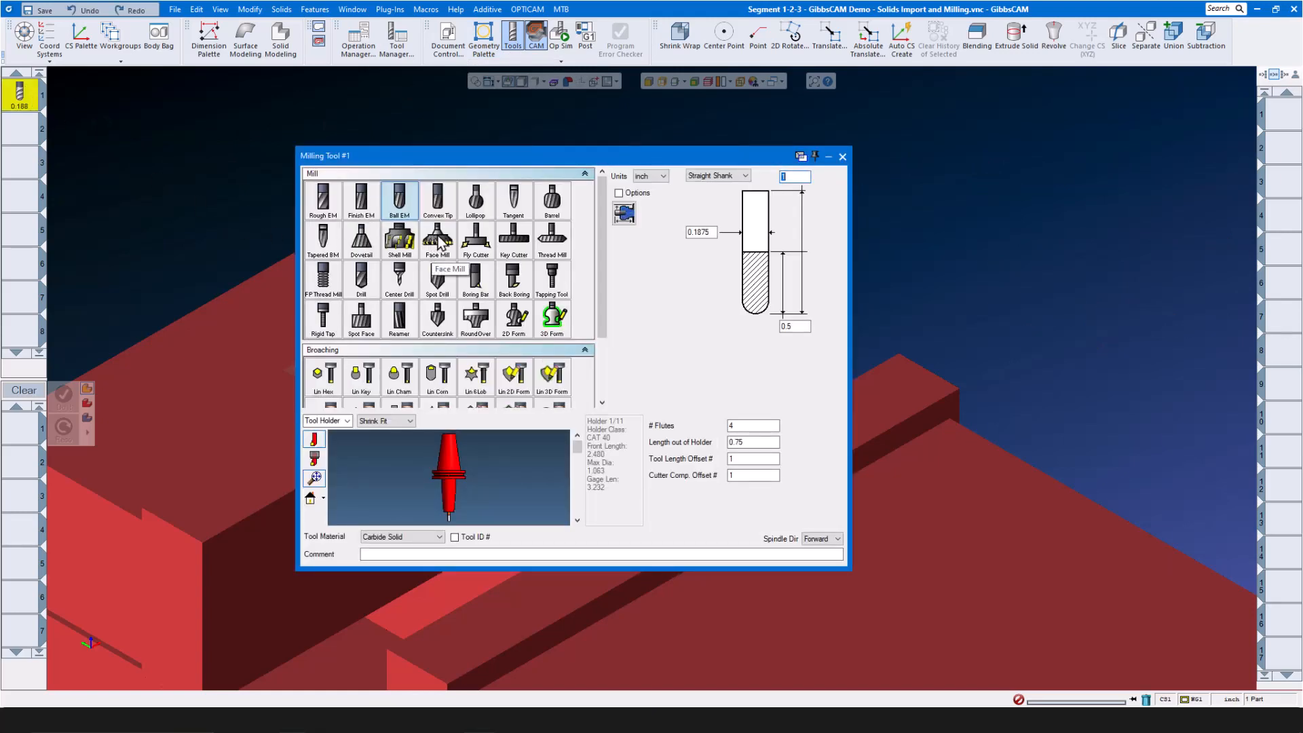
{"action": "left_click", "coordinate": [436, 246]}
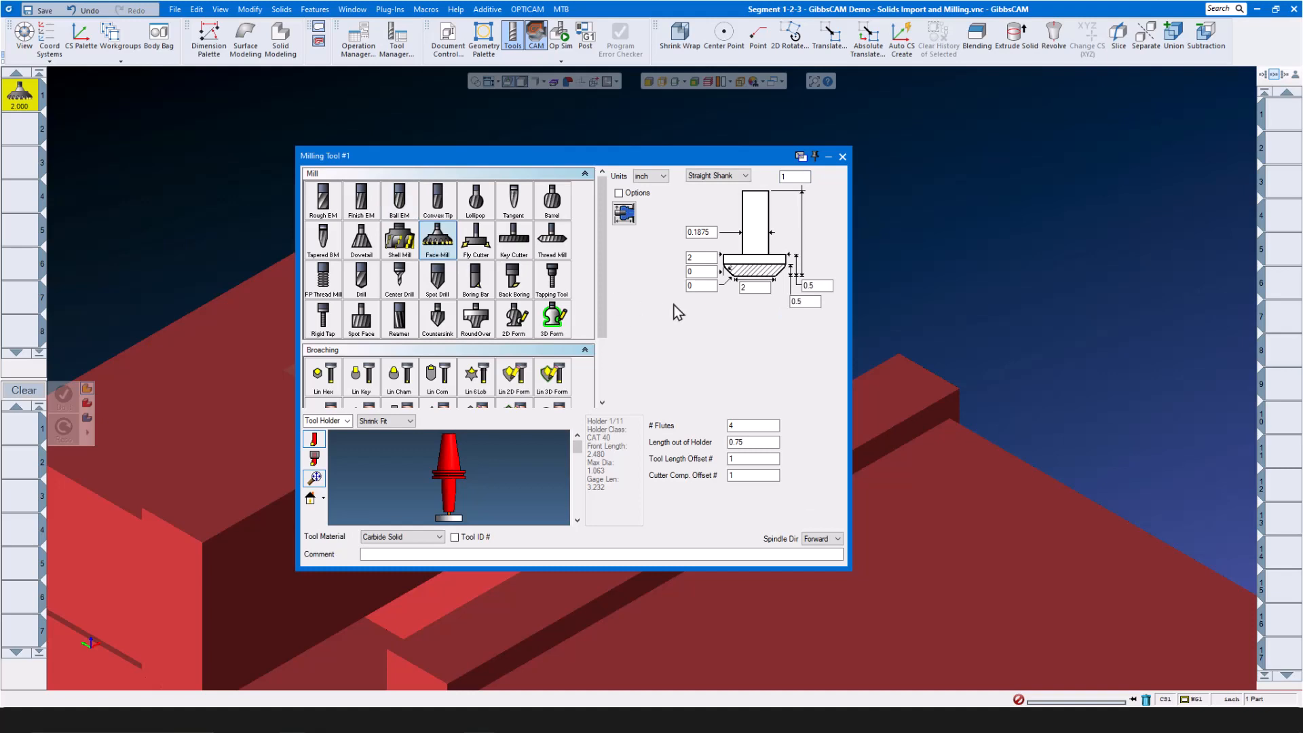
{"action": "double_click", "coordinate": [758, 287]}
{"action": "key", "text": "BackSpace"}
{"action": "left_click", "coordinate": [709, 272]}
{"action": "type", "text": "45"}
{"action": "double_click", "coordinate": [709, 232]}
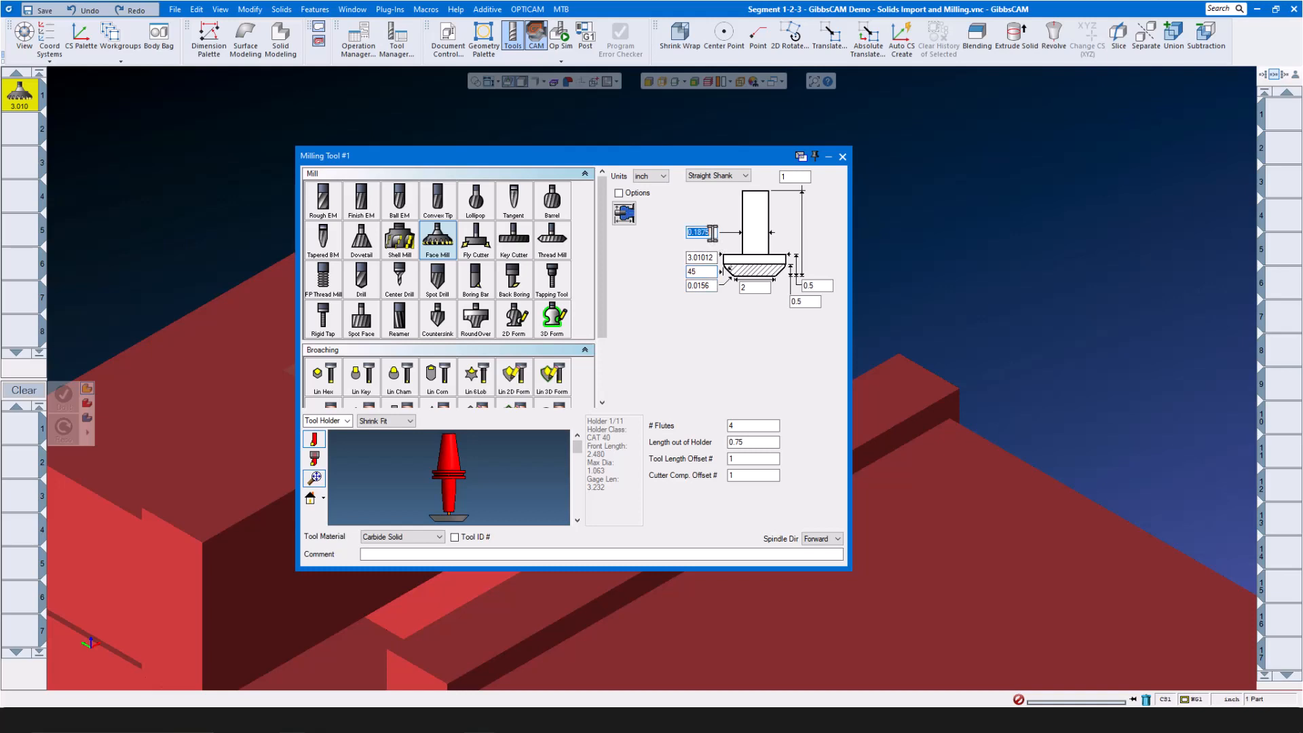
{"action": "type", "text": ".875"}
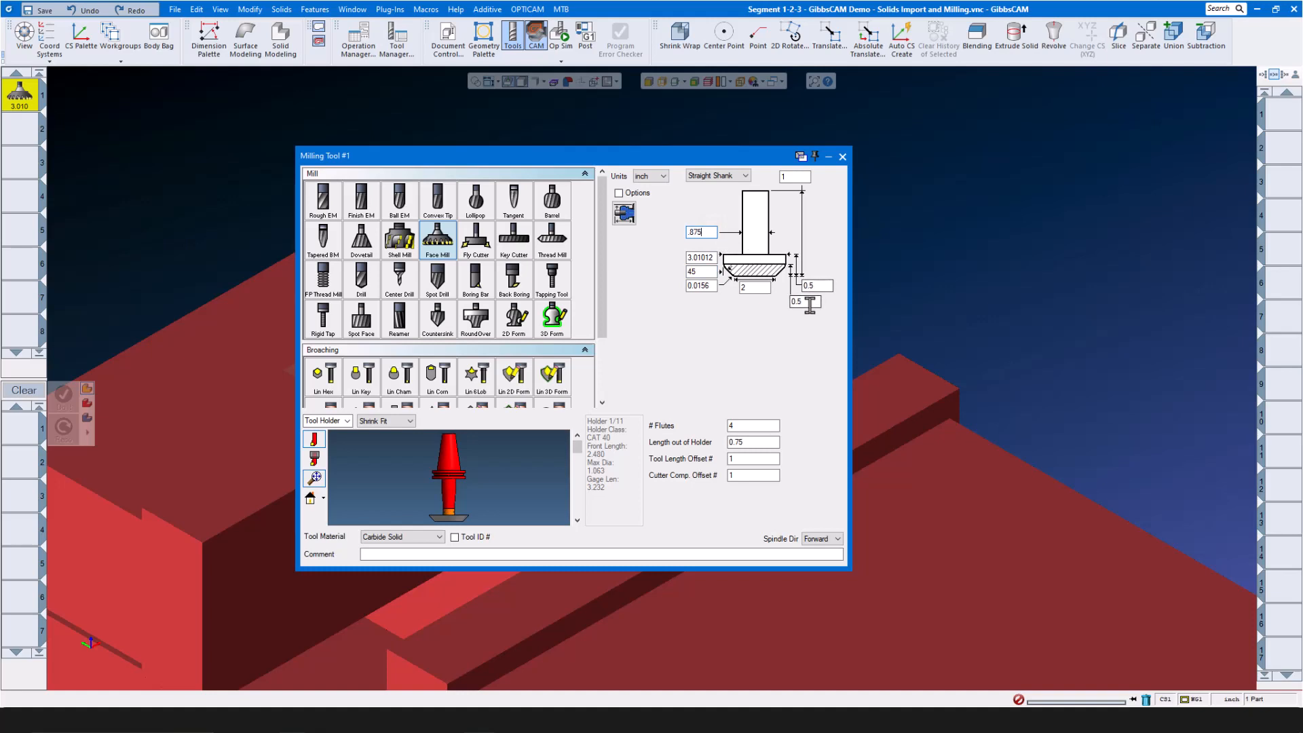
Give the face mill a flute length of 0.22, head height of 0.625, 5 flutes and 0.625 length out of holder.
{"action": "double_click", "coordinate": [806, 301]}
{"action": "type", "text": ".22"}
{"action": "double_click", "coordinate": [828, 286]}
{"action": "type", "text": ".625"}
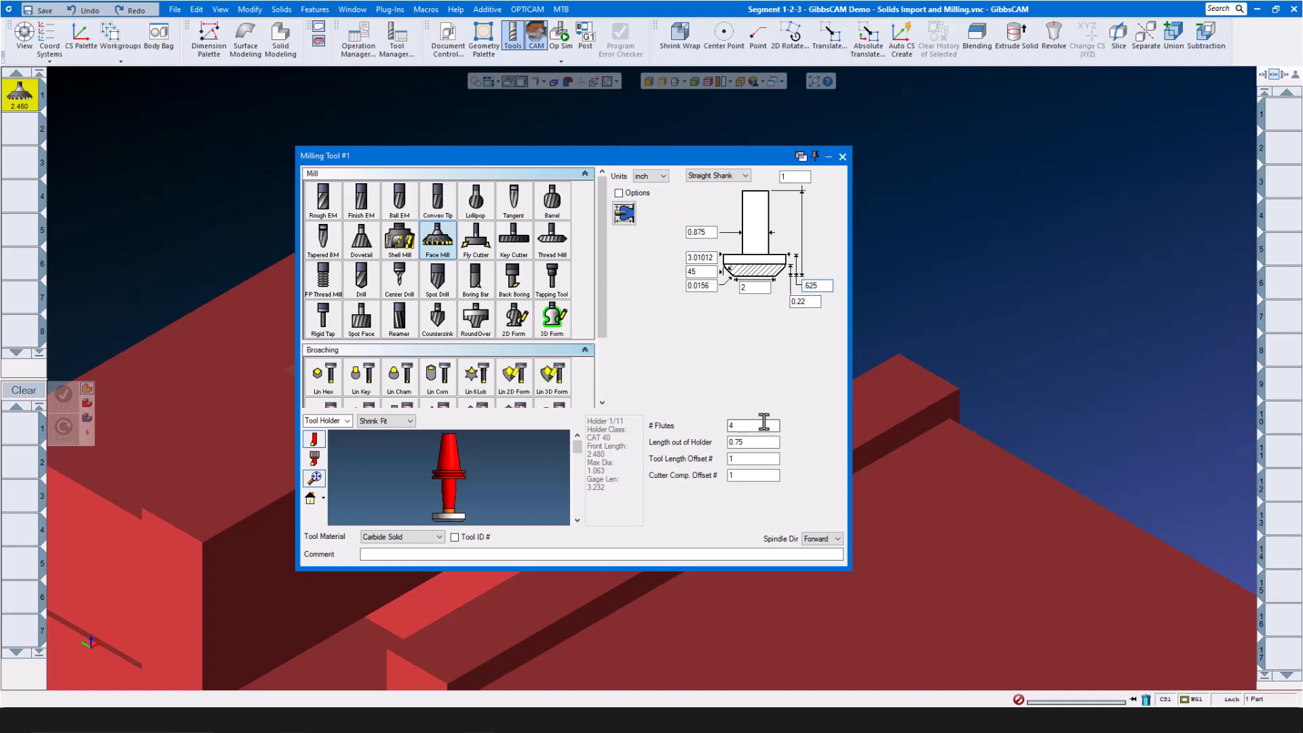
{"action": "type", "text": "5"}
{"action": "double_click", "coordinate": [761, 442]}
{"action": "type", "text": ".625"}
Assign the face mill a Mill holder and Carbide Insert, Coated material, and close the tool definition.
{"action": "left_click", "coordinate": [411, 422]}
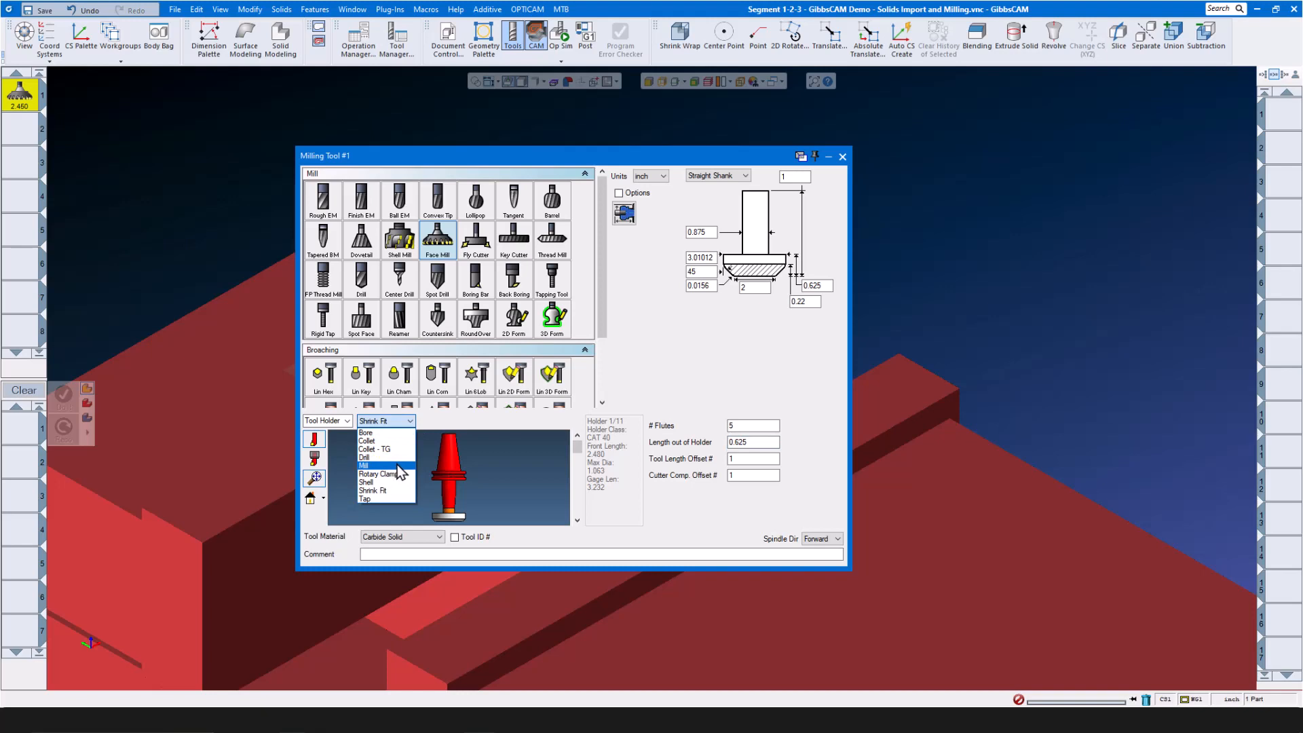
{"action": "left_click", "coordinate": [397, 466]}
{"action": "left_click", "coordinate": [438, 537]}
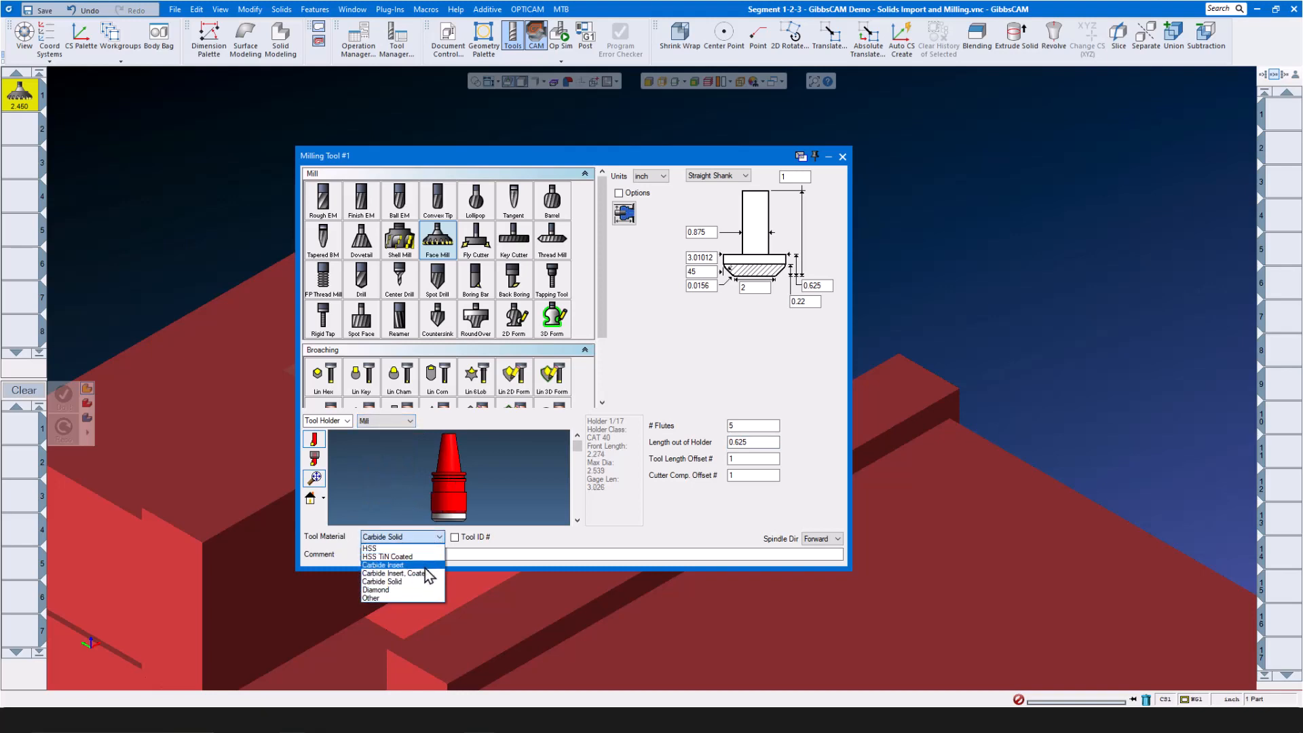
{"action": "left_click", "coordinate": [426, 570]}
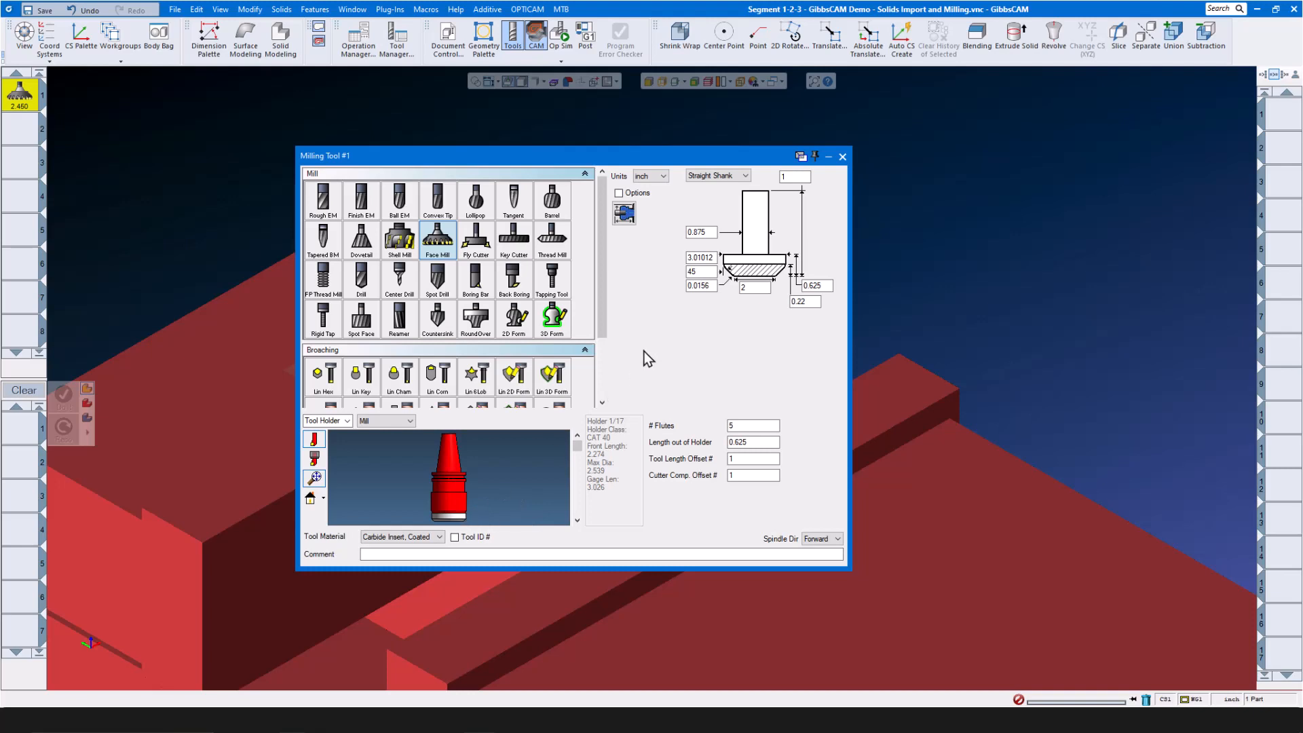
{"action": "left_click", "coordinate": [841, 156]}
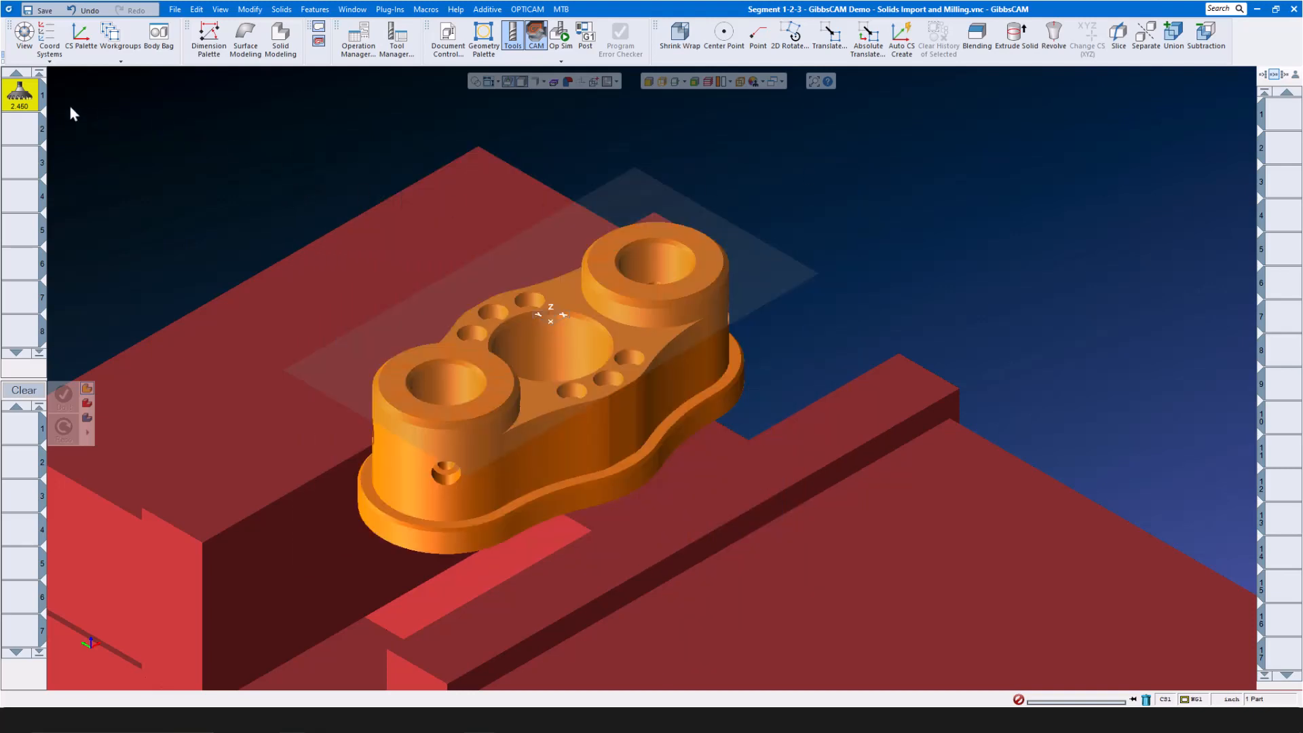
Create a roughing process with tool 1 and keep Face Milling as its pocket type.
{"action": "mouse_move", "coordinate": [23, 100]}
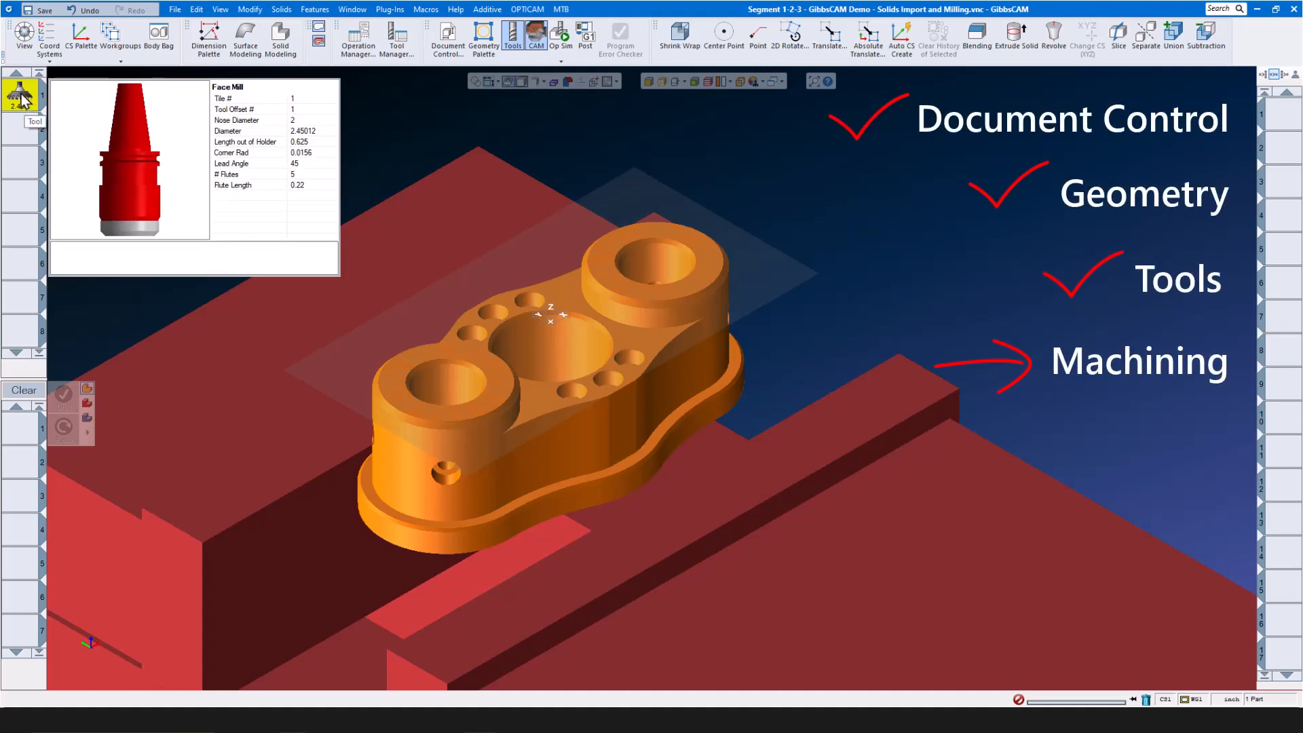
{"action": "left_click_drag", "start_coordinate": [23, 100], "coordinate": [18, 429]}
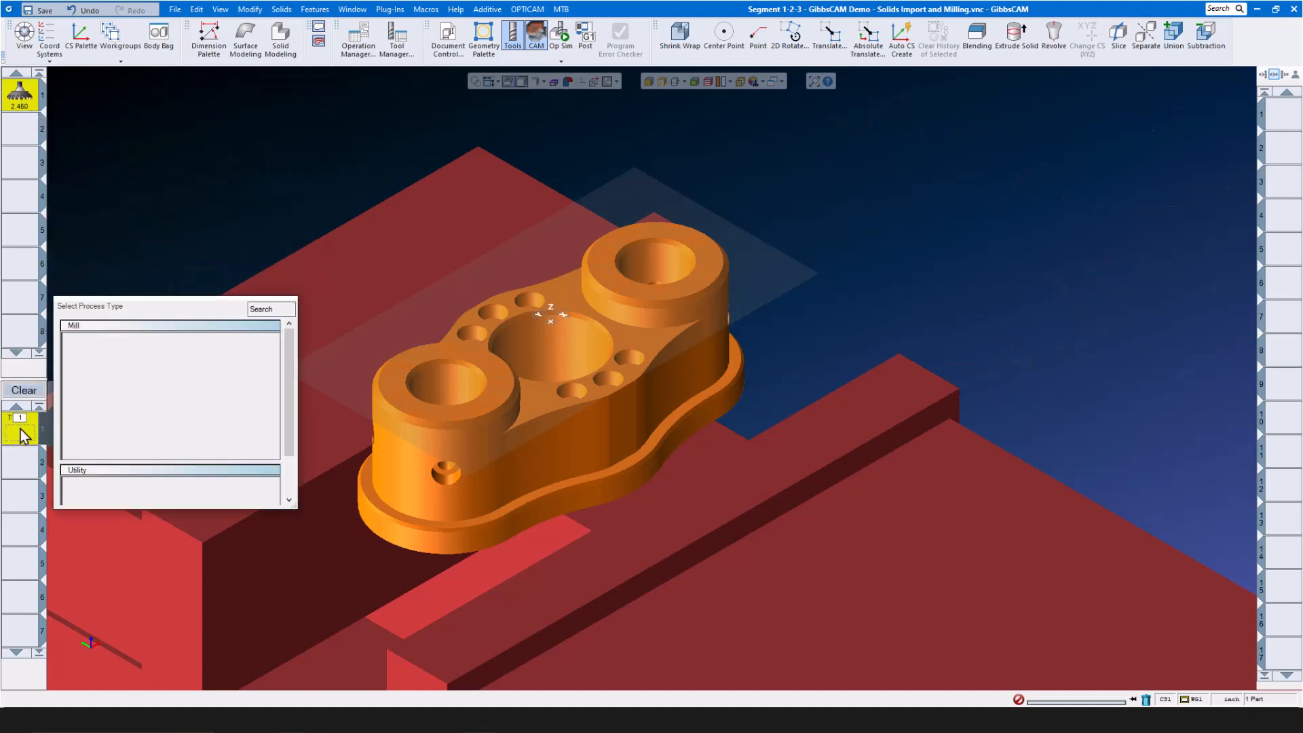
{"action": "left_click", "coordinate": [167, 353]}
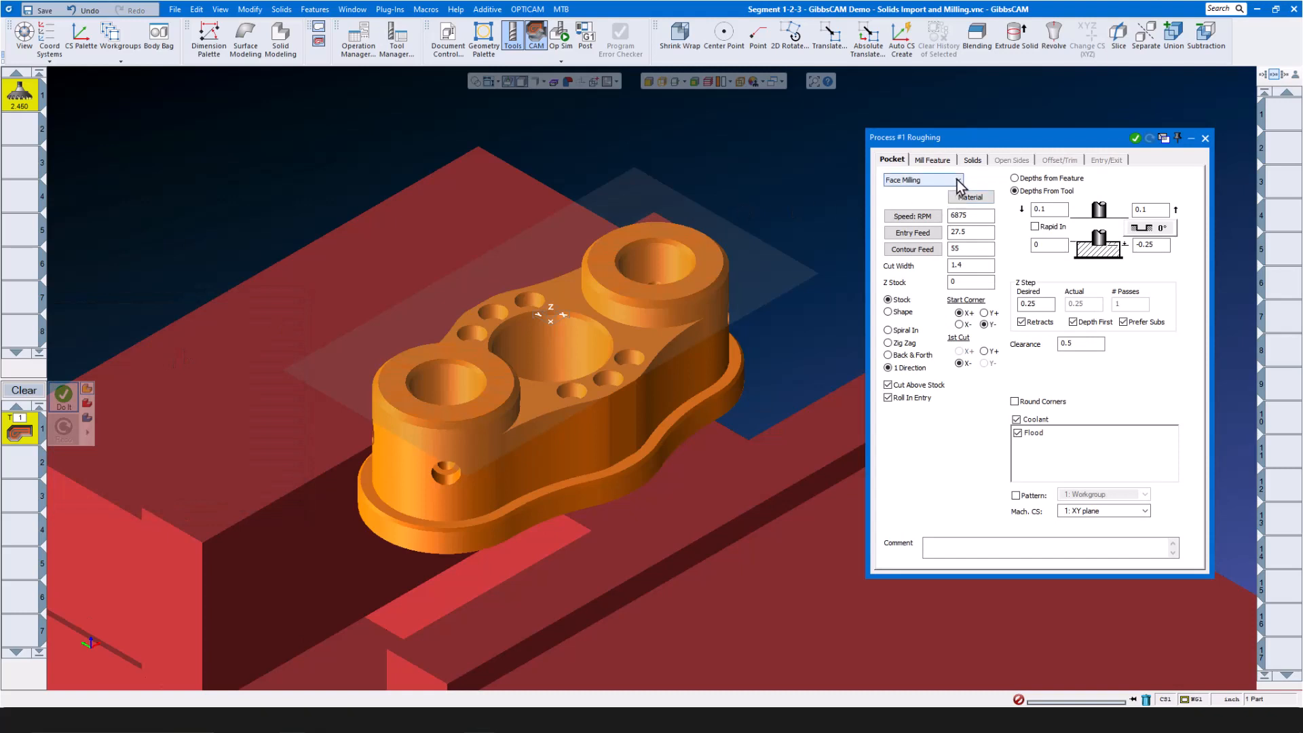
{"action": "left_click", "coordinate": [957, 180]}
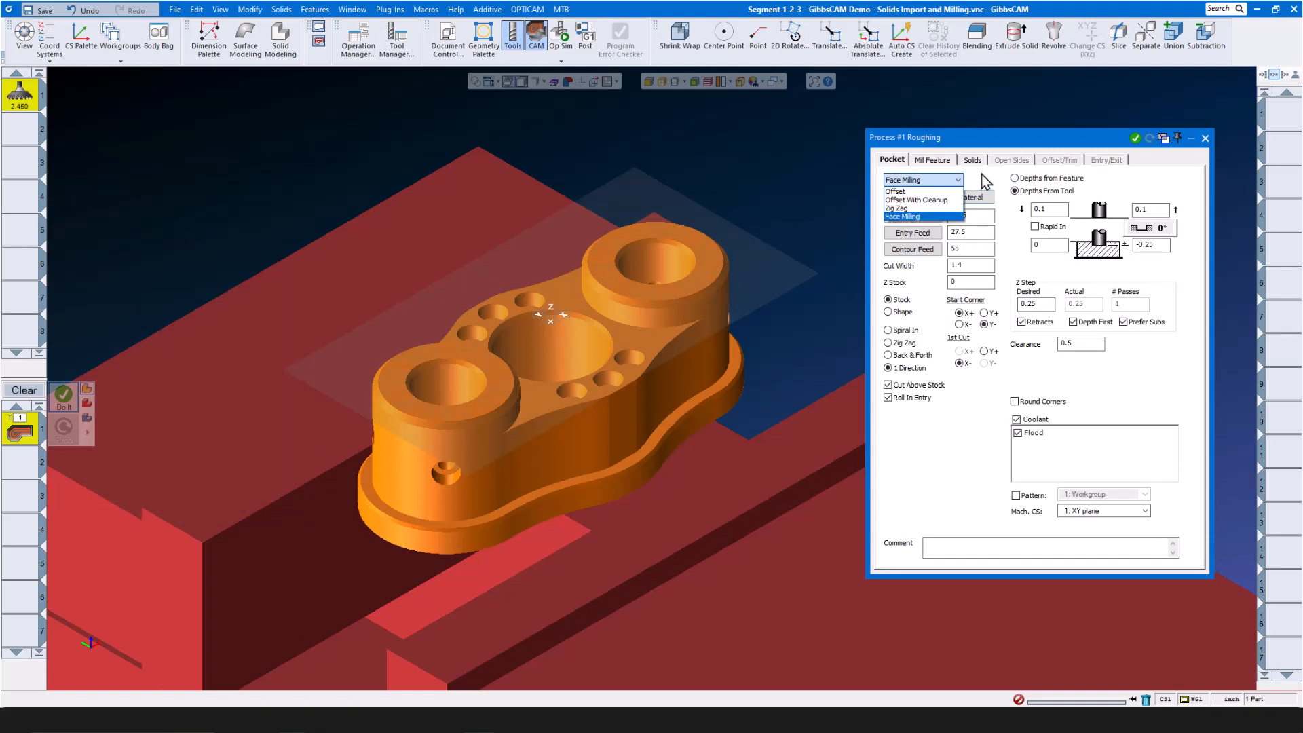
{"action": "left_click", "coordinate": [985, 180]}
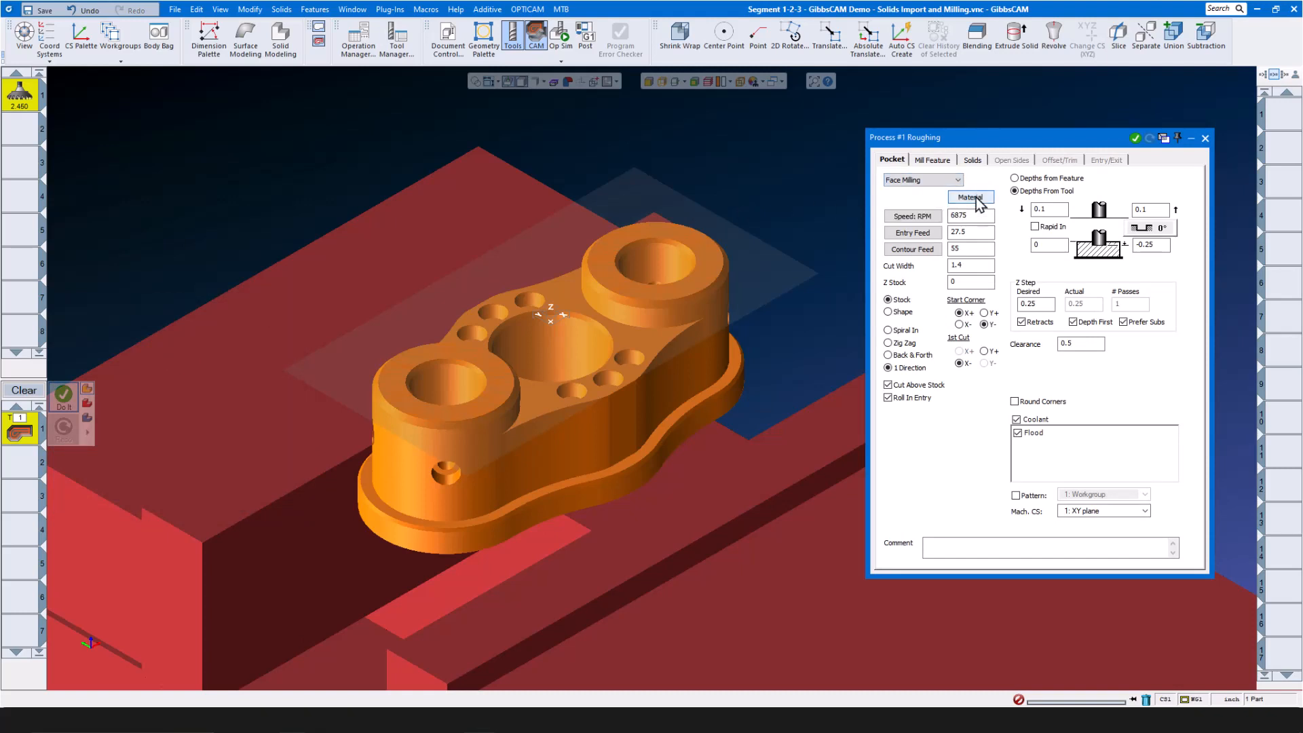
Calculate the process's spindle speed and feed from the Face Mill, 175-225 hardness, 0.04Z, Carbide Insert material entry at 660 SFPM.
{"action": "left_click", "coordinate": [971, 197]}
{"action": "left_click", "coordinate": [673, 432]}
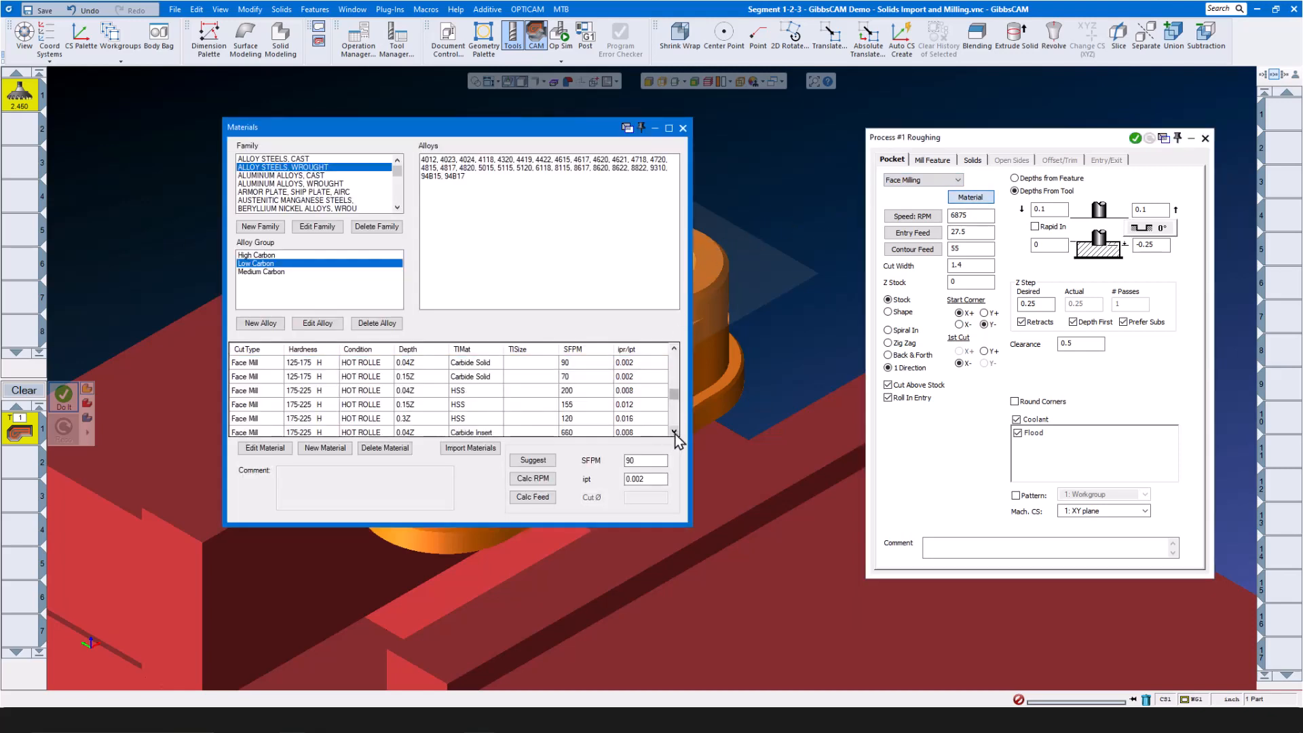
{"action": "left_click", "coordinate": [673, 432]}
{"action": "left_click", "coordinate": [597, 419]}
{"action": "left_click", "coordinate": [533, 478]}
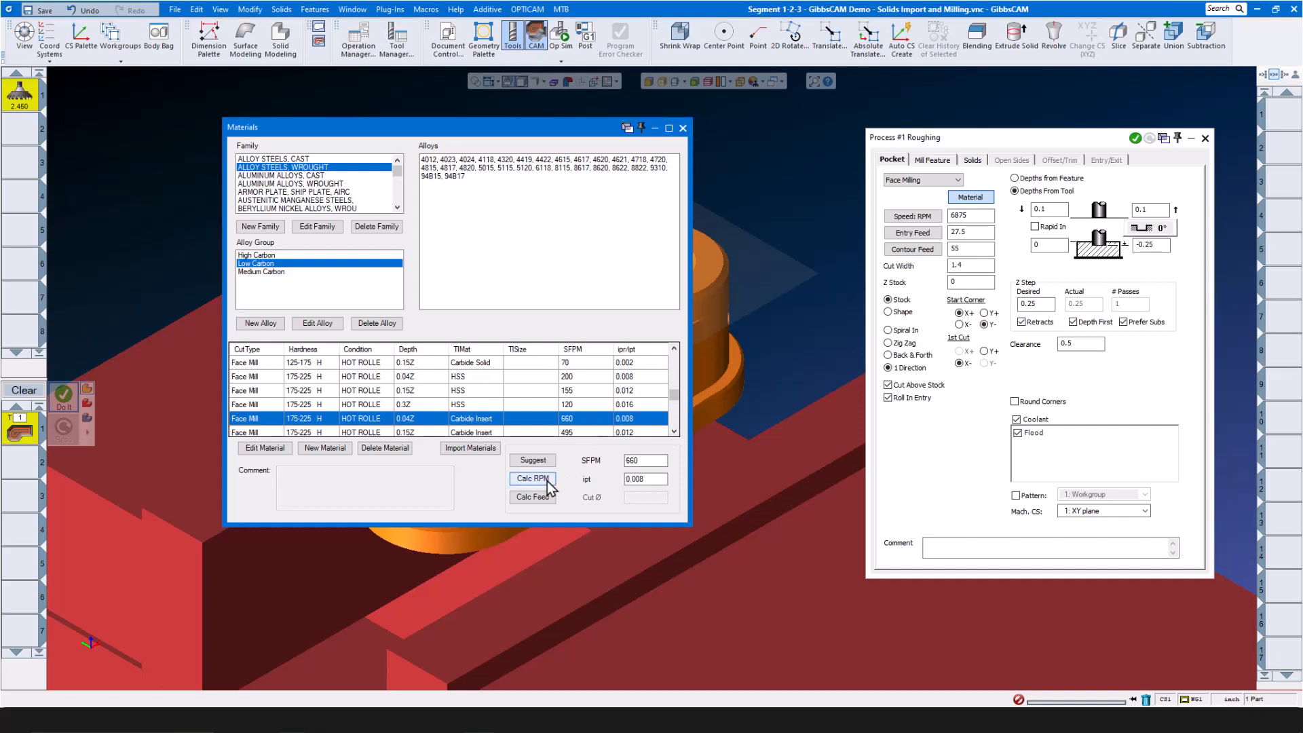
{"action": "left_click", "coordinate": [548, 498]}
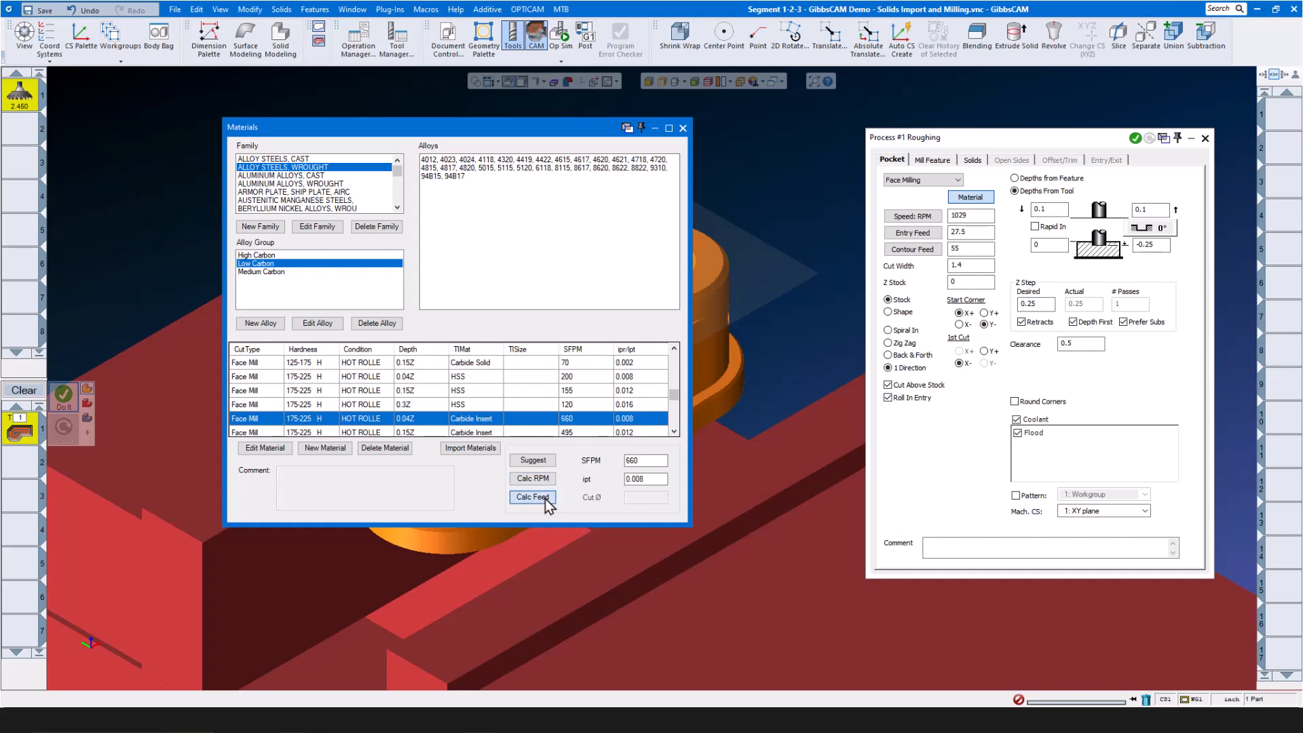
{"action": "left_click", "coordinate": [683, 128]}
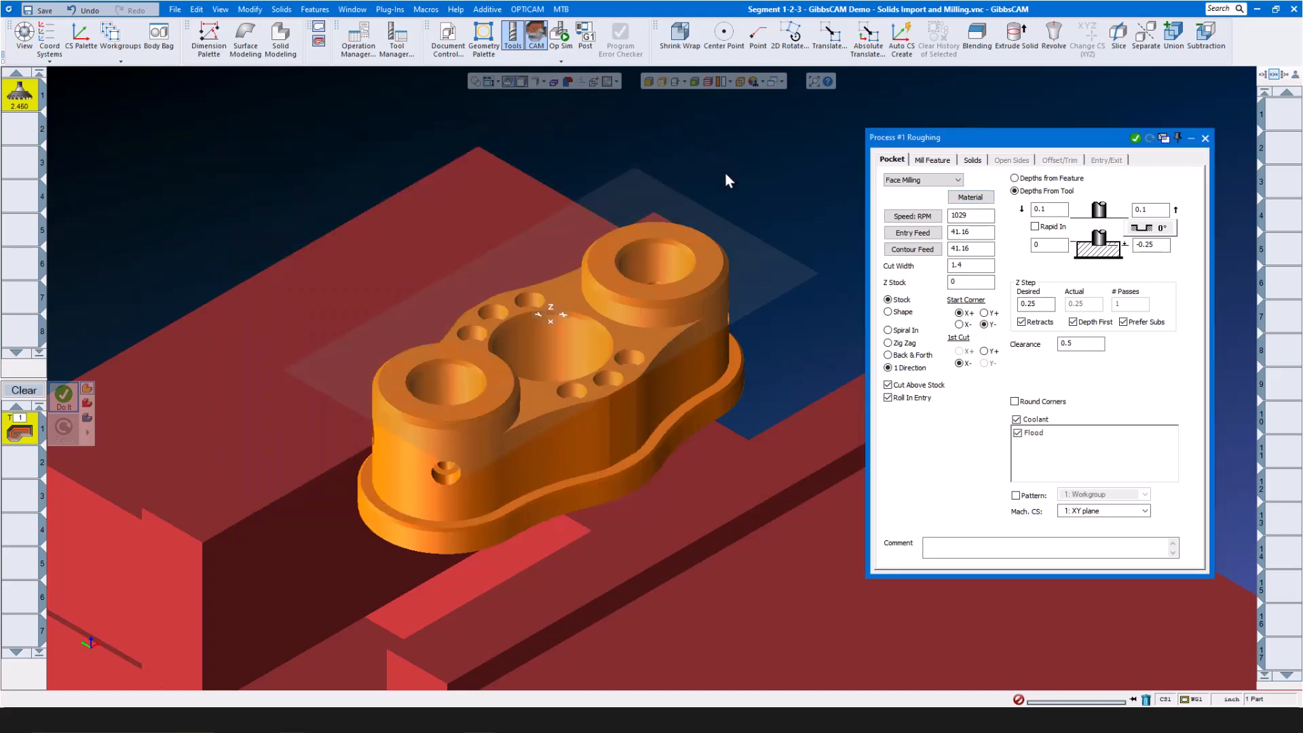
Set the face milling's top surface to Z 0.025 and its final depth to Z 0, keeping the 0.5 clearance.
{"action": "double_click", "coordinate": [982, 265]}
{"action": "double_click", "coordinate": [1153, 246]}
{"action": "type", "text": "0"}
{"action": "double_click", "coordinate": [1095, 346]}
Generate the face milling toolpath, close the process settings and clear the process list.
{"action": "left_click", "coordinate": [1135, 139]}
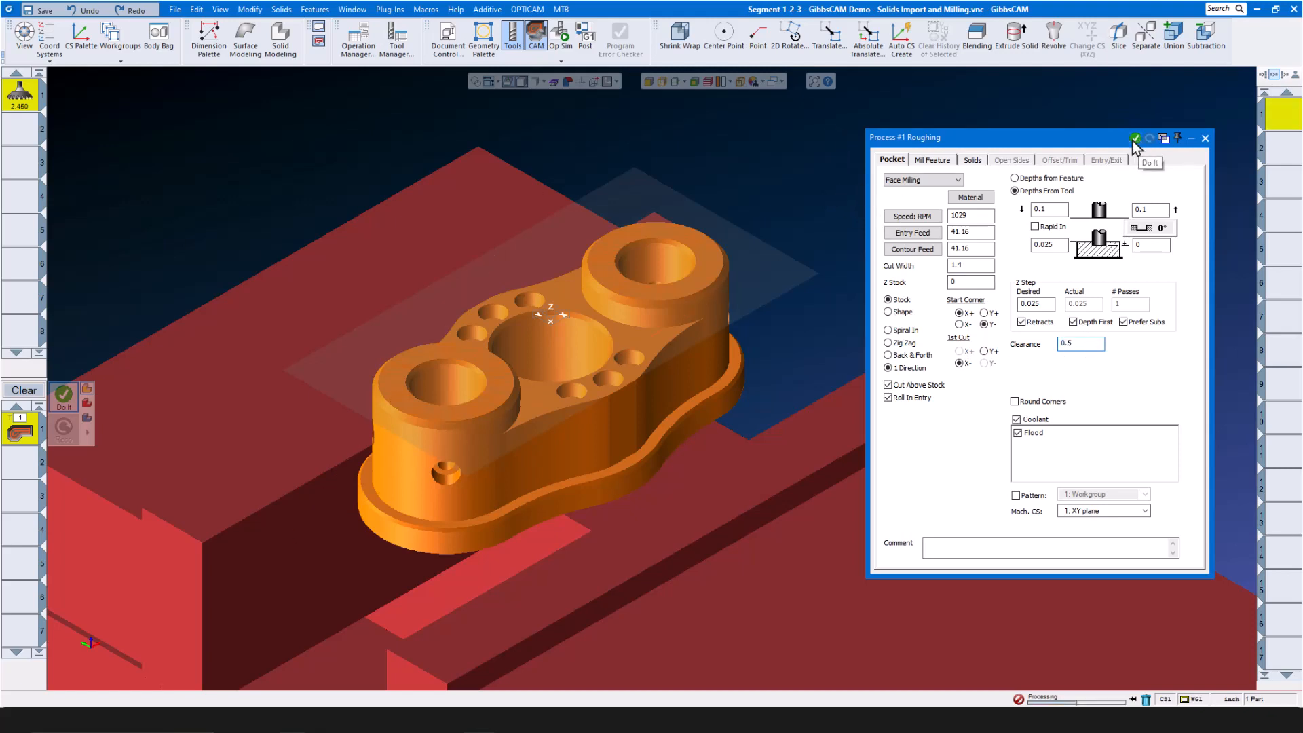
{"action": "scroll", "coordinate": [771, 303], "scroll_direction": "down", "scroll_amount": 3}
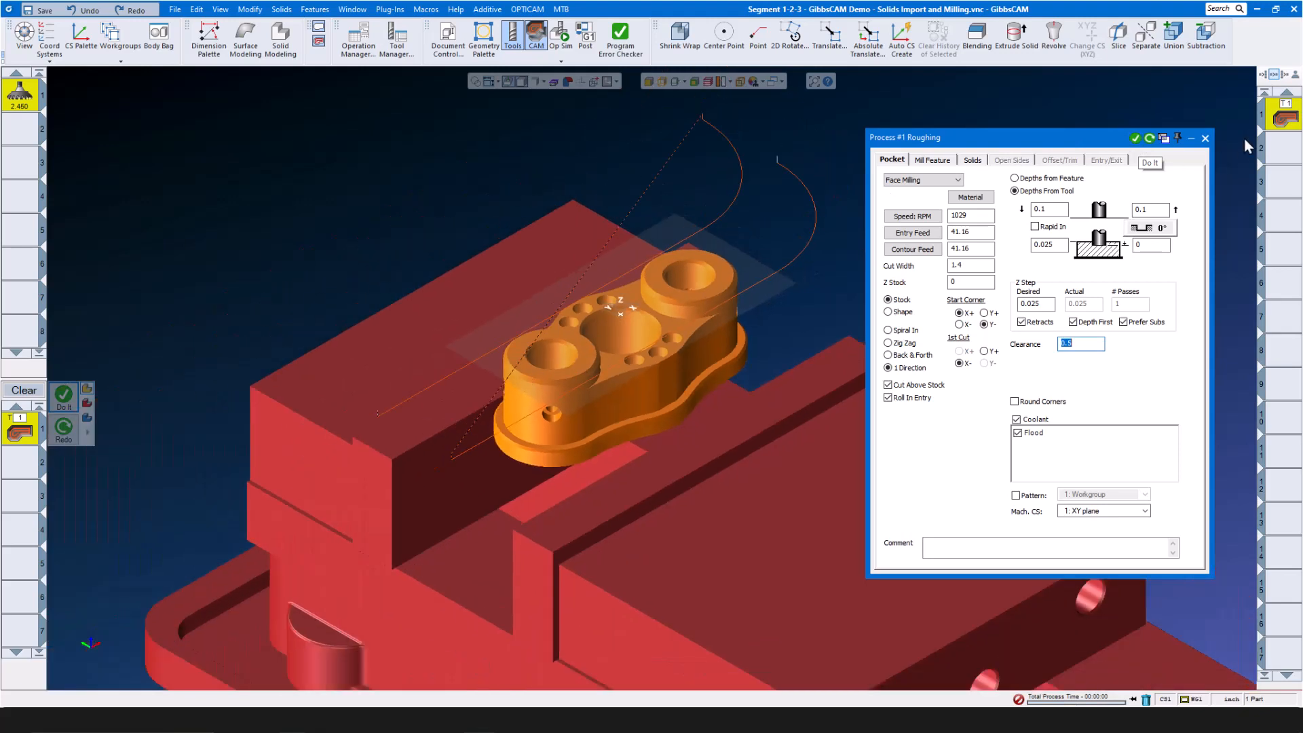
{"action": "left_click", "coordinate": [1205, 138]}
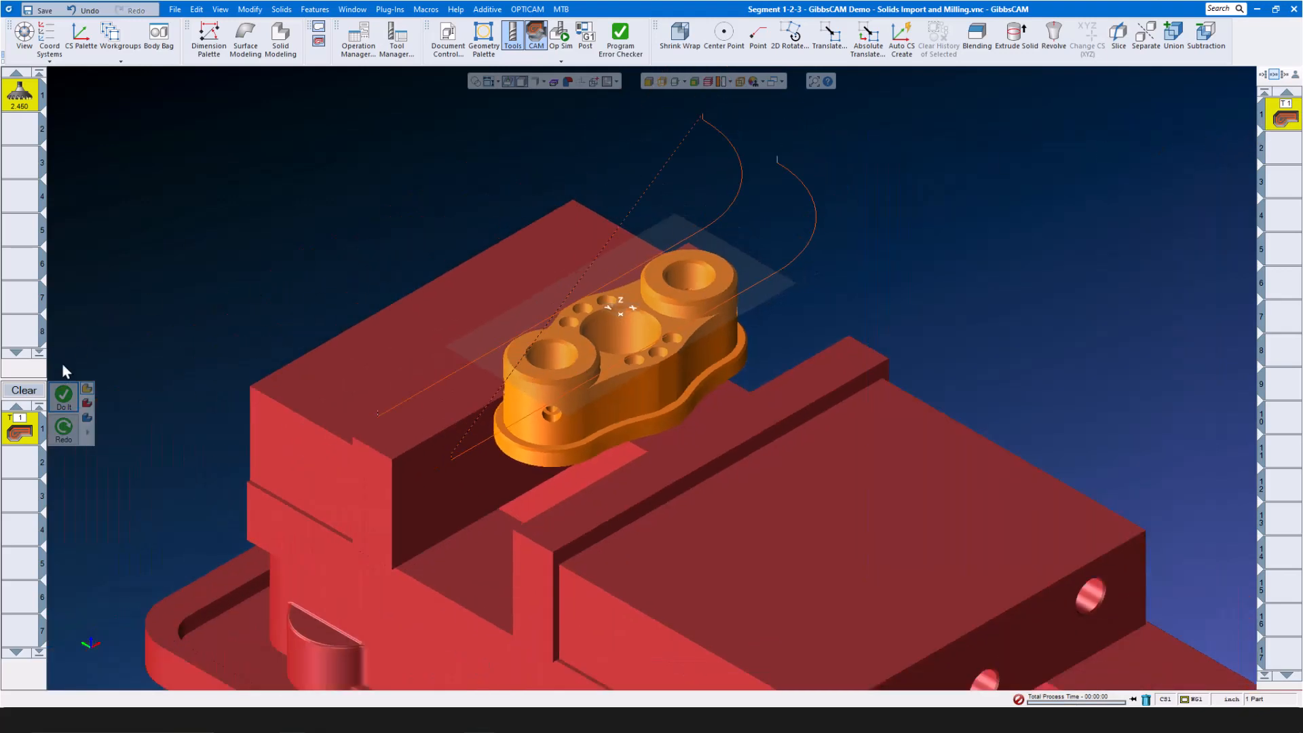
{"action": "left_click", "coordinate": [36, 392]}
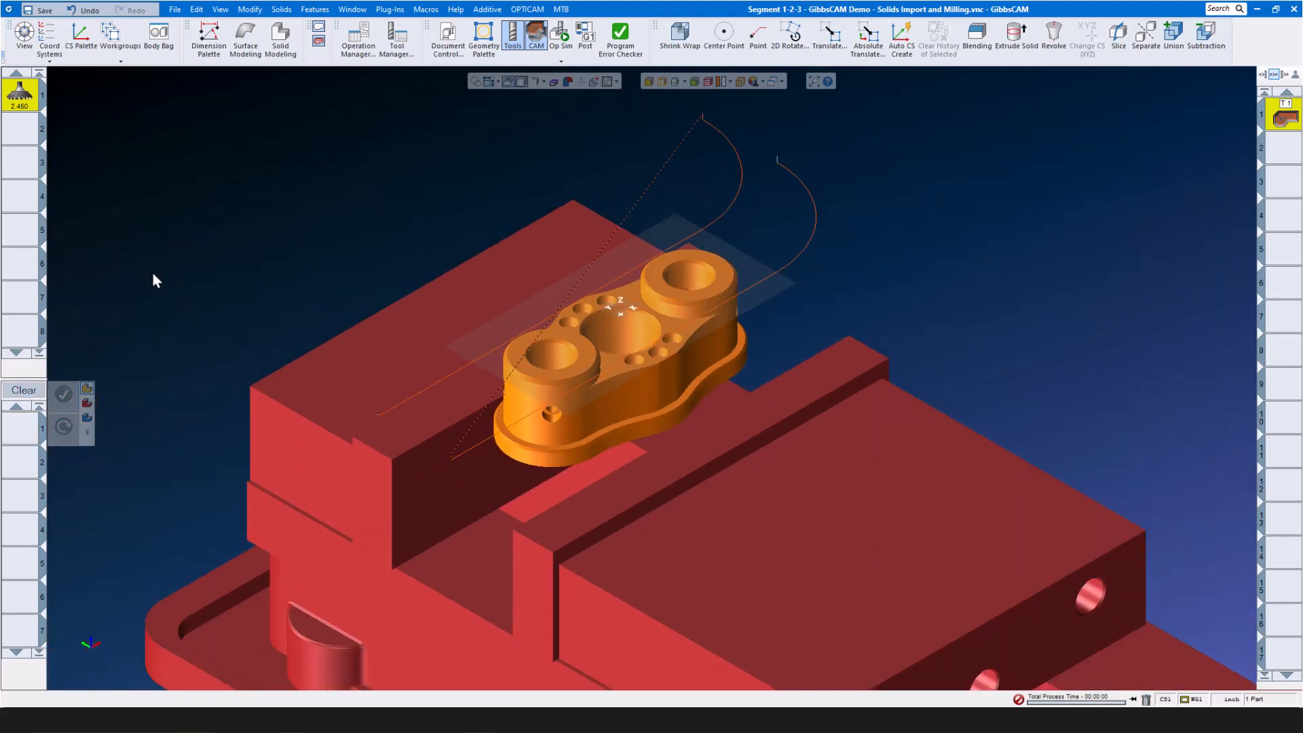
Create tool 2 as a rough end mill with diameter 0.5 and corner radius 0.01.
{"action": "double_click", "coordinate": [17, 129]}
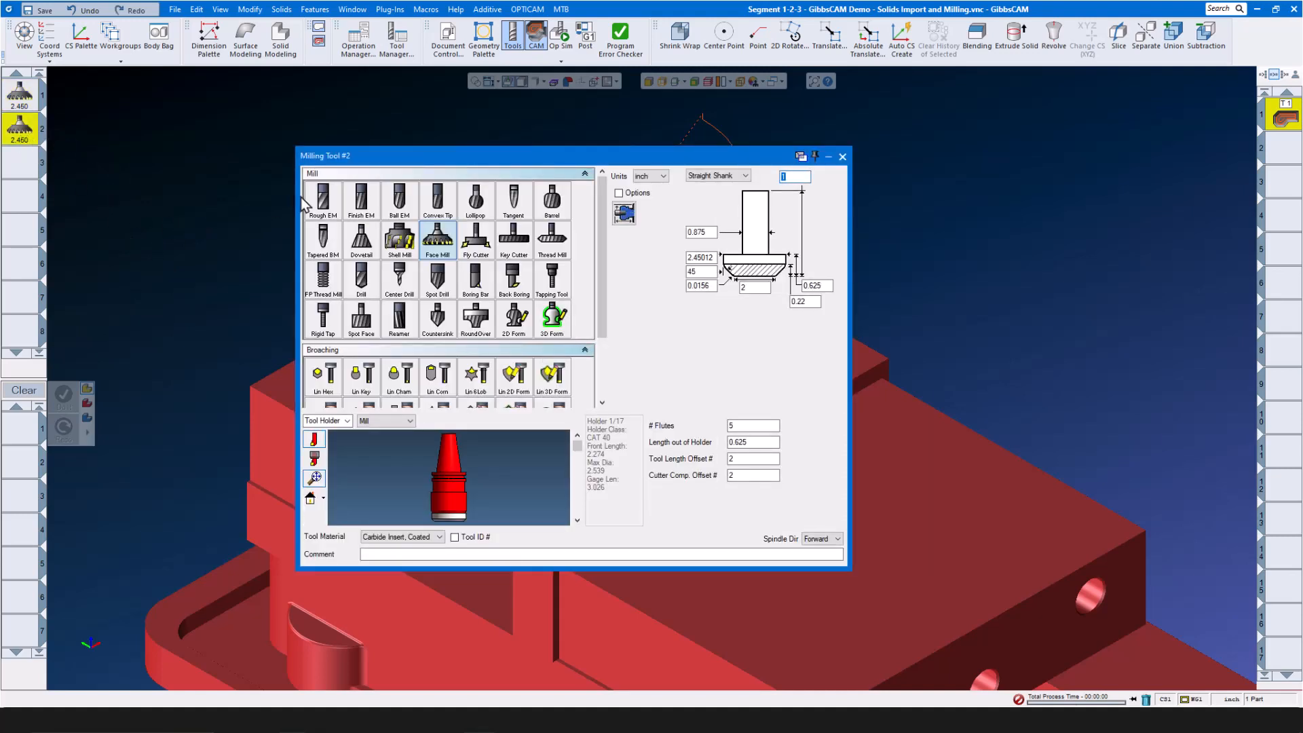
{"action": "left_click", "coordinate": [323, 201]}
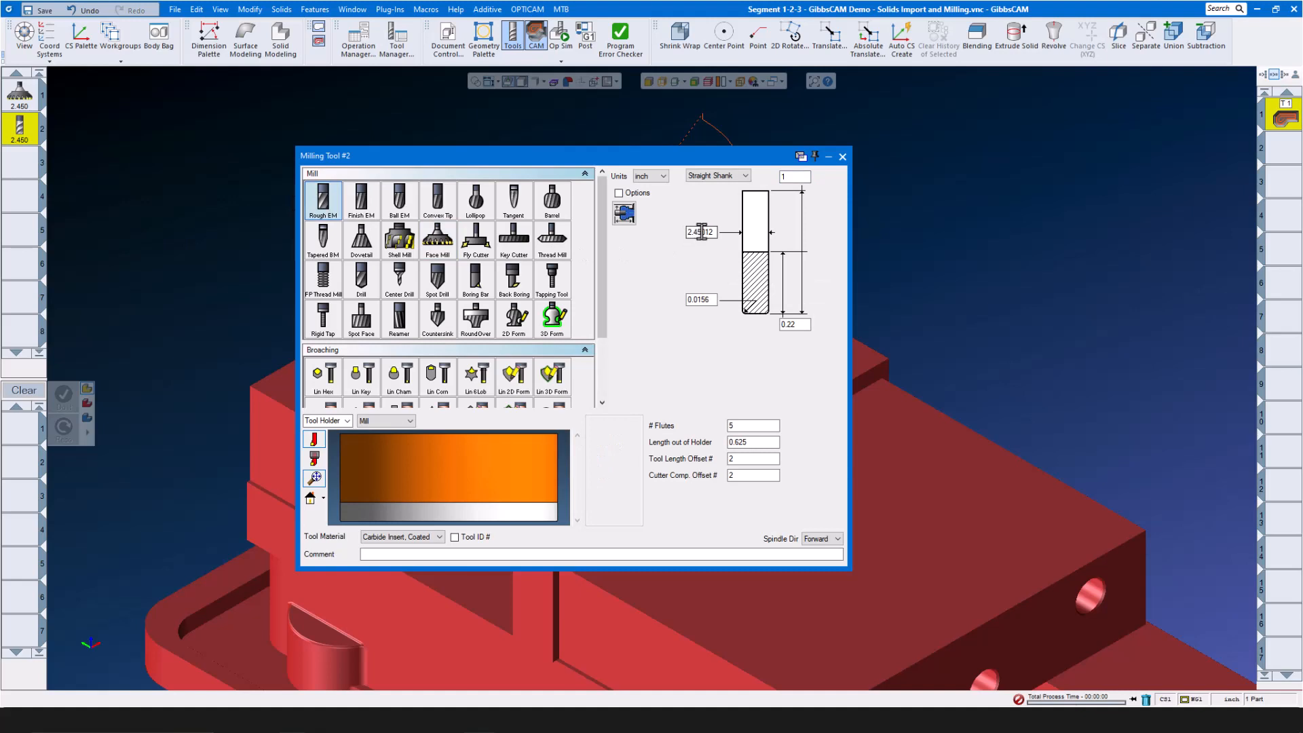
{"action": "double_click", "coordinate": [702, 231]}
{"action": "type", "text": ".5"}
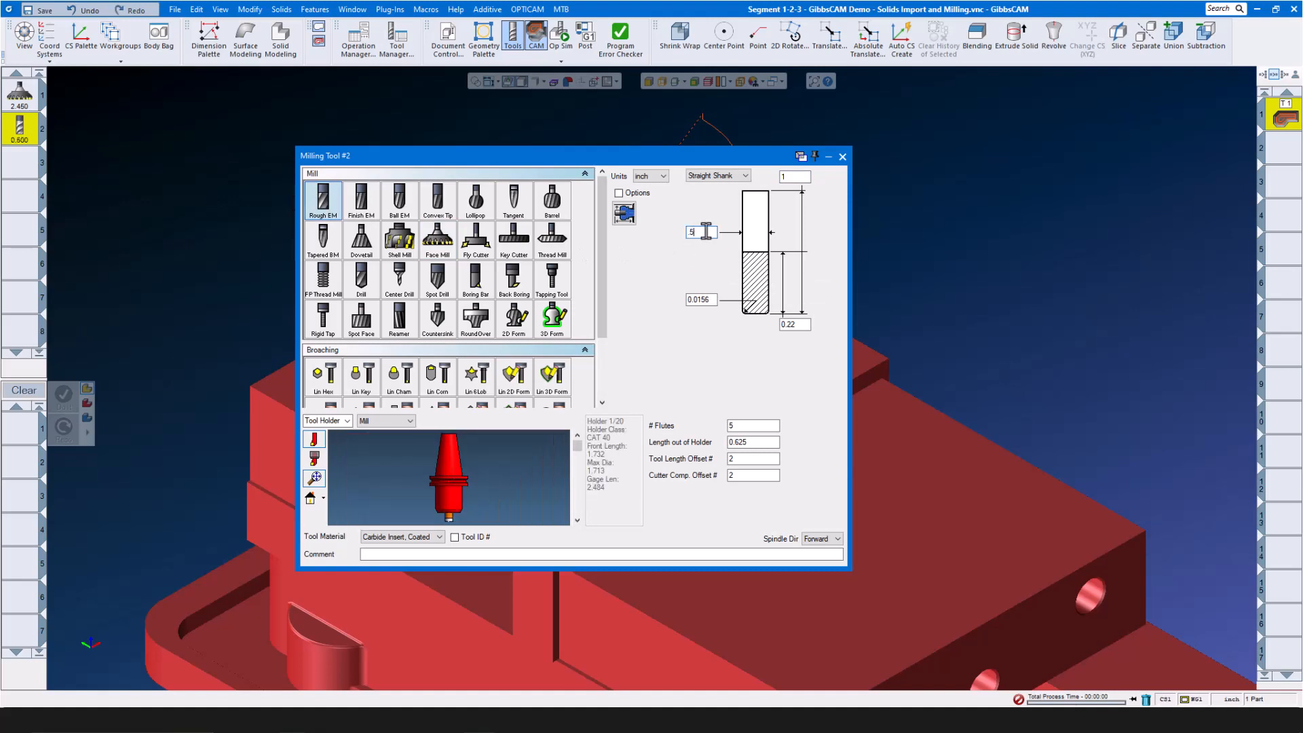
{"action": "double_click", "coordinate": [702, 300]}
{"action": "type", "text": ".0"}
Set the rough end mill's flute length to 1.5, overall length to 3, flutes to 6 and length out of holder to 1.6.
{"action": "double_click", "coordinate": [806, 324]}
{"action": "type", "text": "1"}
{"action": "type", "text": "3"}
{"action": "left_click", "coordinate": [740, 424]}
{"action": "type", "text": "6"}
{"action": "double_click", "coordinate": [755, 442]}
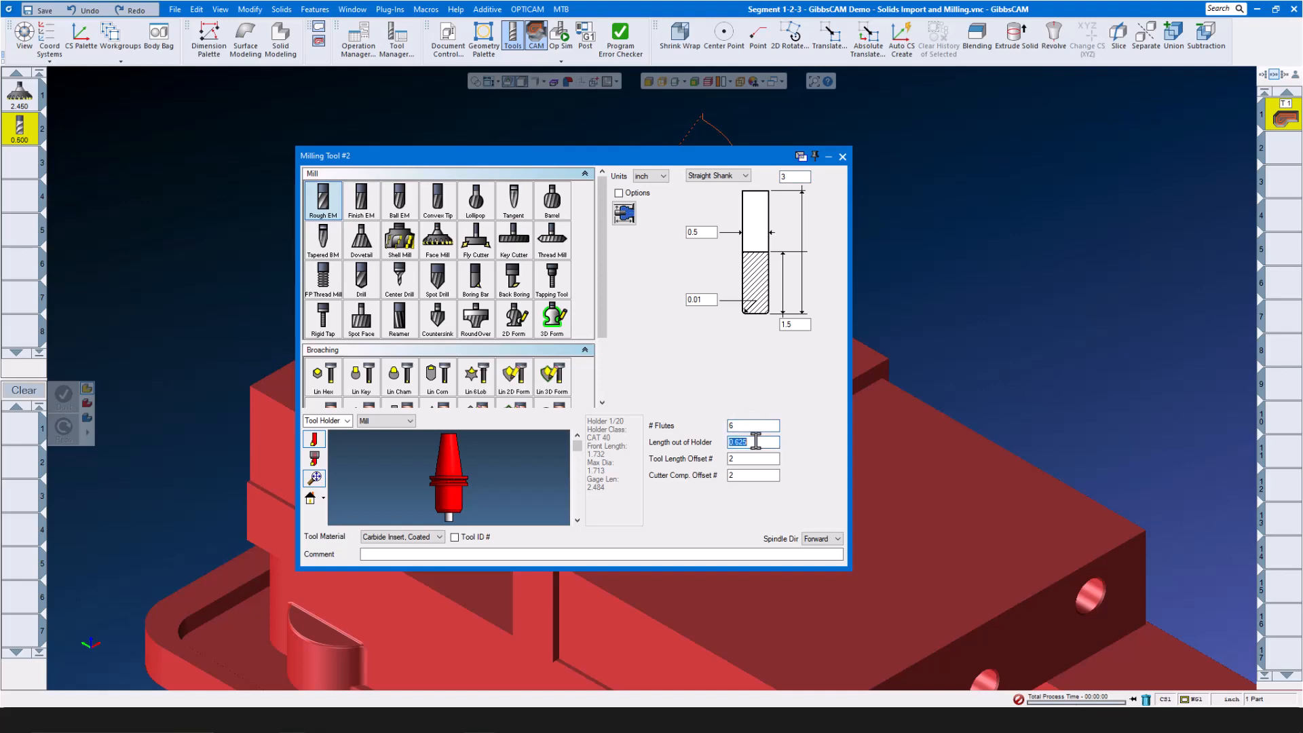
{"action": "type", "text": "1.6"}
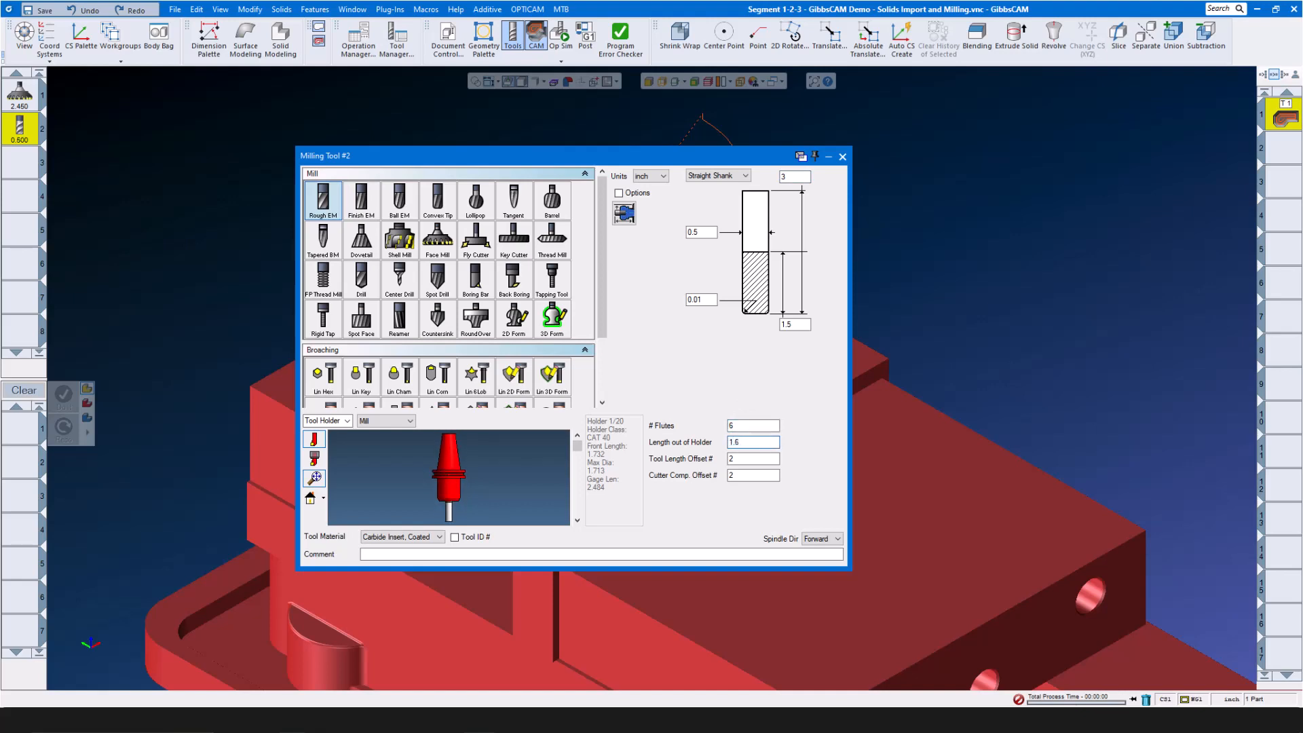
Assign the rough end mill Carbide Solid material and a Shrink Fit holder, and close the tool definition.
{"action": "left_click", "coordinate": [438, 538]}
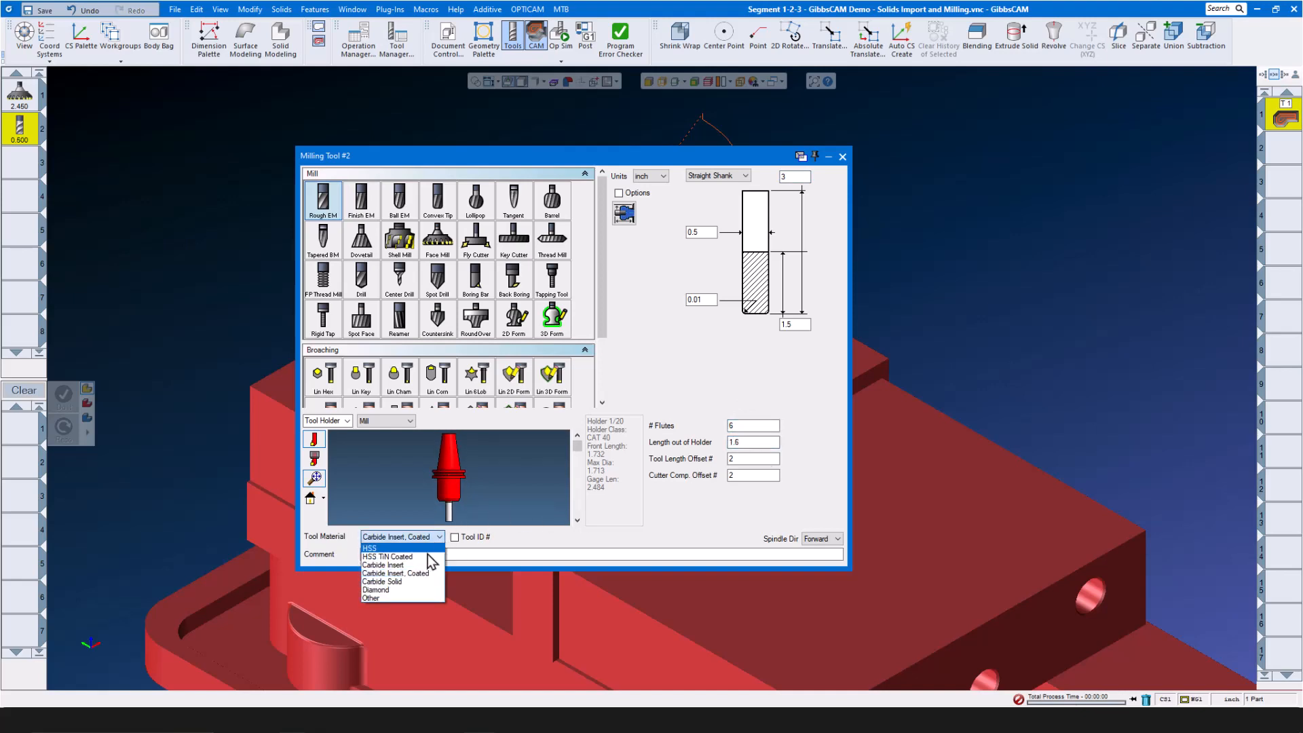
{"action": "left_click", "coordinate": [410, 582]}
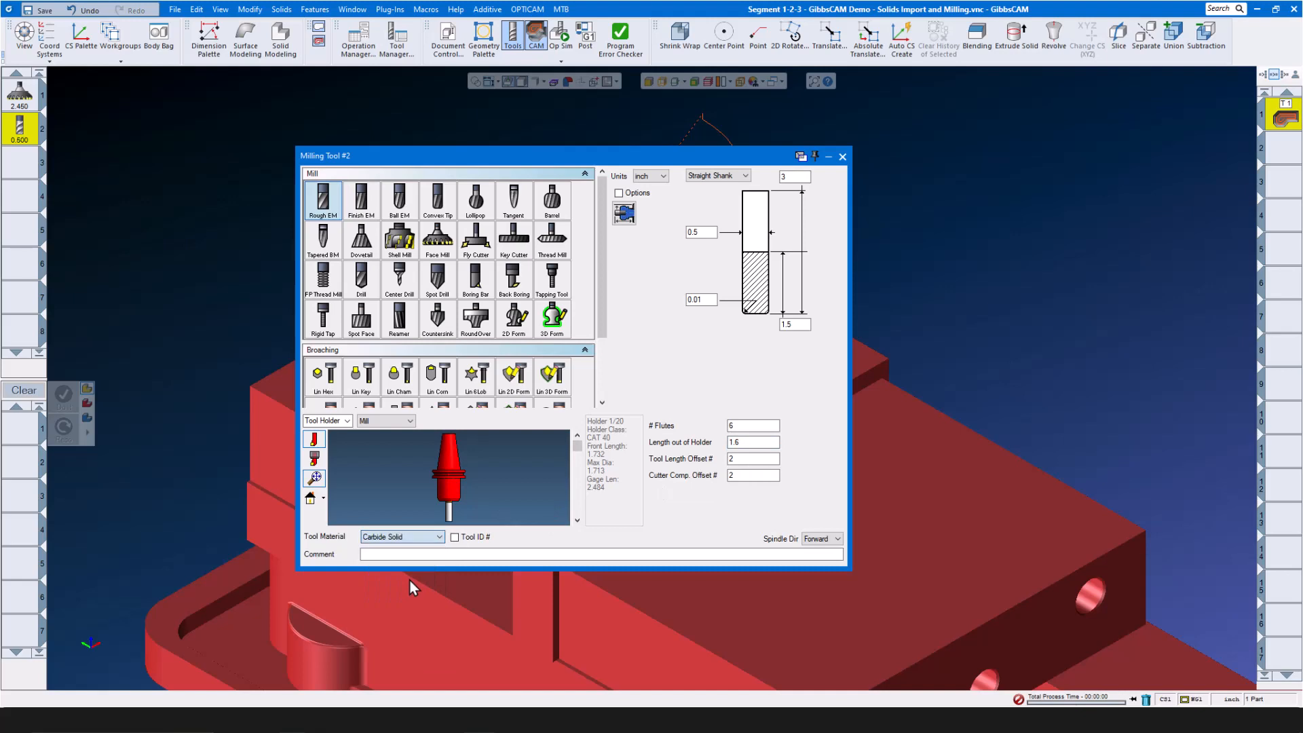
{"action": "left_click", "coordinate": [411, 422]}
{"action": "left_click", "coordinate": [383, 488]}
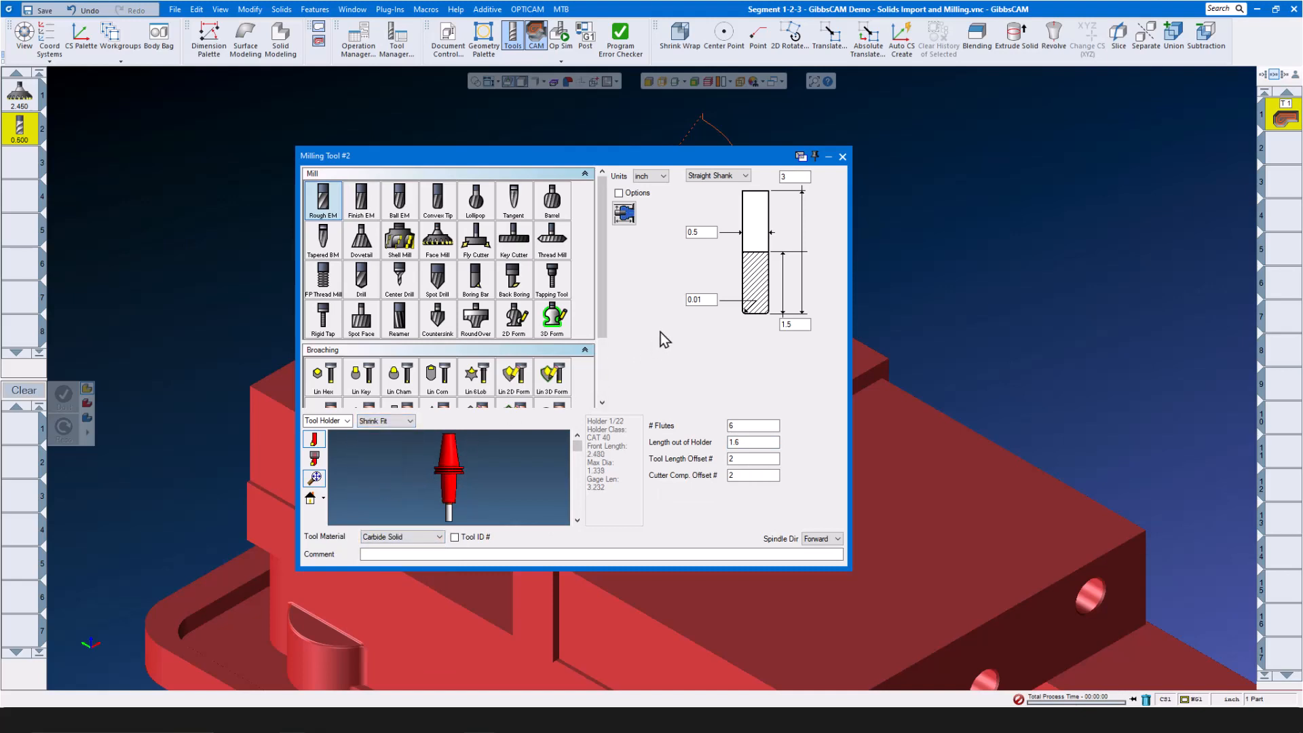
{"action": "left_click", "coordinate": [843, 158]}
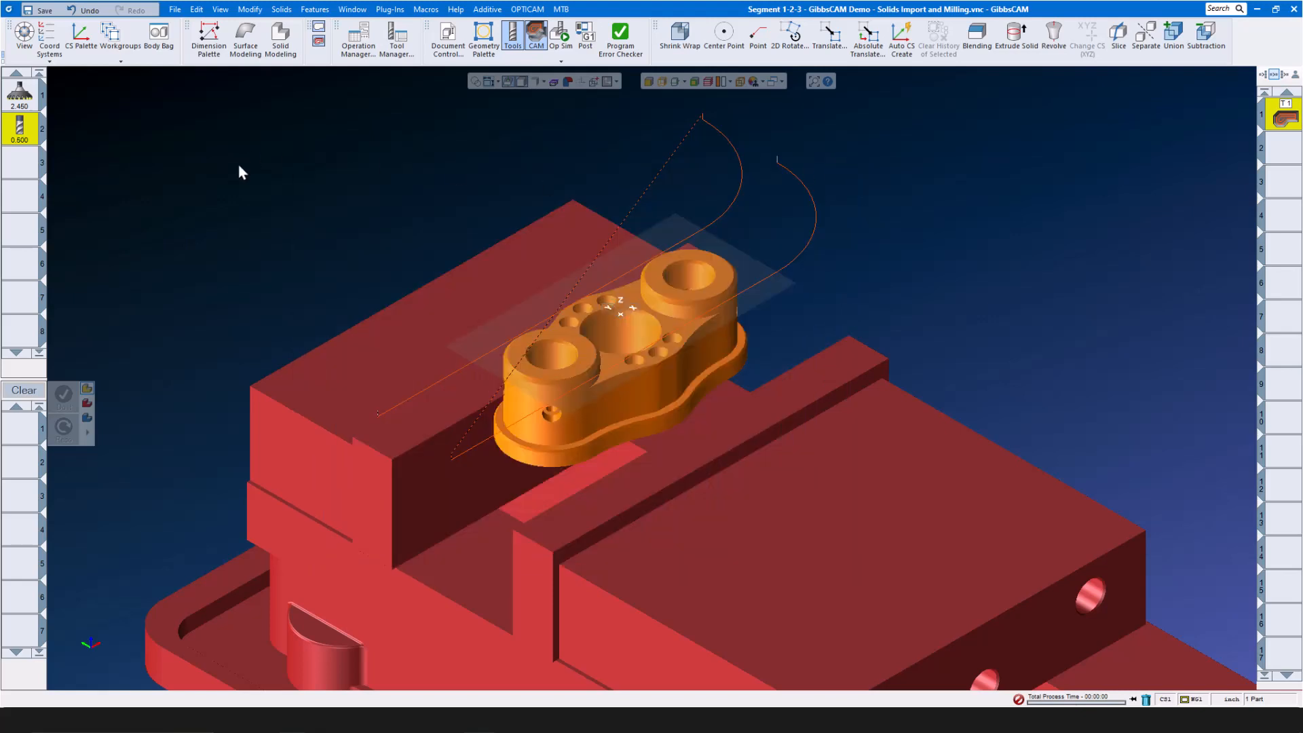
Create a VoluMill process with tool 2 and apply all Technology Expert results calculated for a Shrink Fit tool holder.
{"action": "left_click_drag", "start_coordinate": [20, 129], "coordinate": [31, 434]}
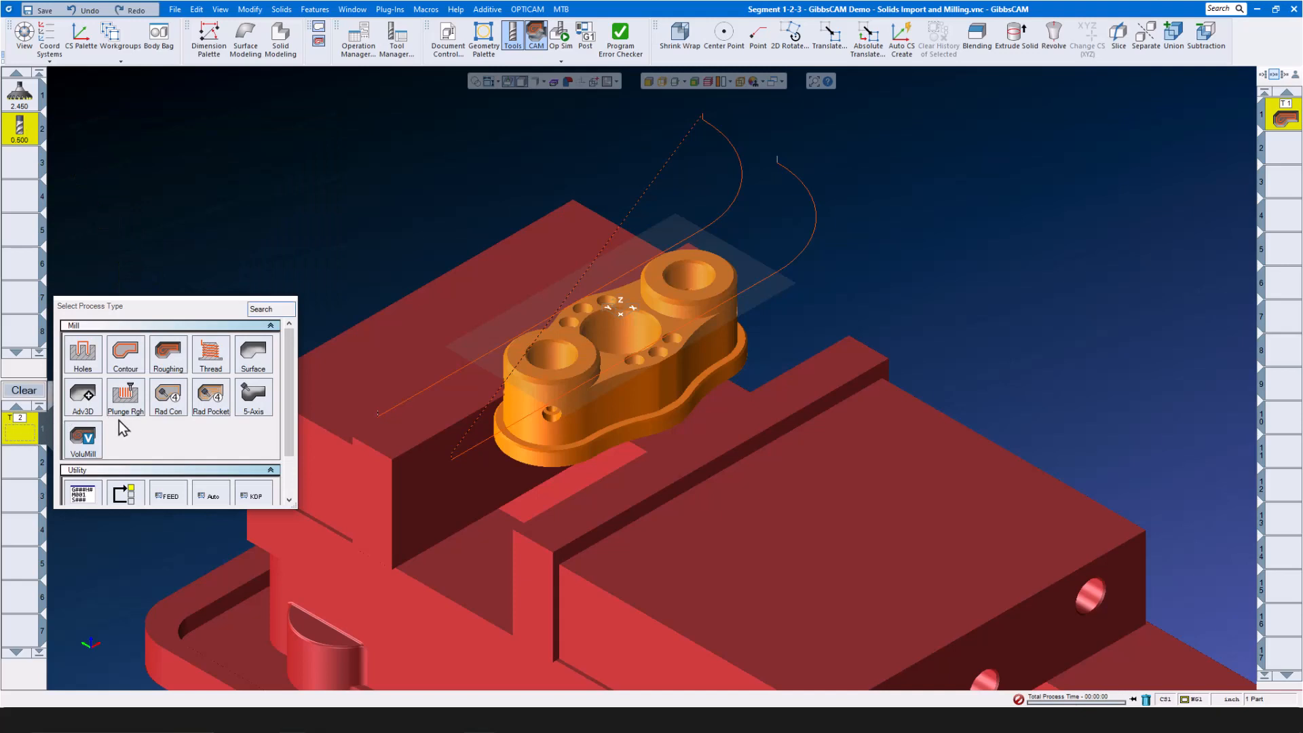
{"action": "left_click", "coordinate": [87, 437]}
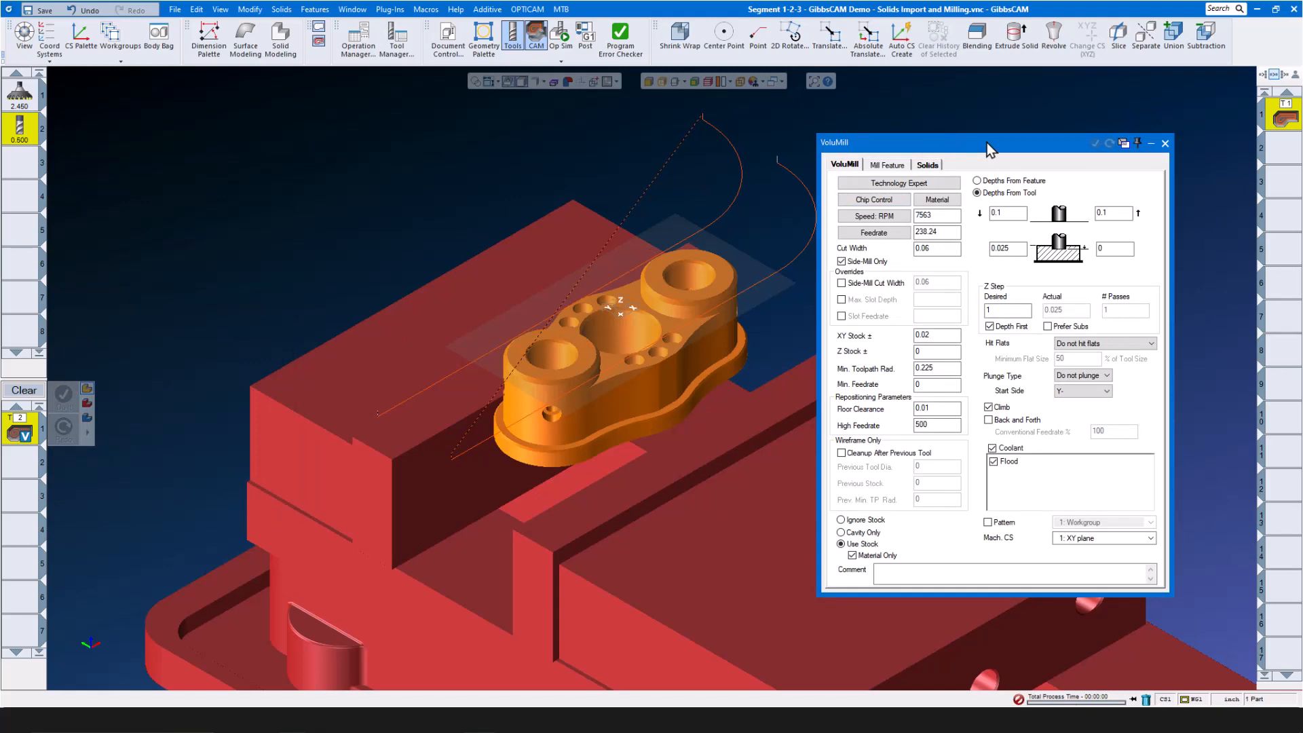
{"action": "left_click", "coordinate": [898, 187]}
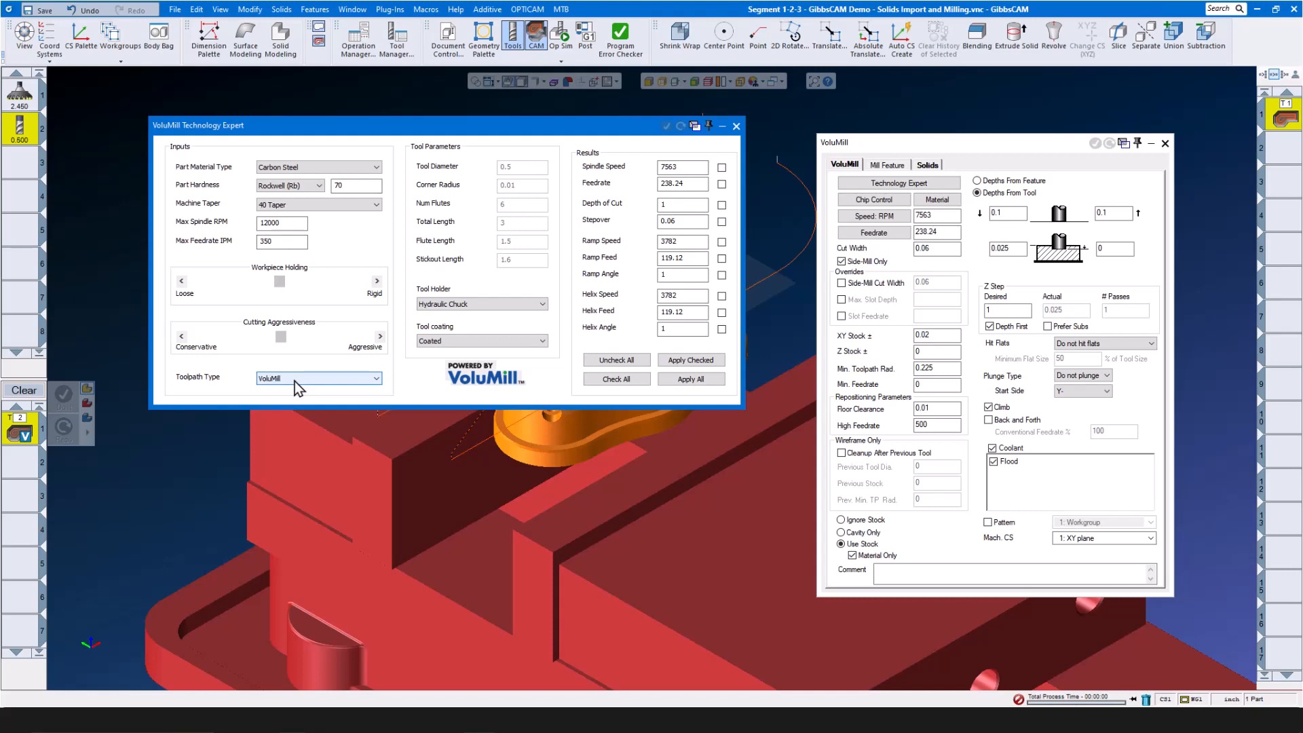
{"action": "left_click", "coordinate": [530, 305]}
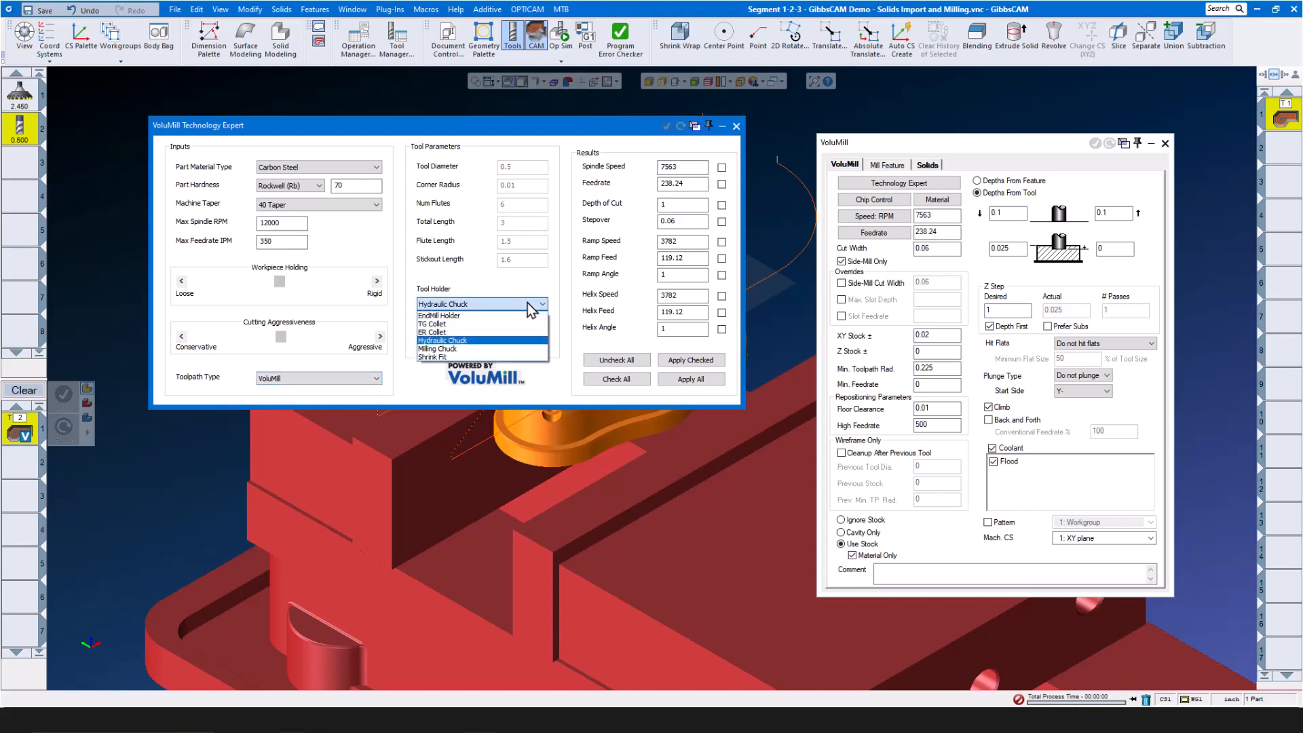
{"action": "left_click", "coordinate": [494, 357]}
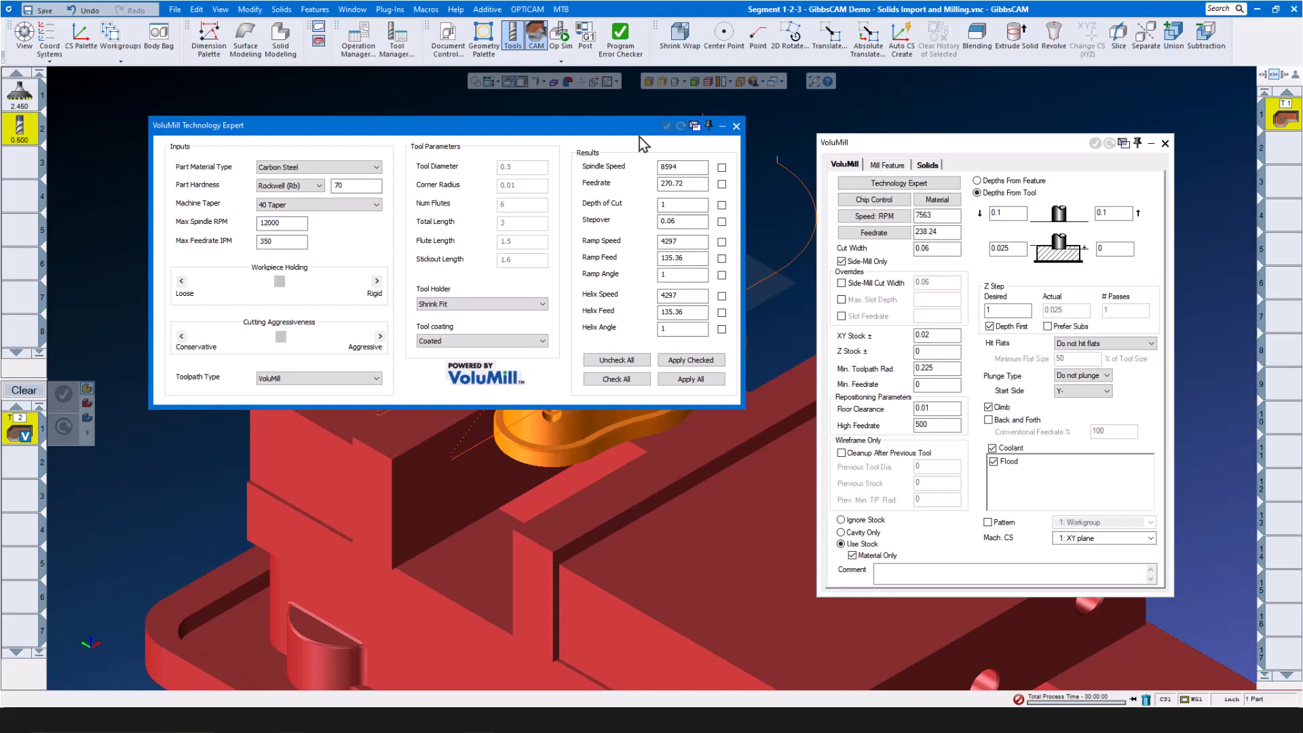
{"action": "left_click", "coordinate": [690, 379]}
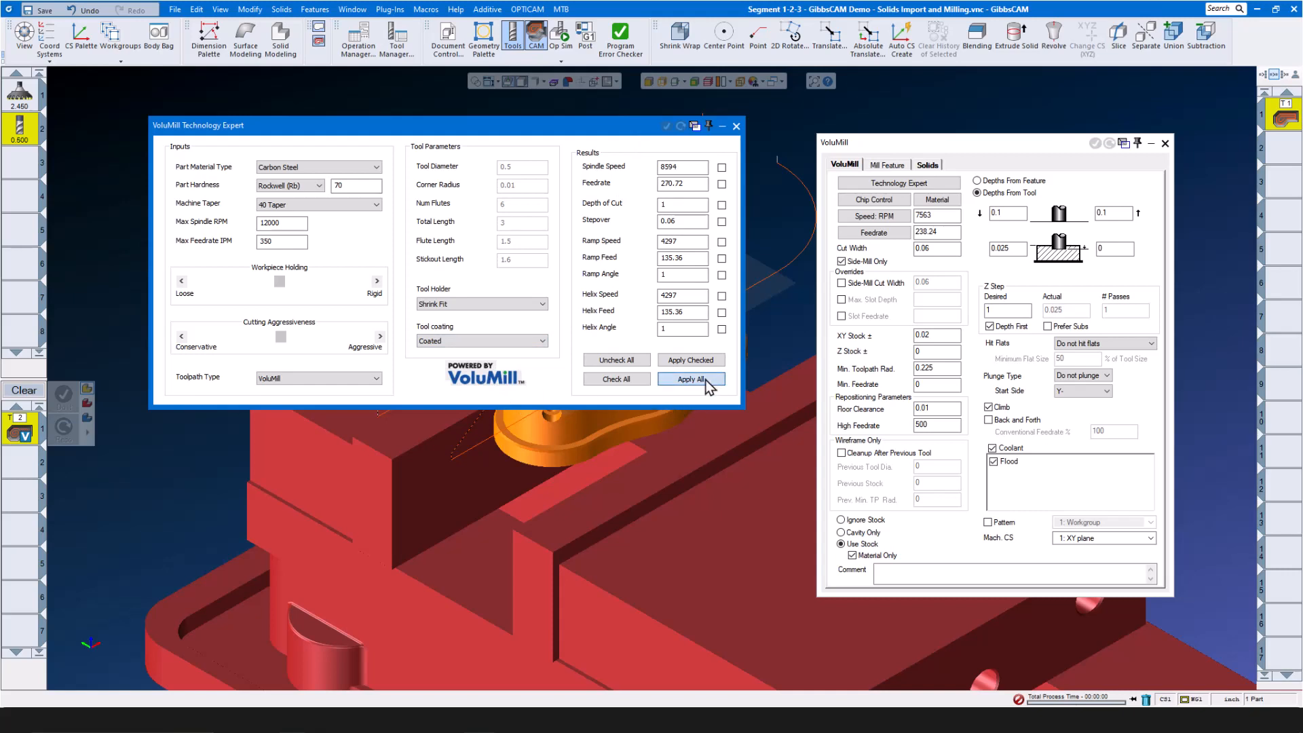
{"action": "left_click", "coordinate": [736, 126]}
Set the VoluMill top surface Z to 0 and final depth to -1.28, with plunge type Do not plunge.
{"action": "double_click", "coordinate": [940, 335]}
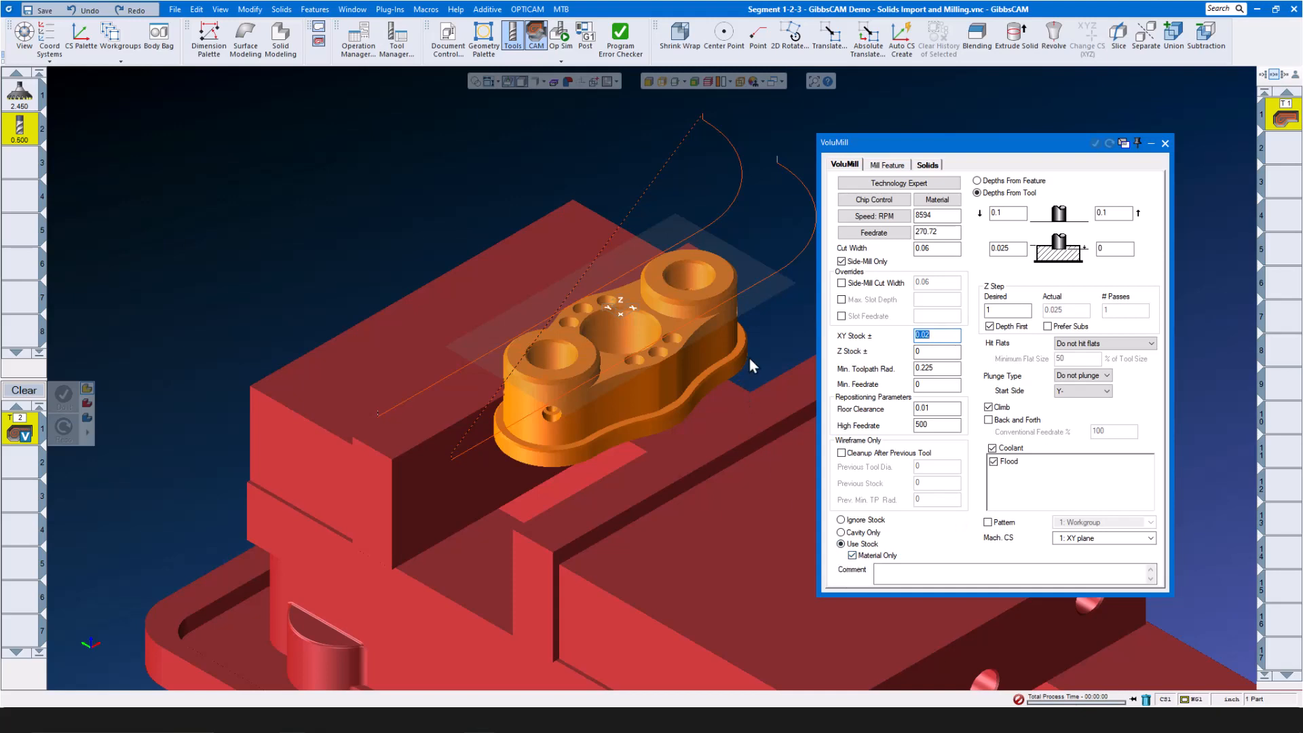
{"action": "double_click", "coordinate": [1016, 248]}
{"action": "type", "text": "0"}
{"action": "double_click", "coordinate": [1128, 249]}
{"action": "left_click", "coordinate": [1106, 376]}
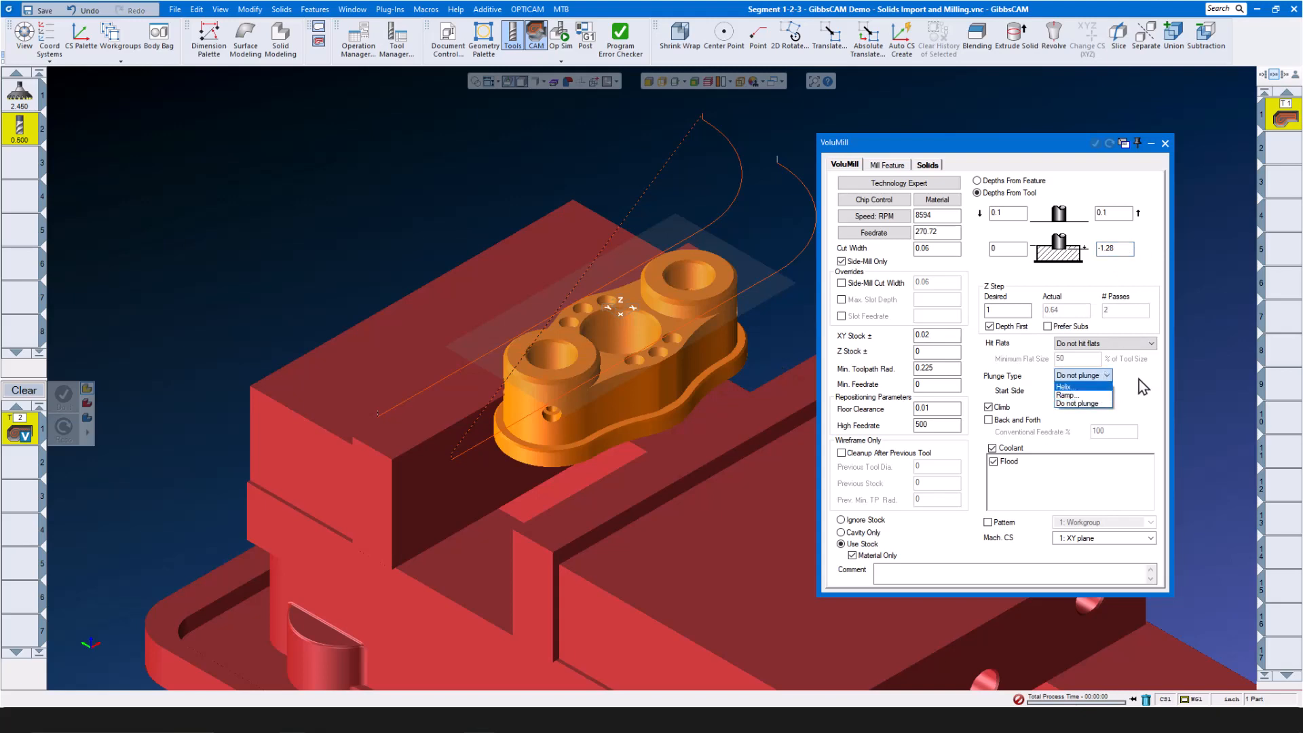
{"action": "left_click", "coordinate": [1089, 403]}
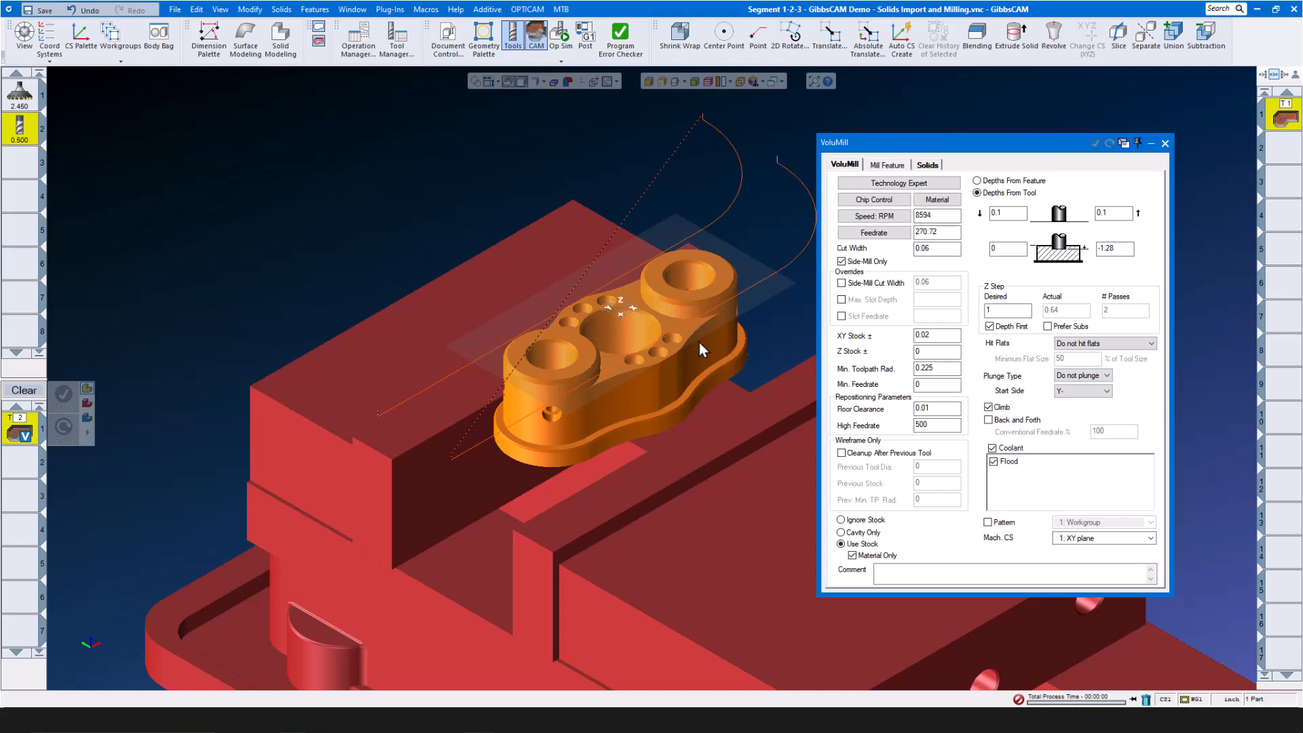
Select the part body and generate the VoluMill roughing toolpath around it.
{"action": "left_click", "coordinate": [697, 364]}
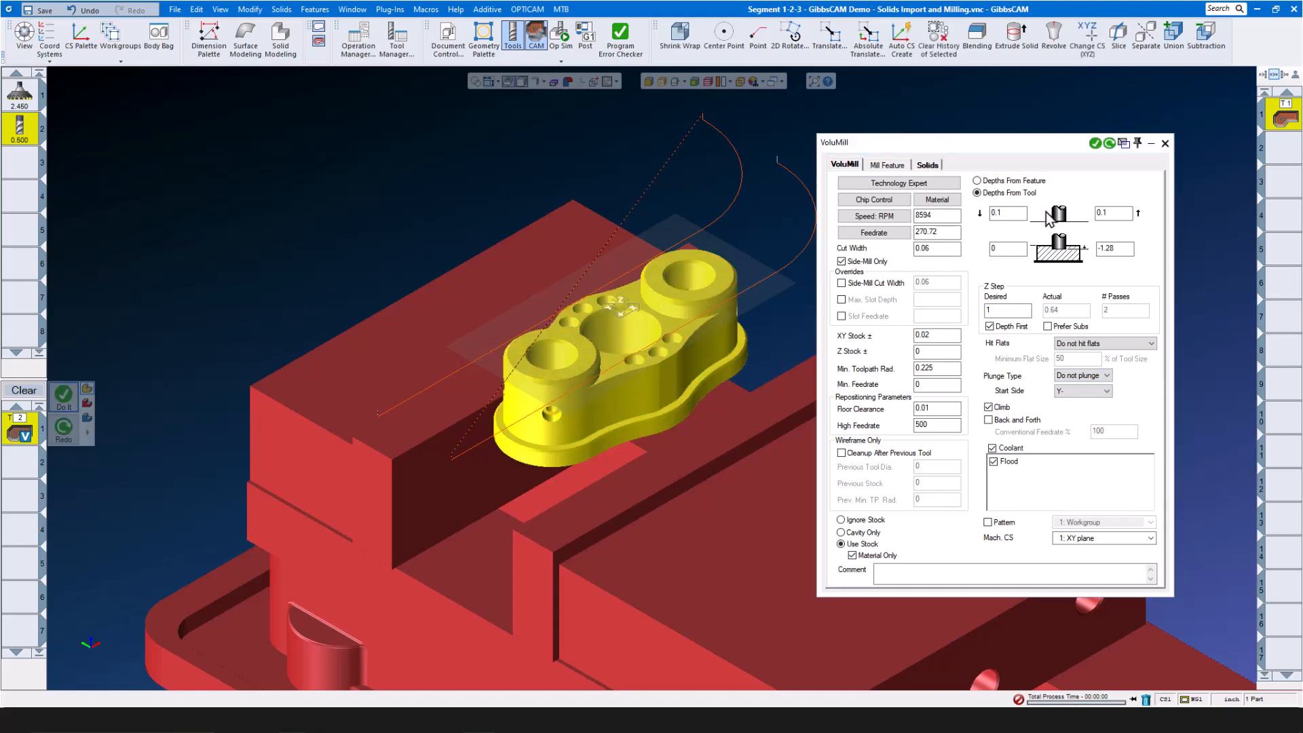
{"action": "left_click", "coordinate": [1095, 143]}
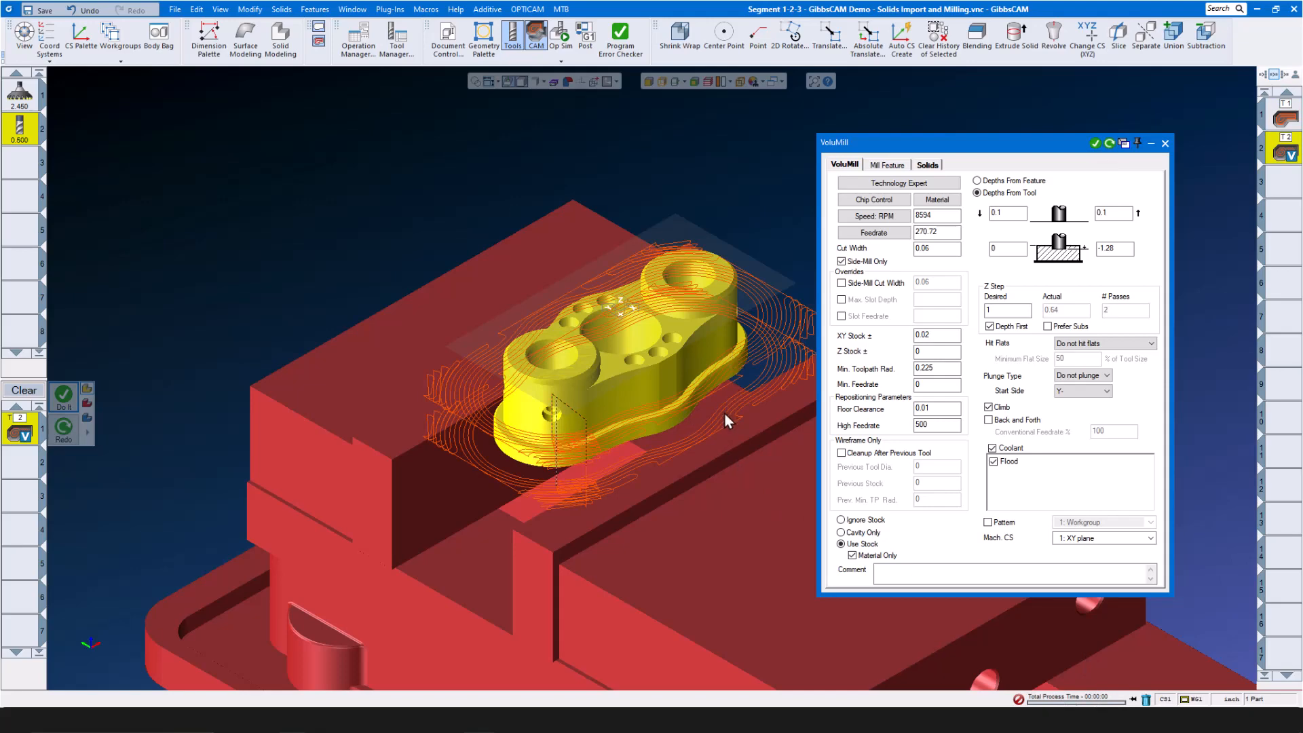
{"action": "scroll", "coordinate": [694, 389], "scroll_direction": "up", "scroll_amount": 5}
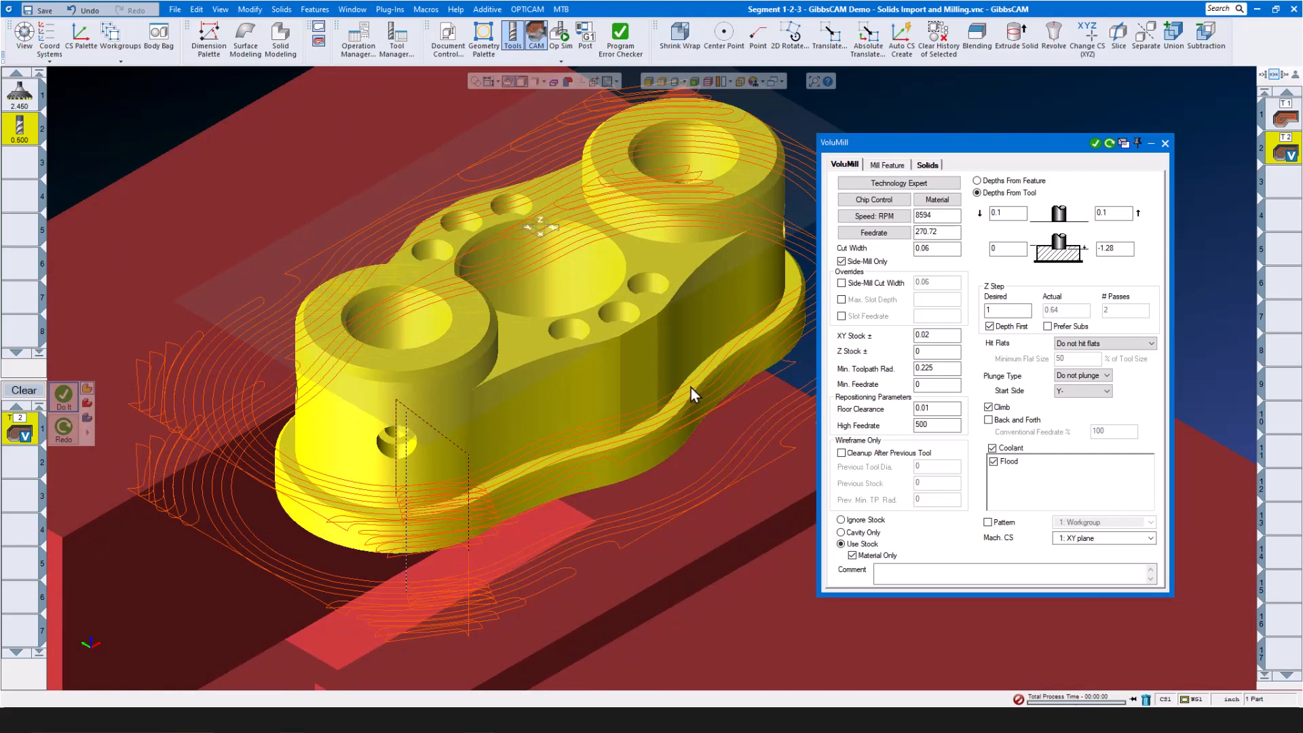
Set the VoluMill final depth to -1 and generate a second roughing operation on the part.
{"action": "double_click", "coordinate": [1127, 249]}
{"action": "mouse_move", "coordinate": [25, 138]}
{"action": "scroll", "coordinate": [707, 362], "scroll_direction": "up", "scroll_amount": 3}
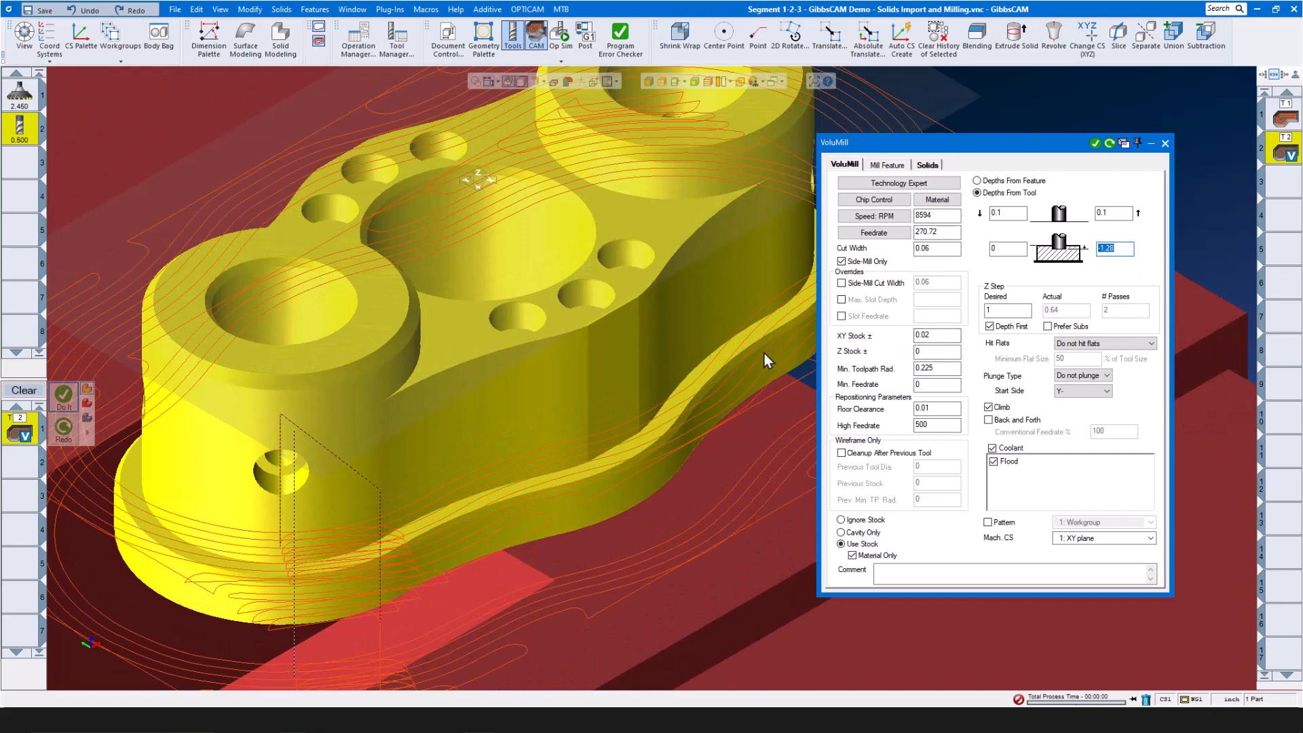
{"action": "type", "text": "-1"}
{"action": "scroll", "coordinate": [592, 363], "scroll_direction": "down", "scroll_amount": 1}
{"action": "scroll", "coordinate": [591, 356], "scroll_direction": "down", "scroll_amount": 2}
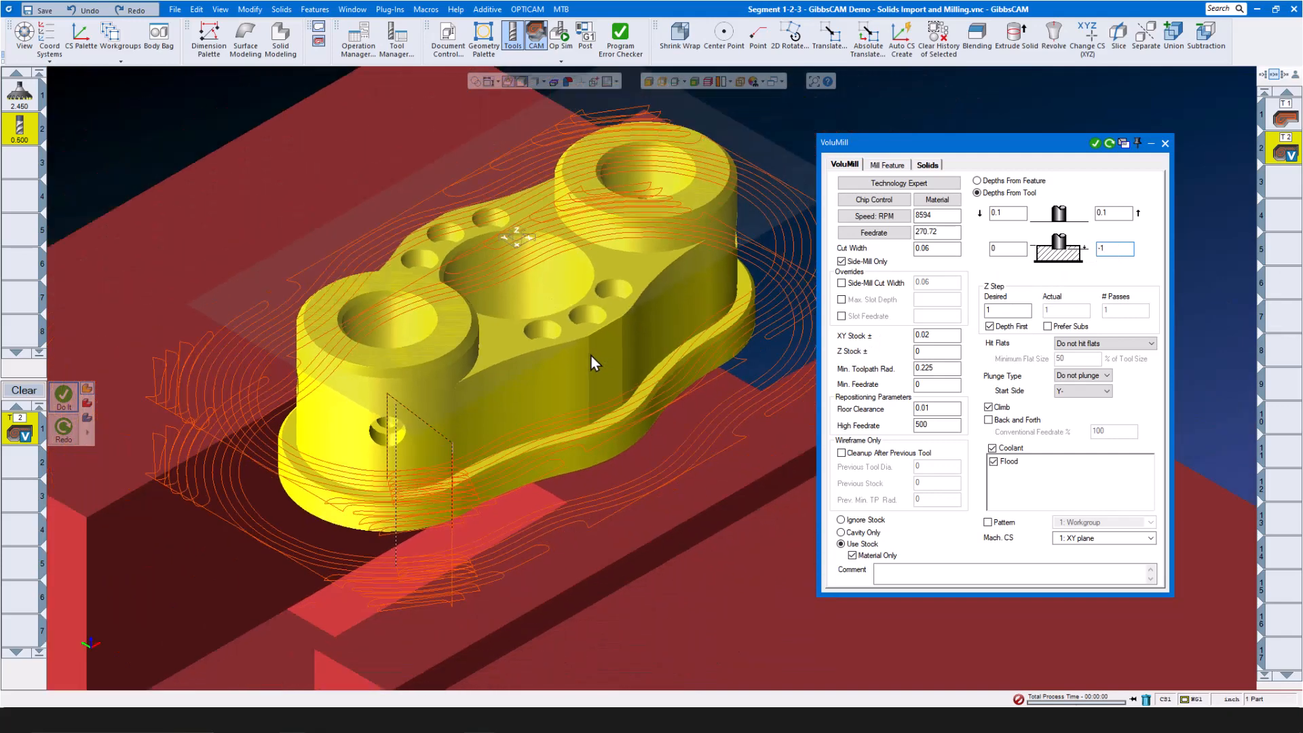
{"action": "left_click", "coordinate": [1095, 143]}
Generate a third VoluMill operation with final depth -0.25 and close the process settings.
{"action": "scroll", "coordinate": [560, 390], "scroll_direction": "down", "scroll_amount": 3}
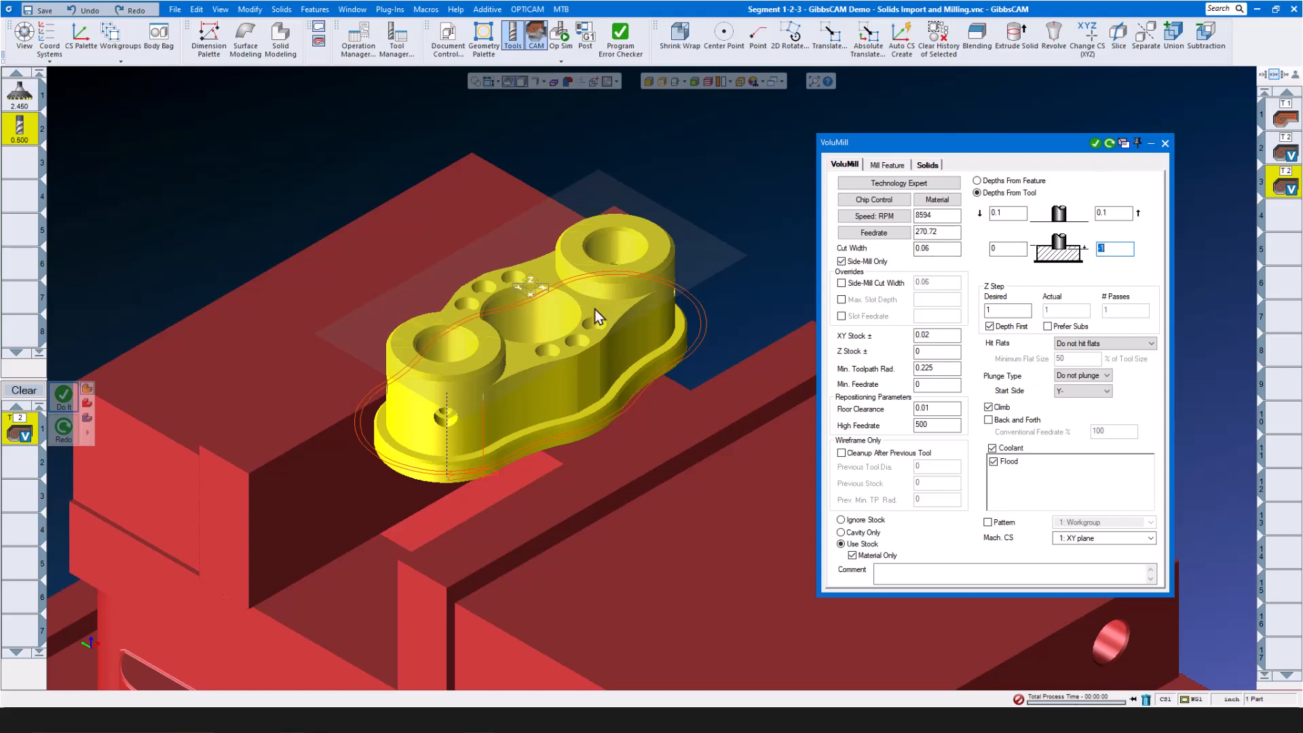
{"action": "type", "text": "0.25-"}
{"action": "left_click", "coordinate": [1094, 143]}
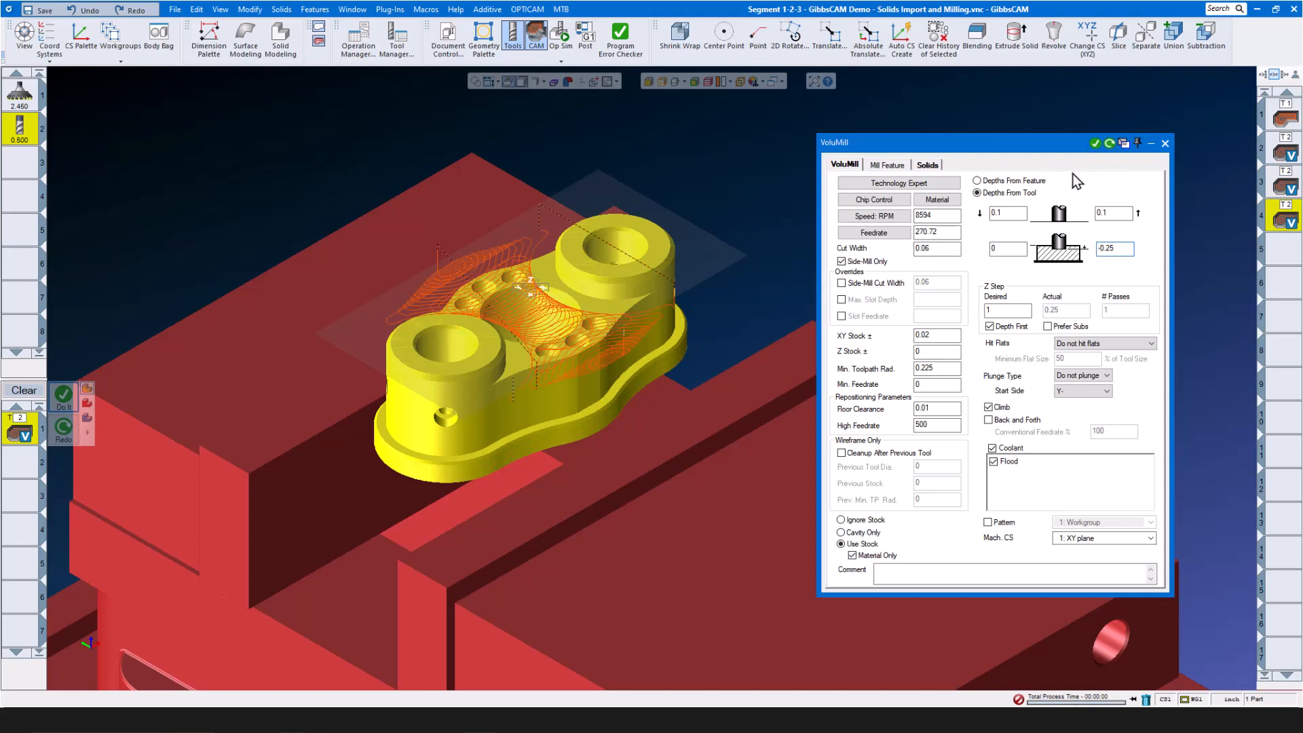
{"action": "left_click", "coordinate": [1163, 144]}
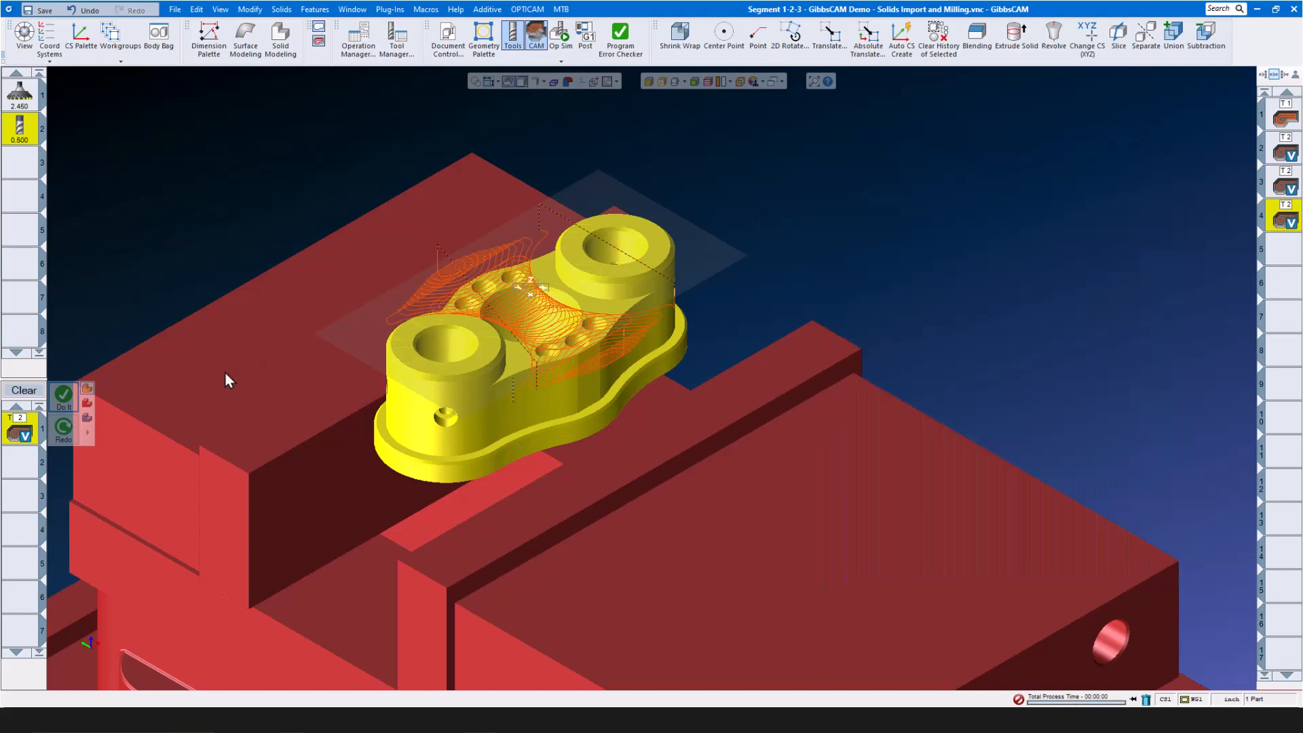
Clear the process list and load the saved process file 625 Drill.prc2.
{"action": "left_click", "coordinate": [27, 393]}
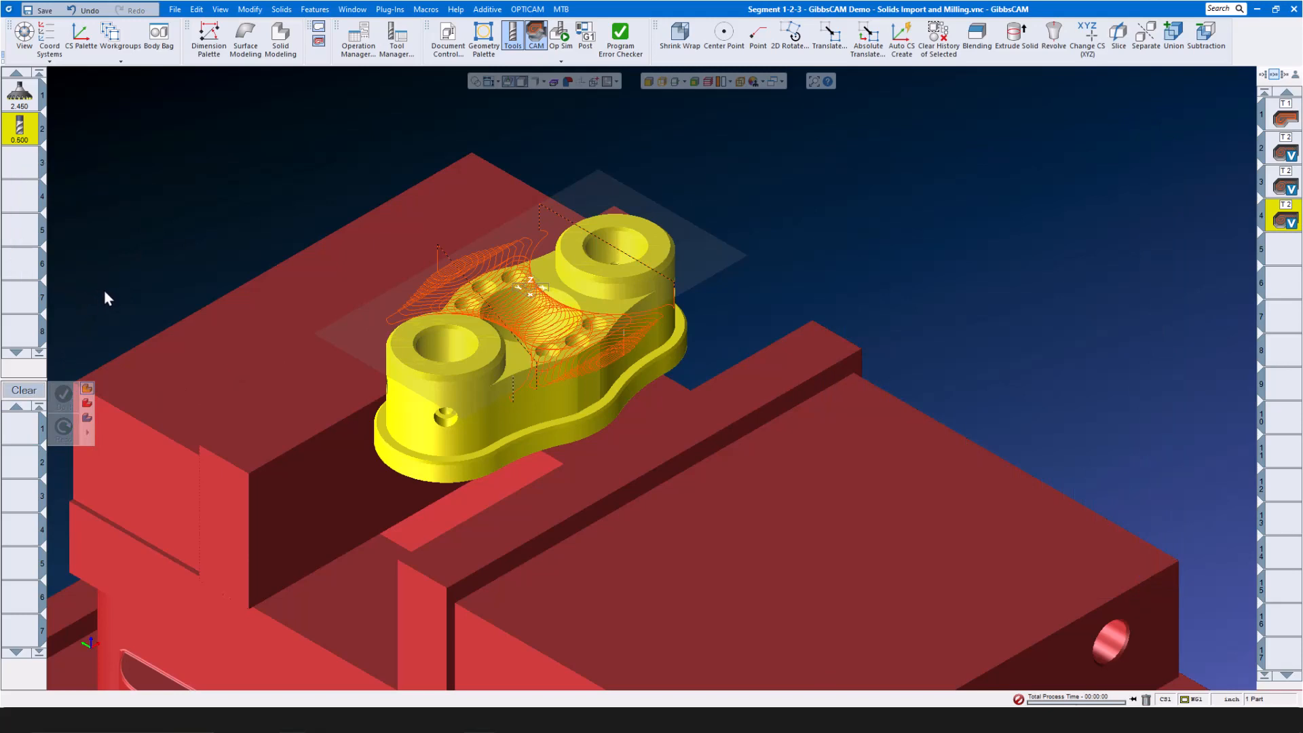
{"action": "right_click", "coordinate": [22, 427]}
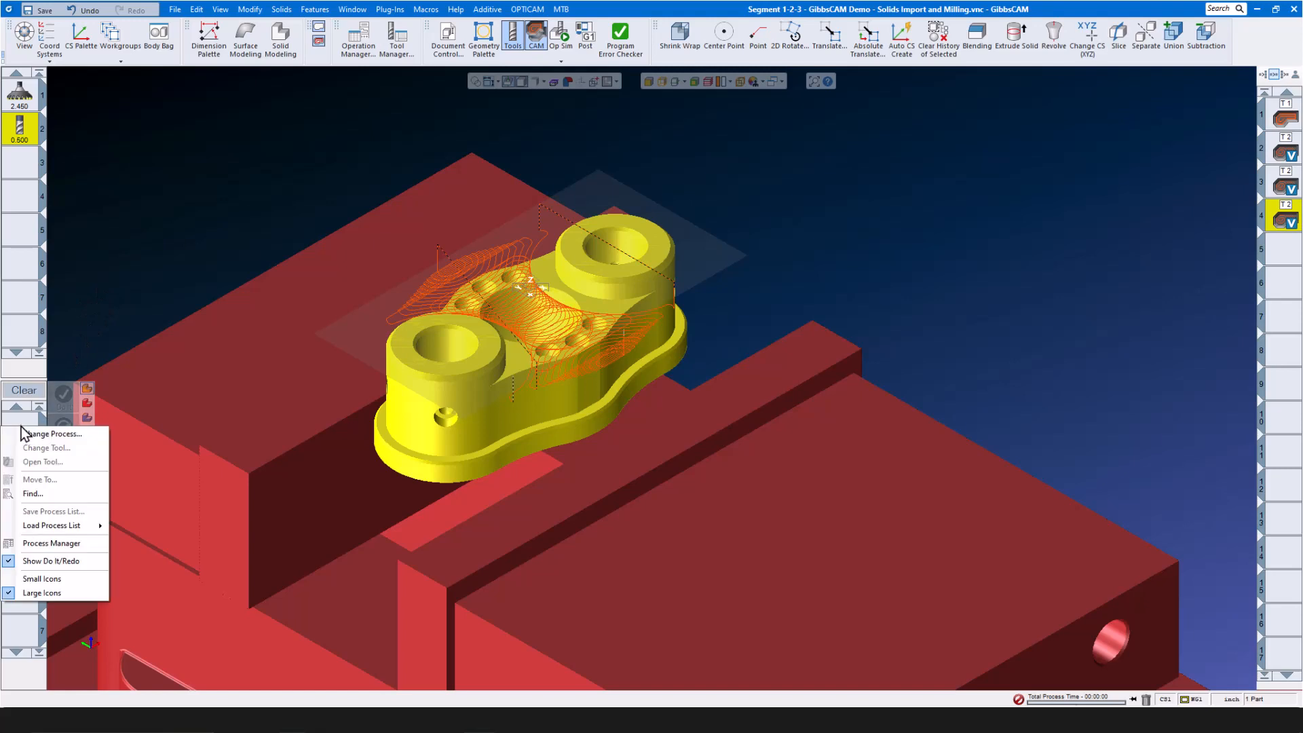
{"action": "mouse_move", "coordinate": [48, 525]}
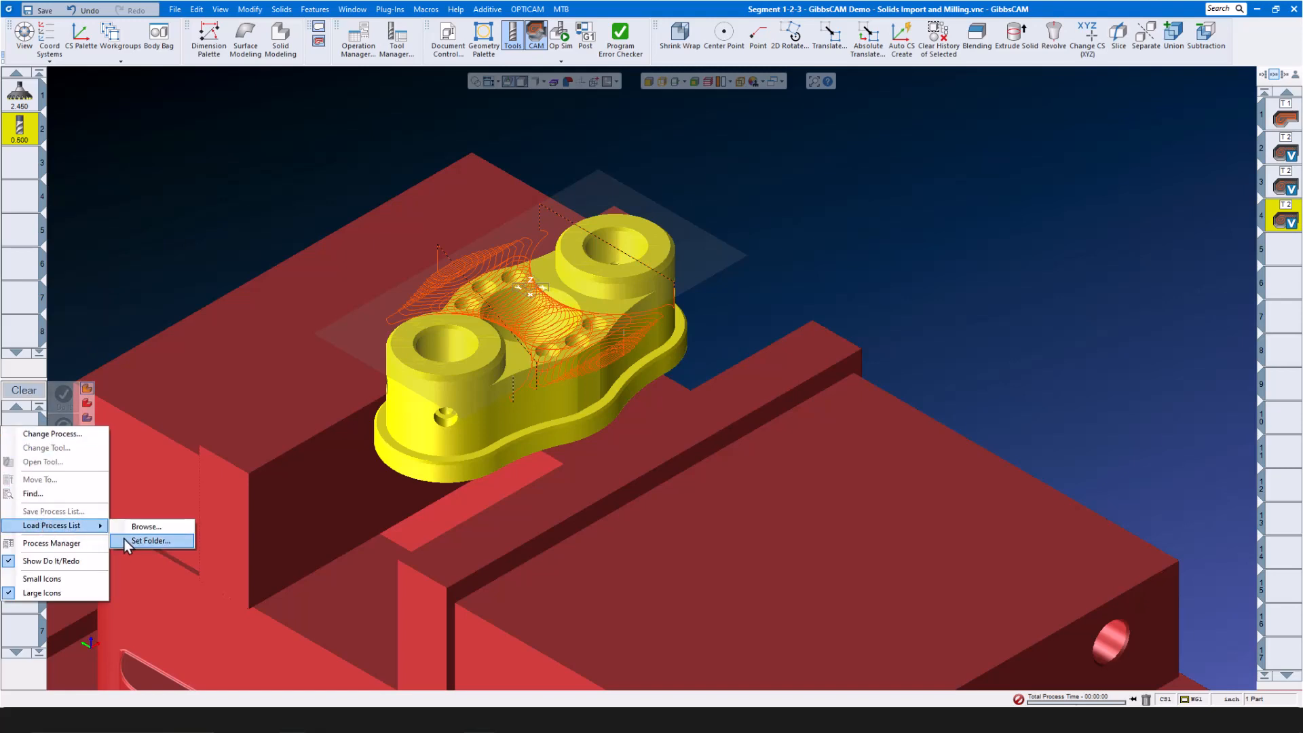
{"action": "left_click", "coordinate": [142, 524]}
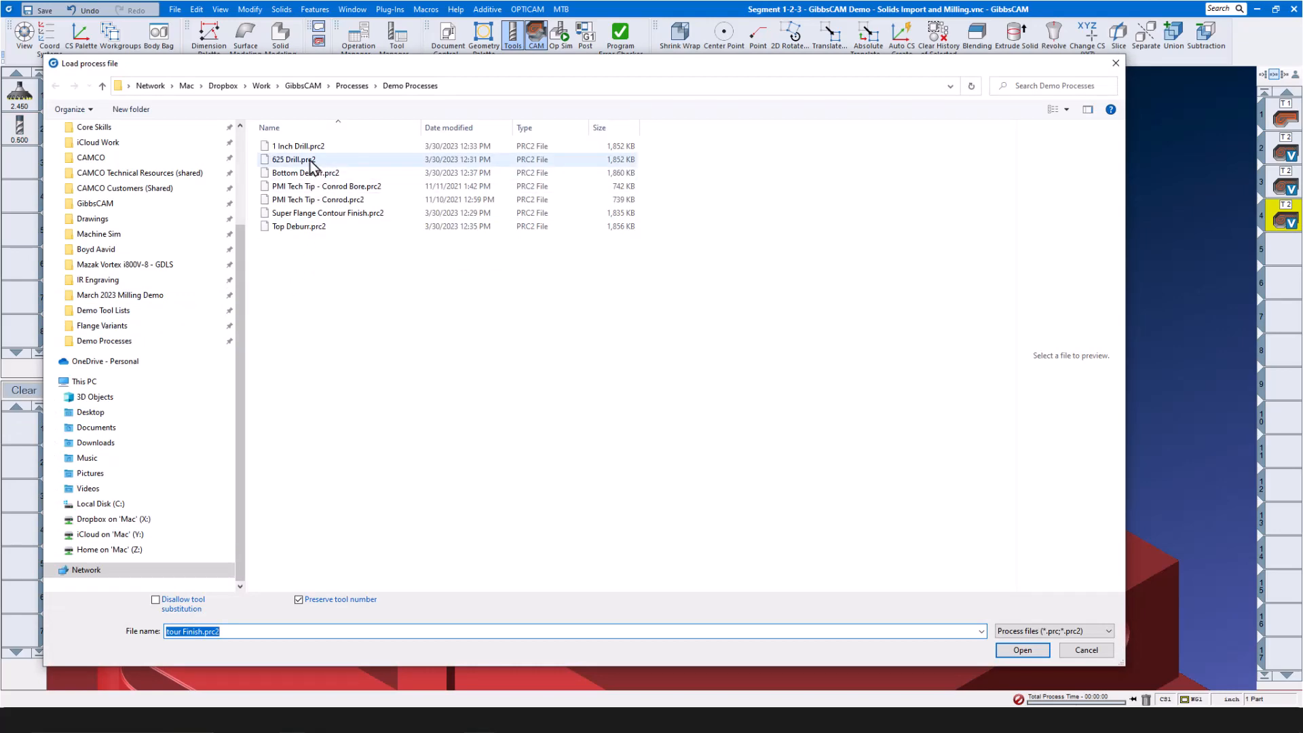
{"action": "left_click", "coordinate": [309, 160]}
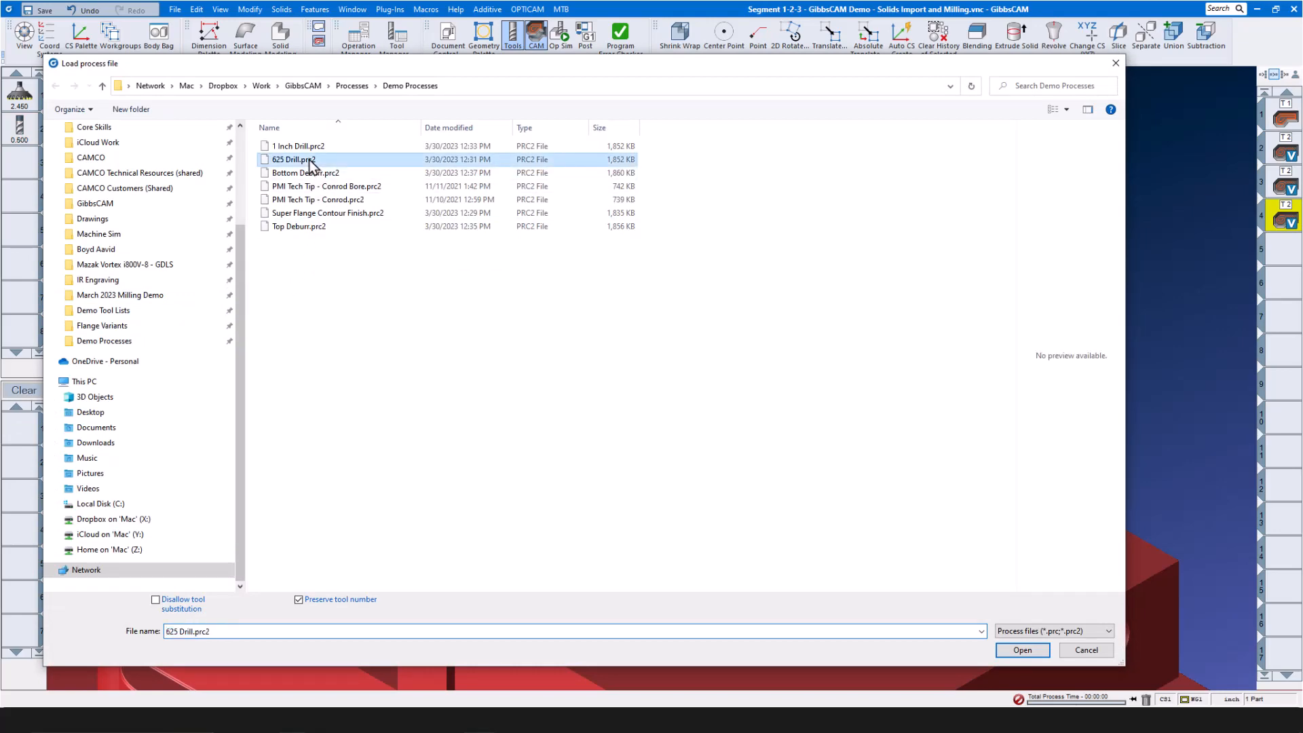
{"action": "left_click", "coordinate": [1017, 650]}
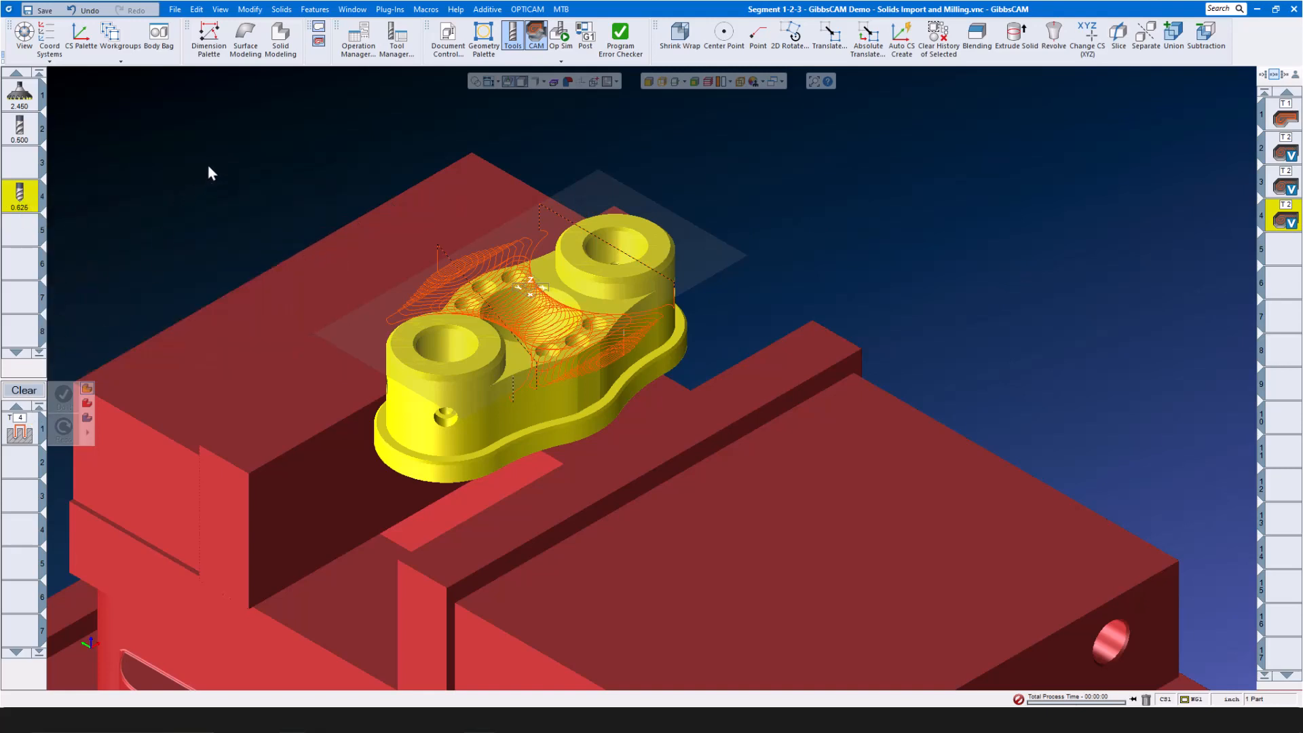
Run automatic feature recognition in the Hole Manager and auto-group the part's holes.
{"action": "left_click", "coordinate": [312, 14]}
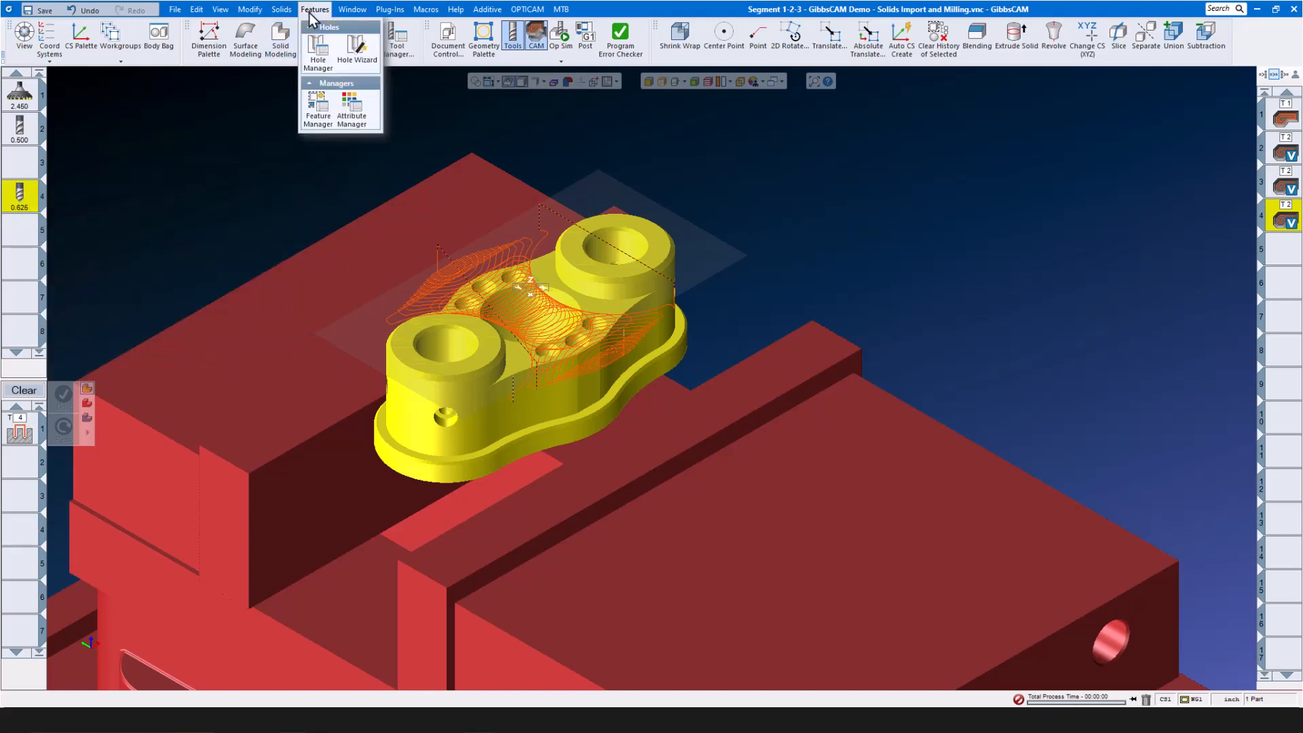
{"action": "left_click", "coordinate": [316, 54]}
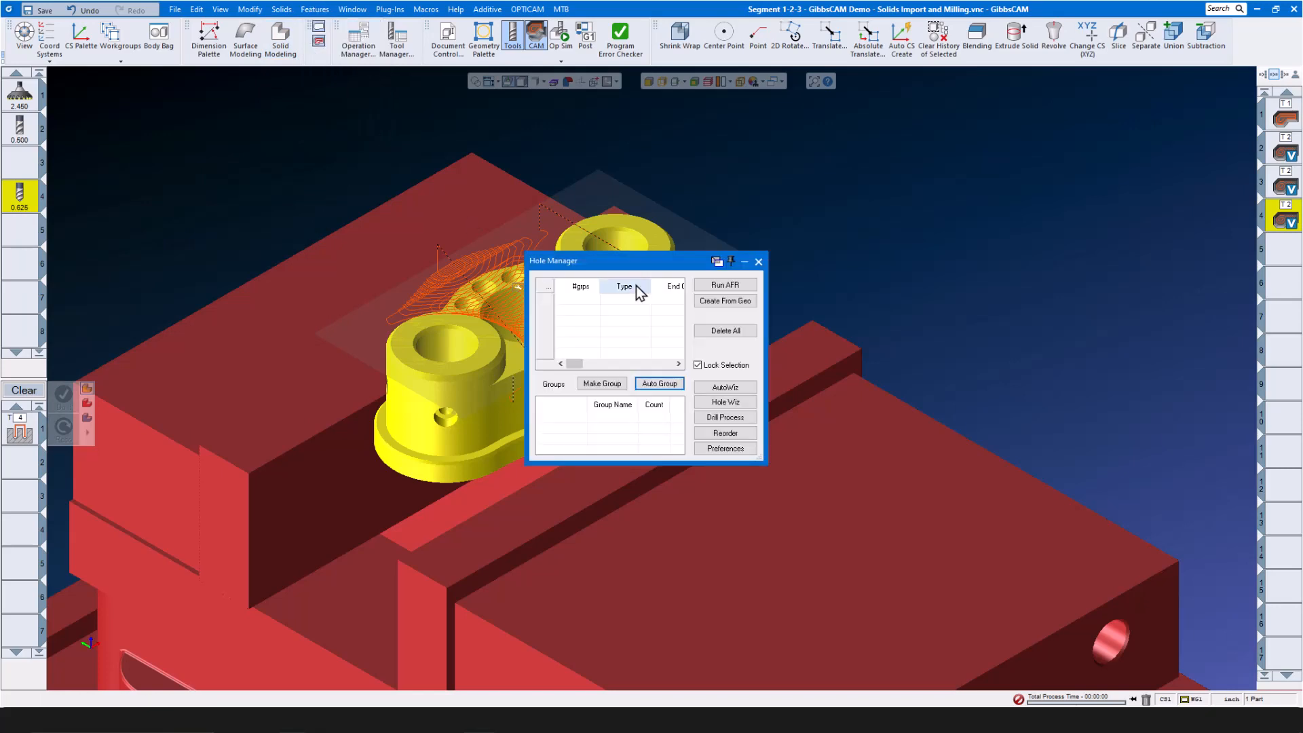
{"action": "left_click", "coordinate": [724, 285]}
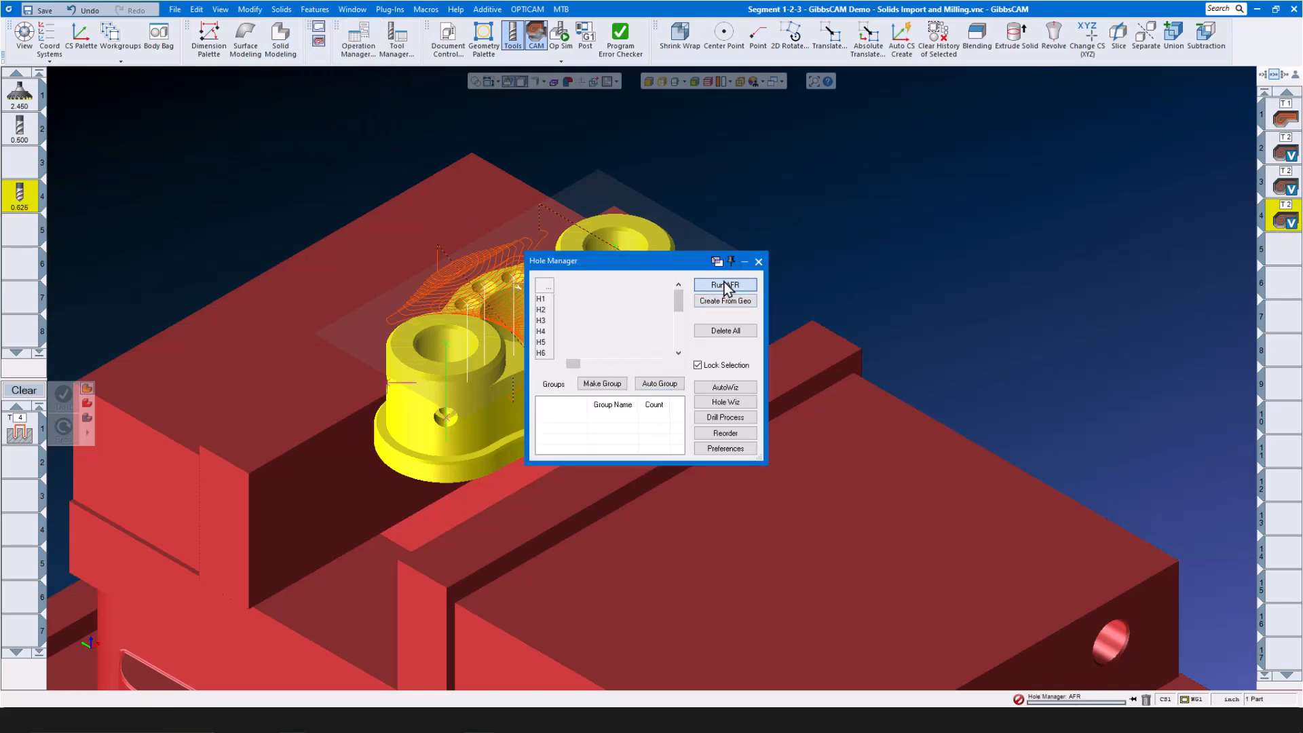
{"action": "left_click", "coordinate": [666, 385]}
{"action": "left_click", "coordinate": [758, 262]}
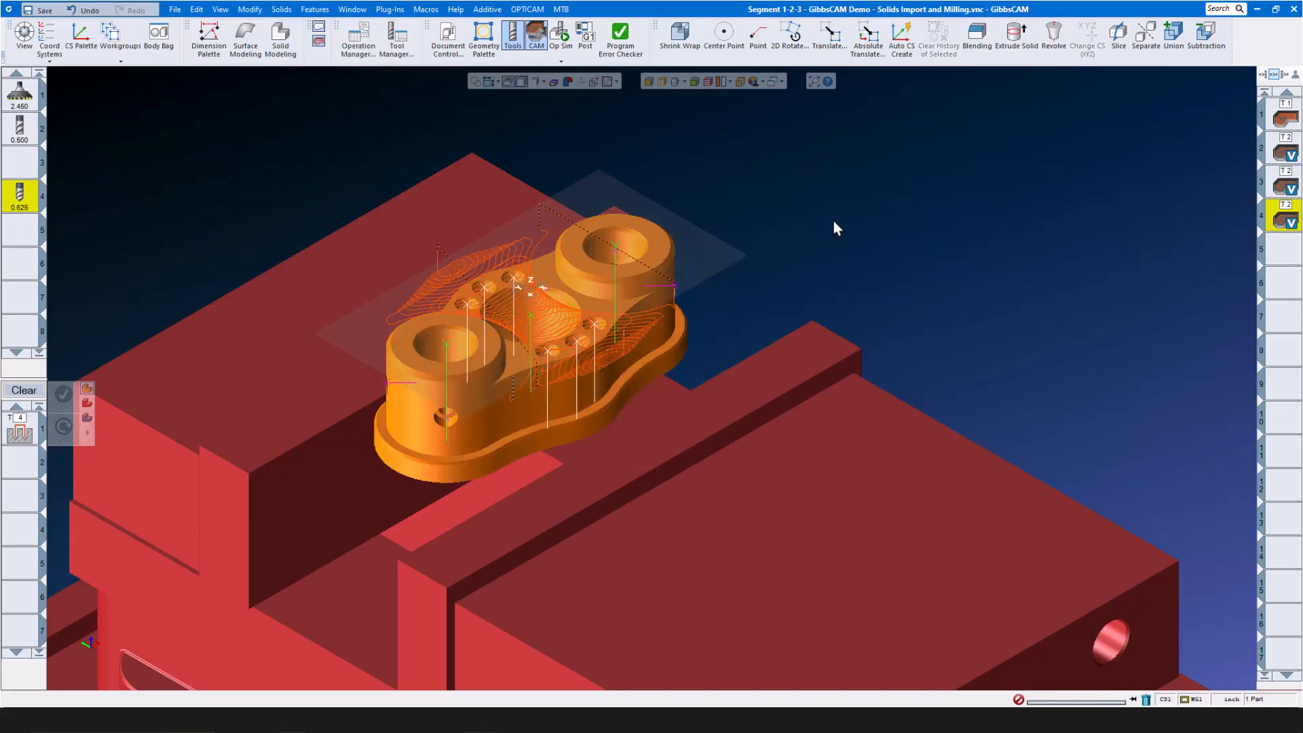
Generate the drilling operation on the two outer boss bores and review the process's hole feature settings.
{"action": "left_click", "coordinate": [618, 251]}
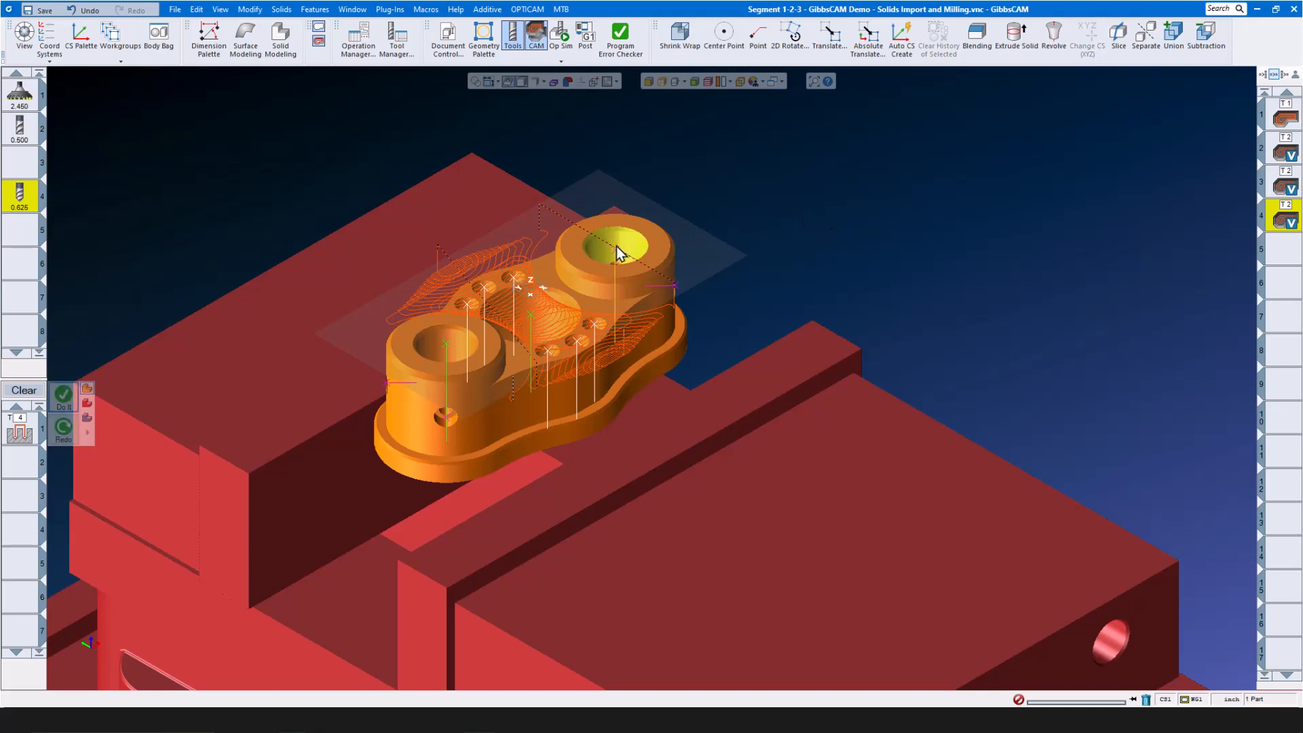
{"action": "left_click", "coordinate": [449, 345], "text": "shift"}
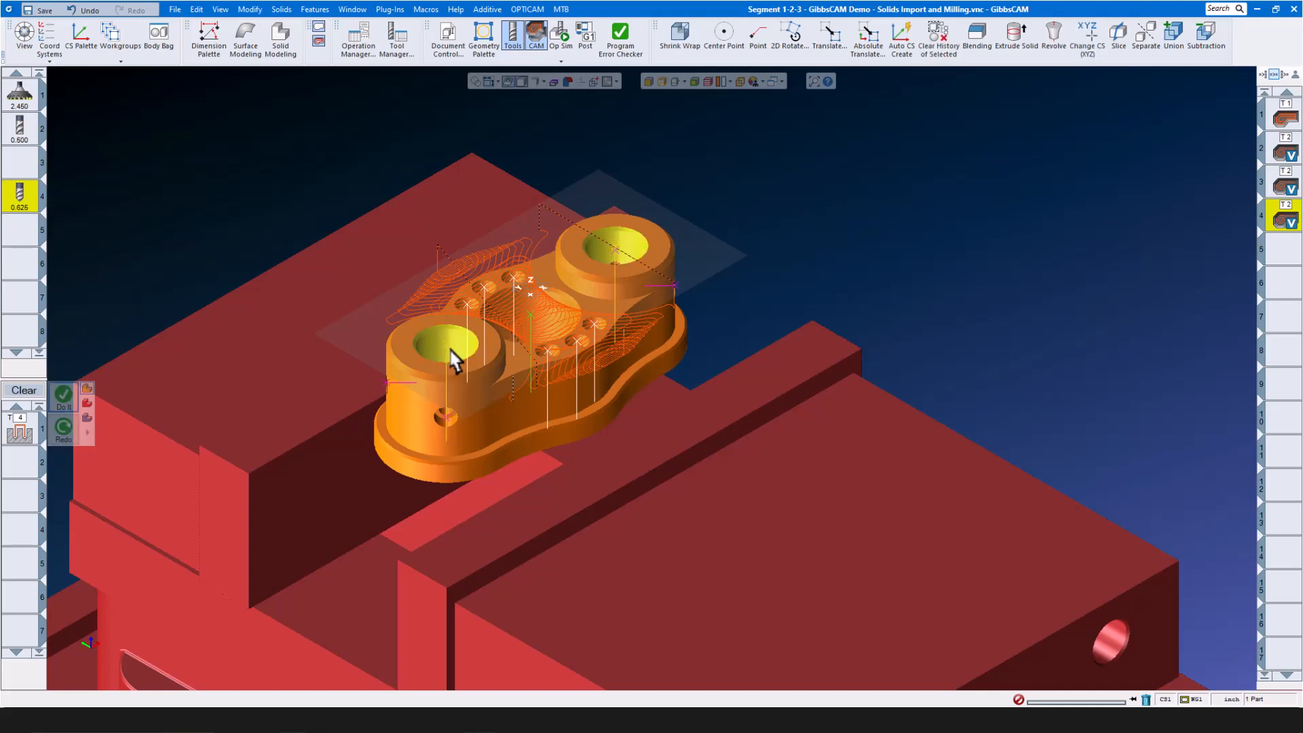
{"action": "left_click", "coordinate": [63, 395]}
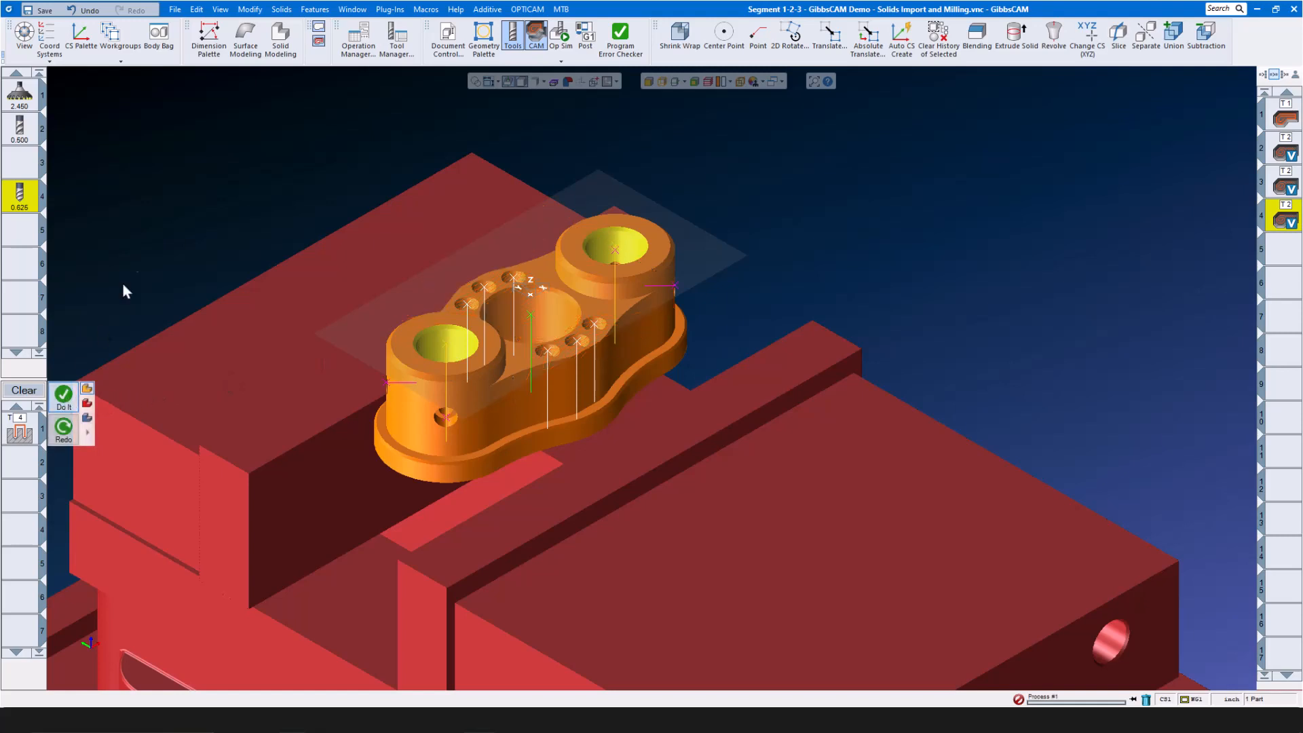
{"action": "double_click", "coordinate": [30, 433]}
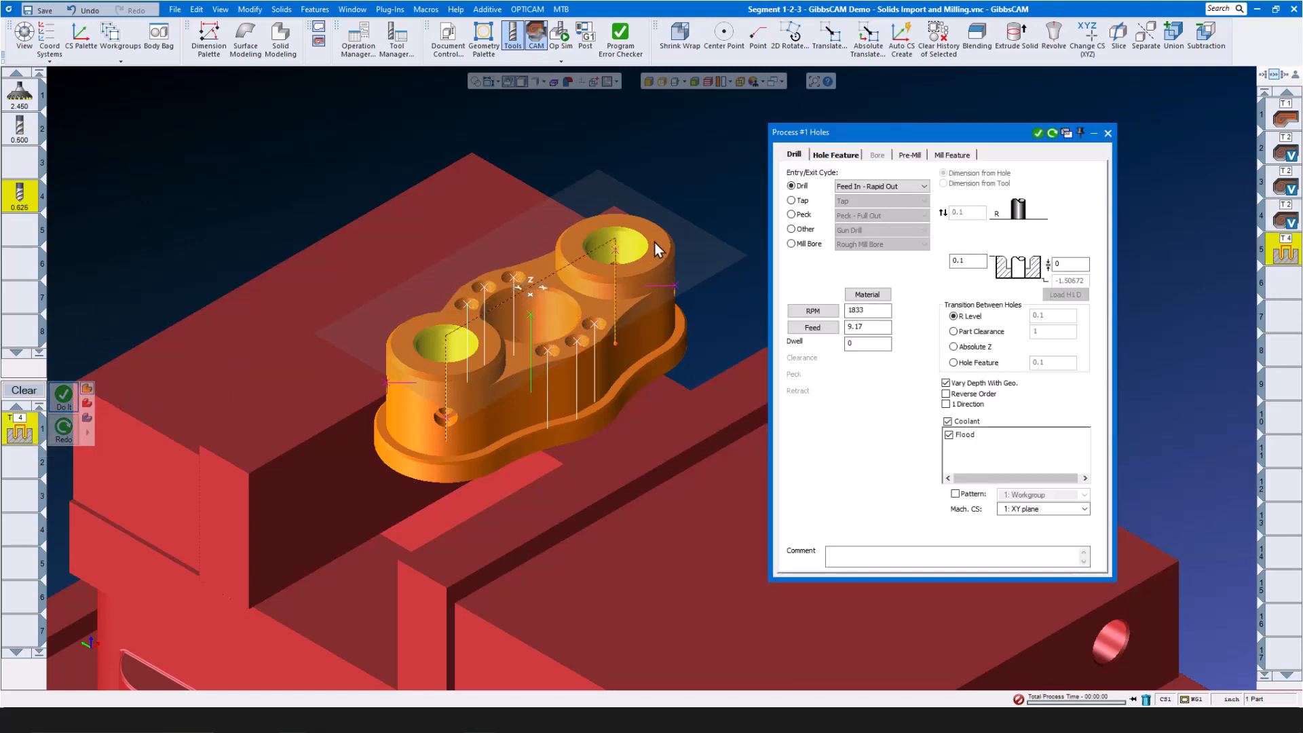
{"action": "left_click", "coordinate": [833, 161]}
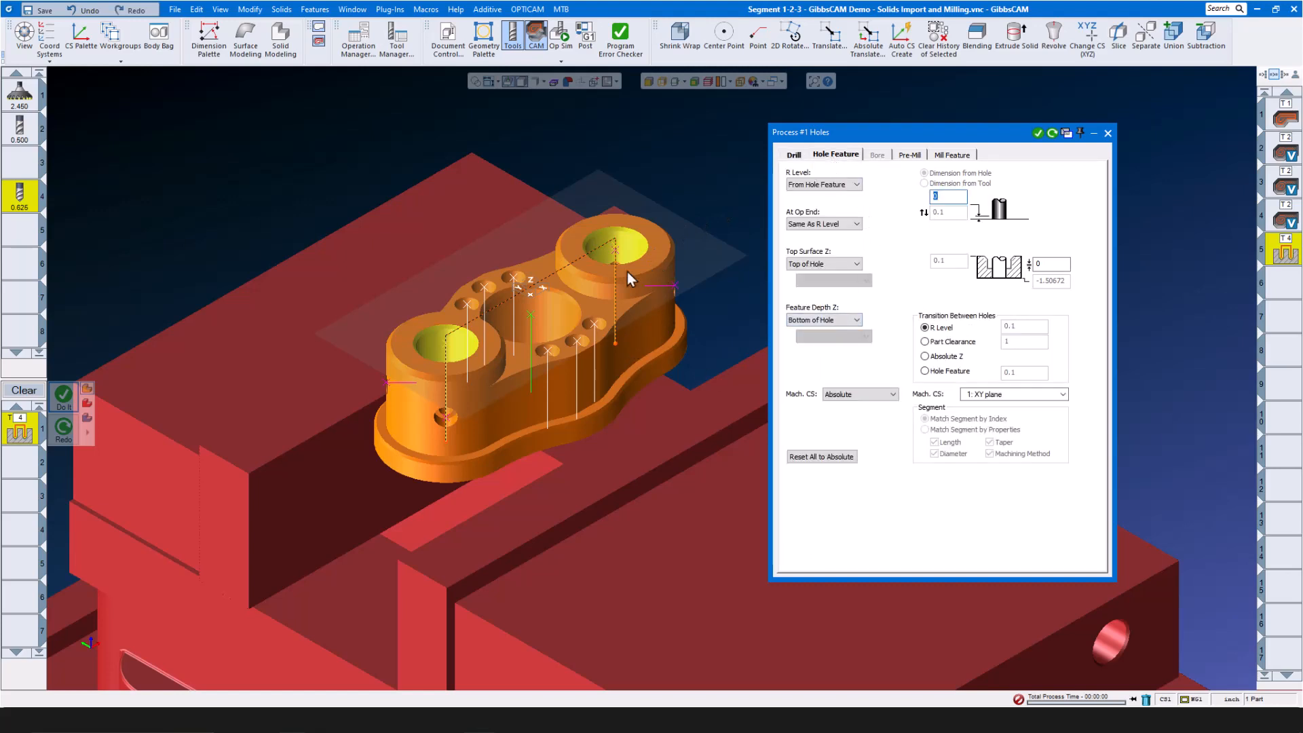
{"action": "left_click", "coordinate": [1108, 133]}
Replace the current process with the saved file 1 Inch Drill.prc2 and generate its drilling operation on the part's large central bore.
{"action": "left_click", "coordinate": [23, 390]}
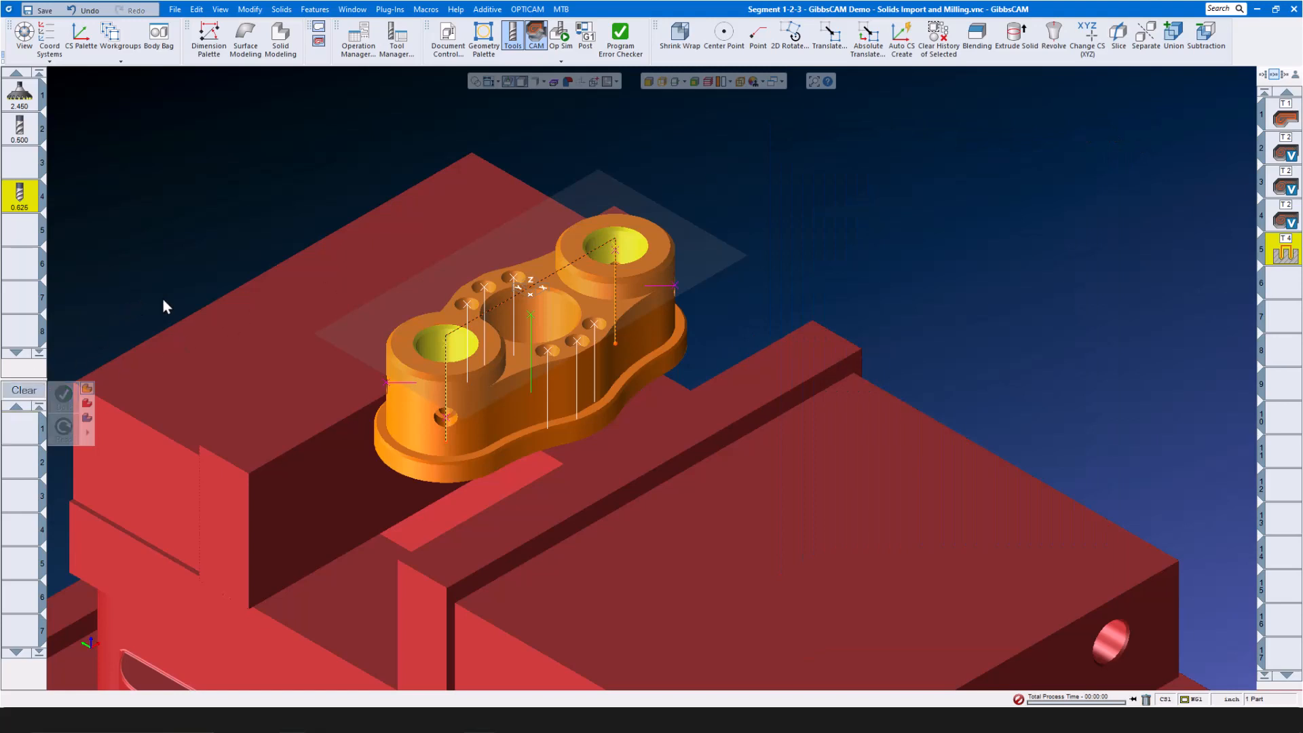
{"action": "right_click", "coordinate": [12, 437]}
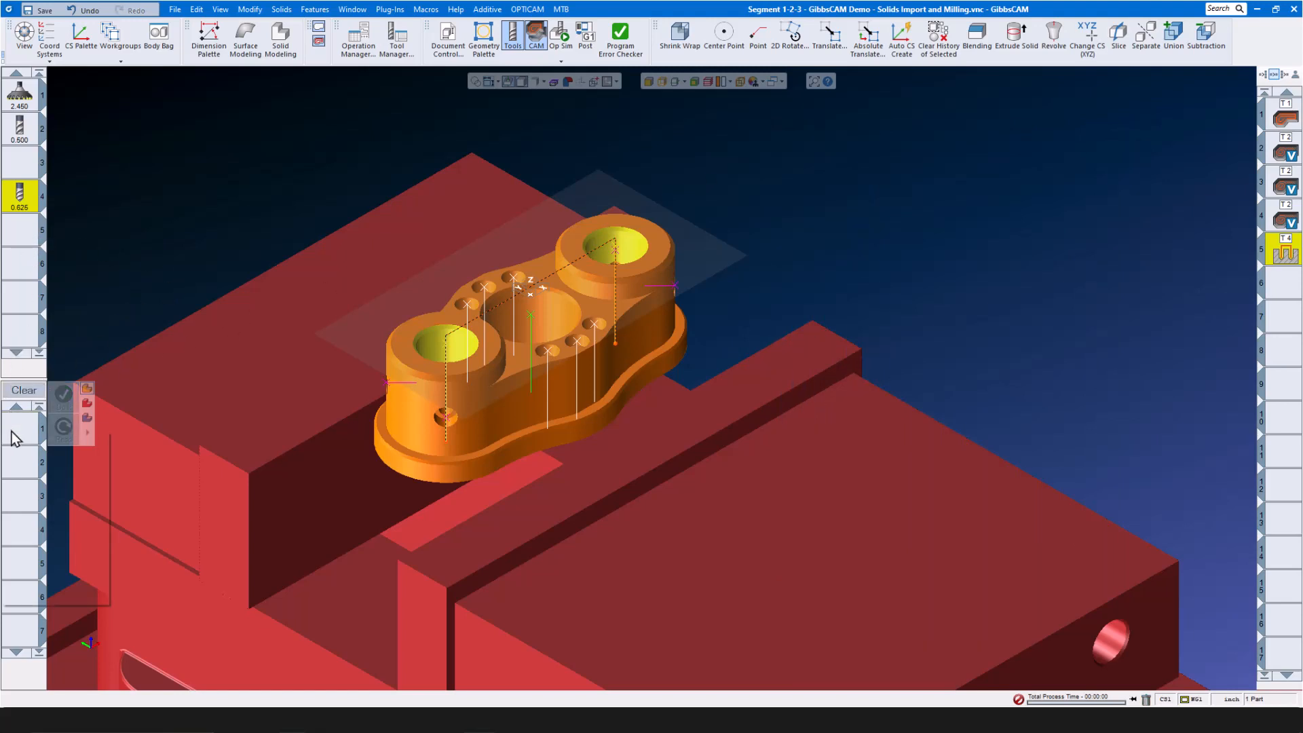
{"action": "mouse_move", "coordinate": [54, 531]}
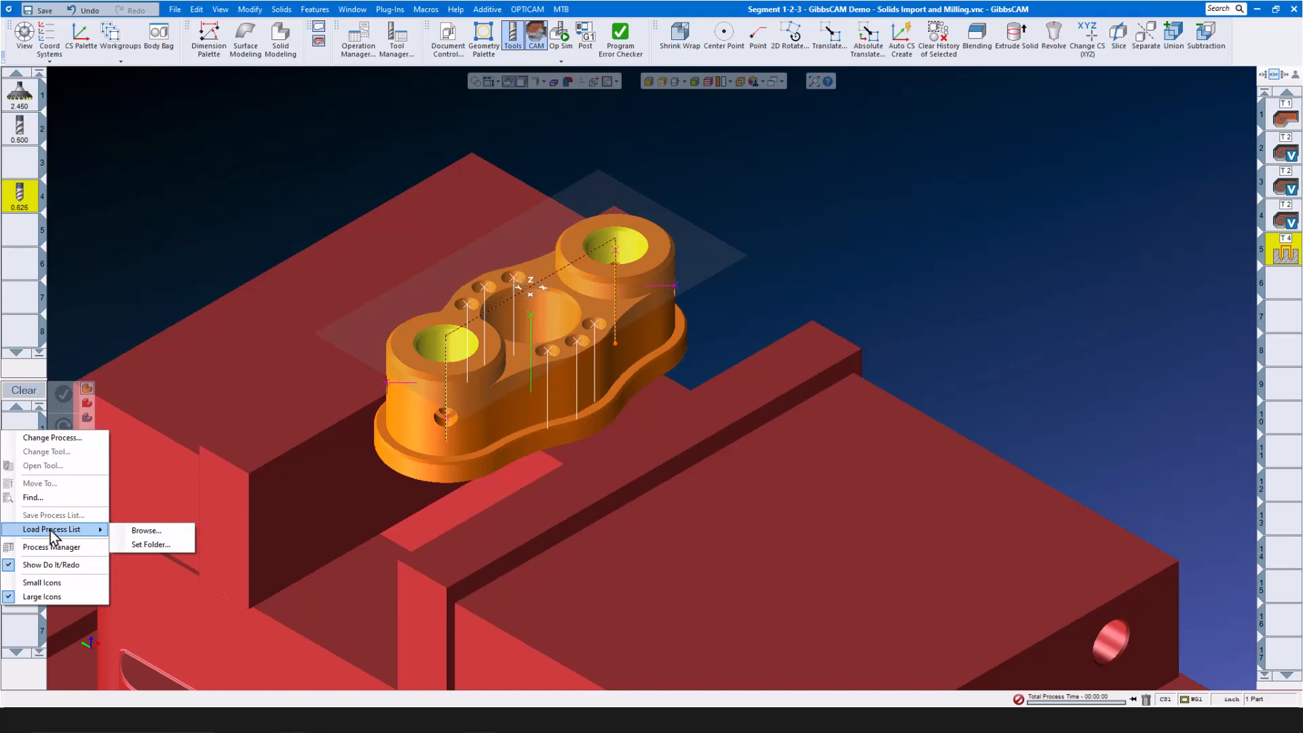
{"action": "left_click", "coordinate": [144, 530]}
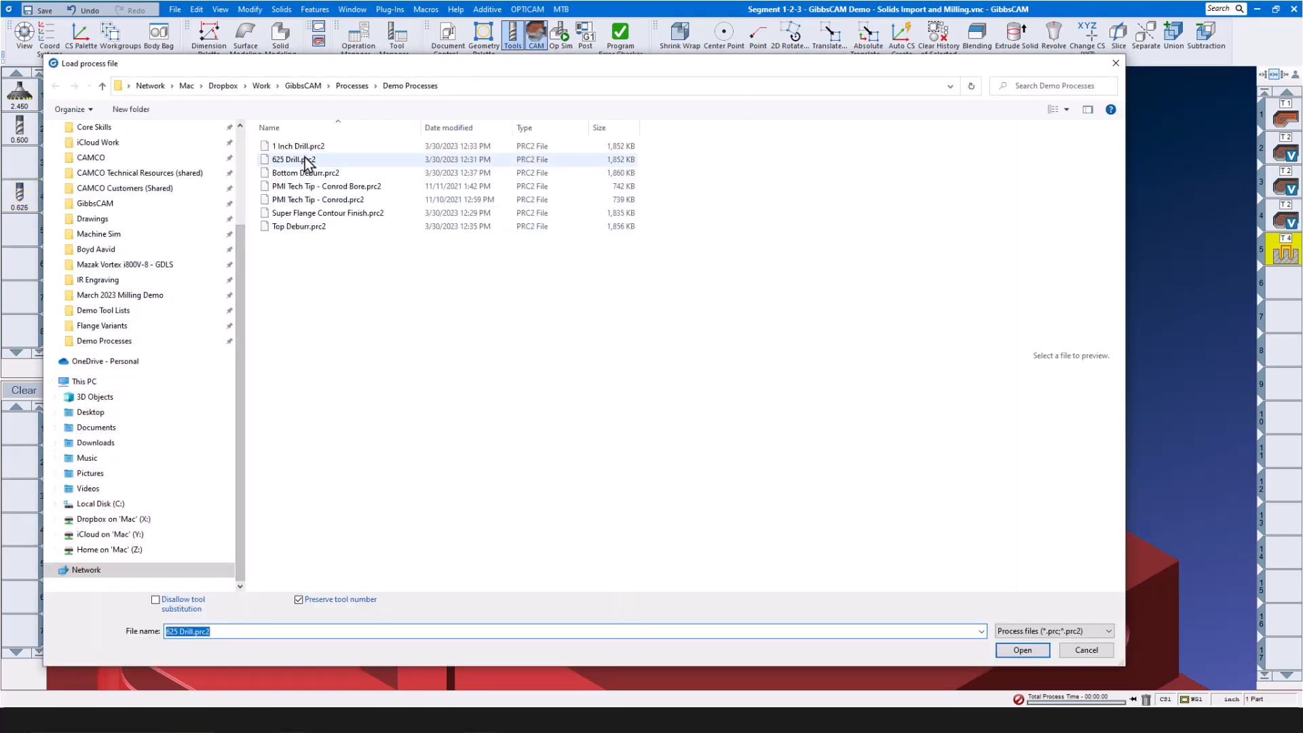
{"action": "left_click", "coordinate": [298, 146]}
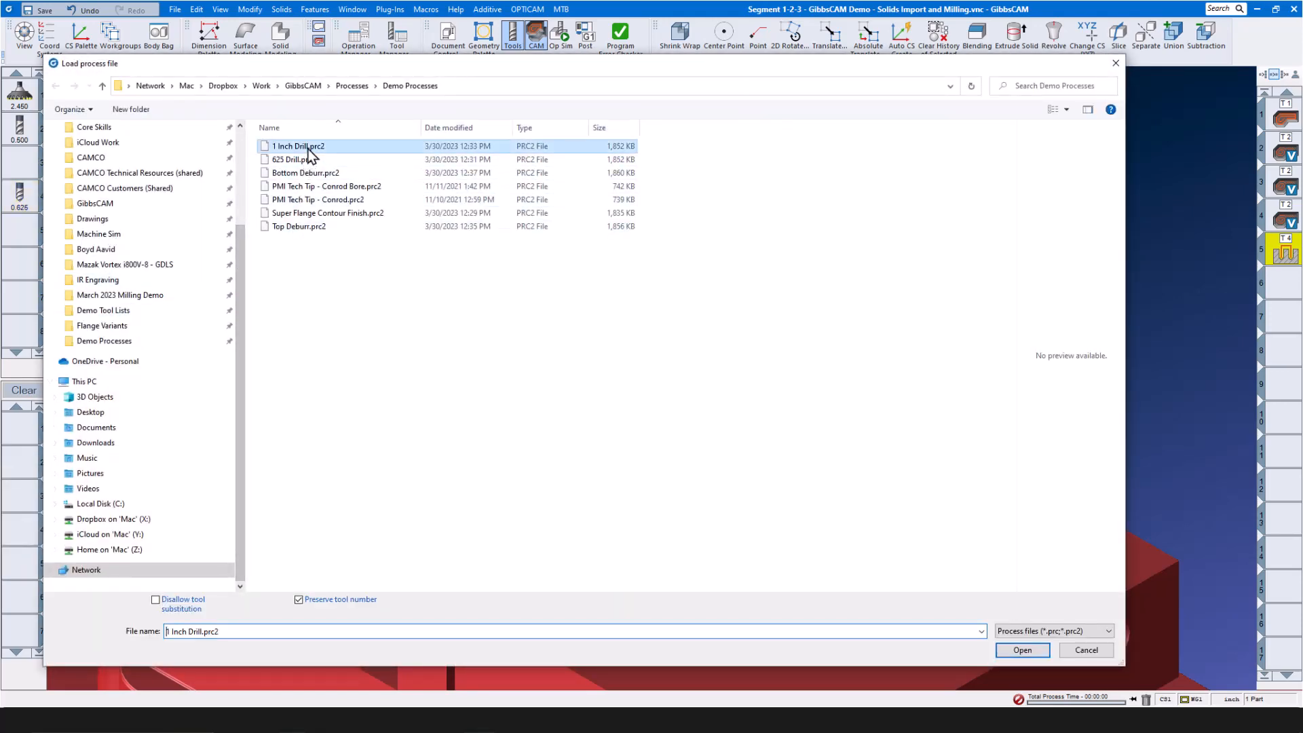
{"action": "left_click", "coordinate": [1022, 650]}
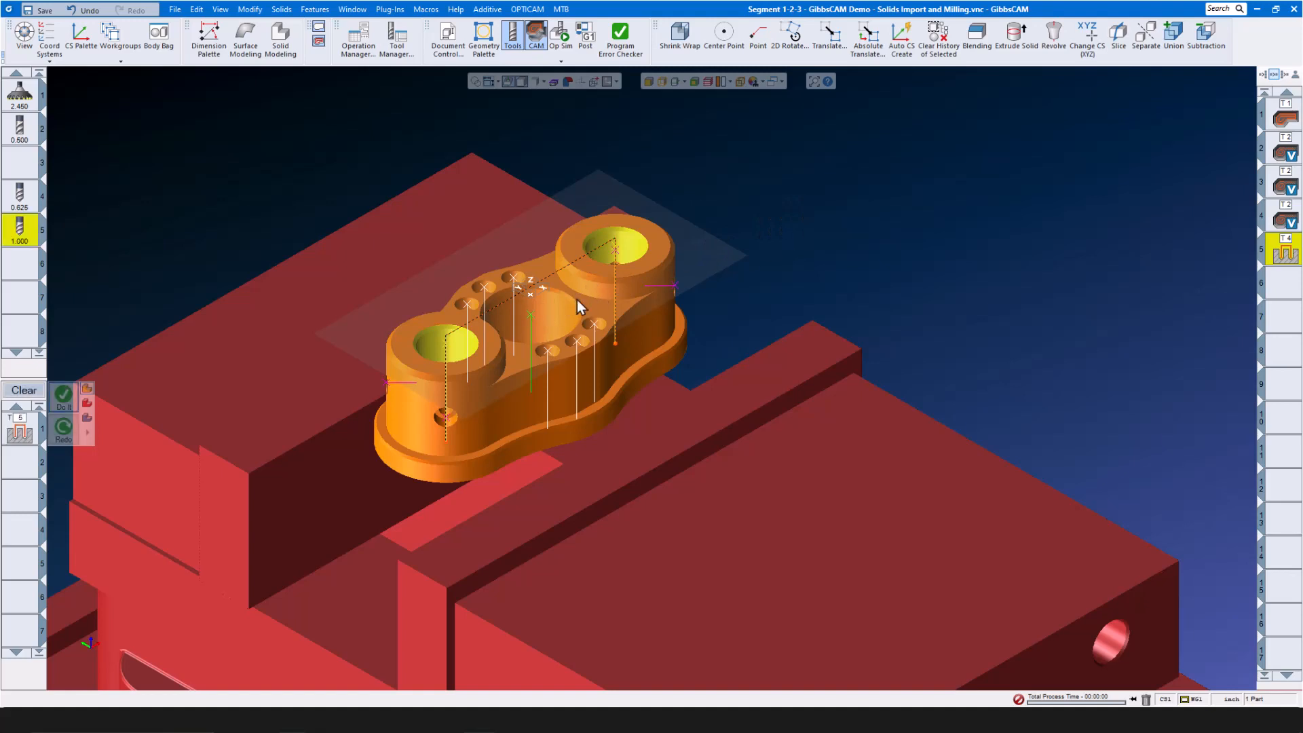
{"action": "left_click", "coordinate": [538, 329]}
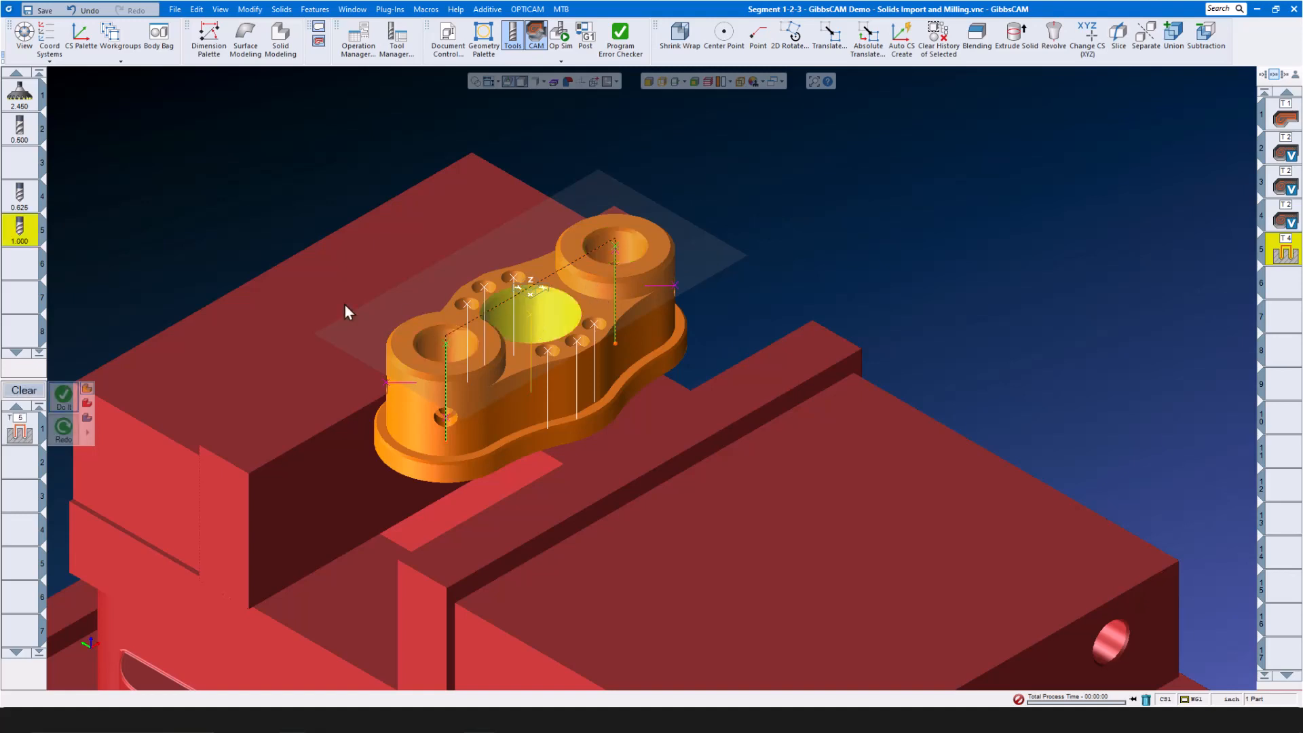
{"action": "left_click", "coordinate": [64, 397]}
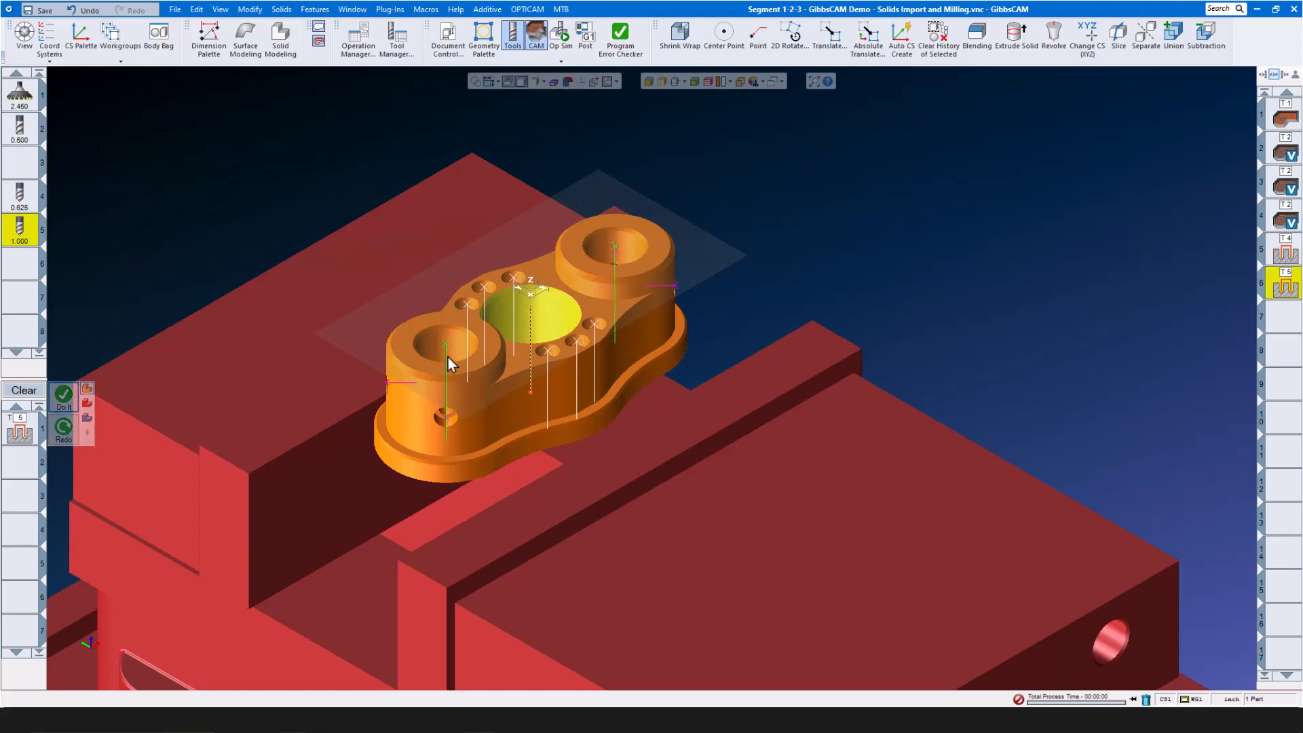
Clear the process list and load the saved process file Super Flange Contour Finish.prc2.
{"action": "left_click", "coordinate": [24, 390]}
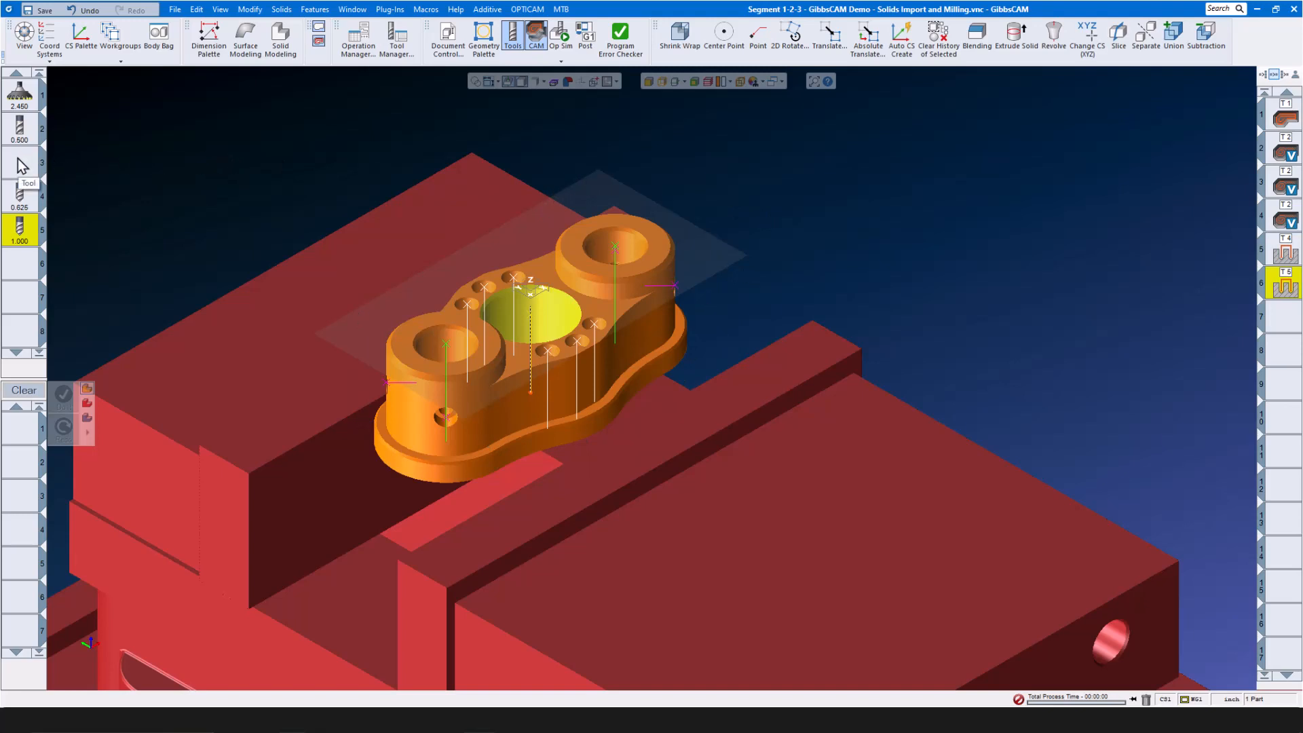
{"action": "right_click", "coordinate": [13, 429]}
{"action": "mouse_move", "coordinate": [47, 529]}
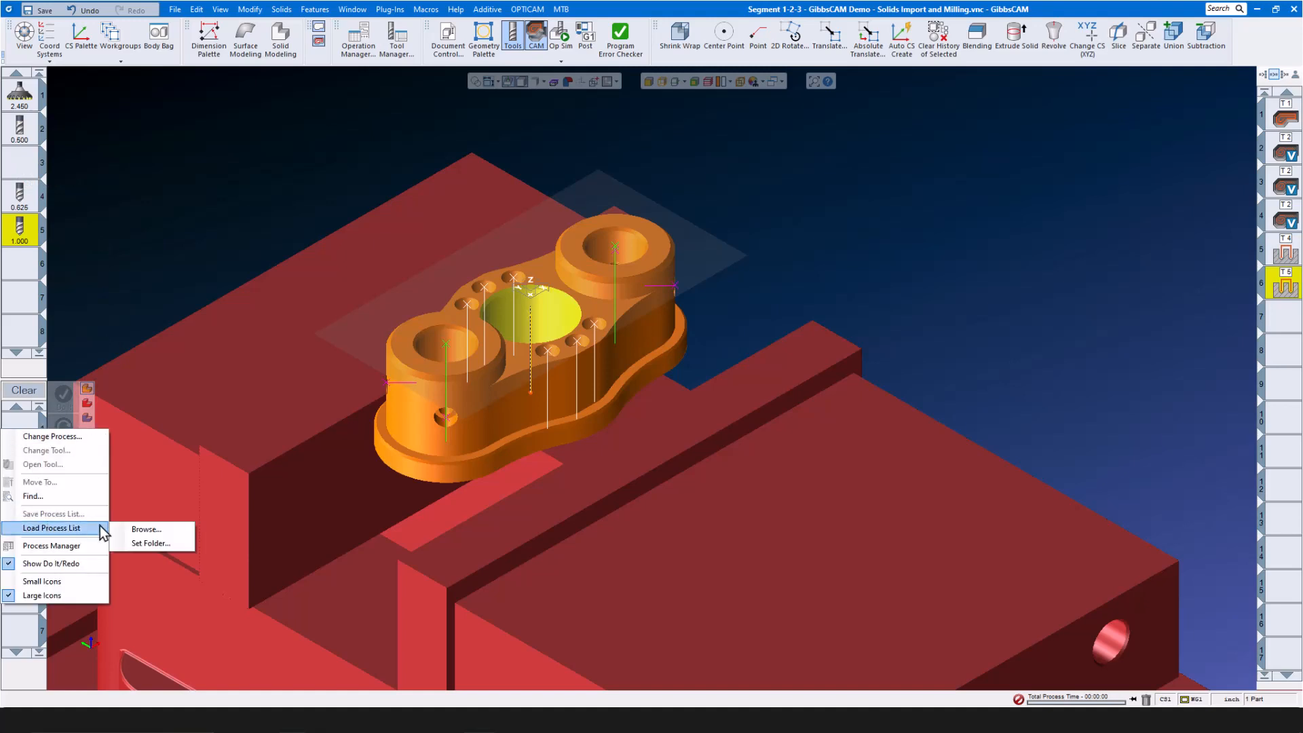
{"action": "left_click", "coordinate": [136, 529]}
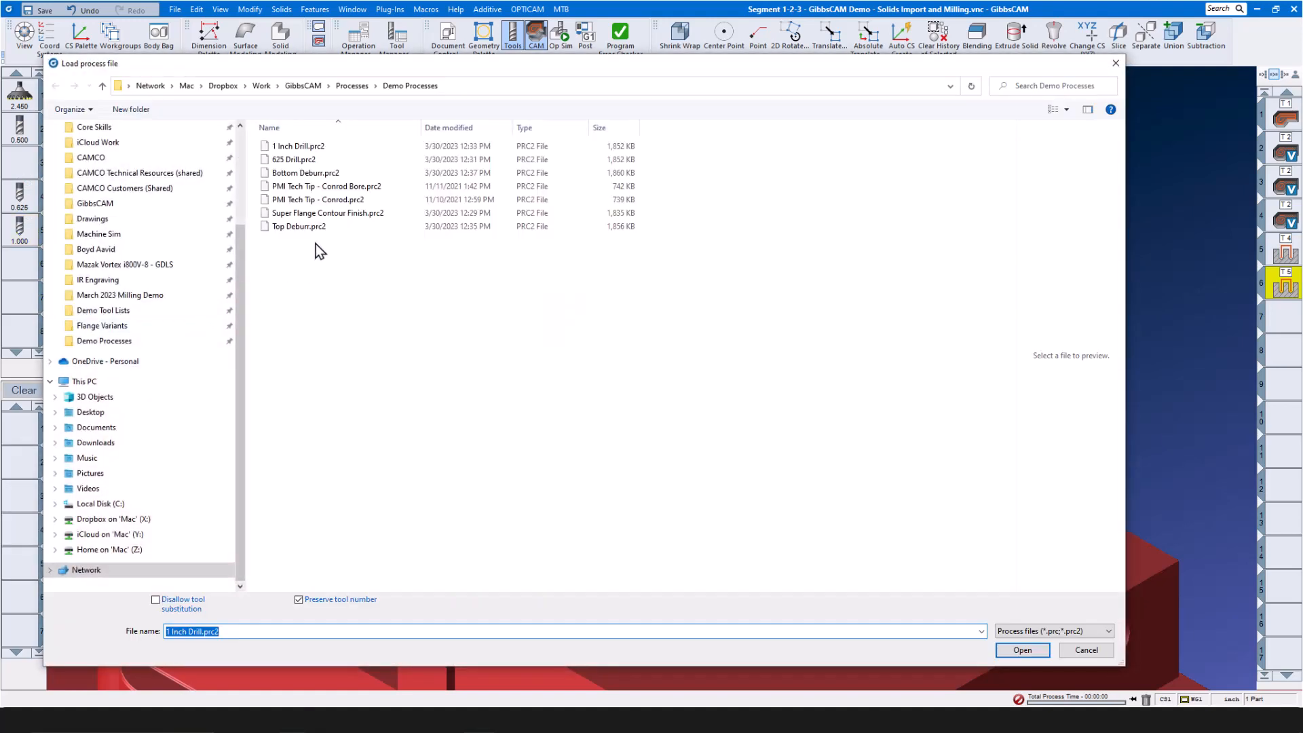
{"action": "left_click", "coordinate": [341, 212]}
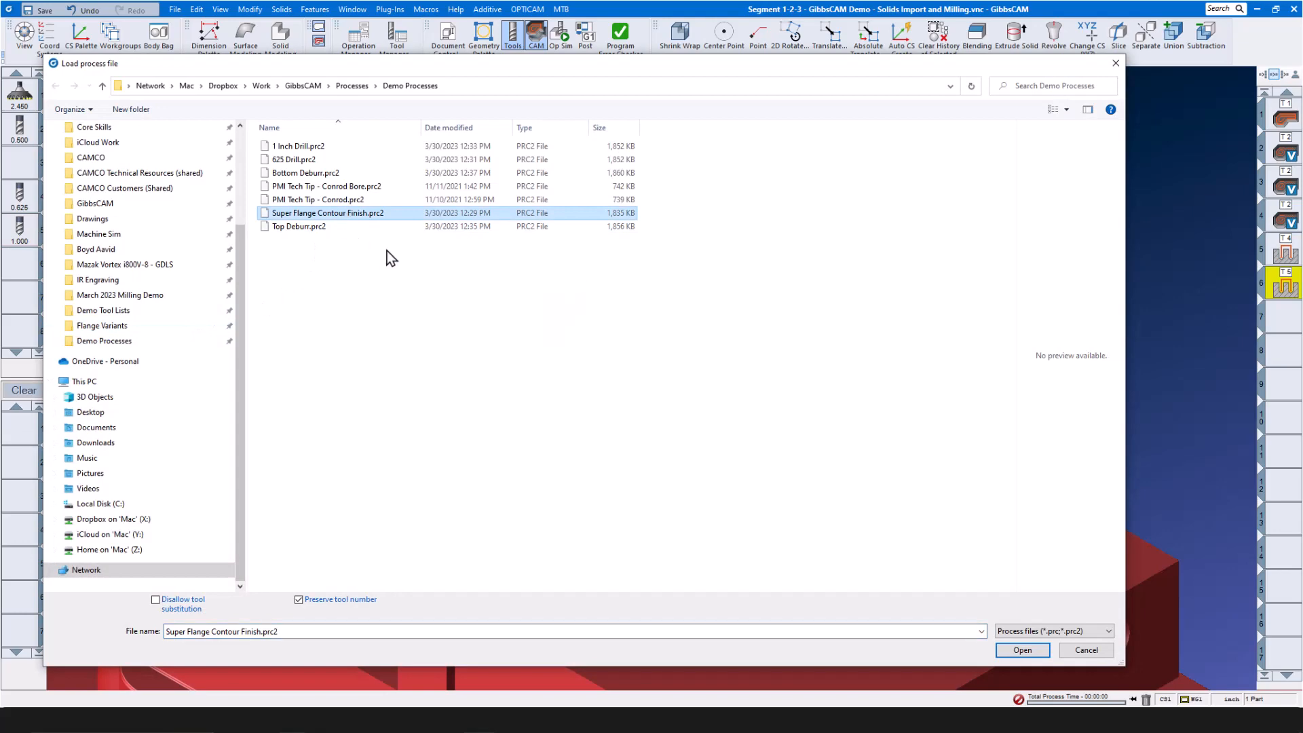
{"action": "left_click", "coordinate": [1037, 653]}
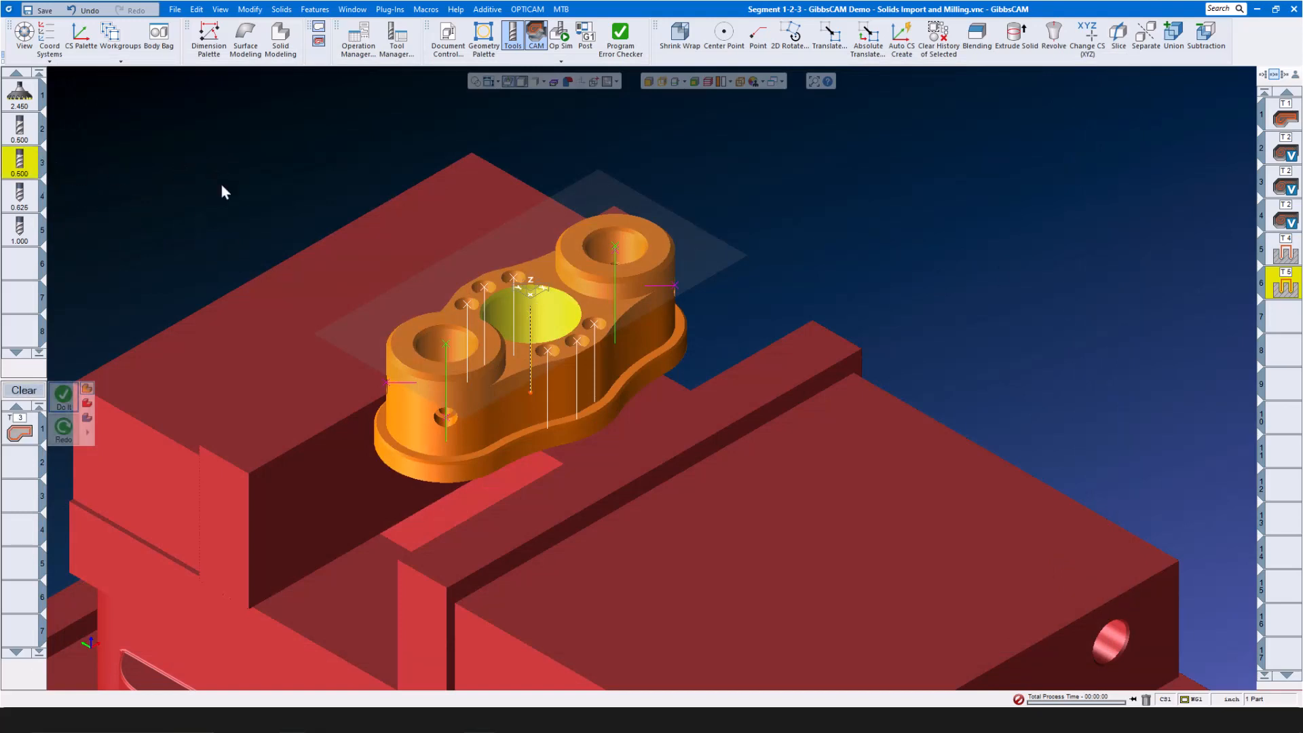
Turn on the profiler at the base flange, select the flange's outer outline and generate the contour operation around it.
{"action": "left_click", "coordinate": [674, 82]}
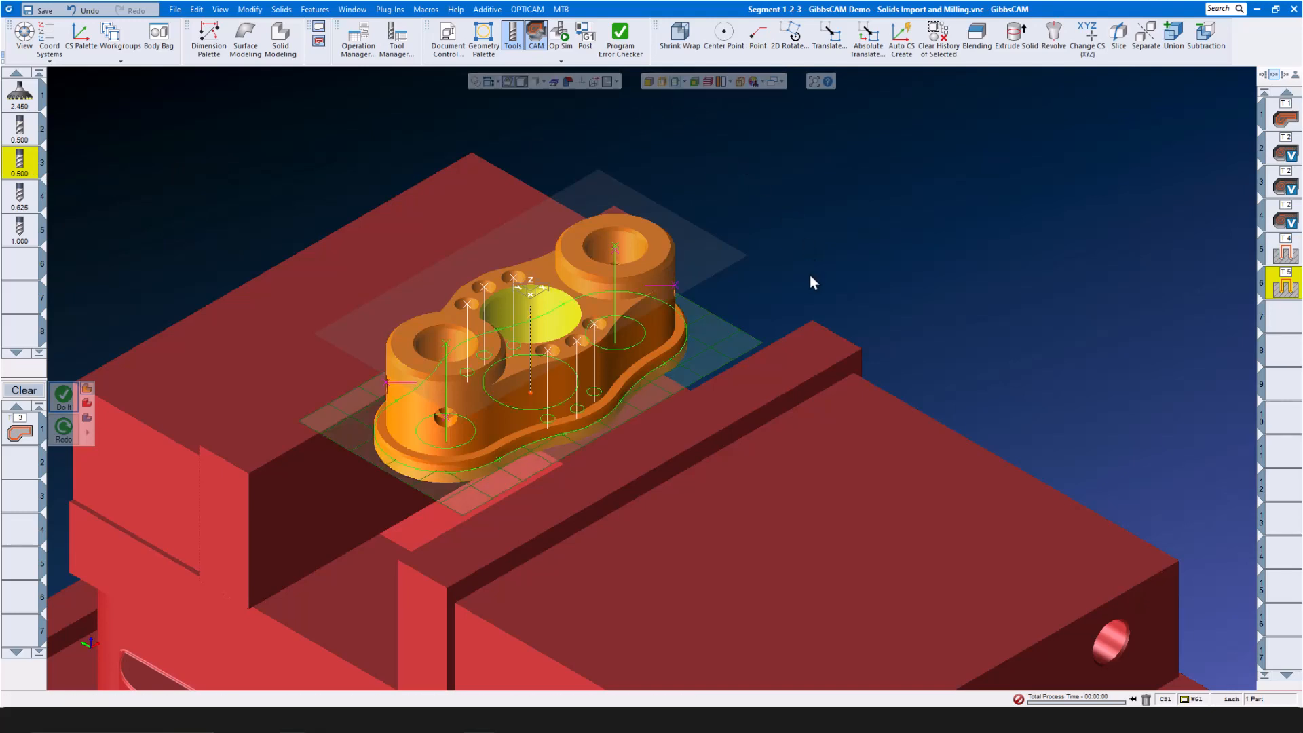
{"action": "mouse_move", "coordinate": [690, 375]}
{"action": "left_mouse_down"}
{"action": "mouse_move", "coordinate": [680, 296]}
{"action": "mouse_move", "coordinate": [691, 295]}
{"action": "mouse_move", "coordinate": [697, 374]}
{"action": "left_mouse_up"}
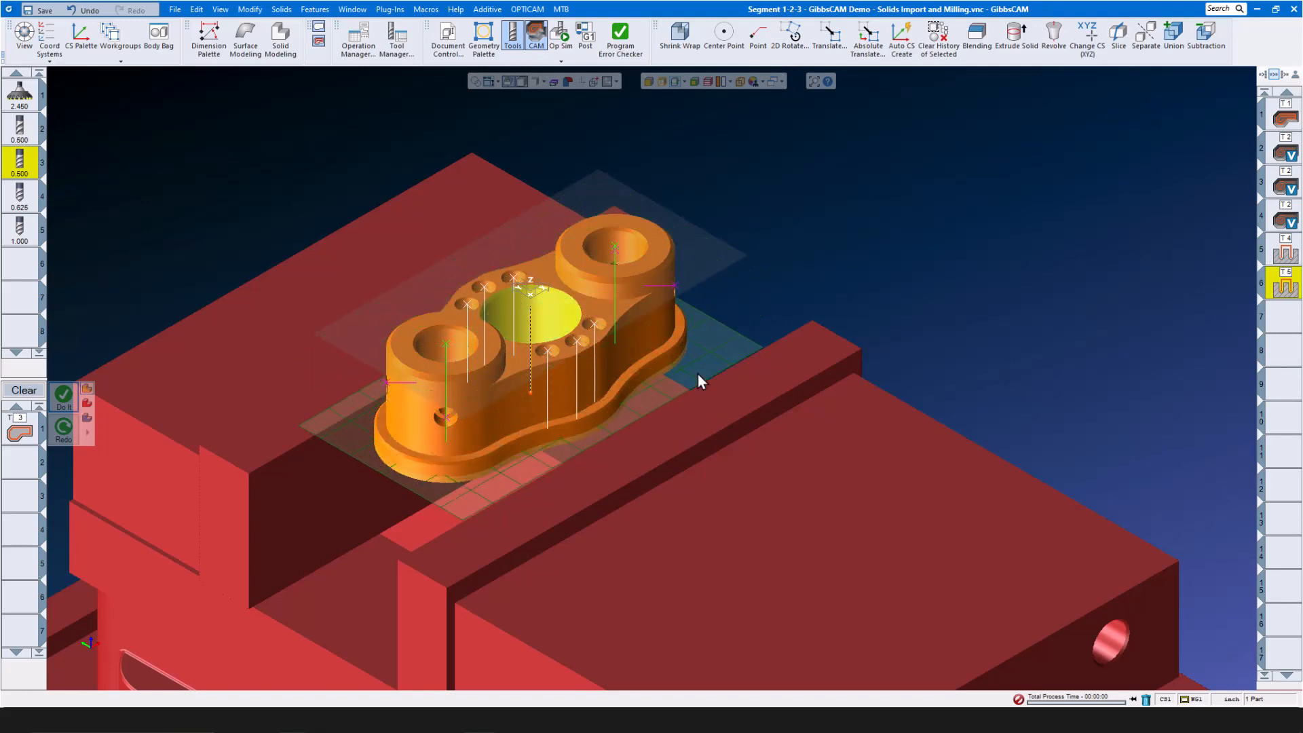
{"action": "left_click", "coordinate": [599, 422]}
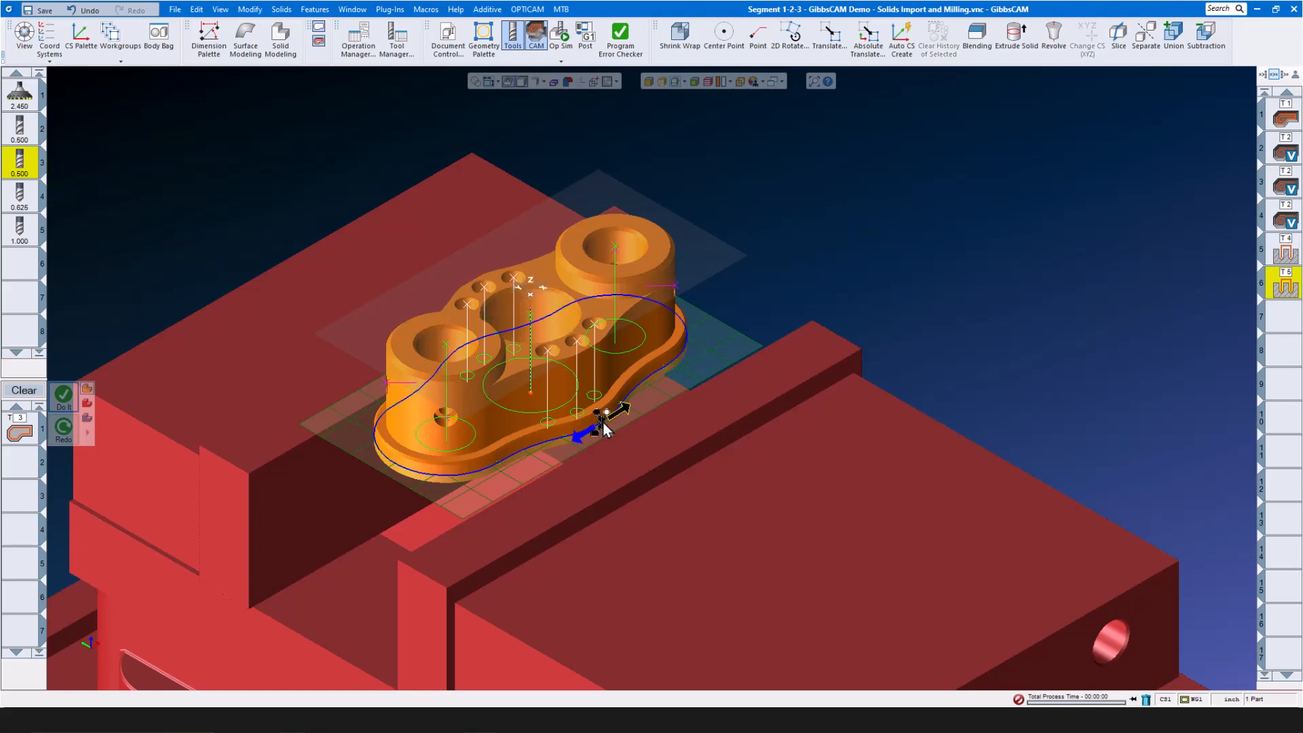
{"action": "right_click", "coordinate": [662, 391]}
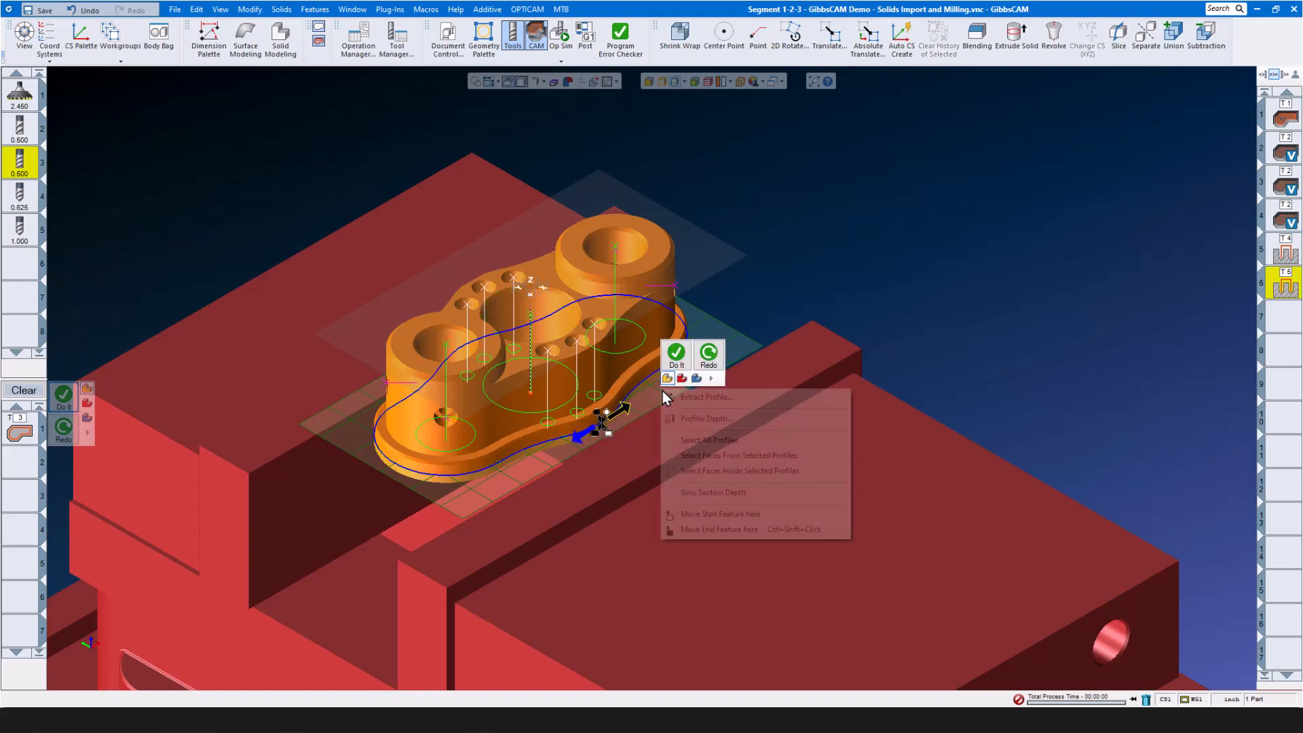
{"action": "left_click", "coordinate": [693, 418]}
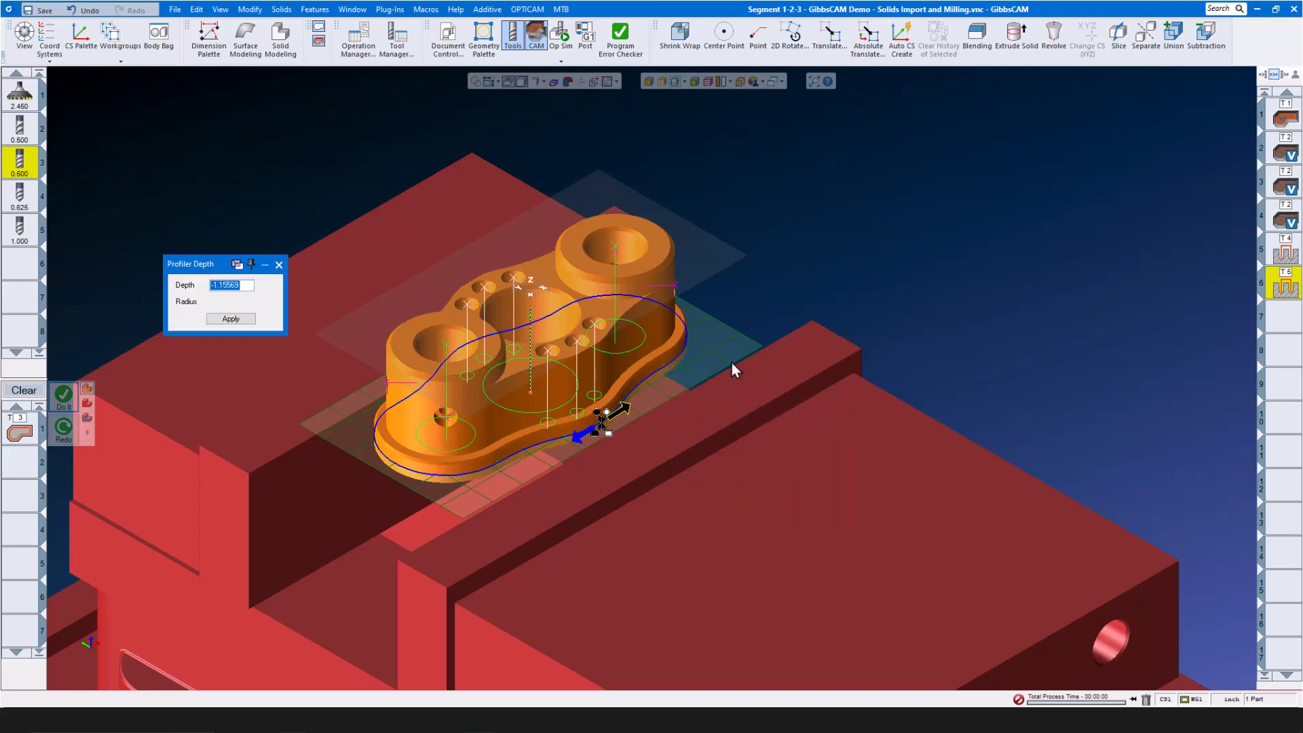
{"action": "left_click", "coordinate": [279, 264]}
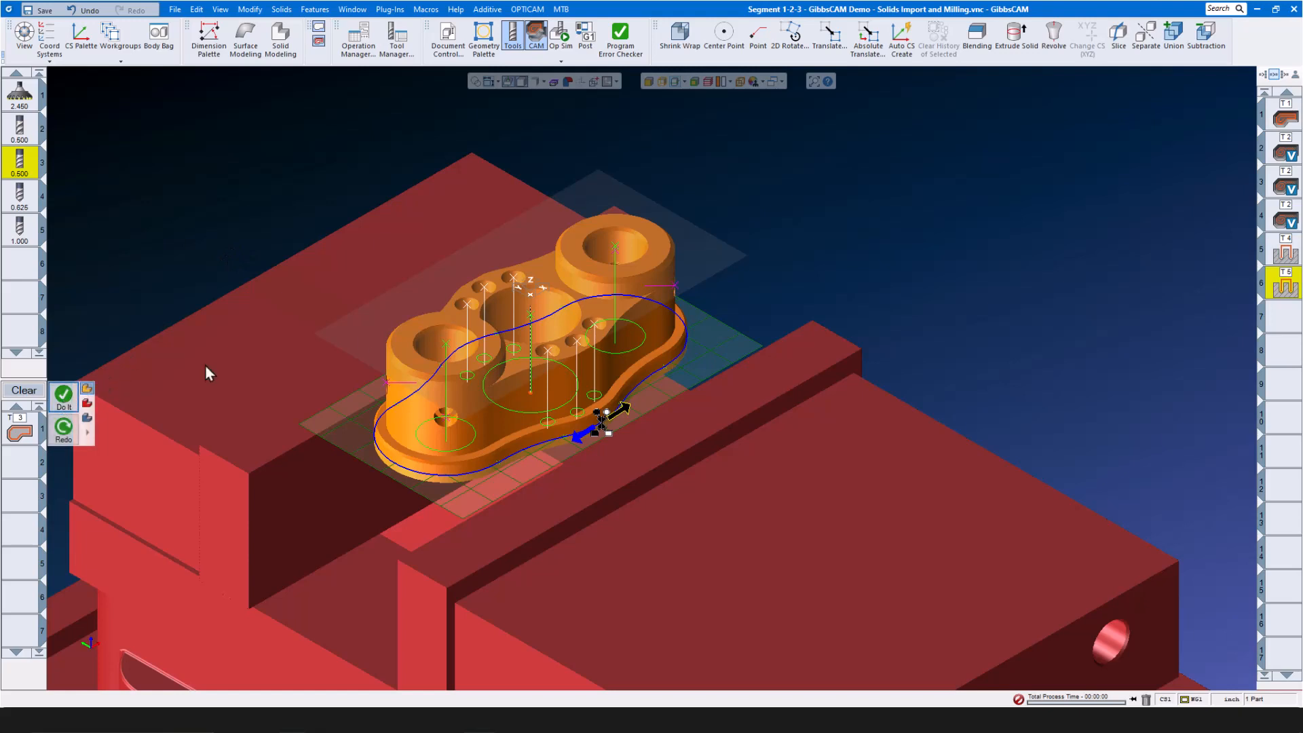
{"action": "left_click", "coordinate": [976, 248]}
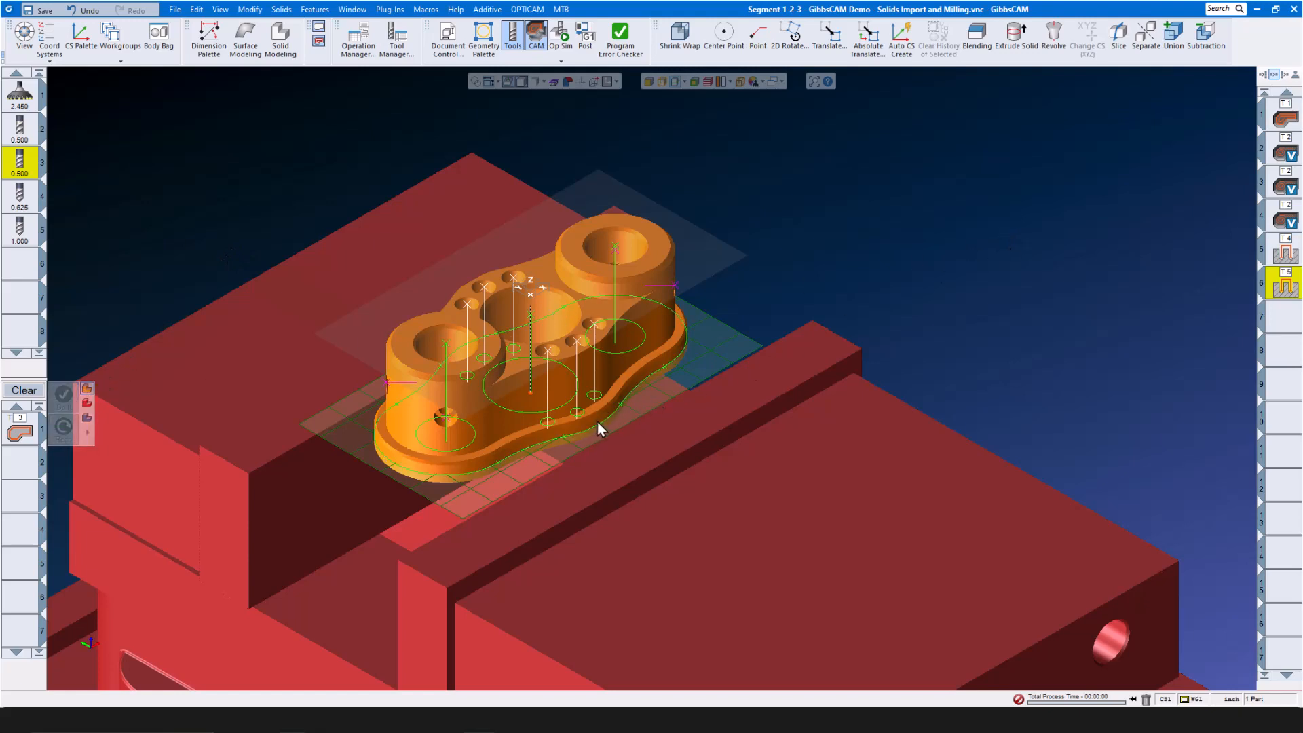
{"action": "left_click", "coordinate": [597, 422]}
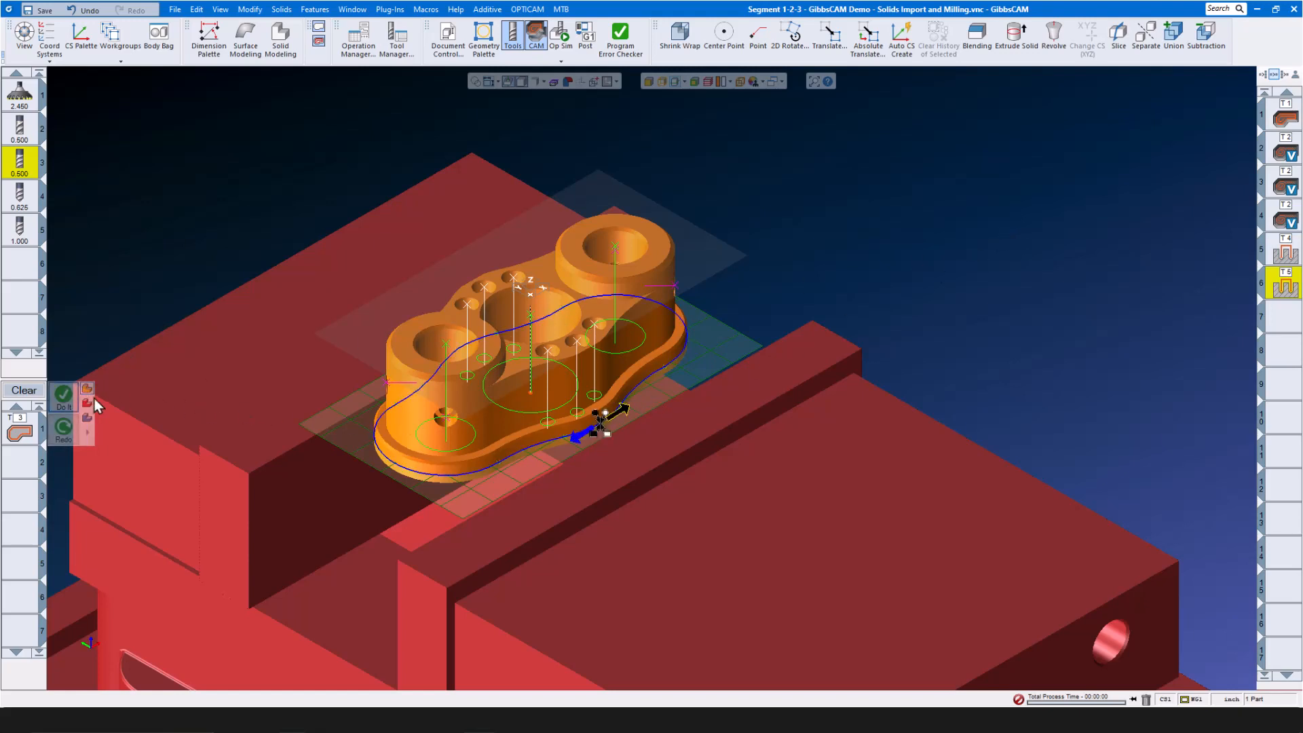
{"action": "left_click", "coordinate": [68, 397]}
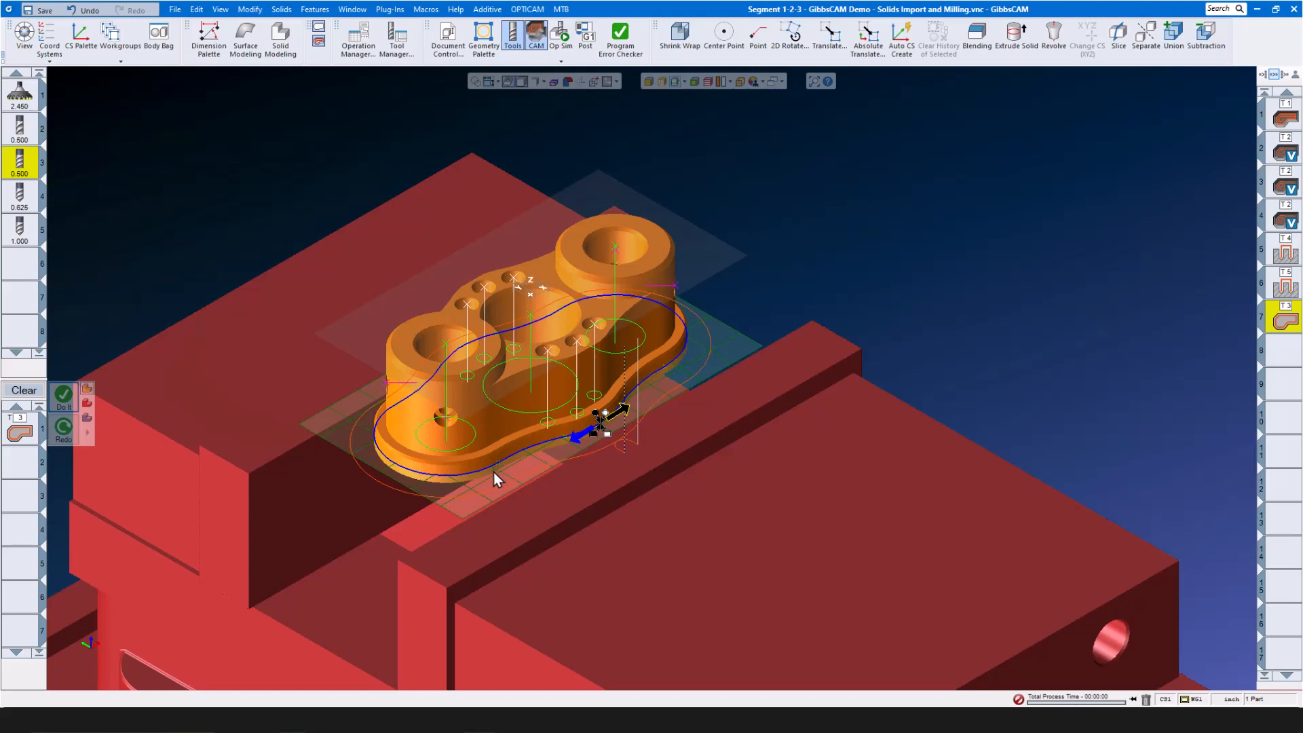
Select the outline of the body wall above the flange with the profiler and generate a contour operation with final depth -1.
{"action": "left_click", "coordinate": [487, 500]}
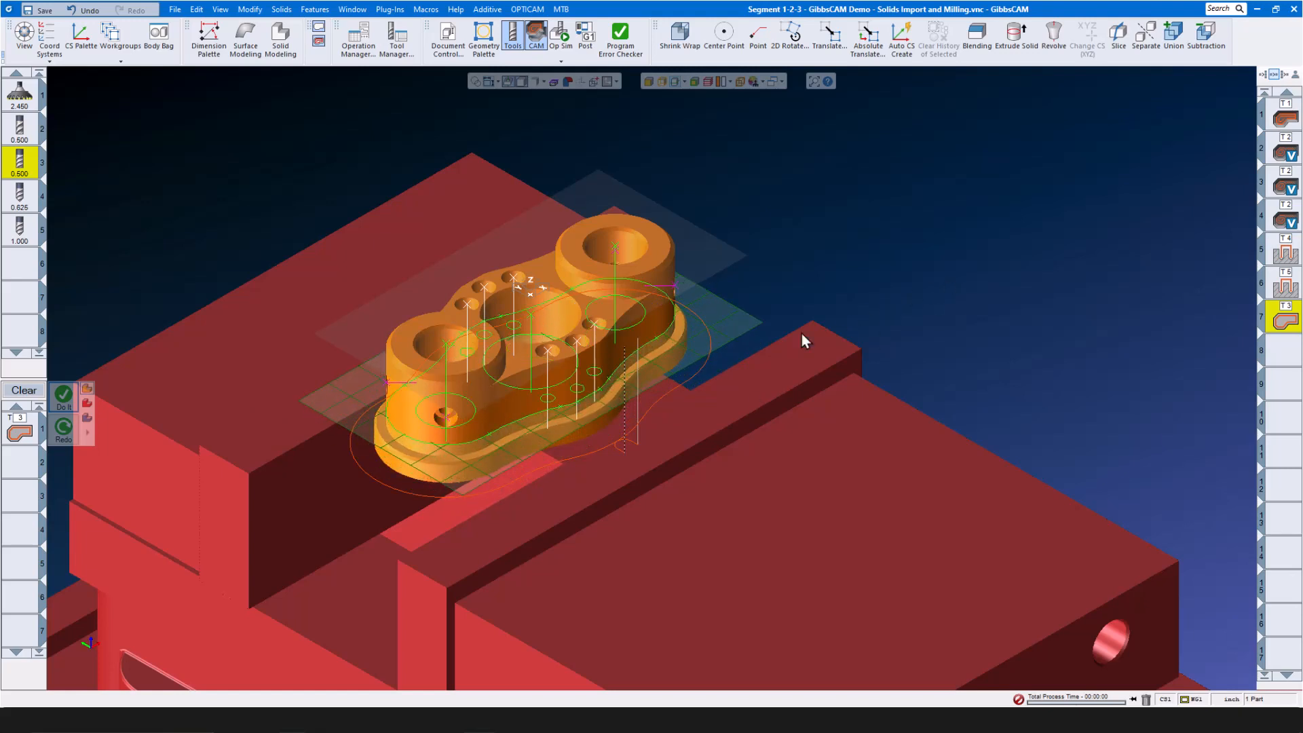
{"action": "left_click", "coordinate": [588, 396]}
{"action": "scroll", "coordinate": [592, 414], "scroll_direction": "up", "scroll_amount": 4}
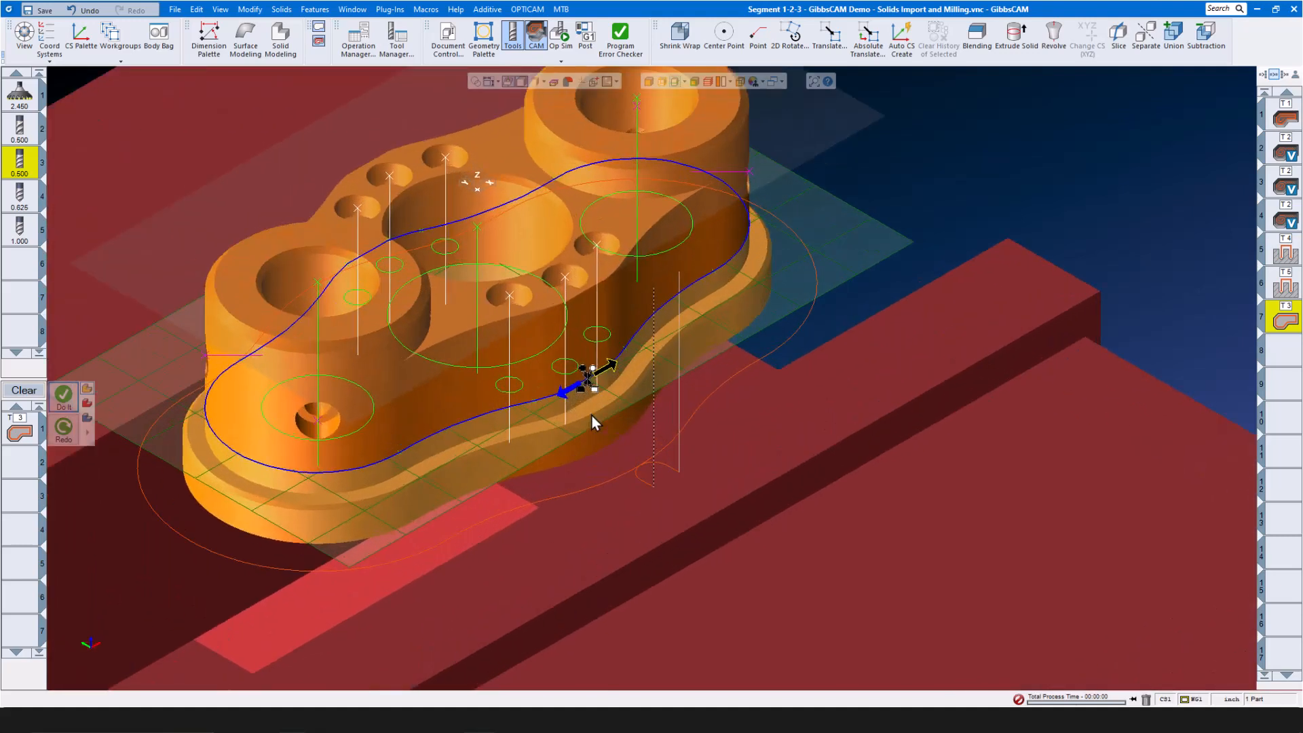
{"action": "scroll", "coordinate": [592, 415], "scroll_direction": "up", "scroll_amount": 3}
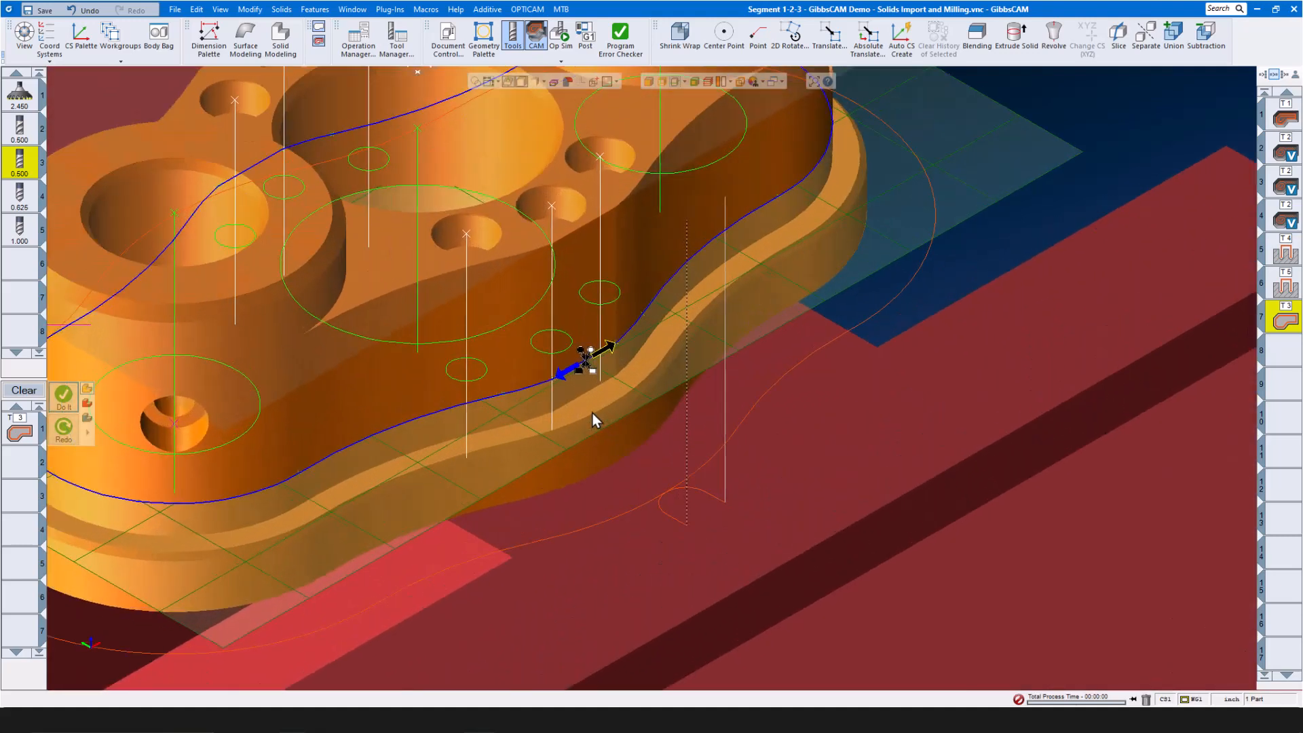
{"action": "left_click", "coordinate": [33, 438]}
{"action": "double_click", "coordinate": [34, 440]}
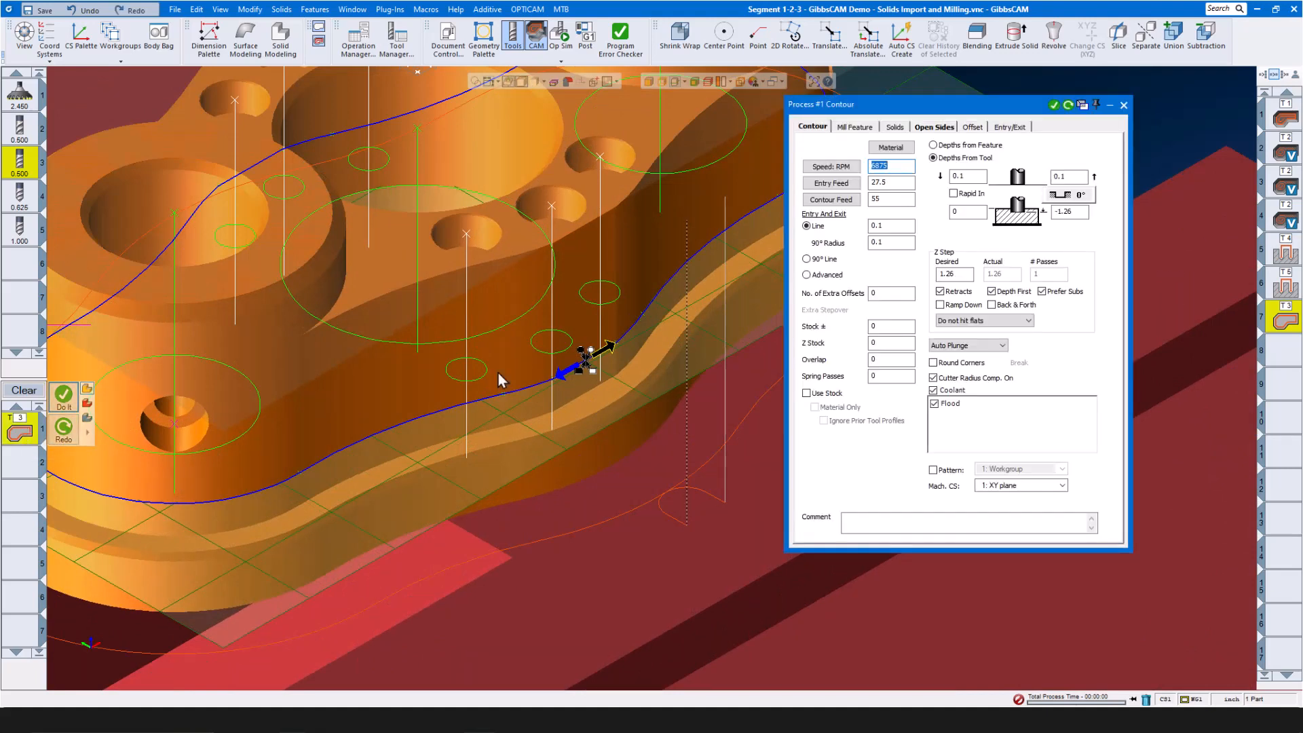
{"action": "double_click", "coordinate": [1072, 213]}
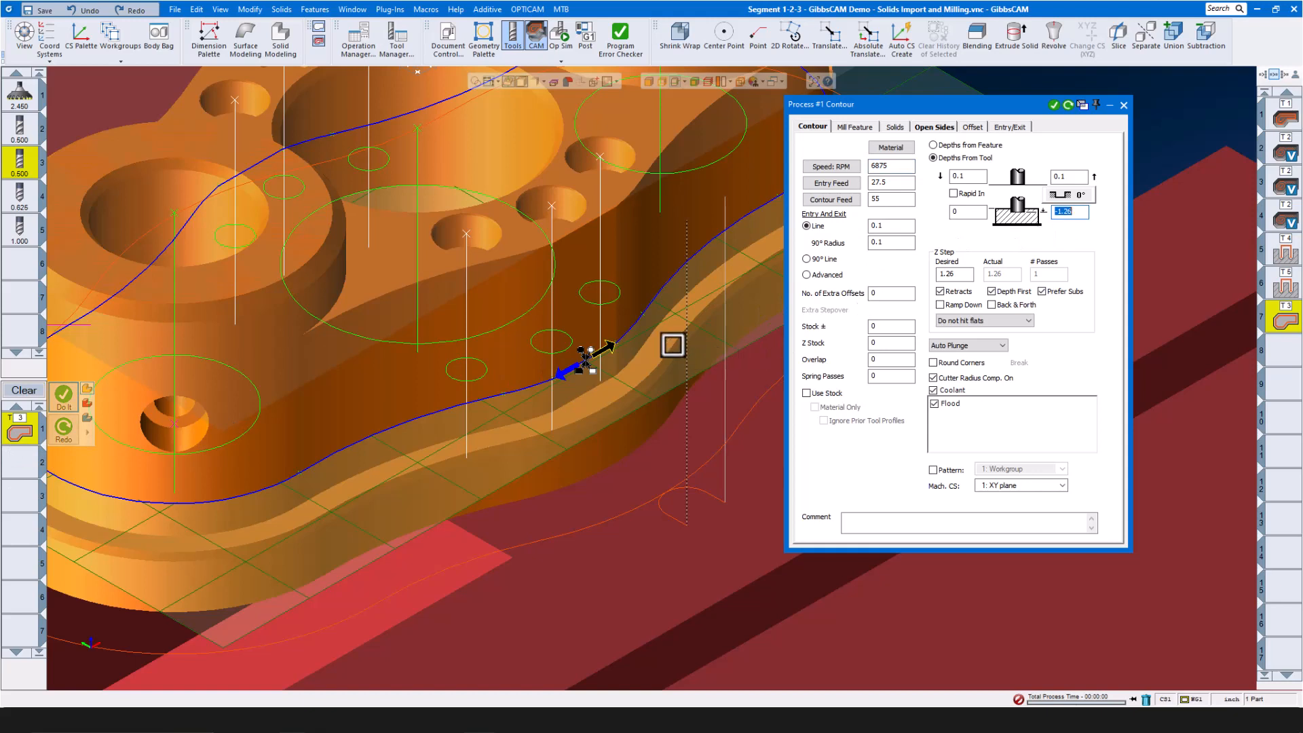
{"action": "type", "text": "-1"}
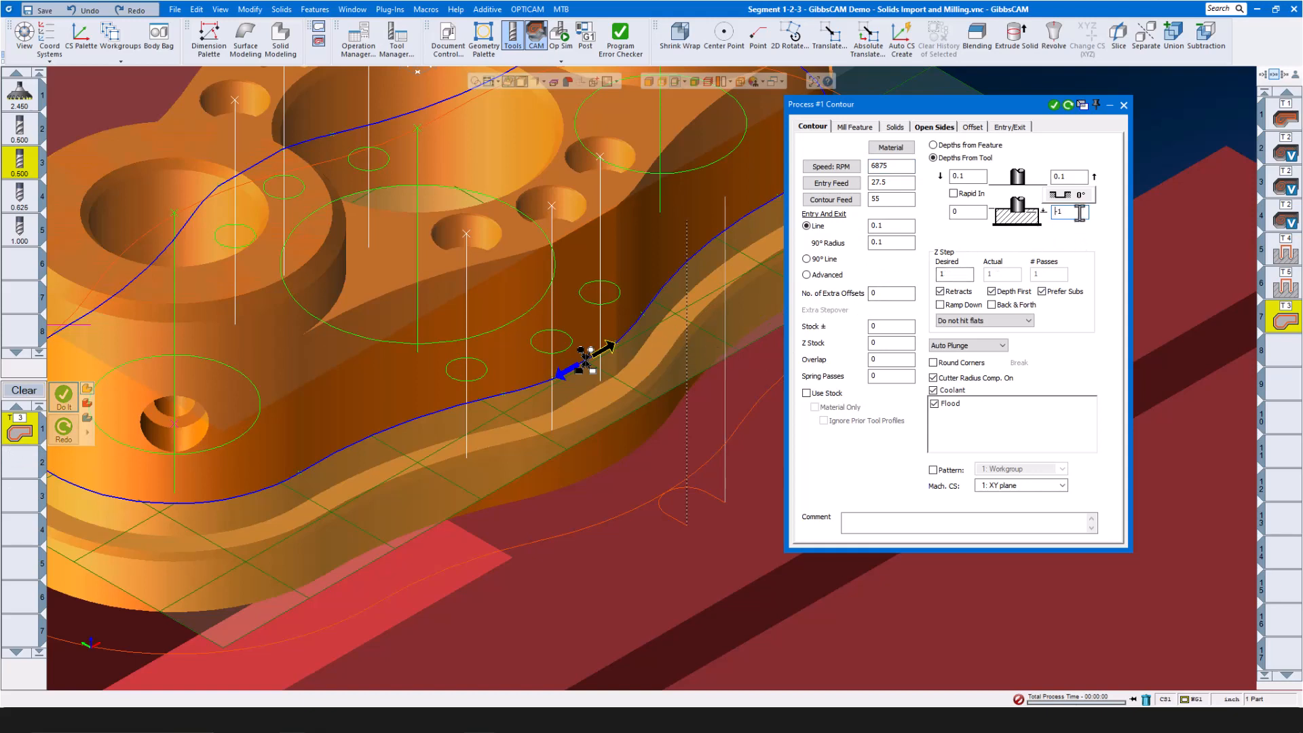
{"action": "scroll", "coordinate": [726, 491], "scroll_direction": "down", "scroll_amount": 6}
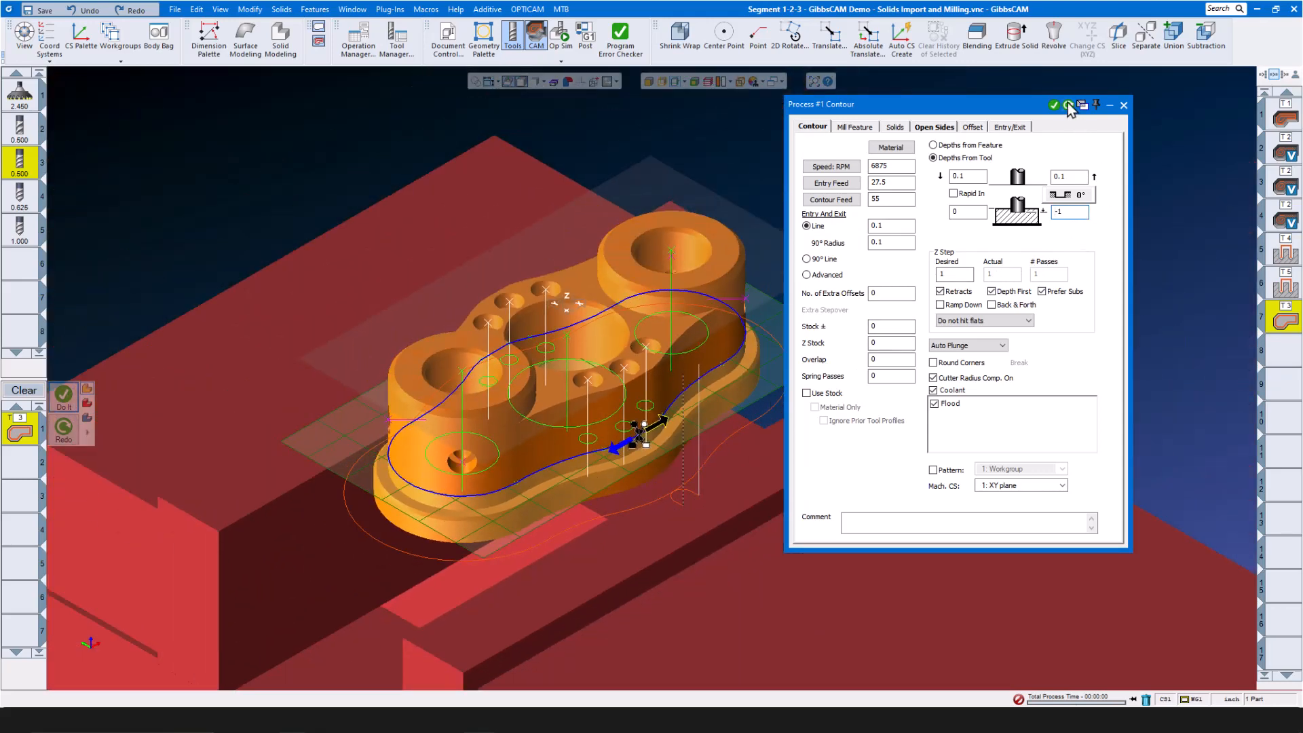
{"action": "left_click", "coordinate": [1054, 105]}
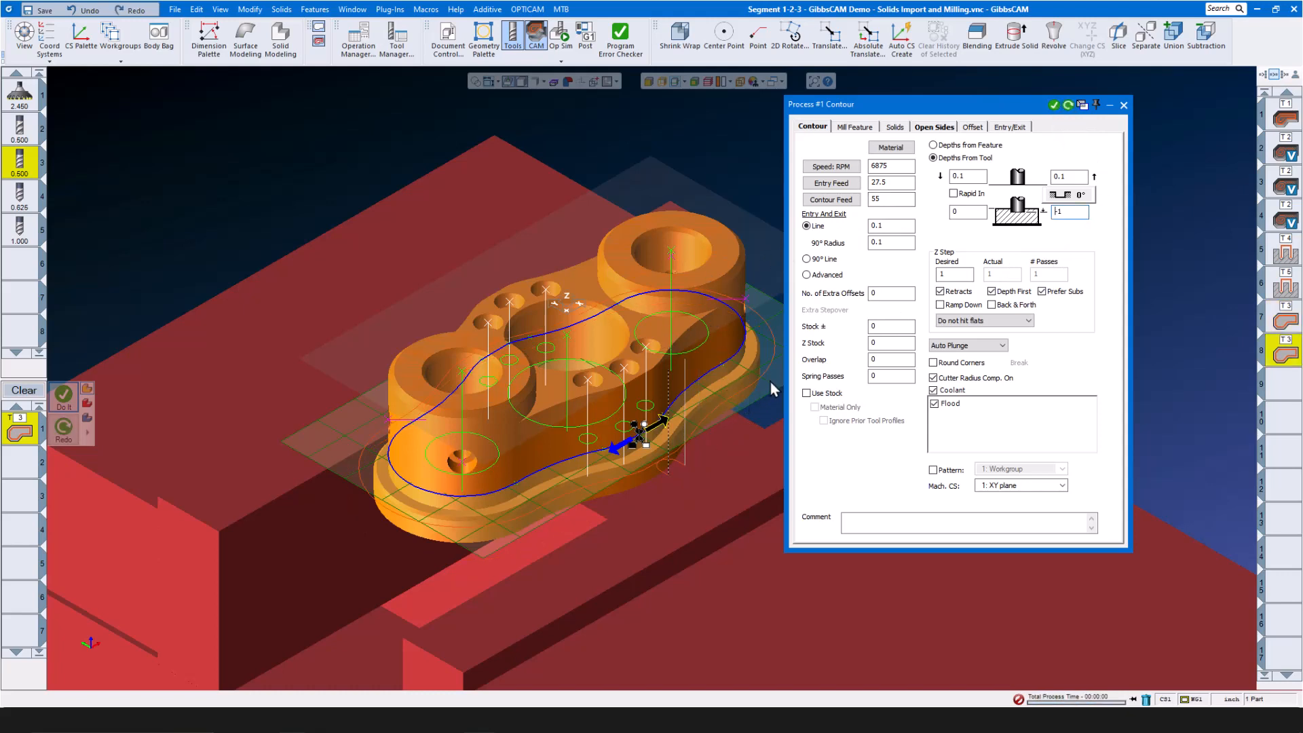
Raise the profiler to the two bosses, select both outer circles and generate a contour operation with final depth -1.25.
{"action": "left_click_drag", "start_coordinate": [771, 381], "coordinate": [758, 314]}
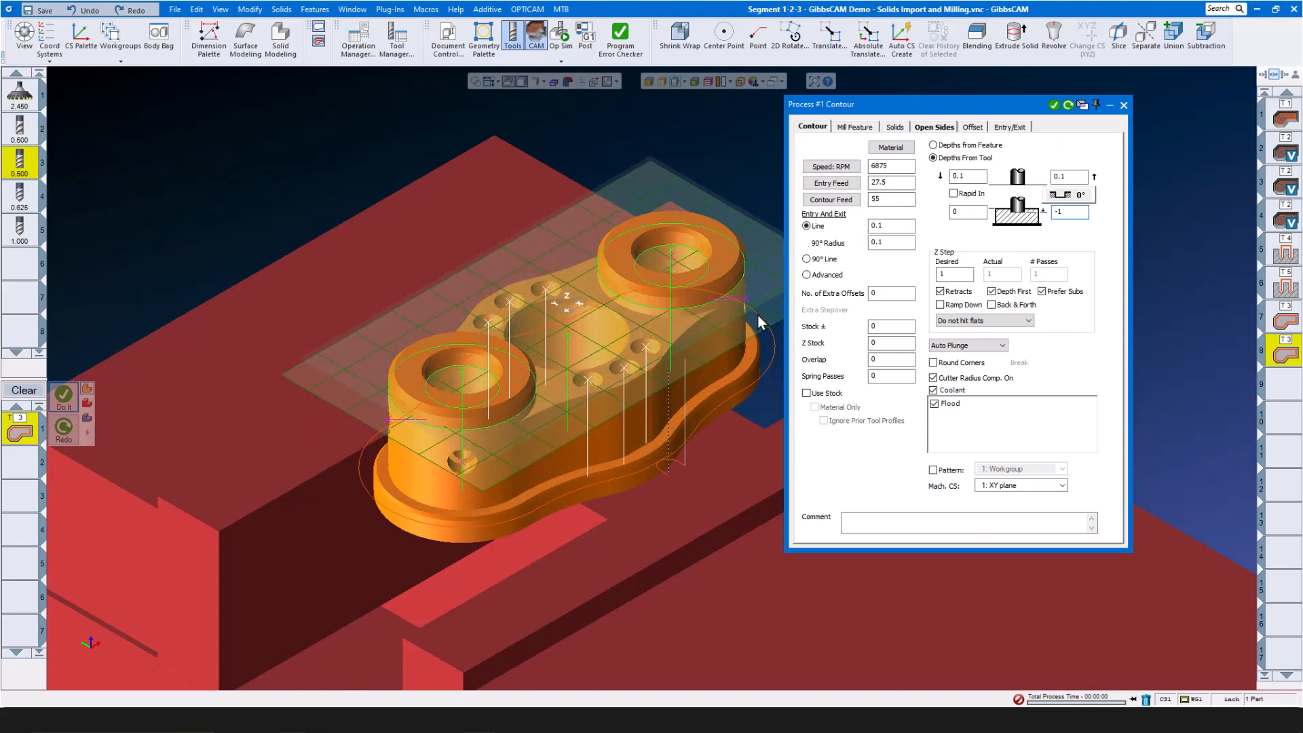
{"action": "left_click", "coordinate": [723, 295]}
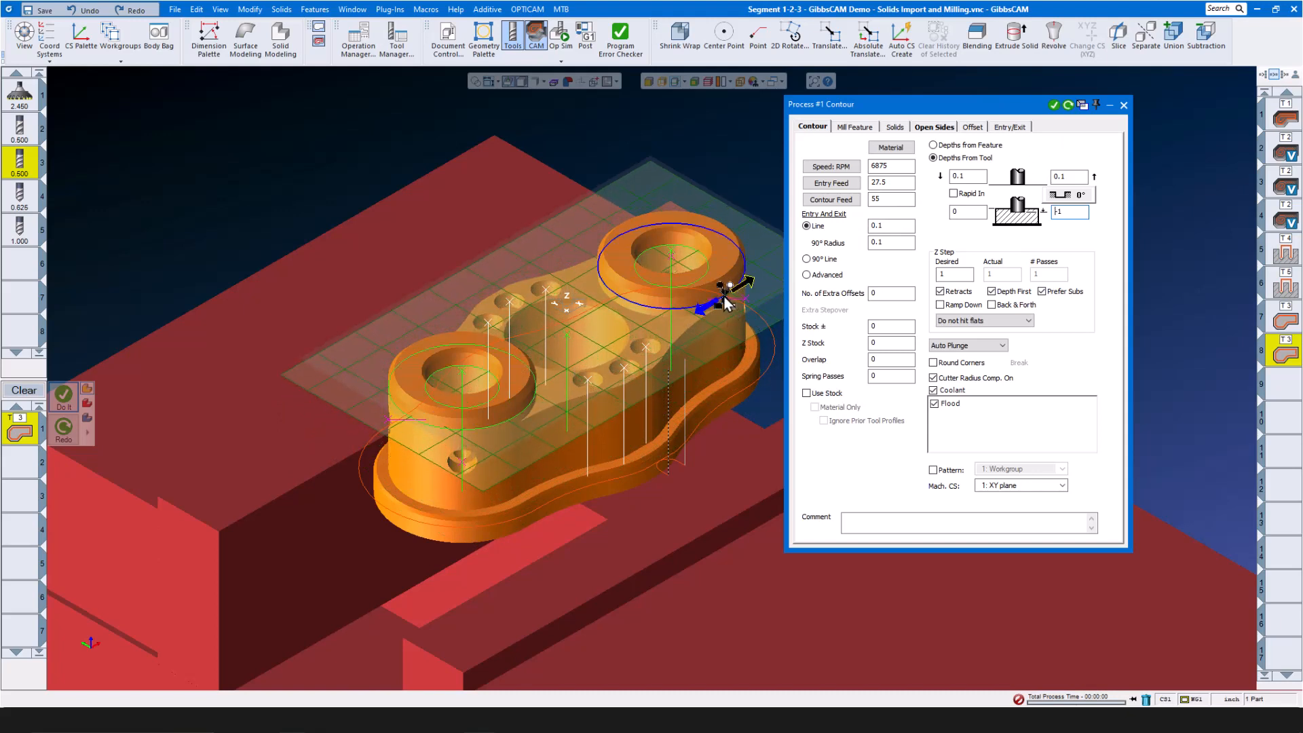
{"action": "left_click", "coordinate": [504, 423], "text": "ctrl"}
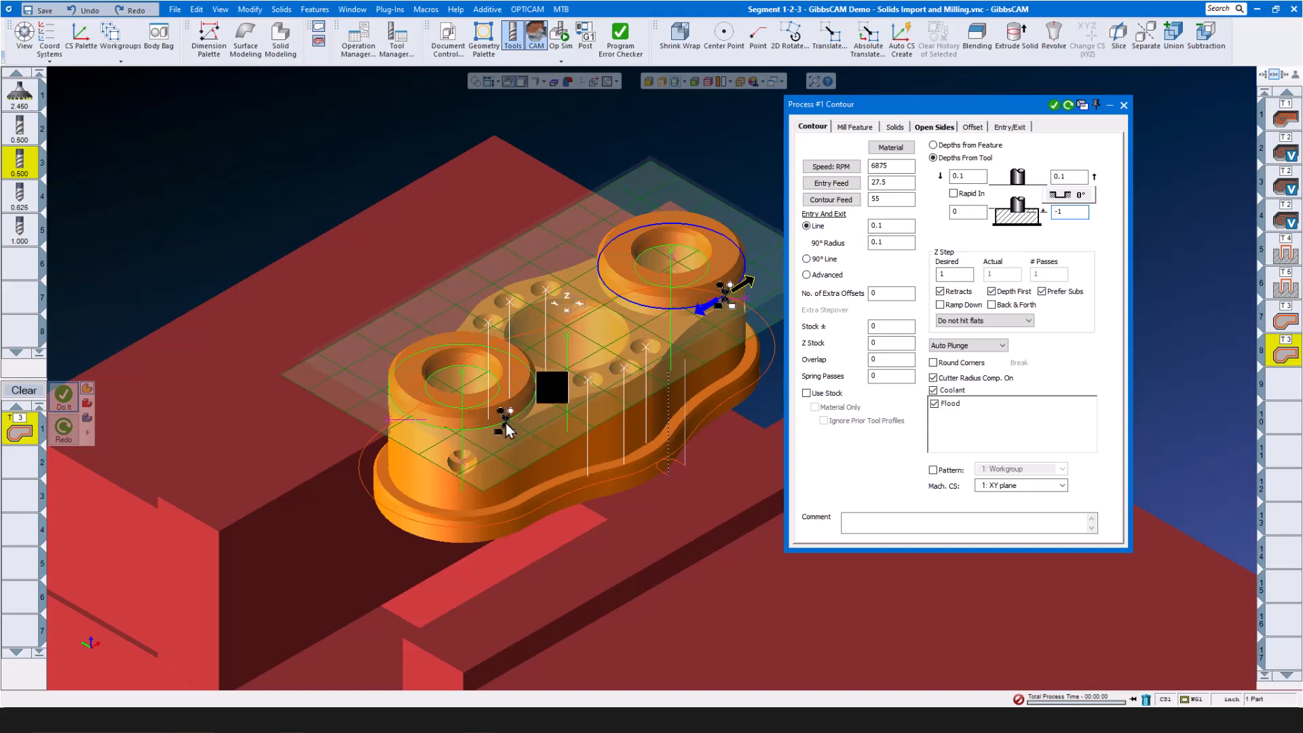
{"action": "double_click", "coordinate": [1079, 212]}
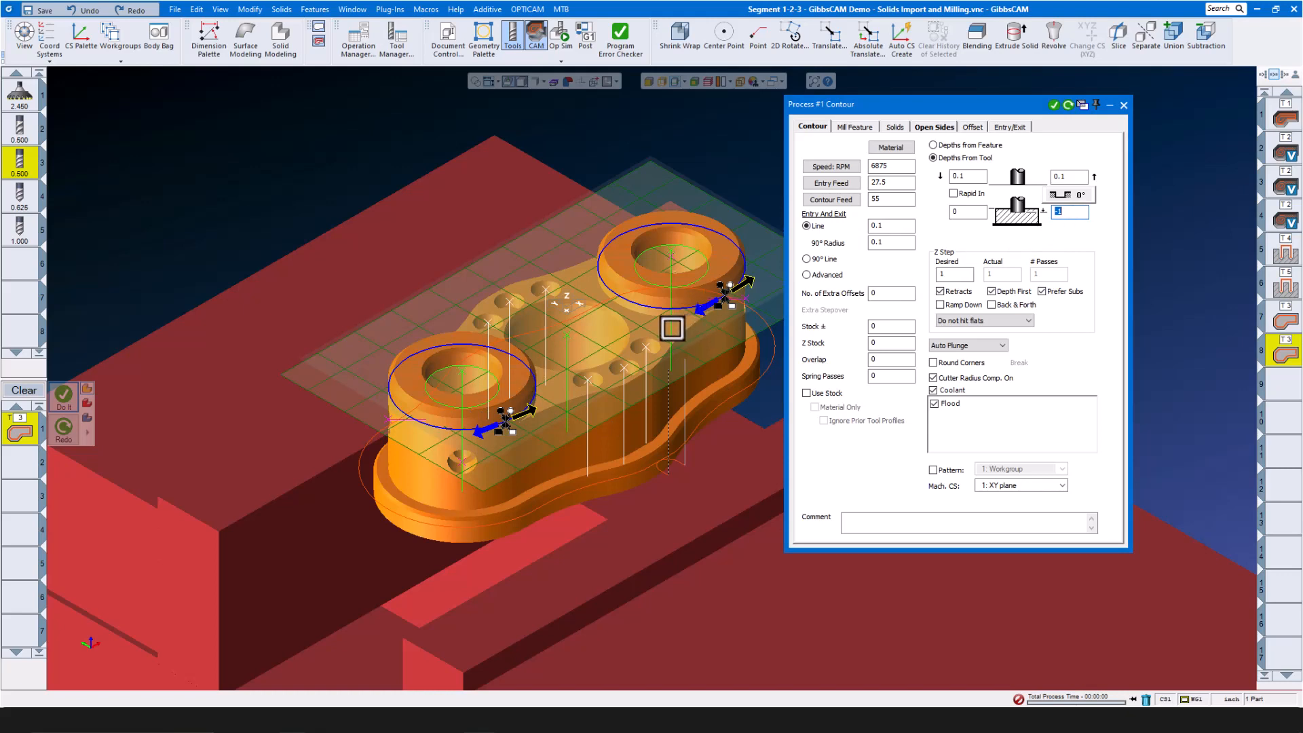
{"action": "type", "text": "-1.25"}
{"action": "left_click", "coordinate": [1053, 106]}
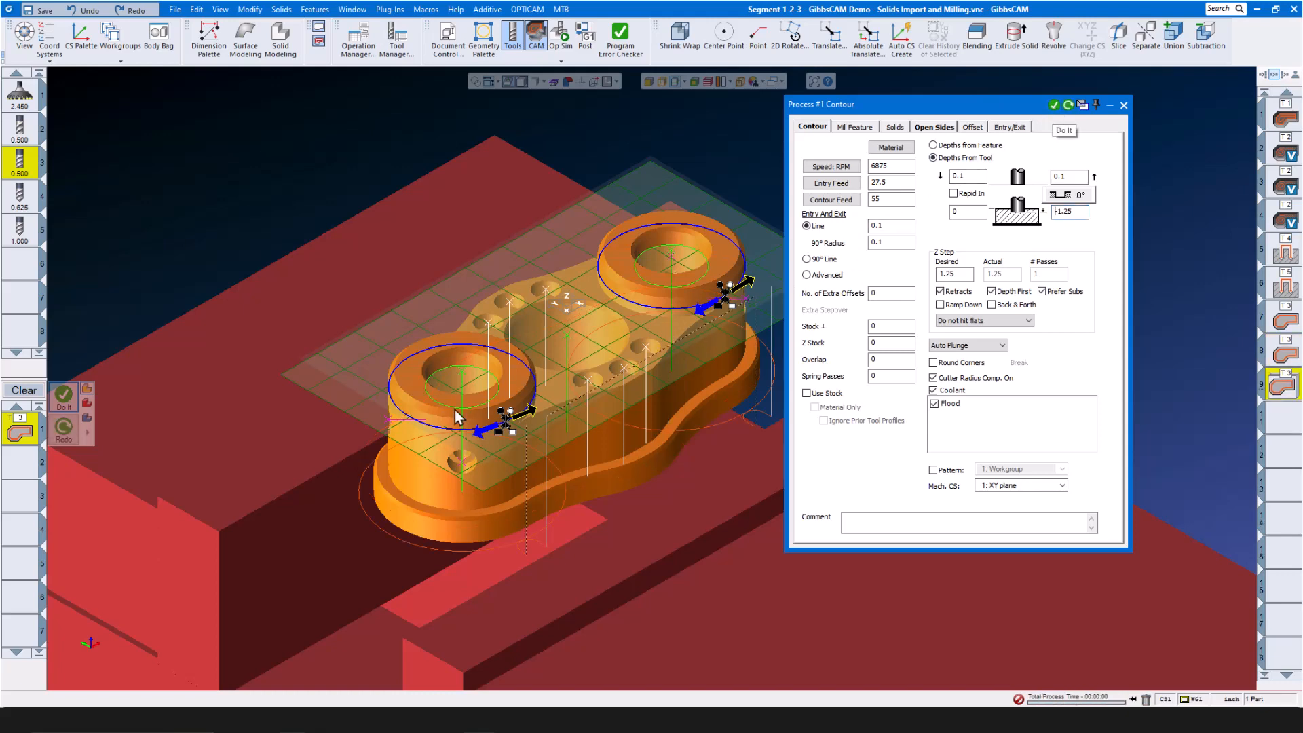
Set the boss contour's final depth to -0.25, regenerate the operation and deselect the two boss circles.
{"action": "double_click", "coordinate": [1083, 213]}
{"action": "type", "text": "-0.25"}
{"action": "left_click", "coordinate": [1068, 106]}
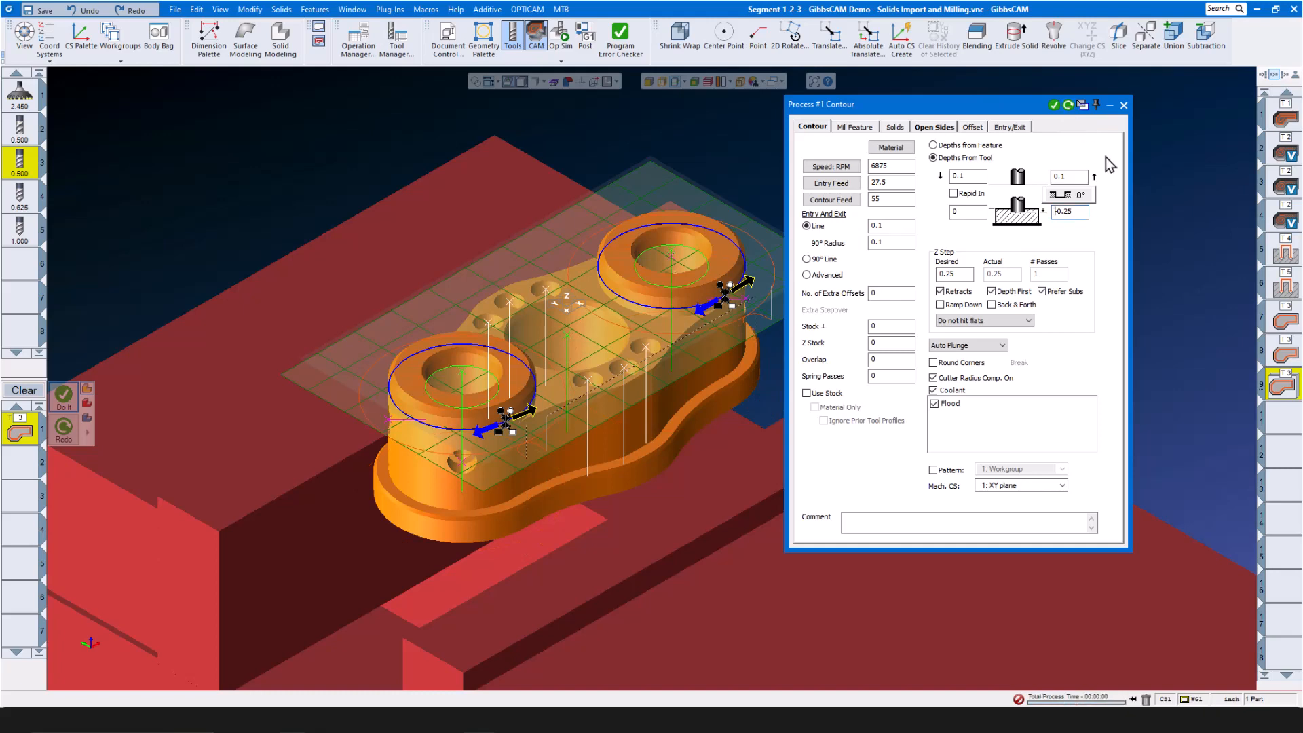
{"action": "left_click", "coordinate": [1123, 106]}
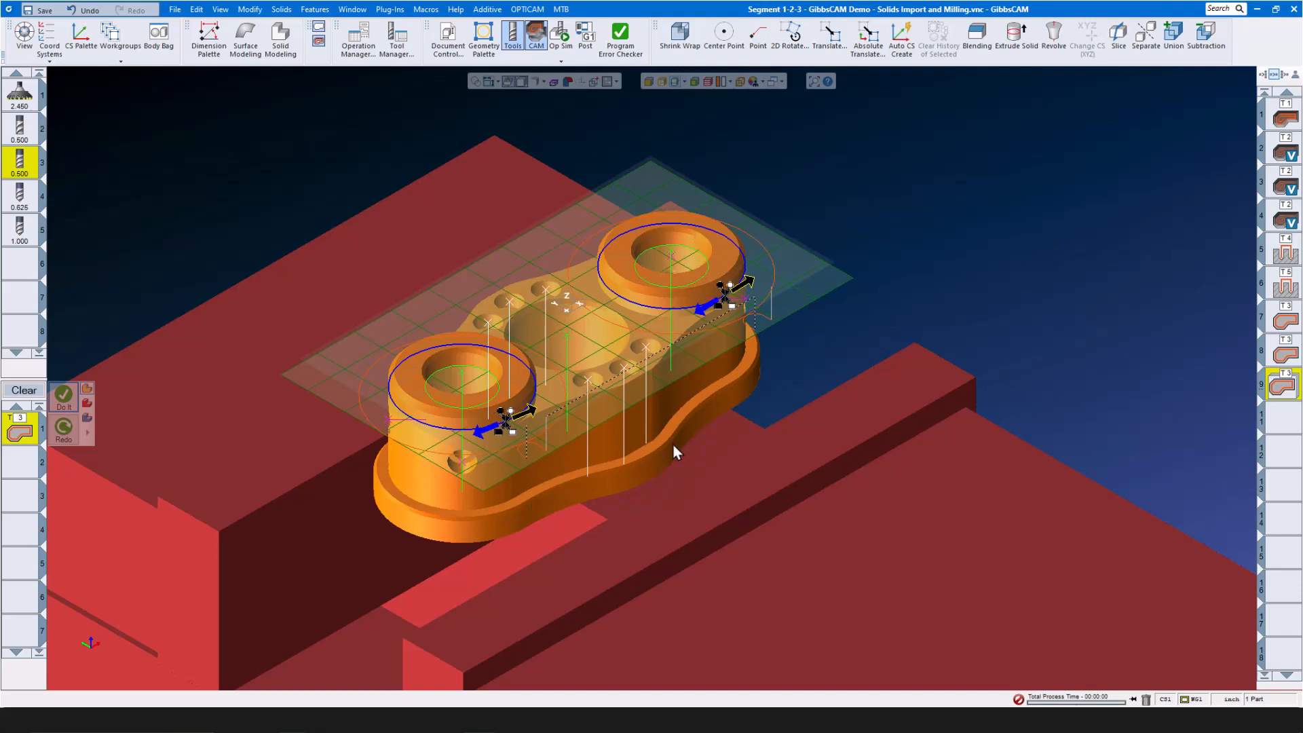
{"action": "left_click", "coordinate": [926, 220]}
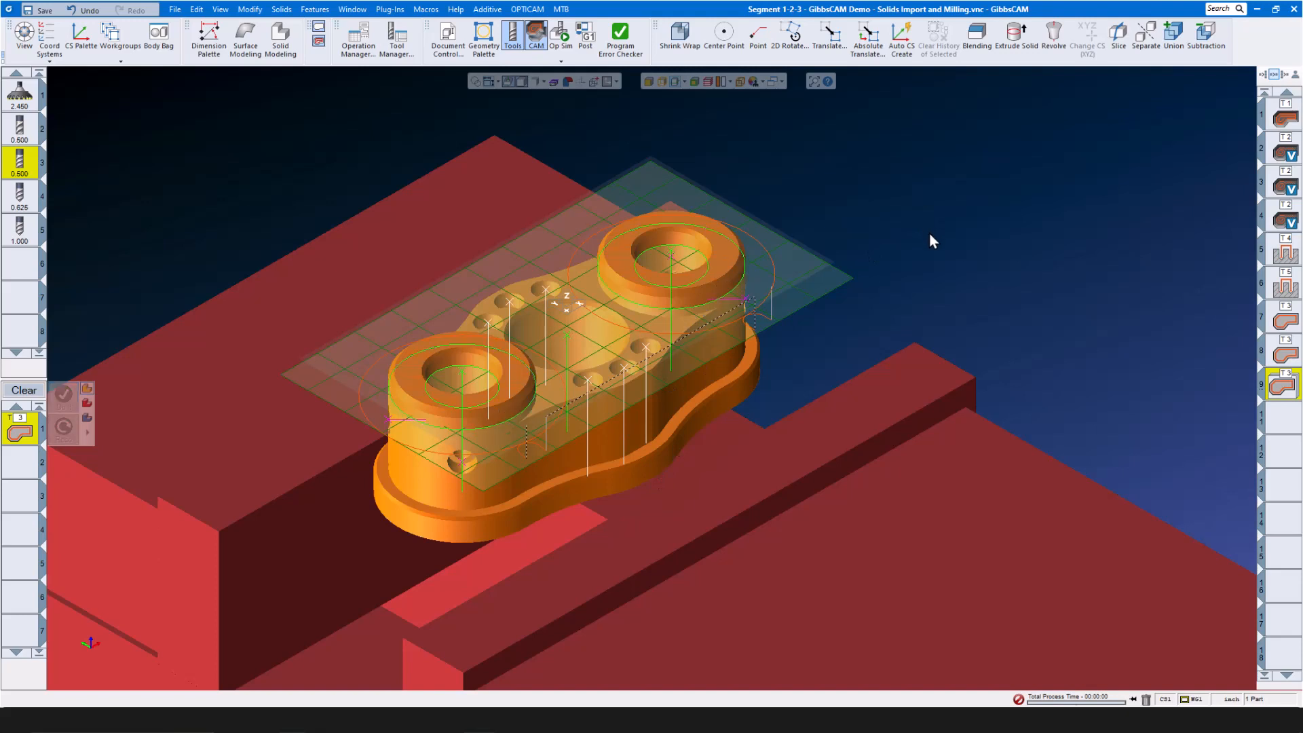
Clear the process list and load the saved process file Bottom Deburr.prc2.
{"action": "left_click", "coordinate": [24, 389]}
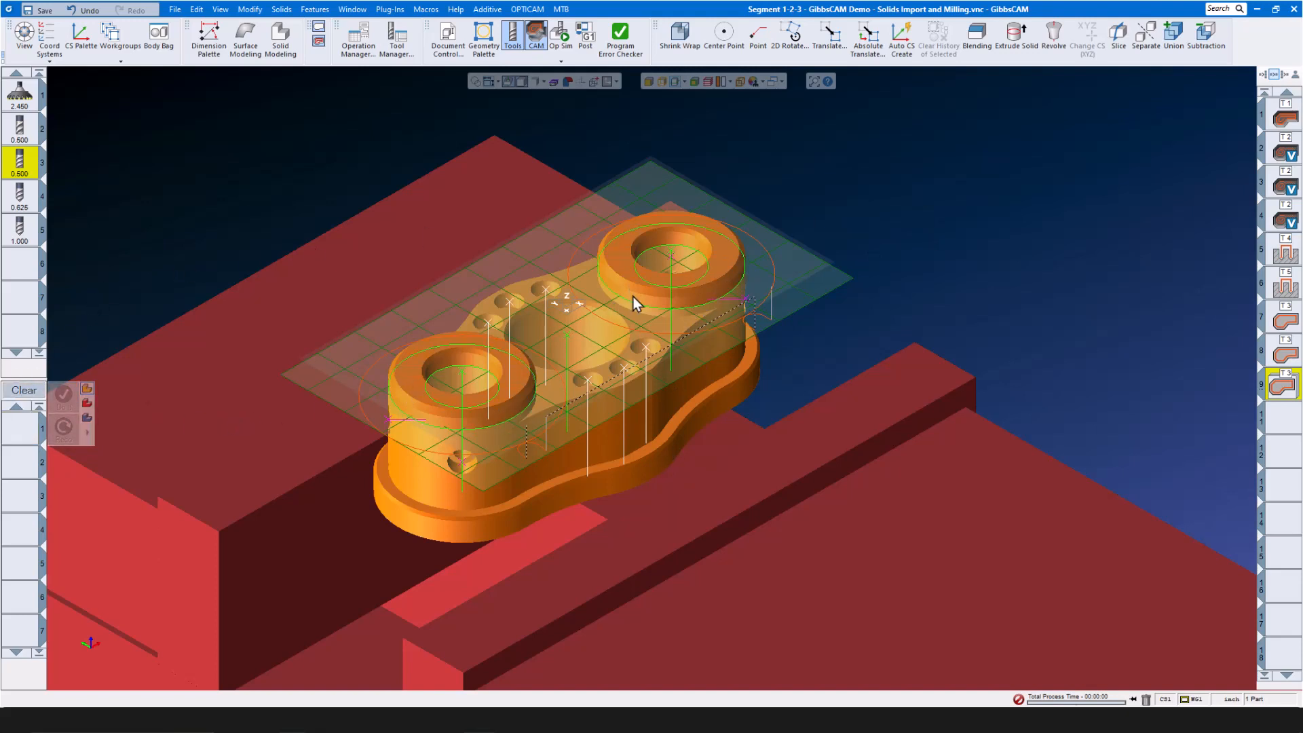
{"action": "right_click", "coordinate": [23, 429]}
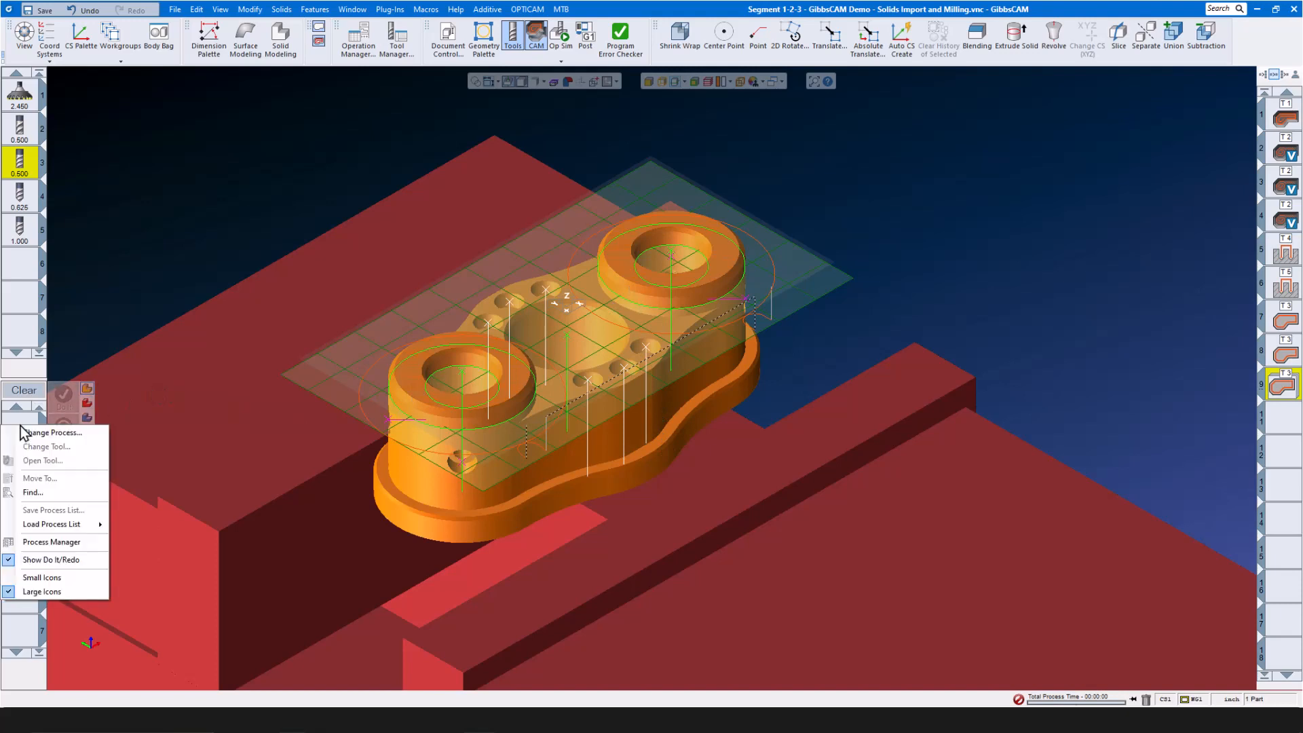
{"action": "mouse_move", "coordinate": [43, 528]}
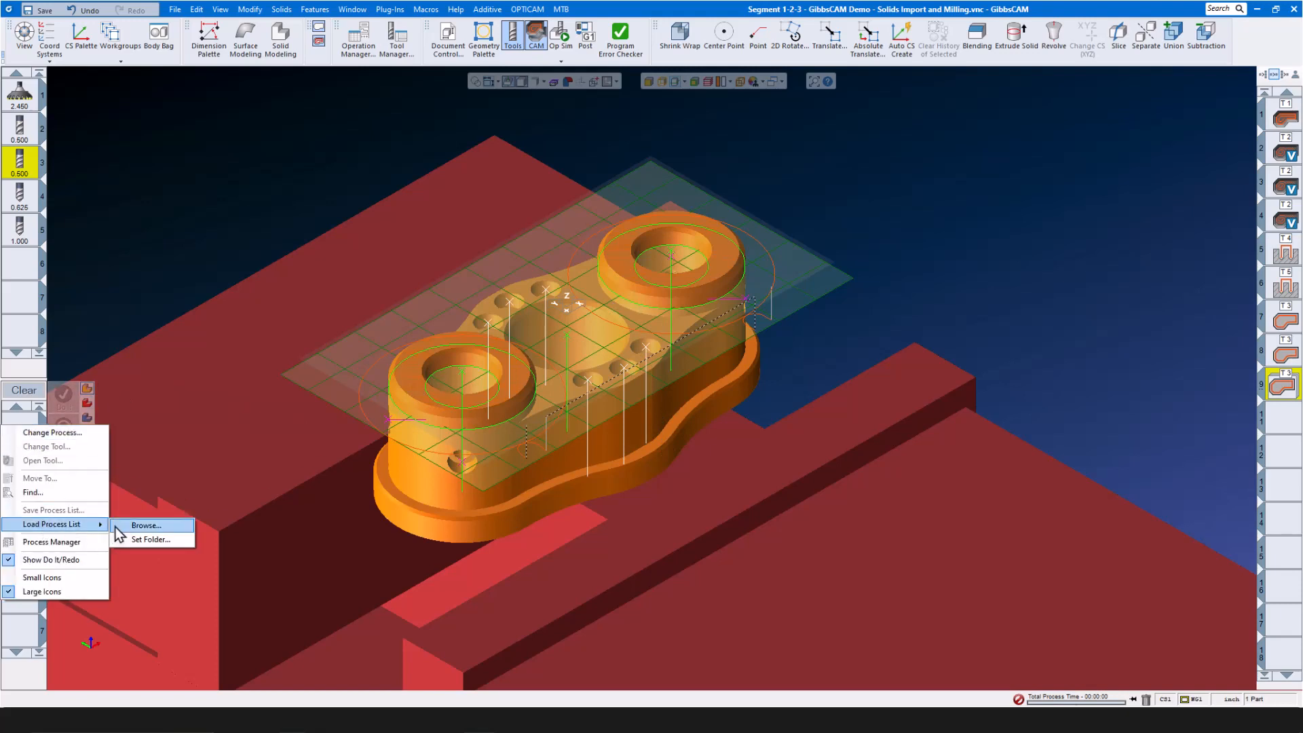
{"action": "left_click", "coordinate": [142, 525]}
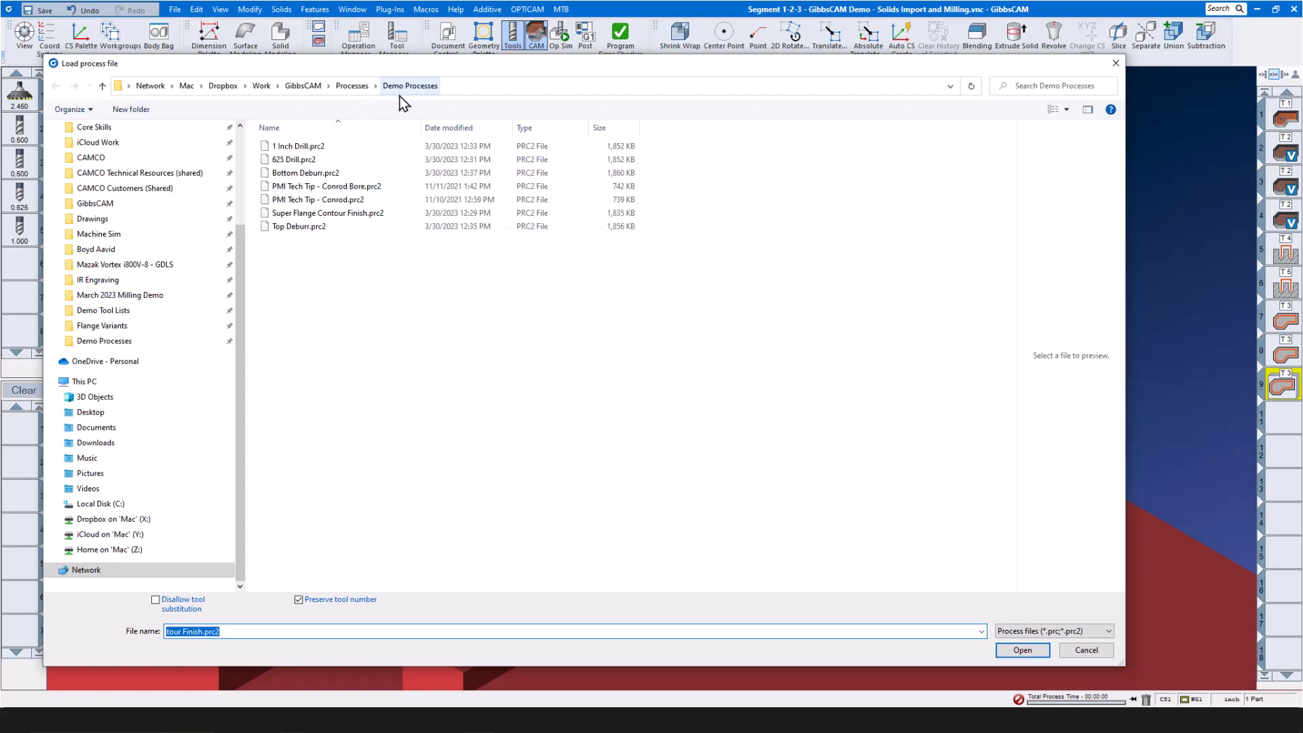
{"action": "left_click", "coordinate": [314, 173]}
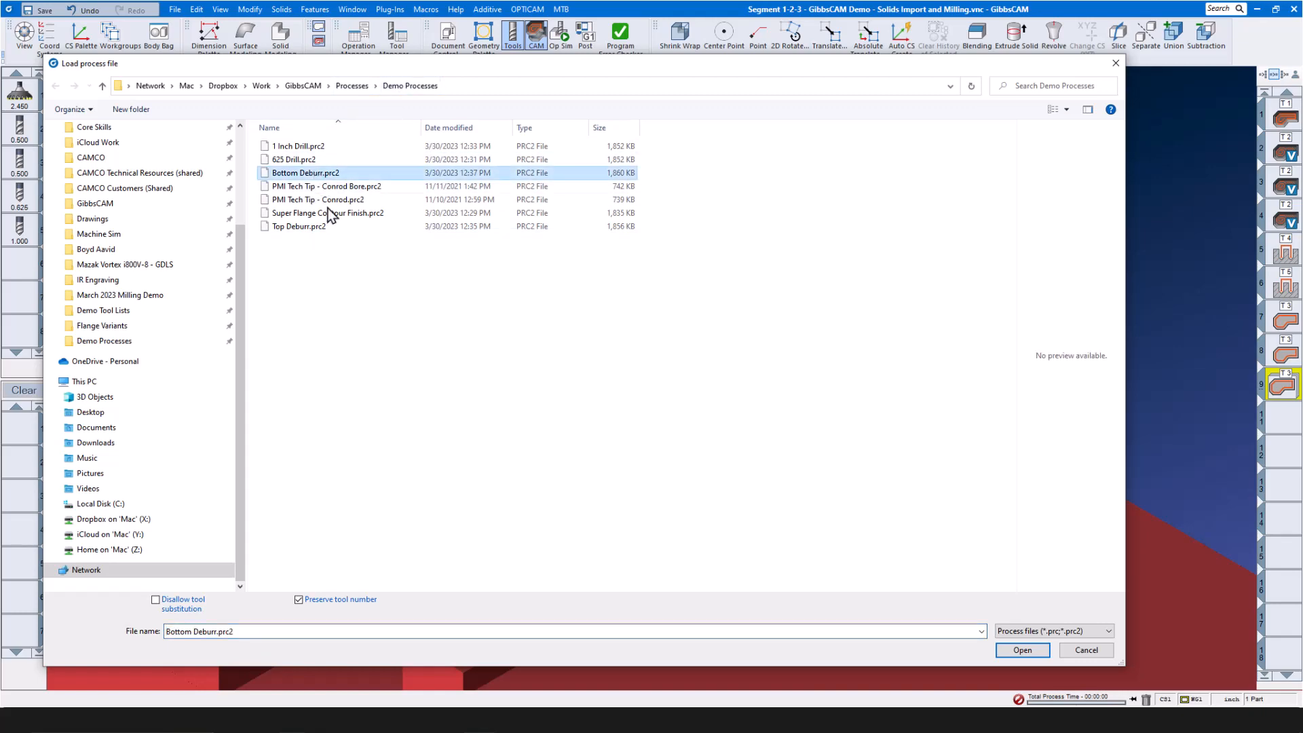
{"action": "left_click", "coordinate": [1021, 650]}
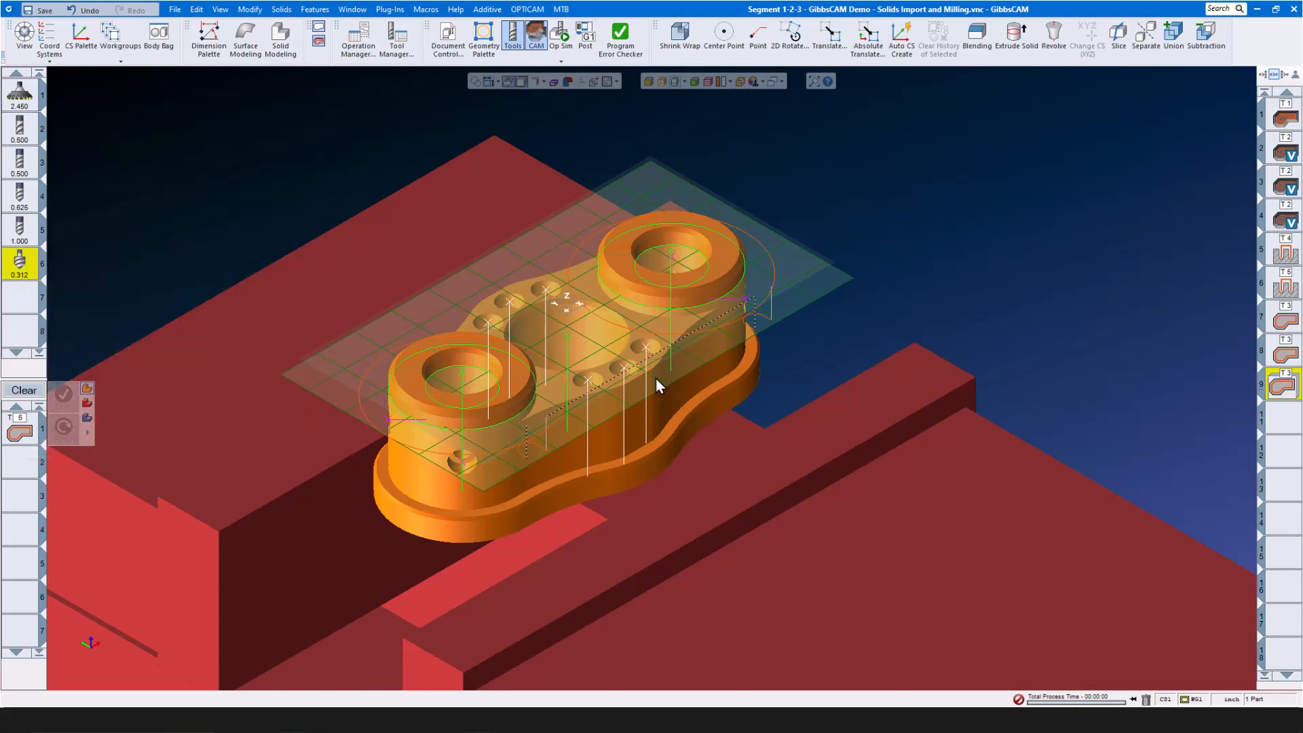
Lower the profiler to the base flange, select the flange's outer outline and generate the deburr contour operation around it.
{"action": "scroll", "coordinate": [665, 442], "scroll_direction": "up", "scroll_amount": 5}
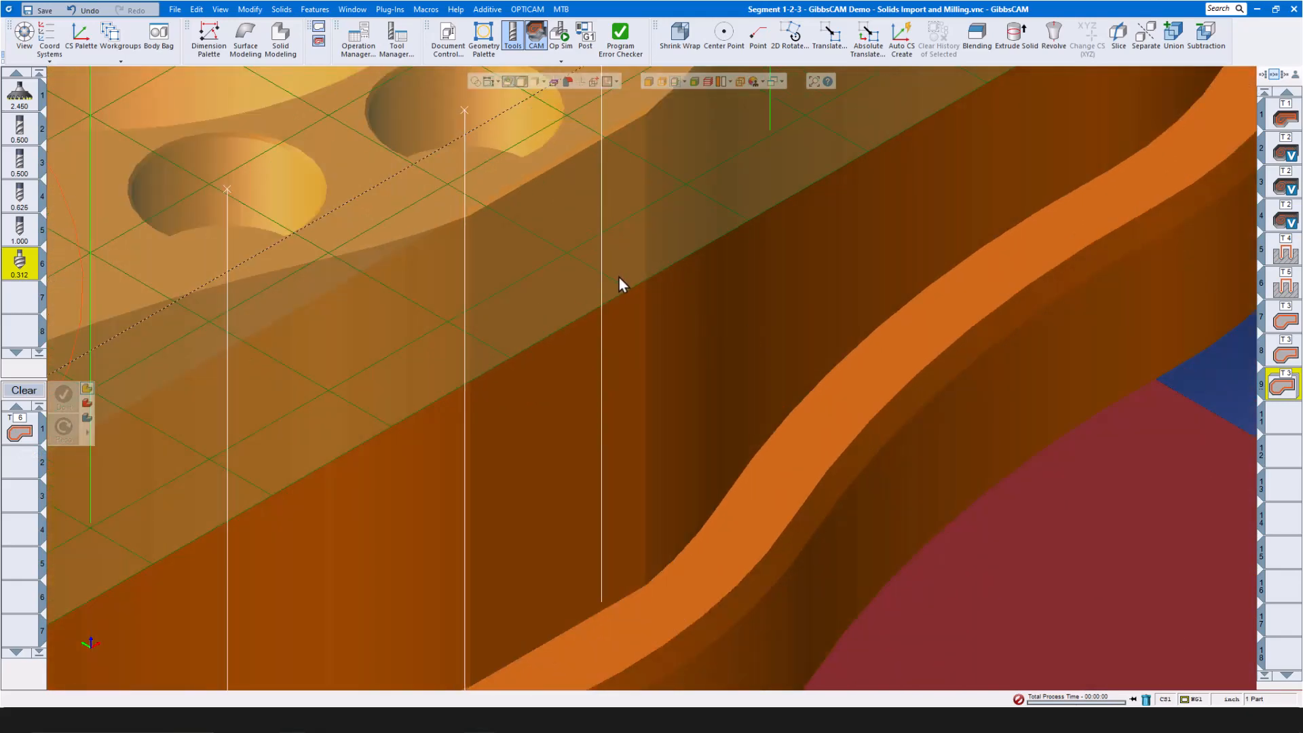
{"action": "left_click_drag", "start_coordinate": [618, 279], "coordinate": [799, 727]}
{"action": "left_click_drag", "start_coordinate": [970, 486], "coordinate": [996, 645]}
{"action": "scroll", "coordinate": [878, 383], "scroll_direction": "down", "scroll_amount": 5}
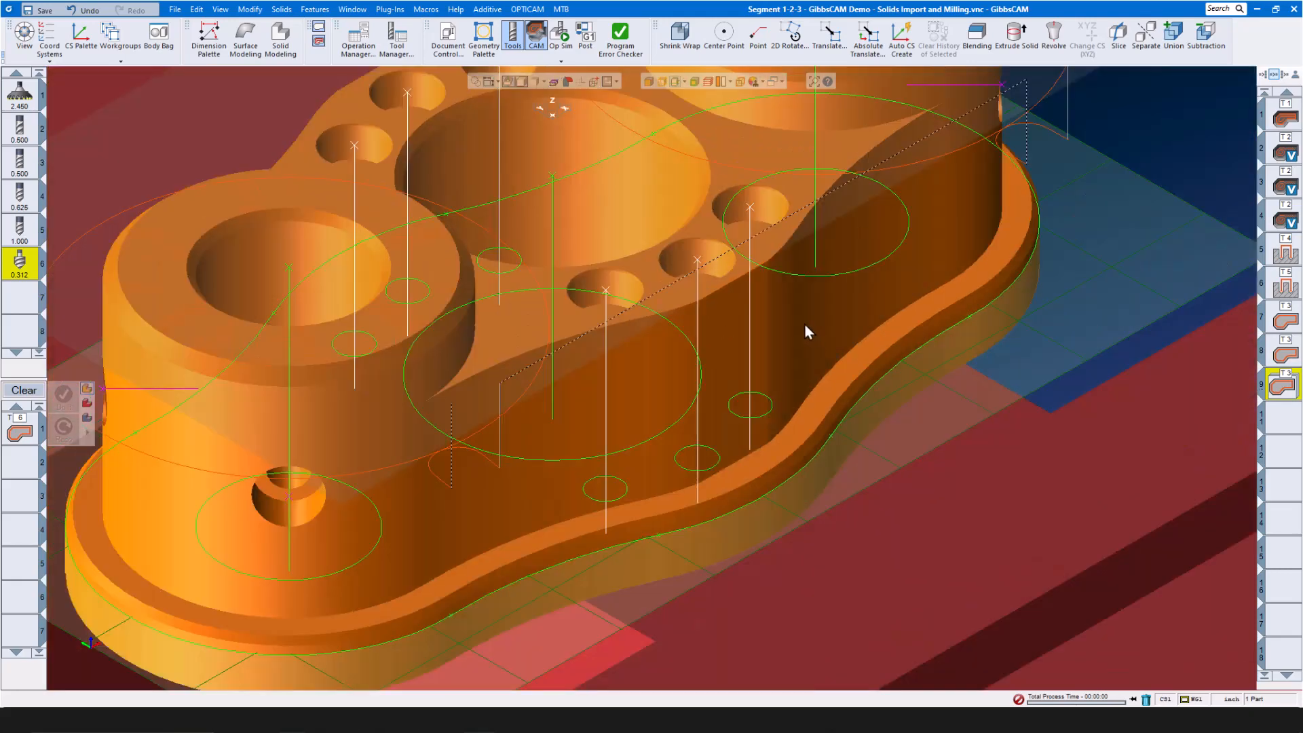
{"action": "left_click", "coordinate": [758, 498]}
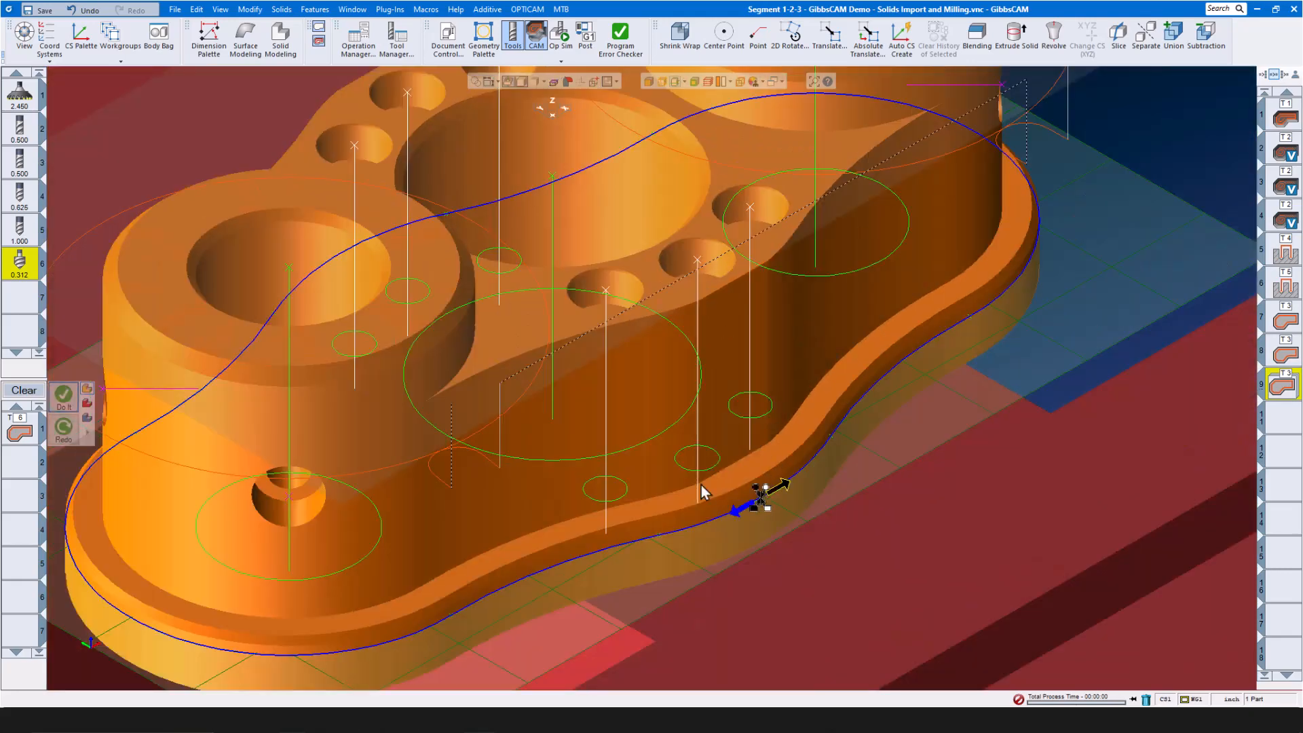
{"action": "left_click", "coordinate": [68, 401]}
{"action": "scroll", "coordinate": [497, 364], "scroll_direction": "down", "scroll_amount": 3}
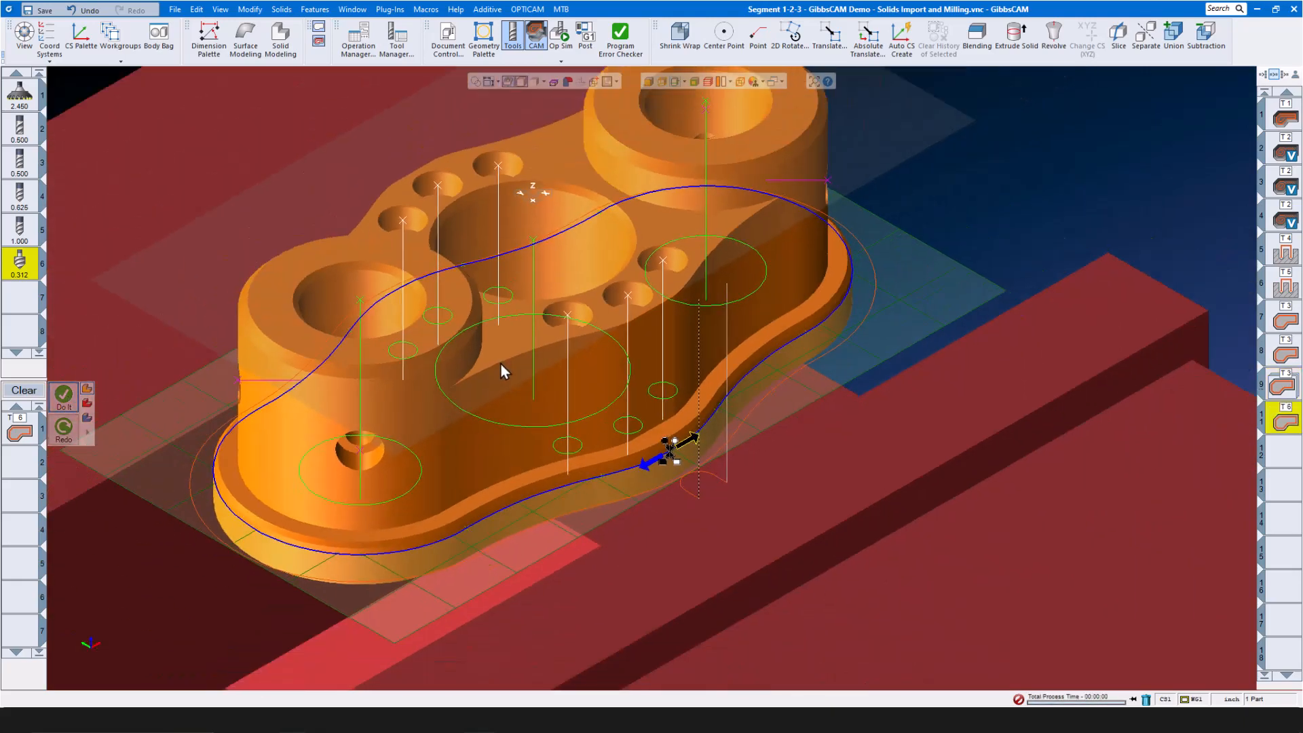
Clear the bottom deburr process from the process list.
{"action": "left_click", "coordinate": [24, 390]}
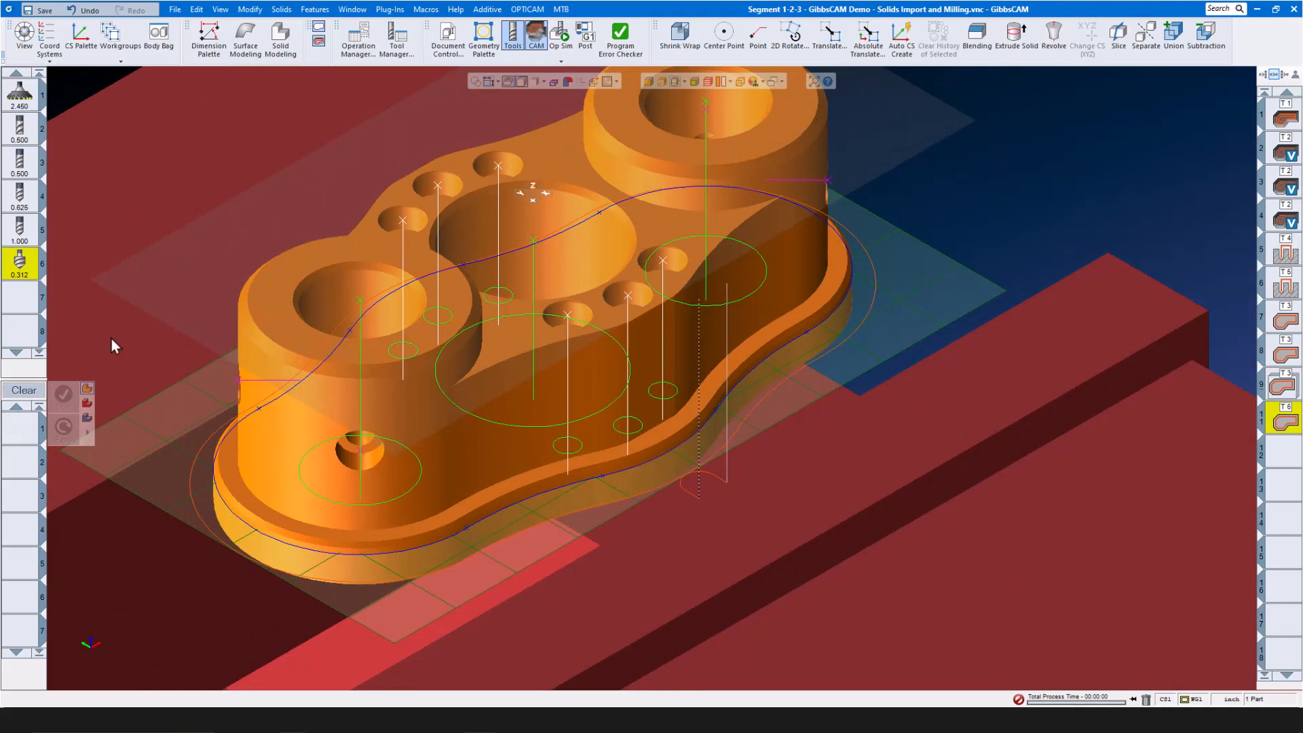
{"action": "scroll", "coordinate": [262, 356], "scroll_direction": "down", "scroll_amount": 1}
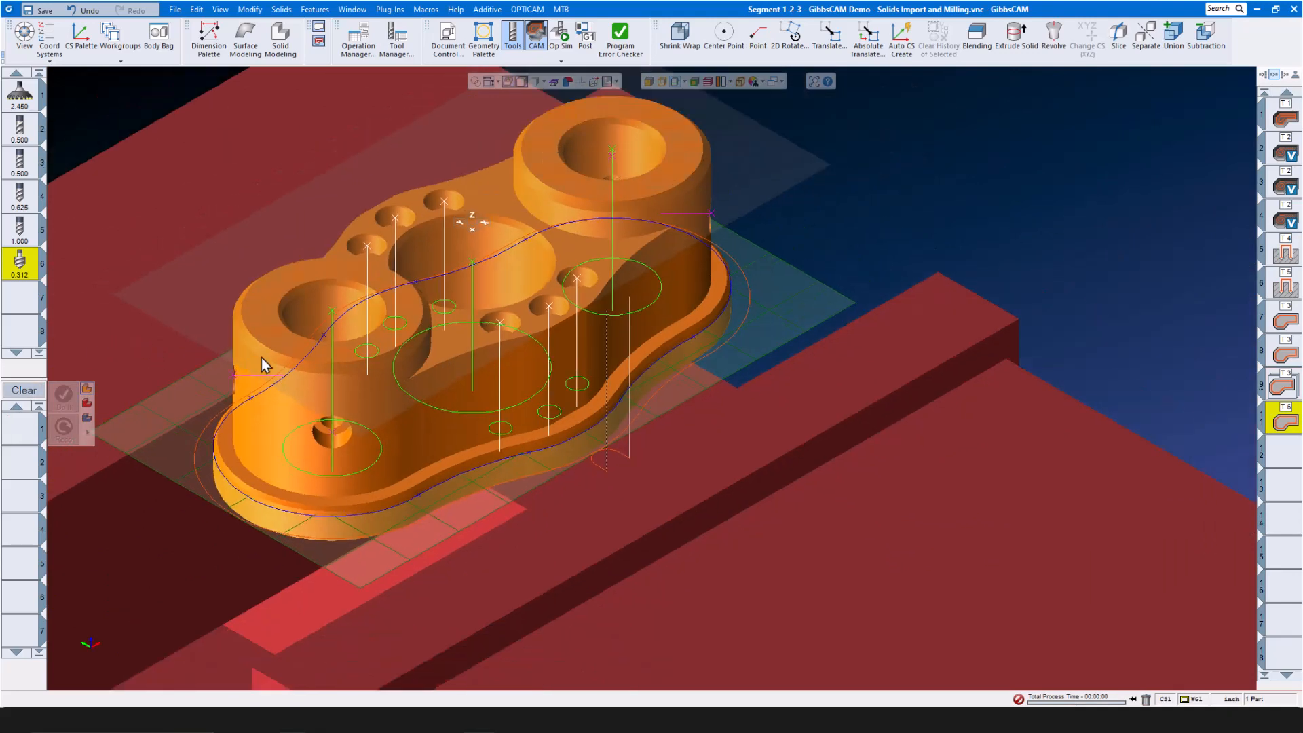
Load the saved process file Top Deburr.prc2 from the Demo Processes folder into the process list.
{"action": "right_click", "coordinate": [21, 422]}
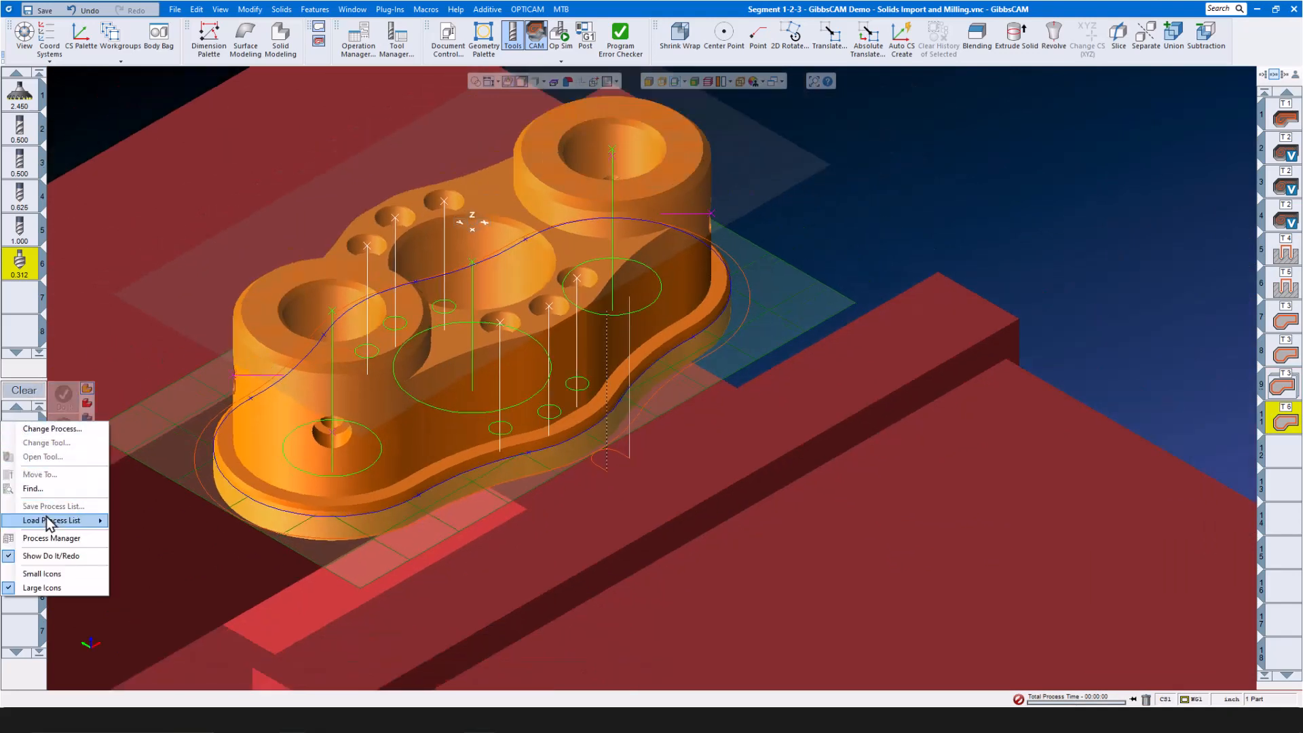
{"action": "mouse_move", "coordinate": [49, 520]}
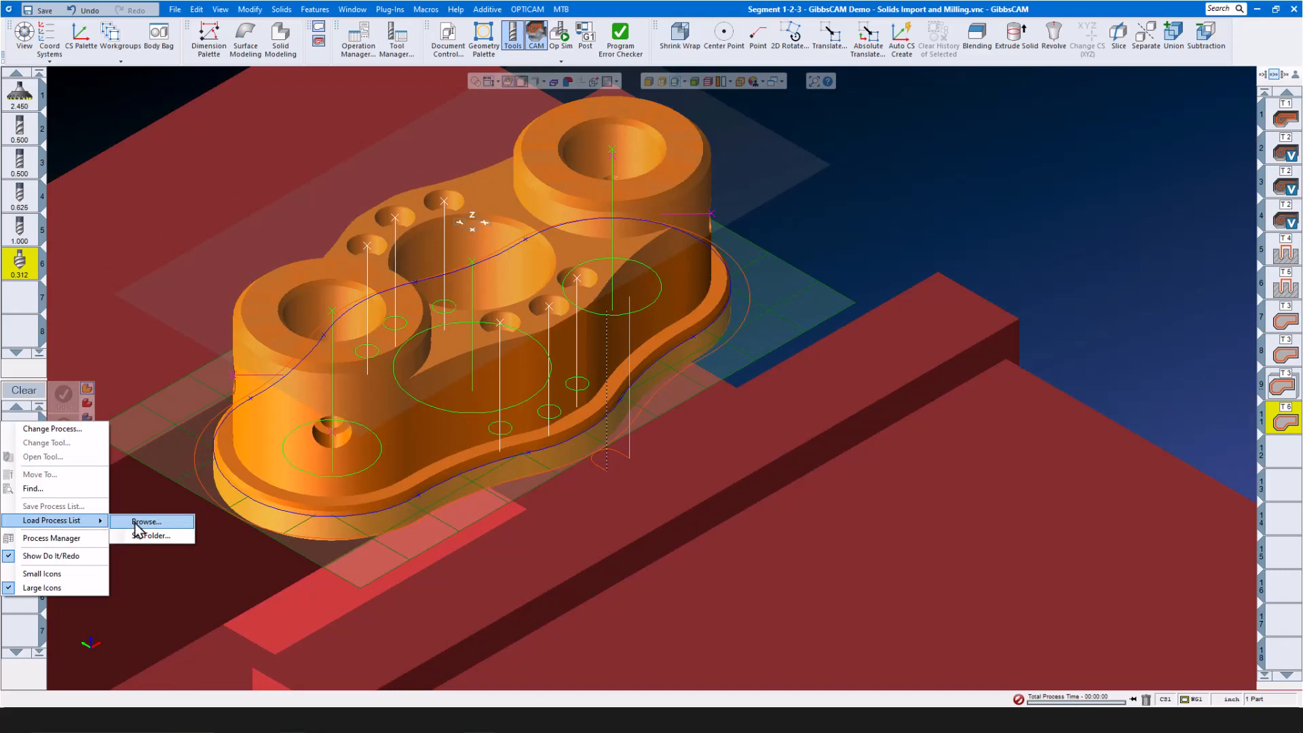
{"action": "left_click", "coordinate": [138, 522]}
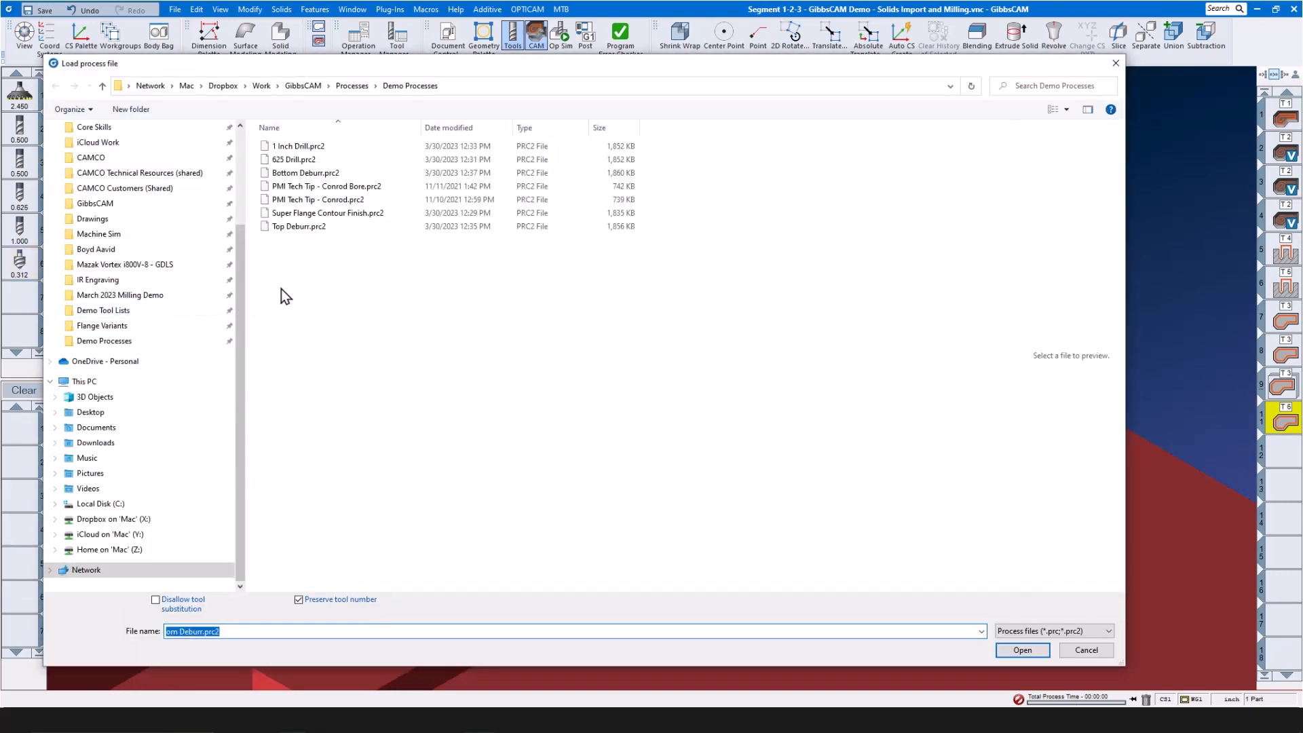
{"action": "left_click", "coordinate": [308, 226]}
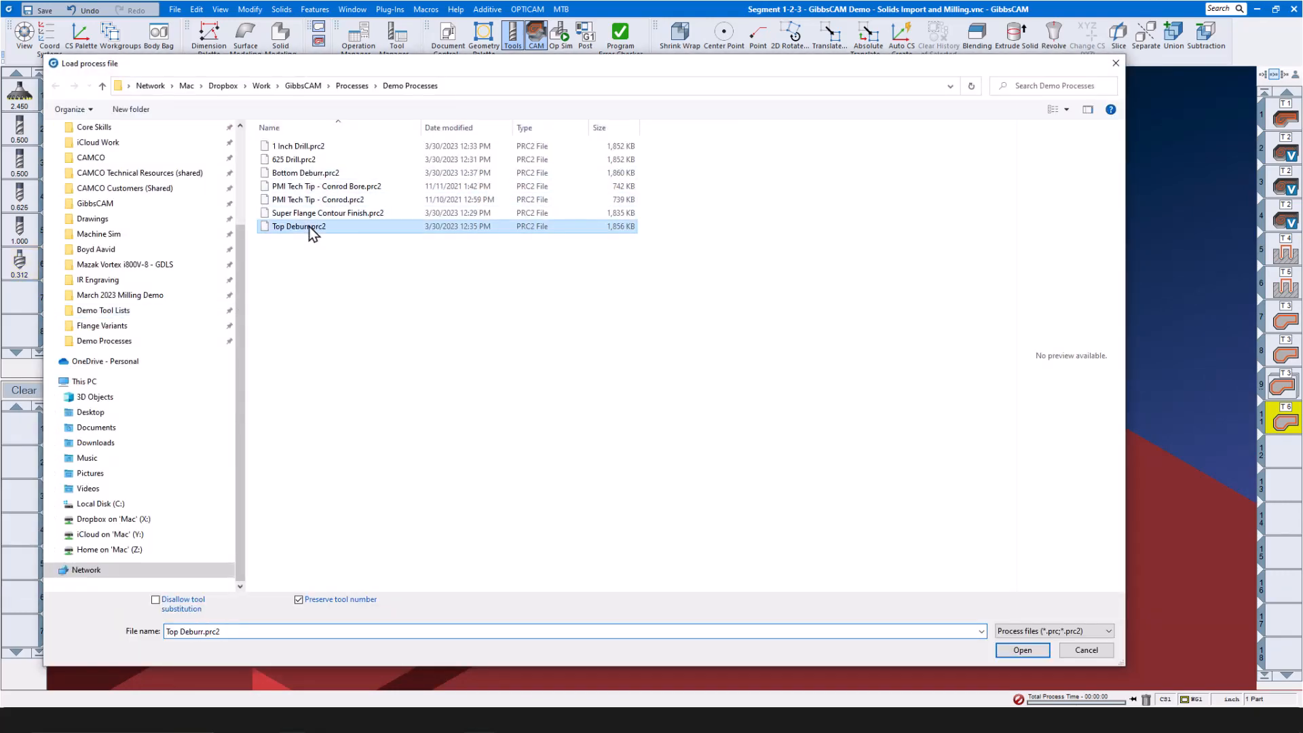
{"action": "left_click", "coordinate": [1017, 652]}
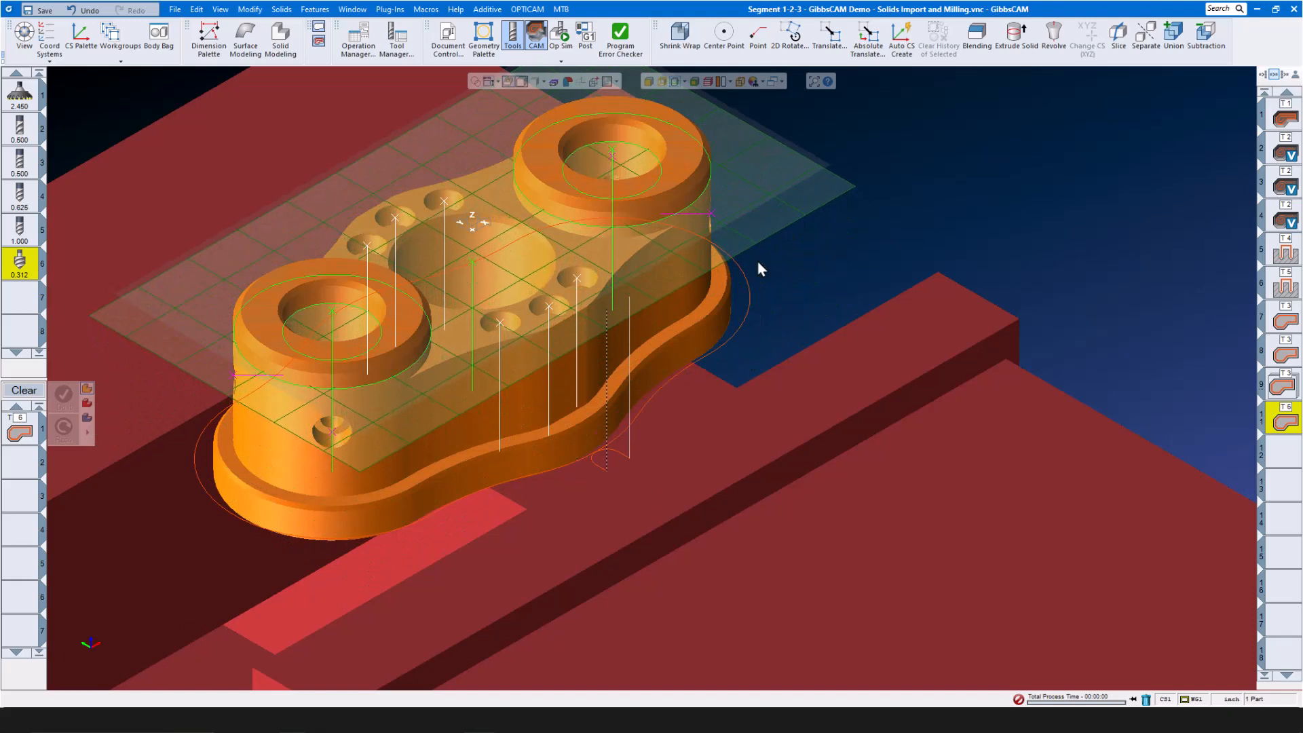
Generate the top deburr toolpath around the outer circular edges of both raised bosses.
{"action": "left_click", "coordinate": [677, 213]}
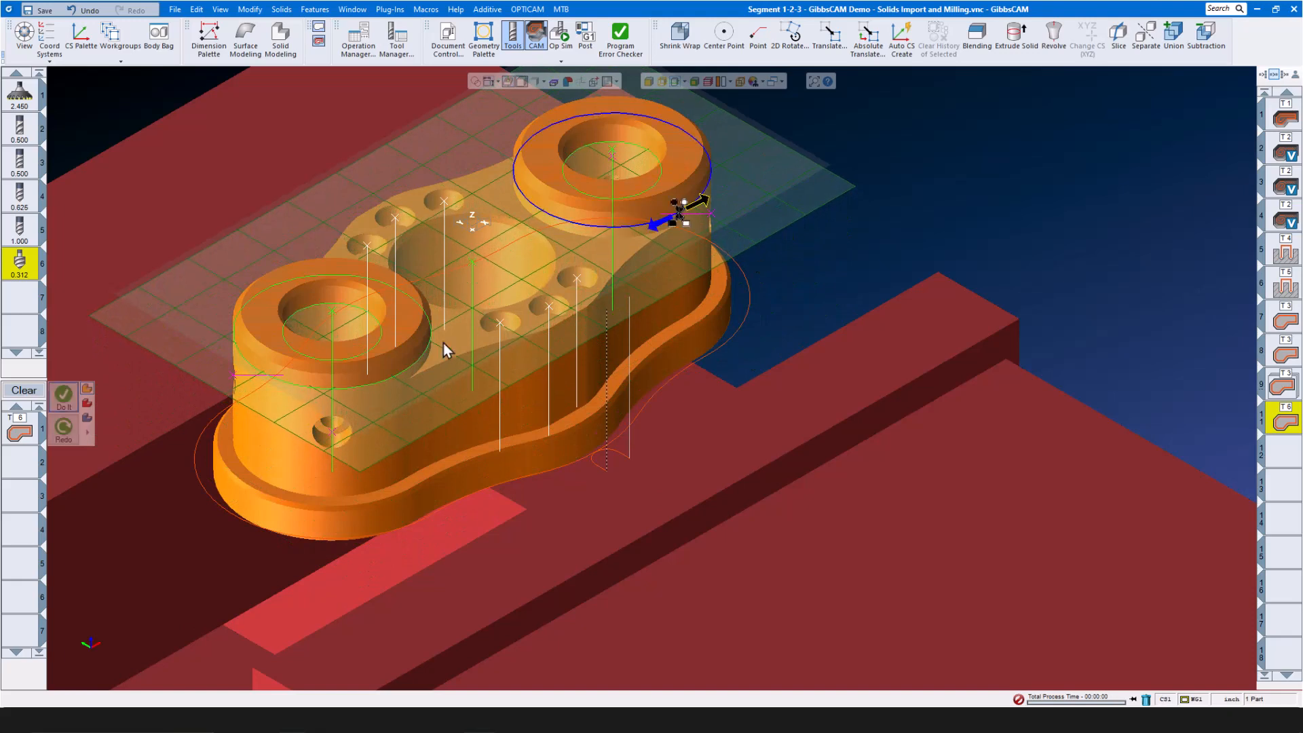
{"action": "left_click", "coordinate": [391, 376]}
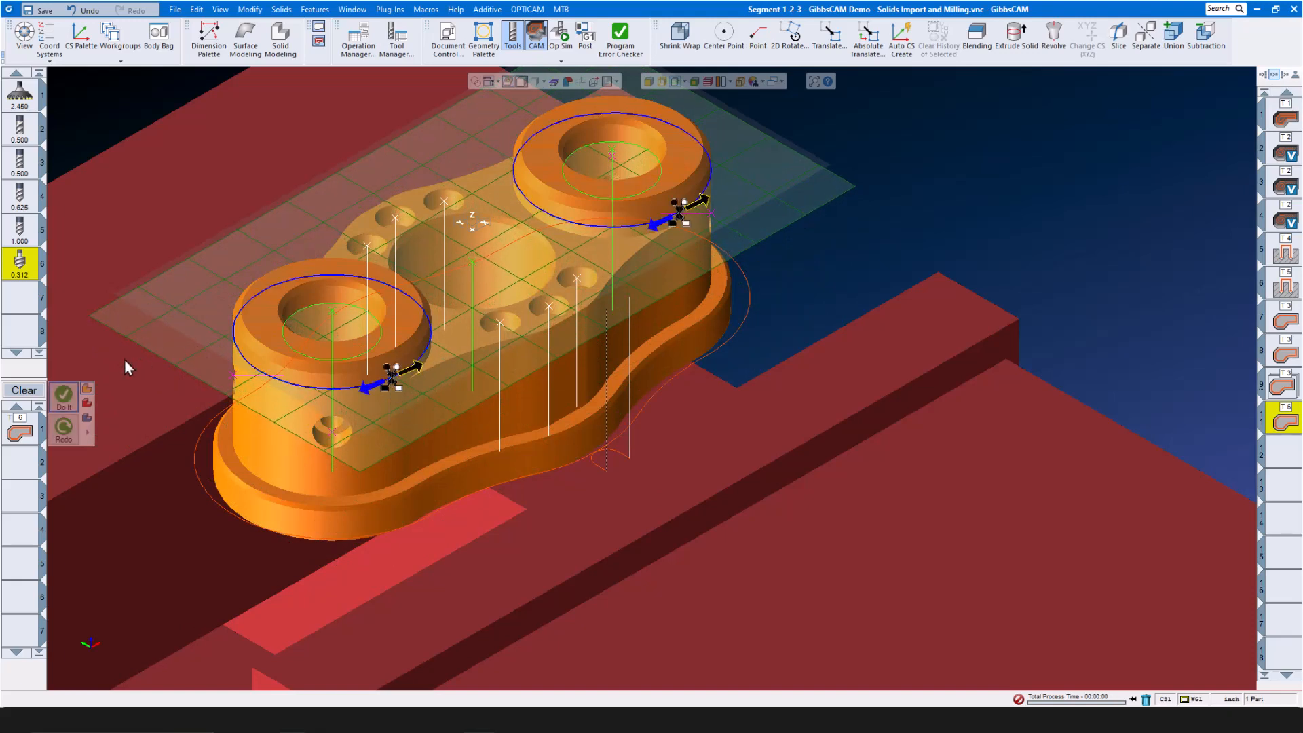
{"action": "left_click", "coordinate": [64, 396]}
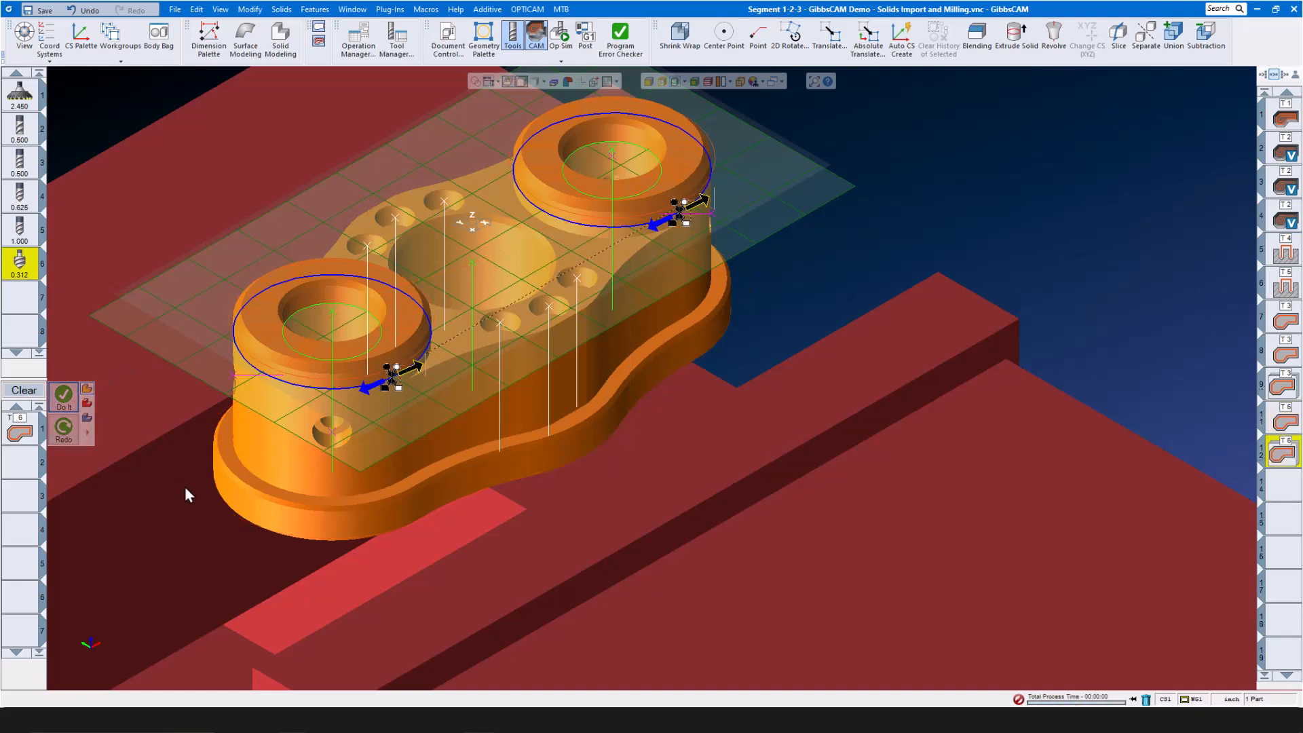
Run the Op Sim rendering of all operations through to the end at an adjusted speed and close it.
{"action": "scroll", "coordinate": [427, 536], "scroll_direction": "down", "scroll_amount": 3}
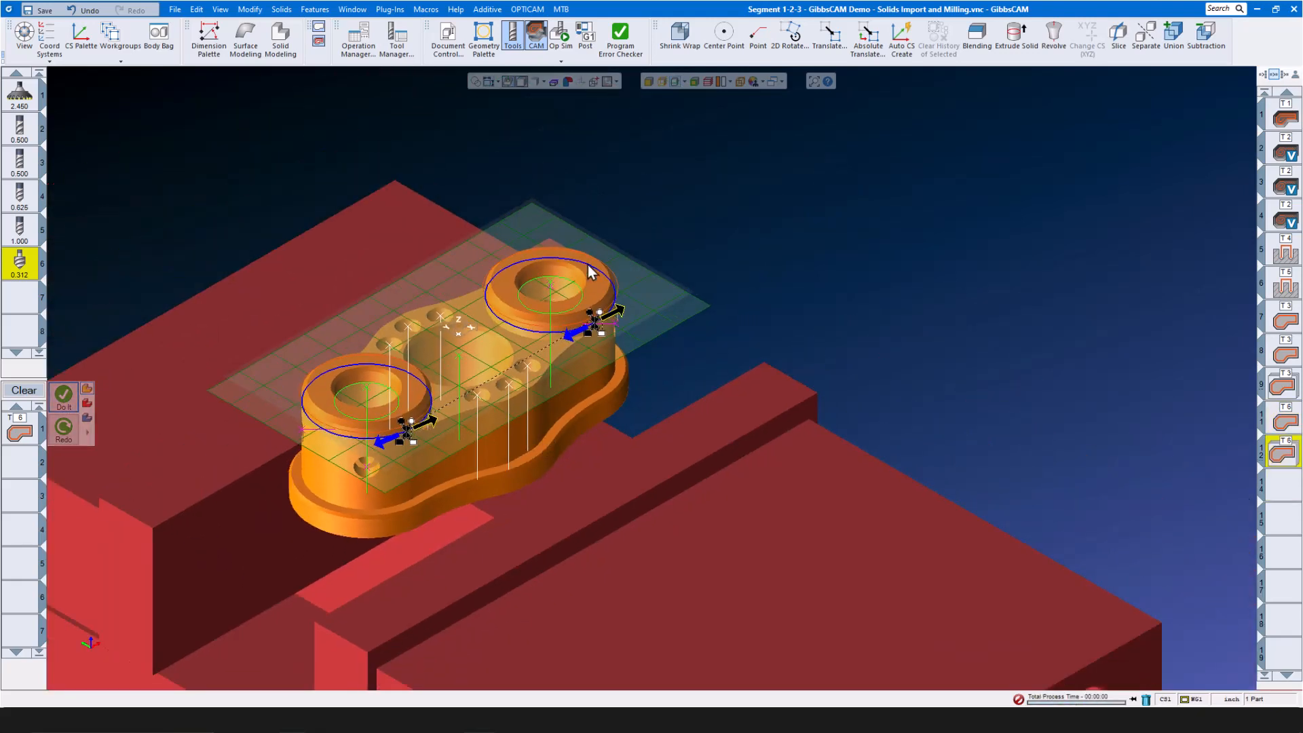
{"action": "left_click", "coordinate": [568, 33]}
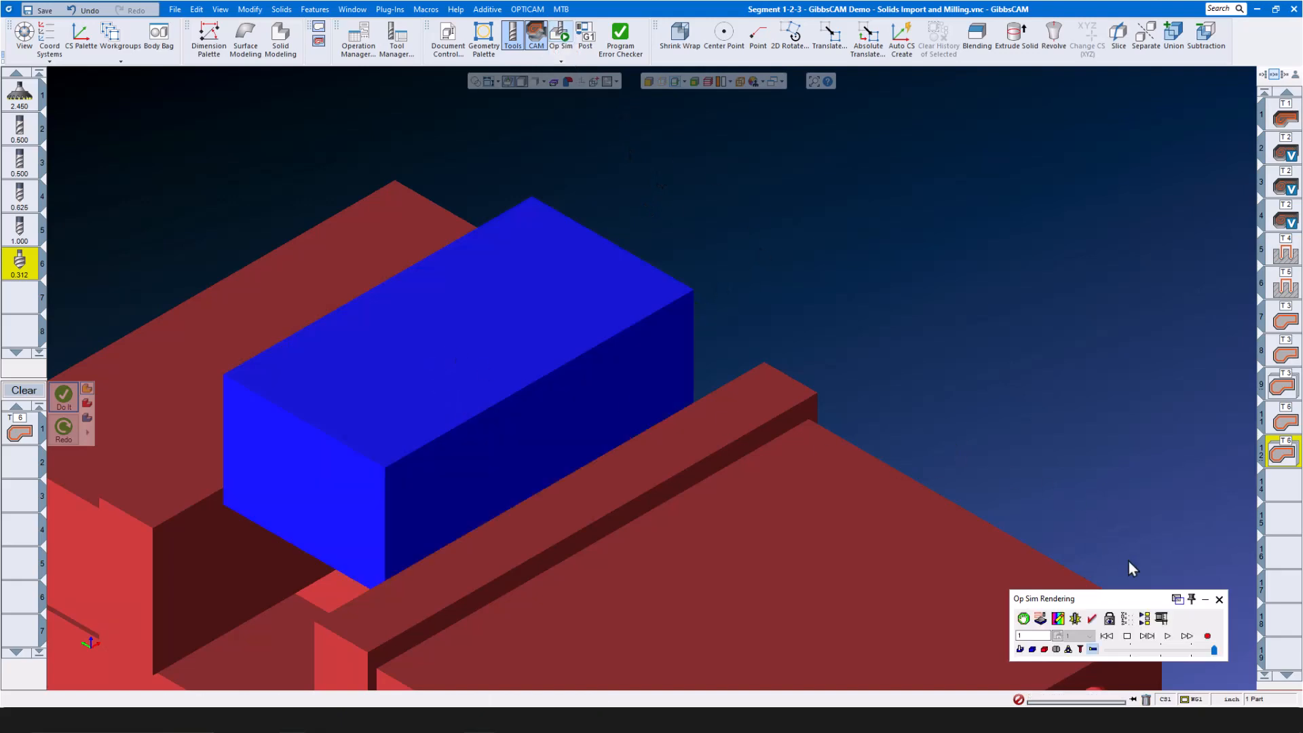
{"action": "left_click", "coordinate": [1157, 650]}
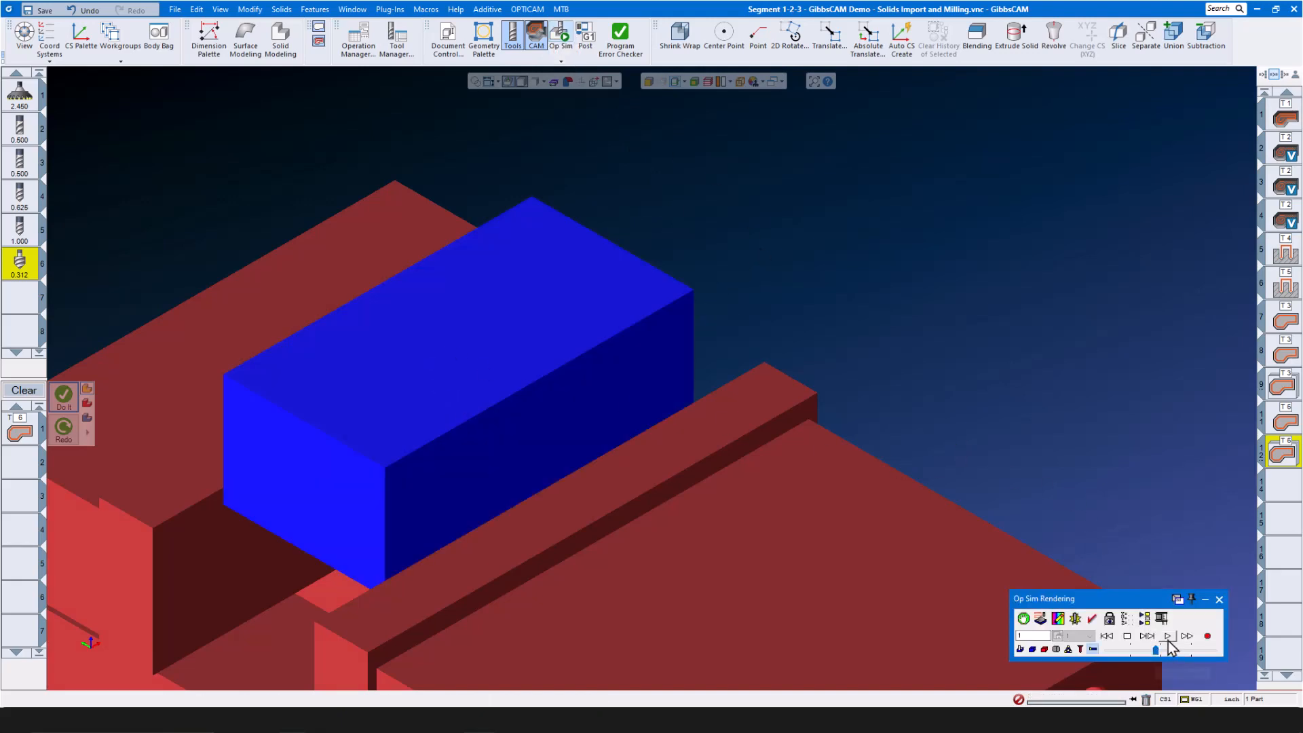
{"action": "left_click", "coordinate": [1167, 637]}
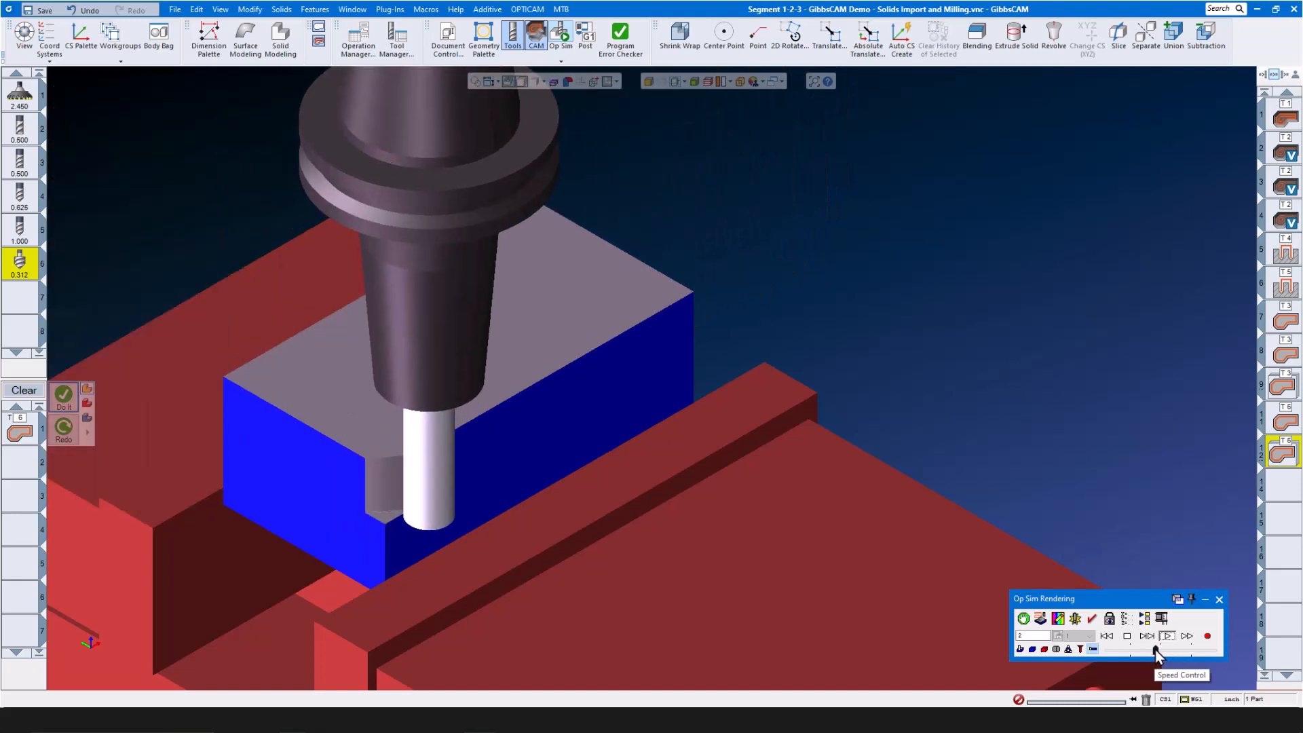
{"action": "left_click_drag", "start_coordinate": [1157, 649], "coordinate": [1165, 650]}
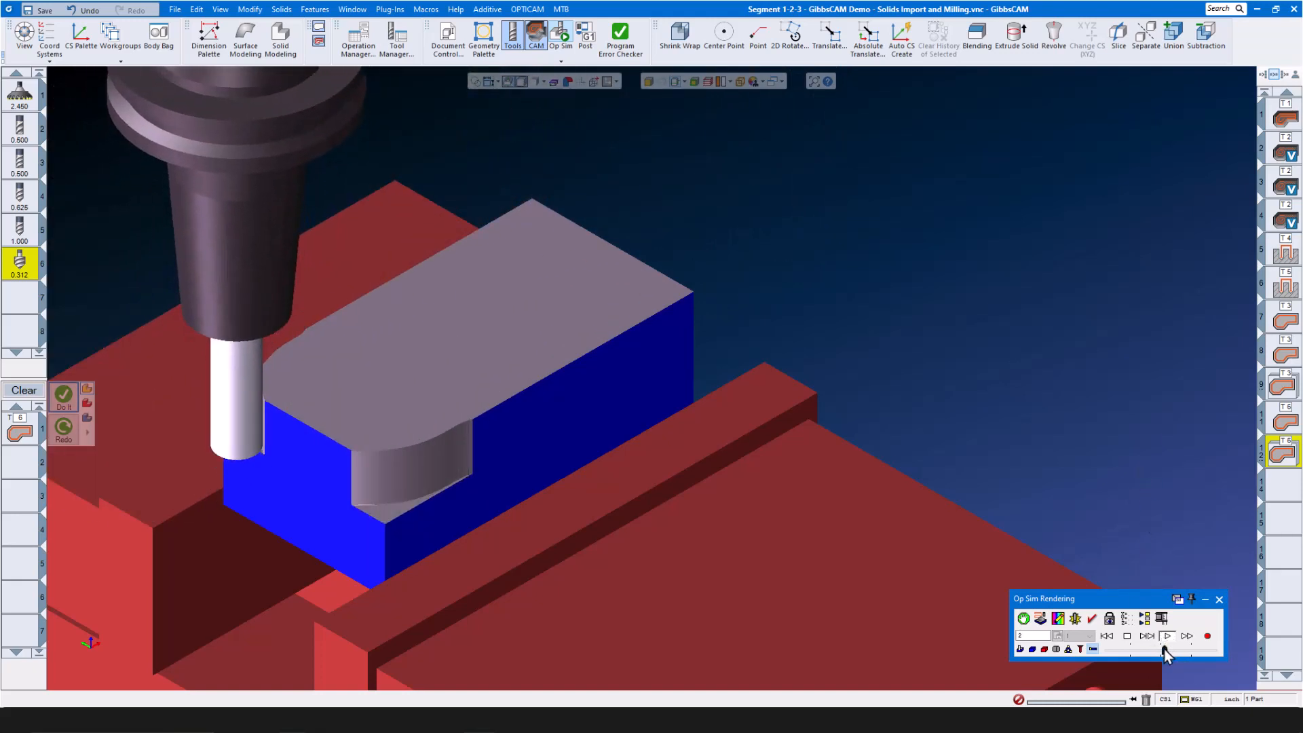
{"action": "left_click_drag", "start_coordinate": [1164, 649], "coordinate": [1168, 649]}
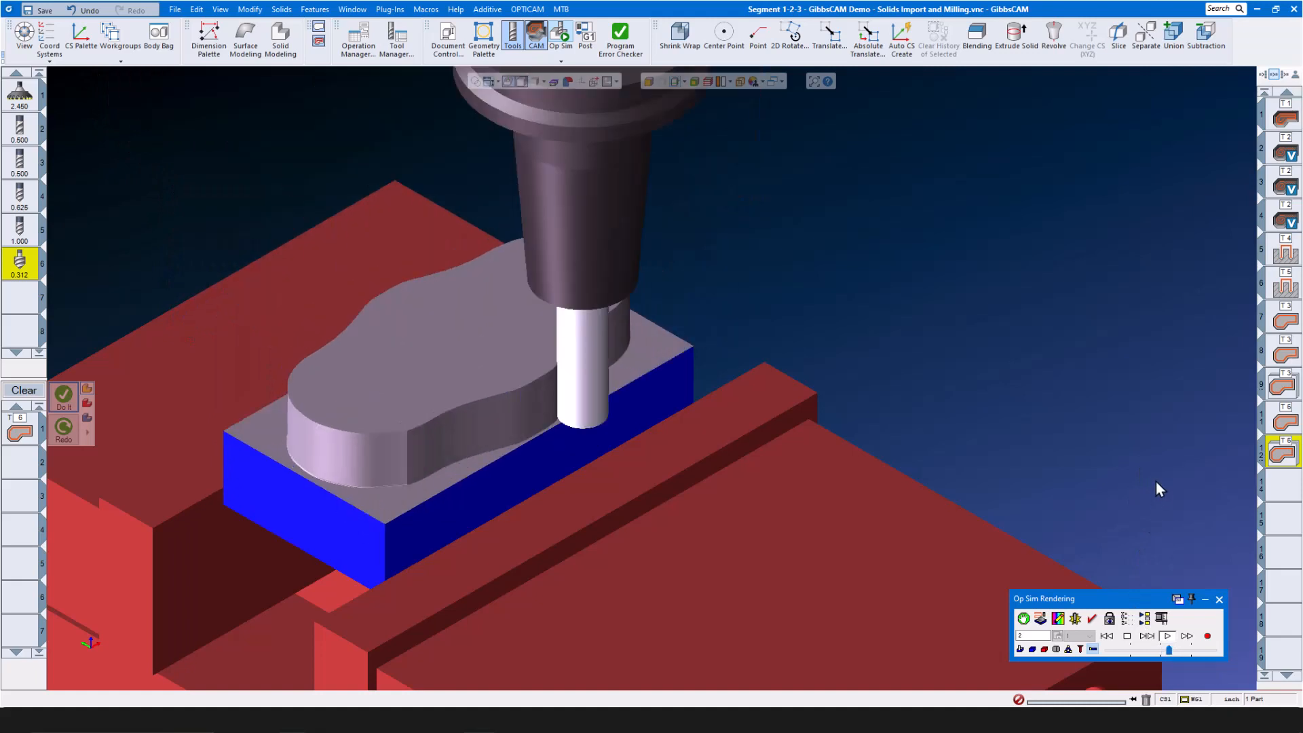
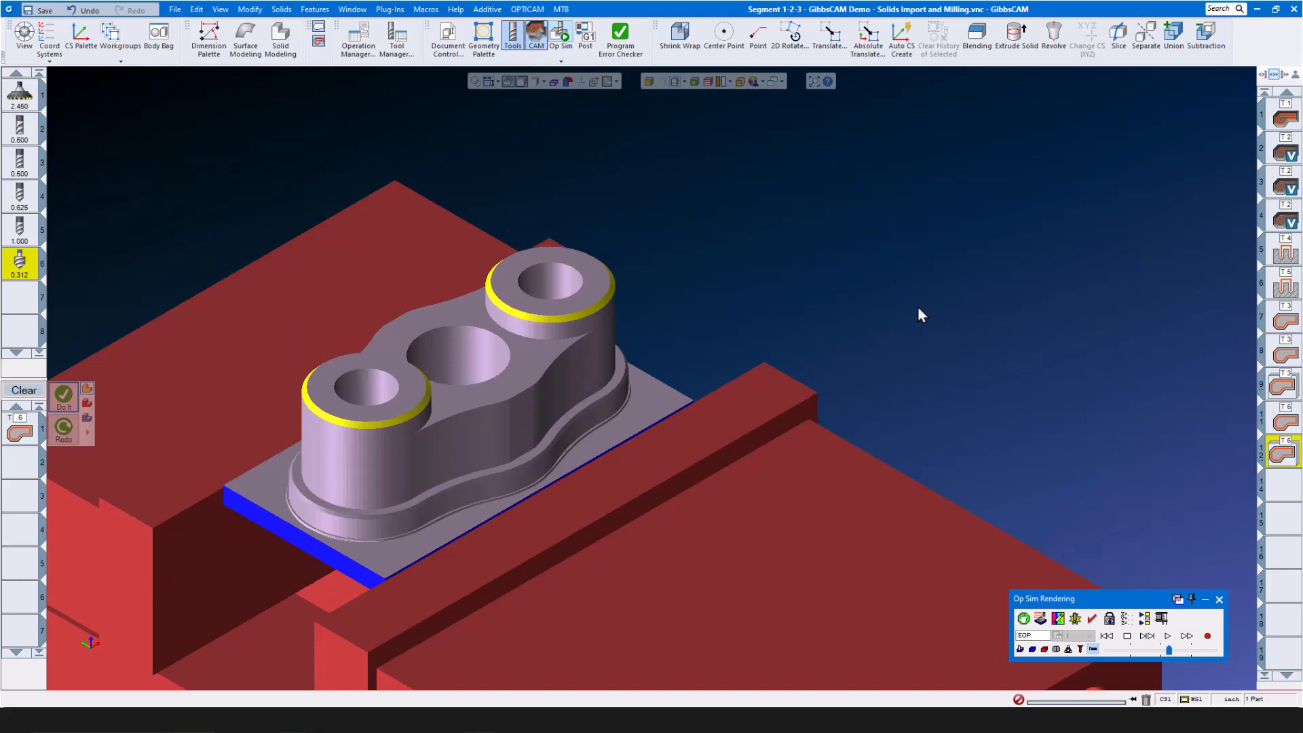
{"action": "left_click", "coordinate": [1219, 600]}
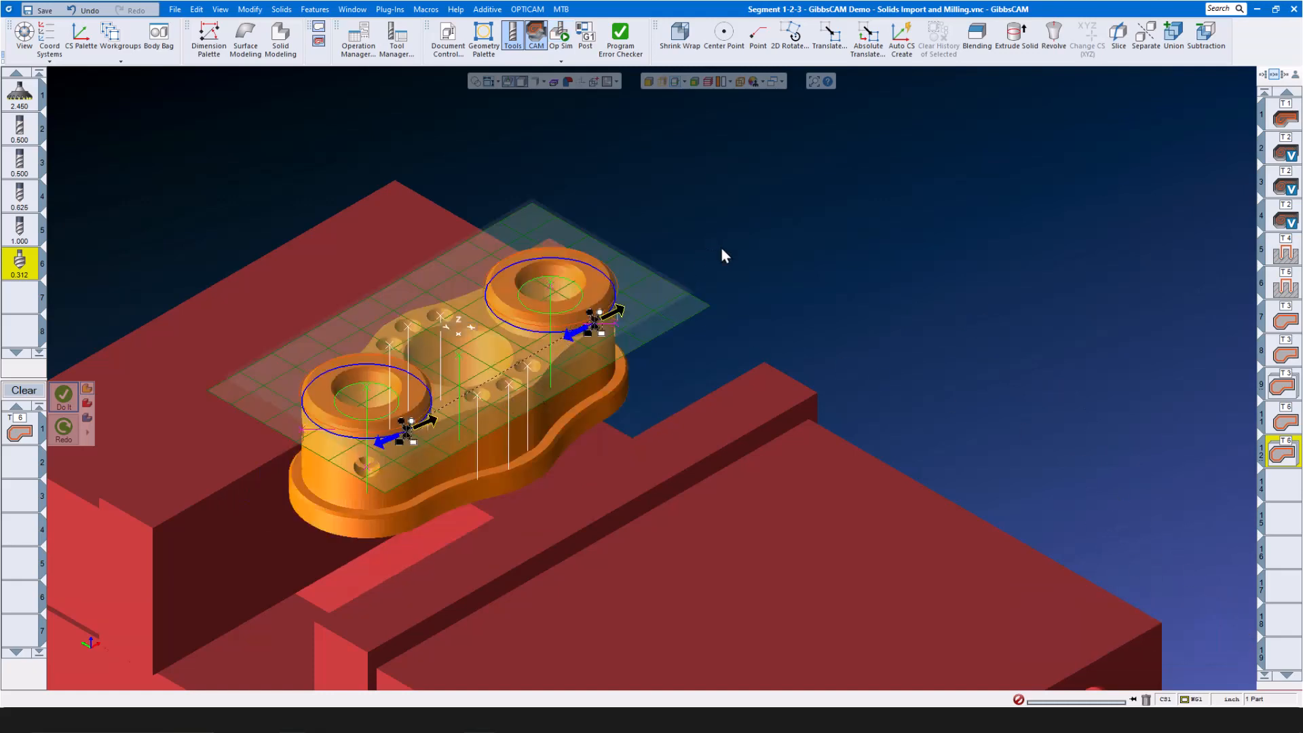
Open the hole definition of the front-row small hole nearest the rear boss for inspection.
{"action": "mouse_move", "coordinate": [21, 227]}
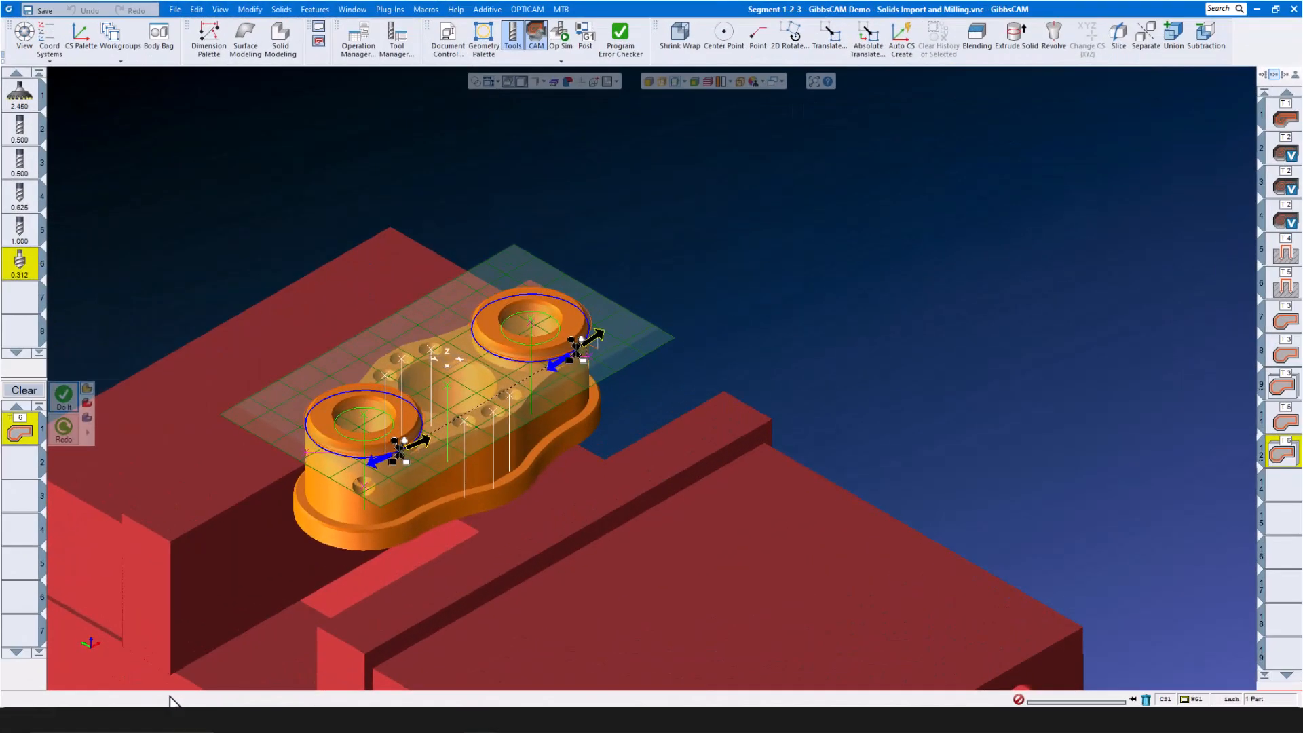
{"action": "left_click", "coordinate": [678, 82]}
{"action": "left_click", "coordinate": [675, 82]}
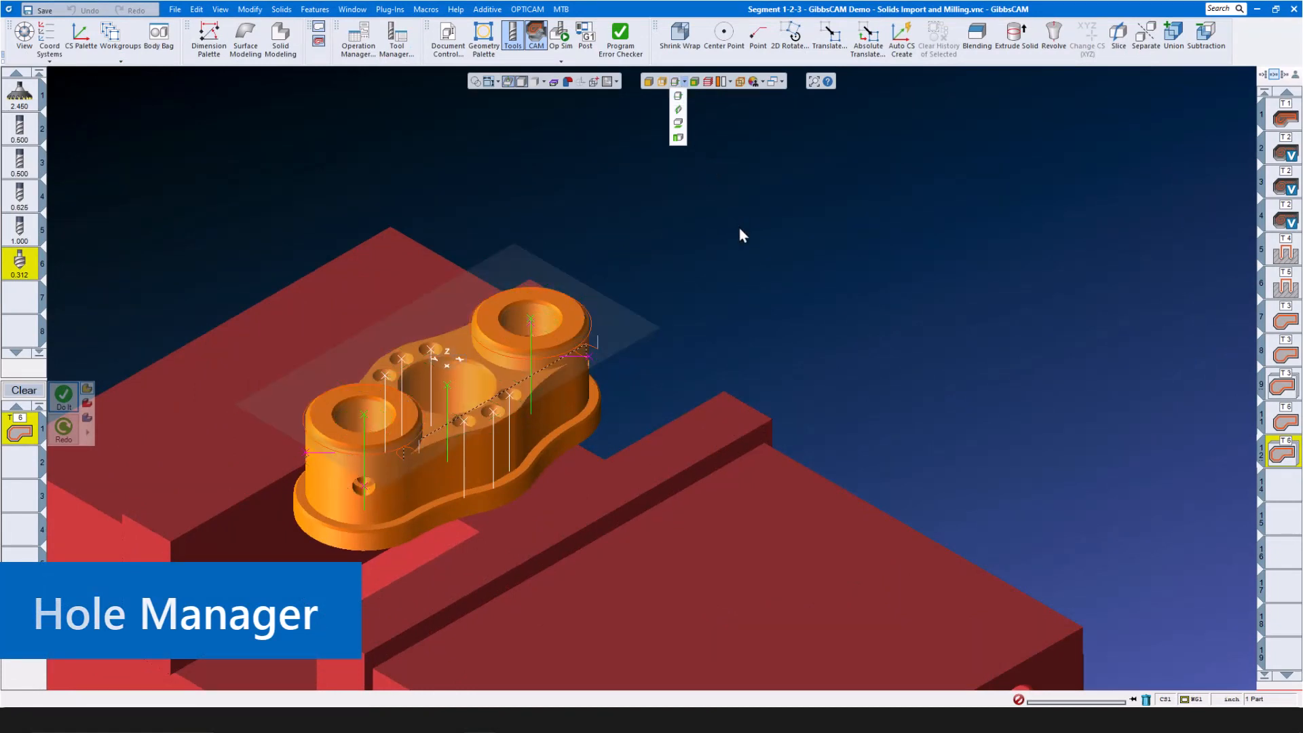
{"action": "scroll", "coordinate": [426, 385], "scroll_direction": "up", "scroll_amount": 3}
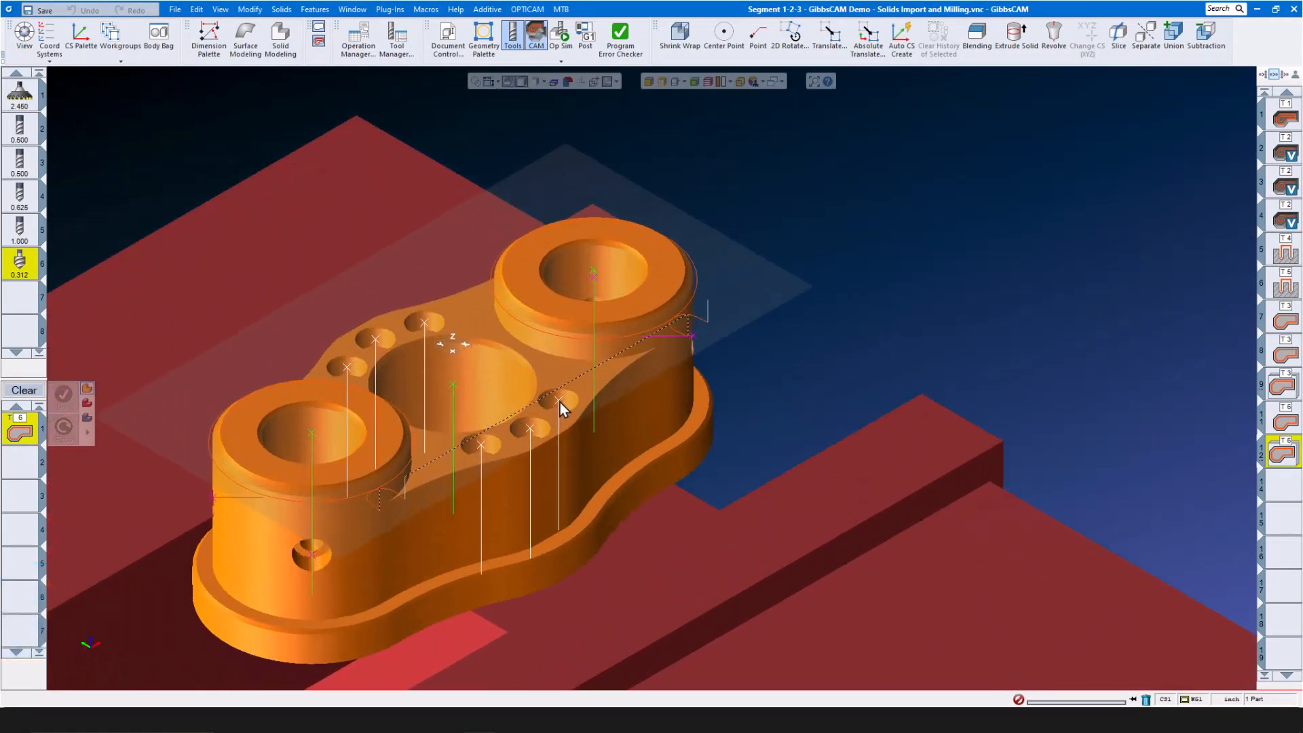
{"action": "left_click", "coordinate": [560, 401]}
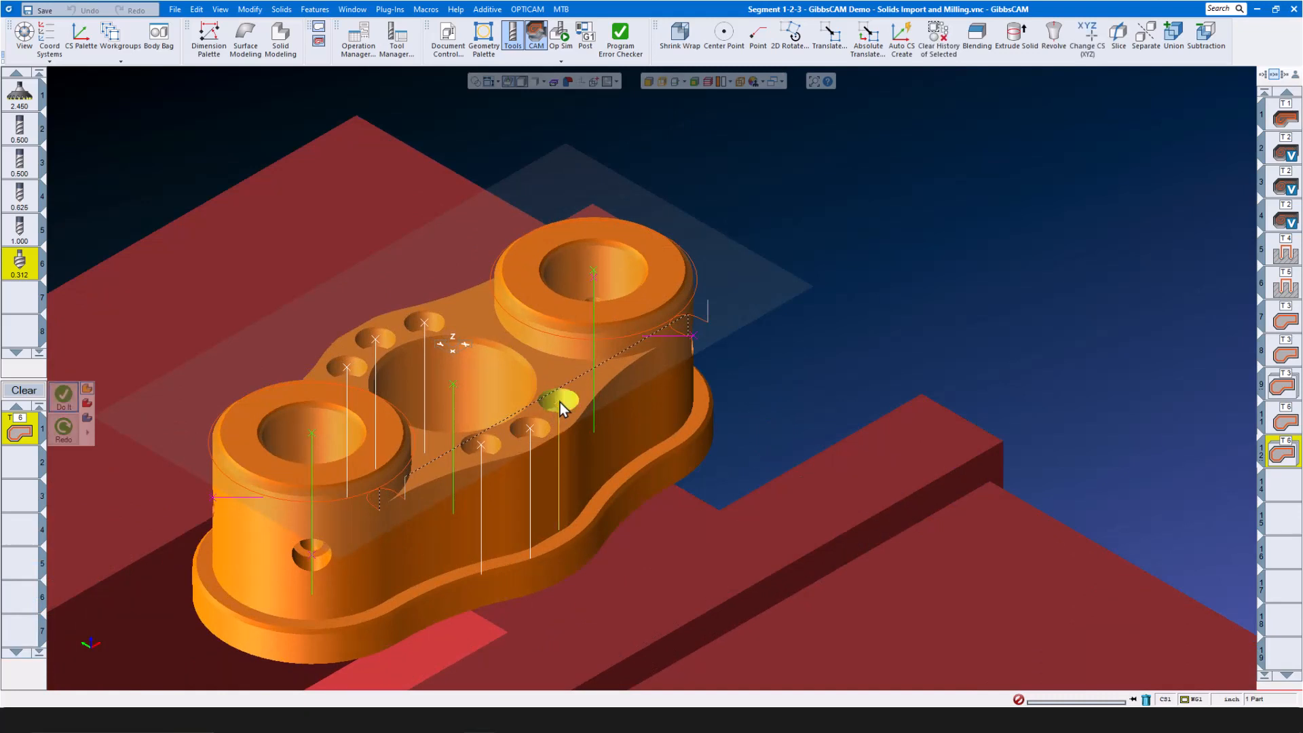
{"action": "right_click", "coordinate": [559, 401]}
{"action": "left_click", "coordinate": [589, 438]}
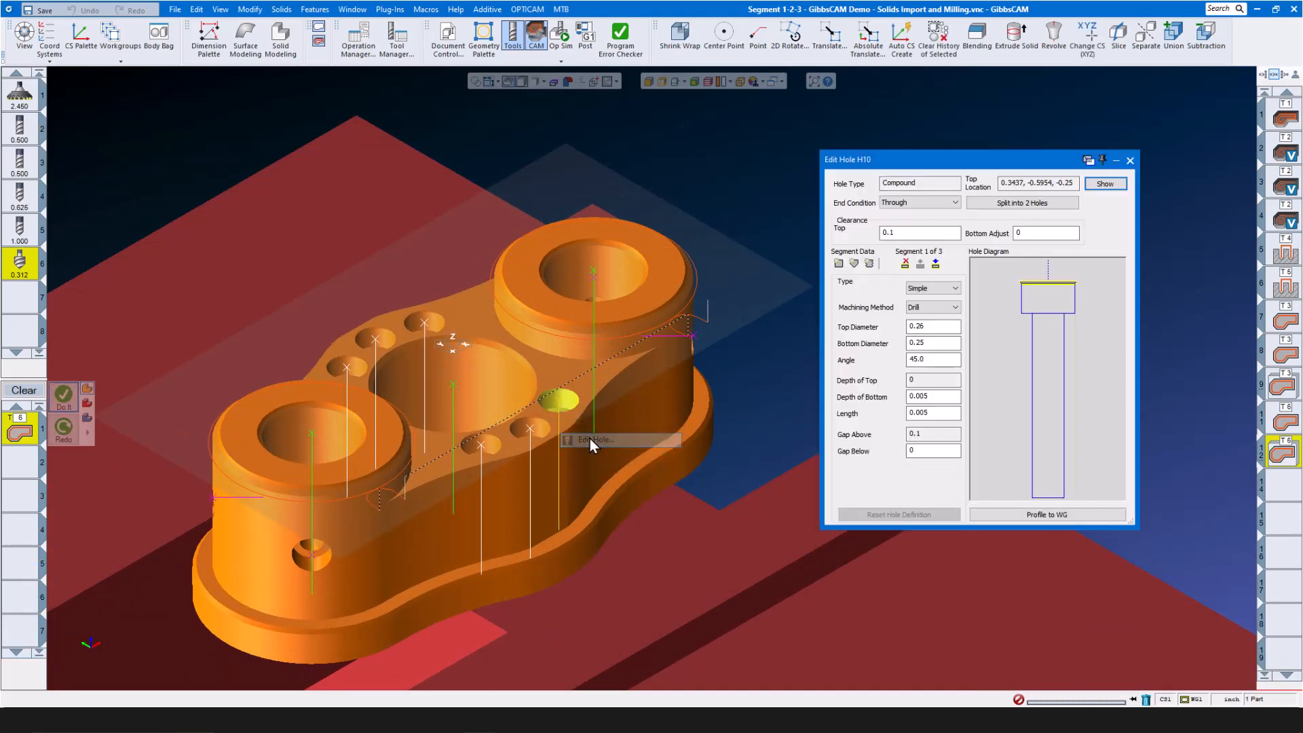
Examine the diameters and depths of the hole's counterbore and through segments, leaving the definition as it is.
{"action": "left_click", "coordinate": [1040, 306]}
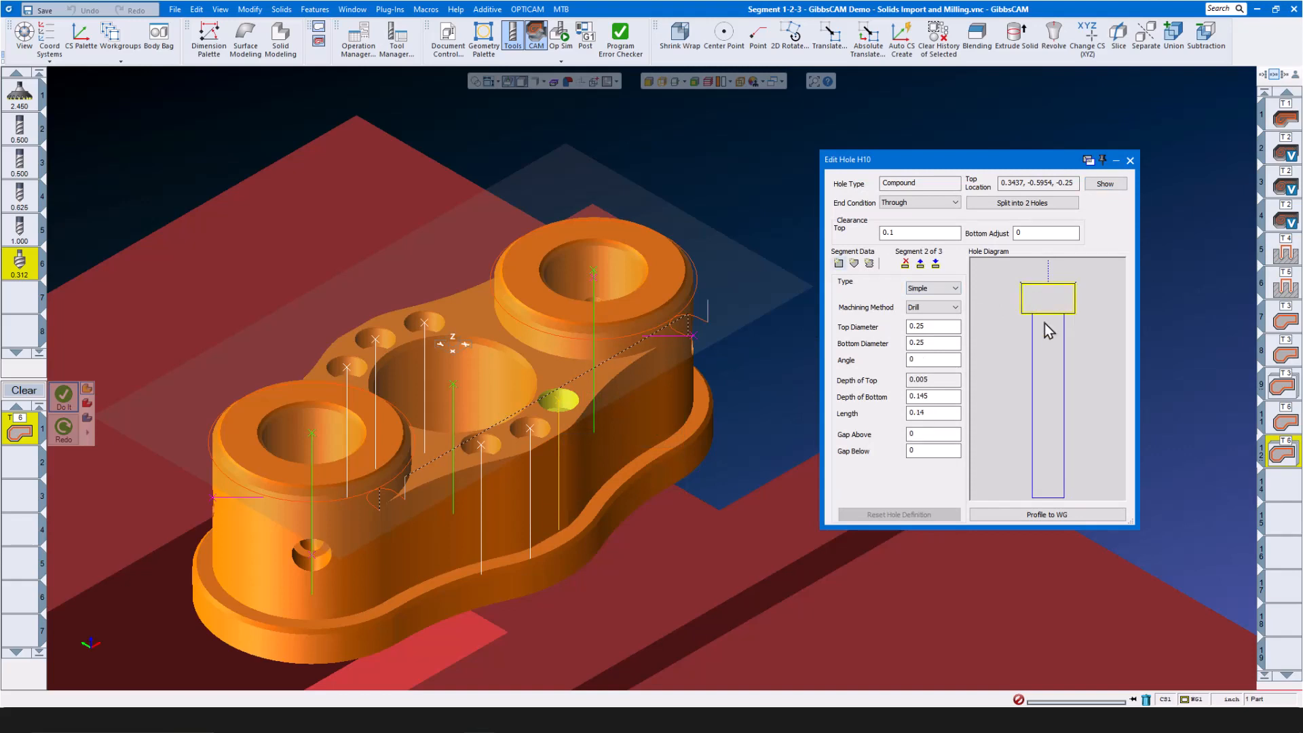
{"action": "left_click", "coordinate": [1049, 343]}
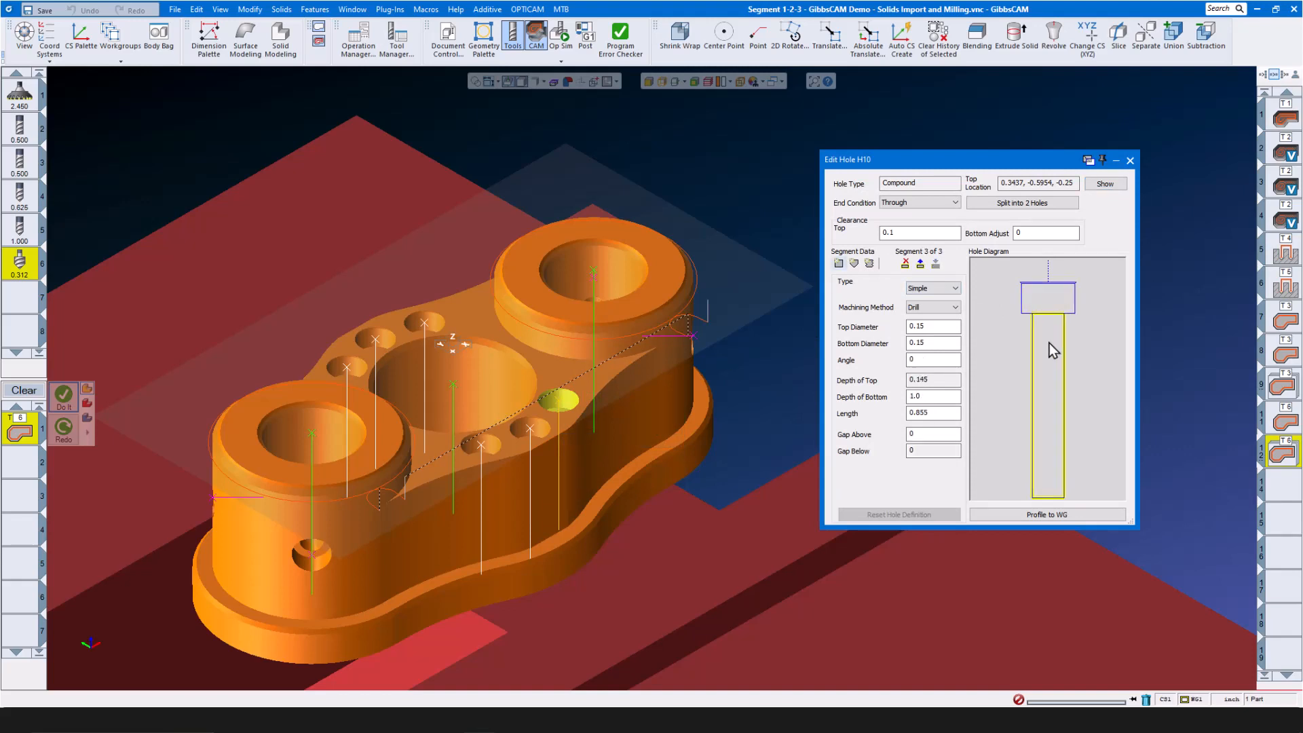
{"action": "left_click", "coordinate": [1057, 300]}
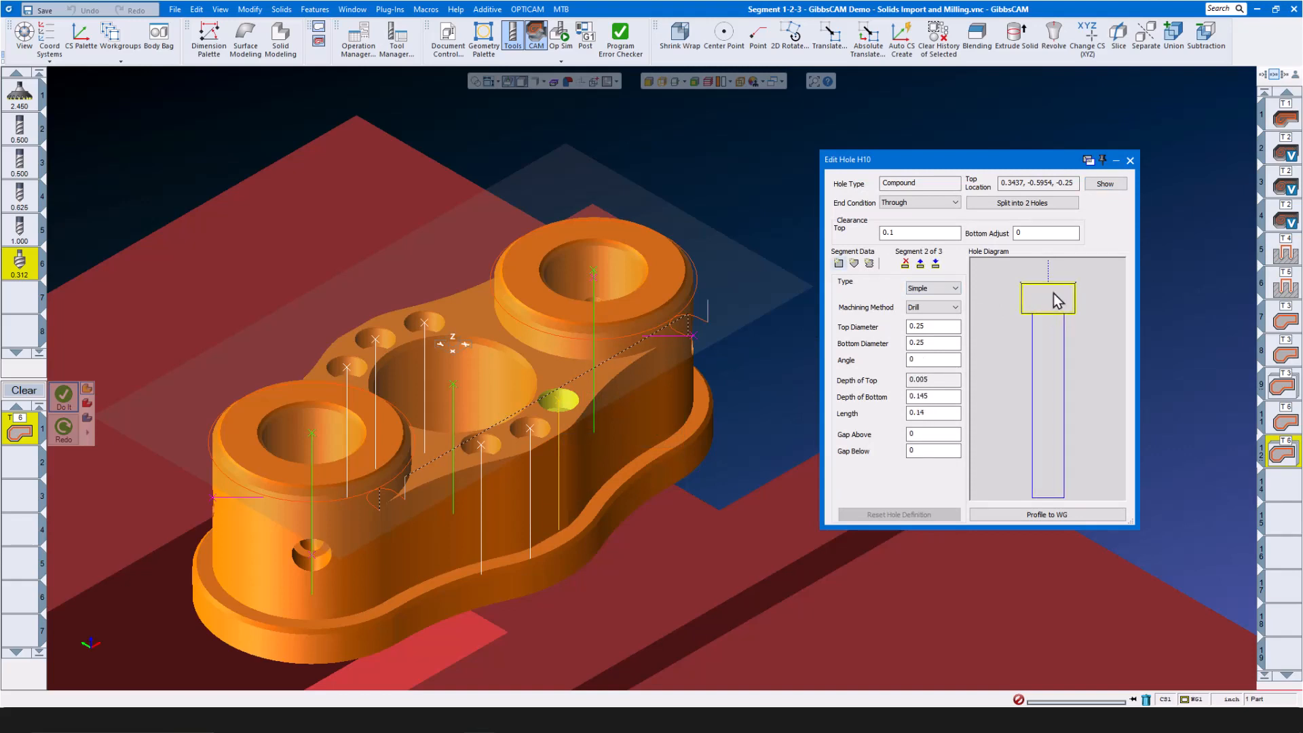
{"action": "left_click", "coordinate": [1045, 347]}
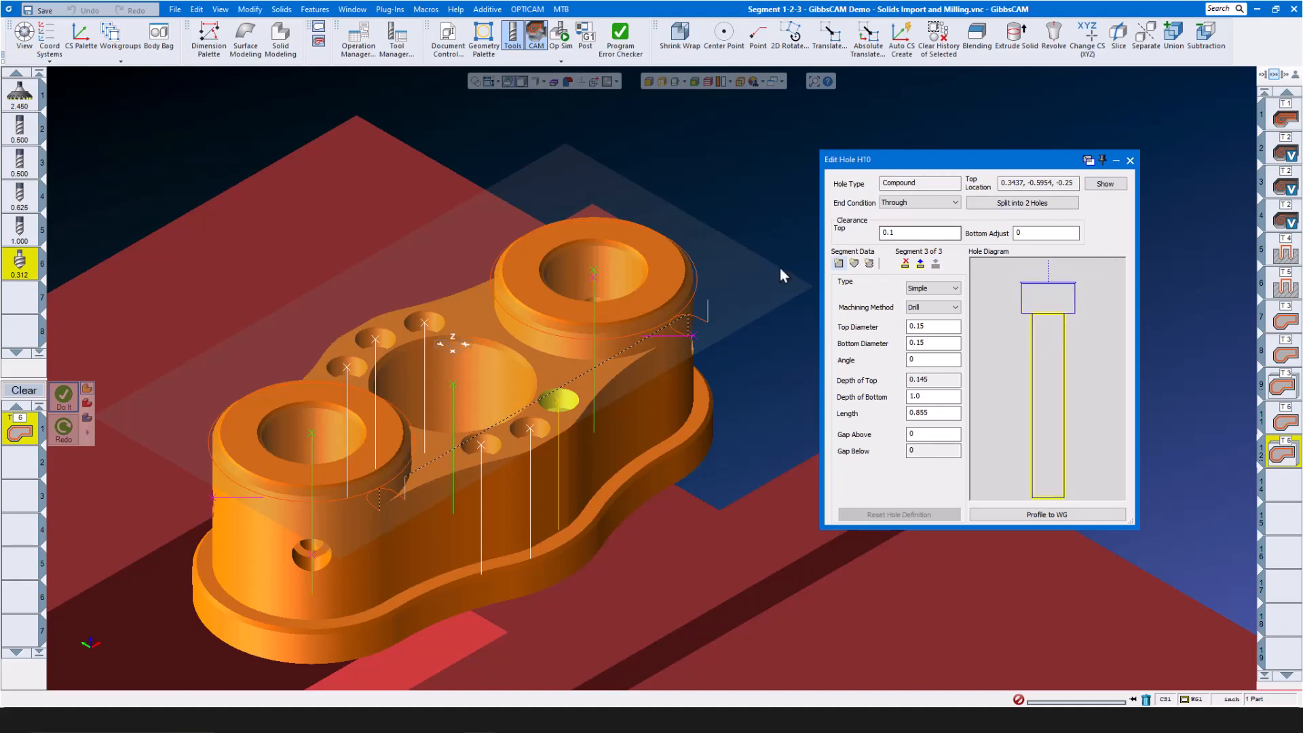
{"action": "left_click", "coordinate": [1130, 160]}
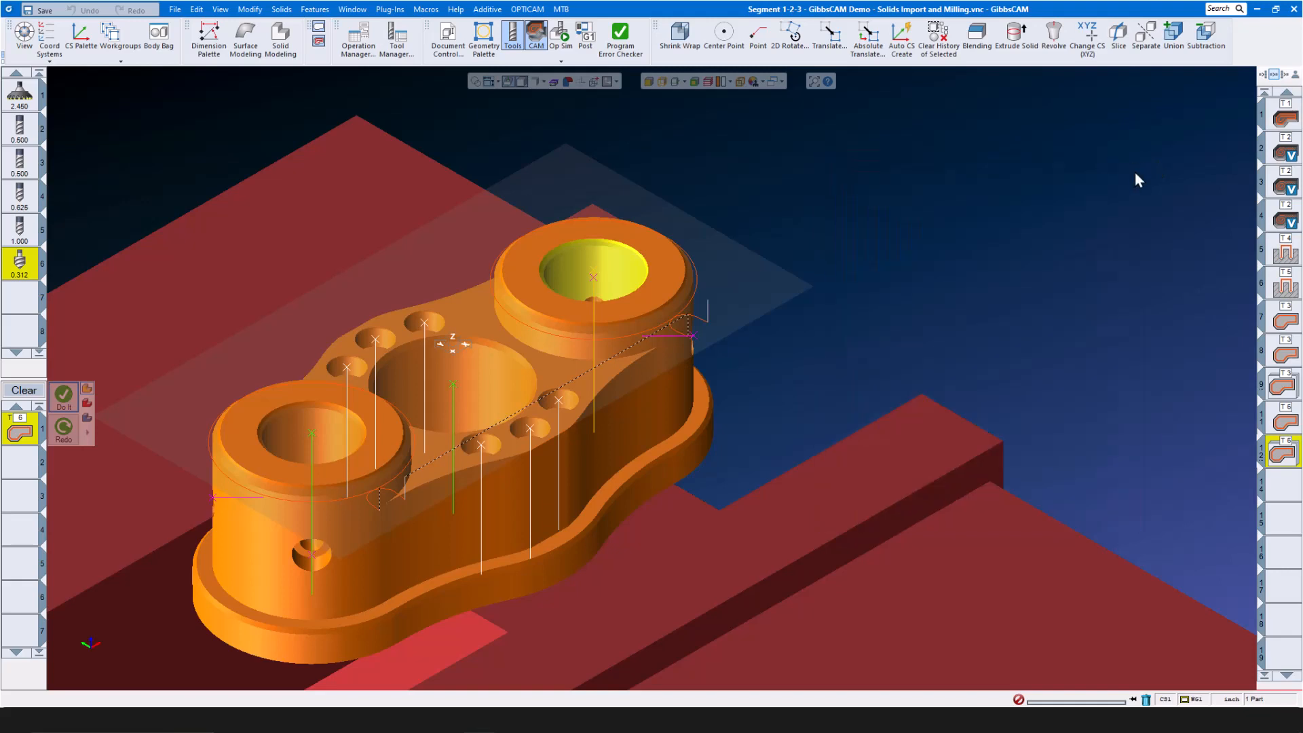
Clear the selection and process list, and create a Holes process with the 0.375 tool 12.
{"action": "left_click", "coordinate": [934, 235]}
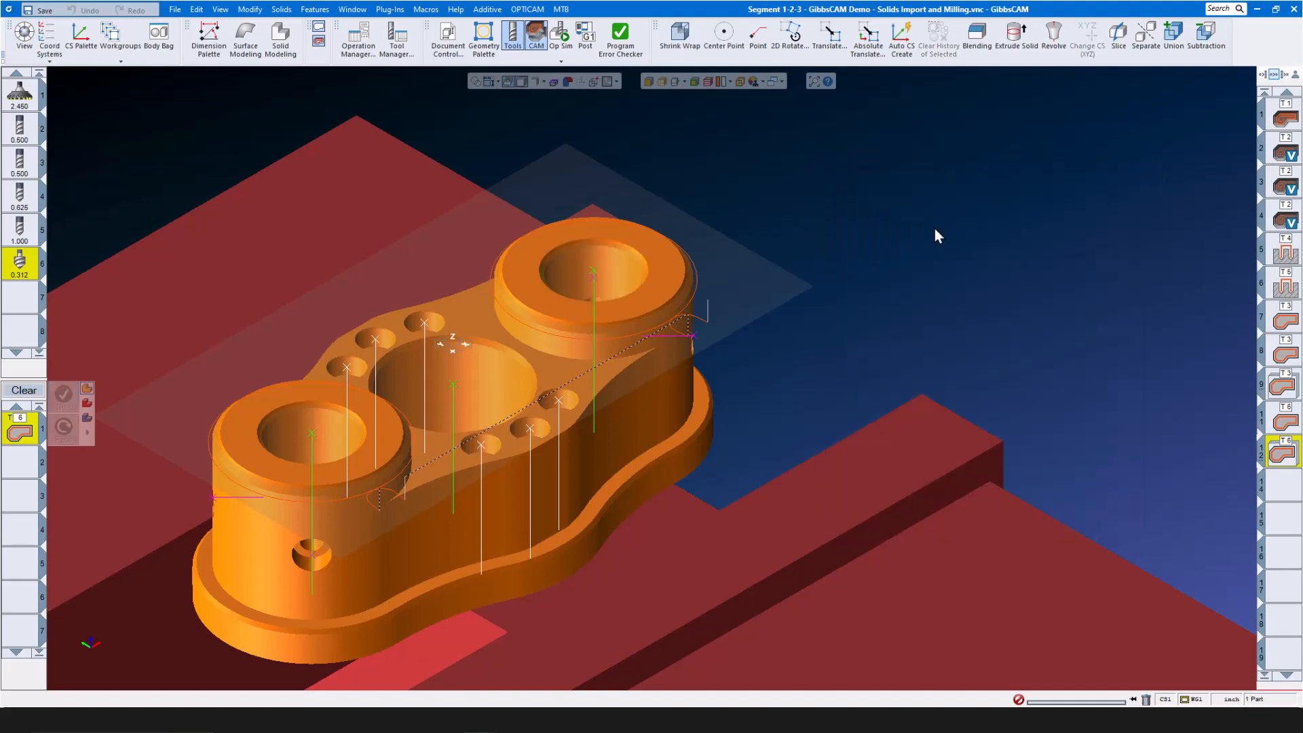
{"action": "left_click", "coordinate": [24, 391]}
{"action": "scroll", "coordinate": [28, 301], "scroll_direction": "down", "scroll_amount": 6}
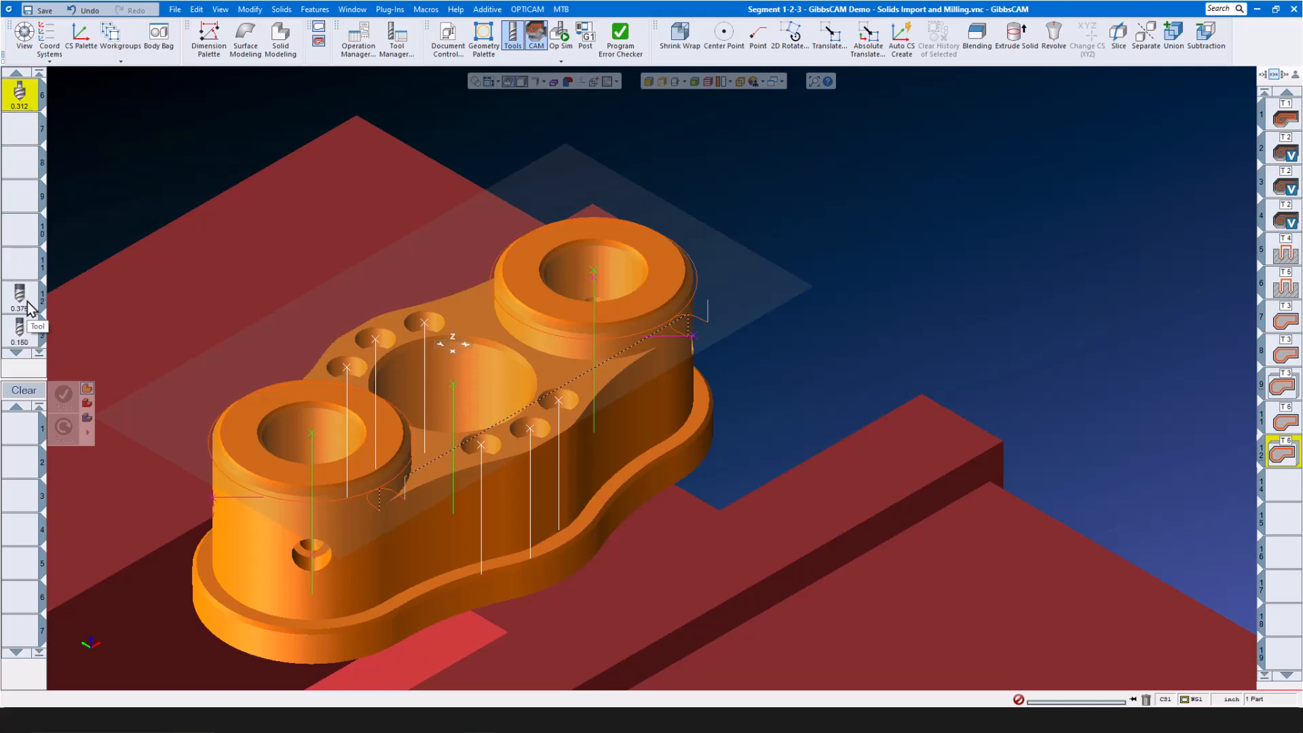
{"action": "scroll", "coordinate": [27, 303], "scroll_direction": "down", "scroll_amount": 1}
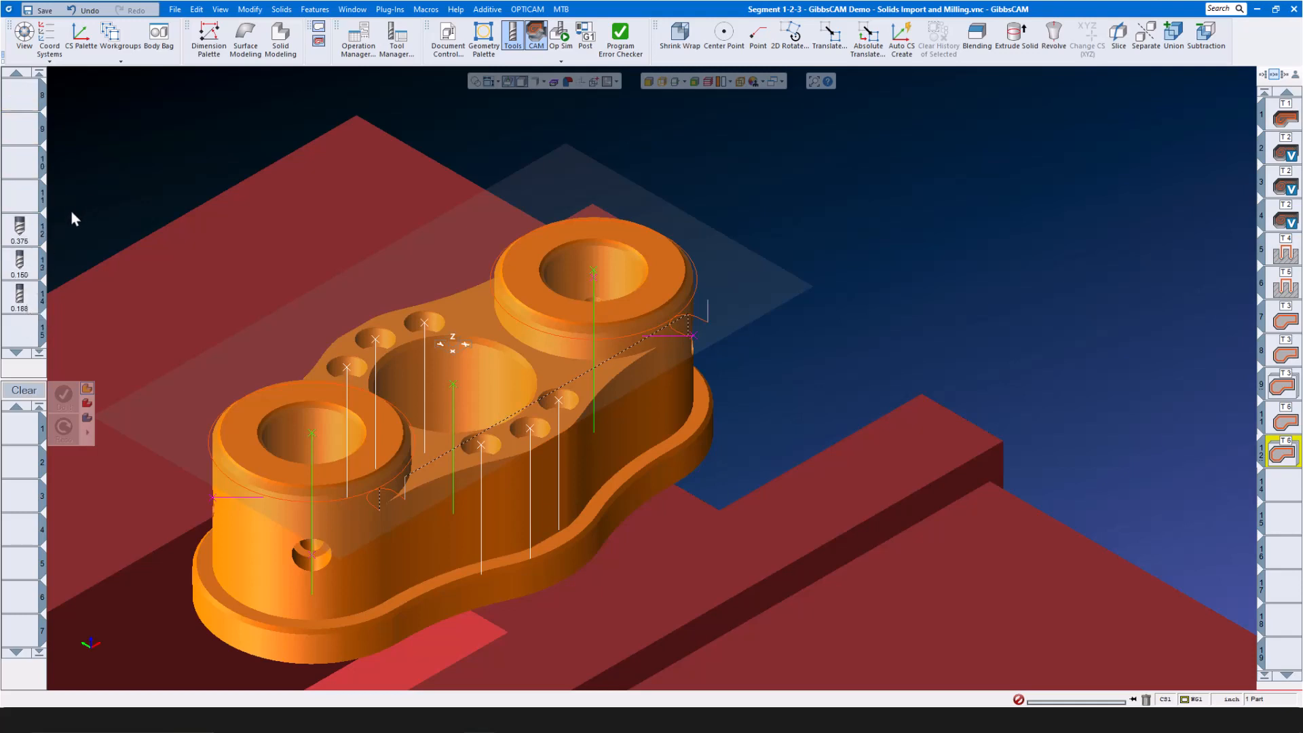
{"action": "left_click_drag", "start_coordinate": [19, 229], "coordinate": [40, 429]}
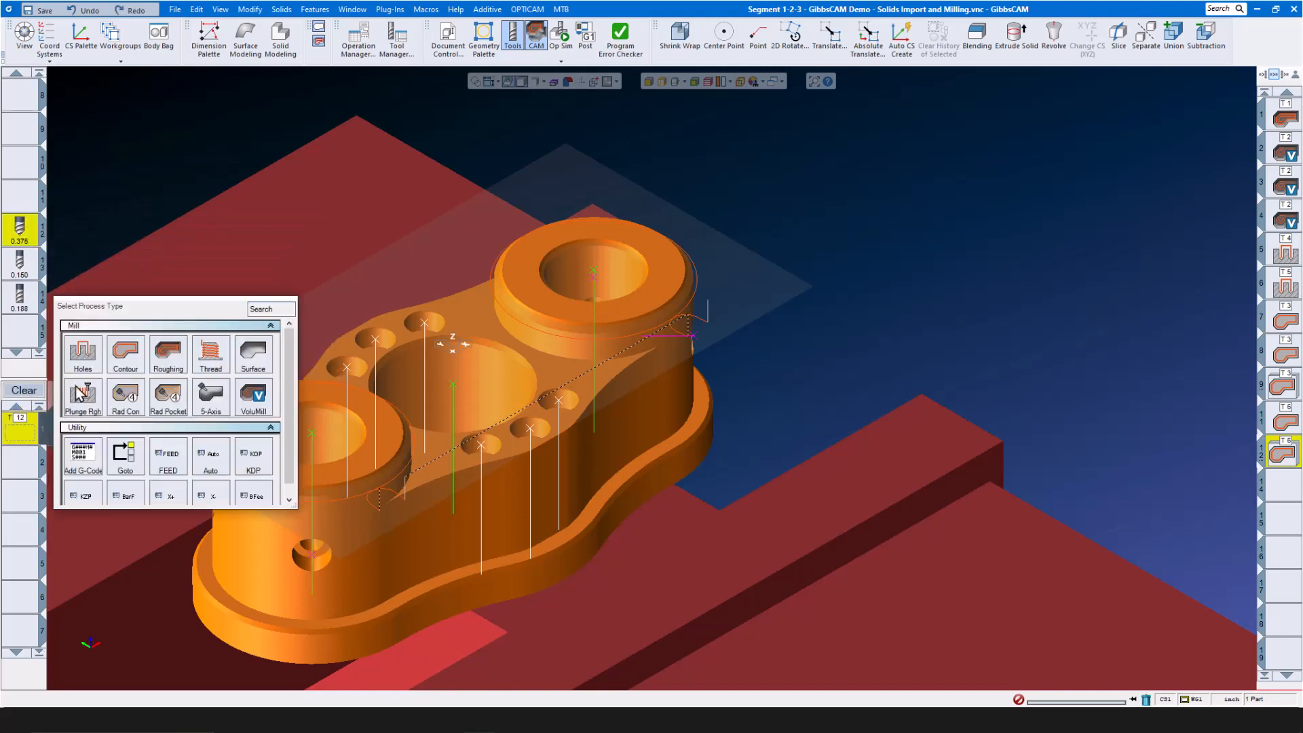
{"action": "left_click", "coordinate": [87, 359]}
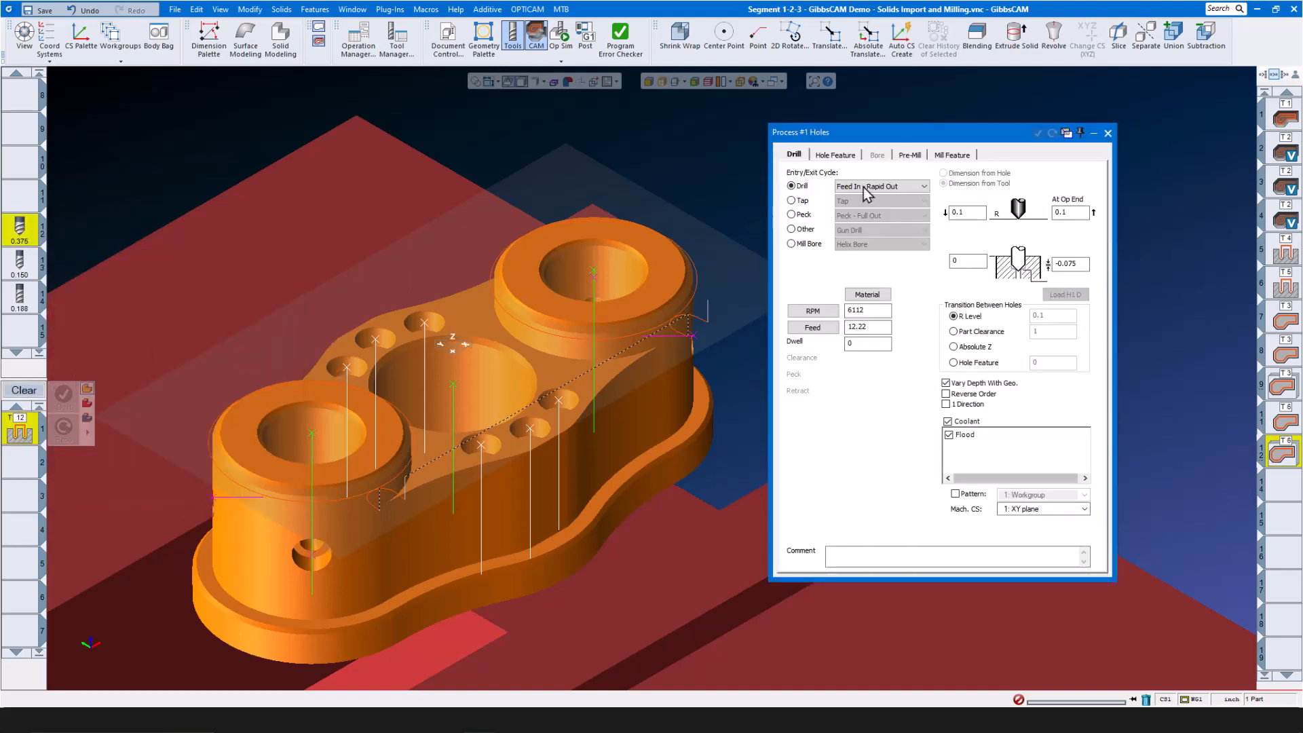
Set the Holes process R Level to From Hole Feature and At Op End to Same As R Level.
{"action": "left_click", "coordinate": [837, 157]}
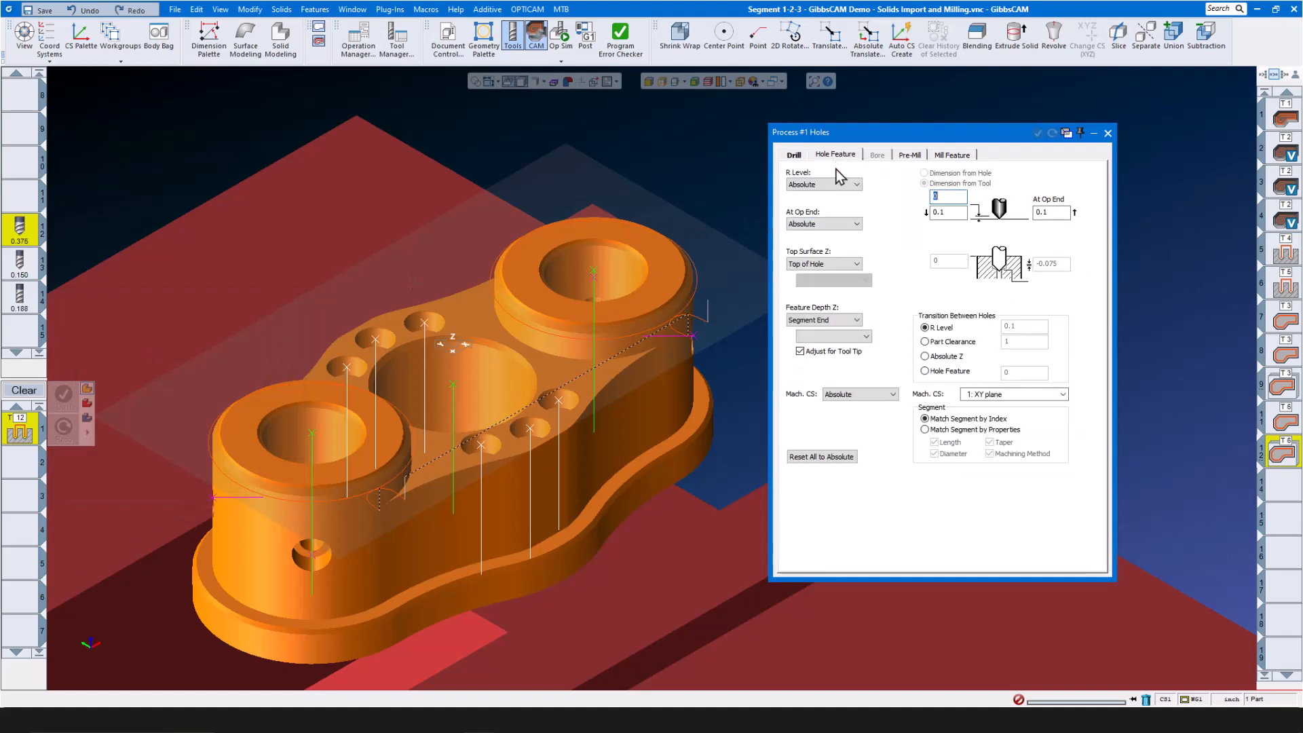
{"action": "left_click", "coordinate": [851, 184]}
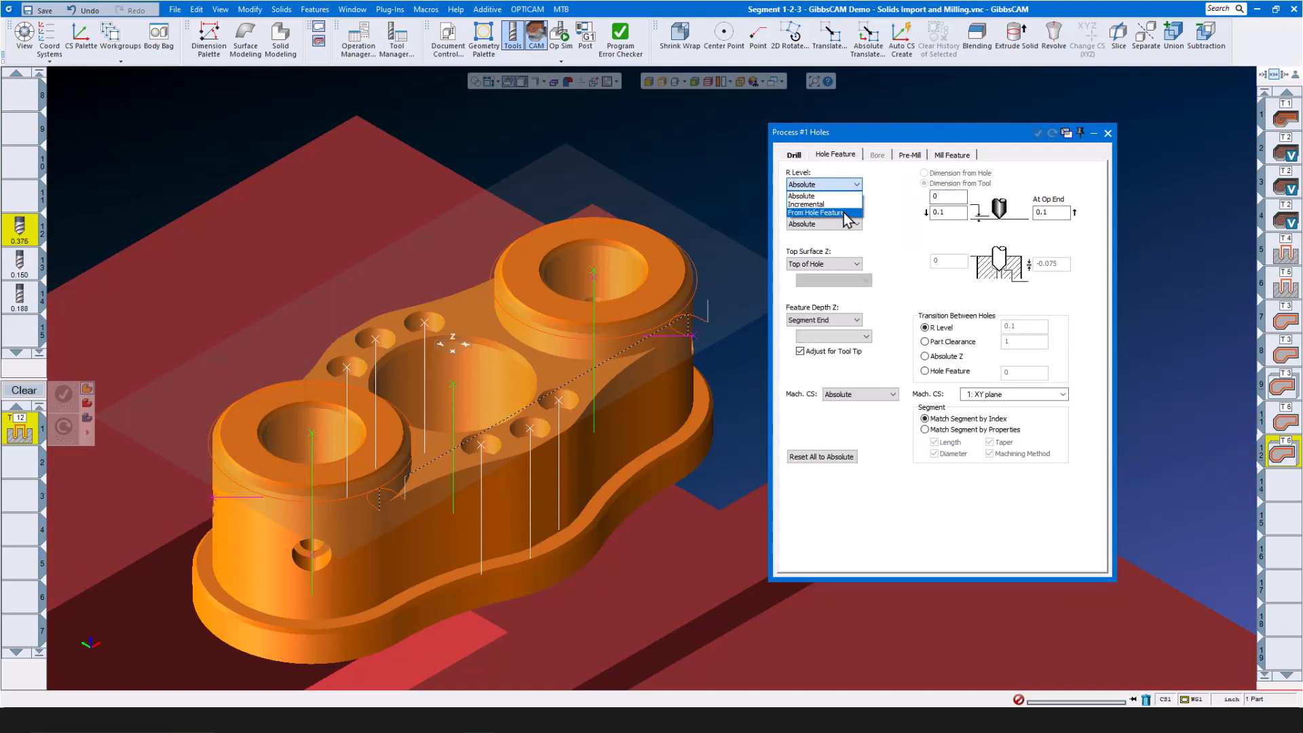
{"action": "left_click", "coordinate": [848, 213]}
{"action": "left_click", "coordinate": [851, 224]}
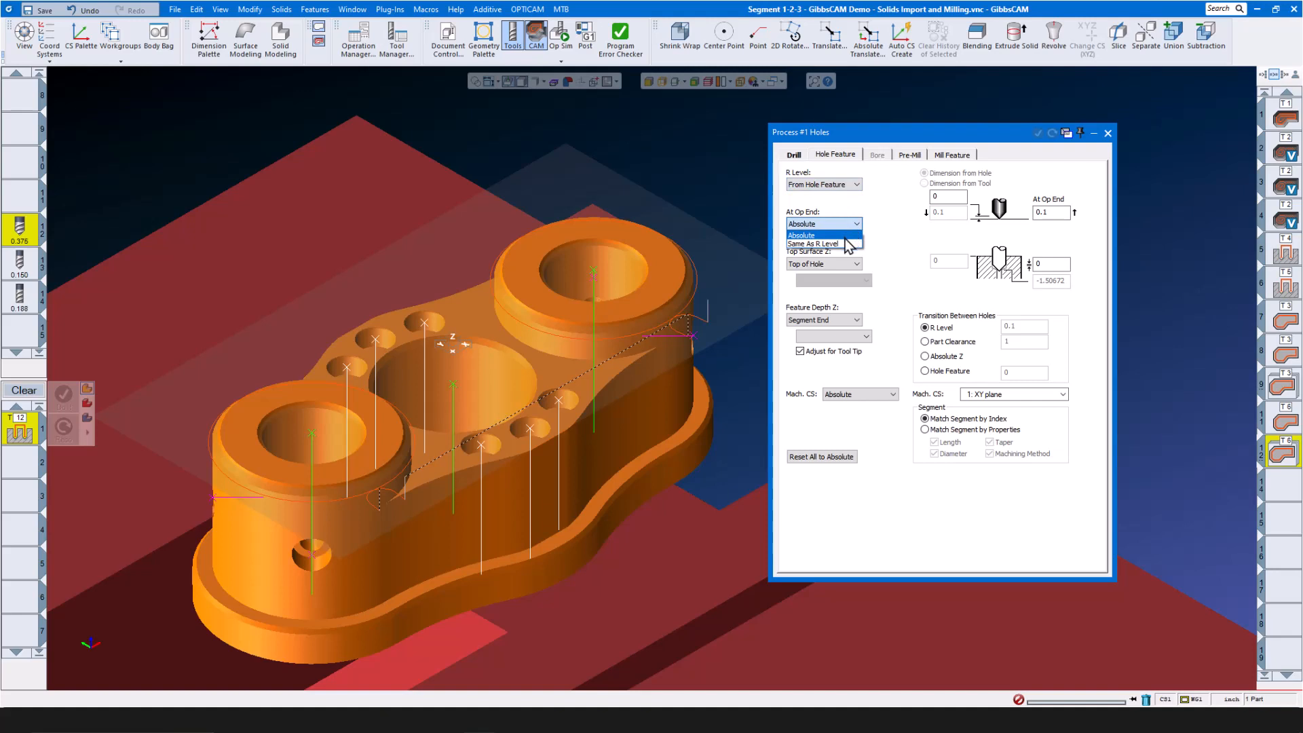
{"action": "left_click", "coordinate": [822, 243]}
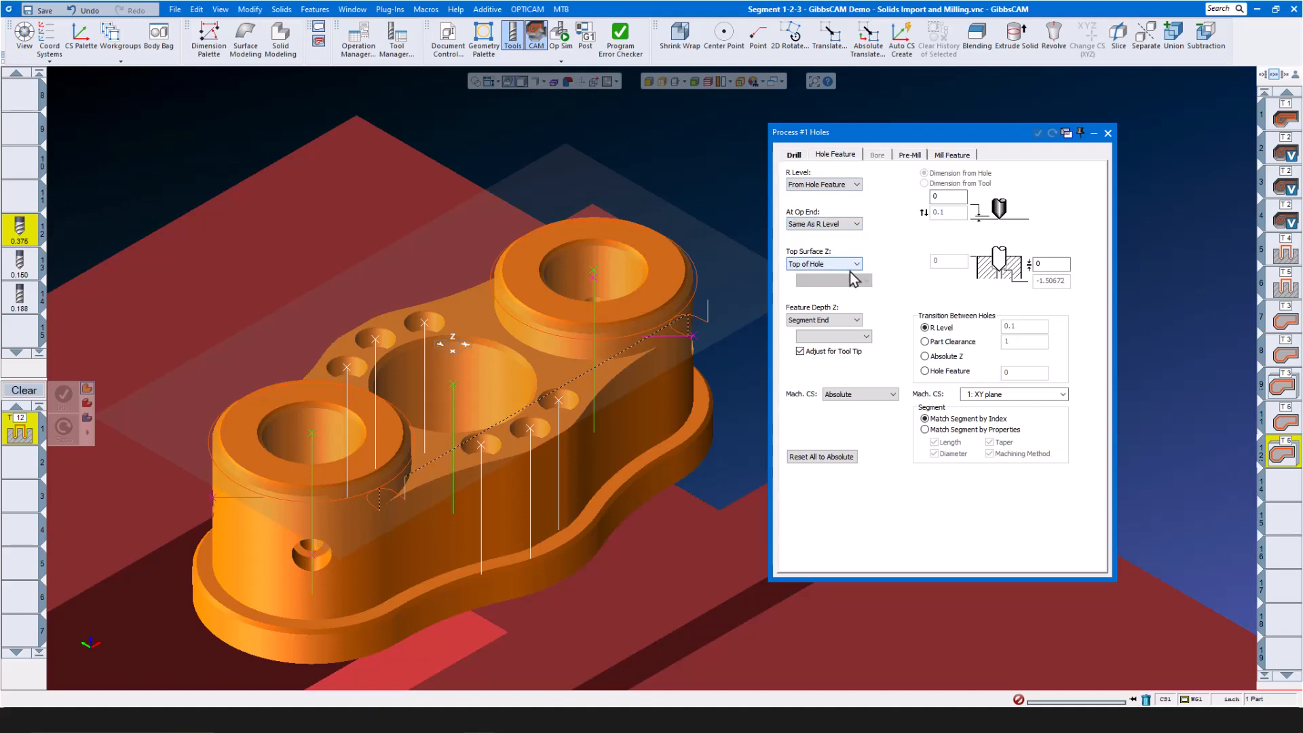
Set the Holes process Feature Depth Z to Chamfer with Adjust for Tool Tip enabled.
{"action": "left_click", "coordinate": [857, 321]}
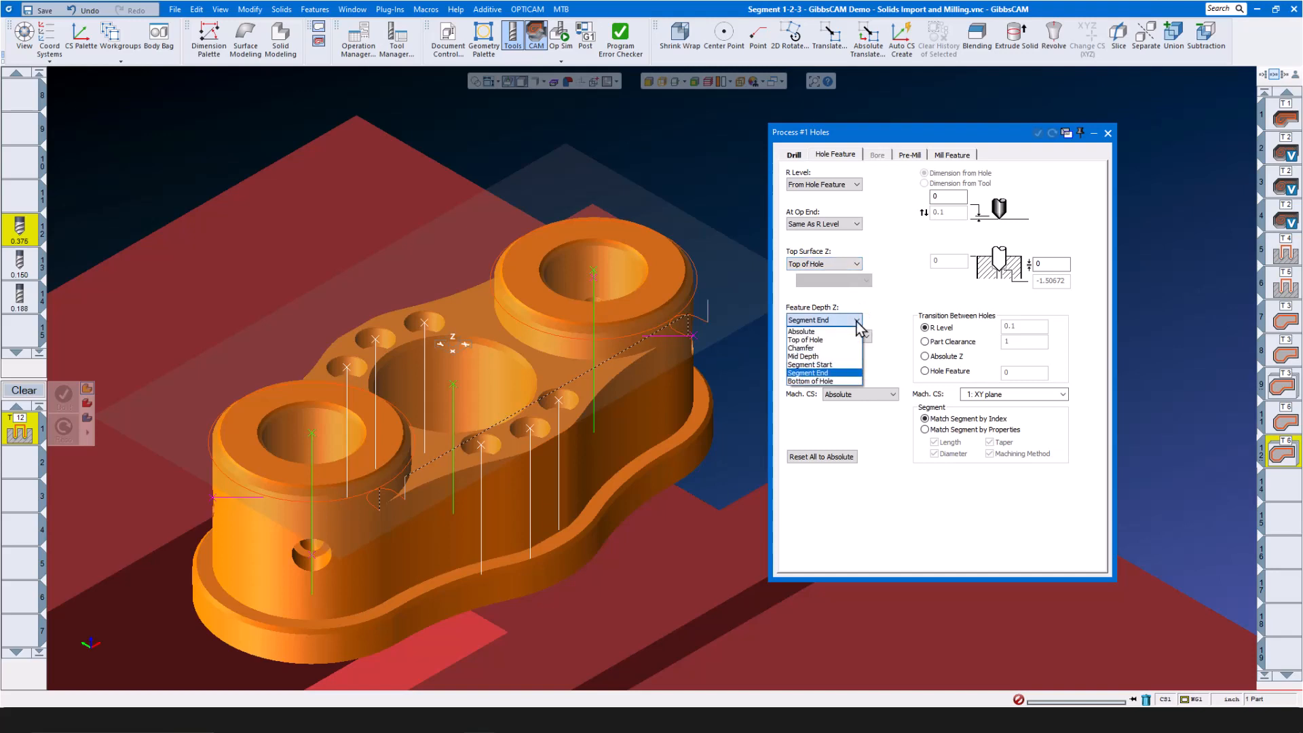
{"action": "left_click", "coordinate": [842, 348]}
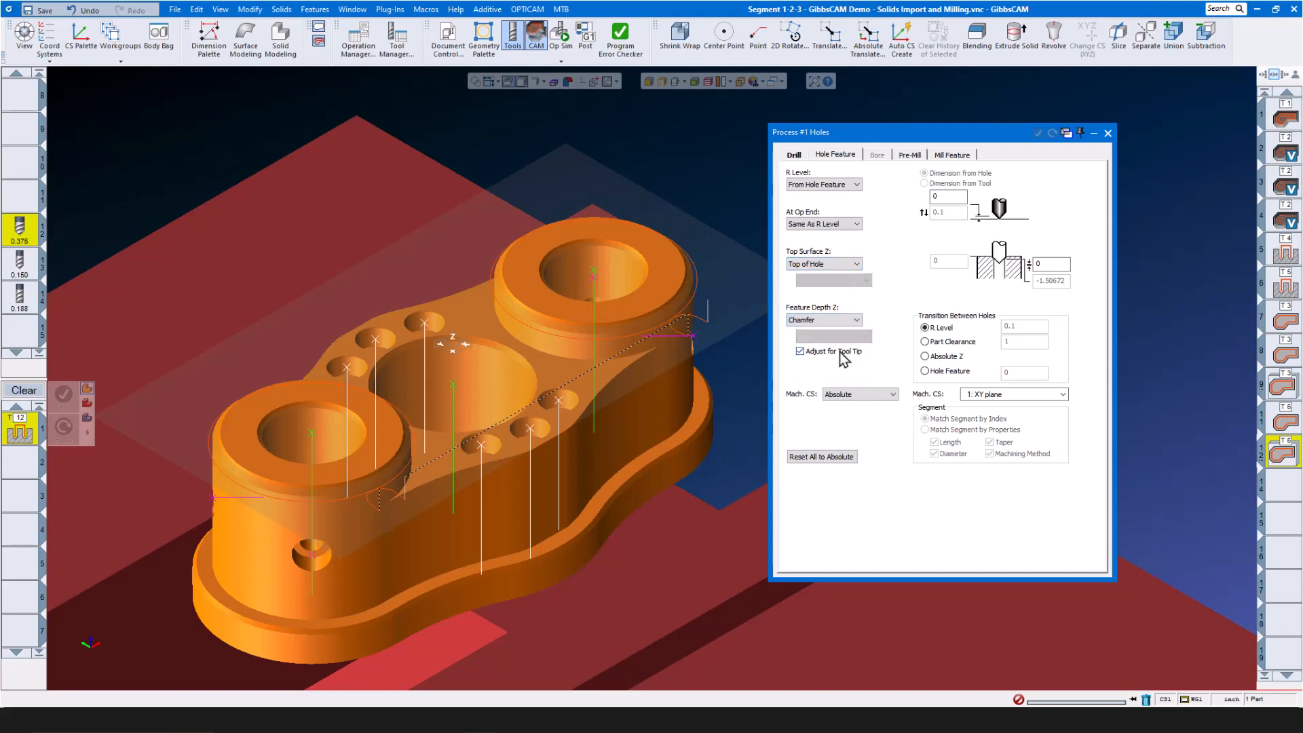
{"action": "left_click", "coordinate": [801, 352]}
Select all the small holes in Group 7 and generate the chamfer drilling operation on them.
{"action": "left_click", "coordinate": [347, 370]}
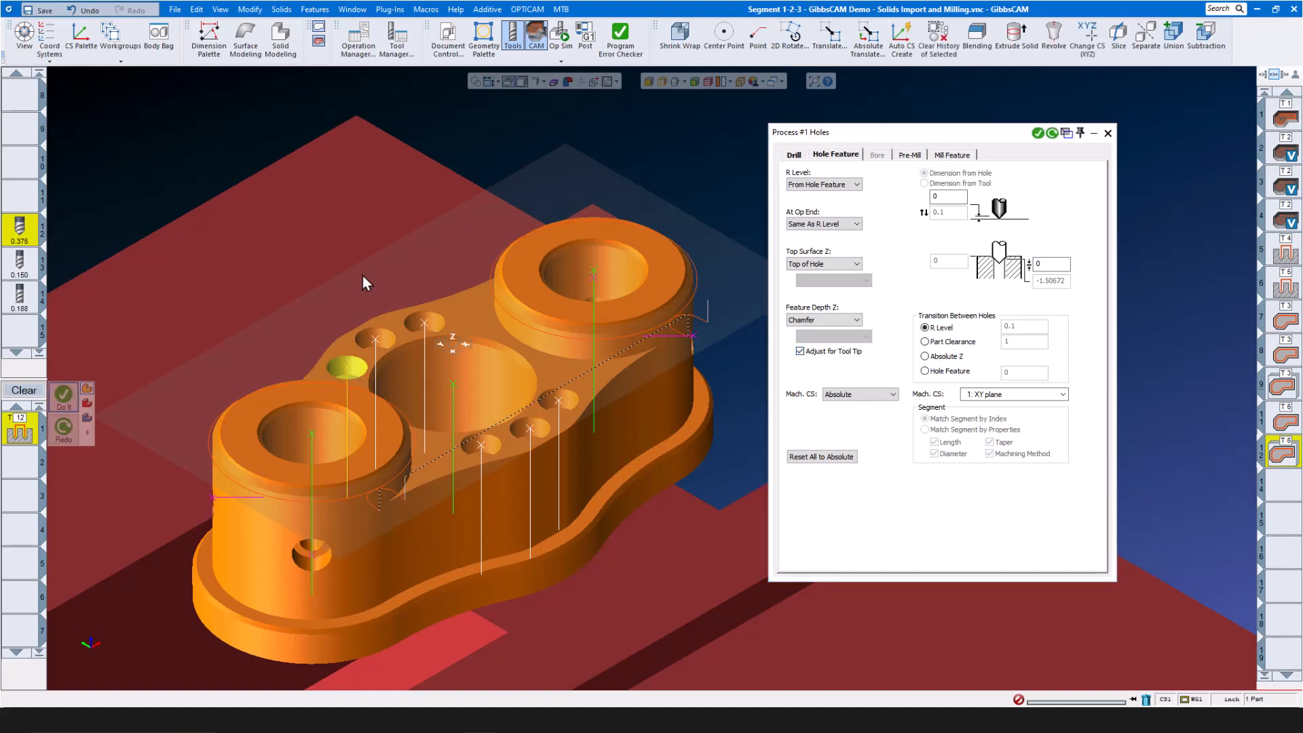
{"action": "right_click", "coordinate": [347, 372]}
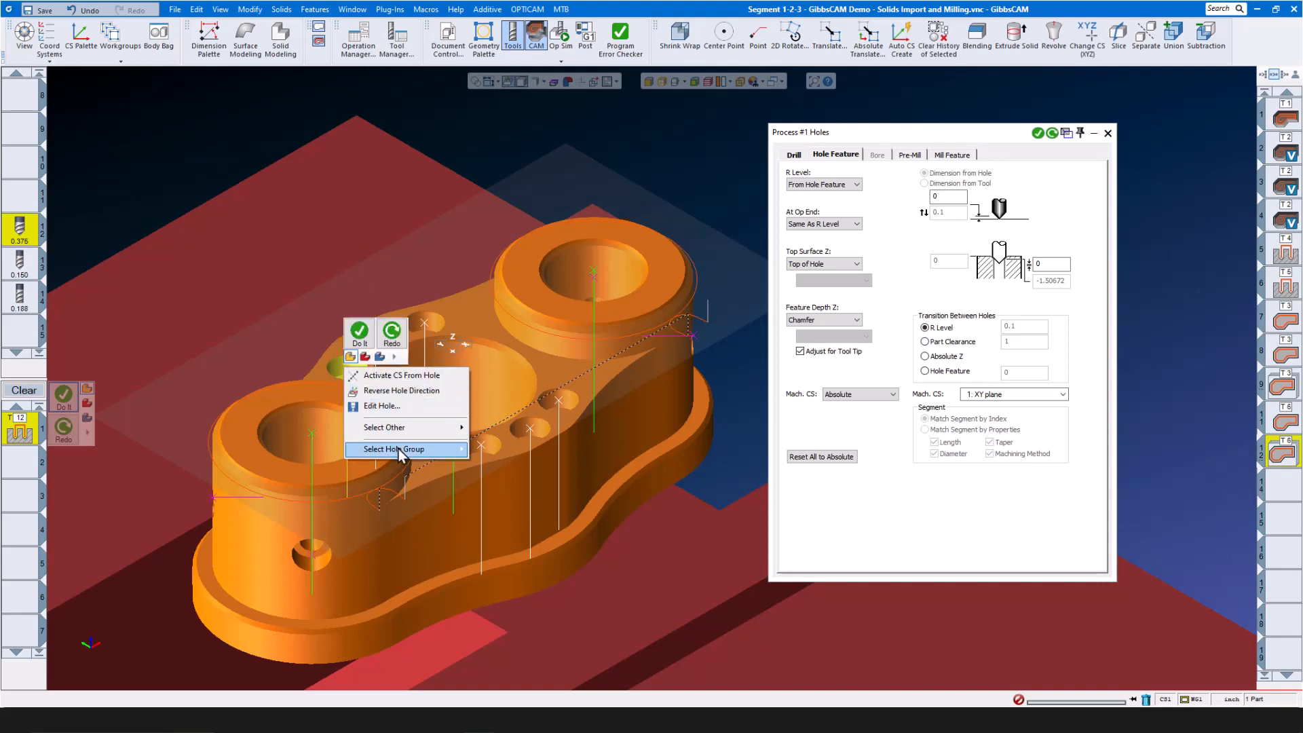
{"action": "mouse_move", "coordinate": [399, 452]}
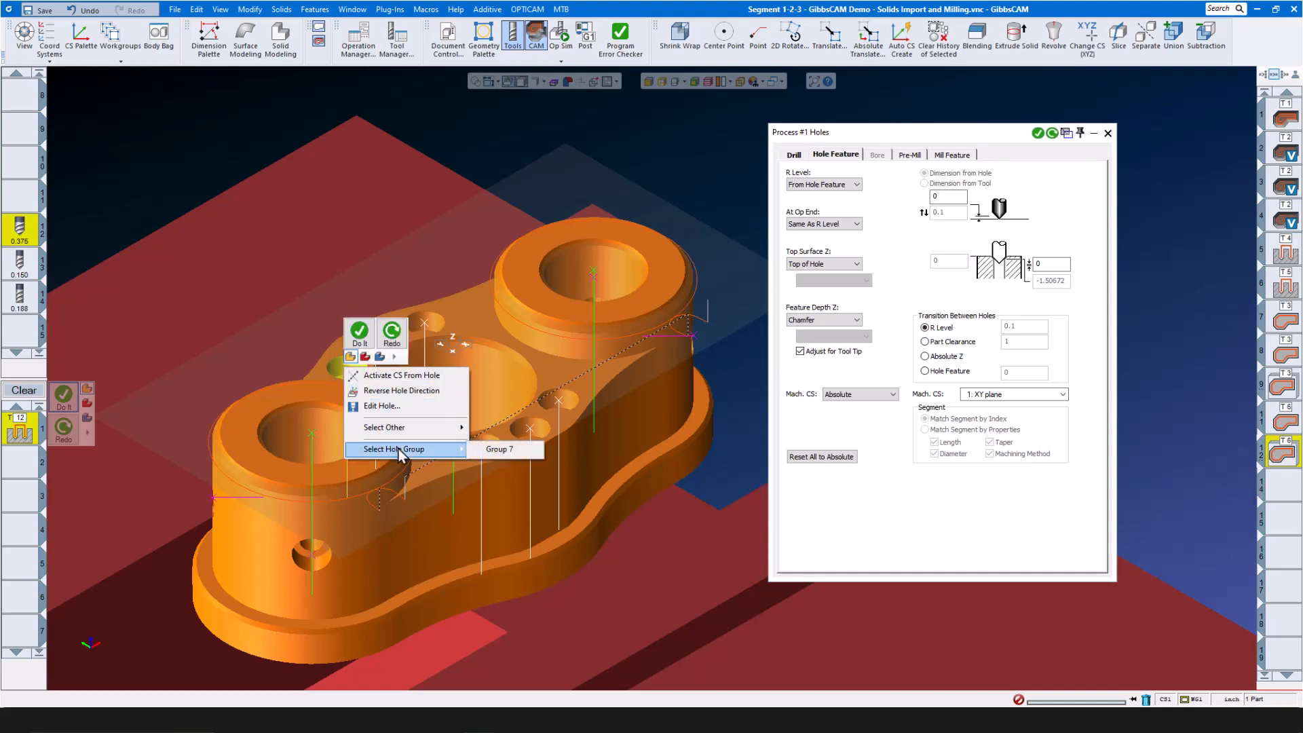
{"action": "left_click", "coordinate": [500, 450]}
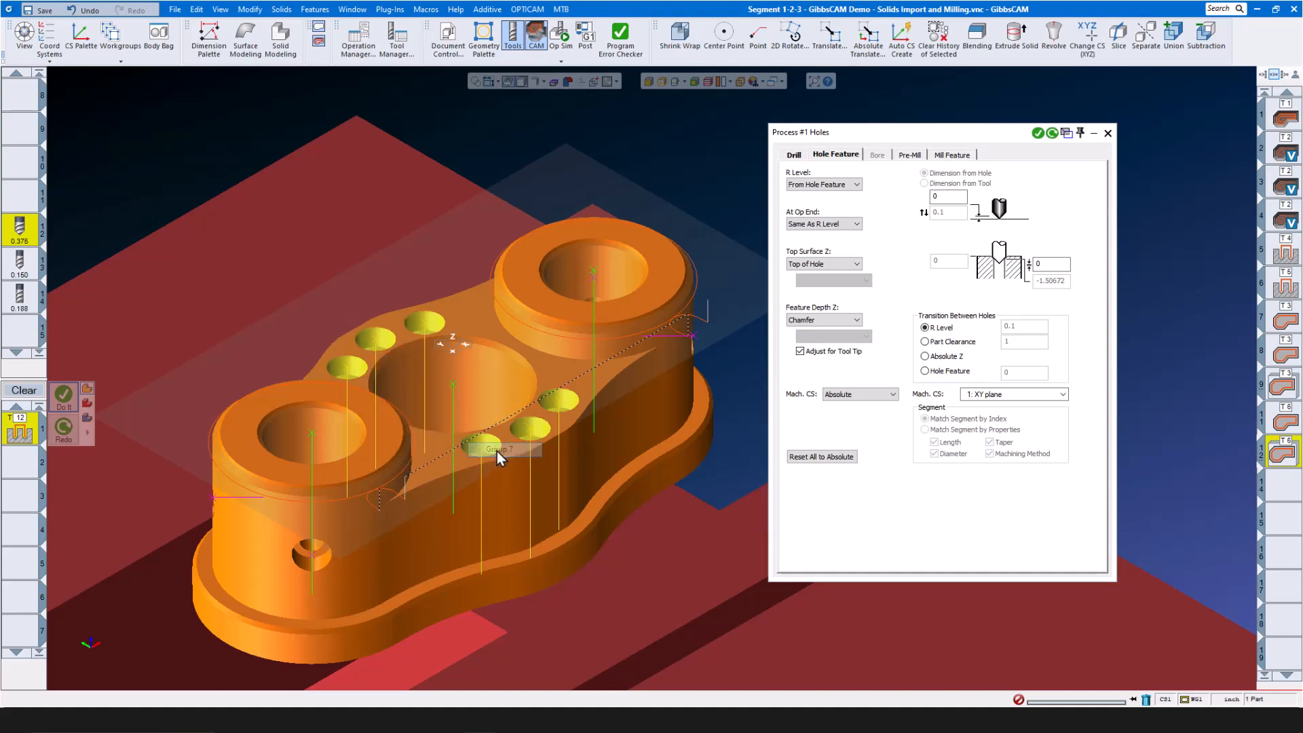
{"action": "left_click", "coordinate": [1037, 134]}
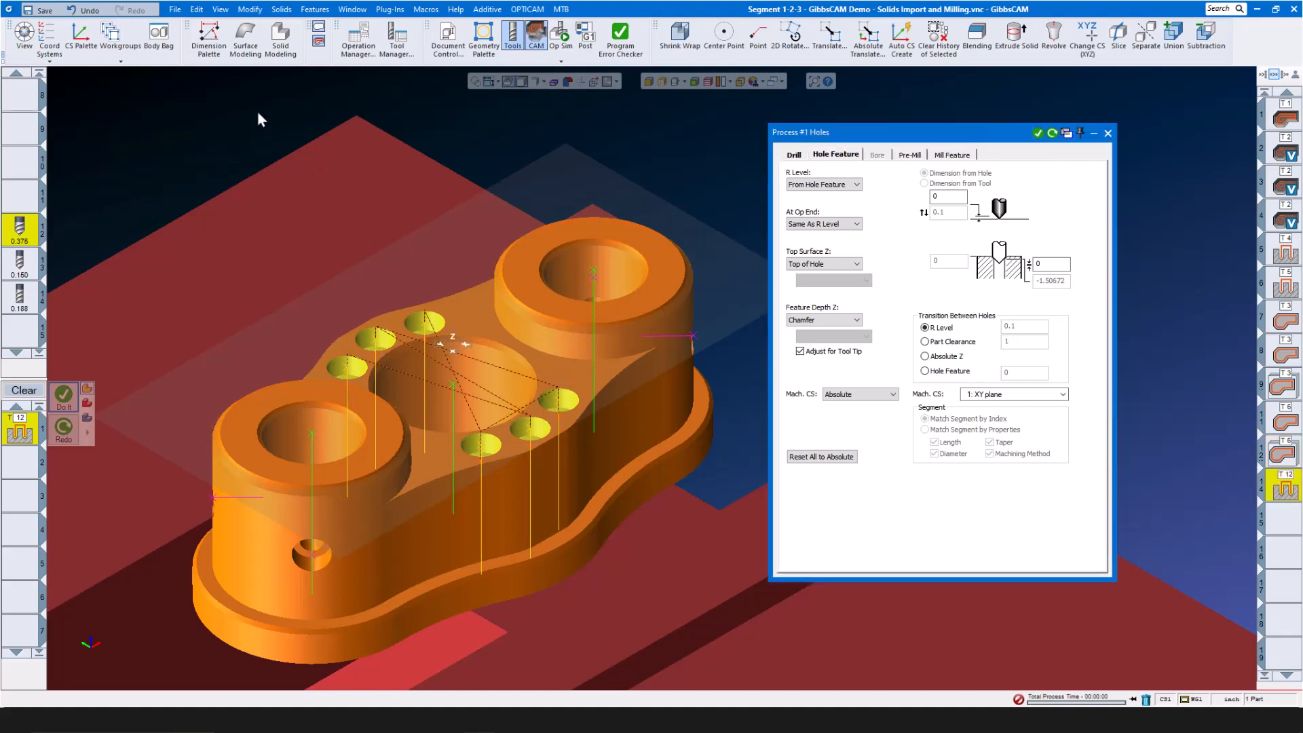
Sort the selected holes by Closest Hole next from the X+ Y+ start corner and regenerate the drilling operation.
{"action": "left_click", "coordinate": [250, 9]}
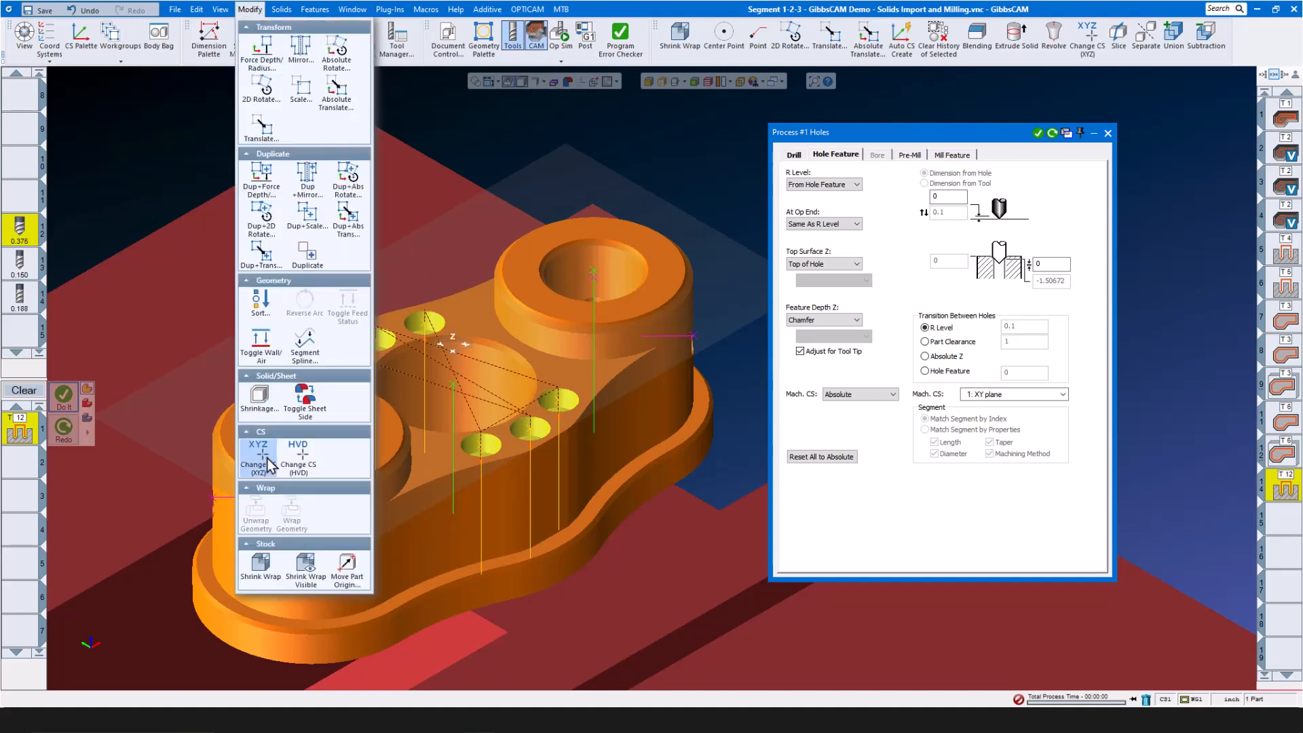
{"action": "left_click", "coordinate": [261, 309]}
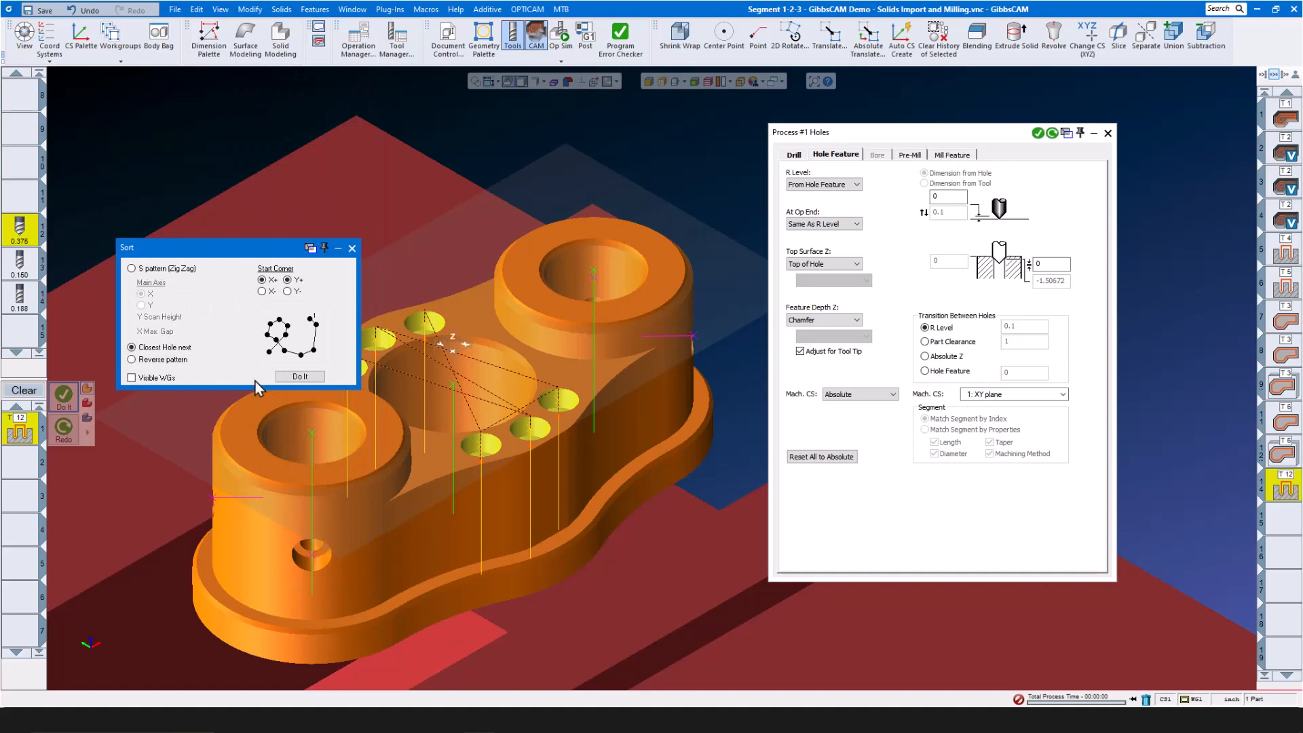
{"action": "left_click", "coordinate": [67, 430]}
{"action": "left_click", "coordinate": [352, 249]}
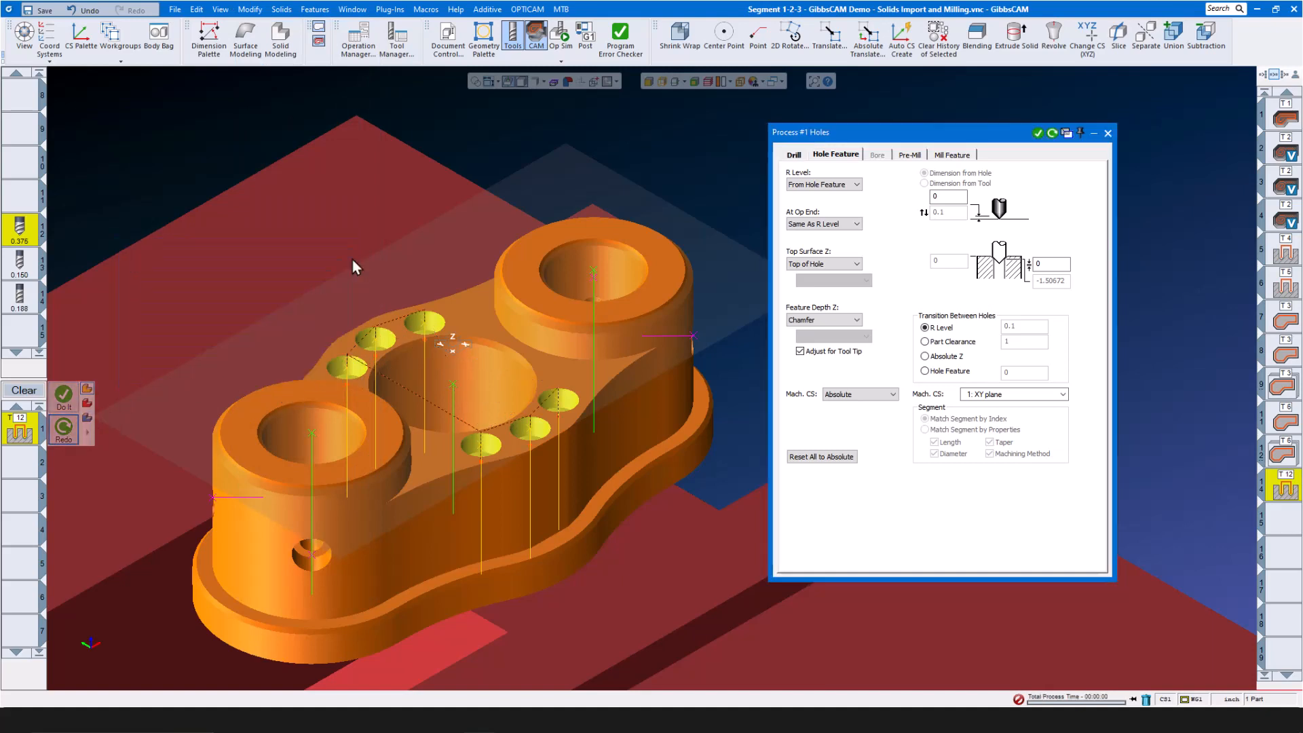
{"action": "left_click", "coordinate": [1107, 134]}
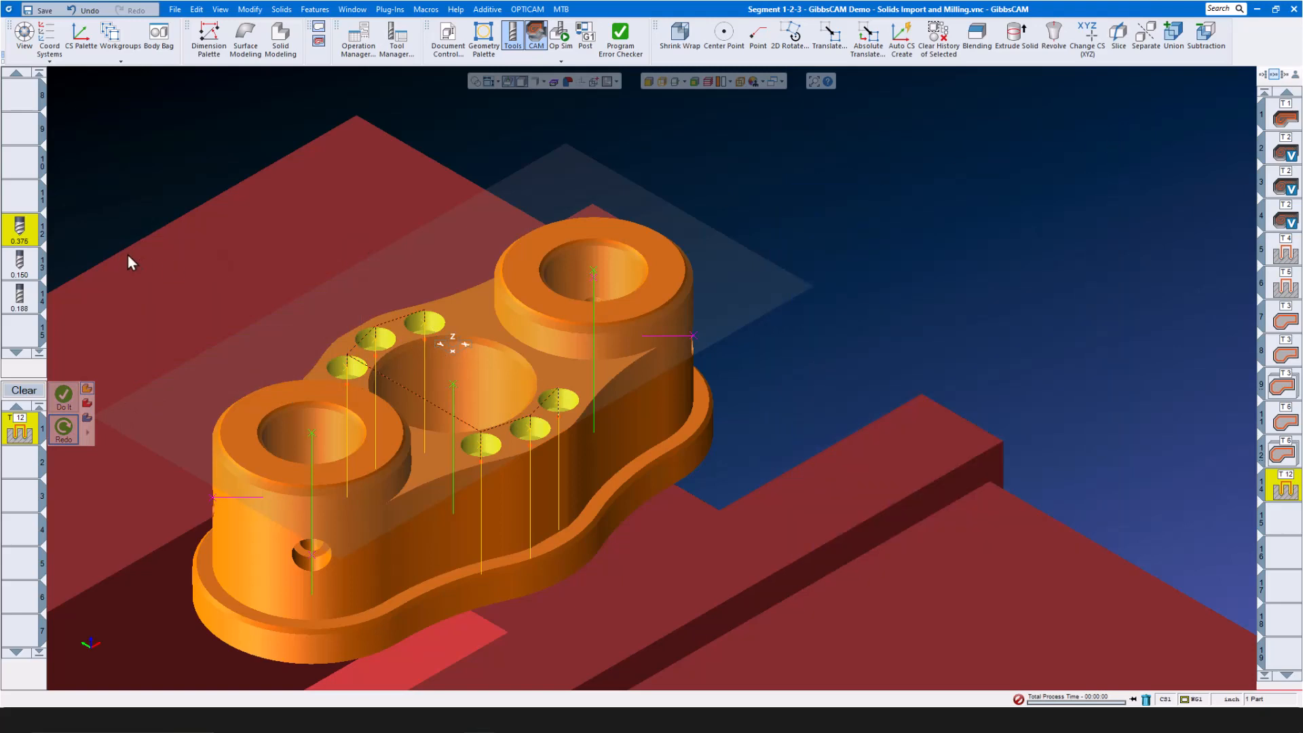
Switch the Holes process to the 0.150 tool 13 and set its Feature Depth Z to Bottom of Hole.
{"action": "left_click", "coordinate": [32, 271]}
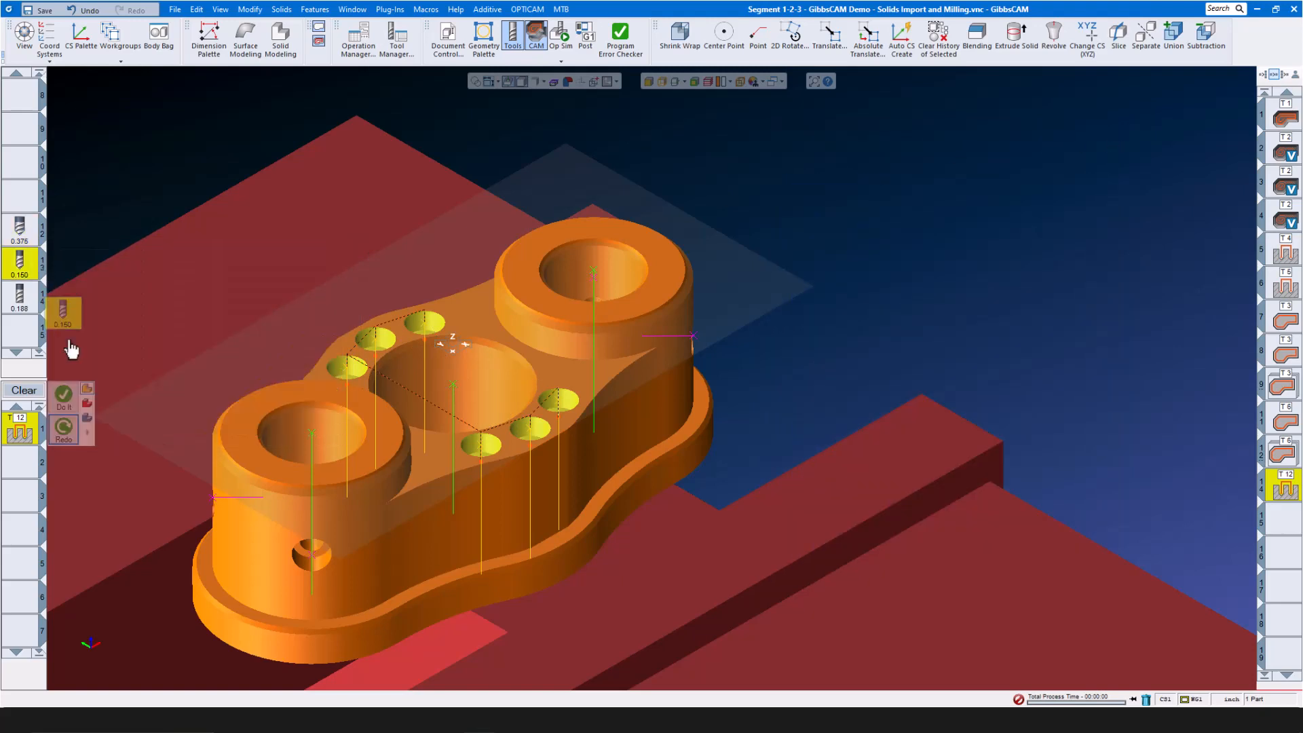
{"action": "double_click", "coordinate": [25, 435]}
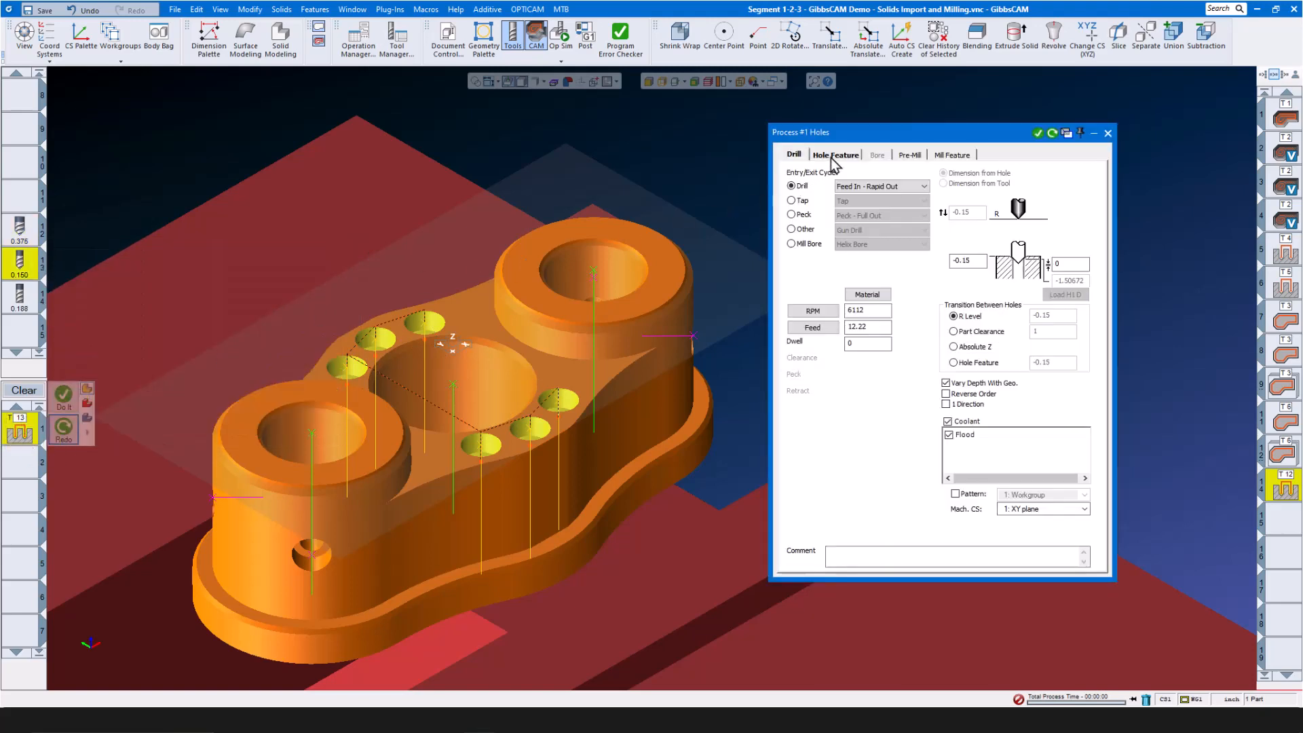
{"action": "left_click", "coordinate": [833, 161]}
{"action": "left_click", "coordinate": [857, 320]}
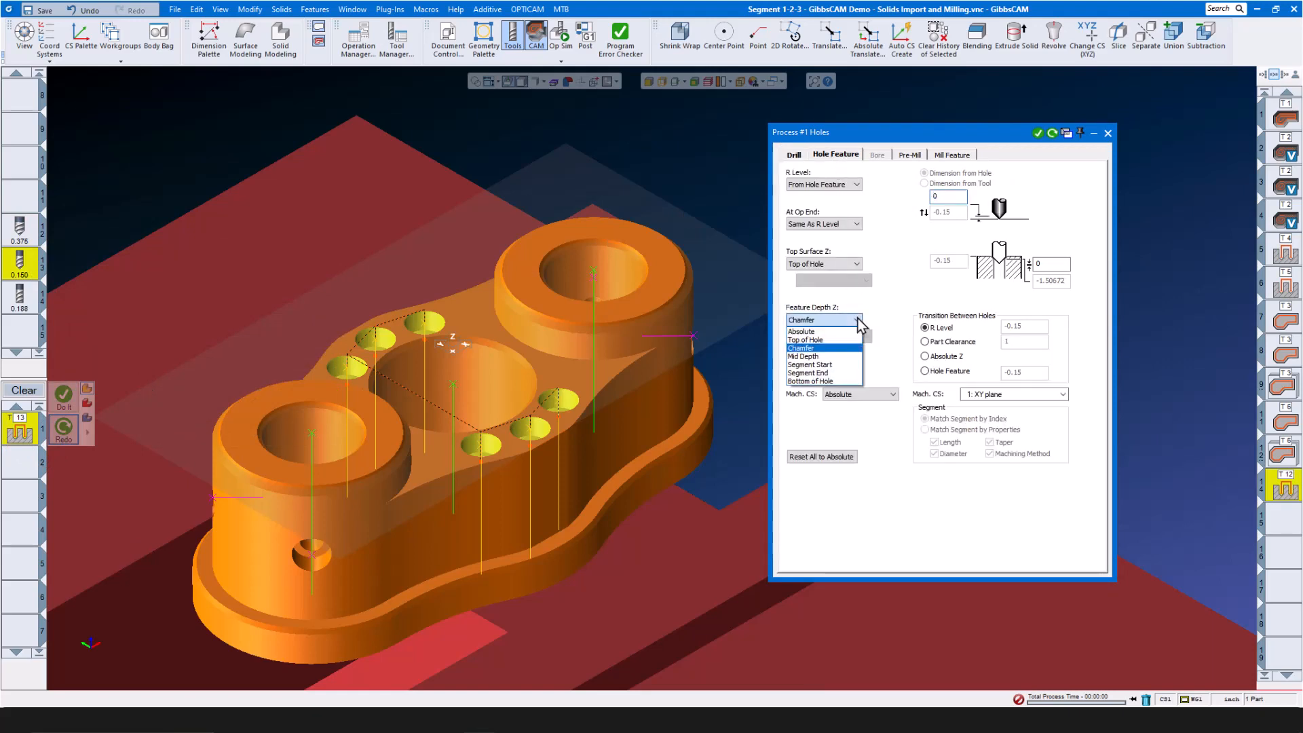
{"action": "left_click", "coordinate": [844, 380]}
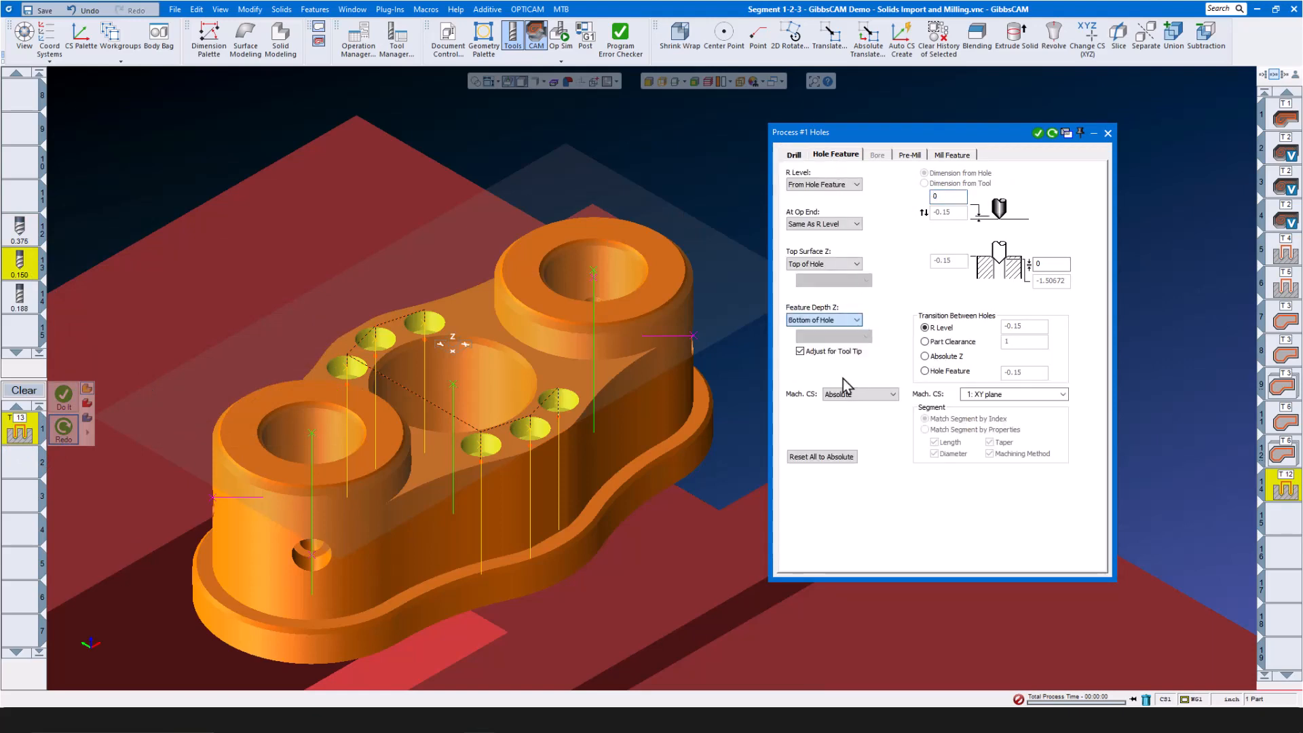
Set the process's additional hole depth to -0.025, generate the drilling operation, and close the process settings.
{"action": "left_click", "coordinate": [1057, 266]}
{"action": "type", "text": "-.025"}
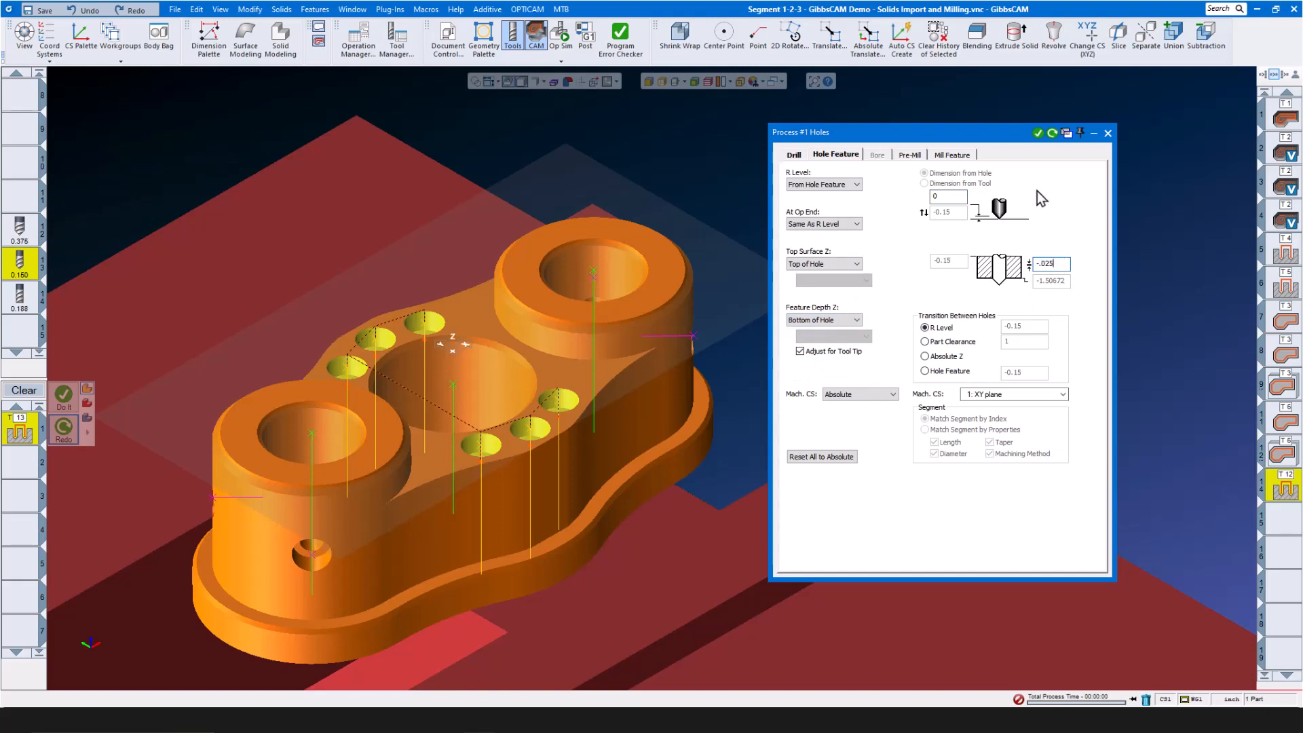
{"action": "left_click", "coordinate": [1038, 133]}
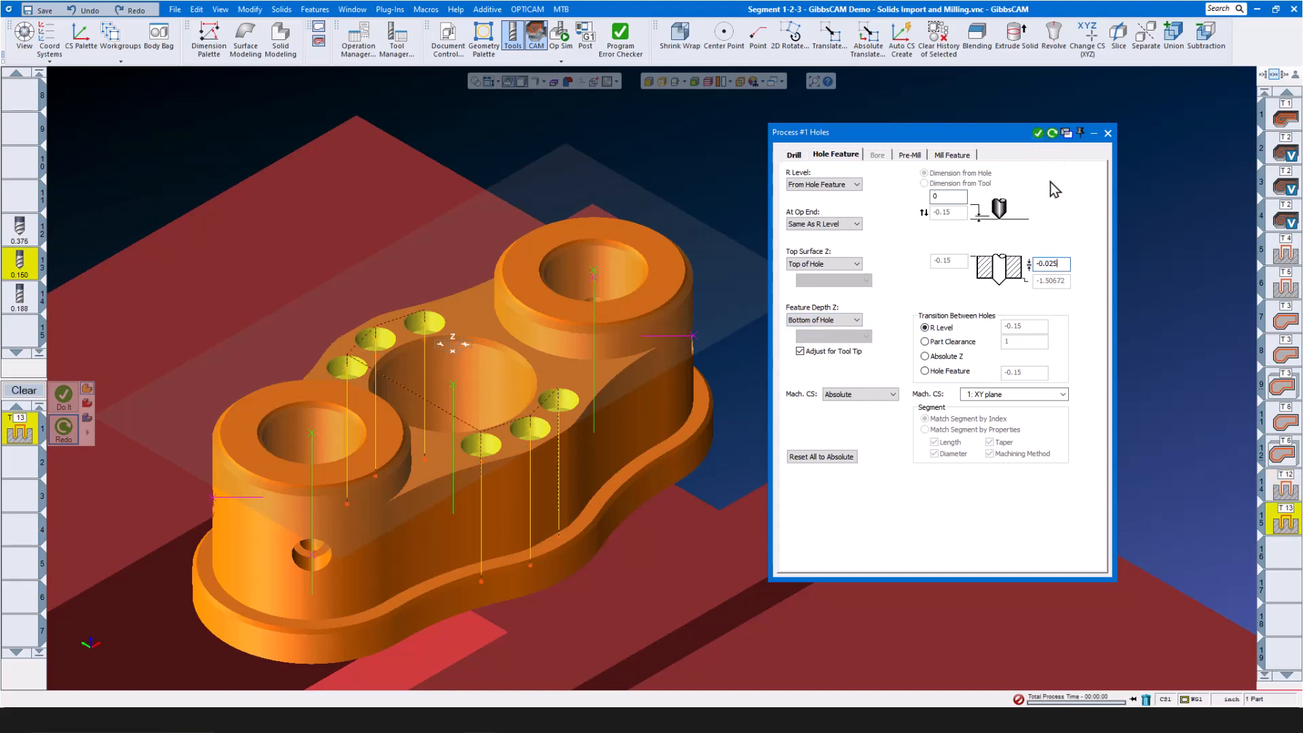
{"action": "left_click", "coordinate": [1108, 134]}
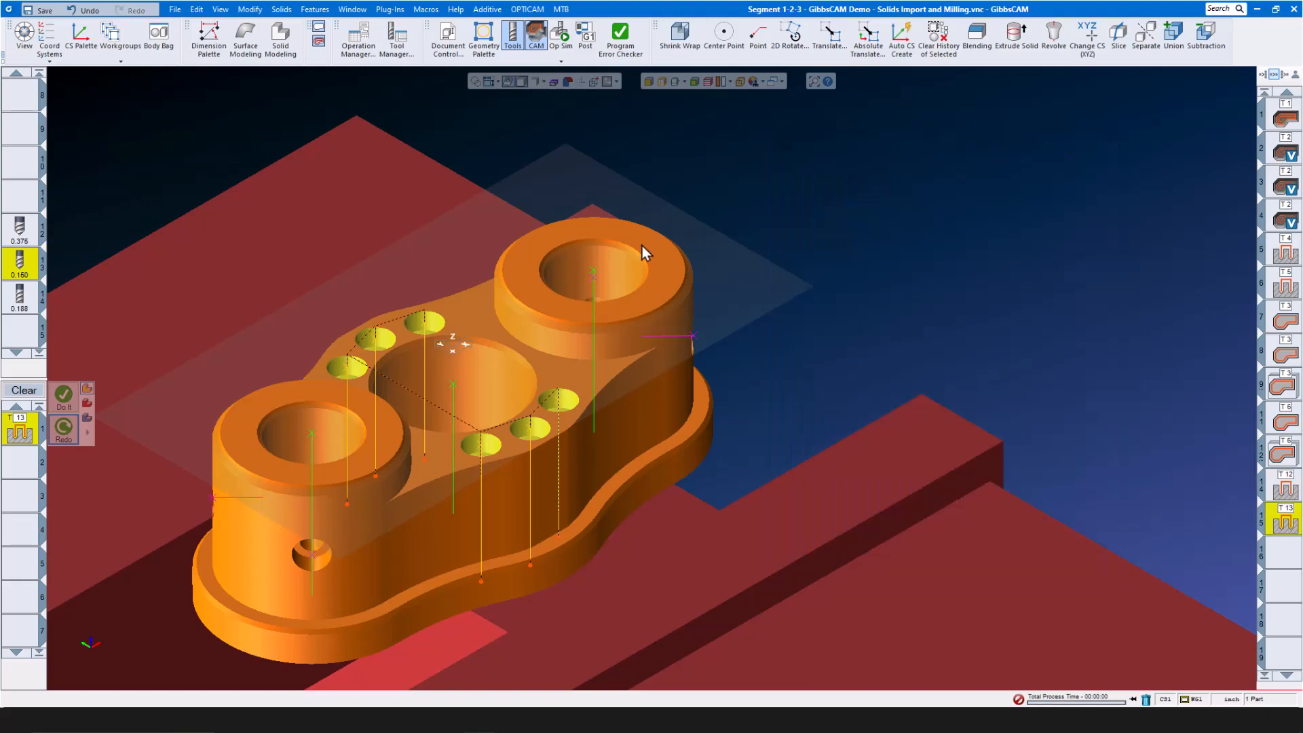
Clear the process list and create a Holes process with the 0.188 tool 14, using the Mill Bore cycle.
{"action": "left_click", "coordinate": [38, 391]}
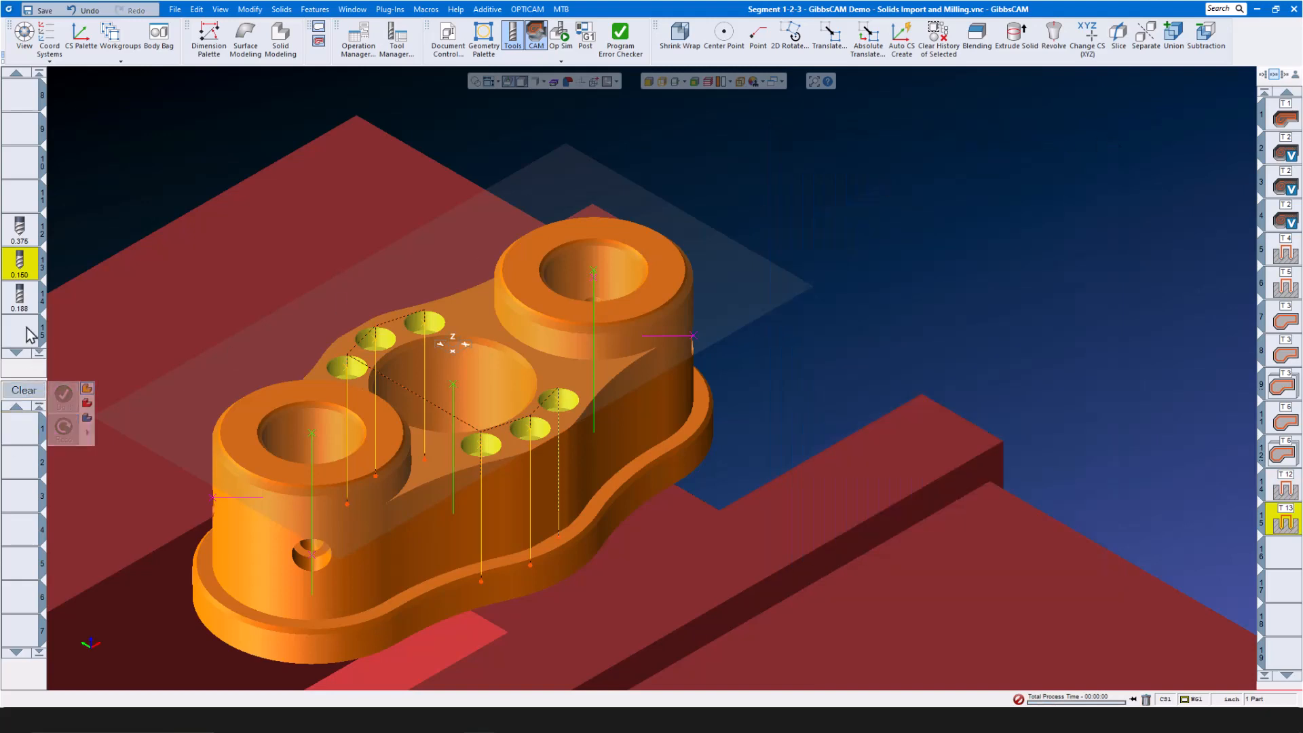
{"action": "left_click_drag", "start_coordinate": [22, 303], "coordinate": [29, 442]}
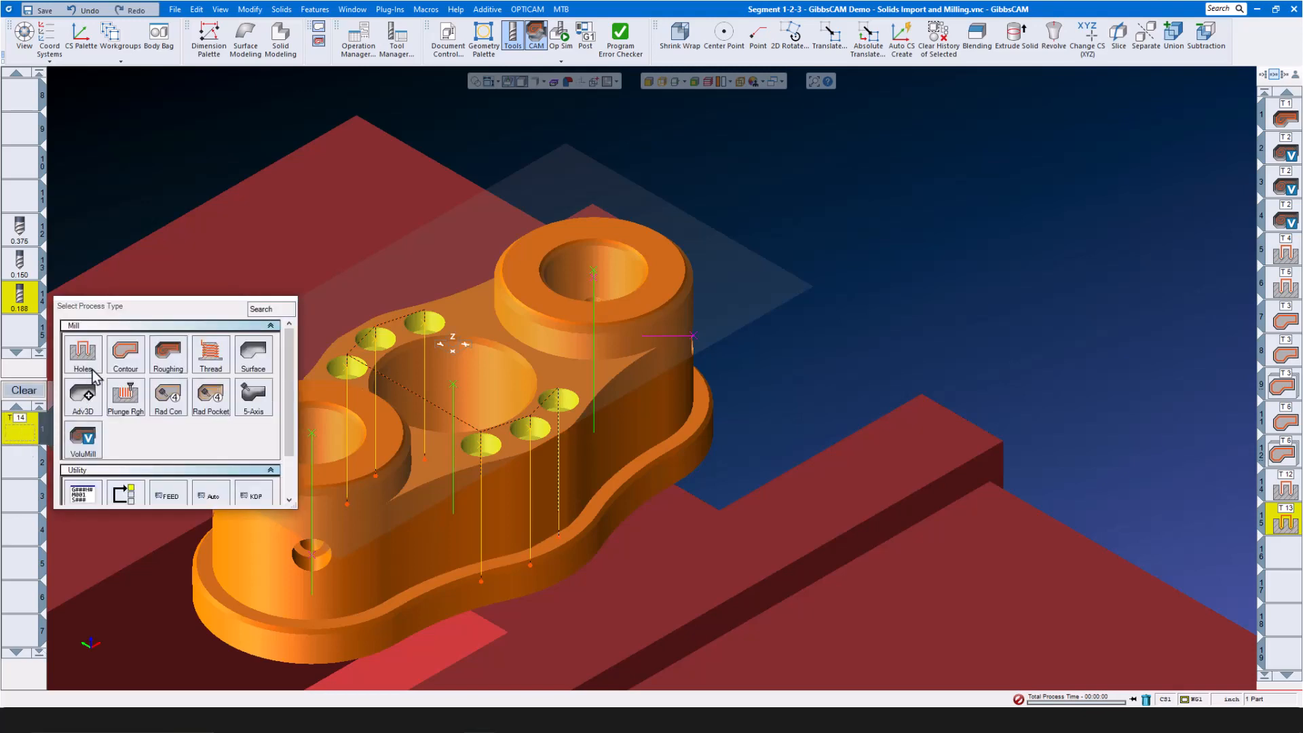
{"action": "left_click", "coordinate": [82, 360]}
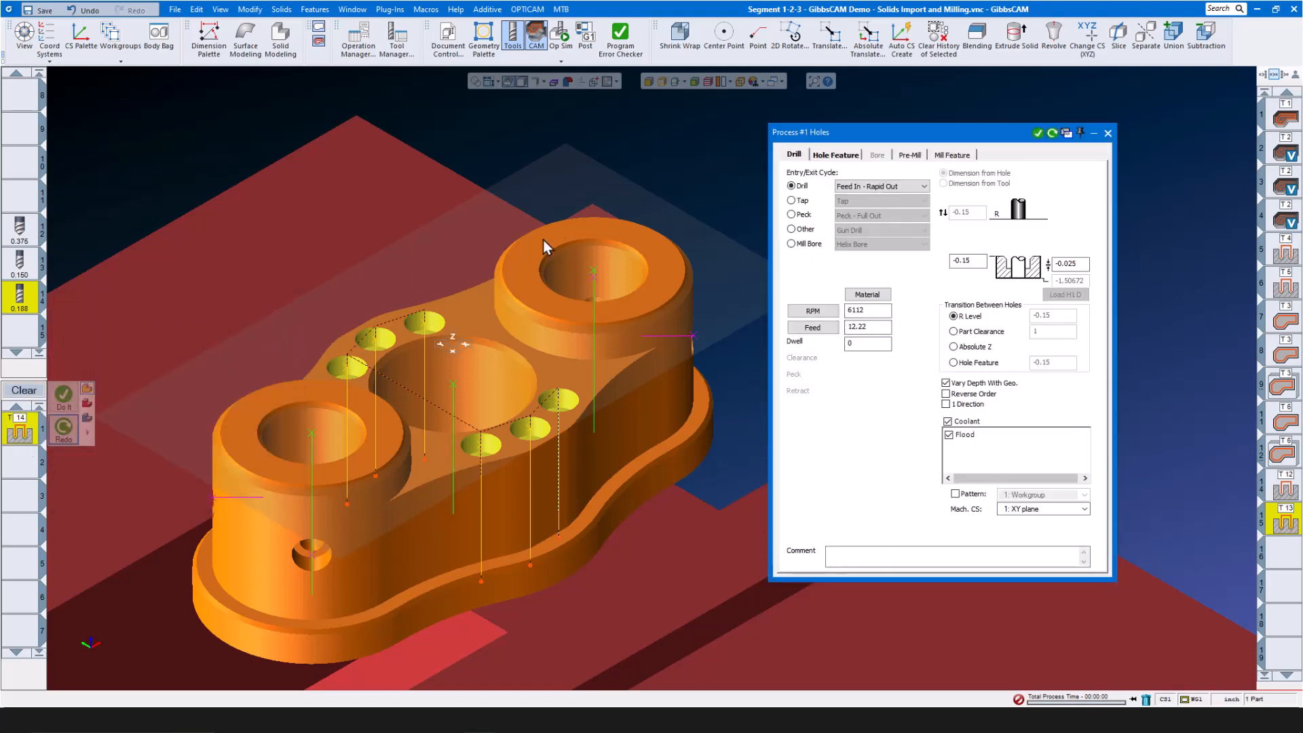
{"action": "left_click", "coordinate": [792, 245]}
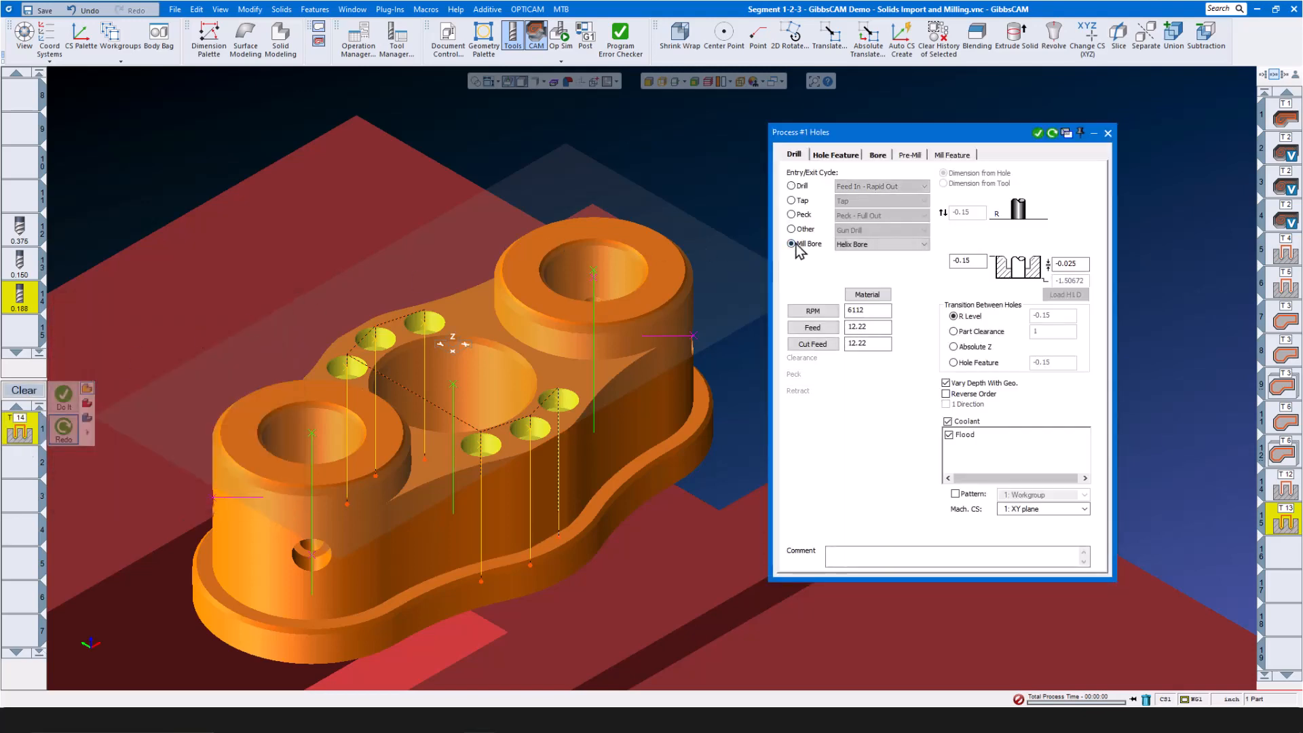
Set the boring process Feature Depth Z to Segment End at segment 2 (0.250 Inch Drill).
{"action": "left_click", "coordinate": [844, 156]}
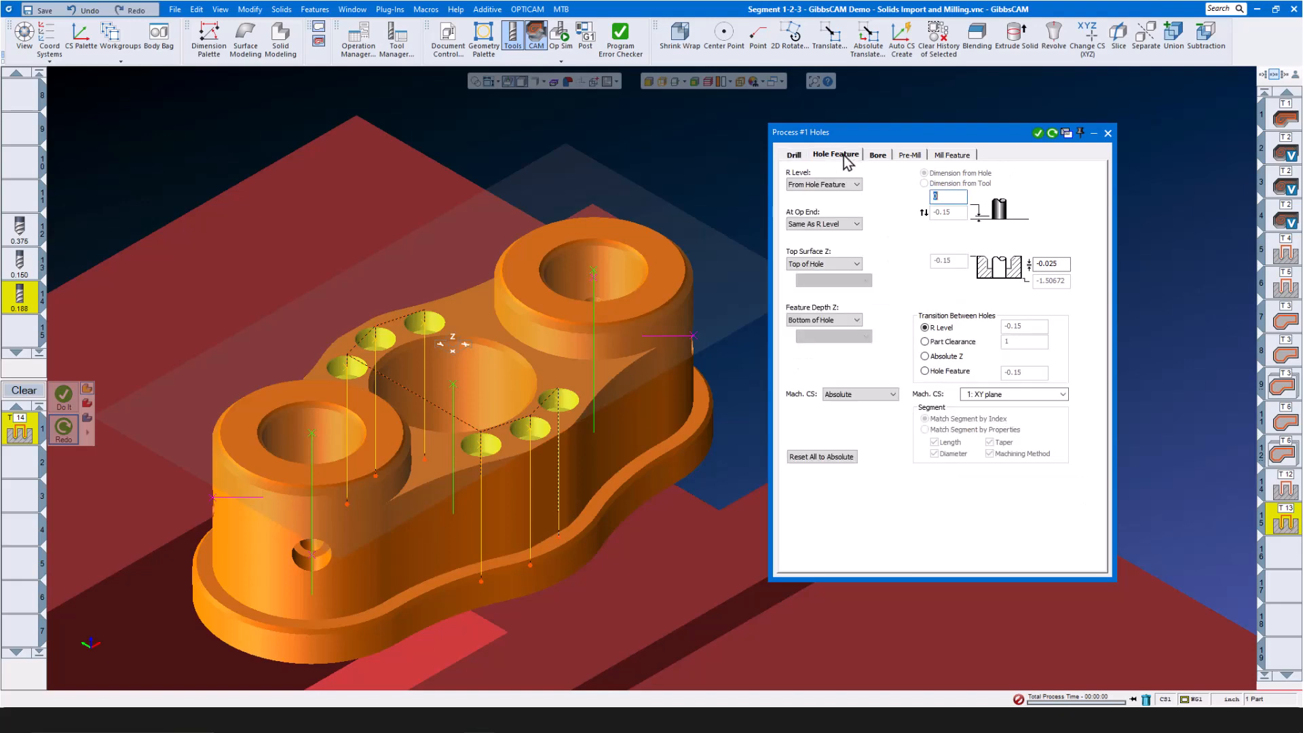
{"action": "left_click", "coordinate": [858, 320]}
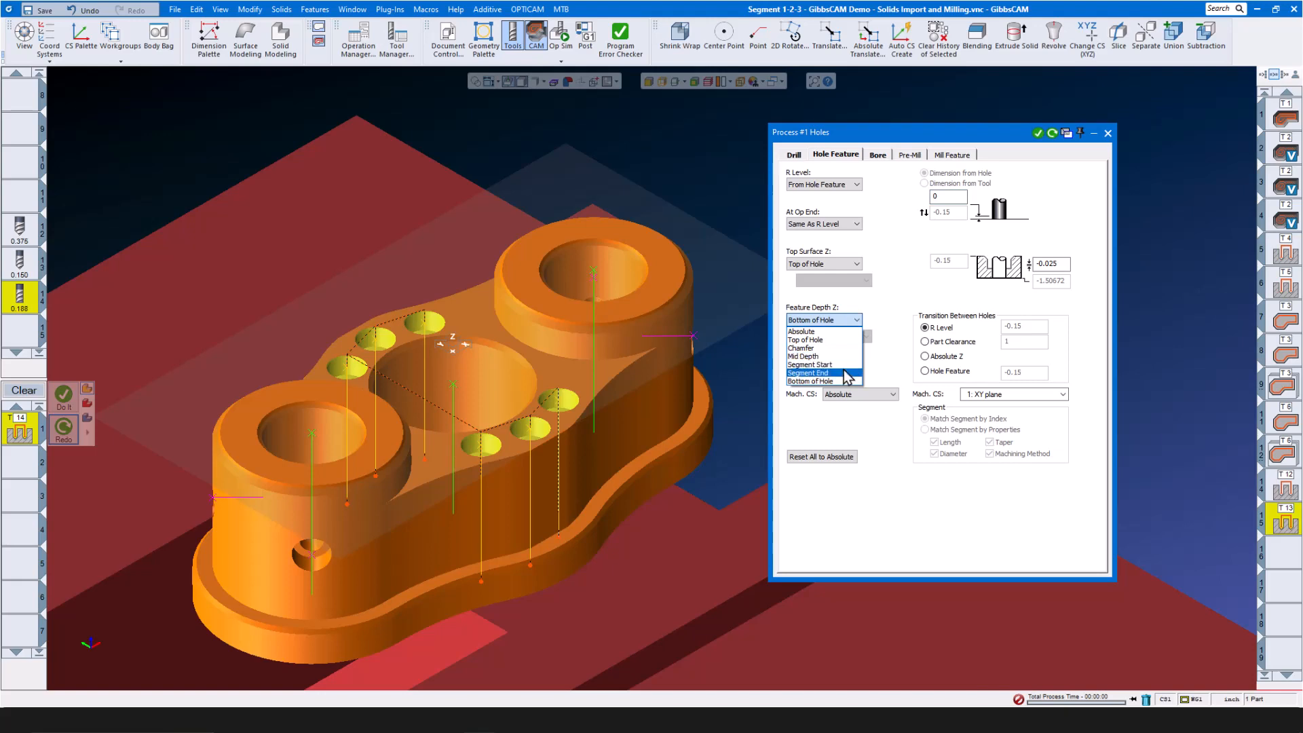
{"action": "left_click", "coordinate": [844, 373]}
{"action": "left_click", "coordinate": [866, 338]}
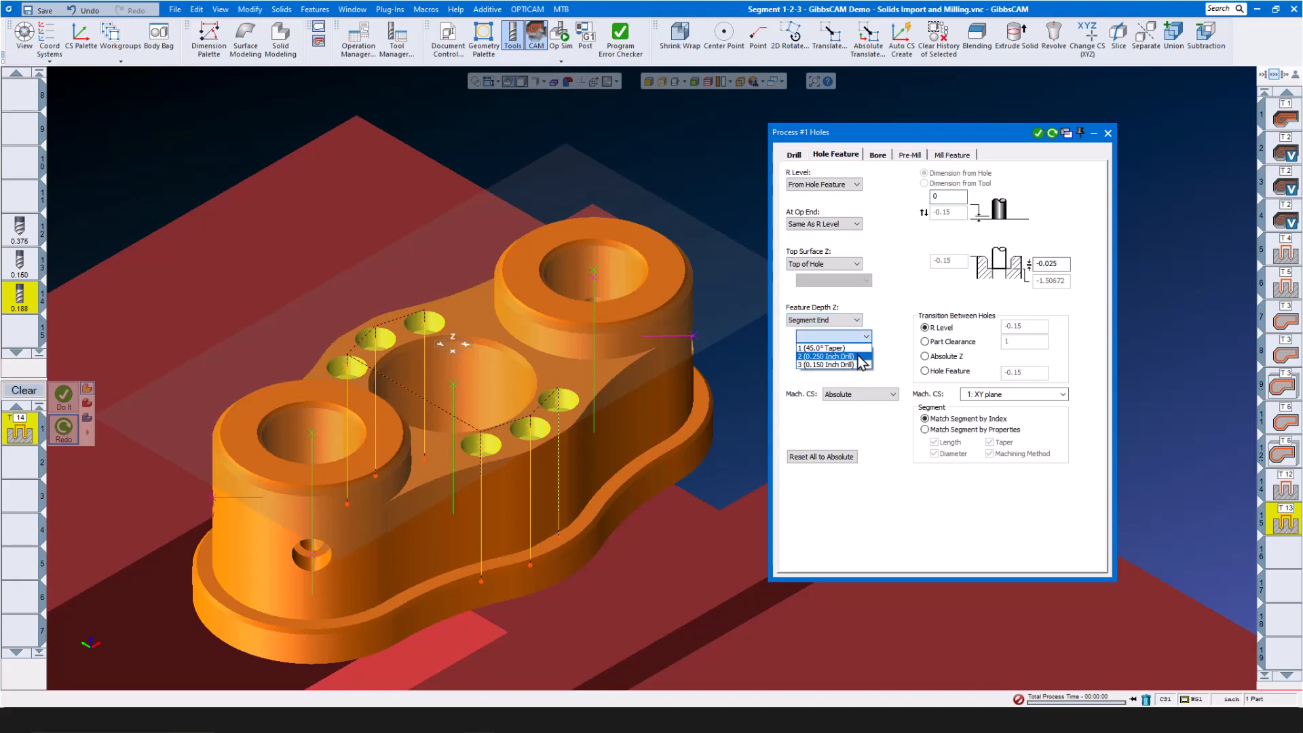
{"action": "left_click", "coordinate": [861, 357]}
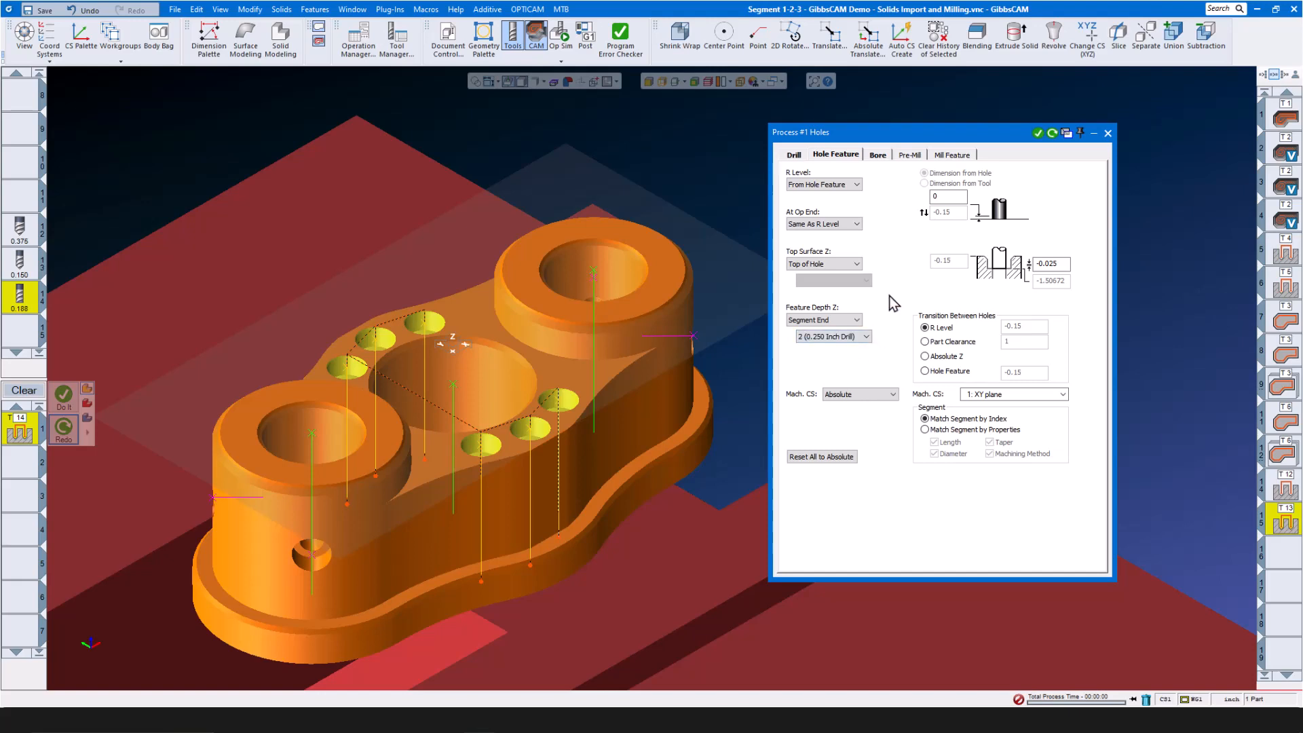
Review the Bore settings, generate the helix bore operation on the selected holes, and close the process settings.
{"action": "left_click", "coordinate": [878, 156]}
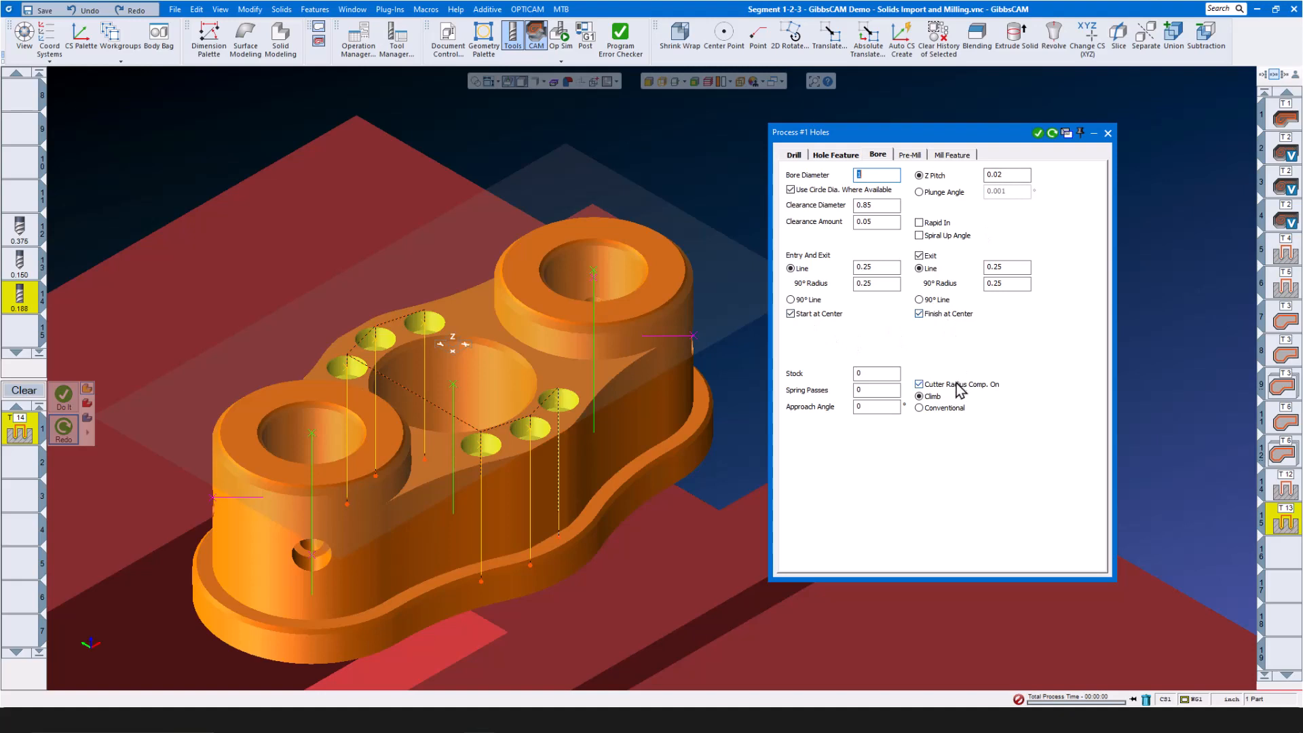
{"action": "left_click", "coordinate": [1038, 133]}
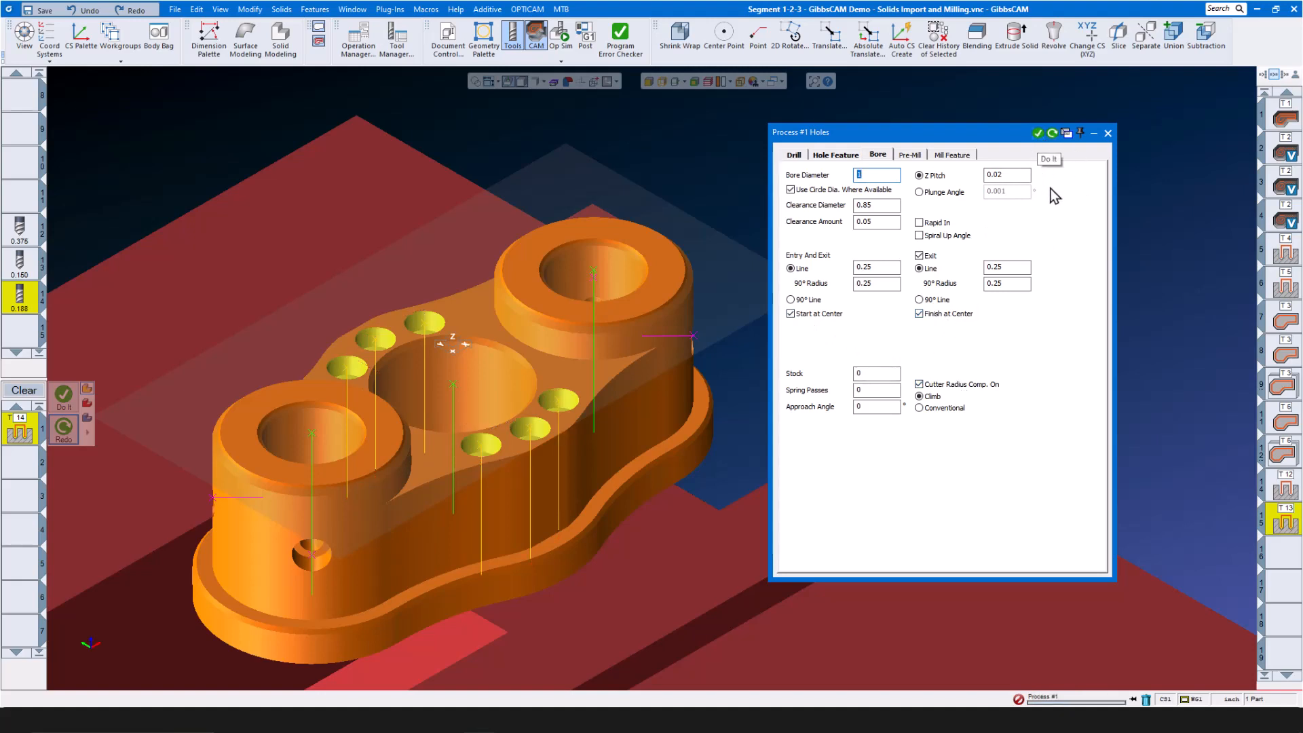
{"action": "left_click", "coordinate": [1107, 134]}
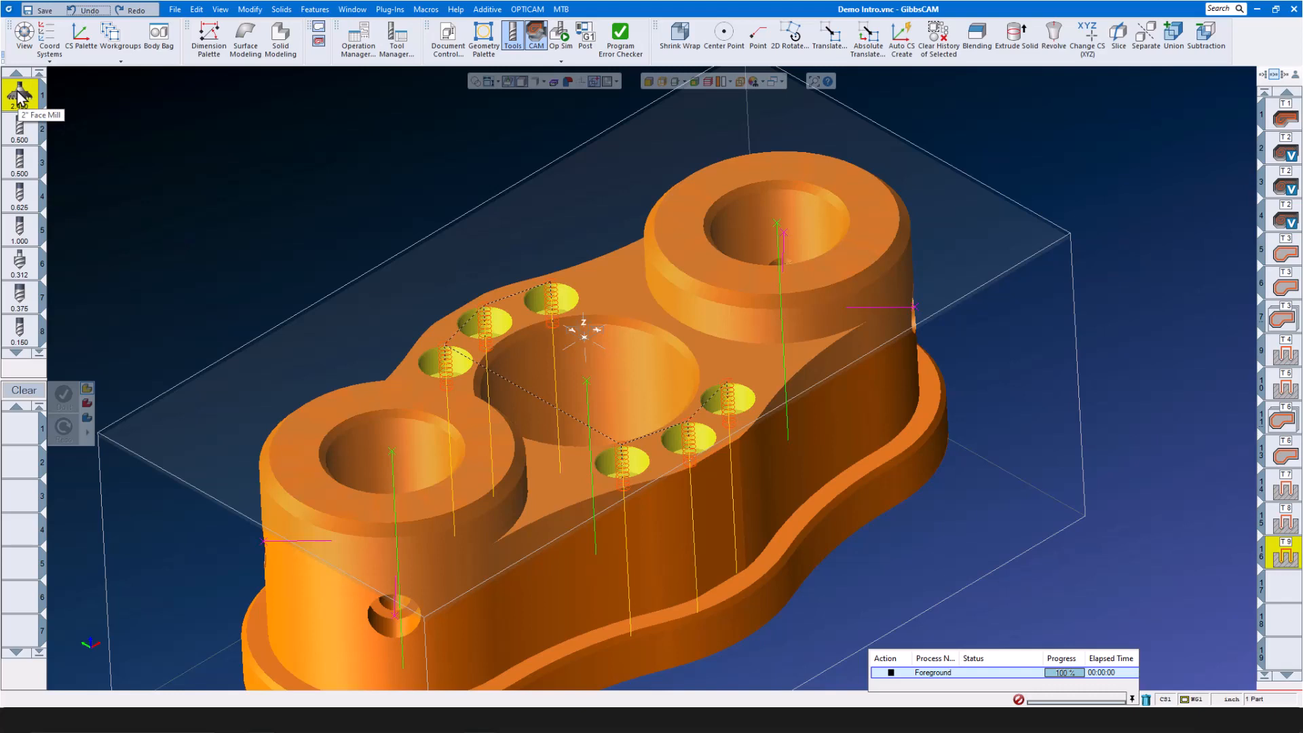
Move the 2" face mill to tool position 12, and move hole operations 9 and 10 past the last operation.
{"action": "left_click_drag", "start_coordinate": [18, 95], "coordinate": [21, 268]}
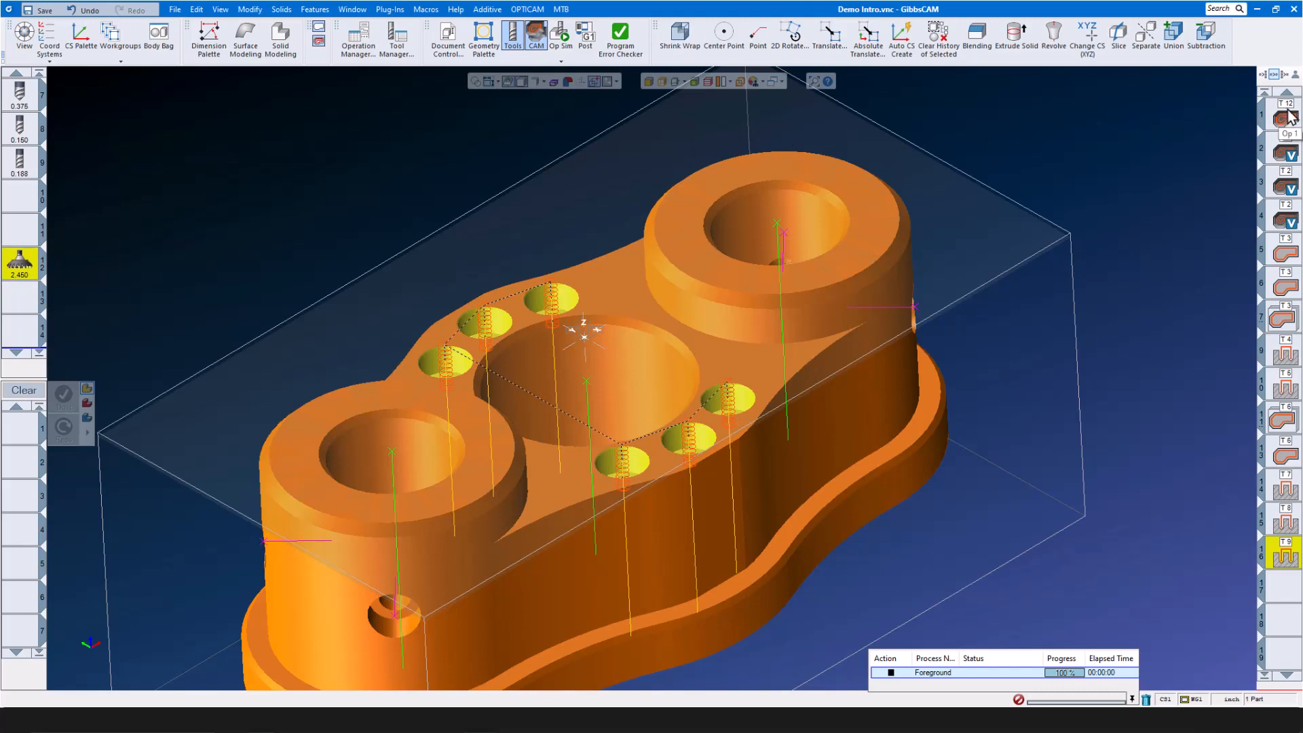
{"action": "left_click", "coordinate": [1289, 354]}
{"action": "left_click", "coordinate": [1287, 389], "text": "shift"}
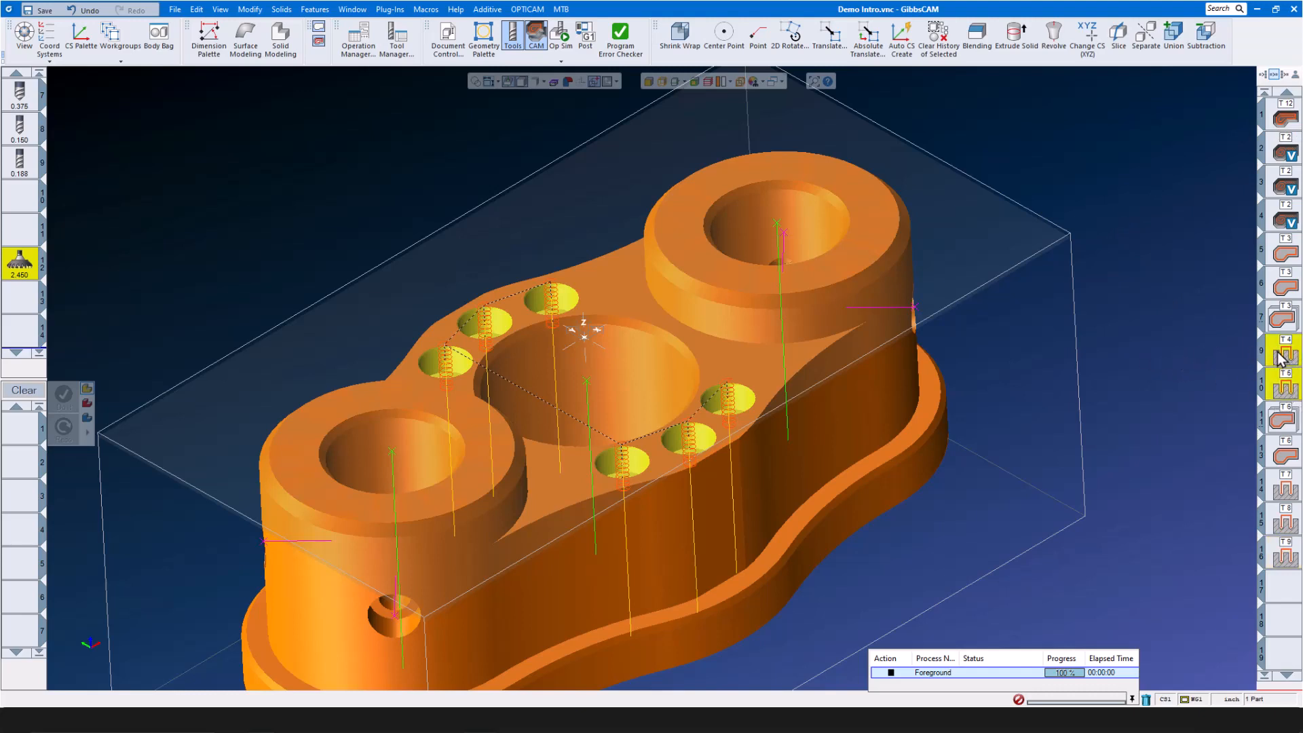
{"action": "left_click_drag", "start_coordinate": [1284, 357], "coordinate": [1279, 590]}
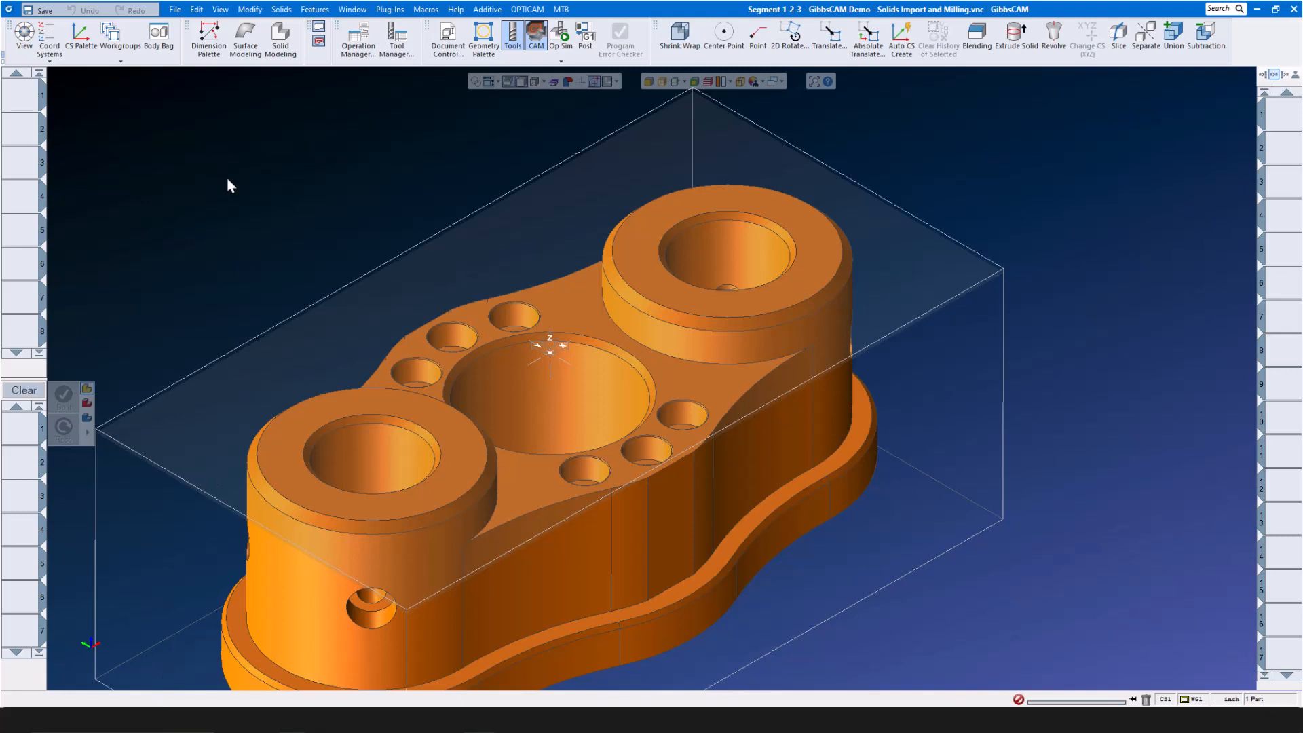
Open the recent part Super Flange 4 Axis Positioning without saving changes to the current part.
{"action": "left_click", "coordinate": [176, 10]}
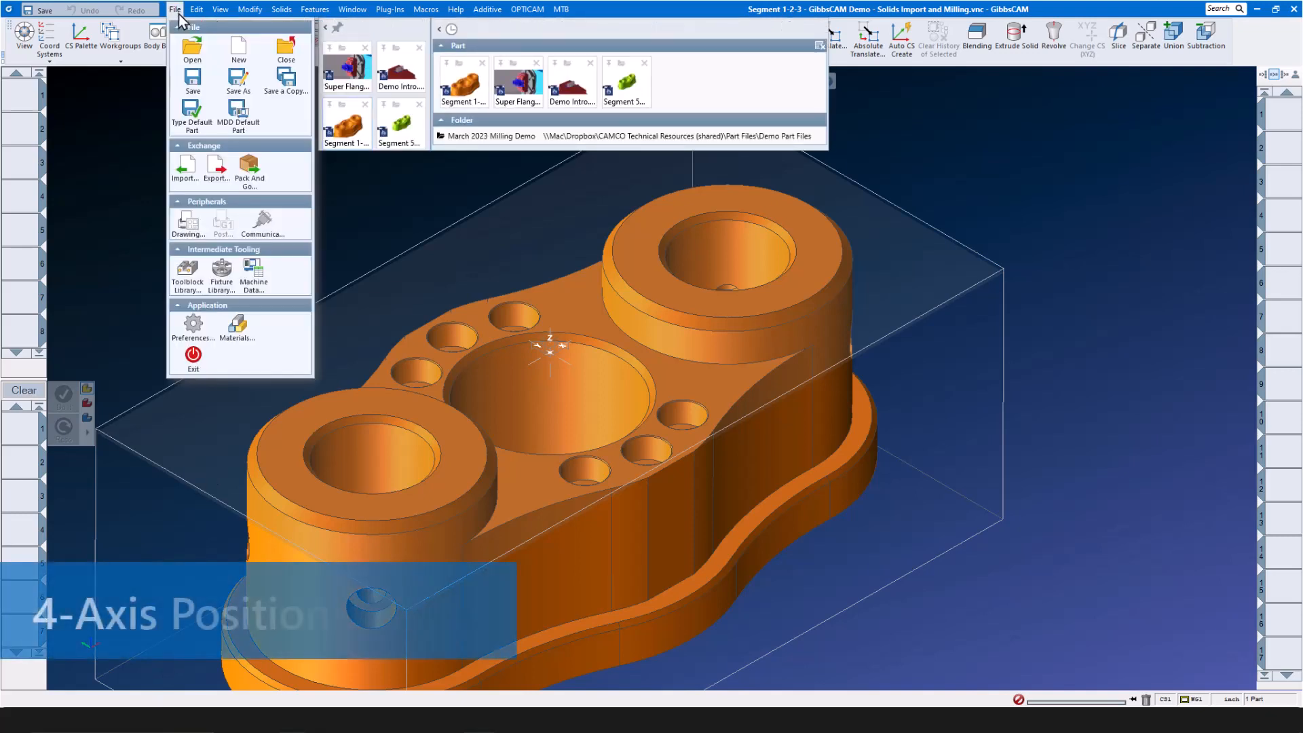
{"action": "left_click", "coordinate": [352, 70]}
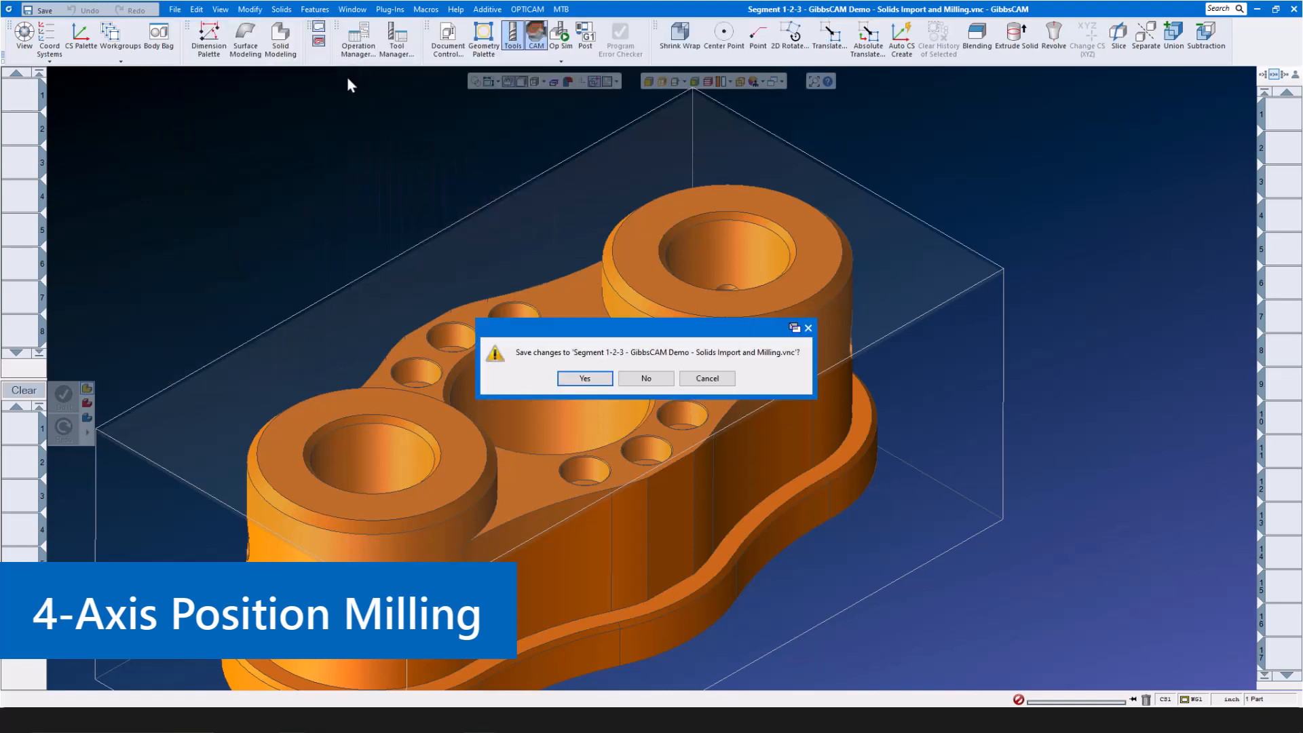
{"action": "left_click", "coordinate": [635, 375]}
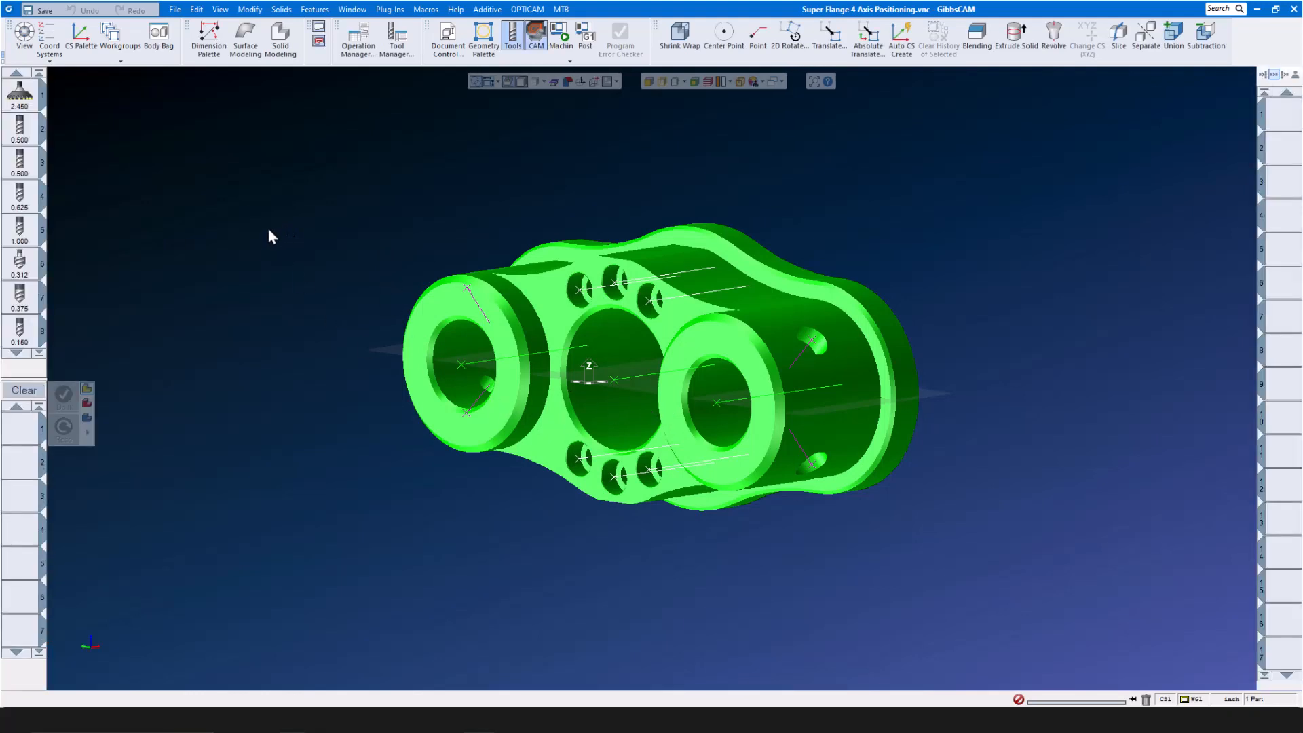
Create a Holes process with the 3/8" Spot Drill and move its settings window clear of the part.
{"action": "scroll", "coordinate": [30, 272], "scroll_direction": "down", "scroll_amount": 2}
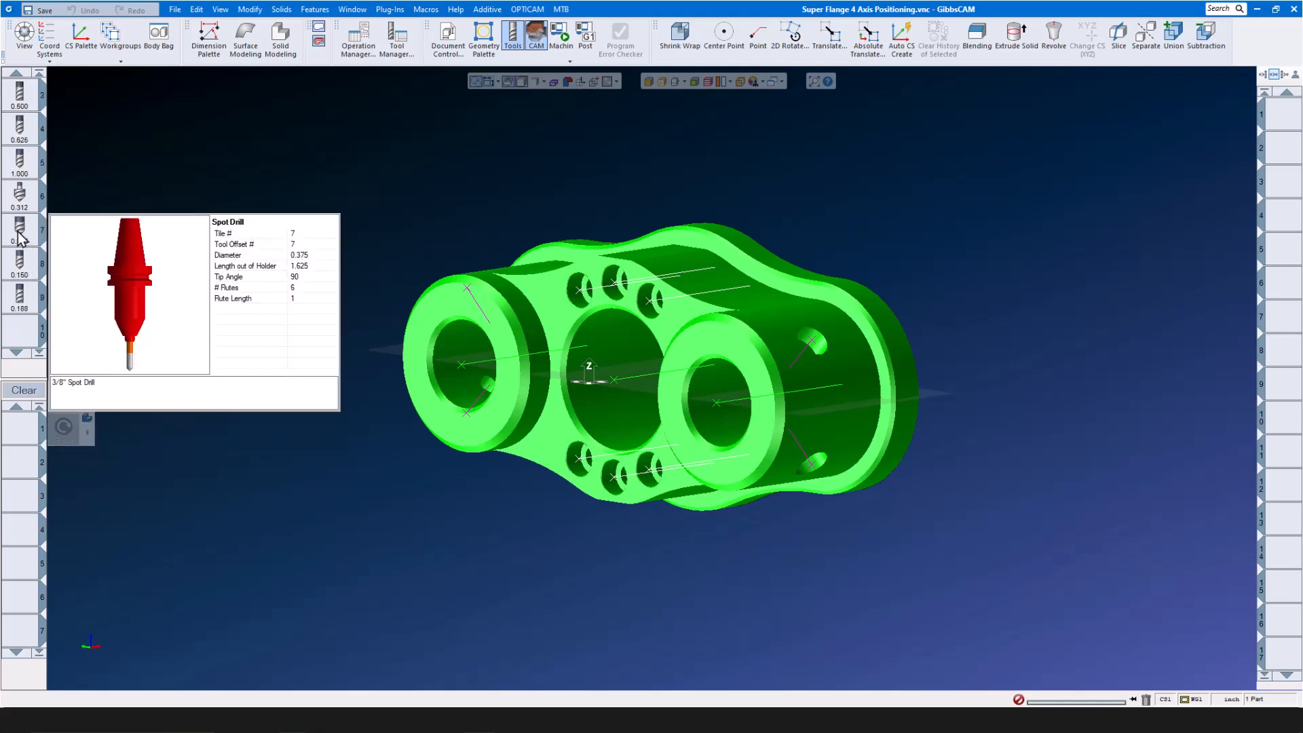
{"action": "left_click_drag", "start_coordinate": [20, 231], "coordinate": [20, 436]}
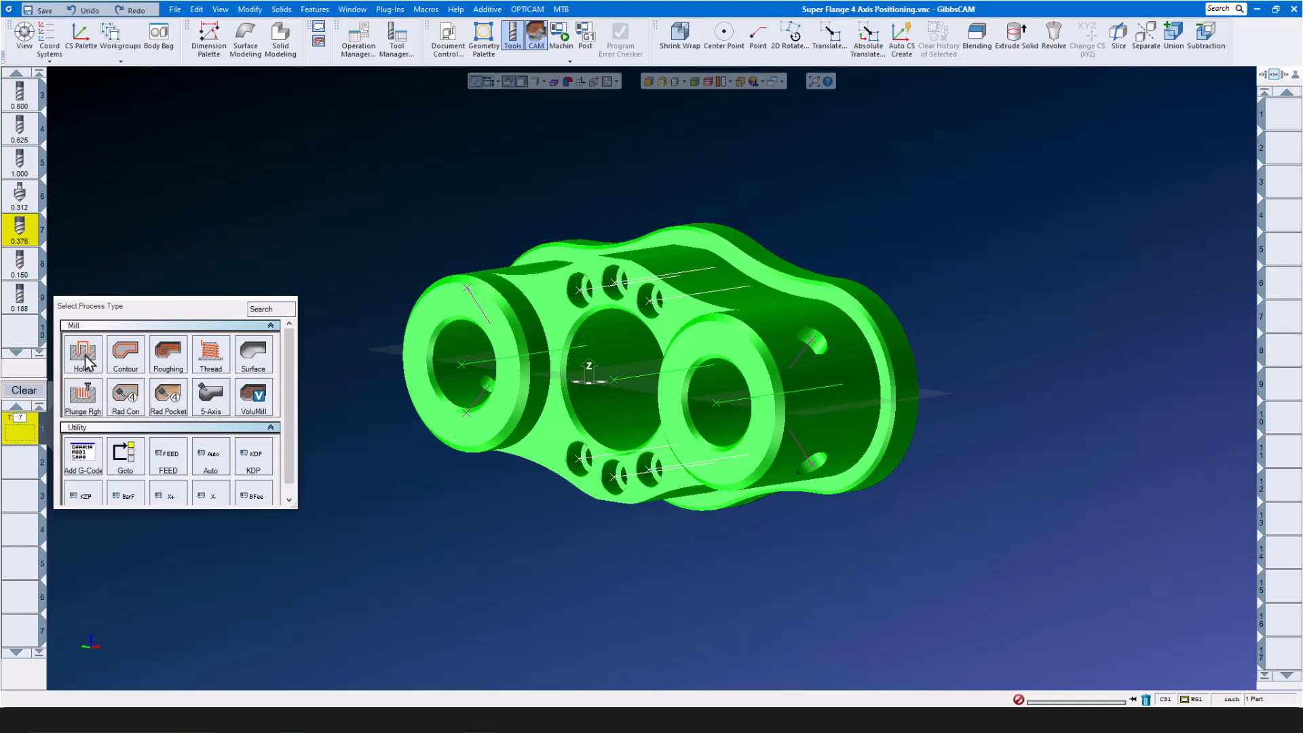
{"action": "left_click", "coordinate": [90, 361]}
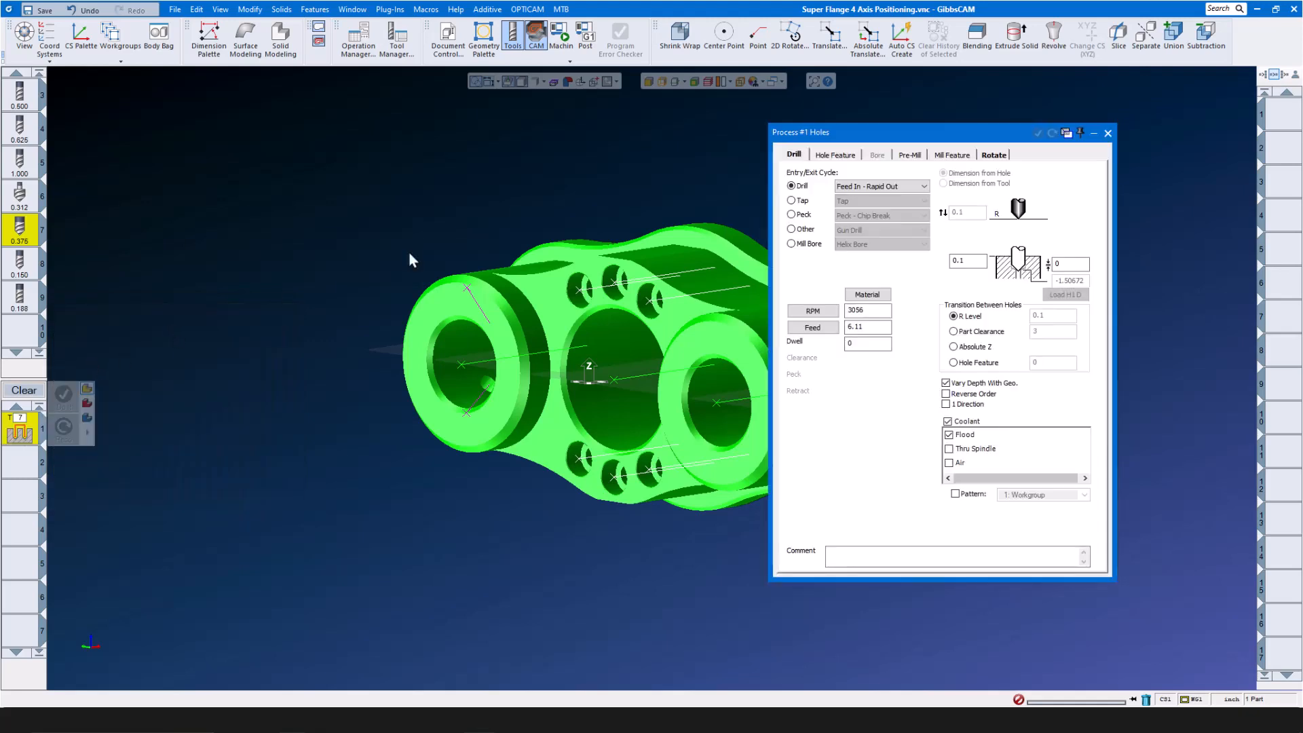
{"action": "left_click_drag", "start_coordinate": [906, 133], "coordinate": [1029, 134]}
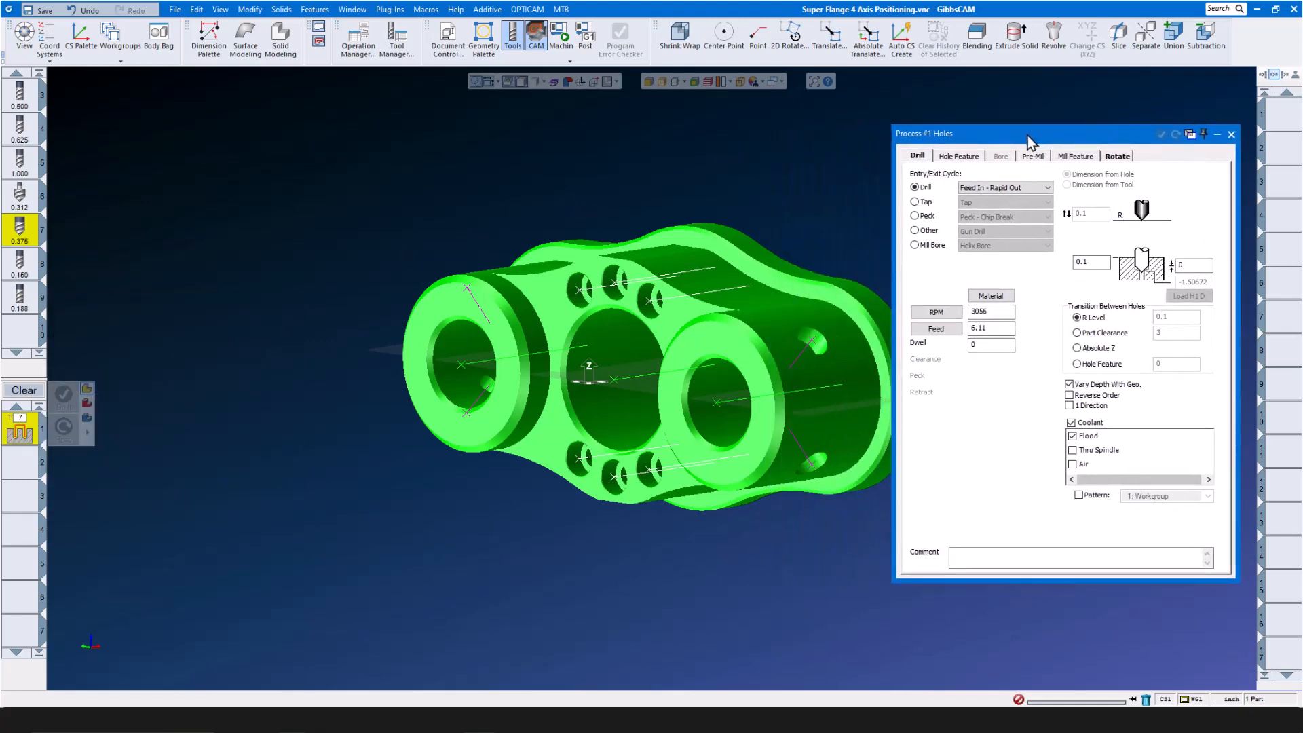
Set the spot drill process Feature Depth Z to Chamfer and keep its machining CS as From Hole Feature.
{"action": "left_click", "coordinate": [959, 156]}
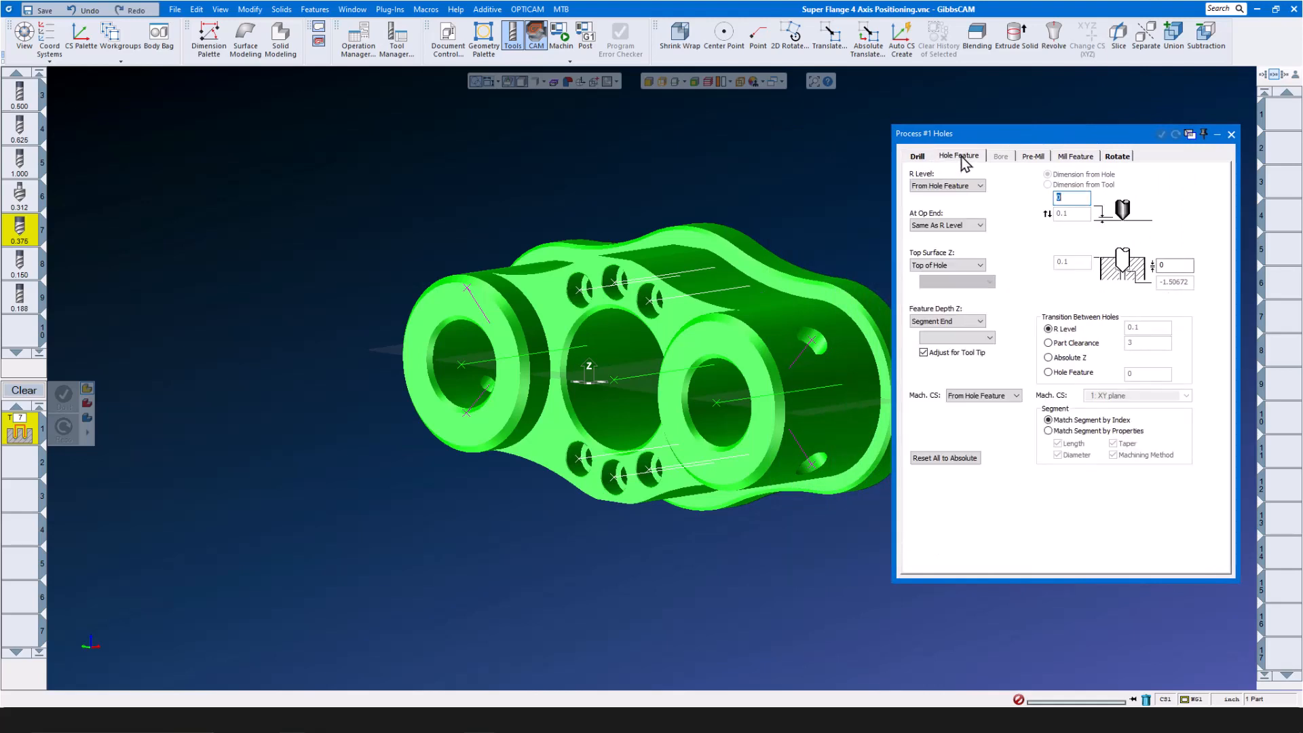
{"action": "left_click", "coordinate": [956, 322]}
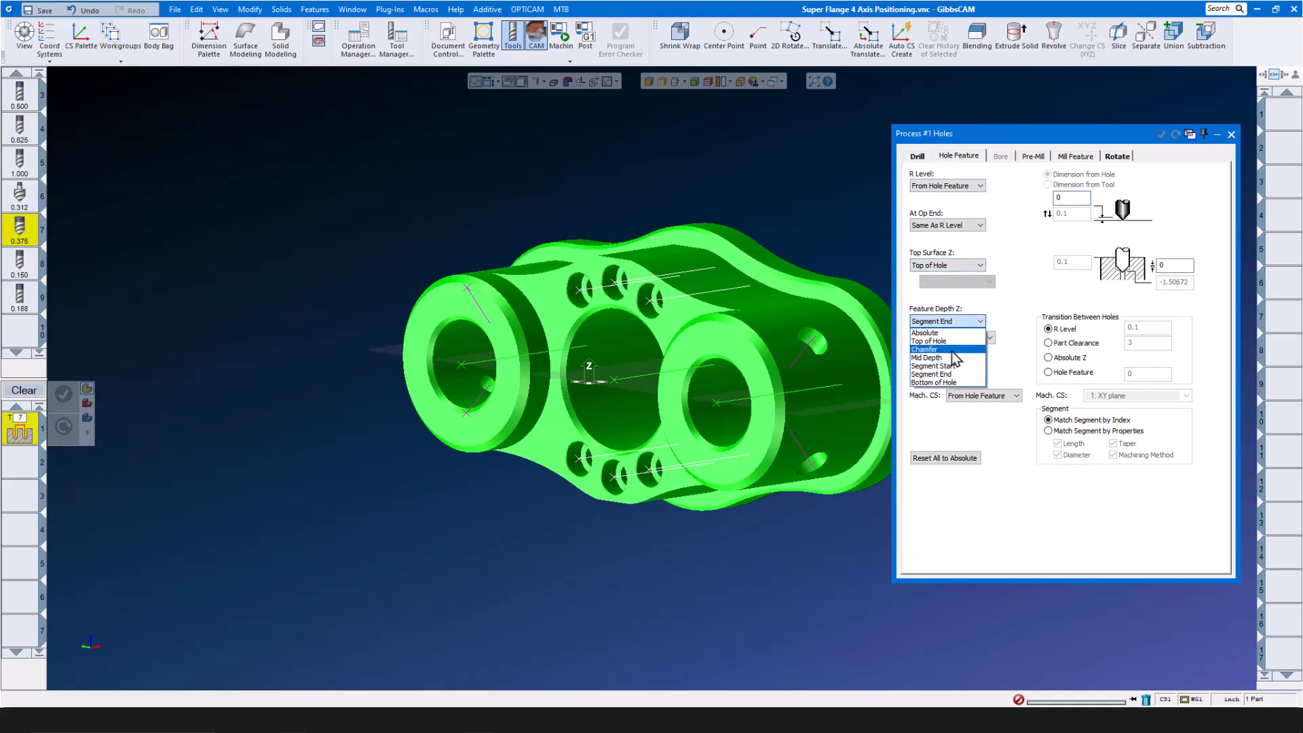
{"action": "left_click", "coordinate": [955, 349]}
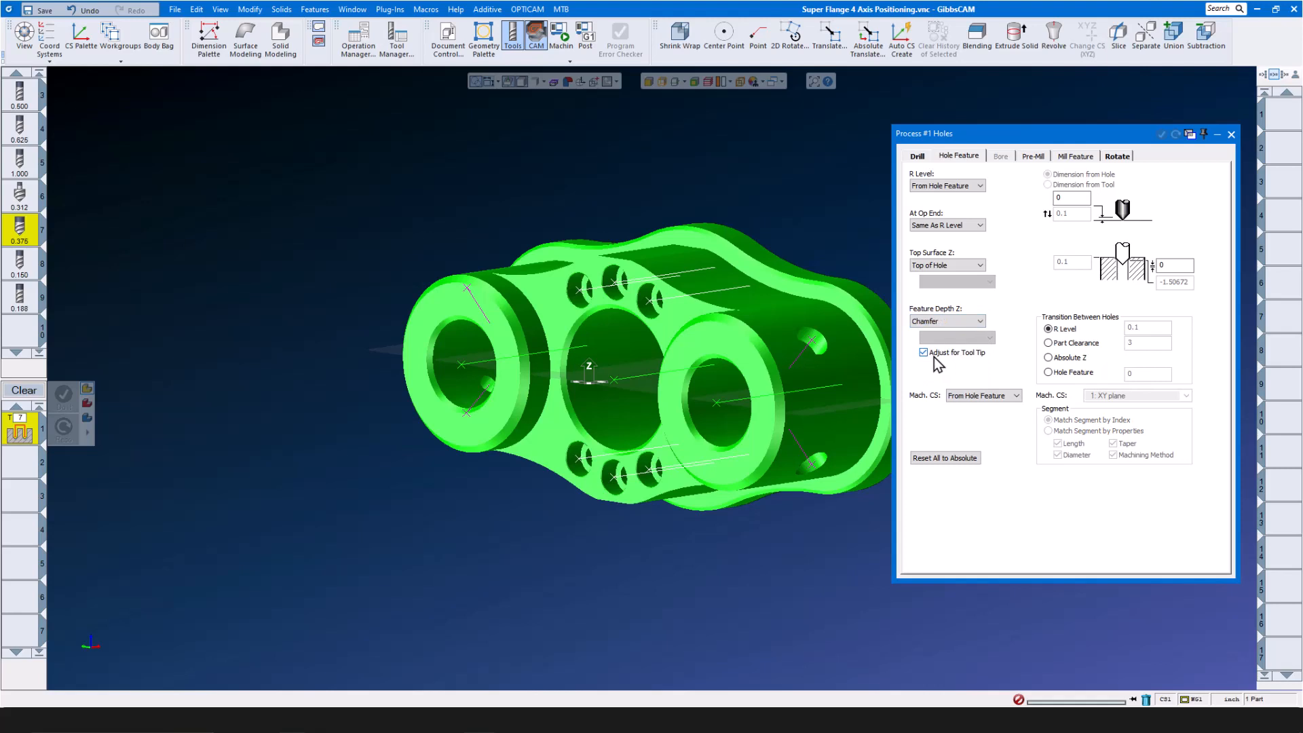
{"action": "left_click", "coordinate": [1016, 397]}
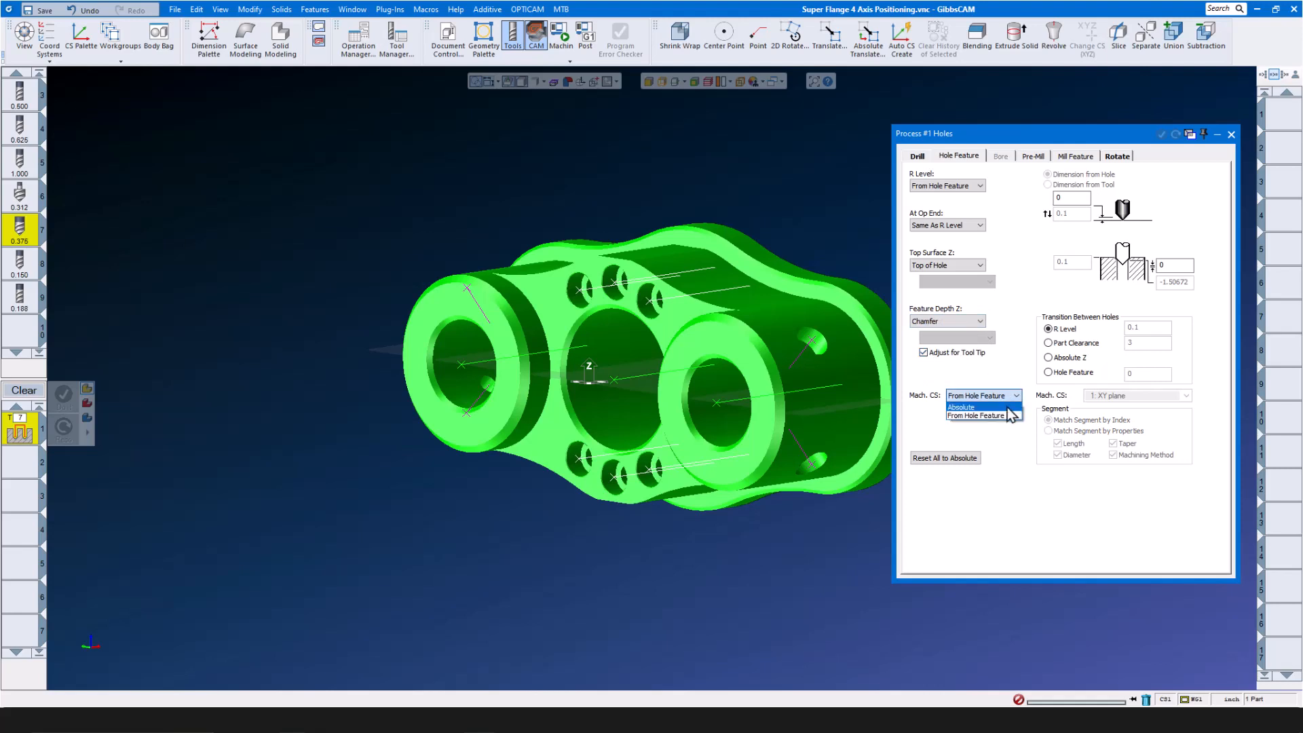
{"action": "left_click", "coordinate": [1003, 414]}
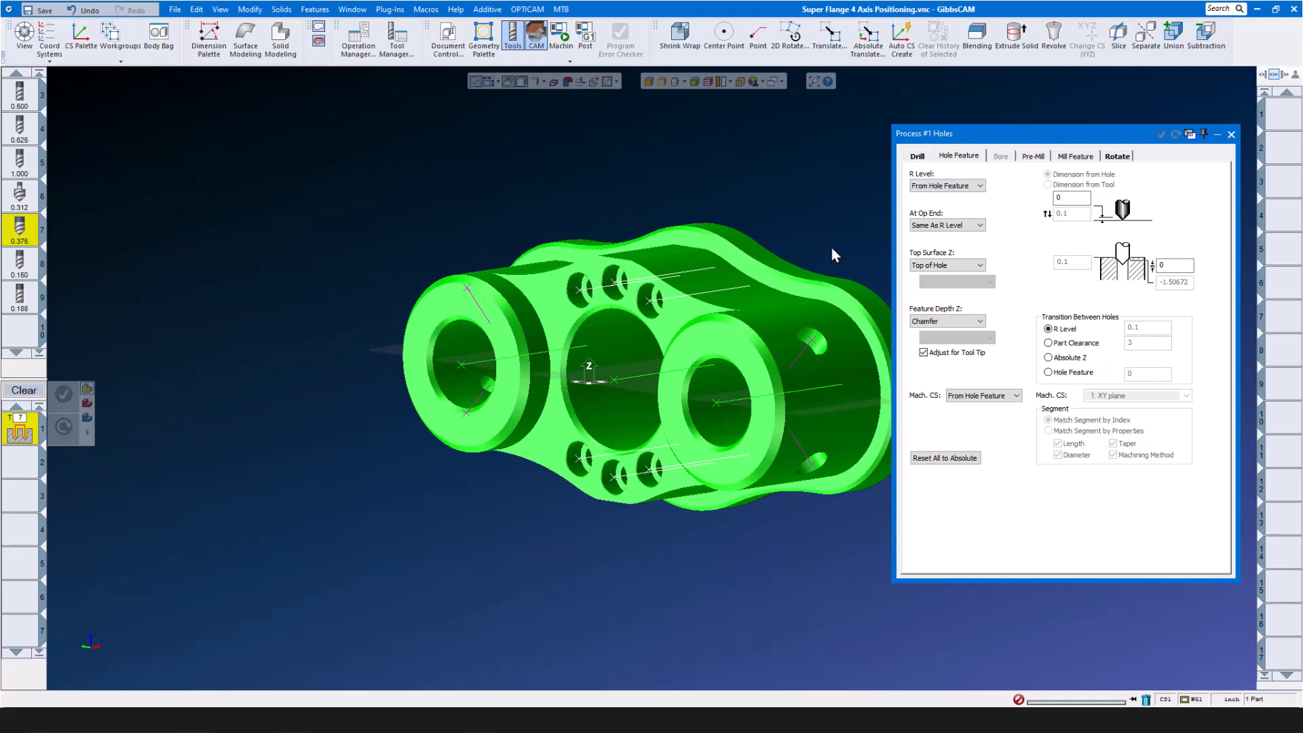
Select the angled holes on both sides of the flange, generate the spot drill operation, and close the process settings.
{"action": "left_click", "coordinate": [812, 343]}
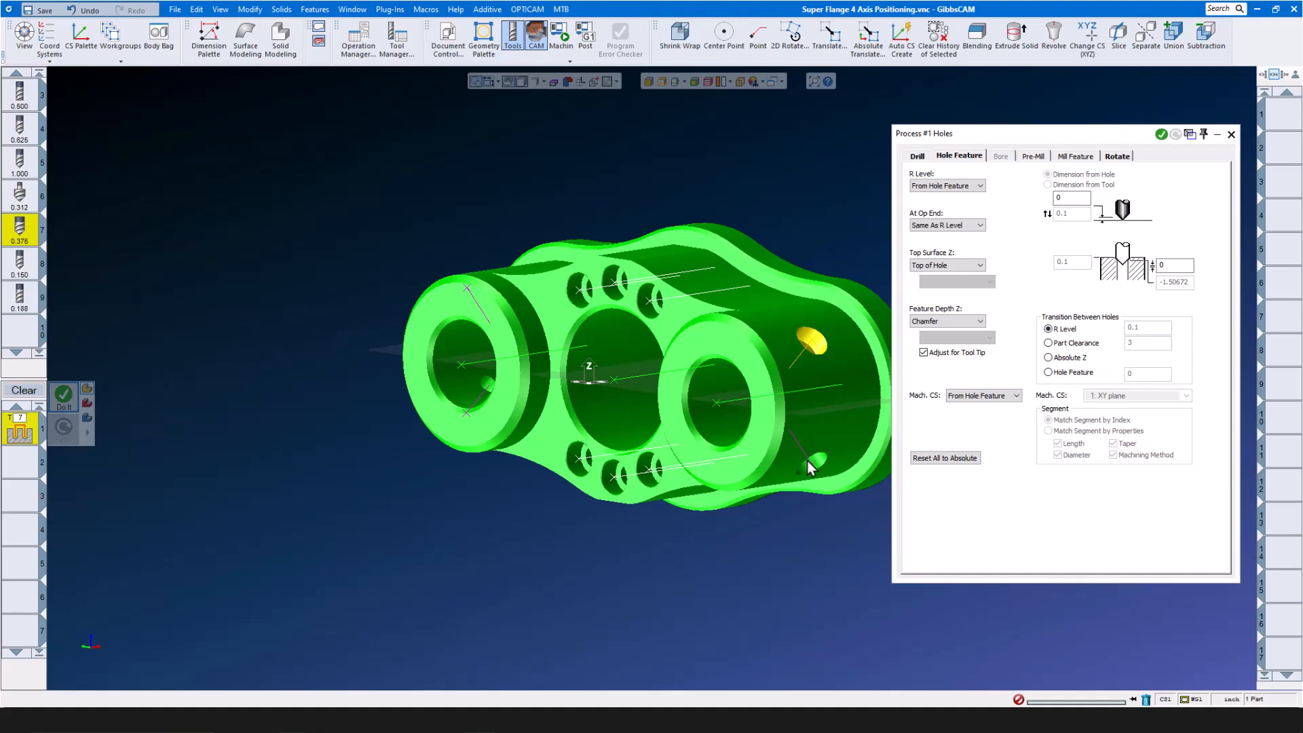
{"action": "left_click", "coordinate": [811, 462], "text": "shift"}
{"action": "left_click", "coordinate": [486, 384], "text": "shift"}
{"action": "left_click", "coordinate": [64, 397]}
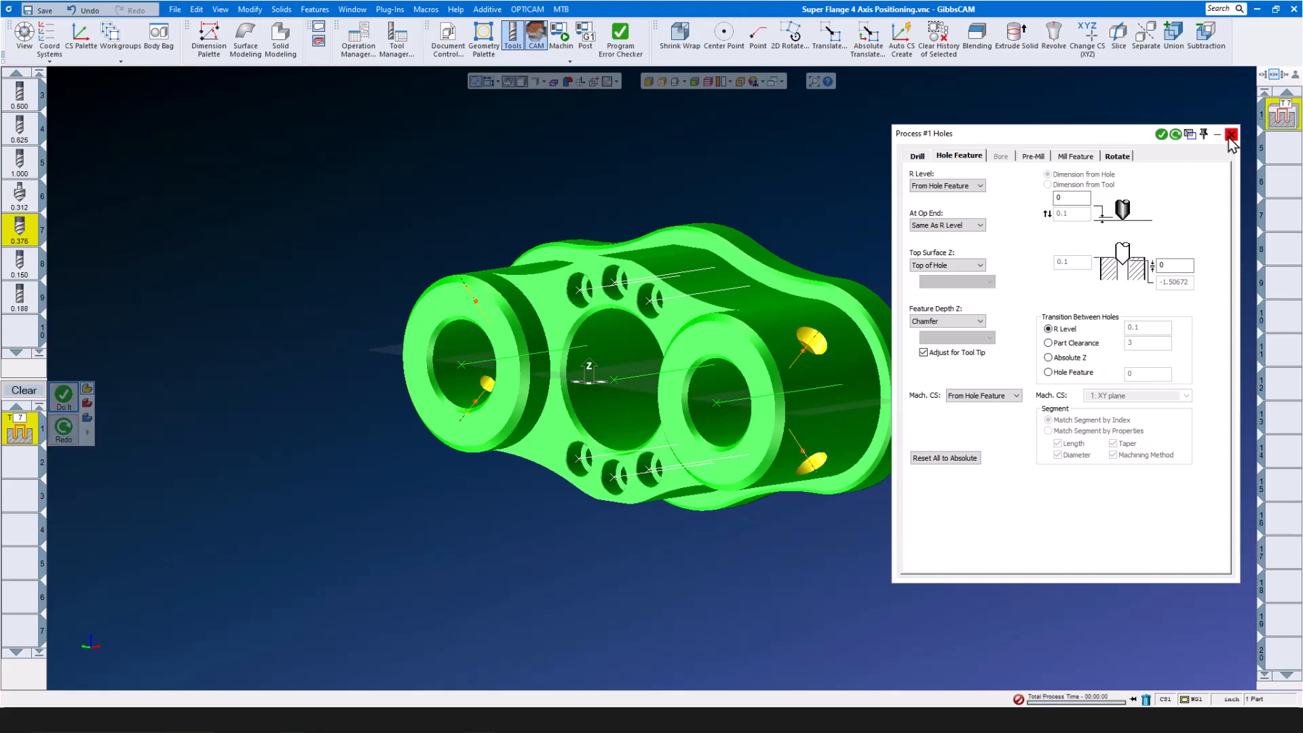
{"action": "left_click", "coordinate": [1230, 134]}
Run the machine simulation of the spot drill operation on the angled holes, then close it.
{"action": "left_click", "coordinate": [561, 34]}
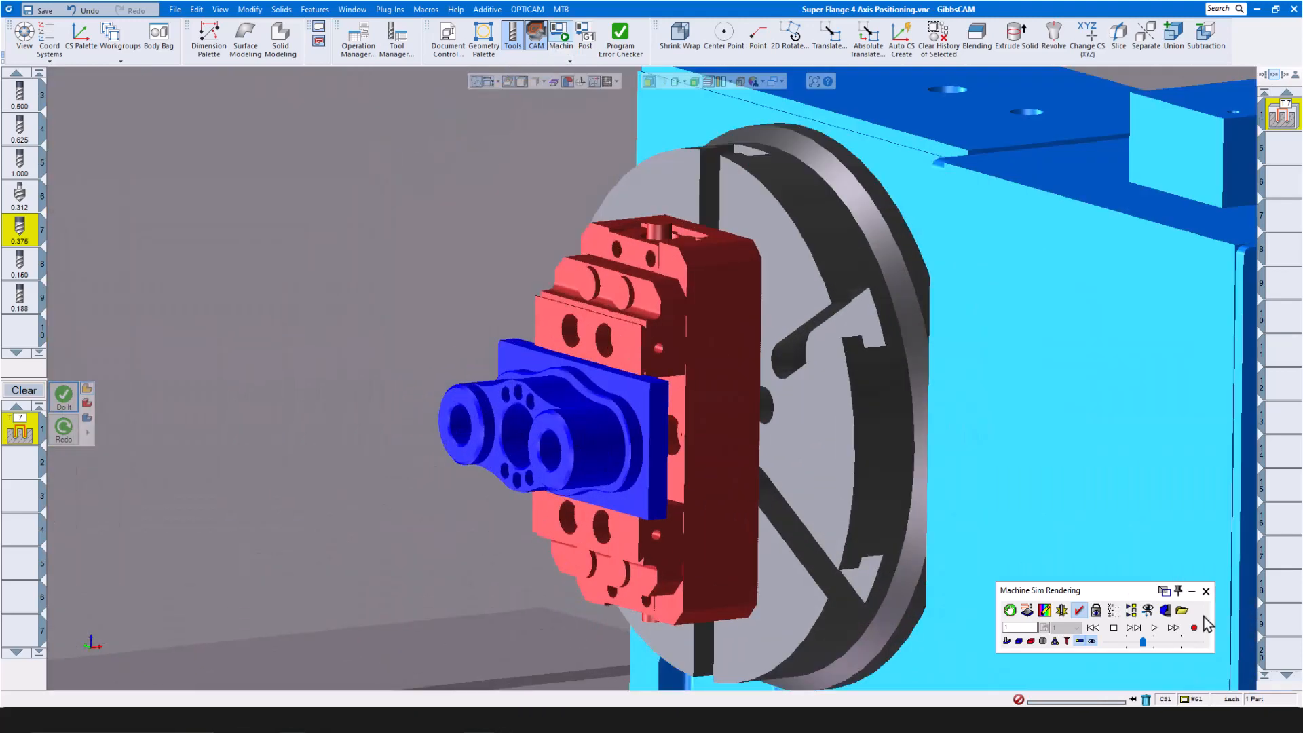
{"action": "left_click", "coordinate": [1153, 627]}
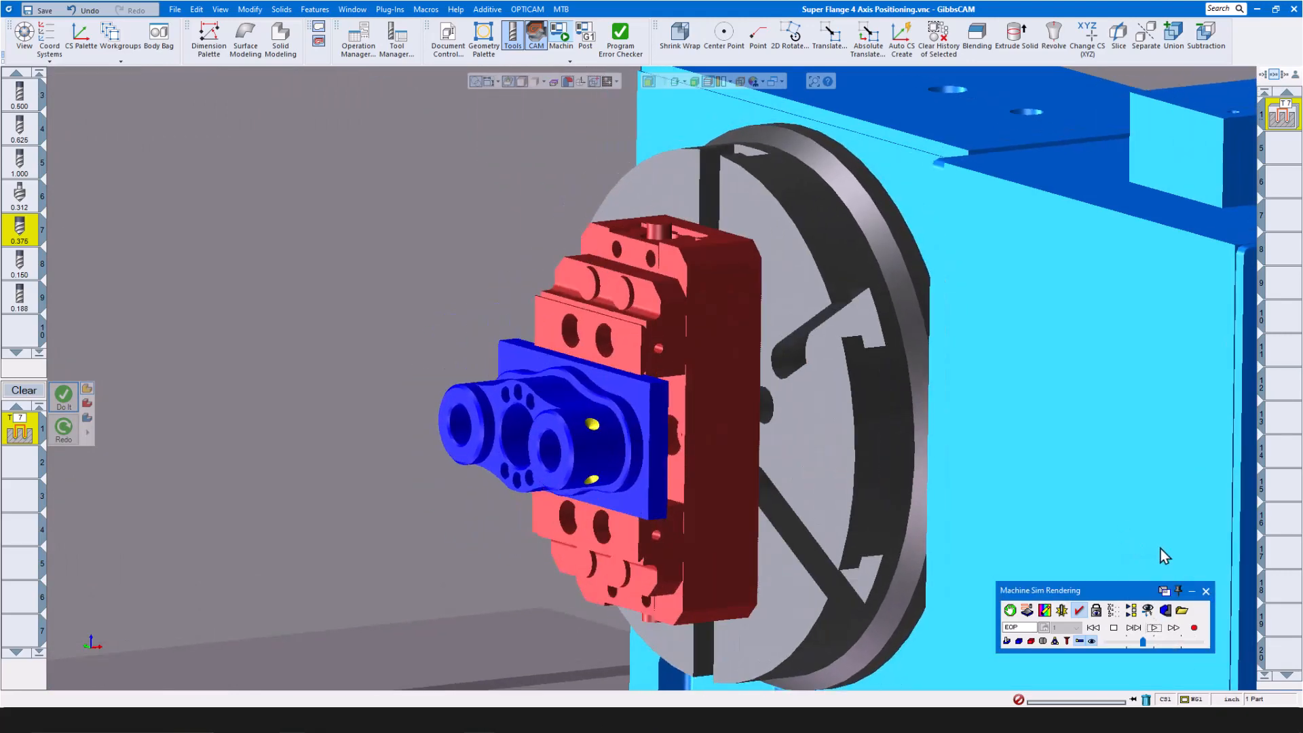
{"action": "left_click", "coordinate": [1204, 593]}
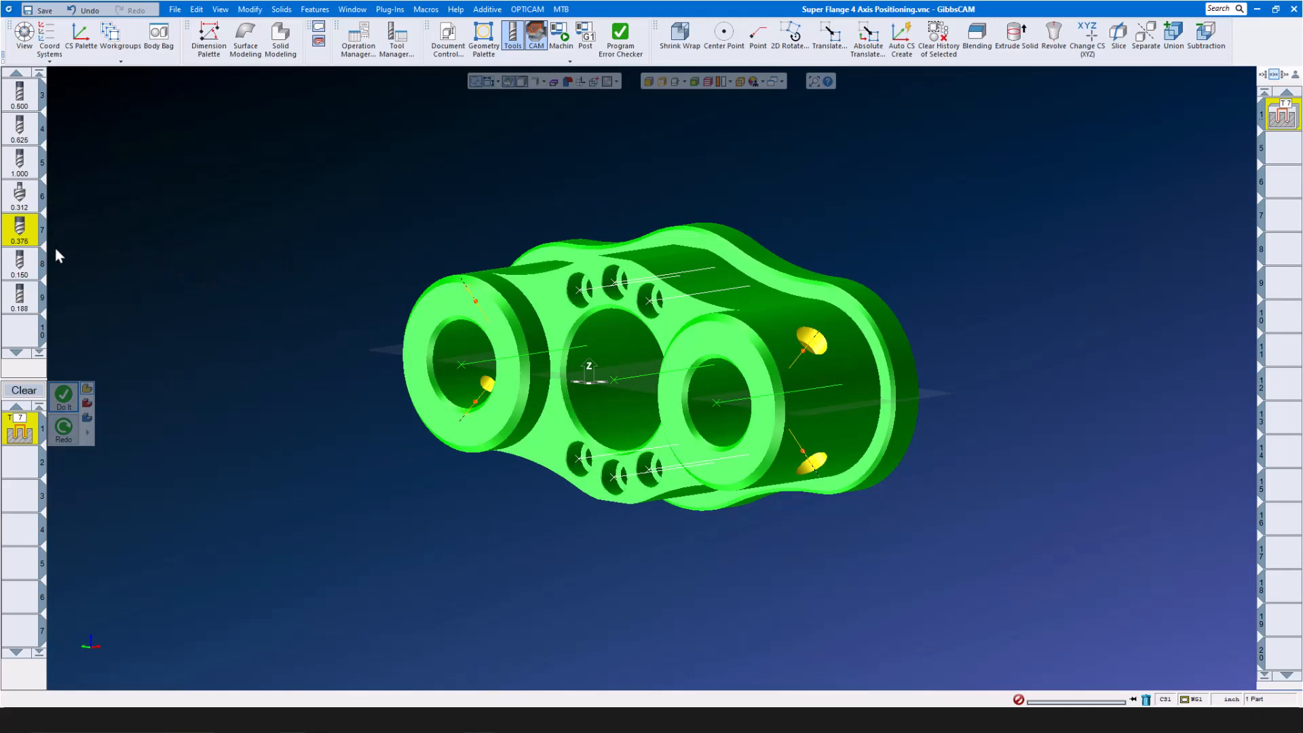
Replace the Holes process tool with the 0.150" Drill and set its entry/exit cycle to Peck - Chip Break.
{"action": "mouse_move", "coordinate": [19, 300]}
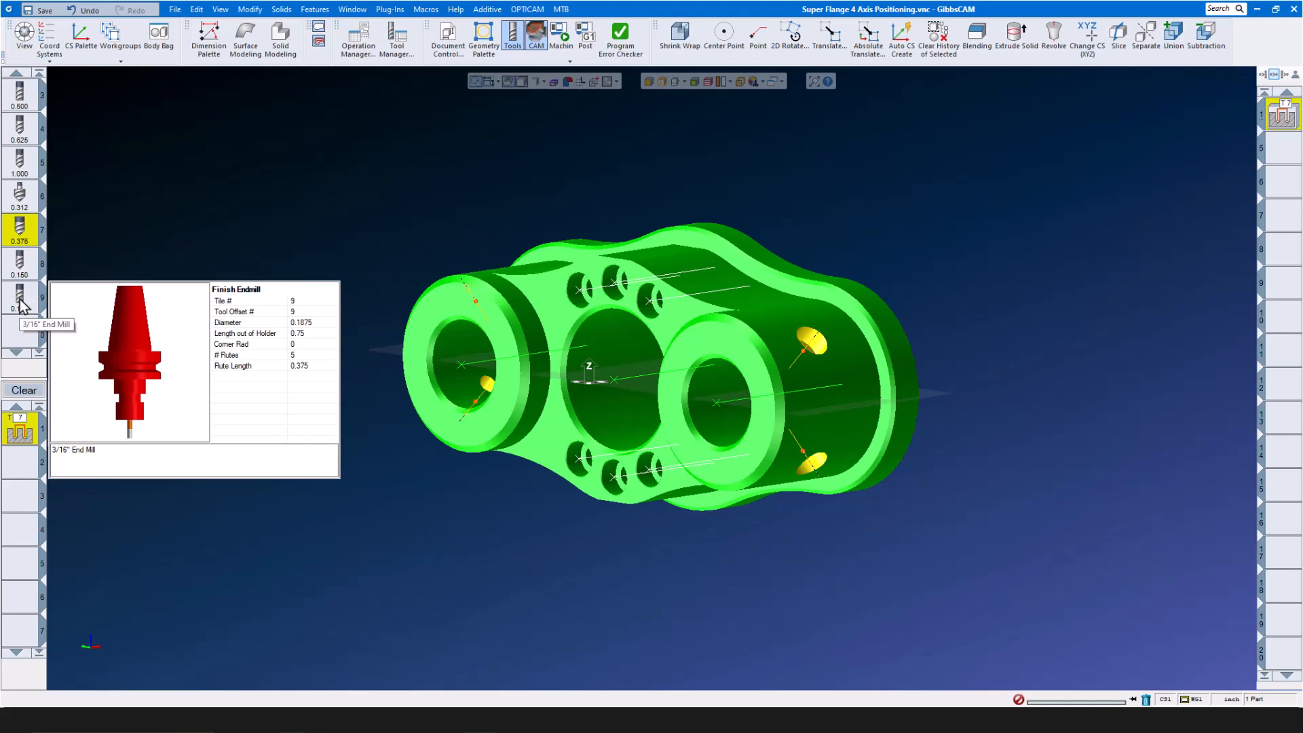
{"action": "mouse_move", "coordinate": [25, 268]}
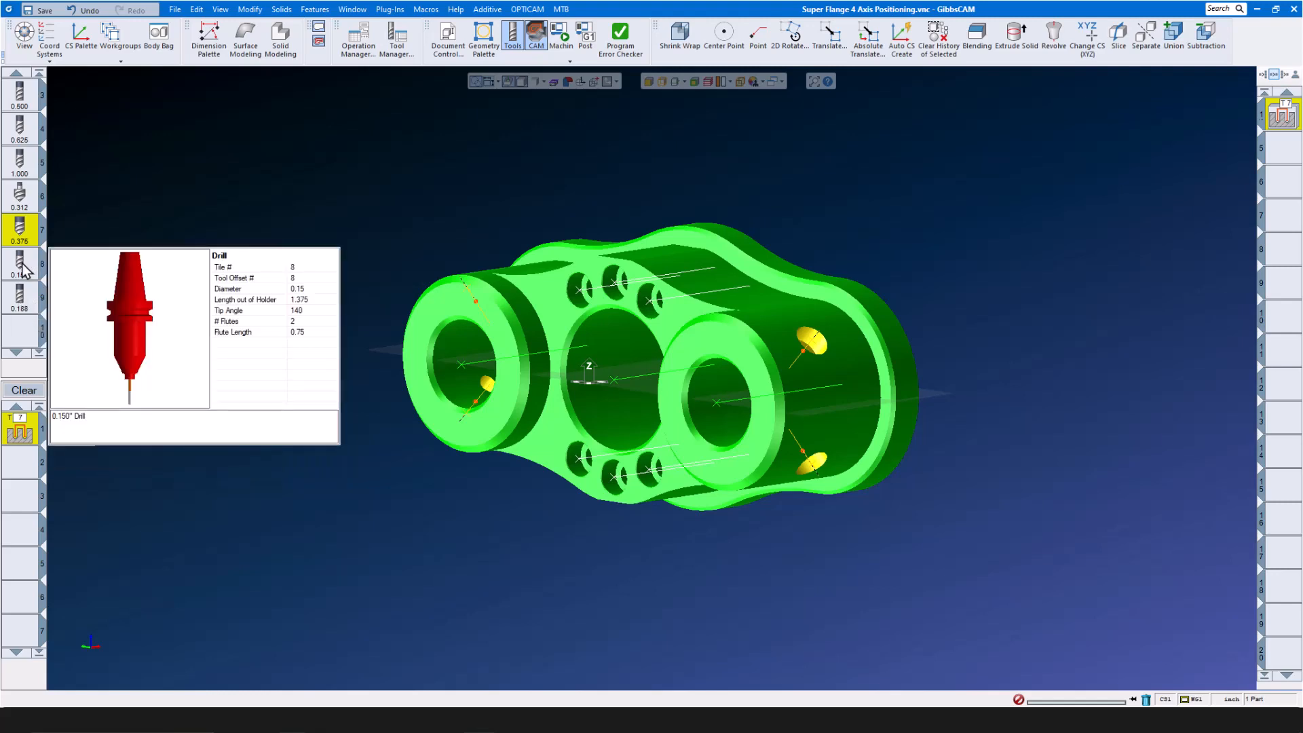
{"action": "left_click_drag", "start_coordinate": [25, 268], "coordinate": [21, 429]}
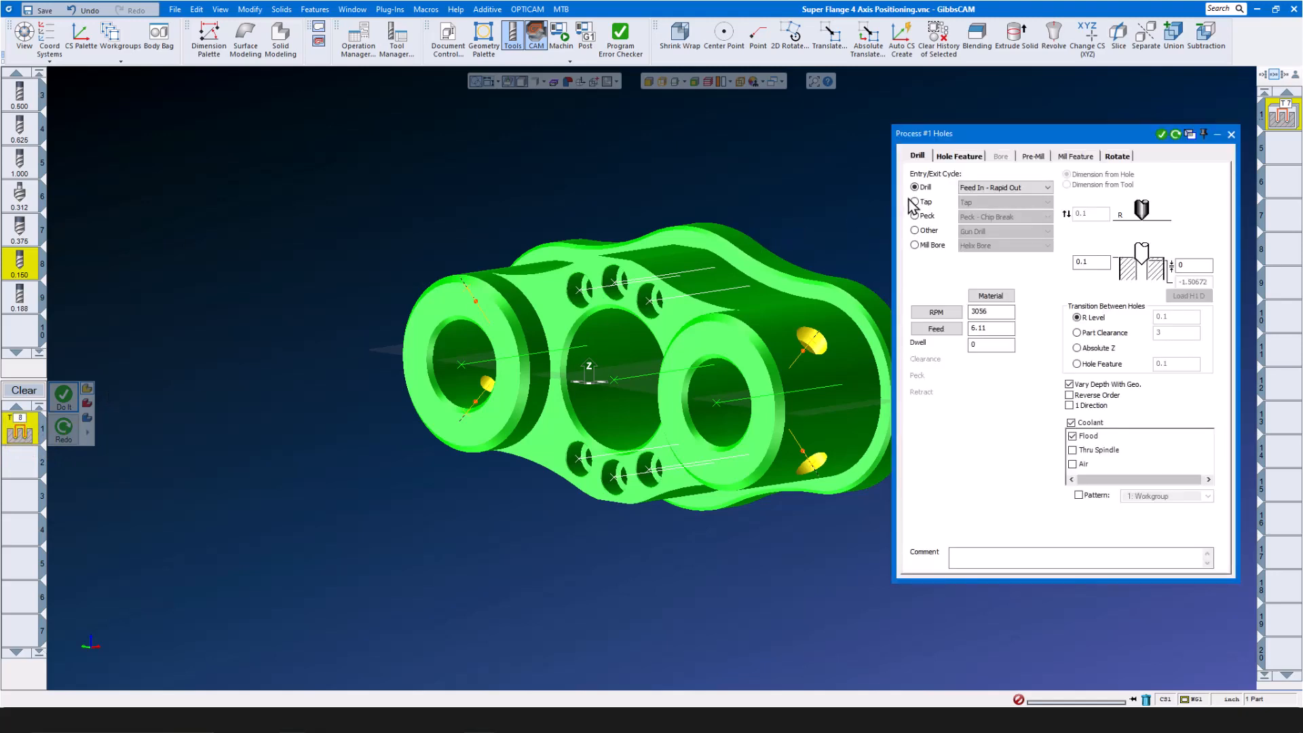
{"action": "left_click", "coordinate": [915, 216]}
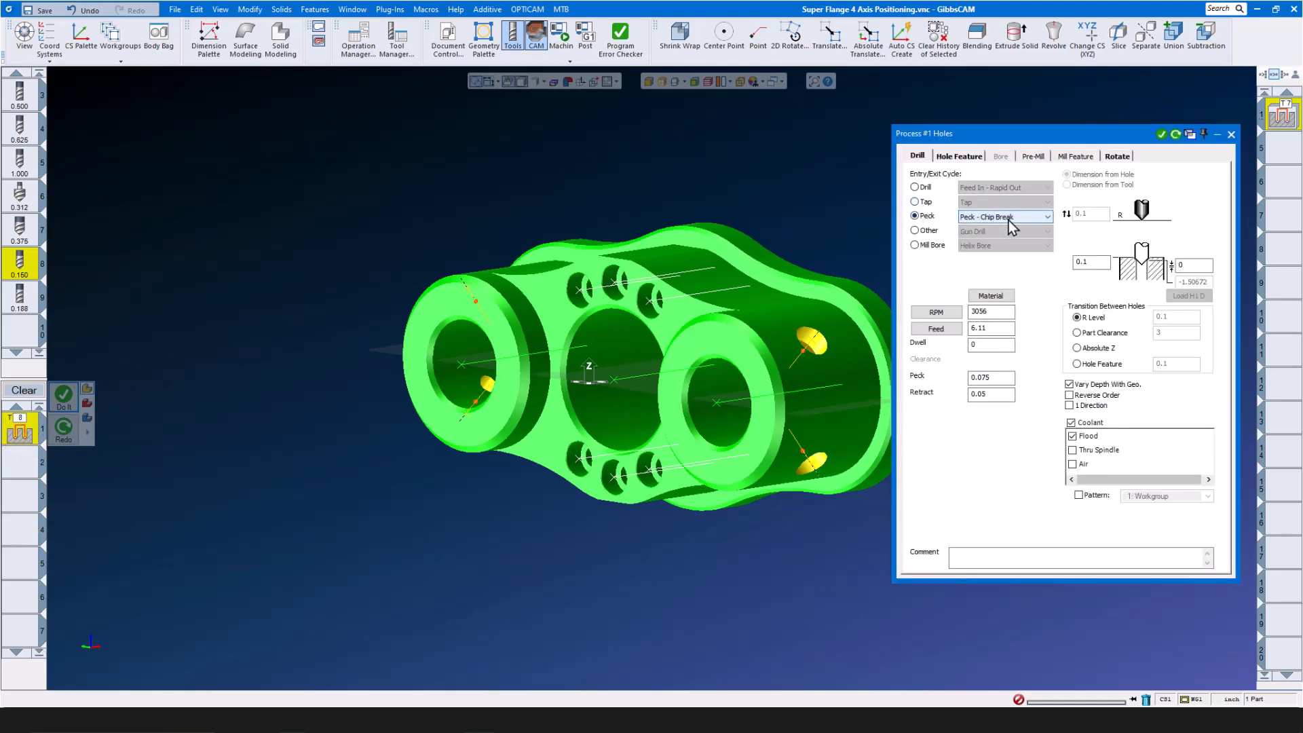
Set the peck drilling Feature Depth Z to Bottom of Hole with a -0.025 offset, and generate the operation on the angled holes.
{"action": "left_click", "coordinate": [967, 162]}
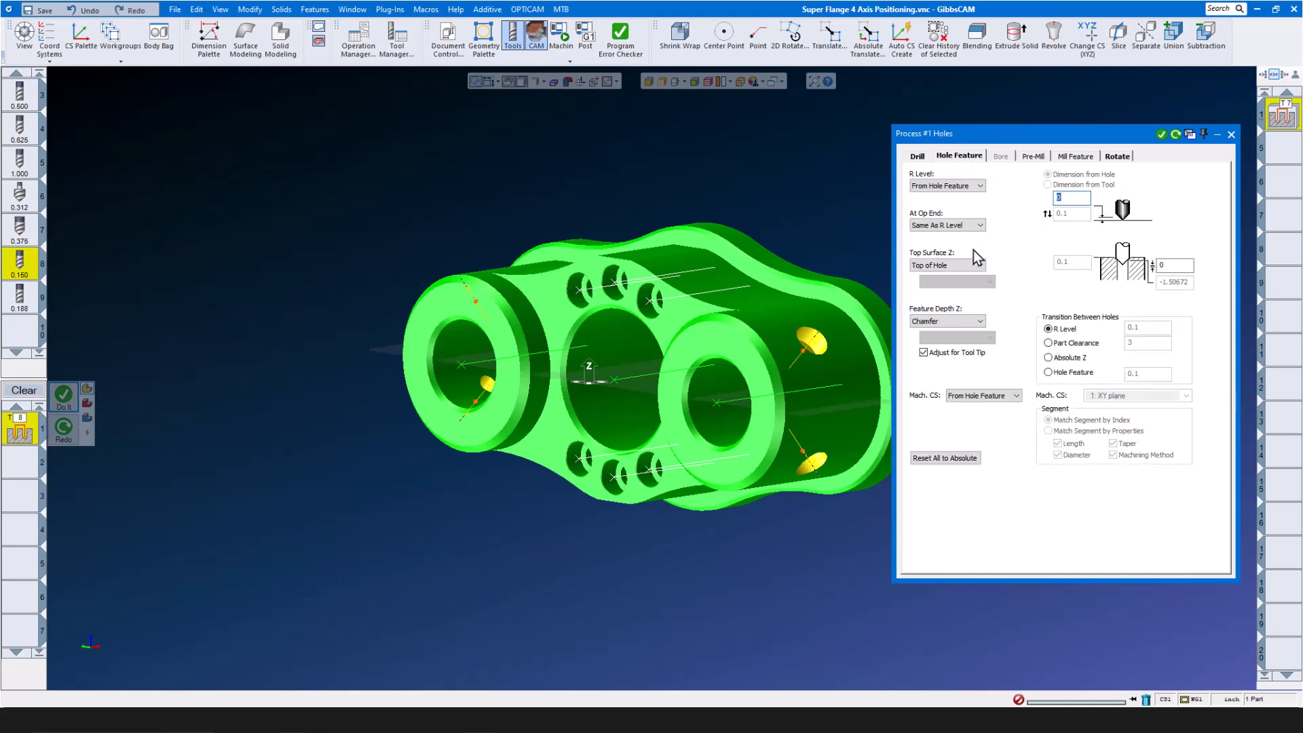
{"action": "left_click", "coordinate": [979, 321]}
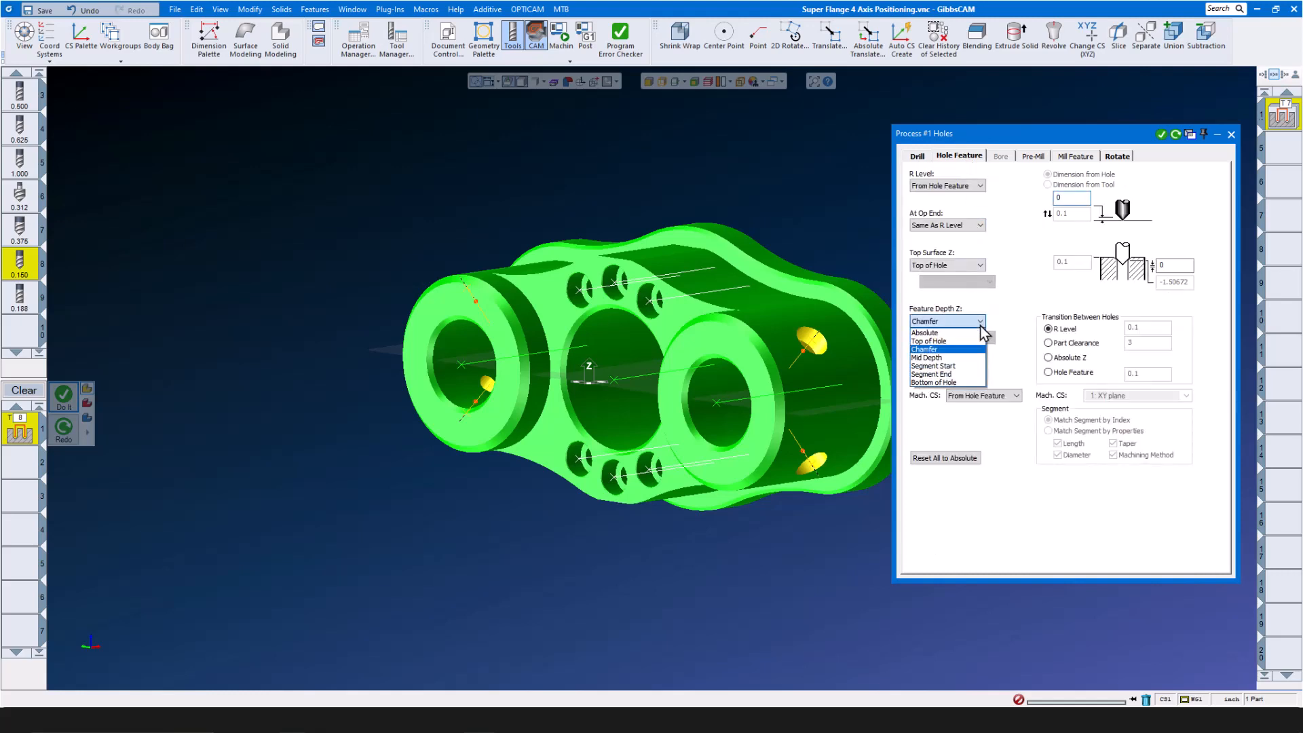
{"action": "left_click", "coordinate": [968, 383]}
{"action": "left_click", "coordinate": [1180, 265]}
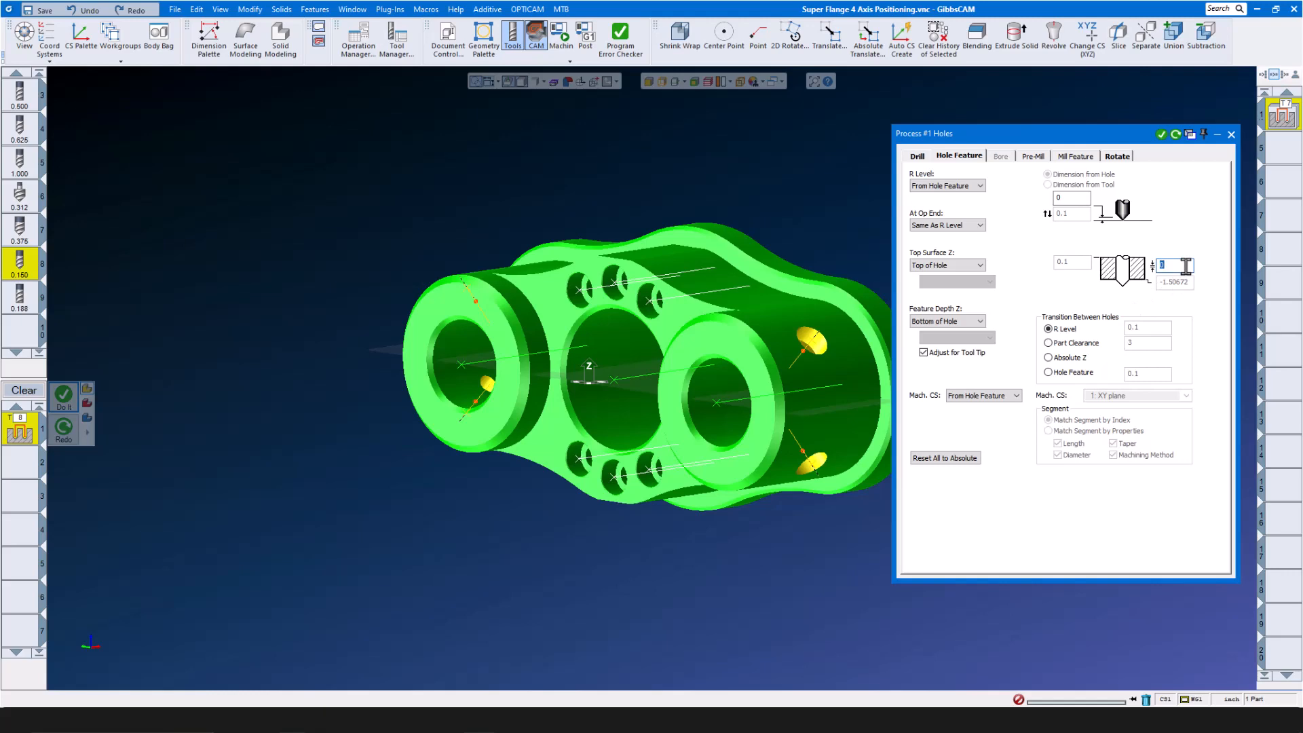
{"action": "type", "text": "-.025"}
{"action": "left_click", "coordinate": [1161, 134]}
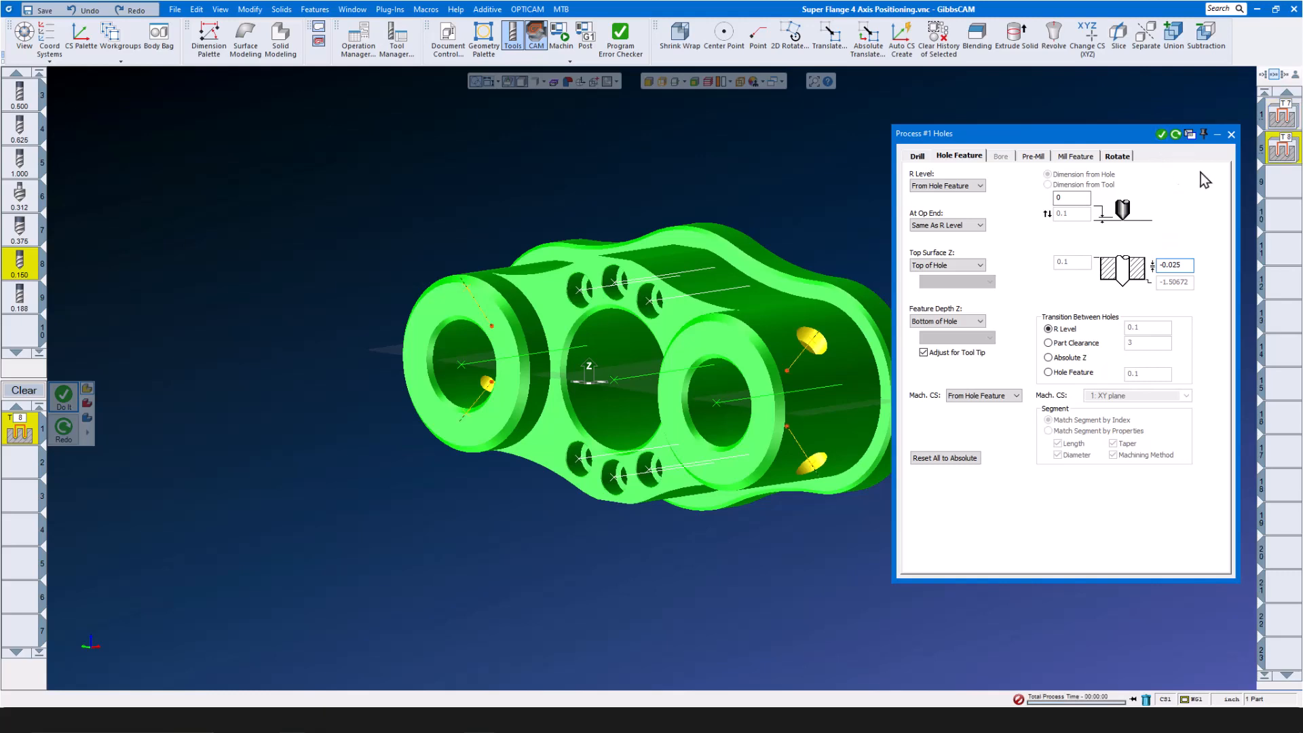
{"action": "left_click", "coordinate": [1230, 134]}
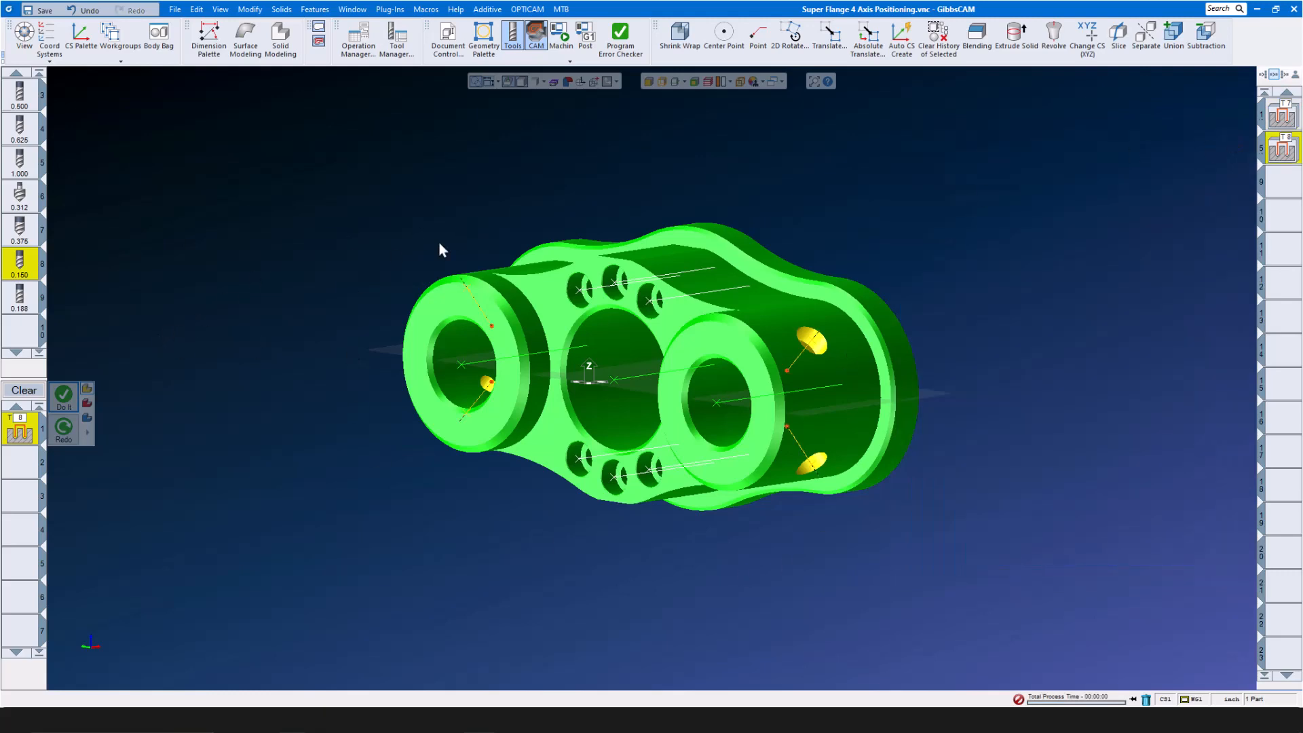
Switch the Holes process to the 3/16" End Mill with a Mill Bore Helix Bore cycle.
{"action": "mouse_move", "coordinate": [24, 306]}
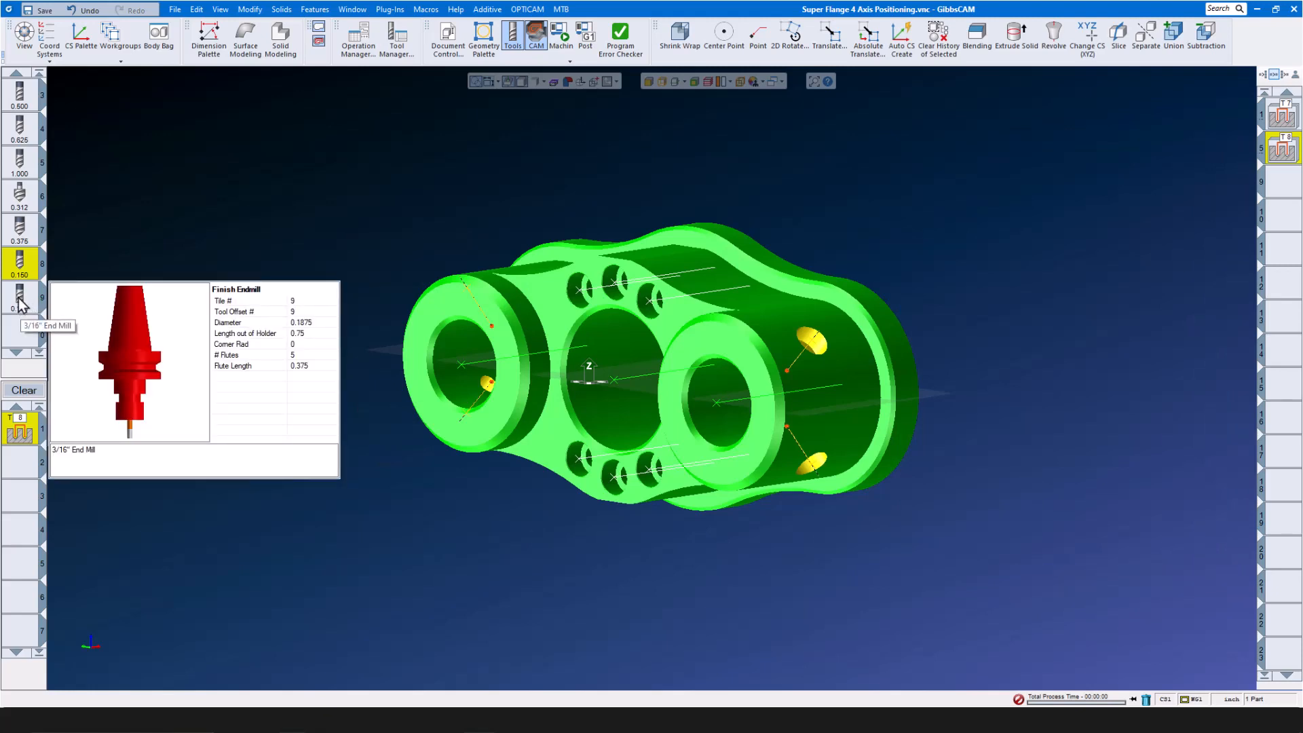
{"action": "left_click", "coordinate": [20, 303]}
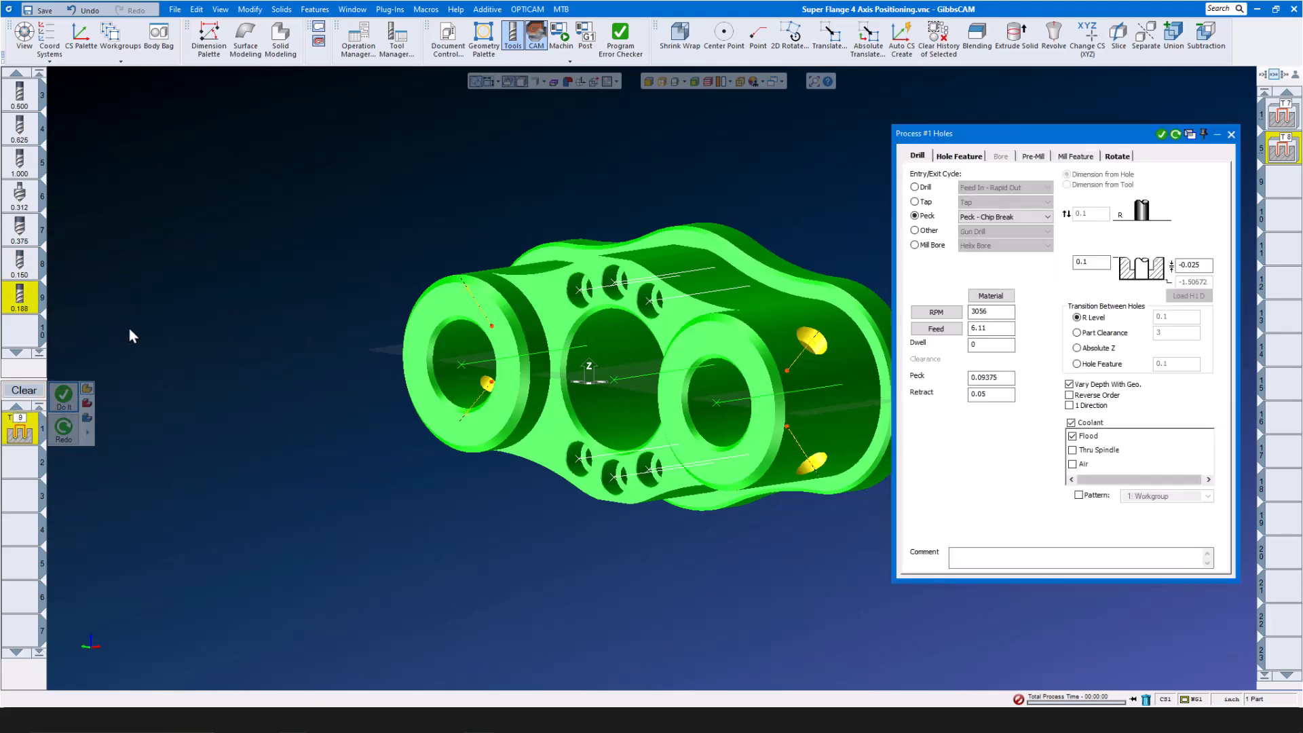
{"action": "left_click", "coordinate": [915, 245]}
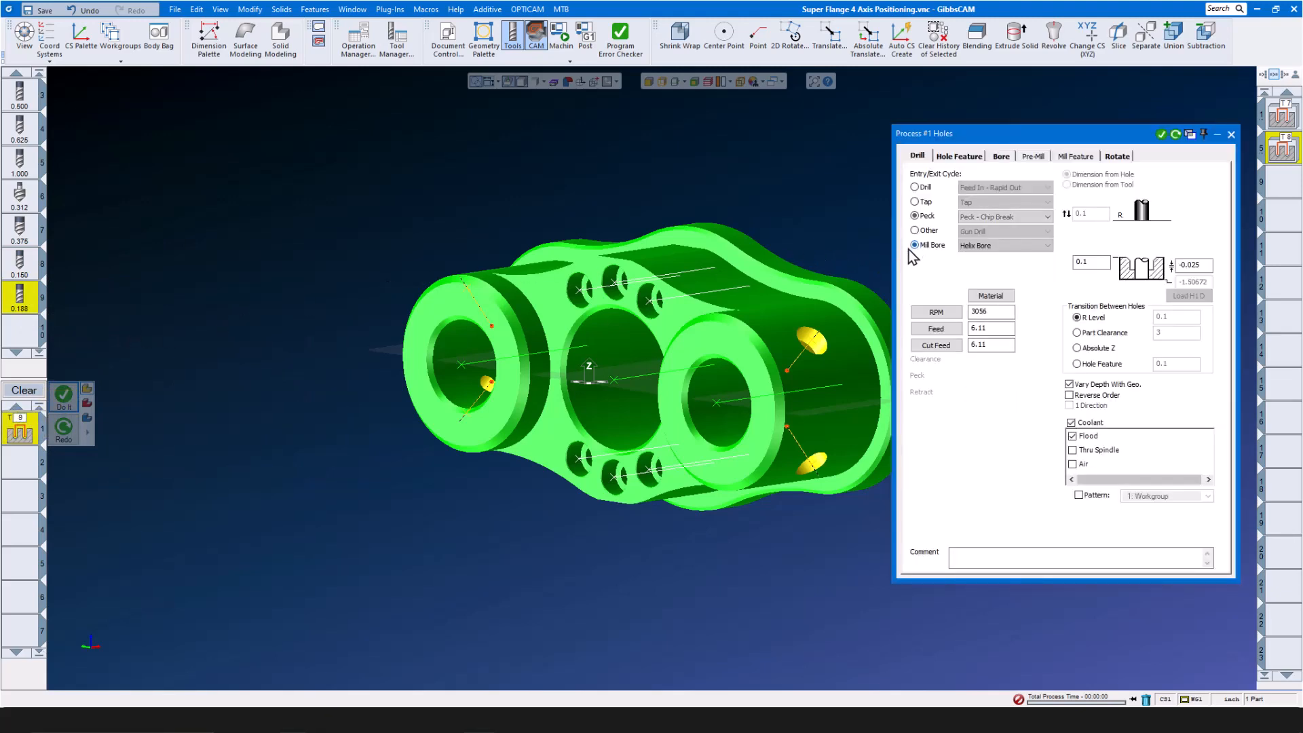
Set the boring Feature Depth Z to Segment End at segment 1 (0.250 Inch Bore) with a depth offset of 0.
{"action": "left_click", "coordinate": [960, 156]}
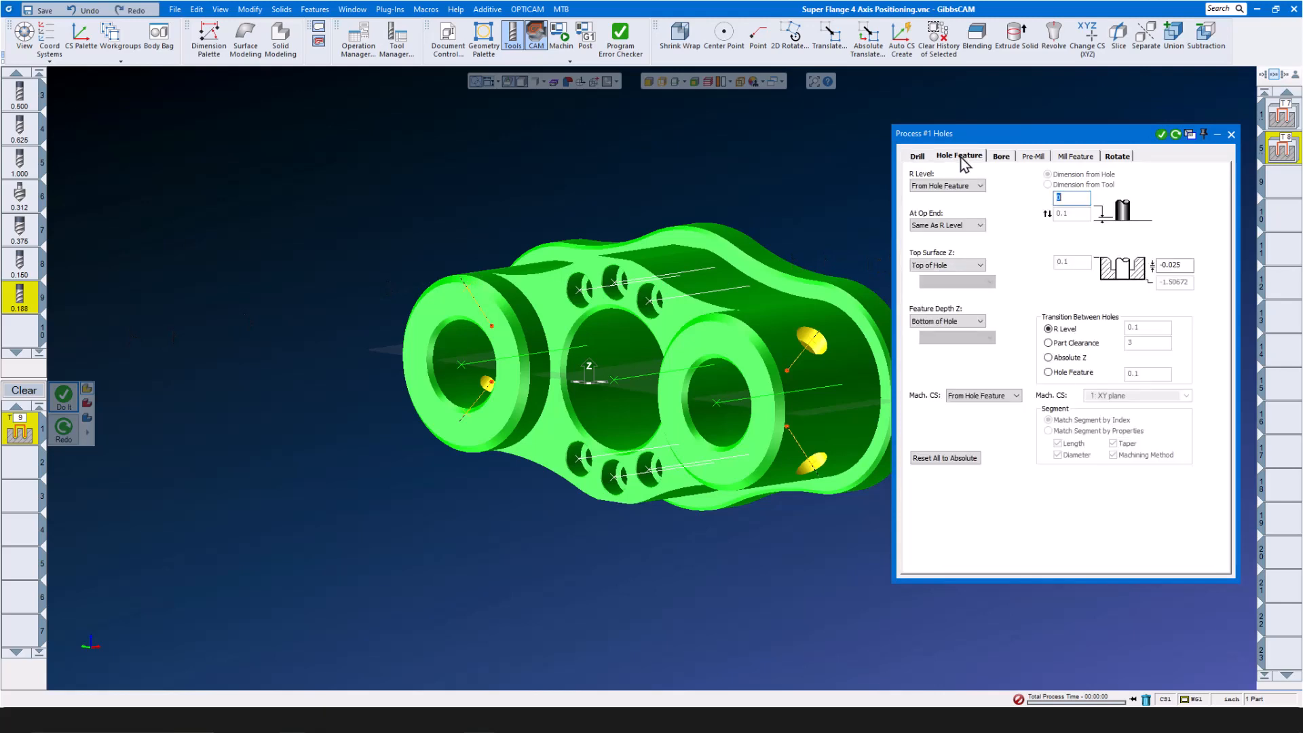
{"action": "left_click", "coordinate": [979, 321]}
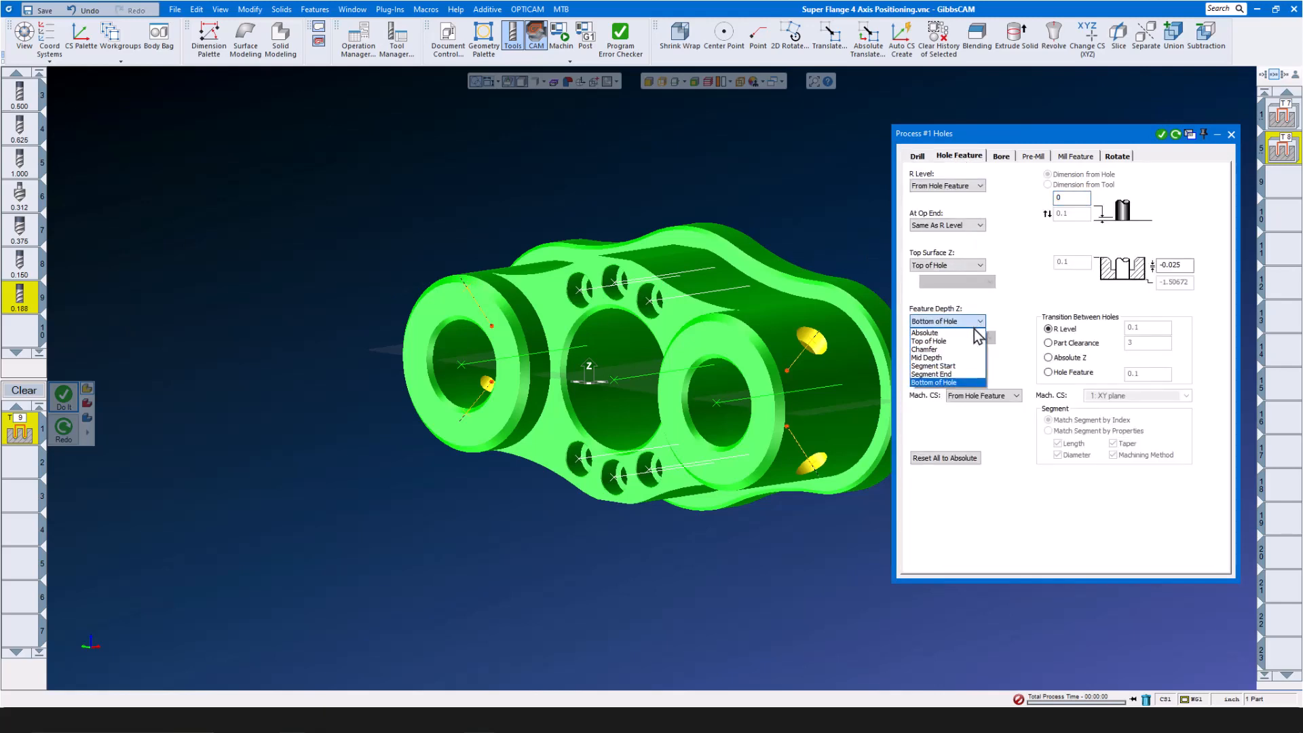
{"action": "left_click", "coordinate": [955, 373]}
{"action": "left_click", "coordinate": [988, 338]}
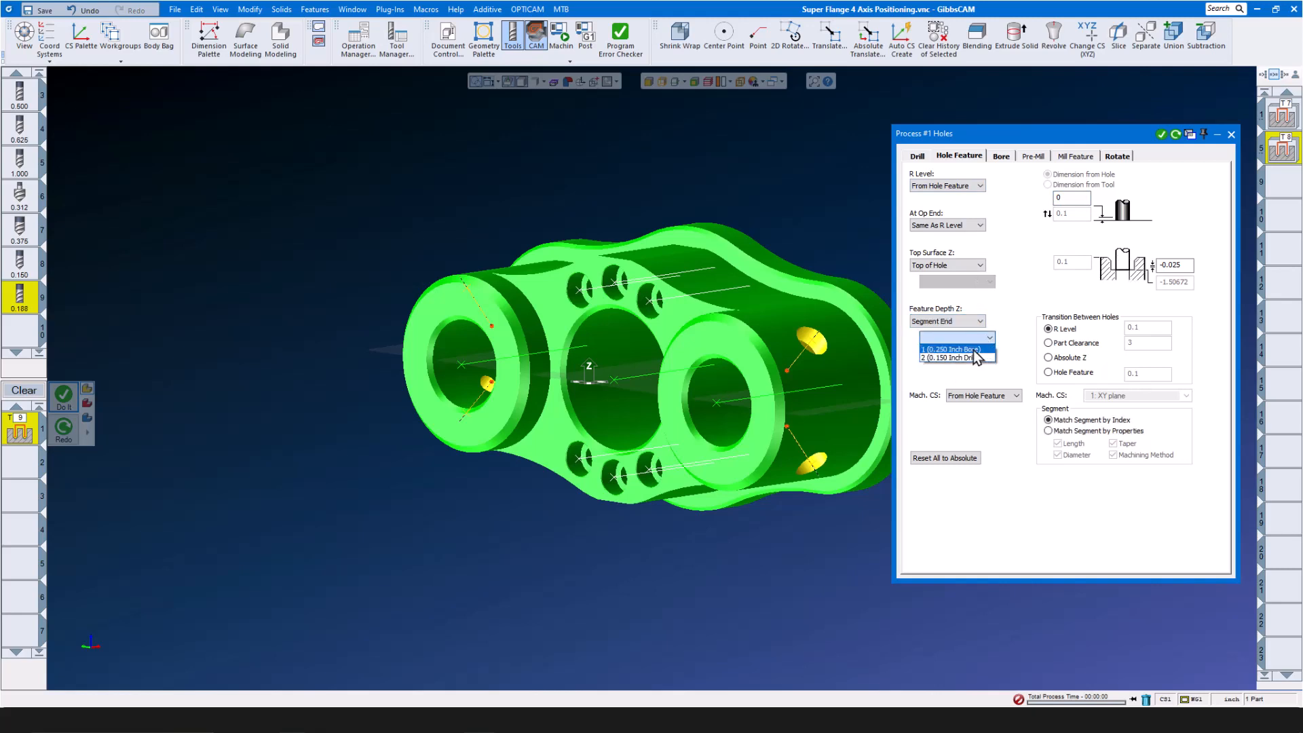
{"action": "left_click", "coordinate": [974, 351]}
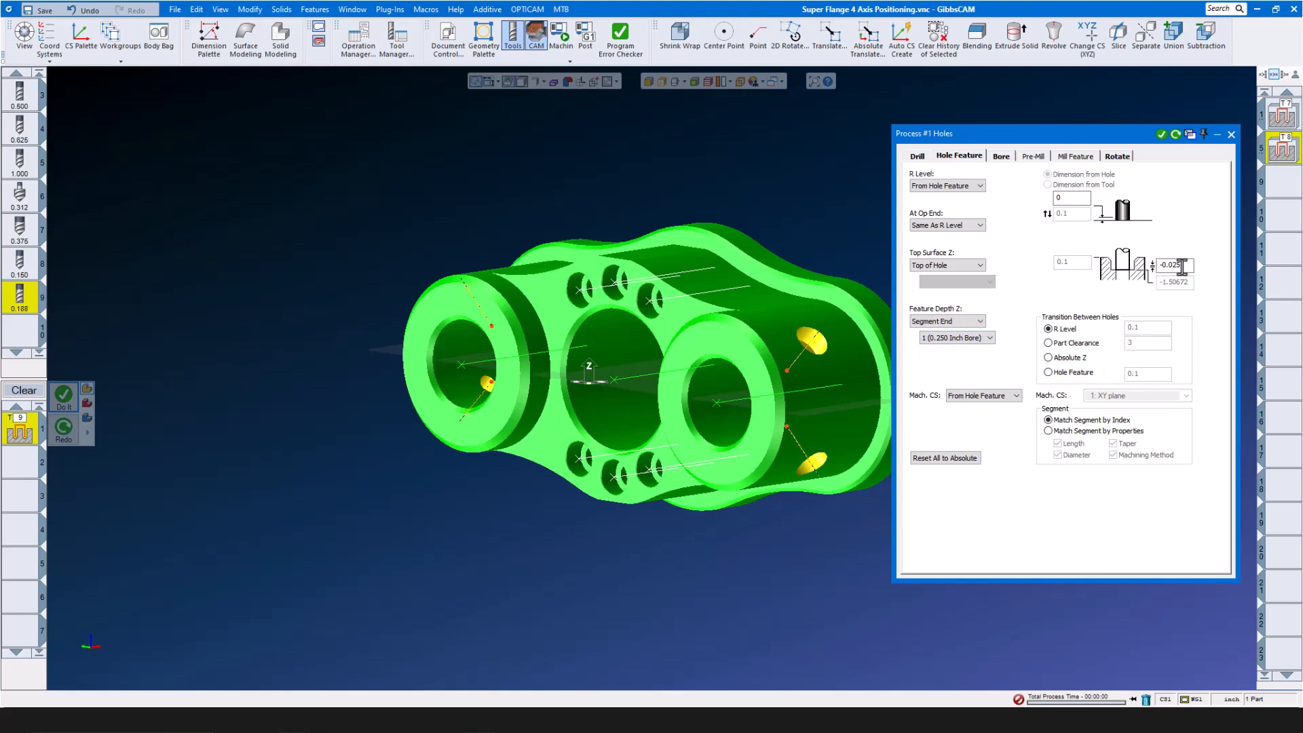
{"action": "double_click", "coordinate": [1182, 266]}
{"action": "type", "text": "0"}
Check the Bore settings, generate the helix bore operation on the angled holes, and close the process settings.
{"action": "left_click", "coordinate": [1001, 157]}
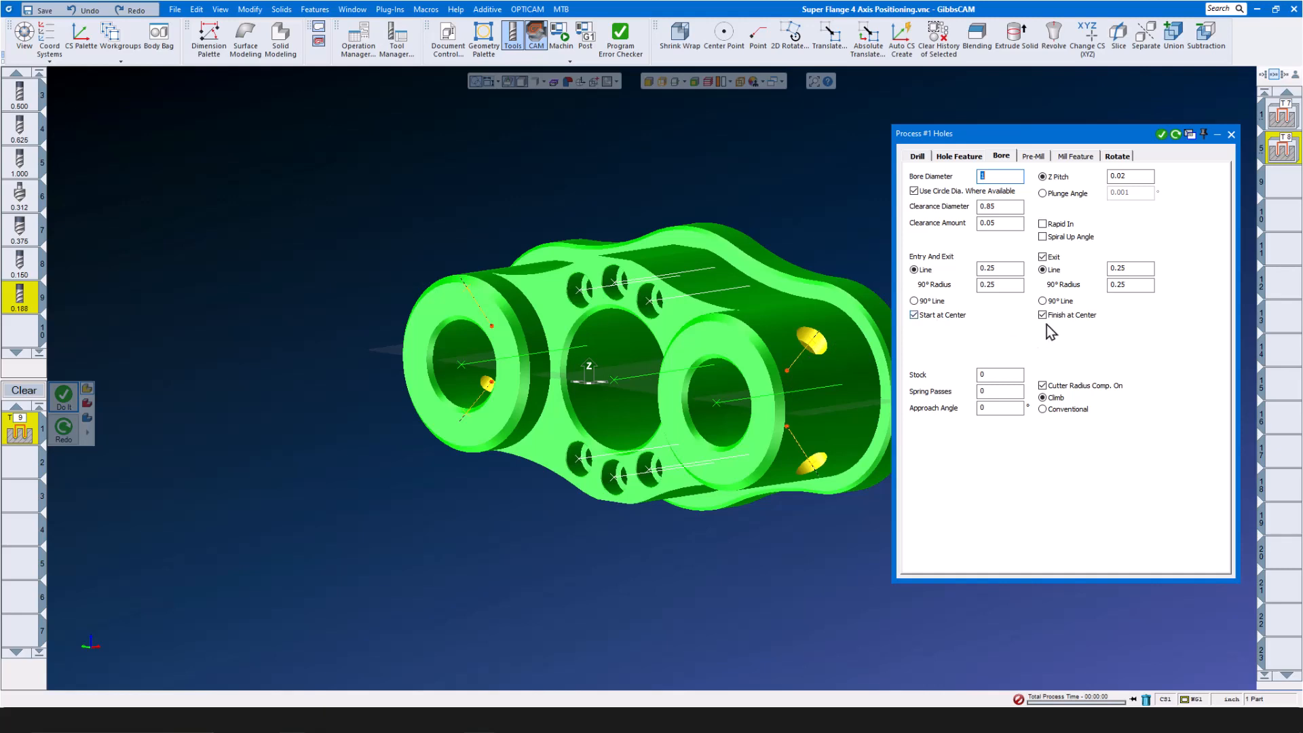
{"action": "left_click", "coordinate": [1160, 134]}
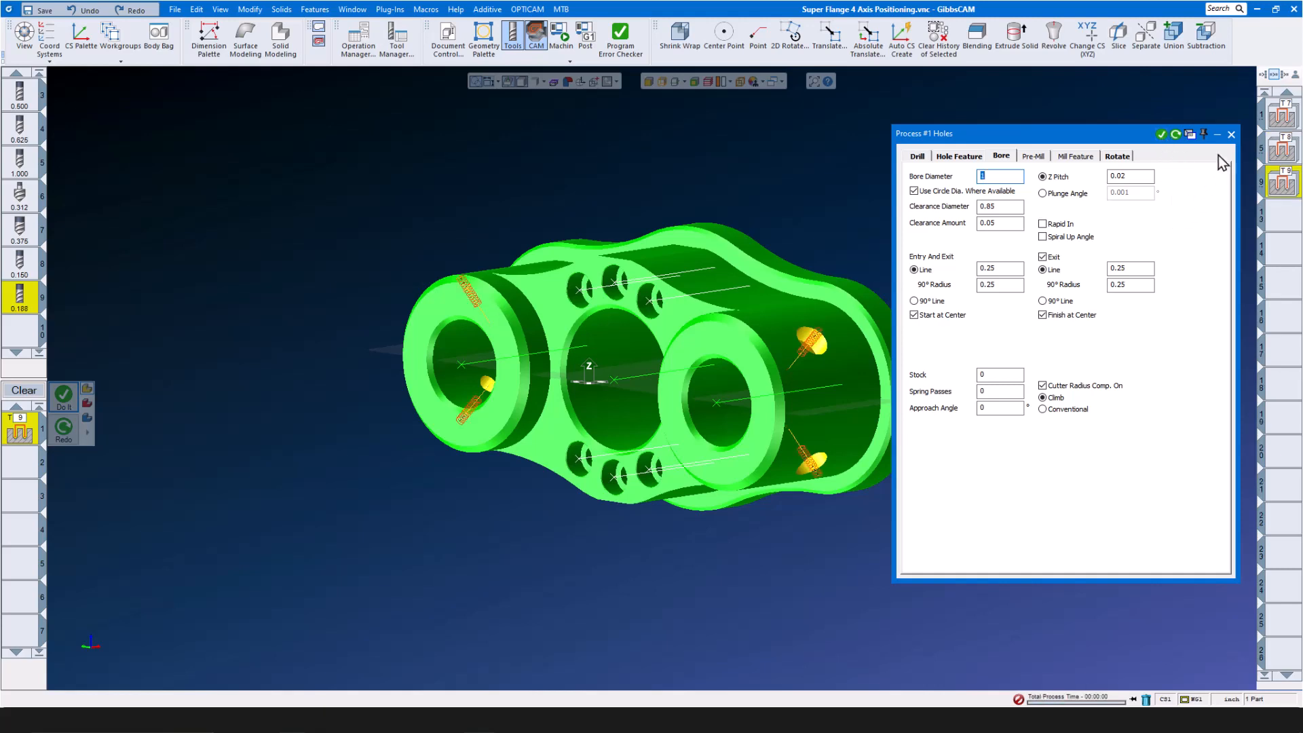
{"action": "left_click", "coordinate": [1230, 135]}
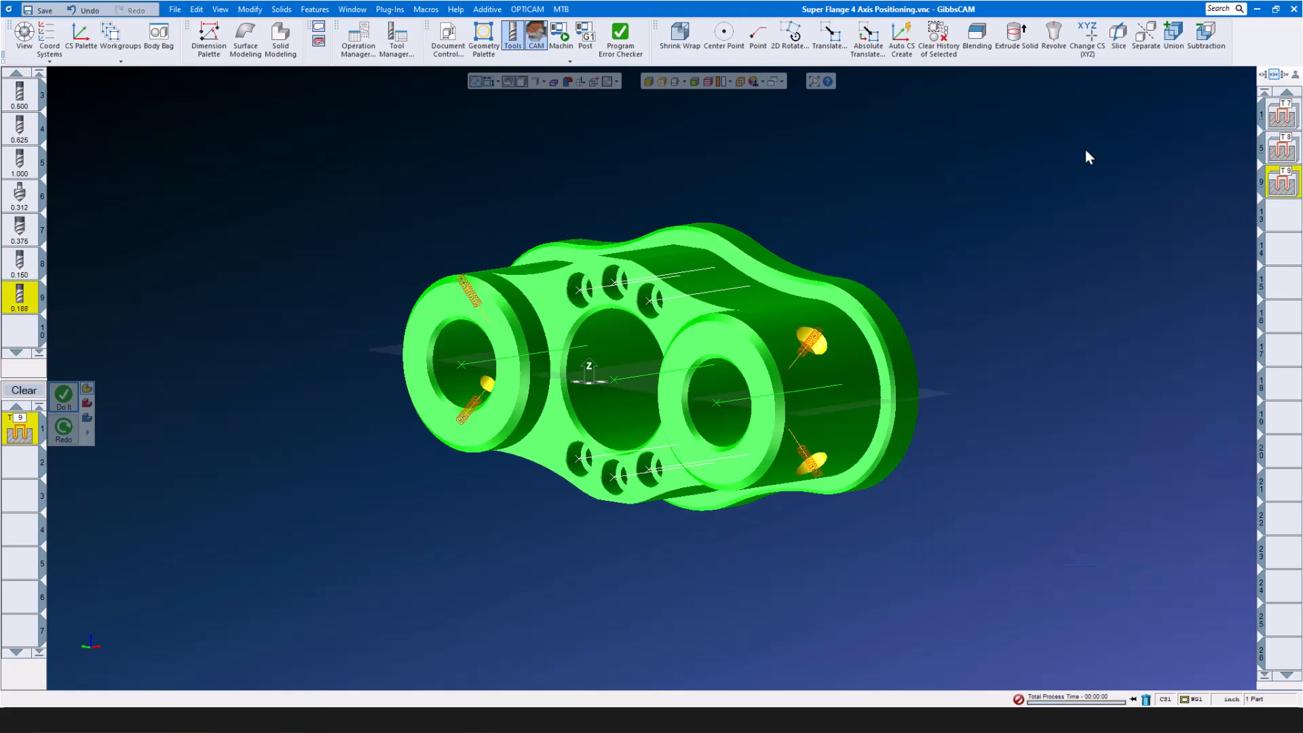
Run the machine simulation of the angled side-hole operations with an adjusted playback speed.
{"action": "left_click", "coordinate": [561, 61]}
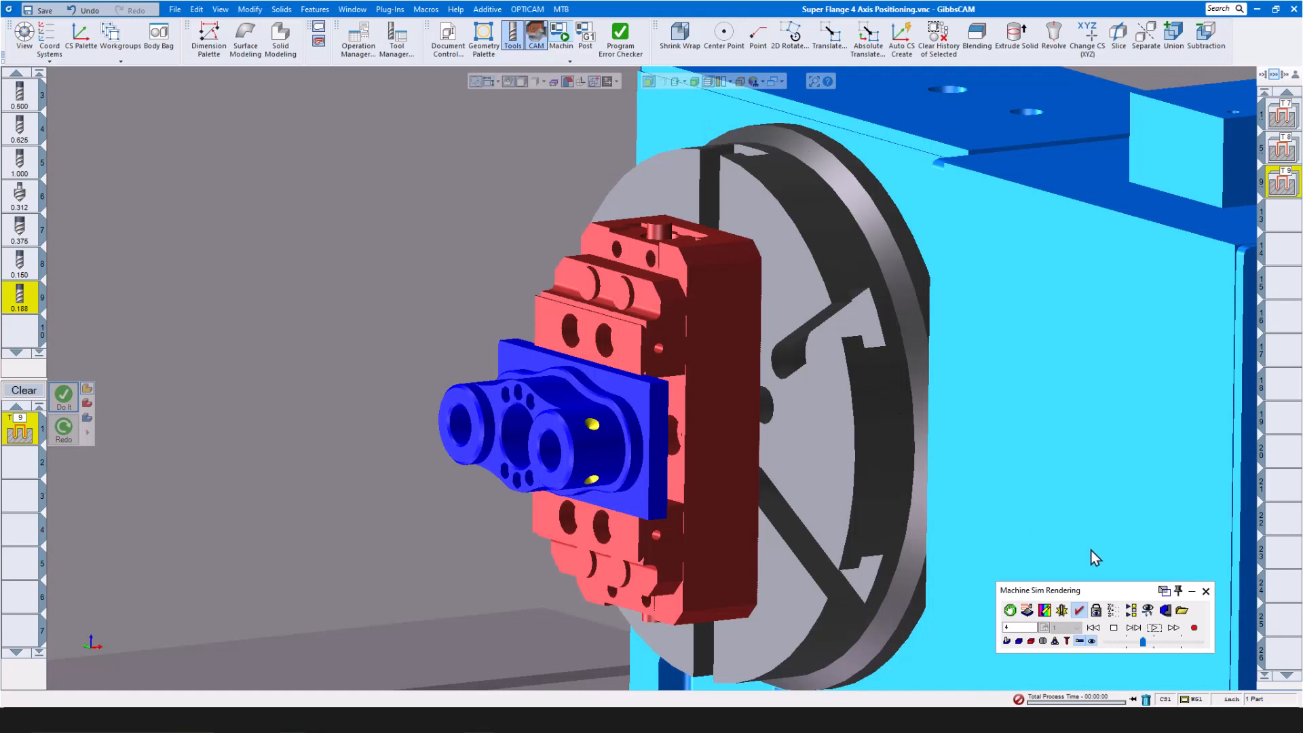
{"action": "left_click", "coordinate": [1141, 642]}
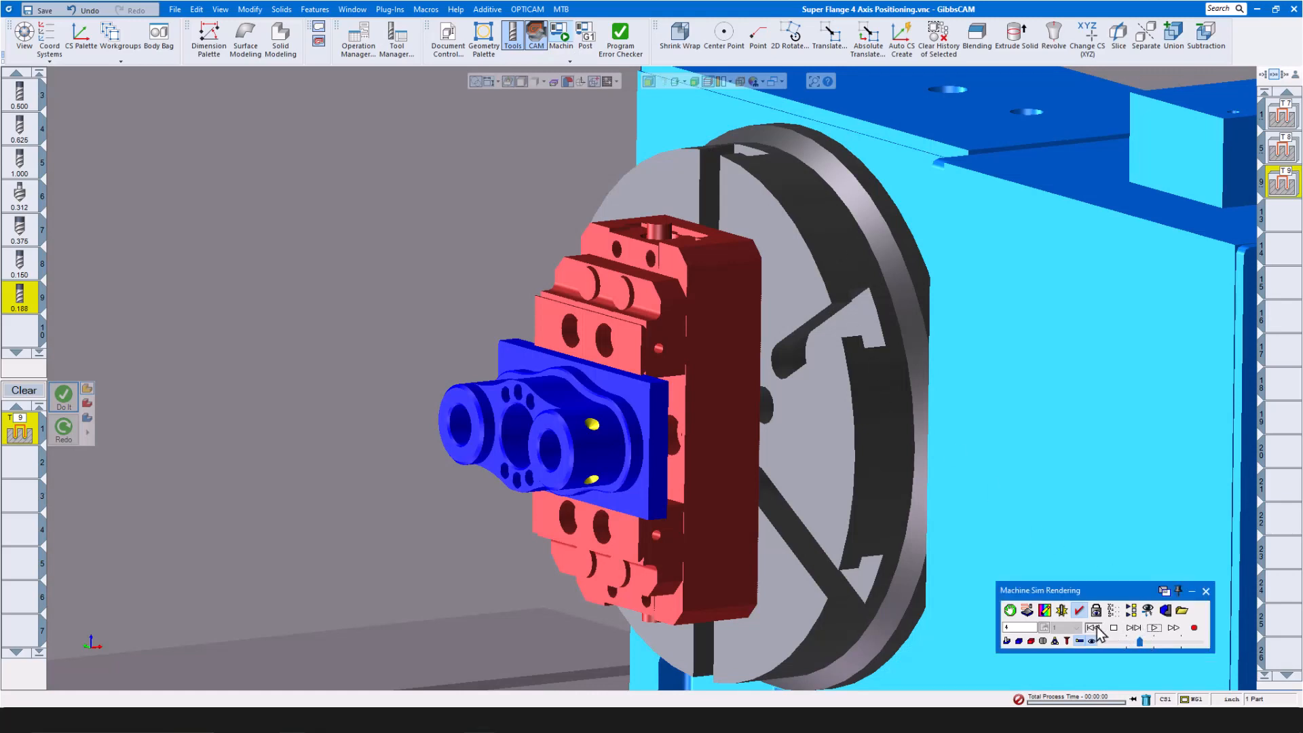
{"action": "left_click", "coordinate": [1155, 630]}
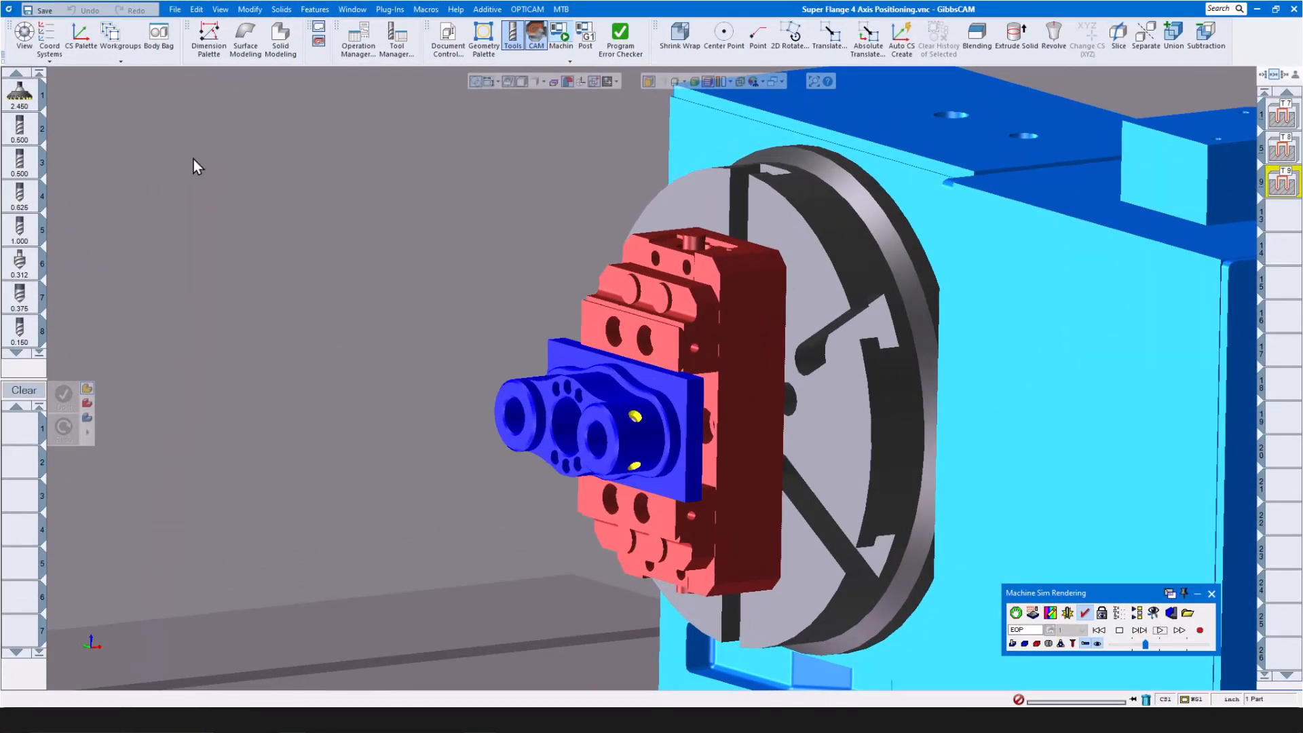
Open the recent part file Segment 5 - GibbsCAM Demo - 3 Axis Solid Surfaces.vnc without saving changes to the current part.
{"action": "left_click", "coordinate": [175, 9]}
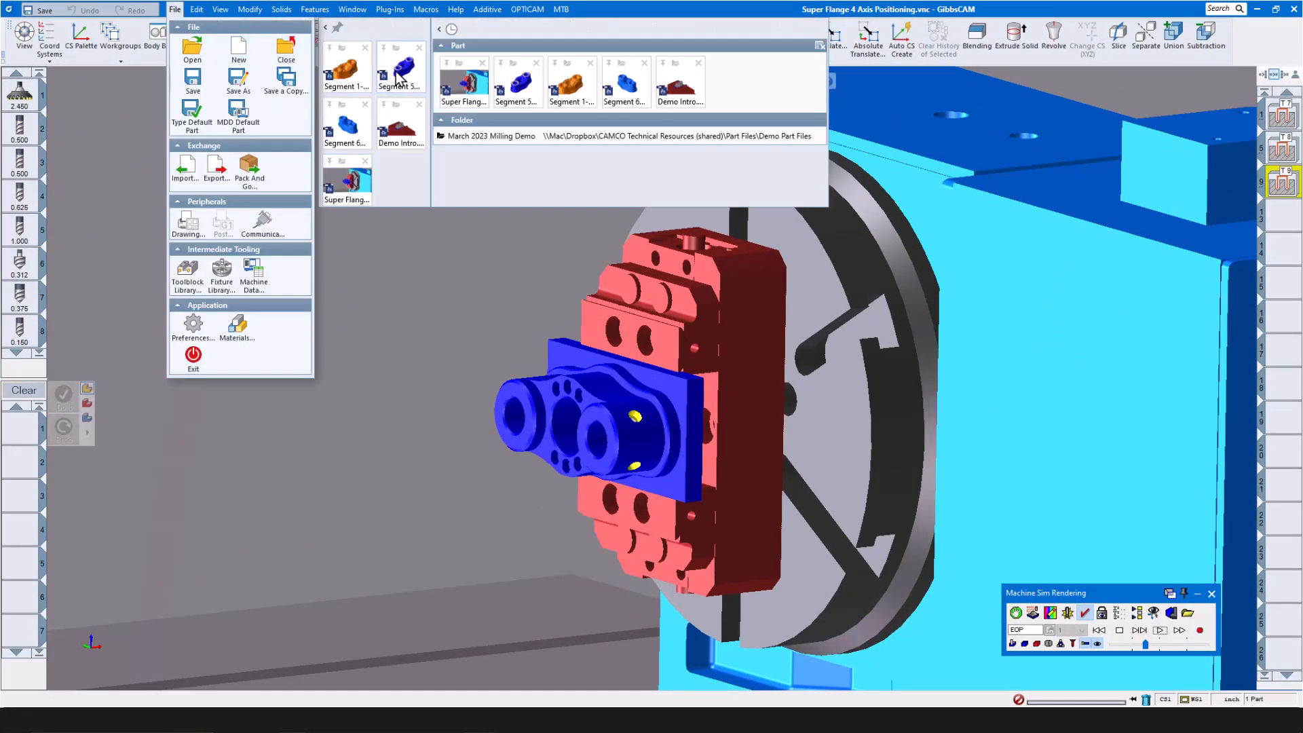
{"action": "left_click", "coordinate": [396, 74]}
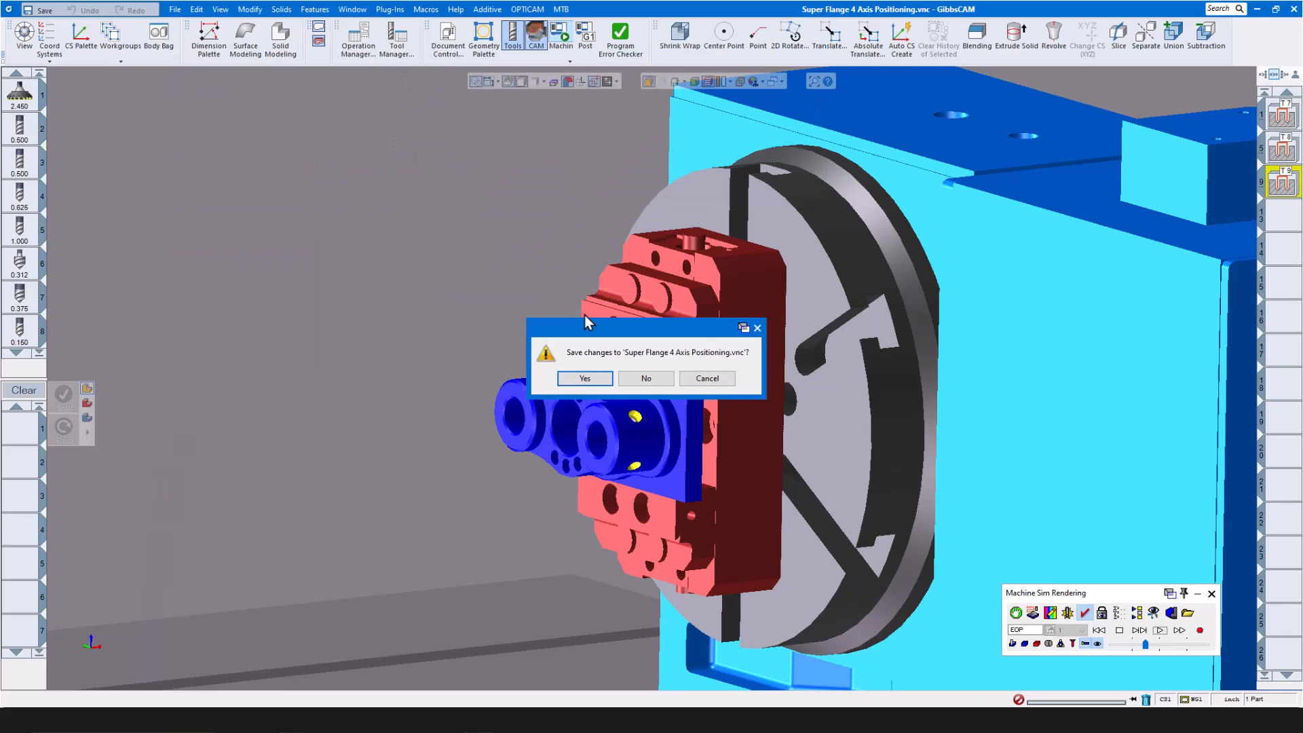
{"action": "left_click", "coordinate": [651, 378]}
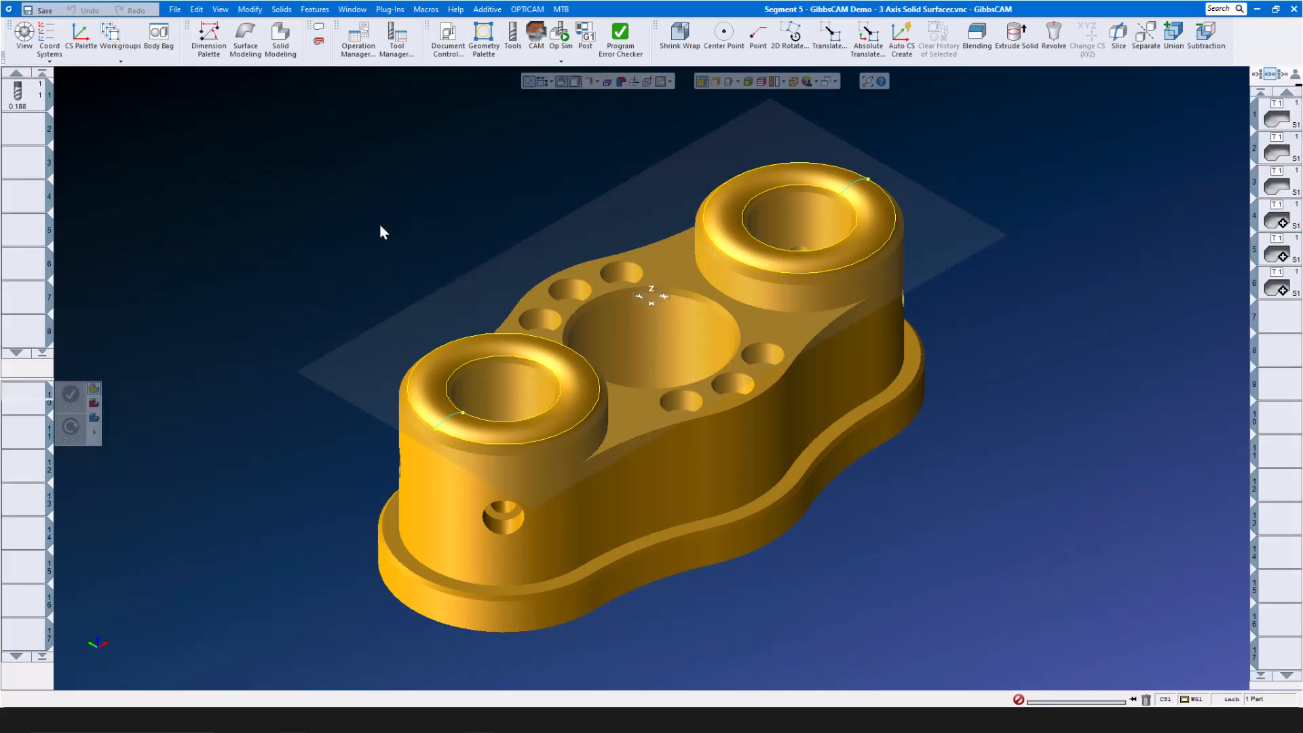
Open the first operation's Surface Flow Cut process and inspect its toolpath on the near boss's rounded top face.
{"action": "mouse_move", "coordinate": [26, 96]}
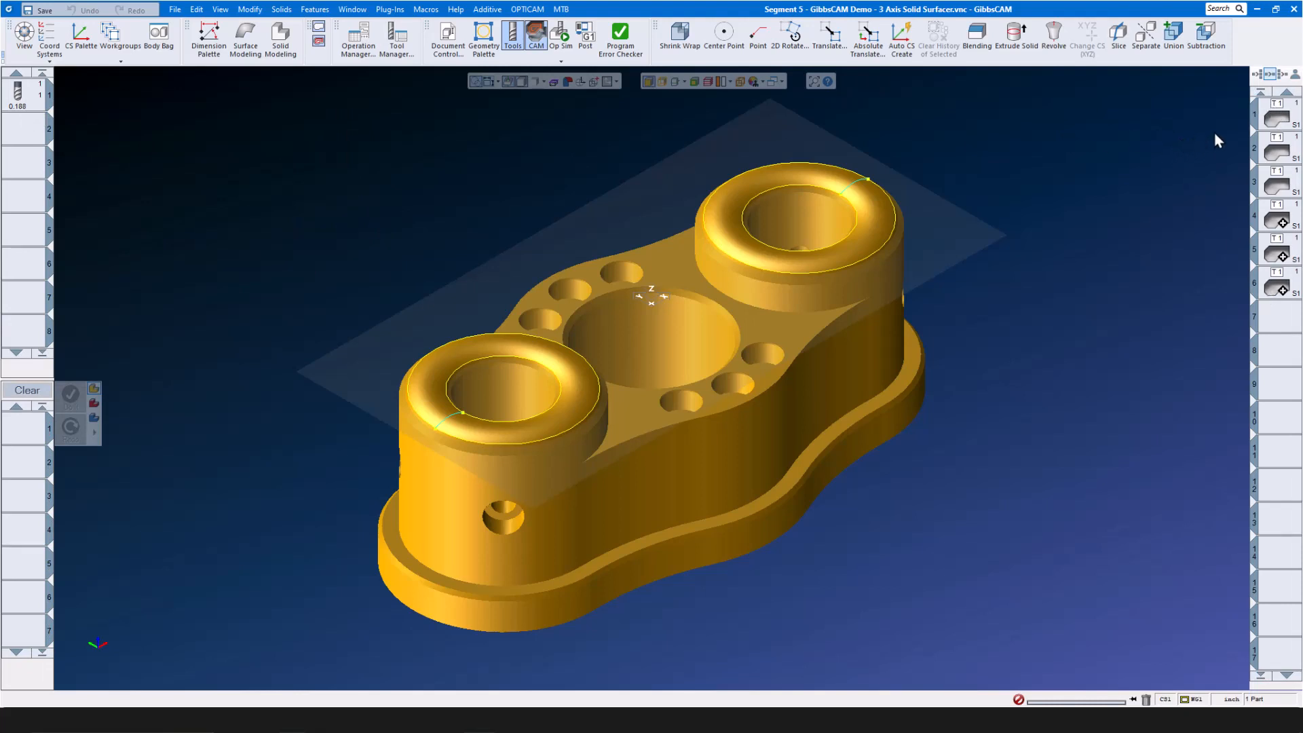
{"action": "double_click", "coordinate": [1280, 120]}
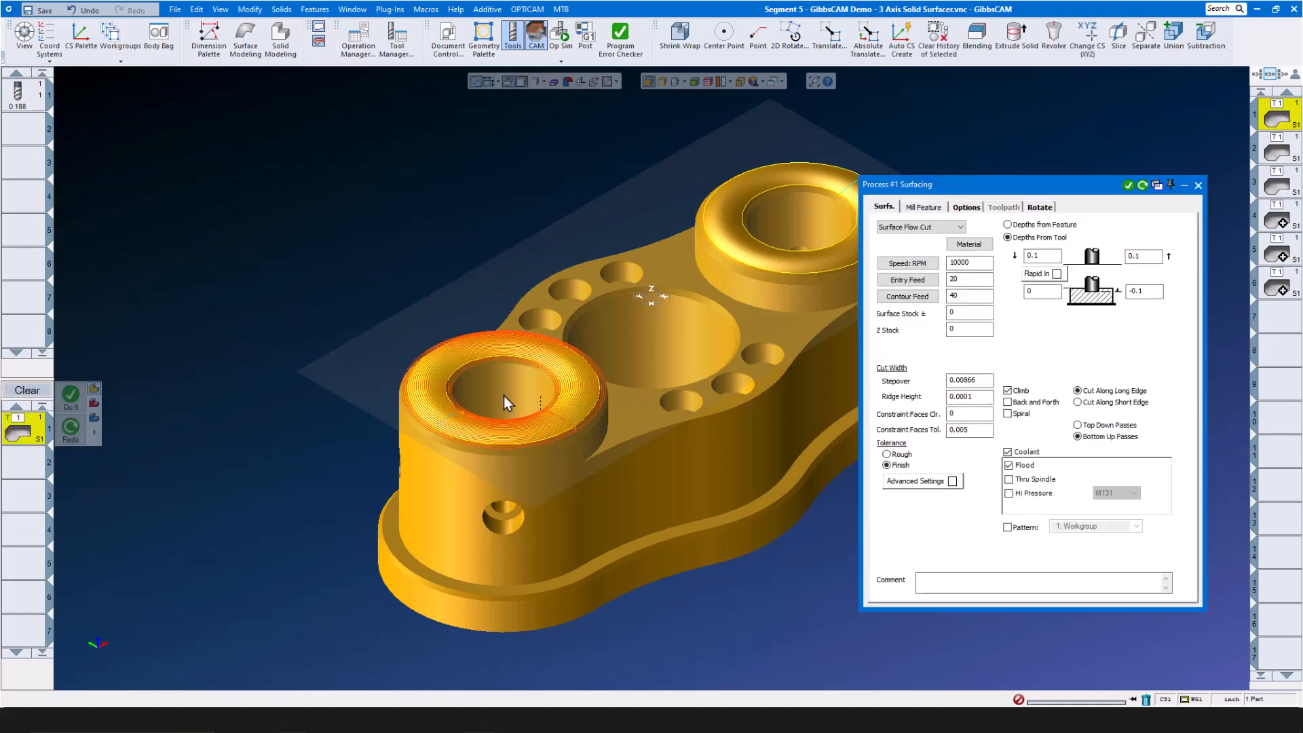
{"action": "scroll", "coordinate": [495, 394], "scroll_direction": "up", "scroll_amount": 3}
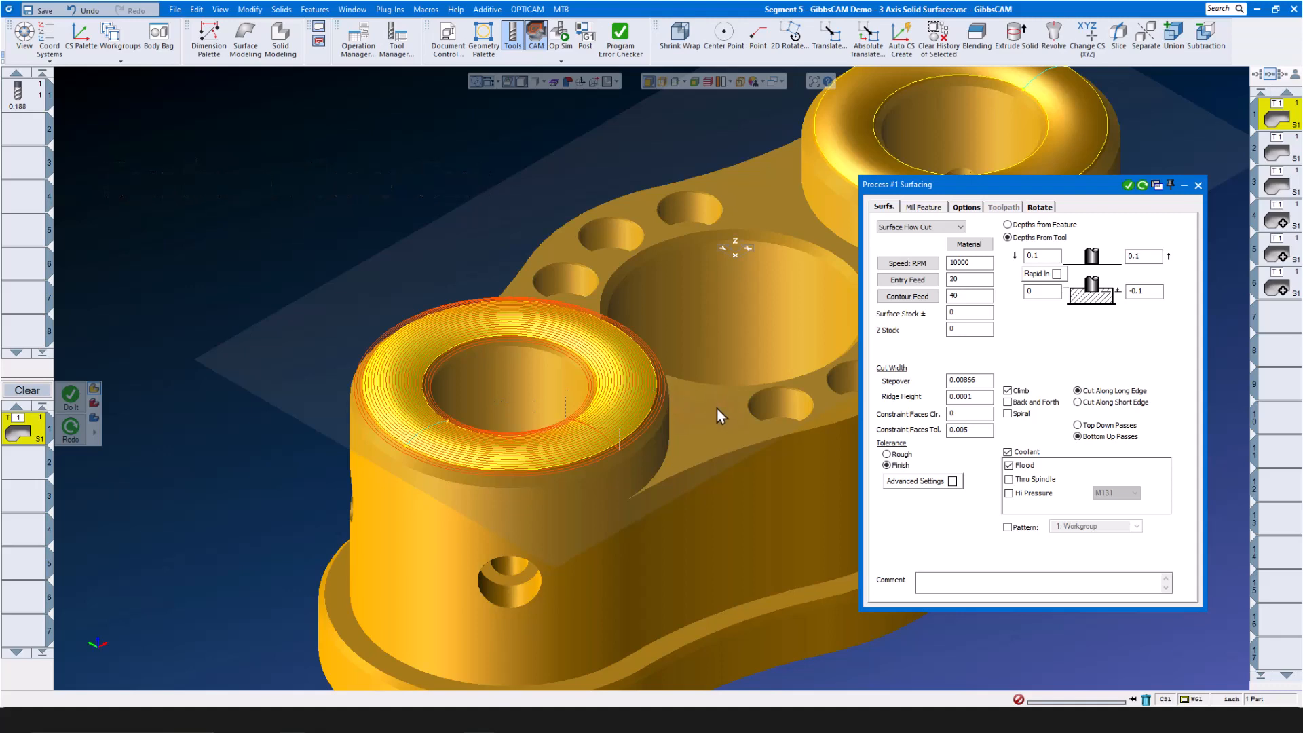
{"action": "scroll", "coordinate": [716, 409], "scroll_direction": "up", "scroll_amount": 2}
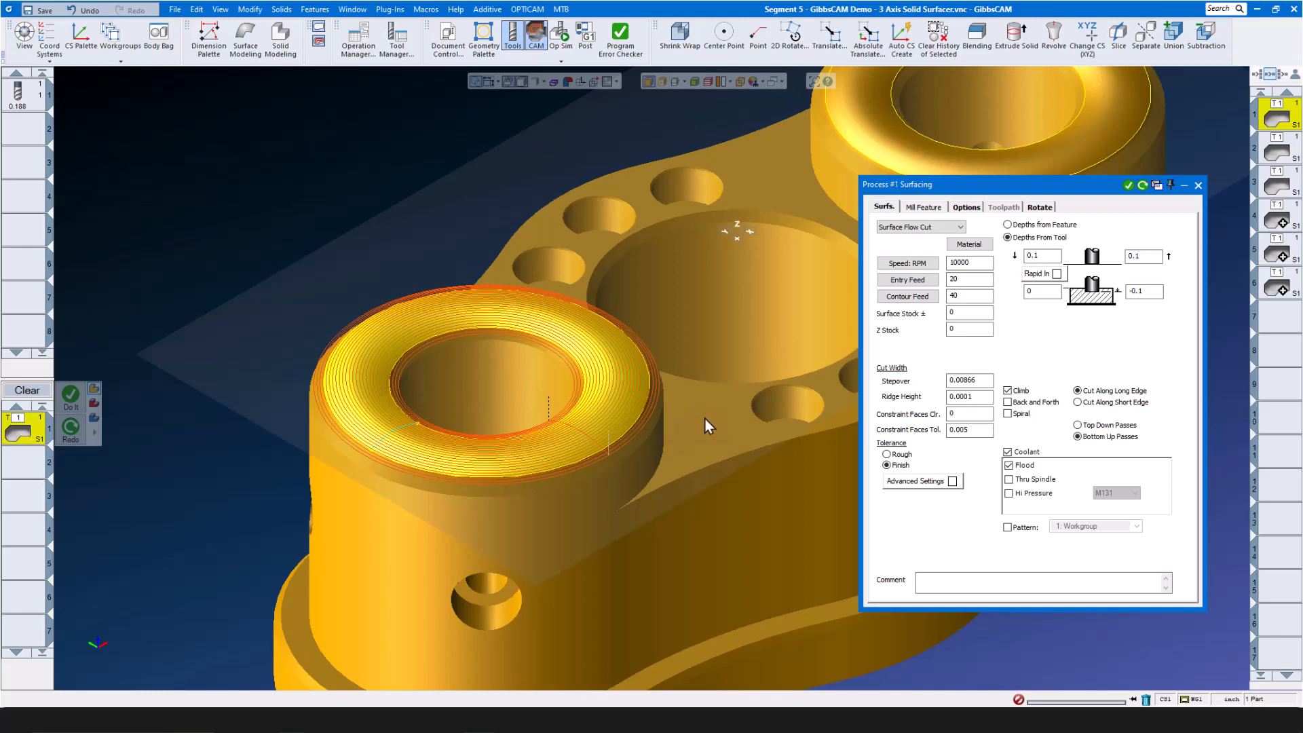
Review the available surfacing cut types and the Surface Flow Cut stepover and ridge height, and close the process.
{"action": "left_click", "coordinate": [959, 227]}
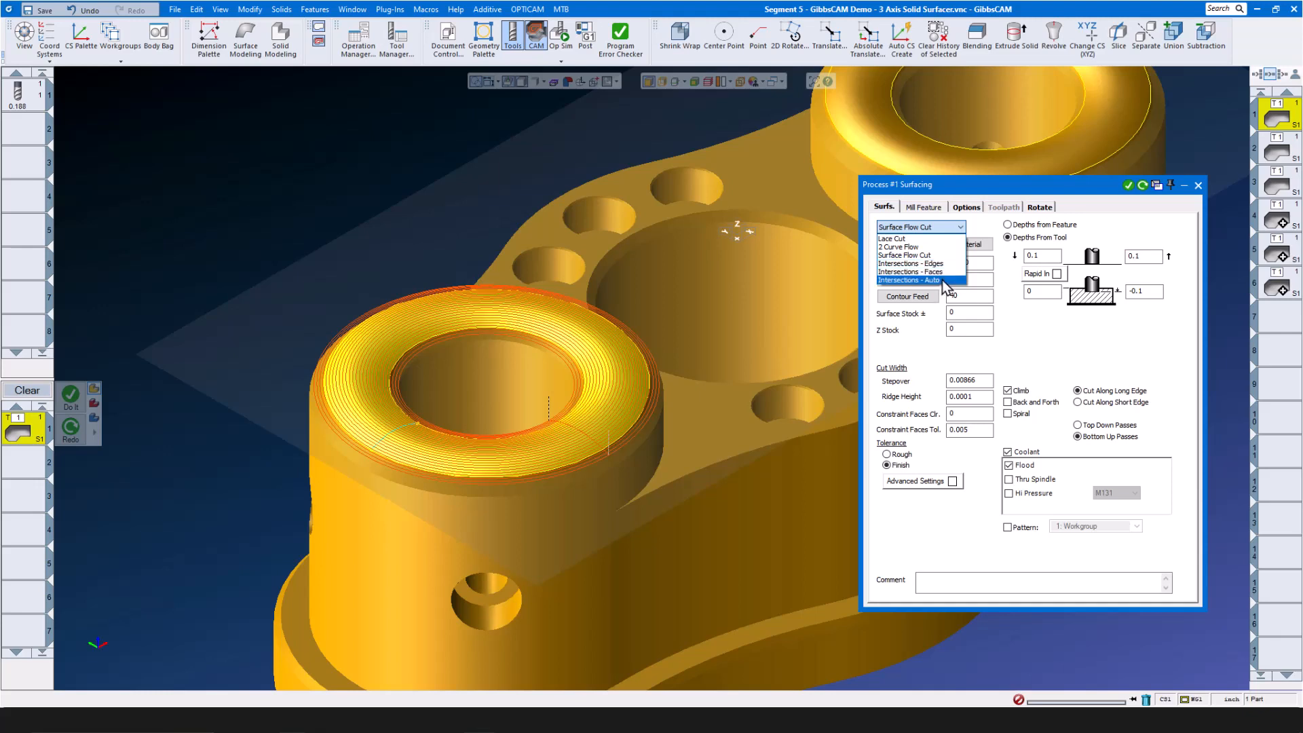
{"action": "left_click", "coordinate": [1098, 210]}
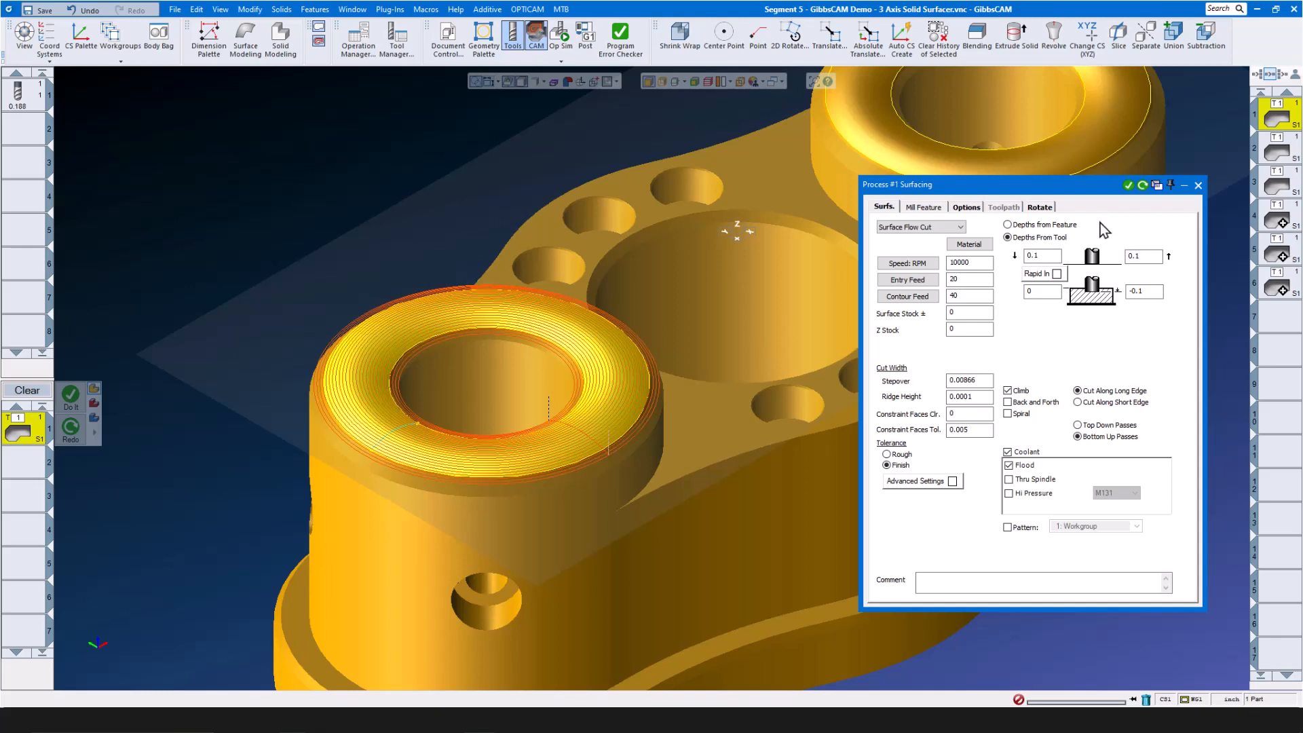
{"action": "left_click", "coordinate": [987, 380]}
{"action": "left_click", "coordinate": [982, 398]}
{"action": "left_click", "coordinate": [1198, 185]}
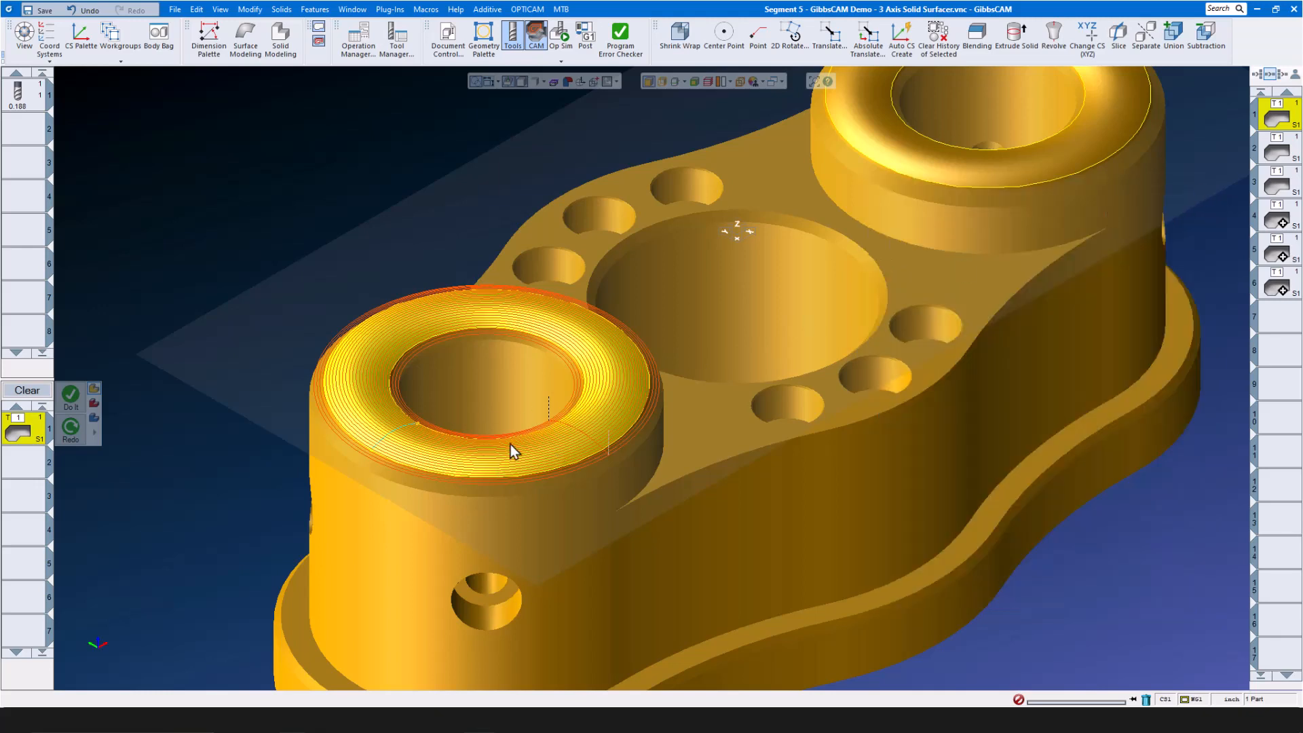
Simulate the Surface Flow Cut operation on the near boss at a faster playback speed, and close the simulation.
{"action": "left_click", "coordinate": [560, 35]}
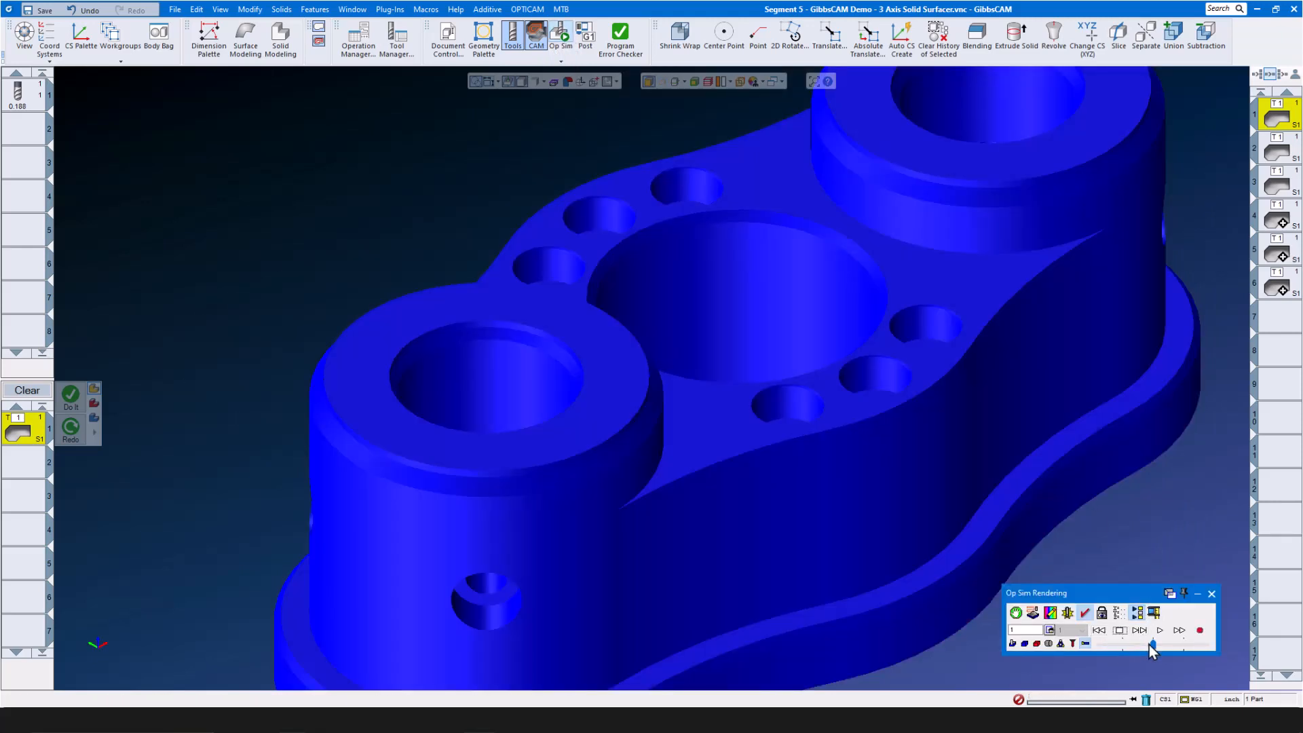
{"action": "left_click", "coordinate": [1160, 631]}
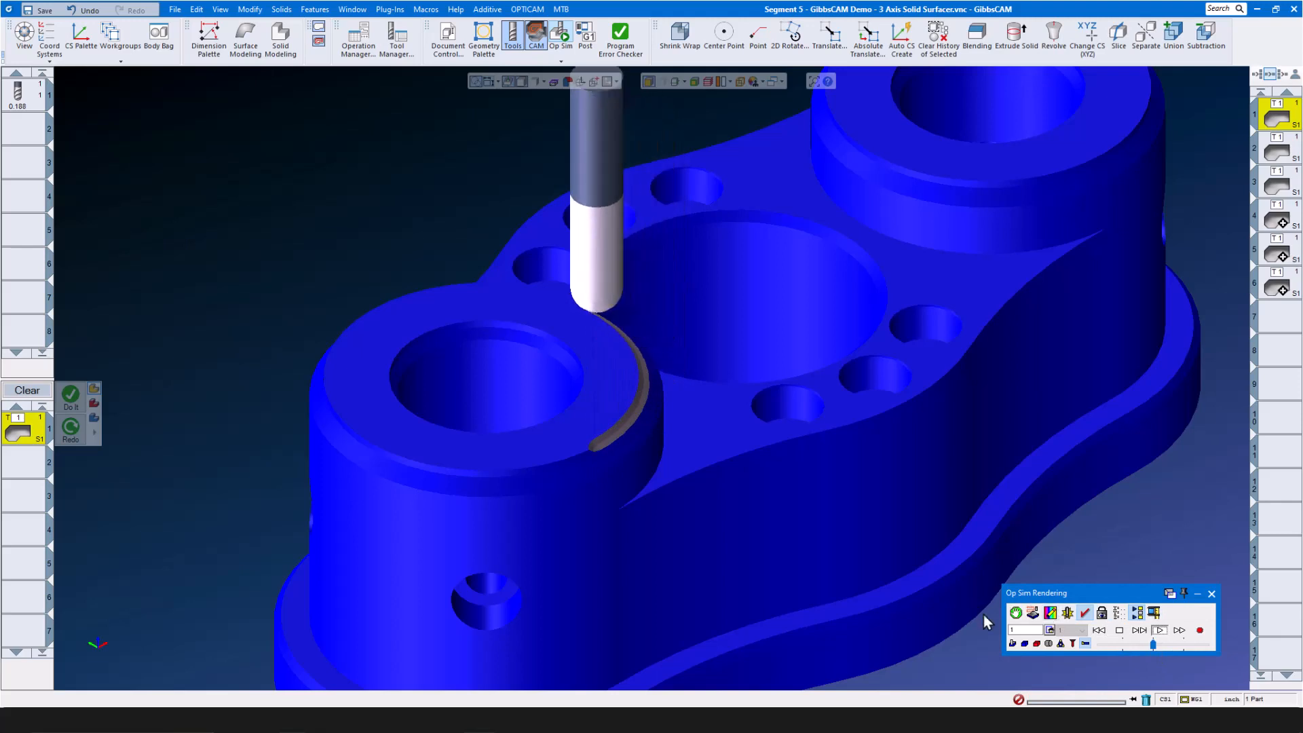
{"action": "left_click_drag", "start_coordinate": [1152, 645], "coordinate": [1161, 646]}
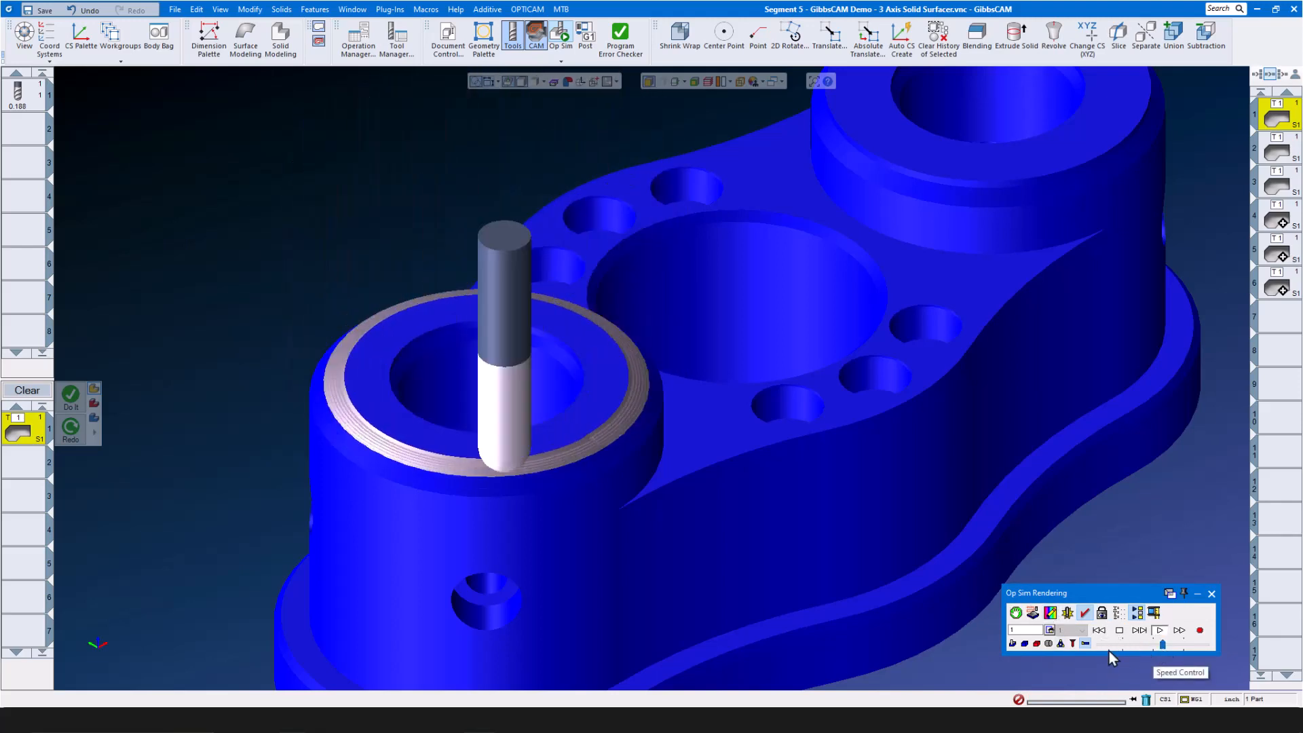
{"action": "left_click", "coordinate": [1212, 595]}
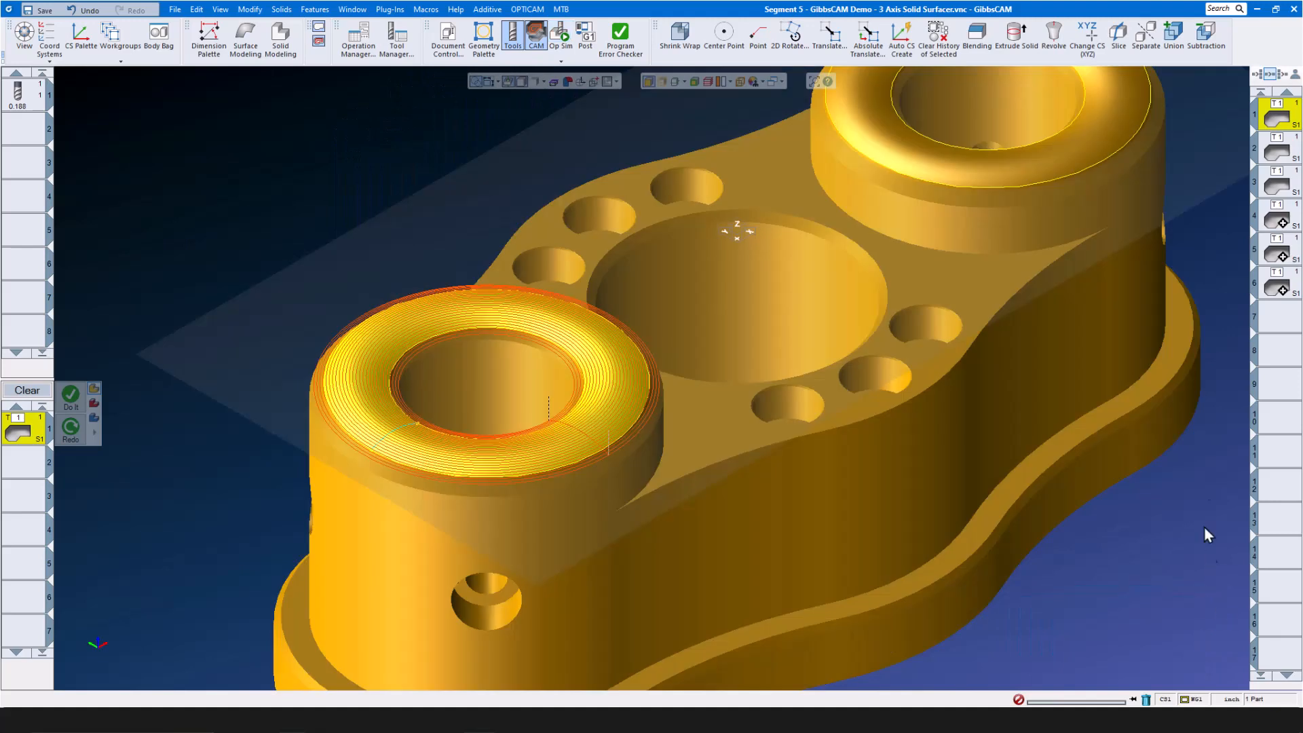
Review the third operation's Lace Cut options, toolpath format and depth settings, and simulate the lace cutting.
{"action": "left_click", "coordinate": [1285, 180]}
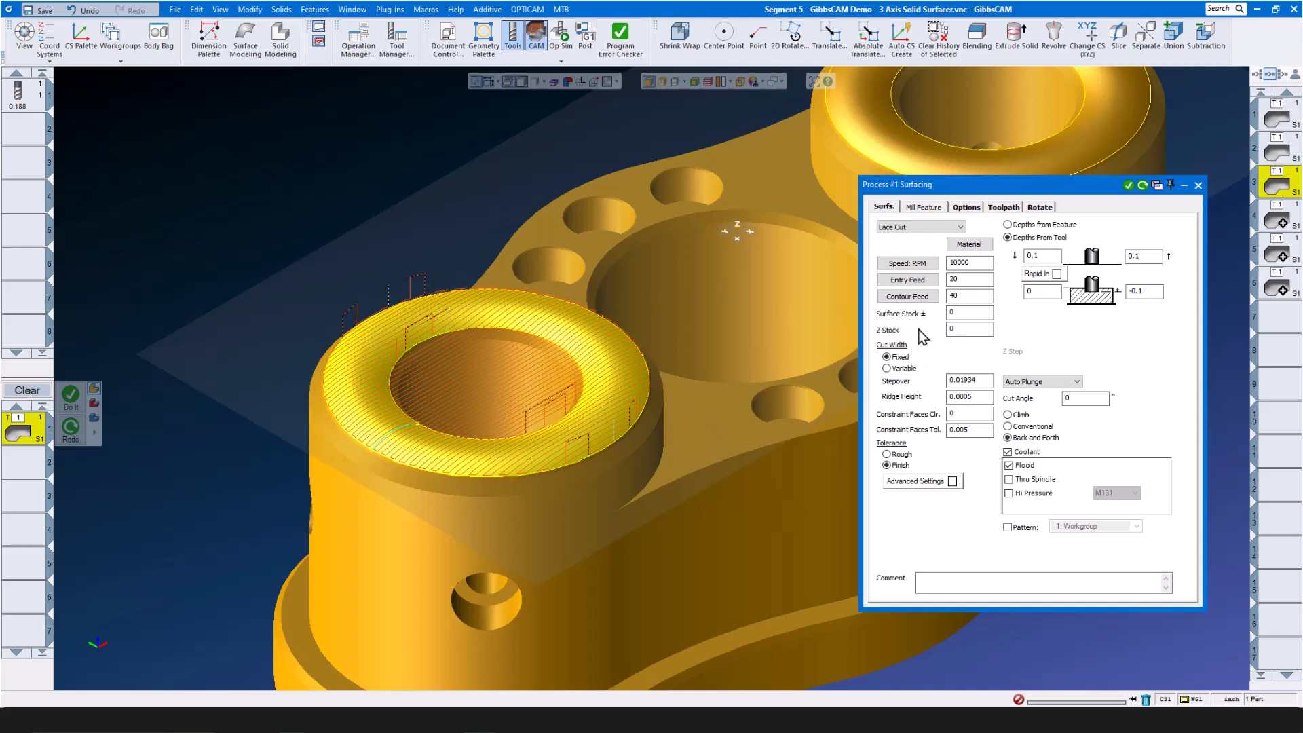
{"action": "left_click", "coordinate": [966, 207]}
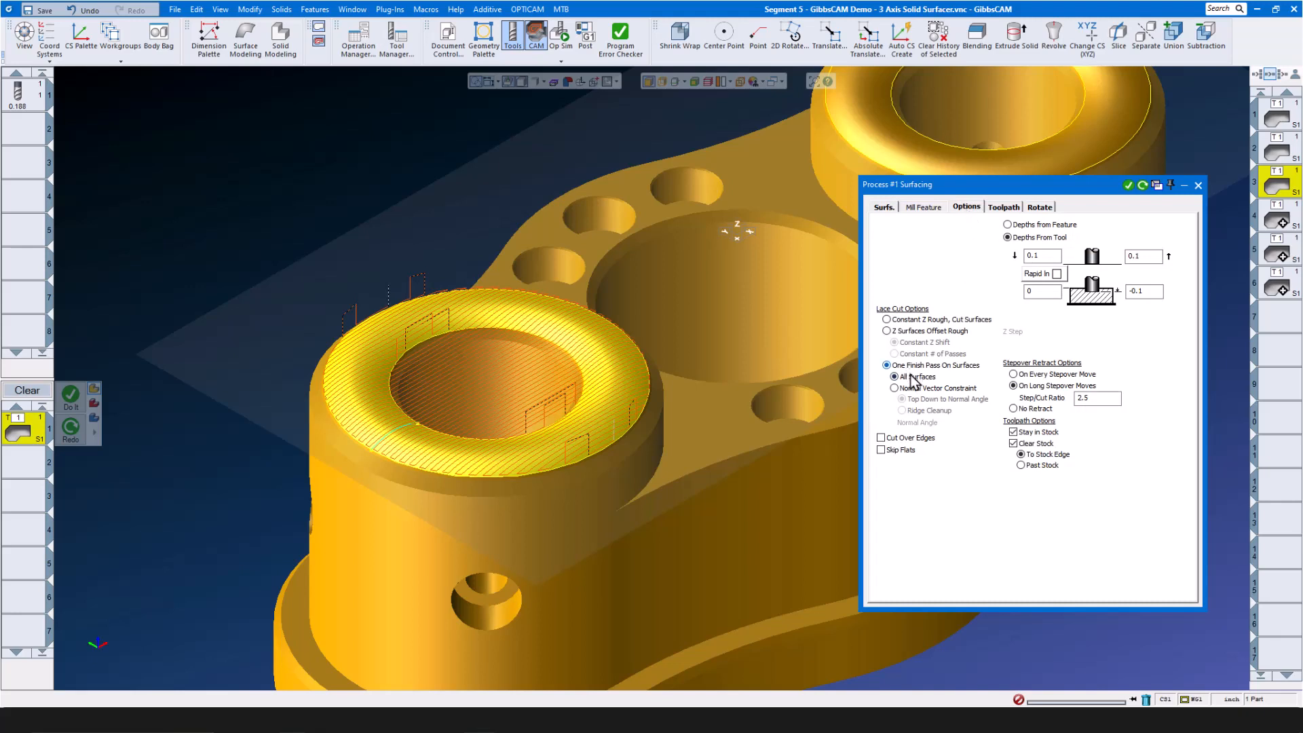
{"action": "left_click", "coordinate": [991, 206]}
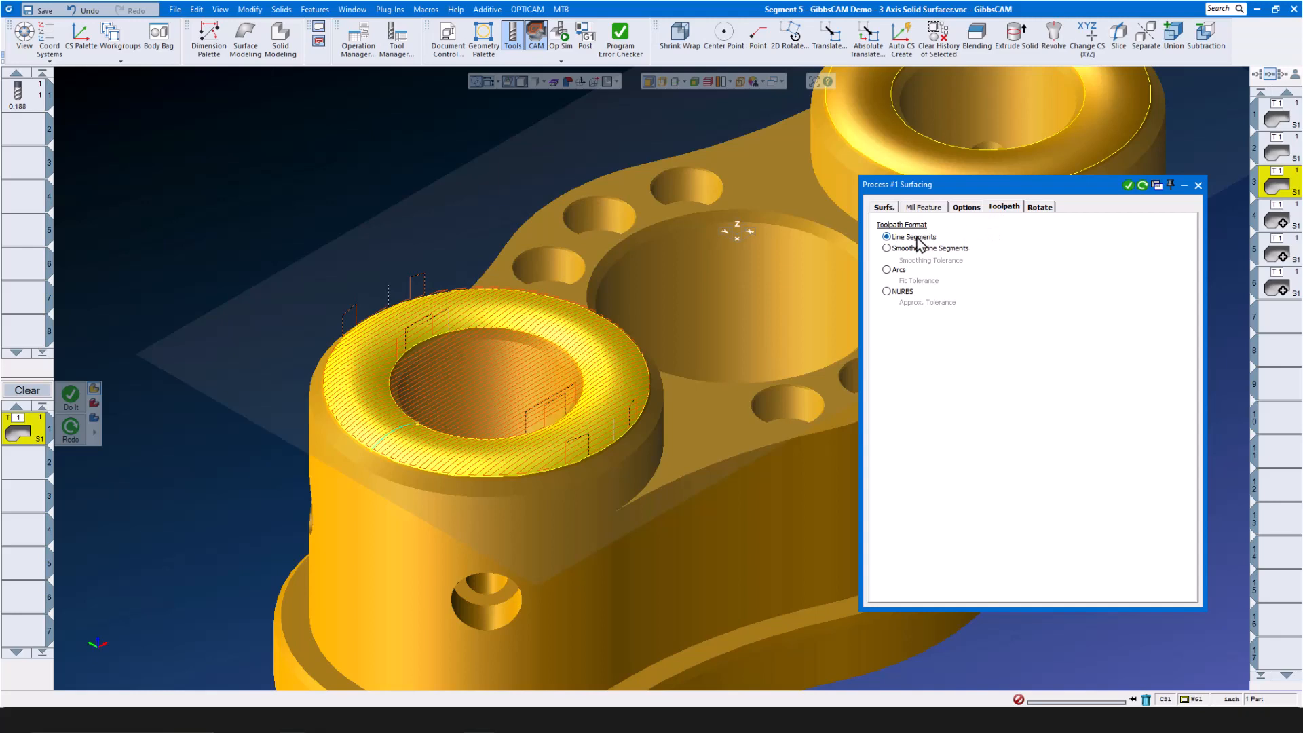
{"action": "left_click", "coordinate": [883, 207]}
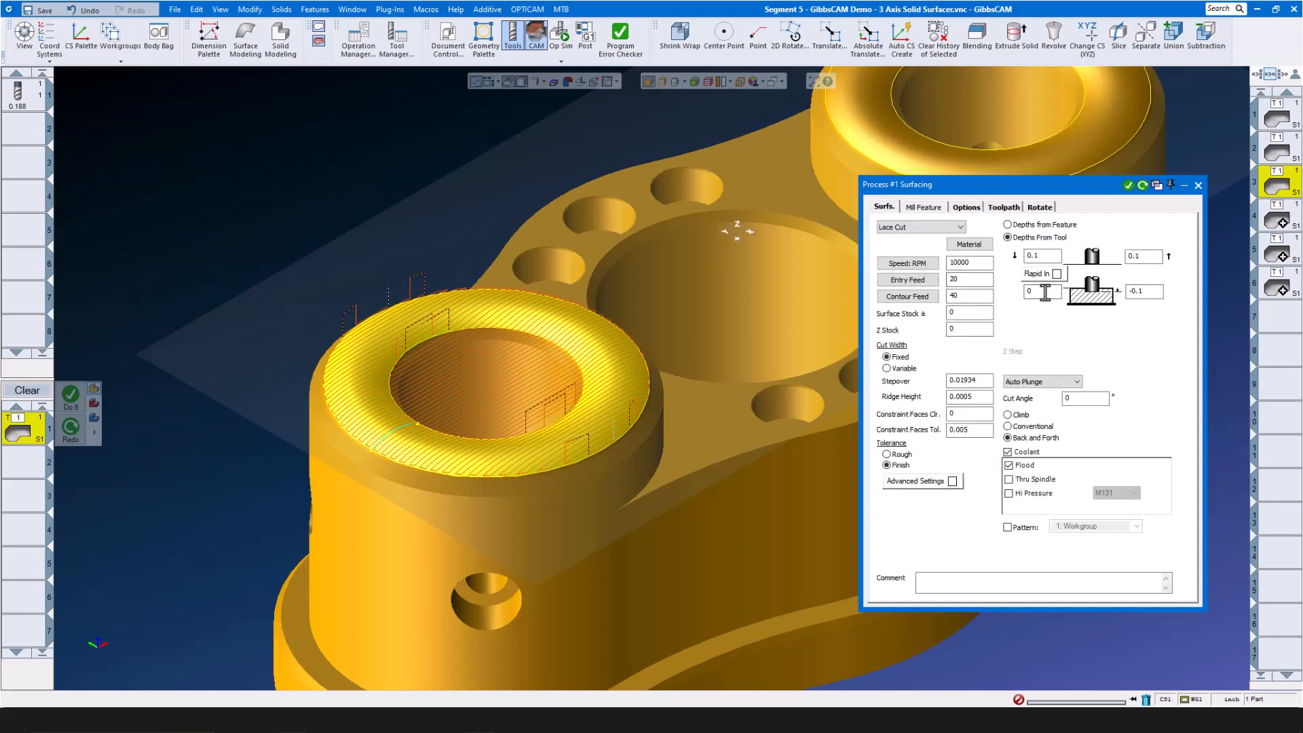
{"action": "double_click", "coordinate": [1045, 291]}
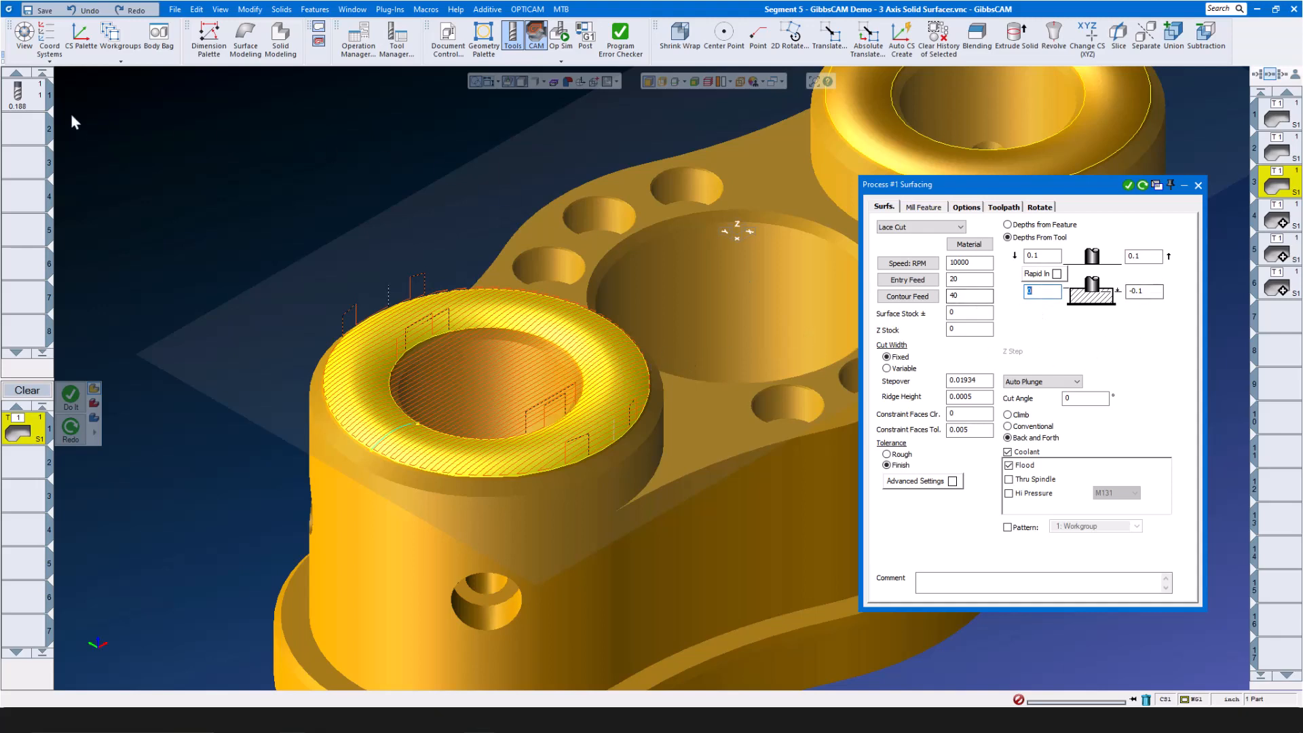
{"action": "mouse_move", "coordinate": [20, 102]}
{"action": "left_click", "coordinate": [1198, 185]}
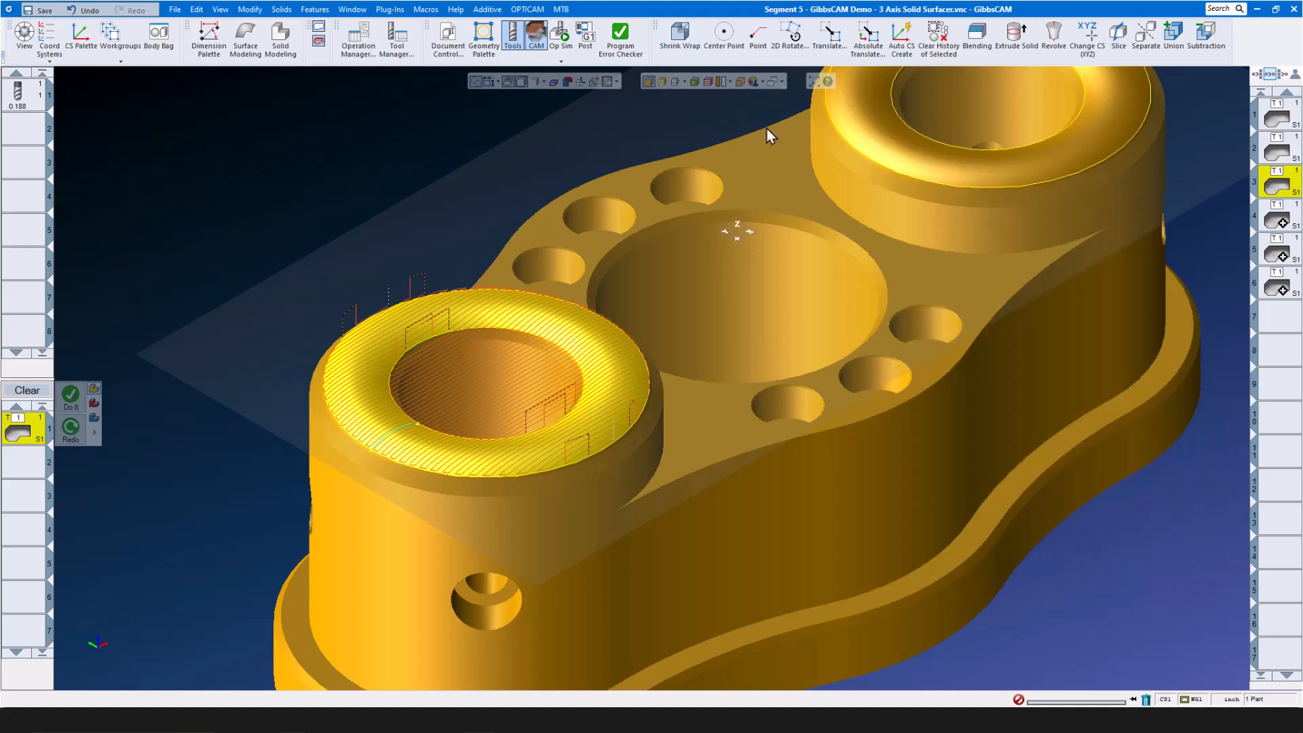
{"action": "left_click", "coordinate": [558, 45]}
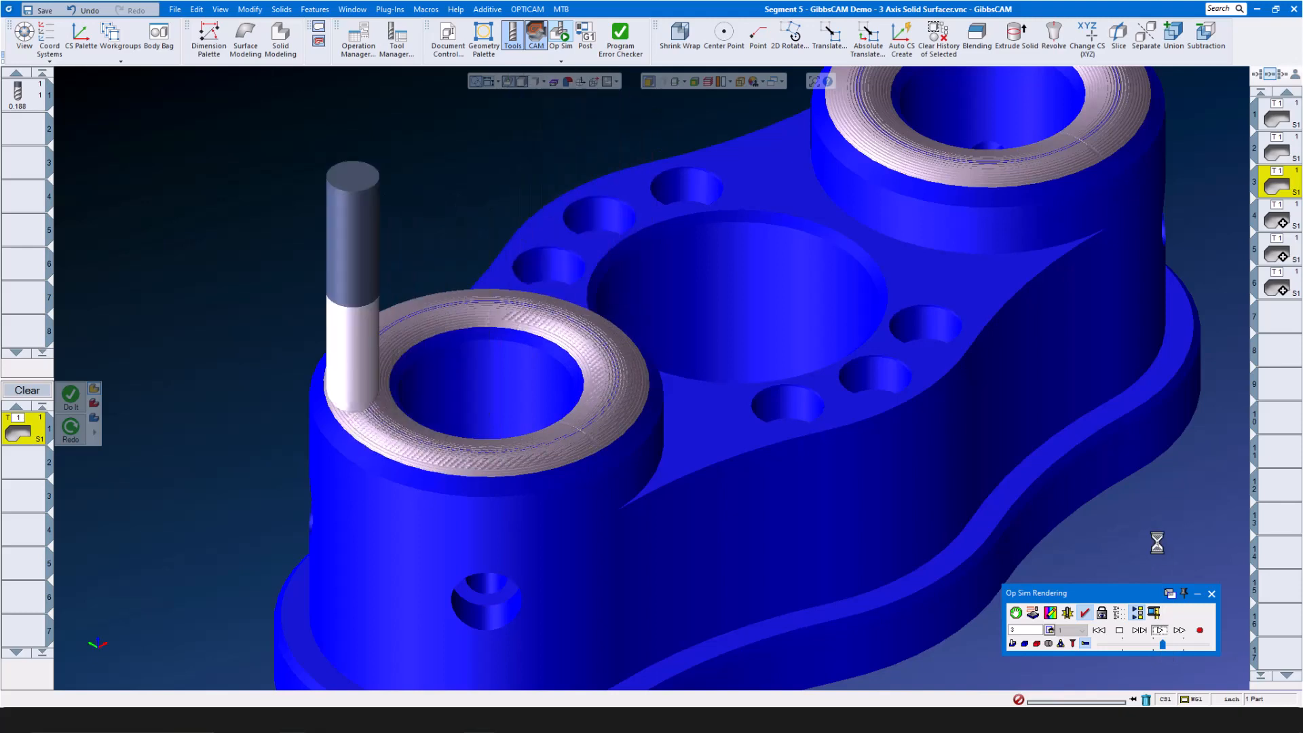
{"action": "left_click", "coordinate": [1211, 593]}
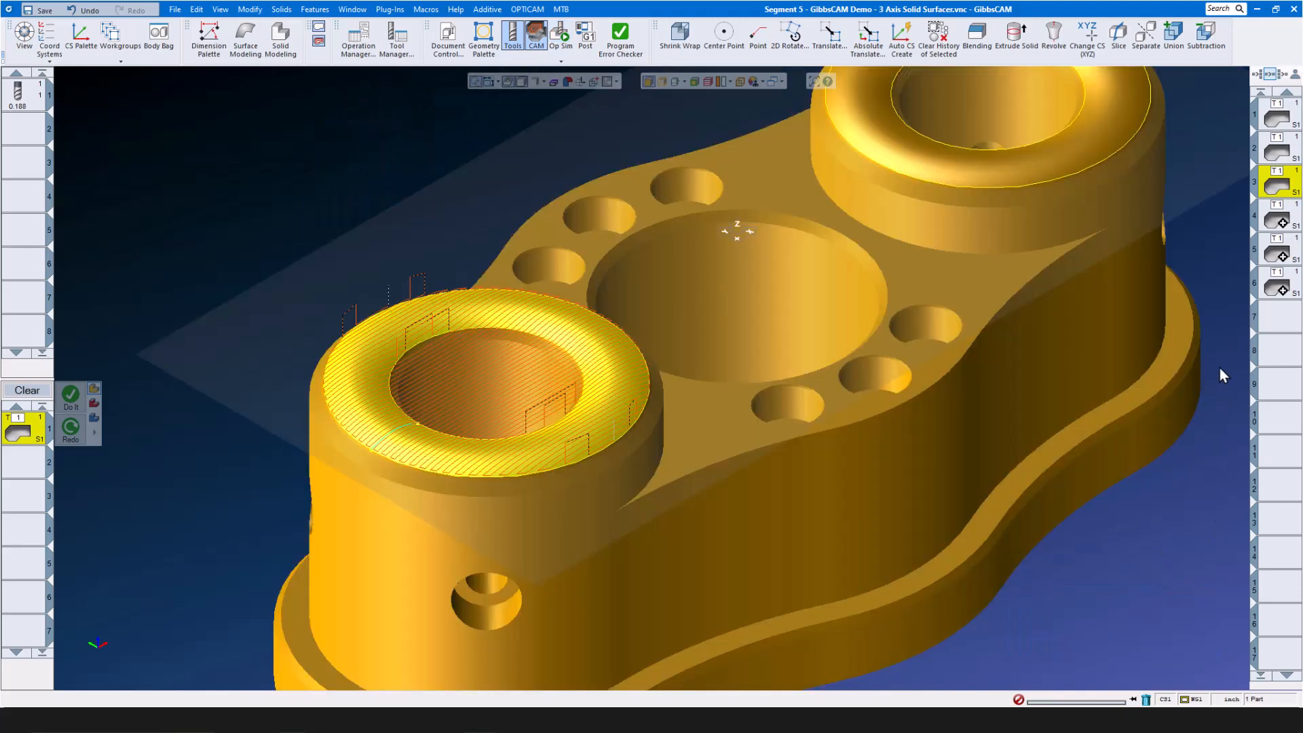
Open the fourth operation's Advanced 3D Machining Lace Cut process and examine its connect move options against the toolpath.
{"action": "left_click", "coordinate": [1279, 223]}
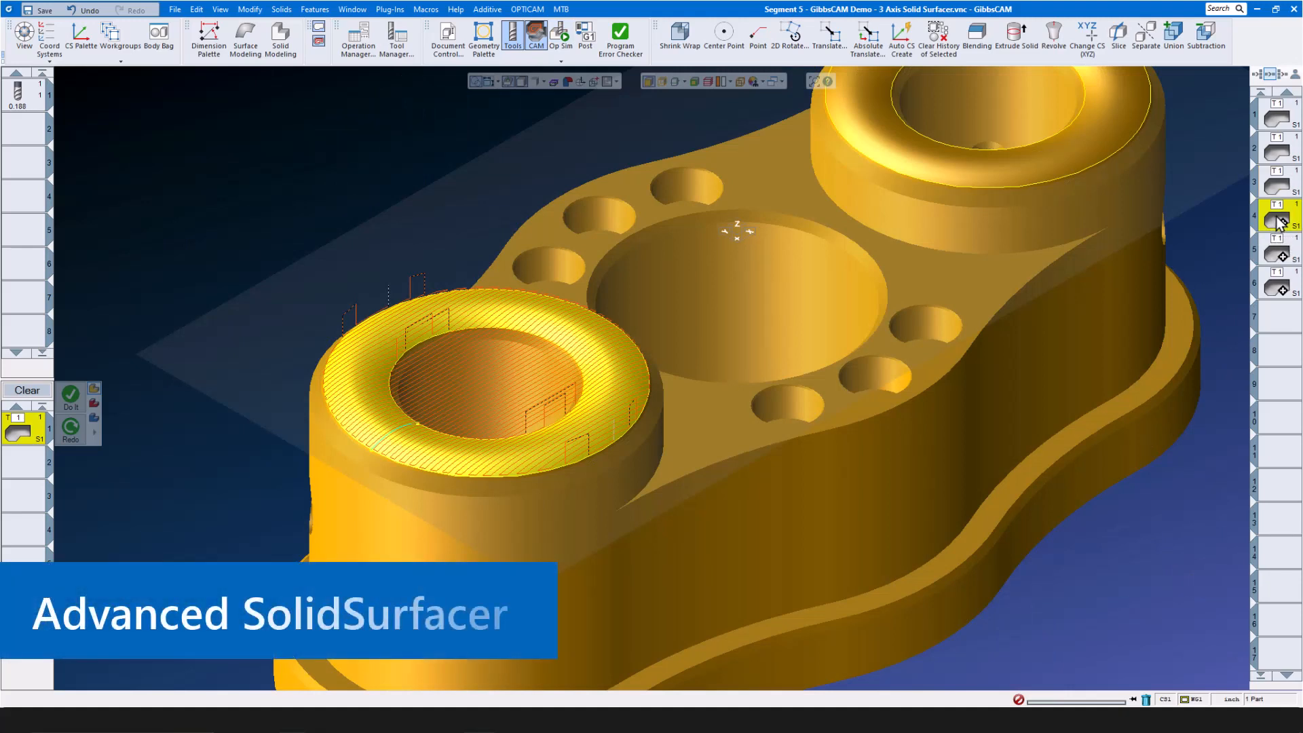
{"action": "double_click", "coordinate": [1279, 223]}
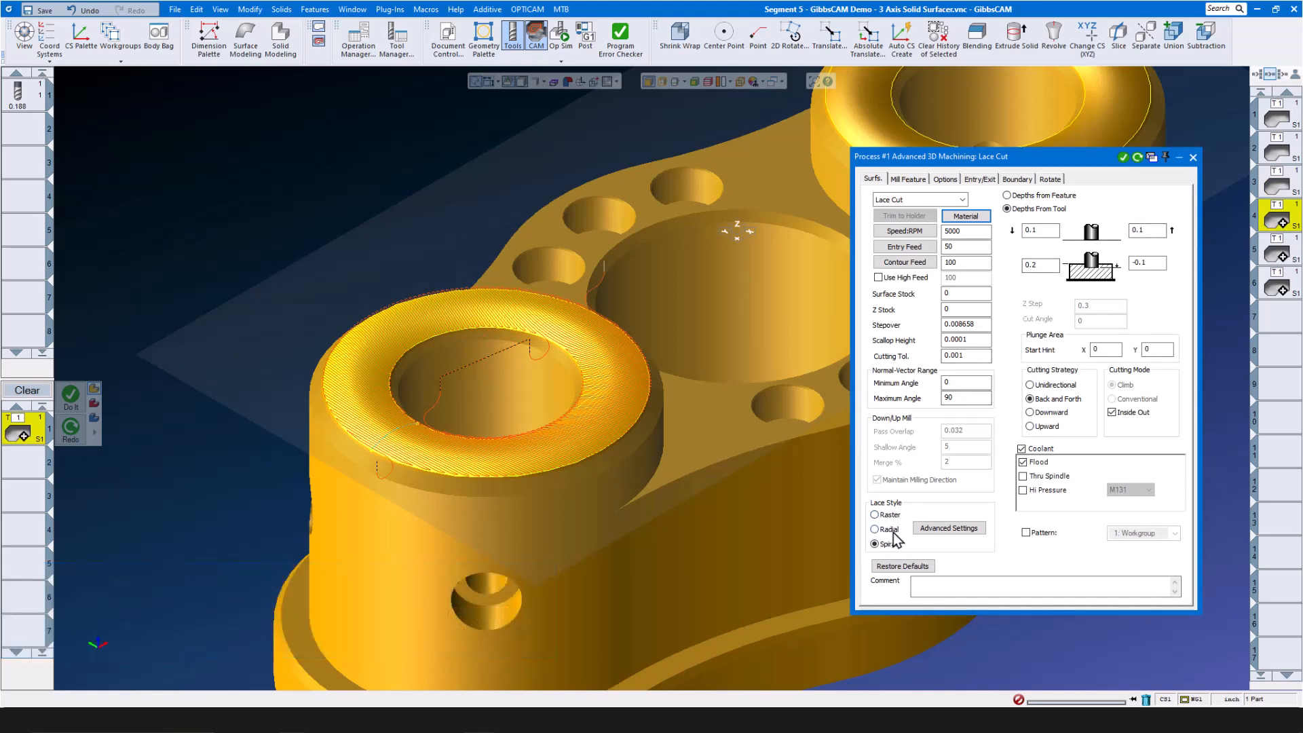
{"action": "left_click", "coordinate": [945, 180]}
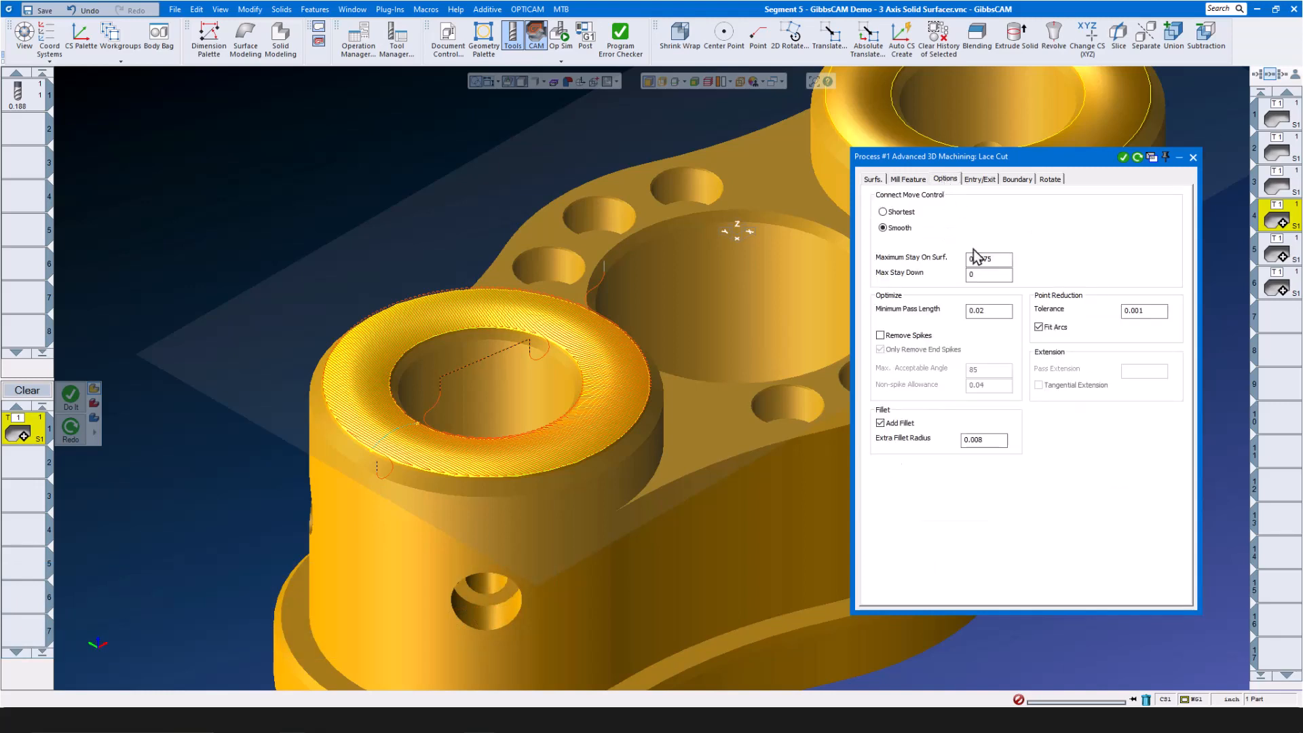
{"action": "scroll", "coordinate": [533, 469], "scroll_direction": "up", "scroll_amount": 6}
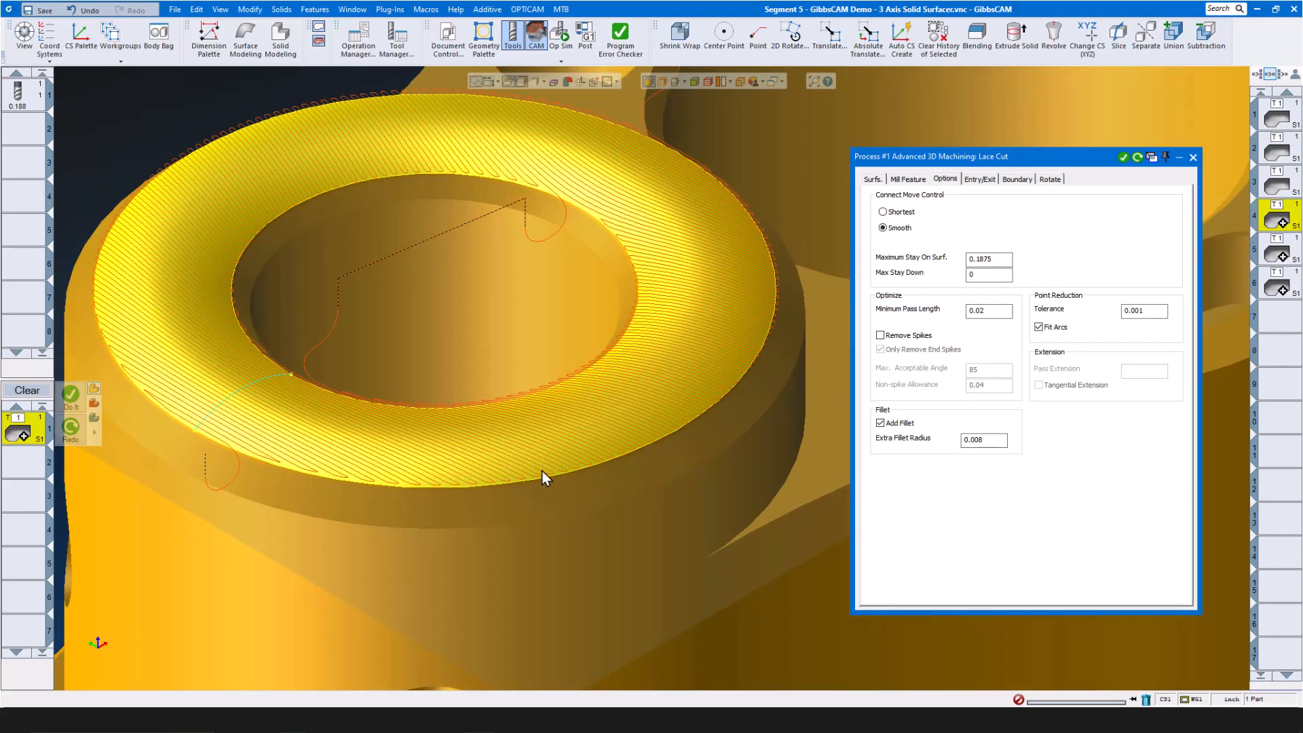
{"action": "scroll", "coordinate": [526, 479], "scroll_direction": "down", "scroll_amount": 5}
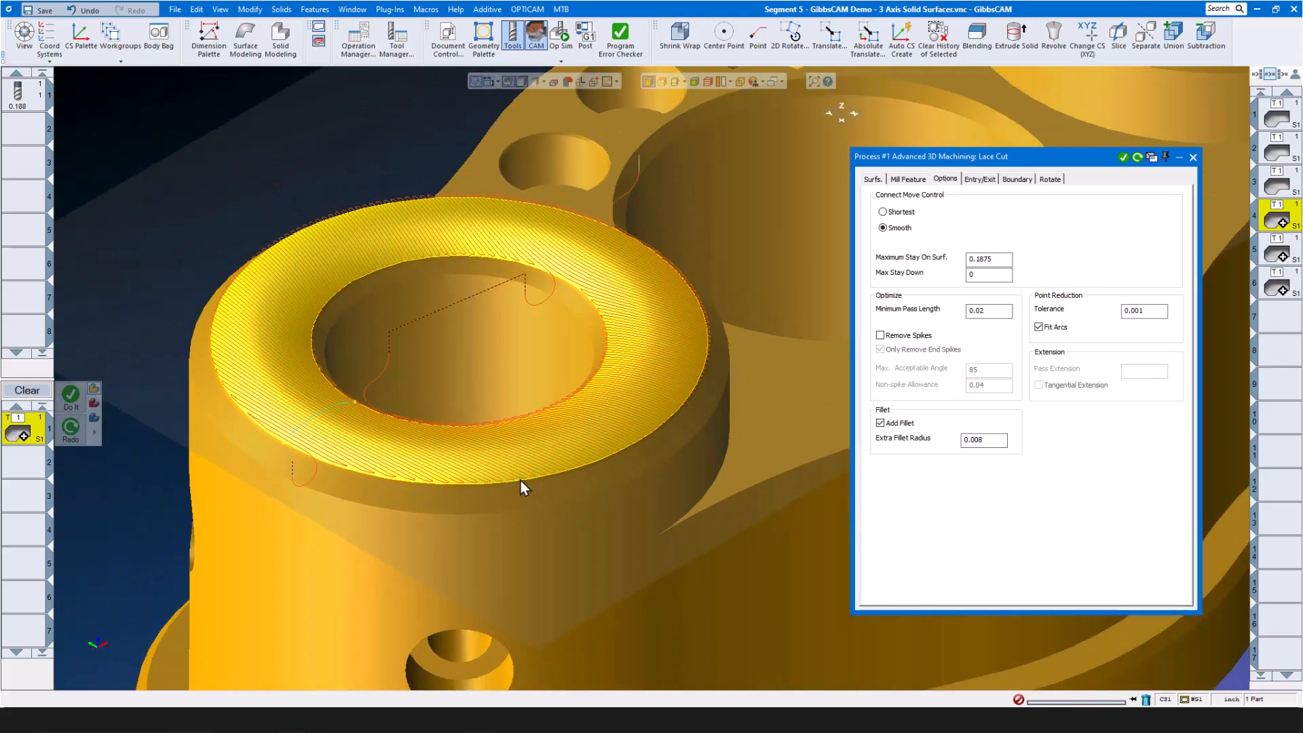
Check the advanced Lace Cut's entry/exit styles and available boundary types, and close the process settings.
{"action": "left_click", "coordinate": [984, 181]}
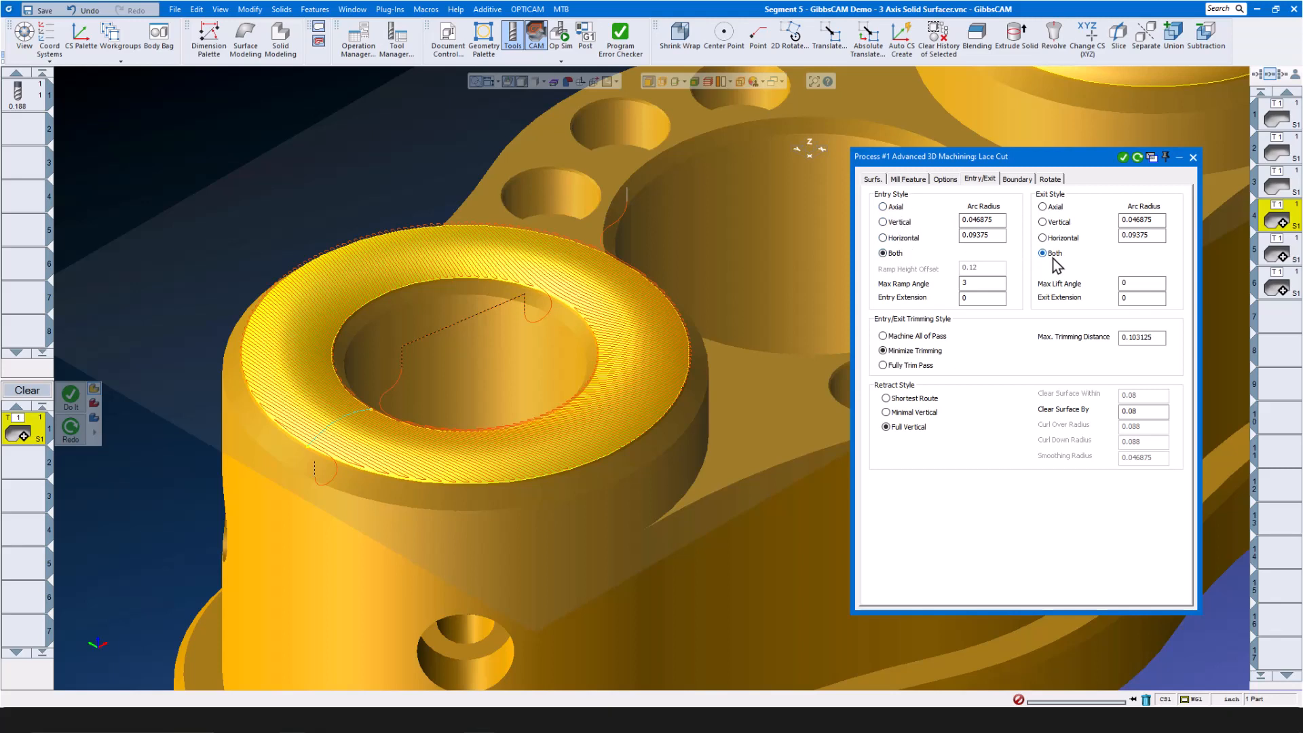
{"action": "left_click", "coordinate": [1017, 179]}
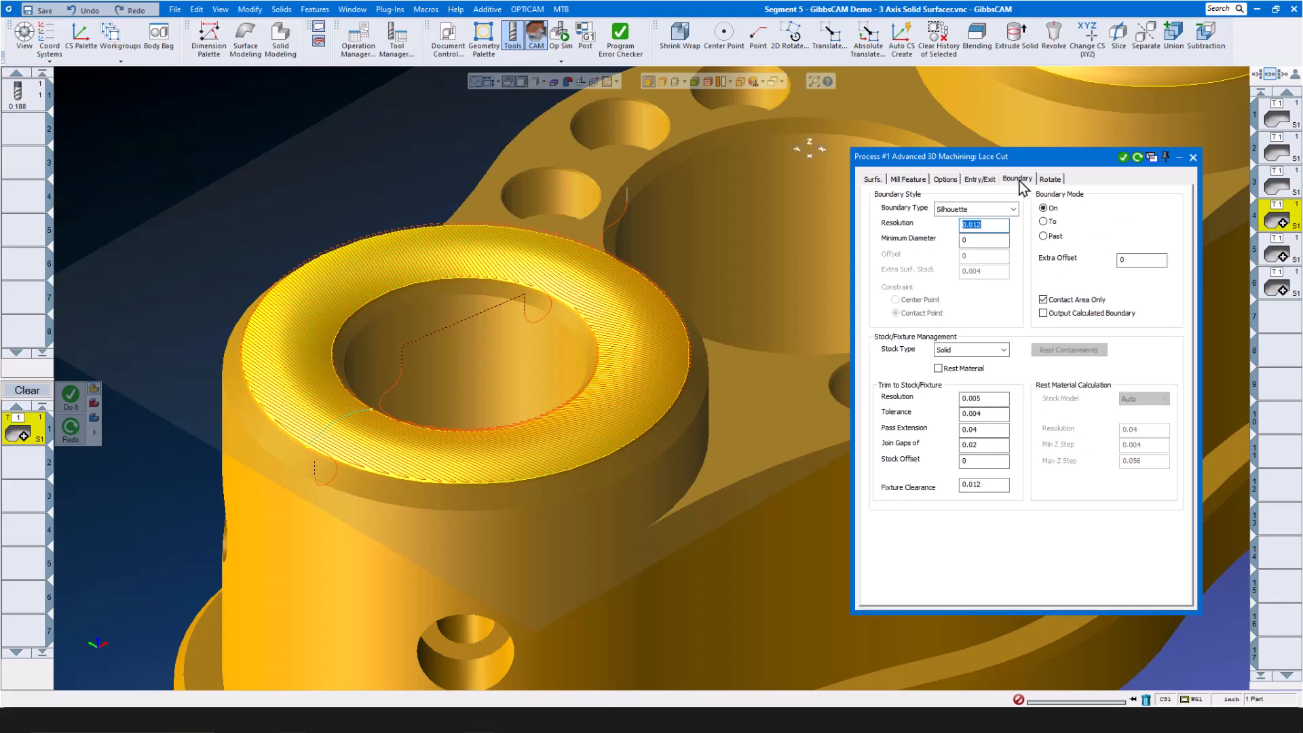
{"action": "left_click", "coordinate": [1013, 209]}
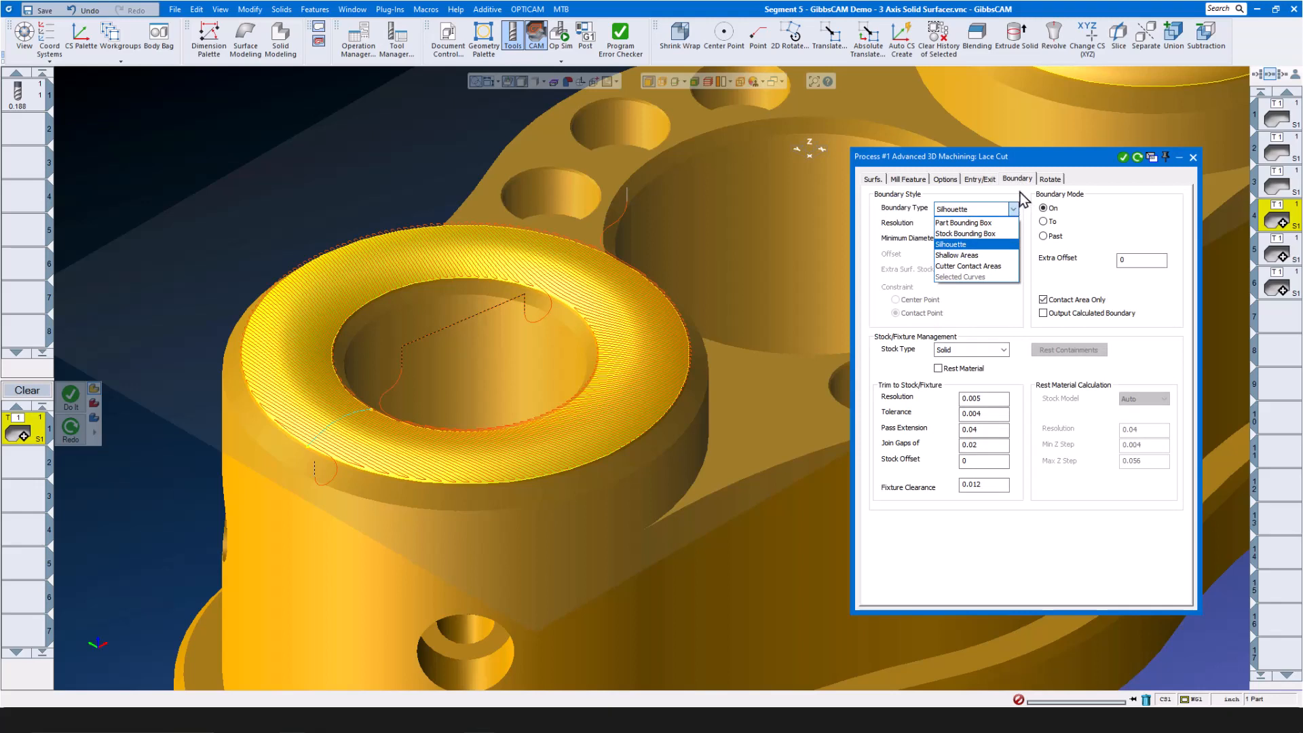
{"action": "left_click", "coordinate": [1019, 192]}
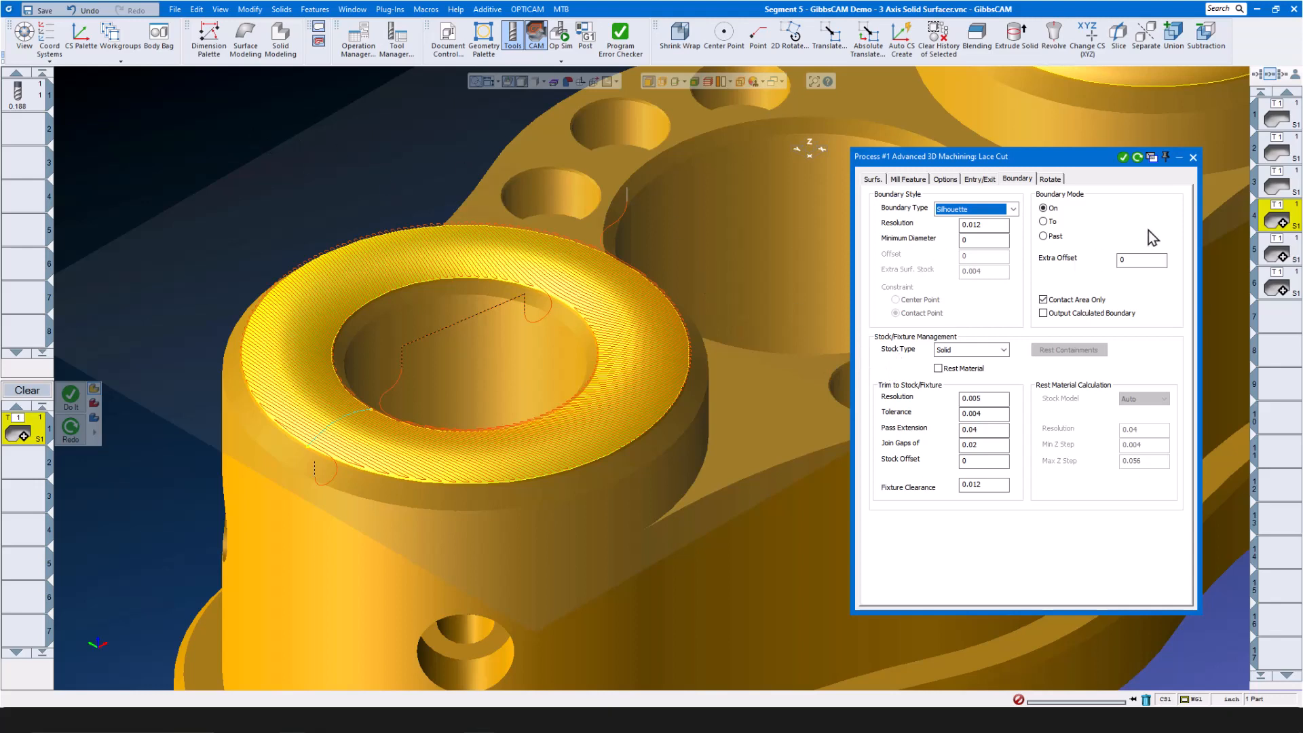
{"action": "left_click", "coordinate": [1192, 157]}
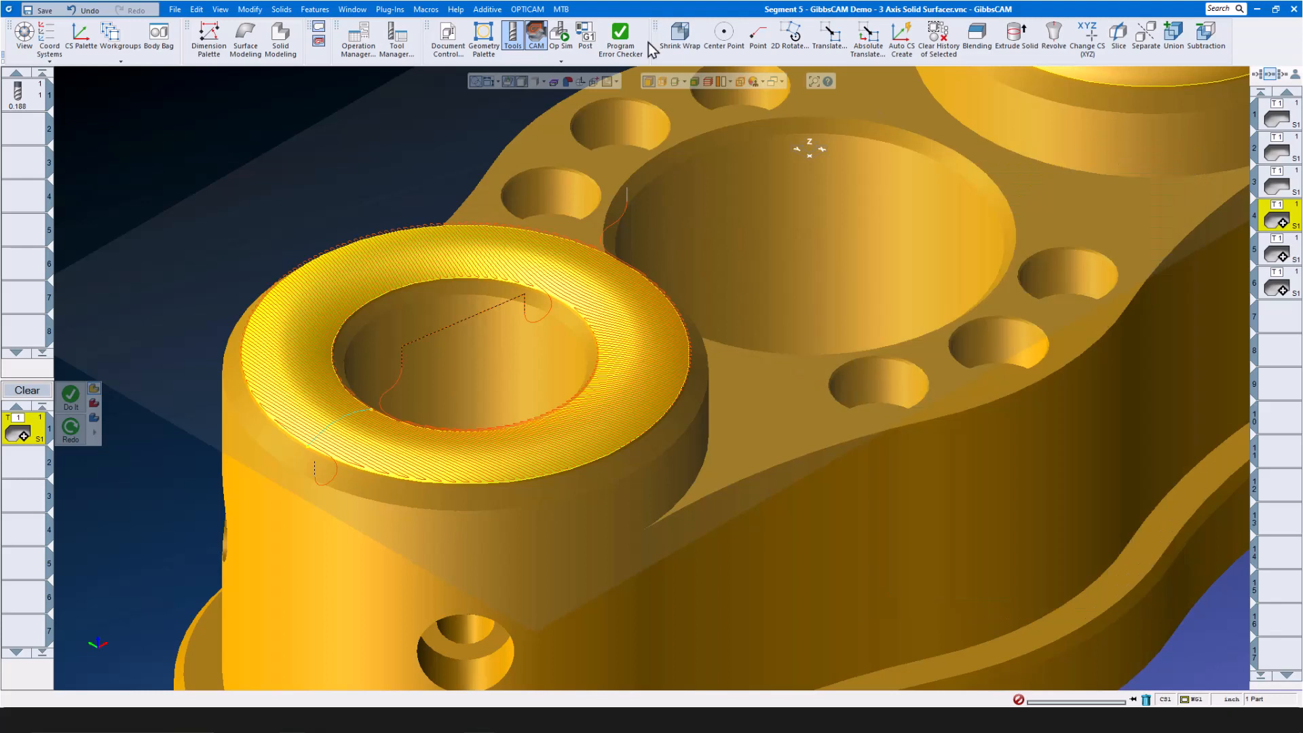
Simulate the fourth operation's advanced Lace Cut on the near boss and close the simulation.
{"action": "left_click", "coordinate": [560, 34]}
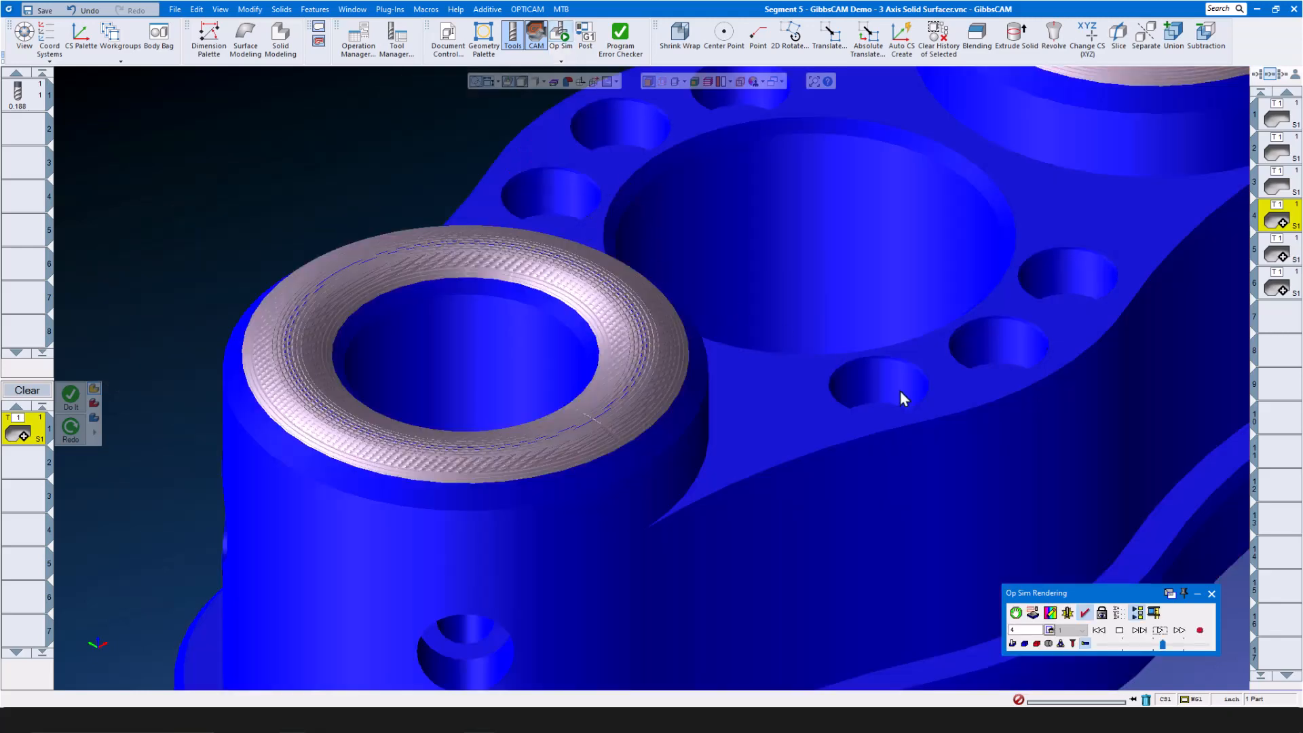
{"action": "left_click", "coordinate": [1159, 629]}
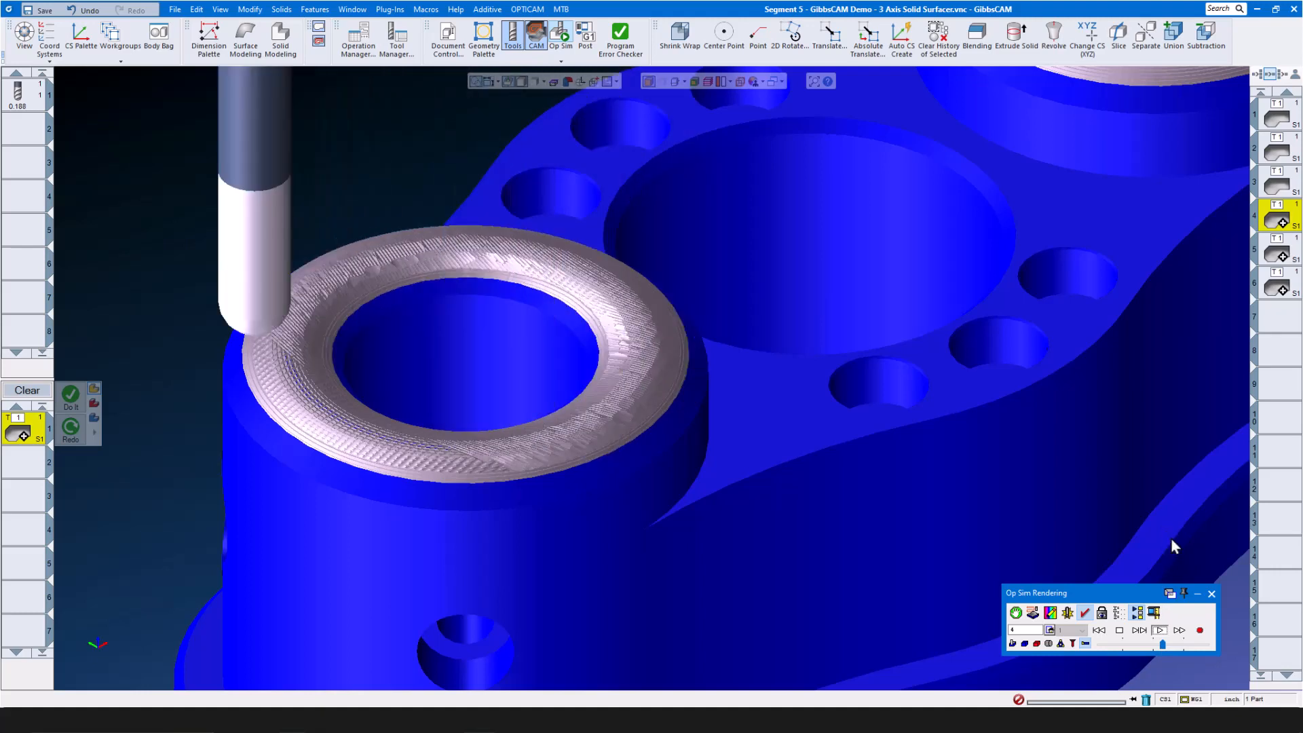
{"action": "left_click", "coordinate": [1213, 595]}
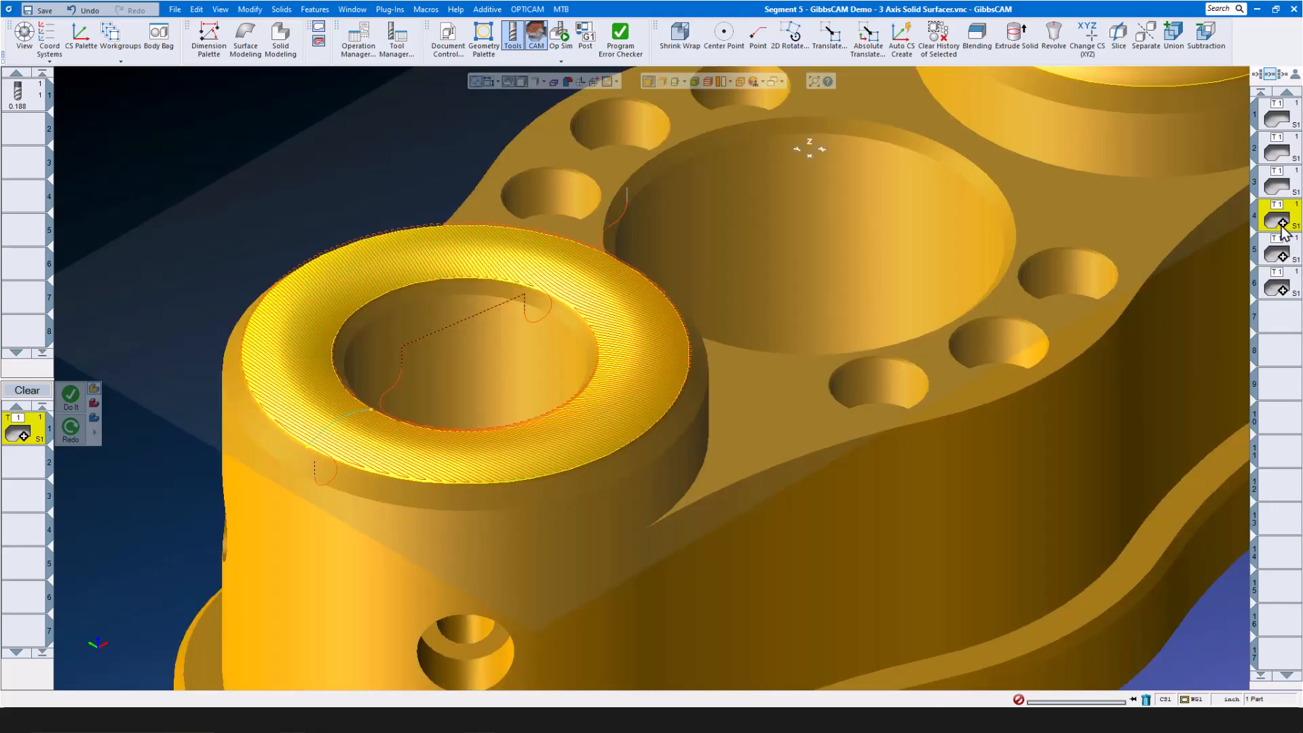
Open the fifth operation's Constant Stepover Cut process and check its surface settings and the available Advanced 3D Machining cut types.
{"action": "double_click", "coordinate": [1282, 223]}
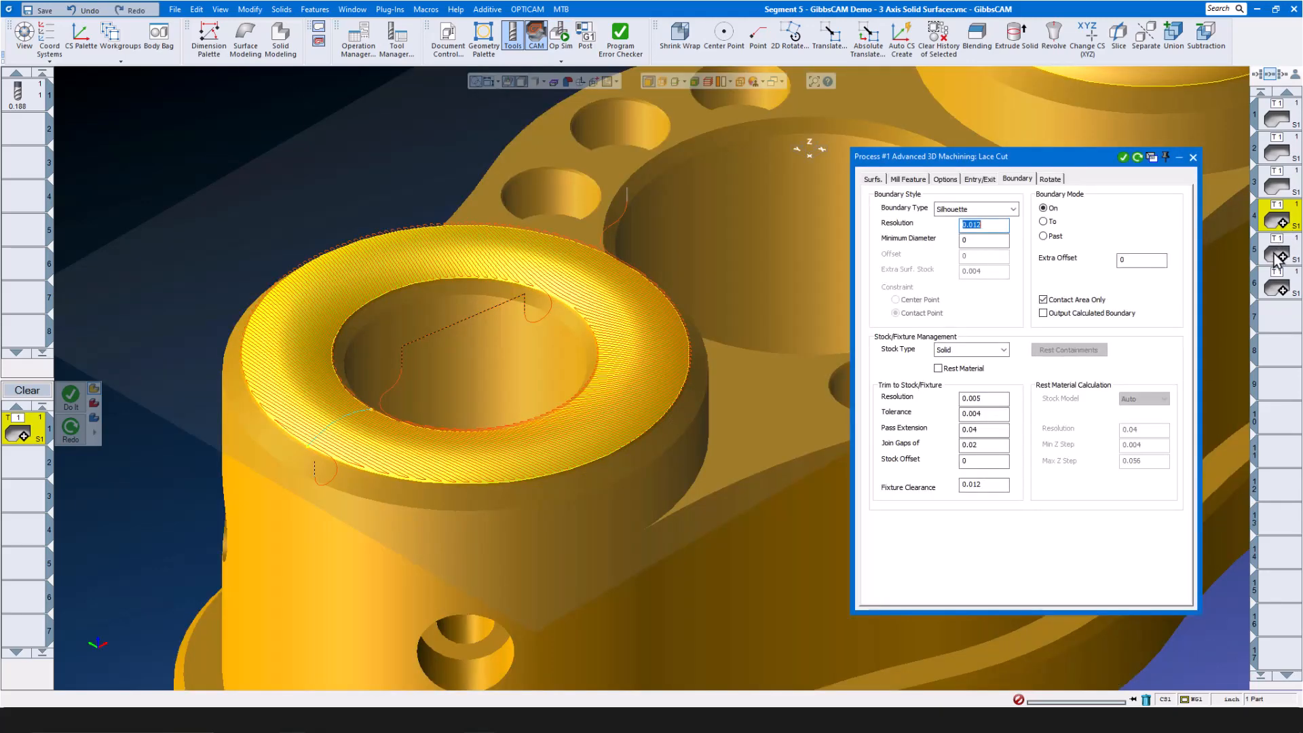
{"action": "left_click", "coordinate": [1280, 256]}
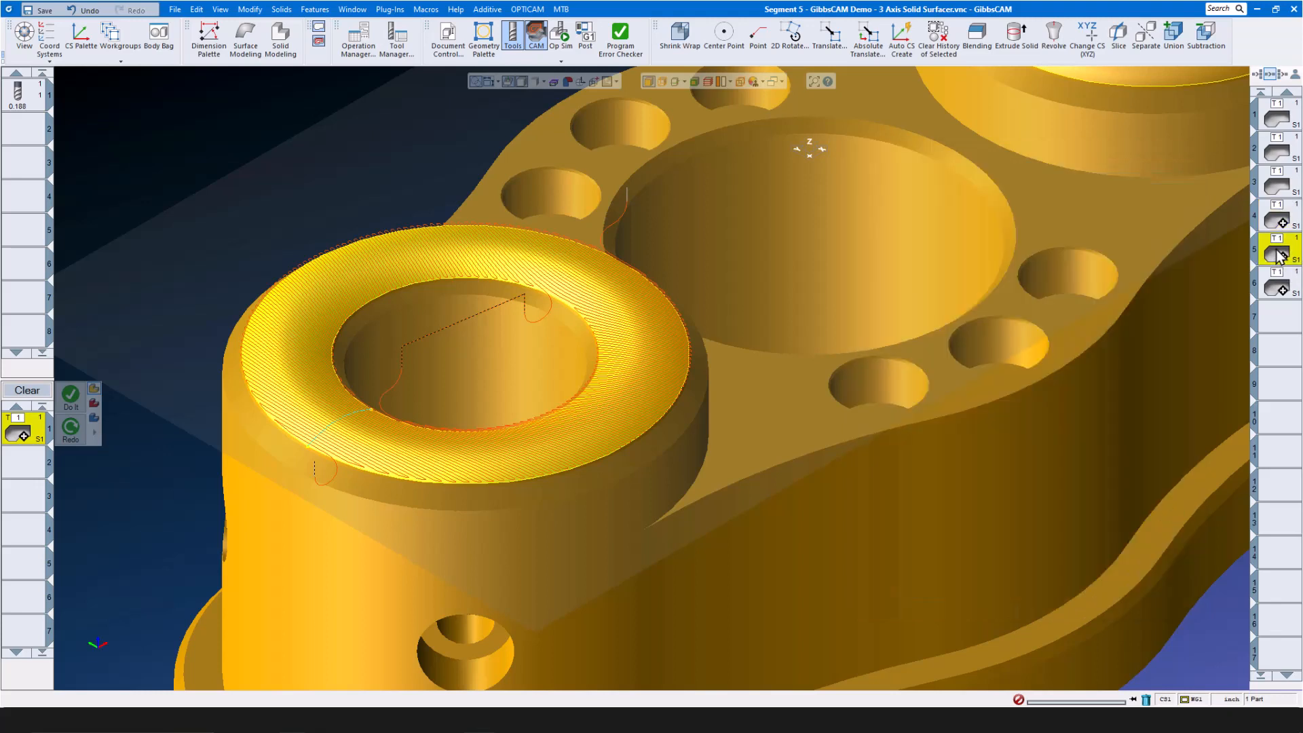
{"action": "double_click", "coordinate": [1280, 255]}
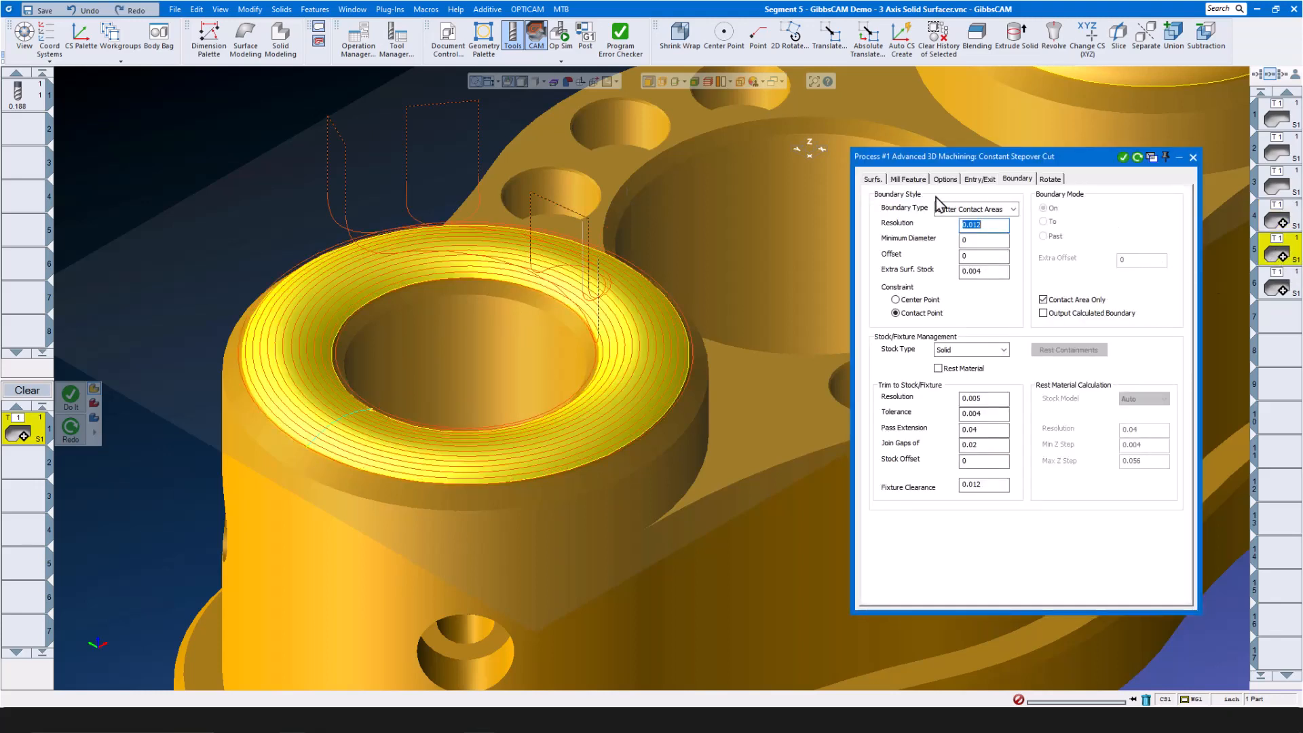
{"action": "left_click", "coordinate": [872, 179]}
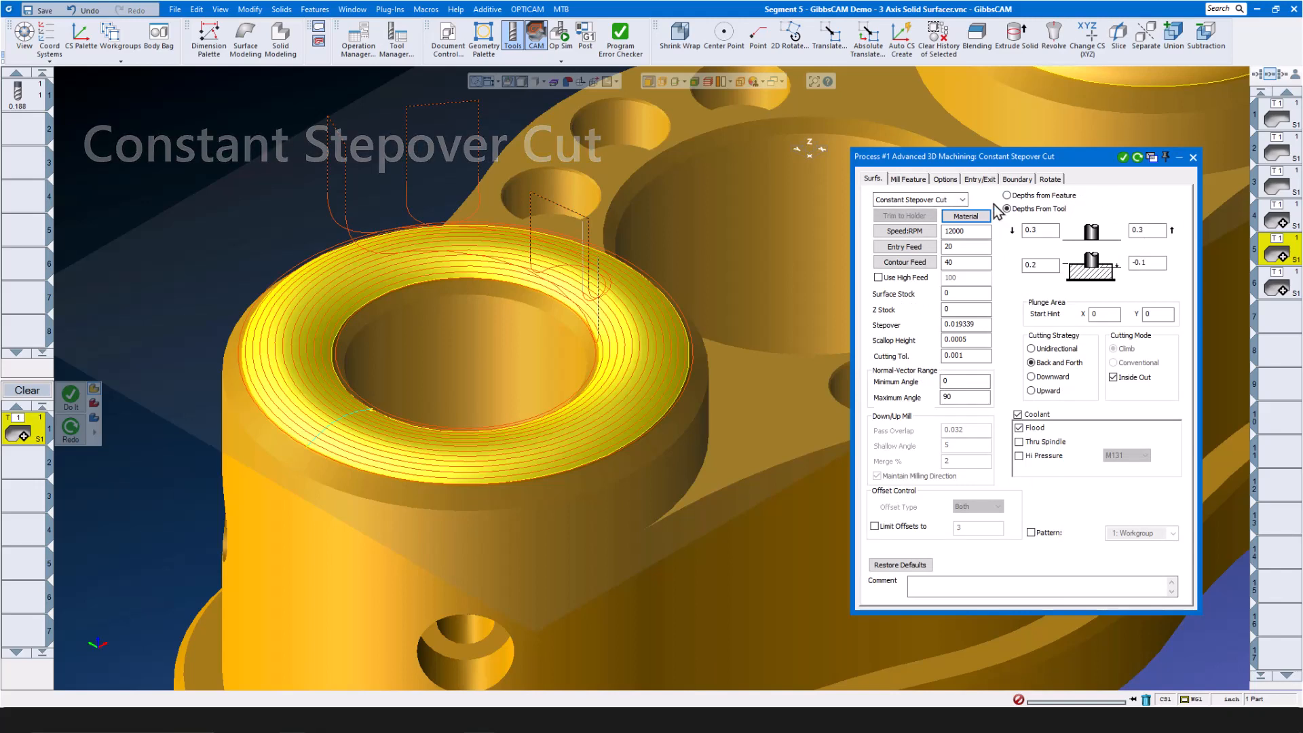
{"action": "left_click", "coordinate": [962, 200]}
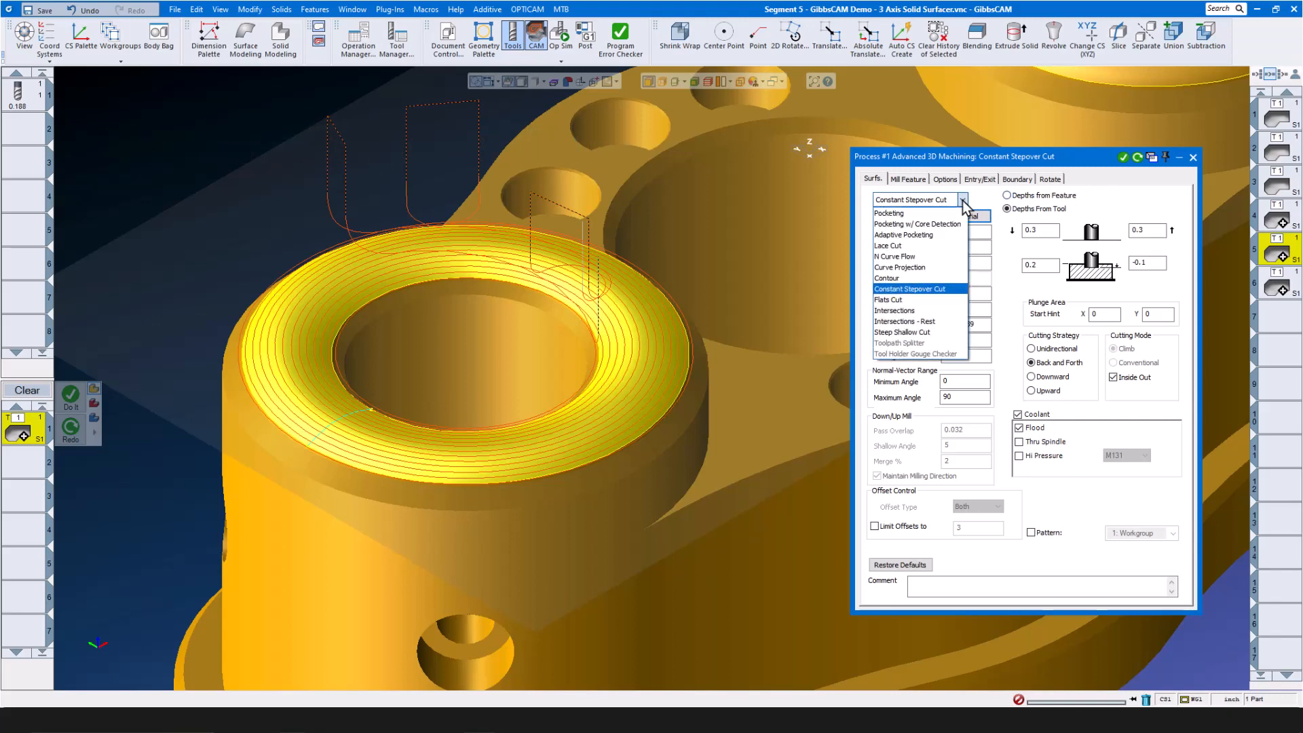
{"action": "left_click", "coordinate": [1102, 193]}
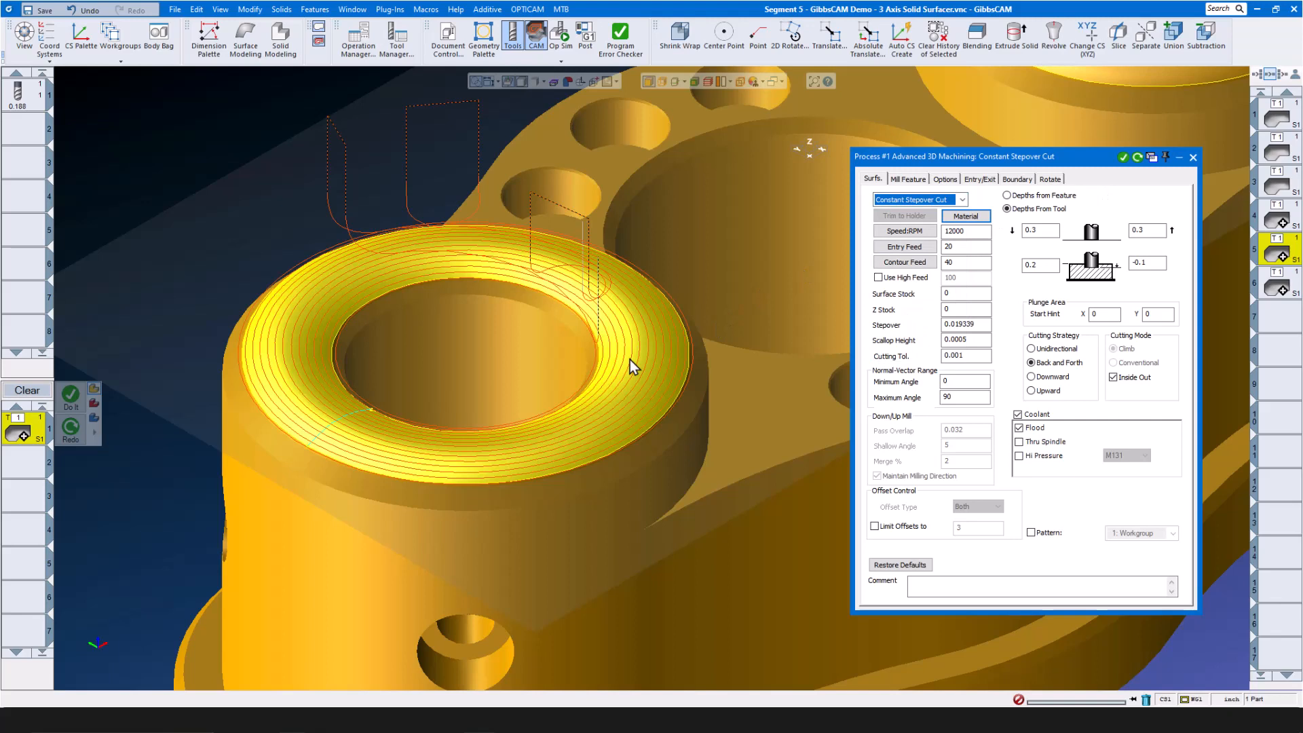
Check the Constant Stepover Cut's stepover and scallop height values, and close the process settings.
{"action": "double_click", "coordinate": [981, 340]}
{"action": "double_click", "coordinate": [982, 326]}
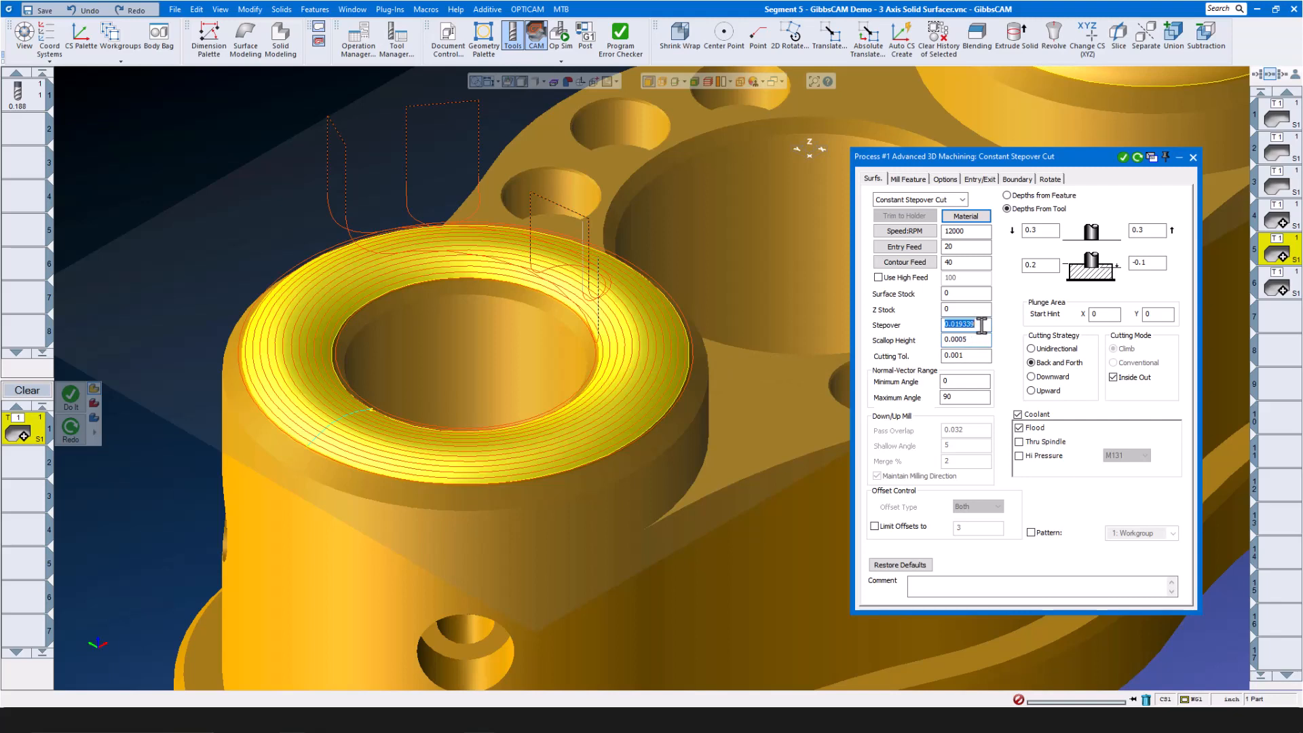
{"action": "double_click", "coordinate": [978, 341]}
{"action": "left_click", "coordinate": [1192, 157]}
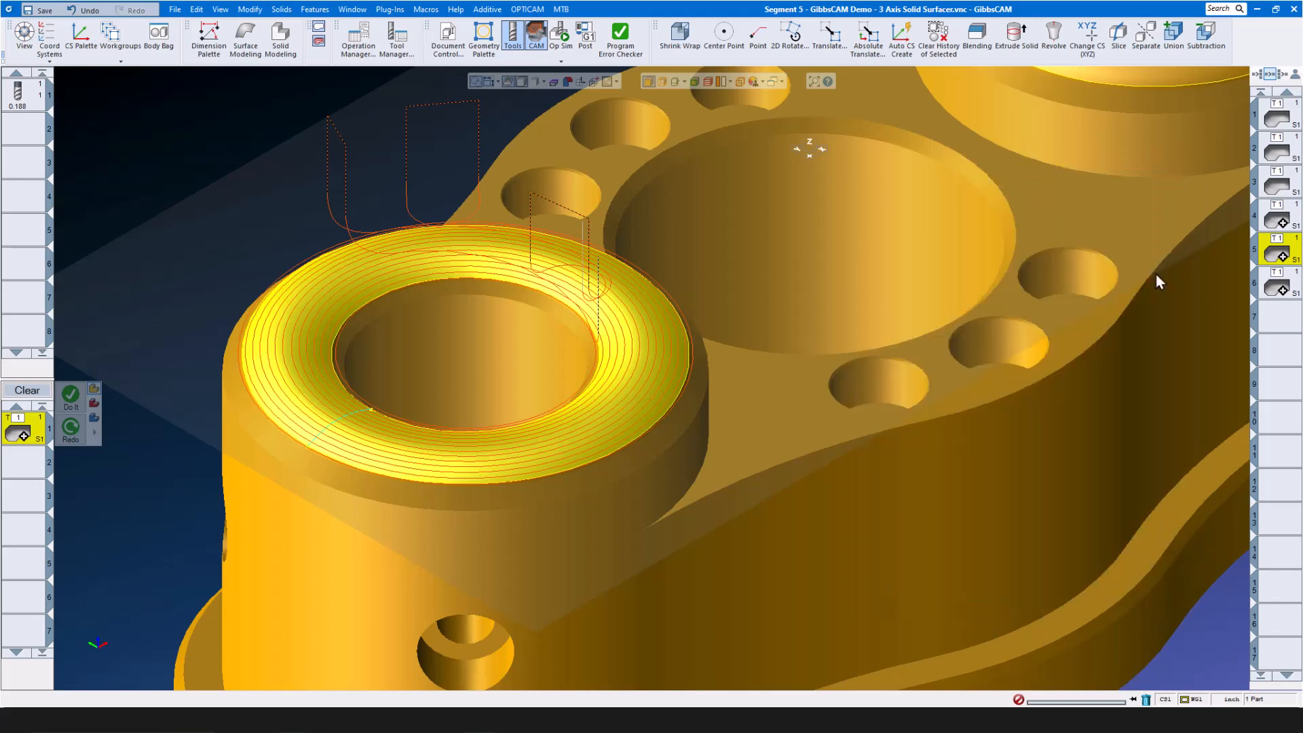
Review the sixth operation's Curve Projection settings, including options, entry/exit and boundary, and close the process.
{"action": "left_click", "coordinate": [1279, 285]}
{"action": "double_click", "coordinate": [1282, 287]}
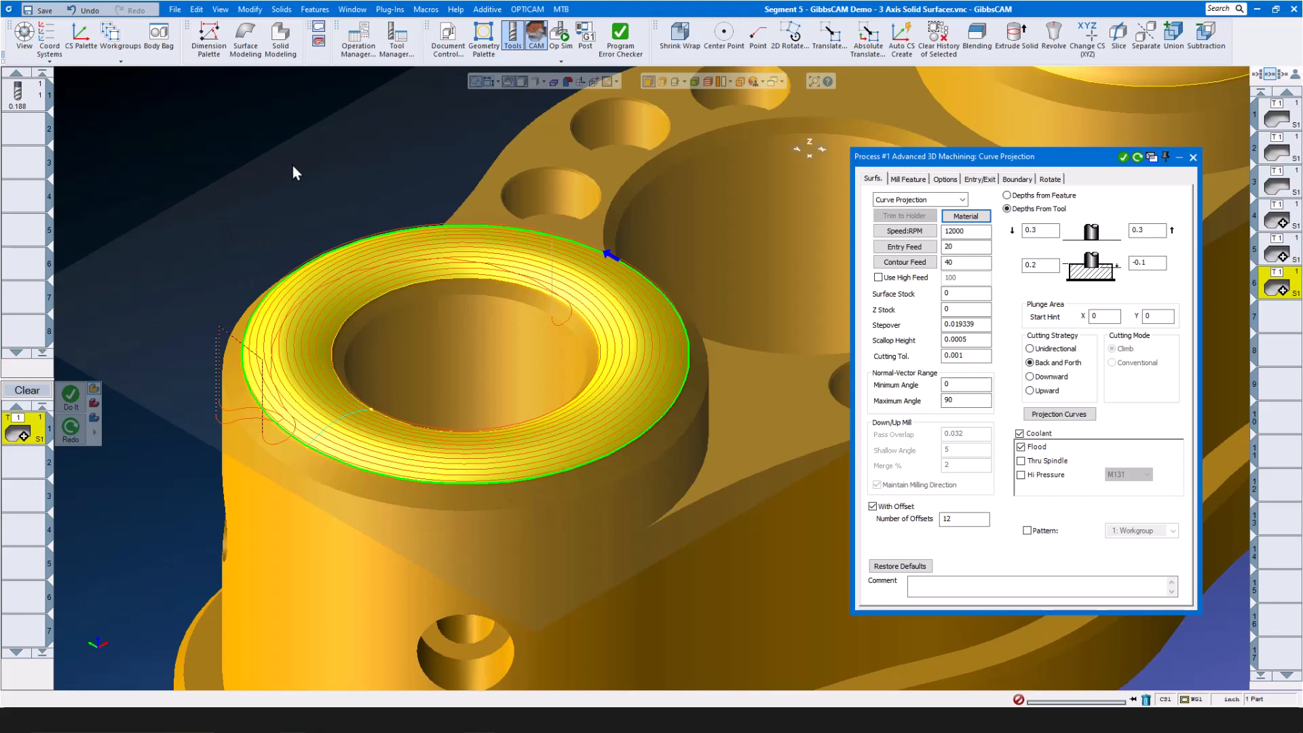
{"action": "left_click", "coordinate": [947, 179]}
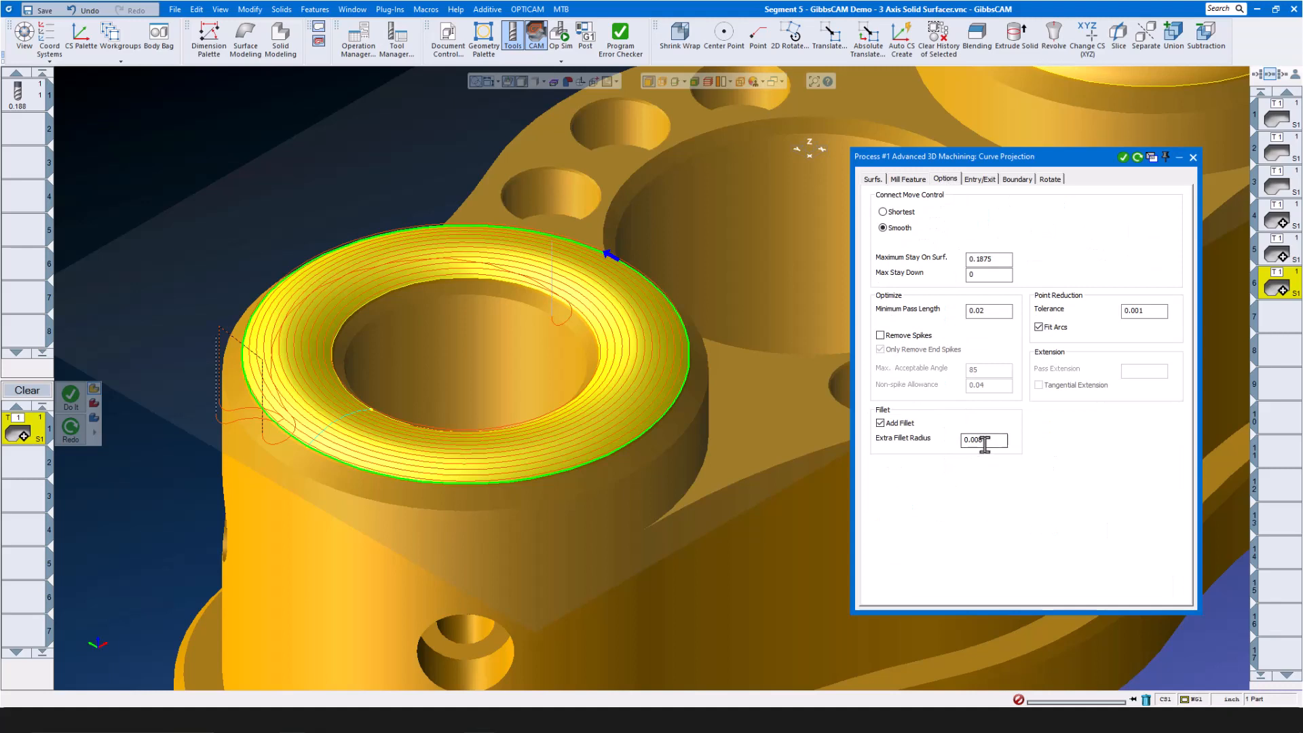
{"action": "left_click", "coordinate": [981, 182]}
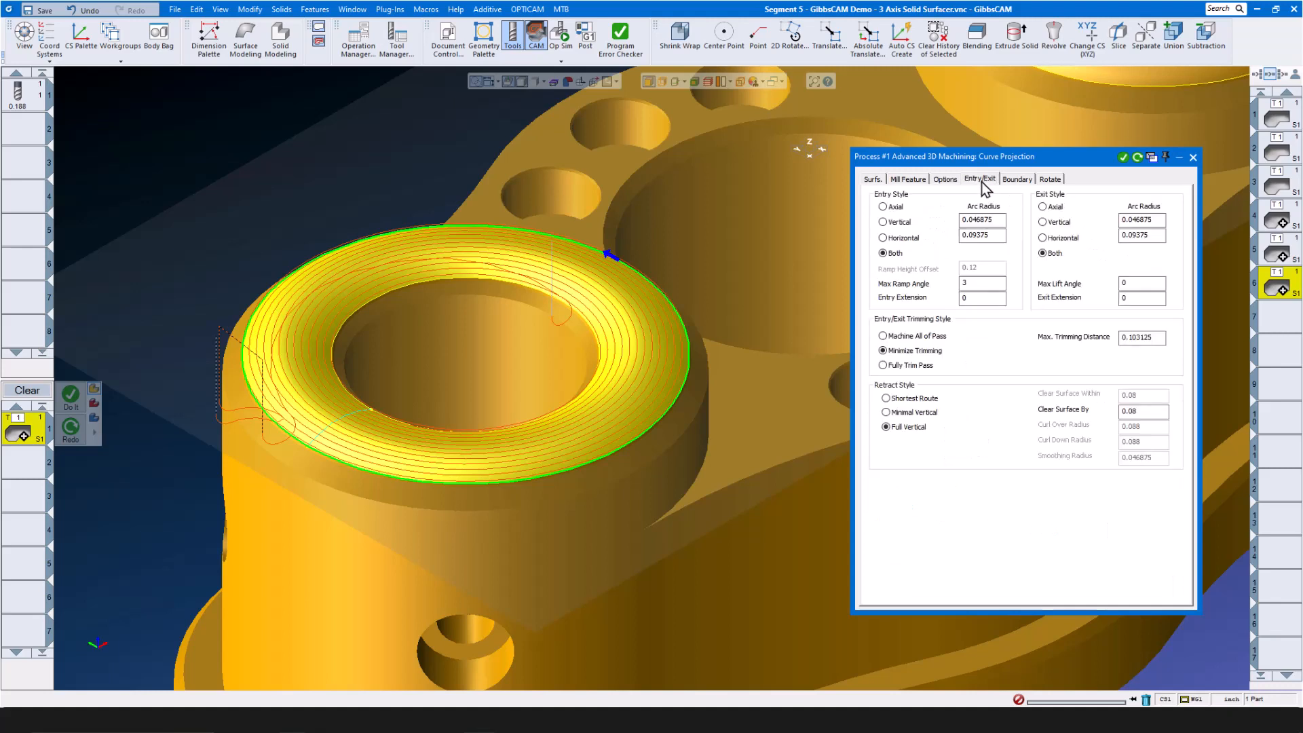
{"action": "left_click", "coordinate": [1017, 179]}
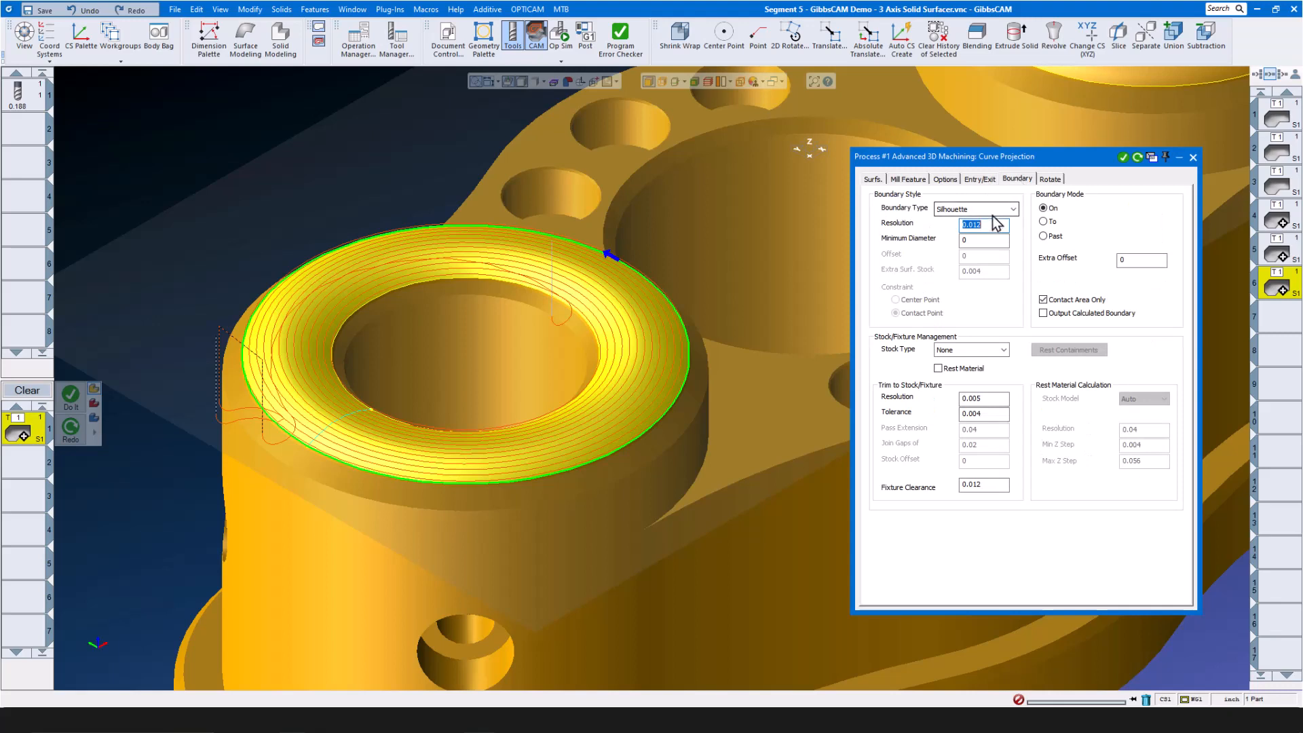
{"action": "left_click", "coordinate": [1192, 157]}
Simulate the Curve Projection operation, replay it at a slower speed, and return to the process's surface settings.
{"action": "left_click", "coordinate": [560, 36]}
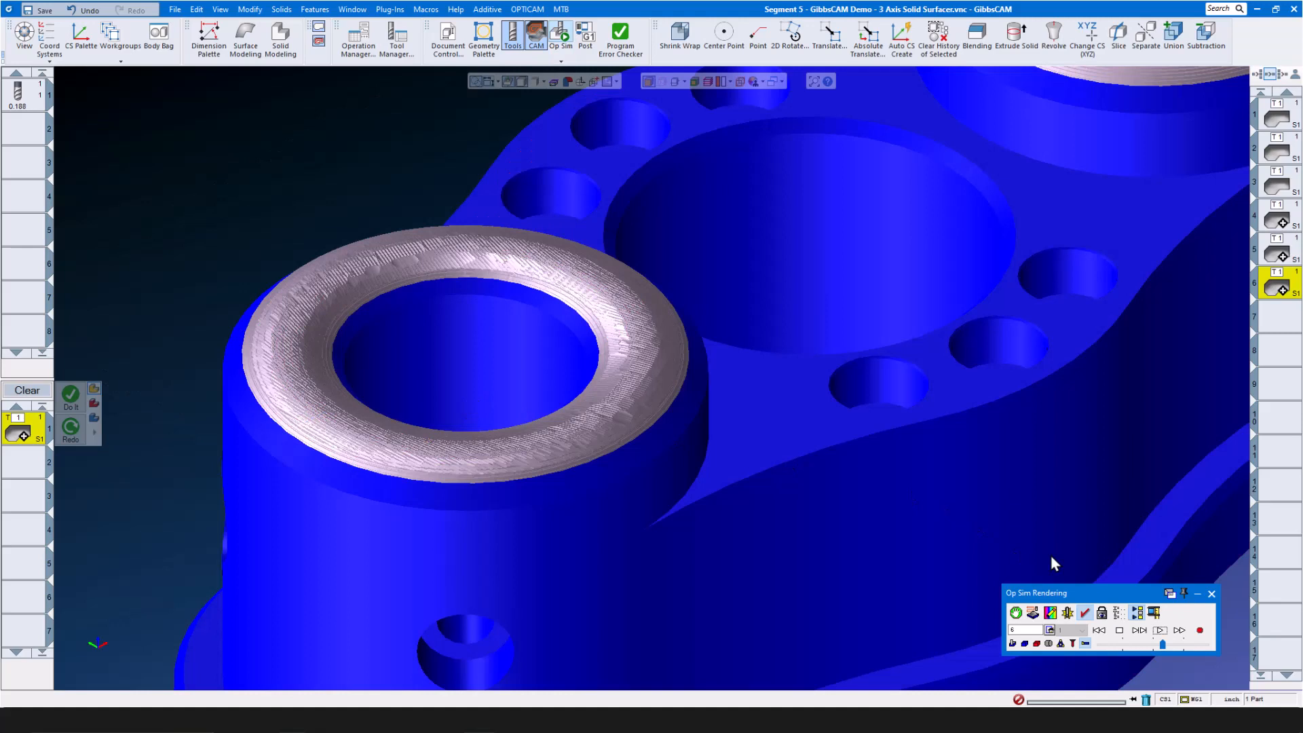
{"action": "left_click", "coordinate": [1160, 630]}
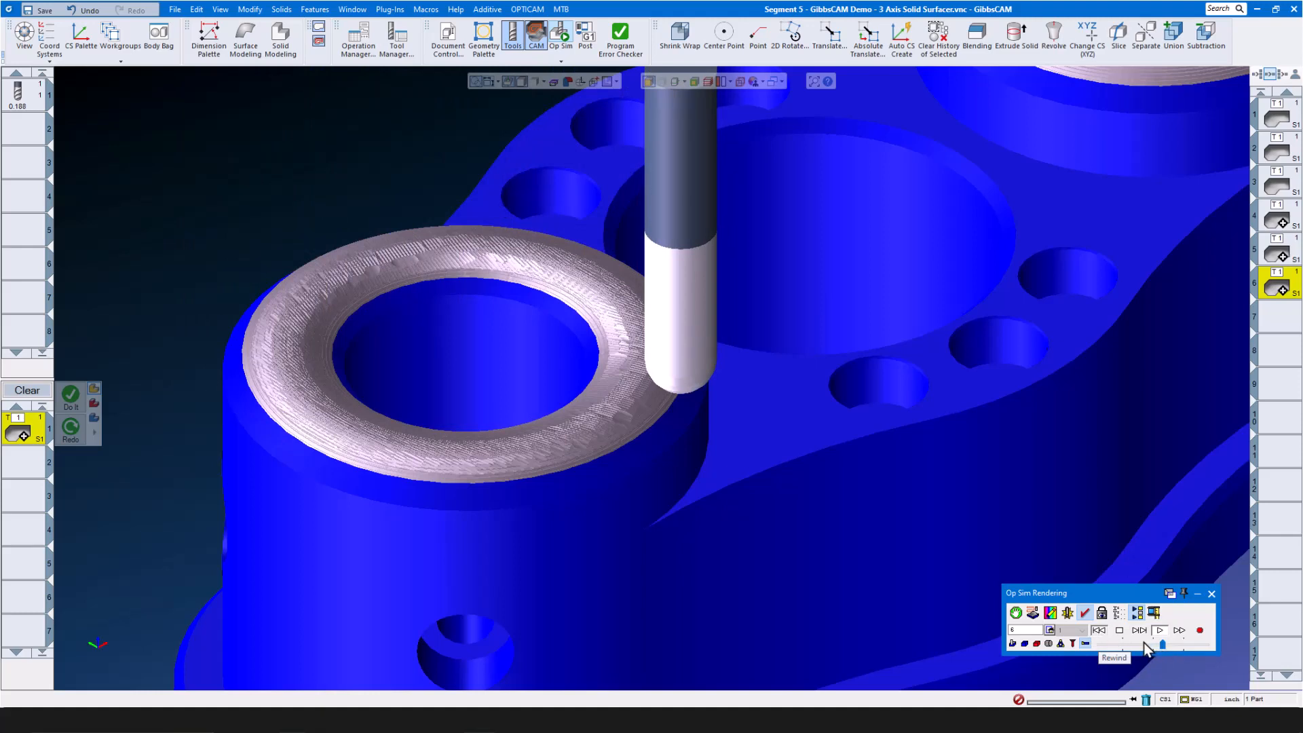
{"action": "left_click", "coordinate": [1099, 630]}
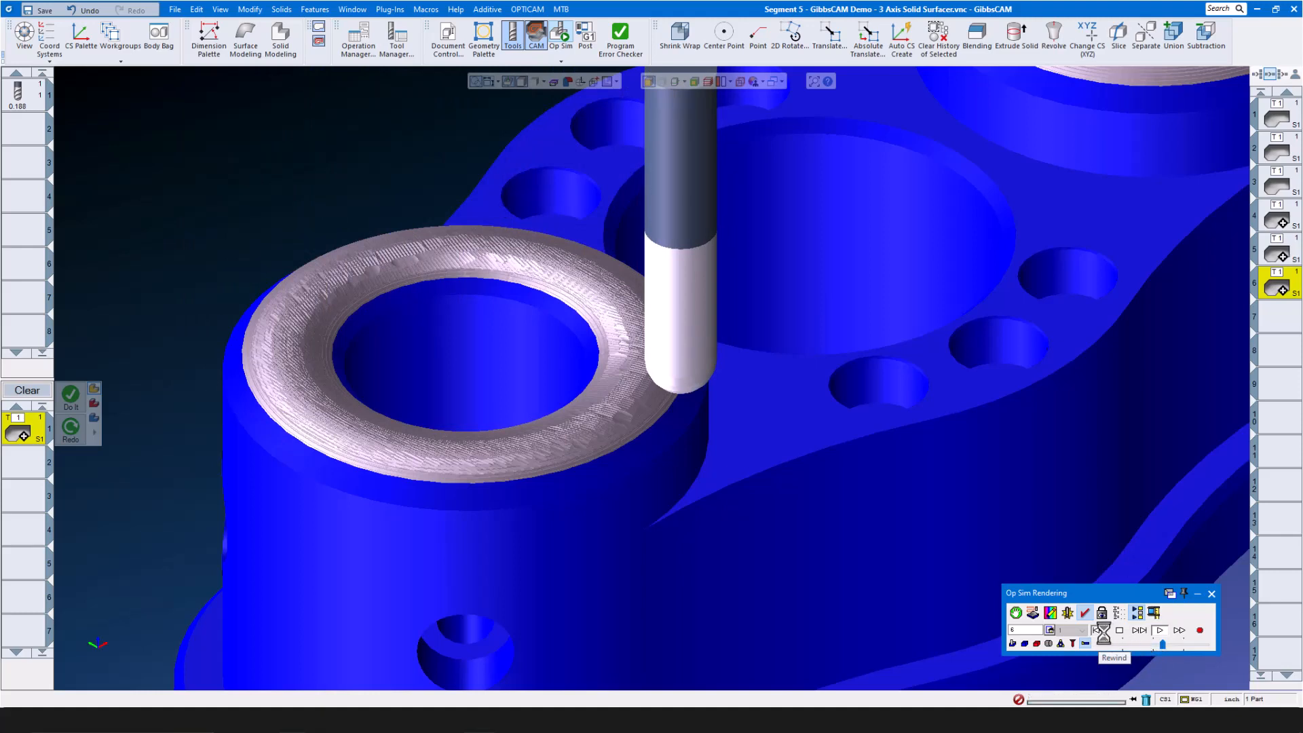
{"action": "left_click", "coordinate": [1160, 629]}
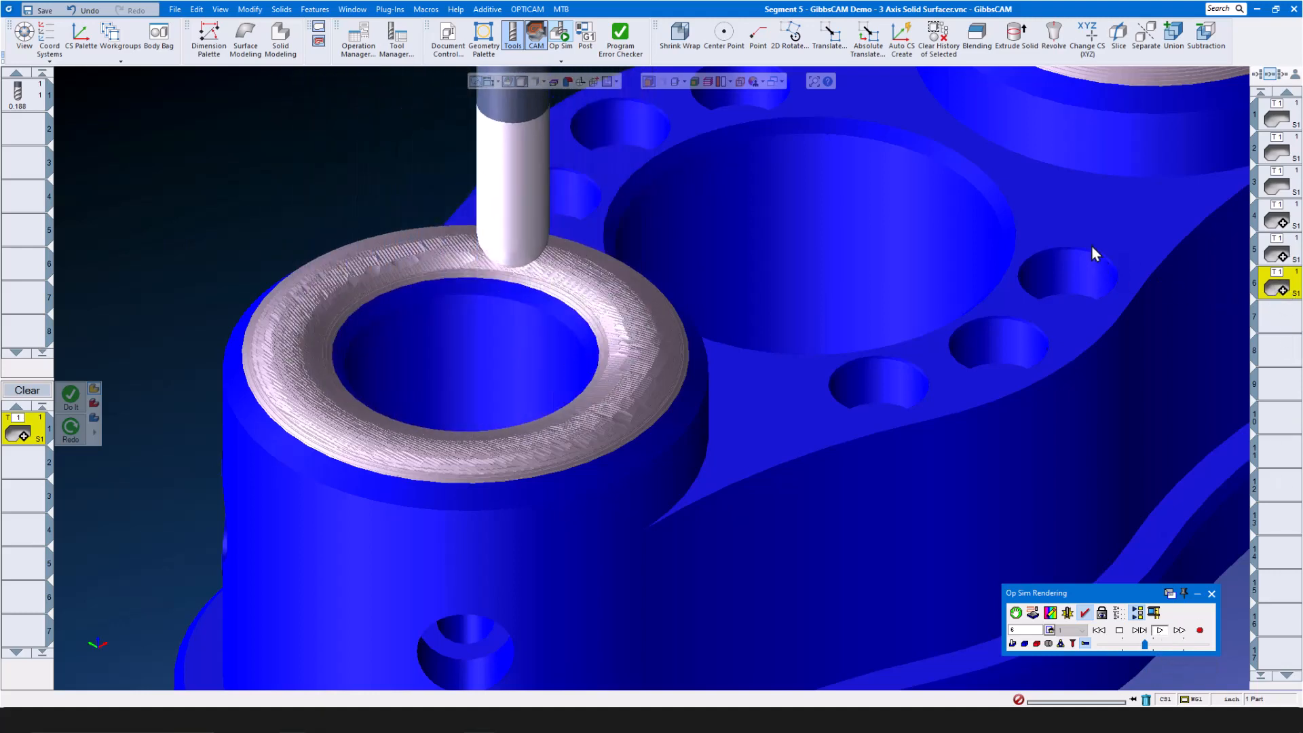
{"action": "left_click", "coordinate": [1211, 593]}
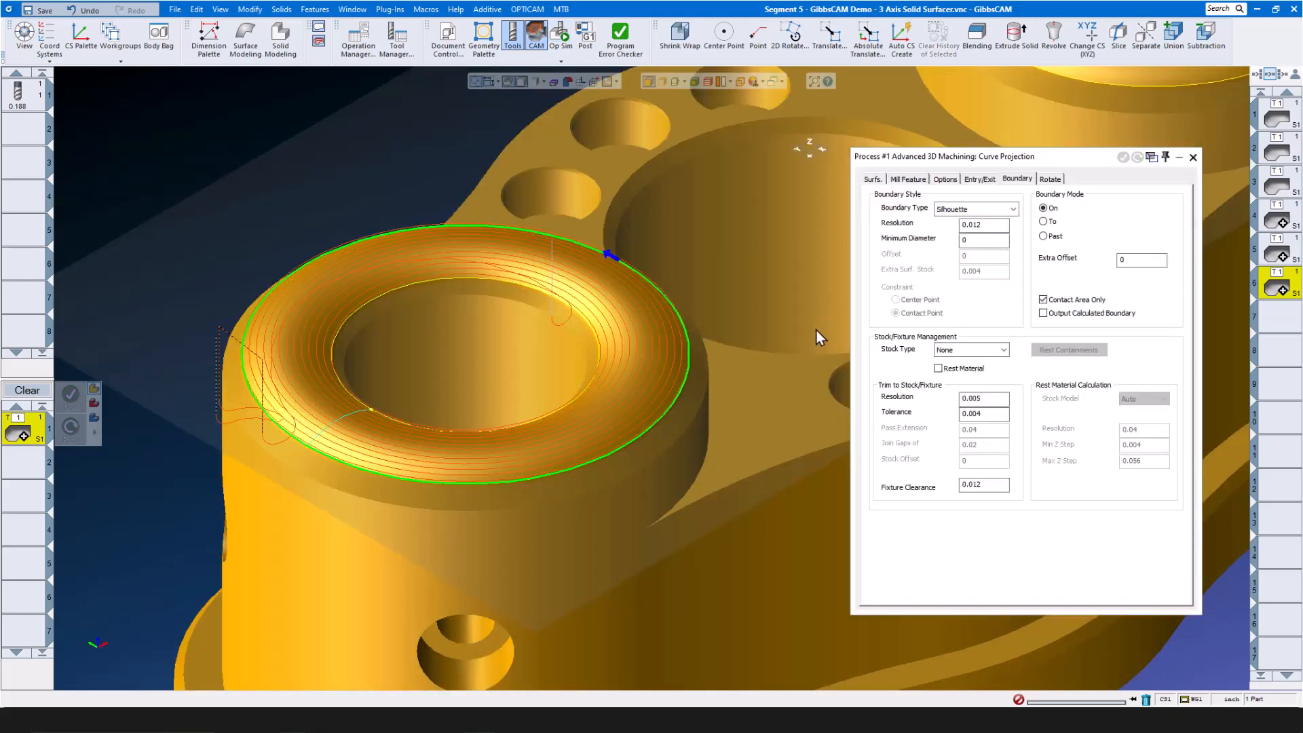
{"action": "left_click", "coordinate": [873, 178]}
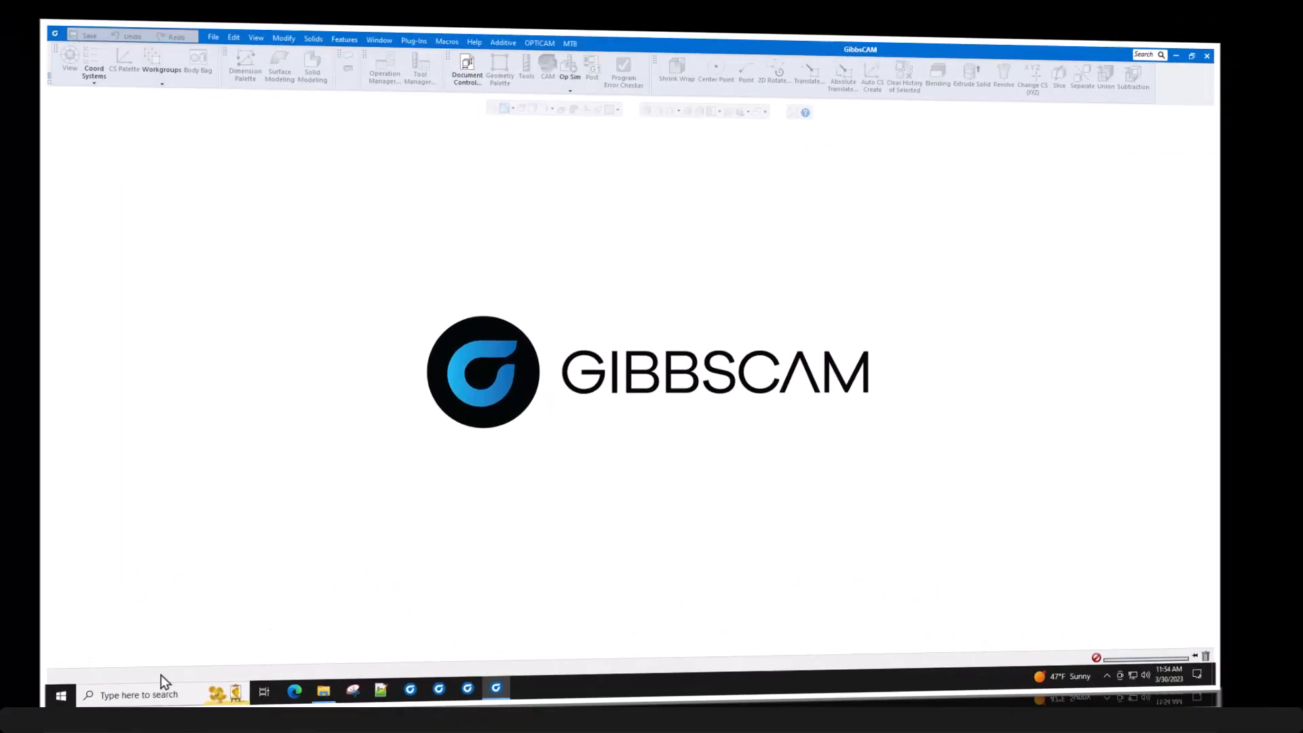
Open the part file "Segment 6 - GibbsCAM Demo - 5 Axis Programming.vnc" and check its document material and unit settings.
{"action": "left_click", "coordinate": [175, 9]}
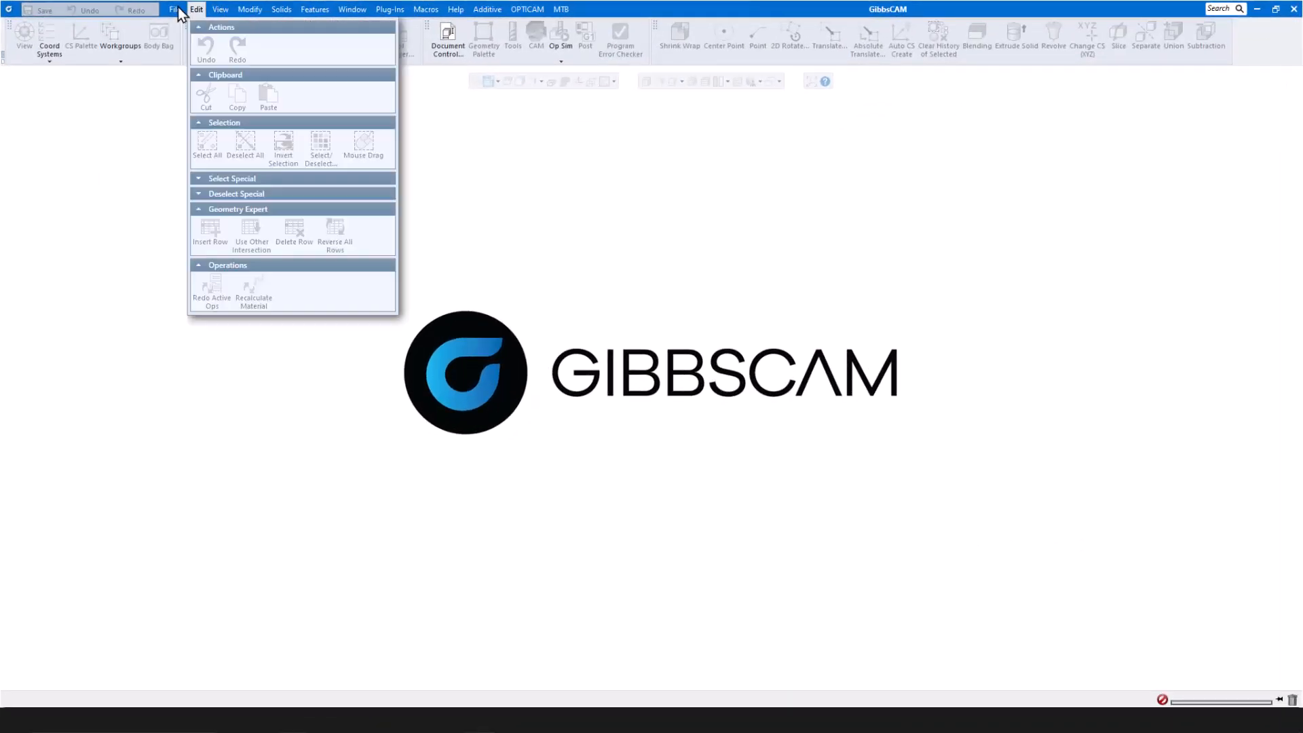
{"action": "left_click", "coordinate": [336, 74]}
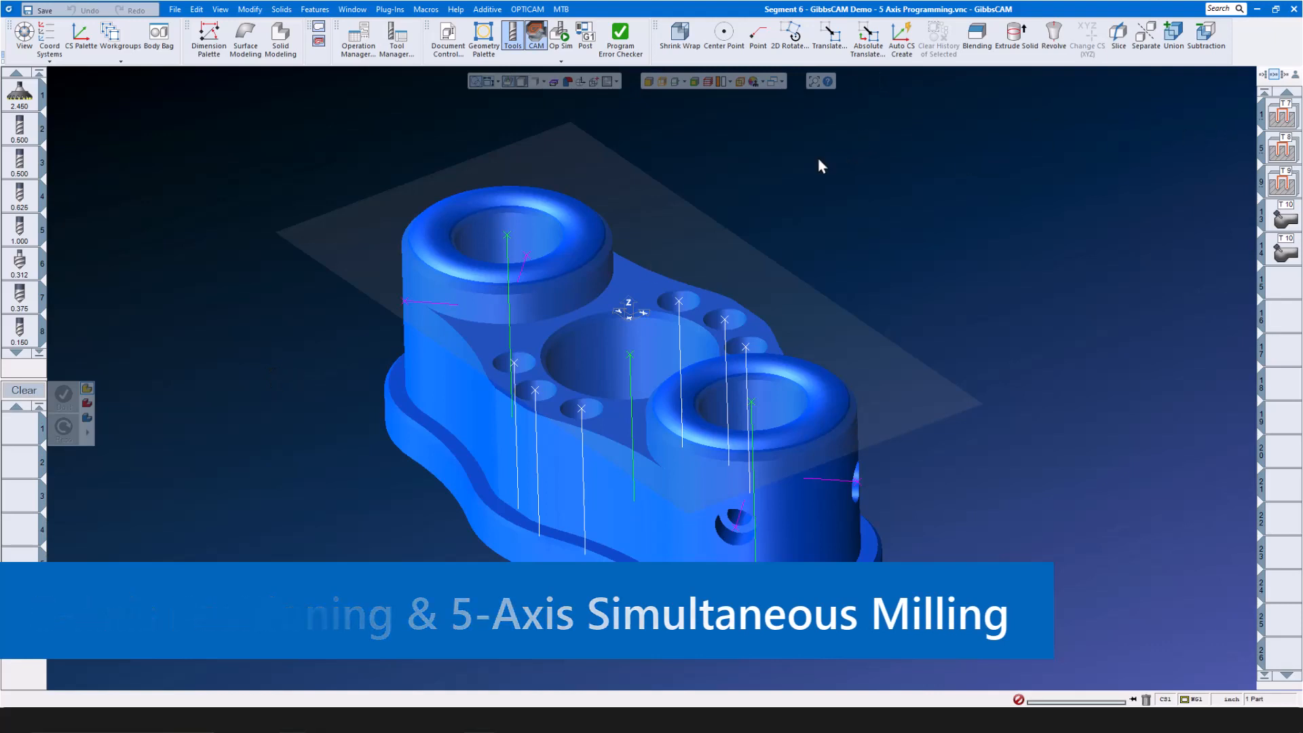
{"action": "left_click", "coordinate": [455, 45]}
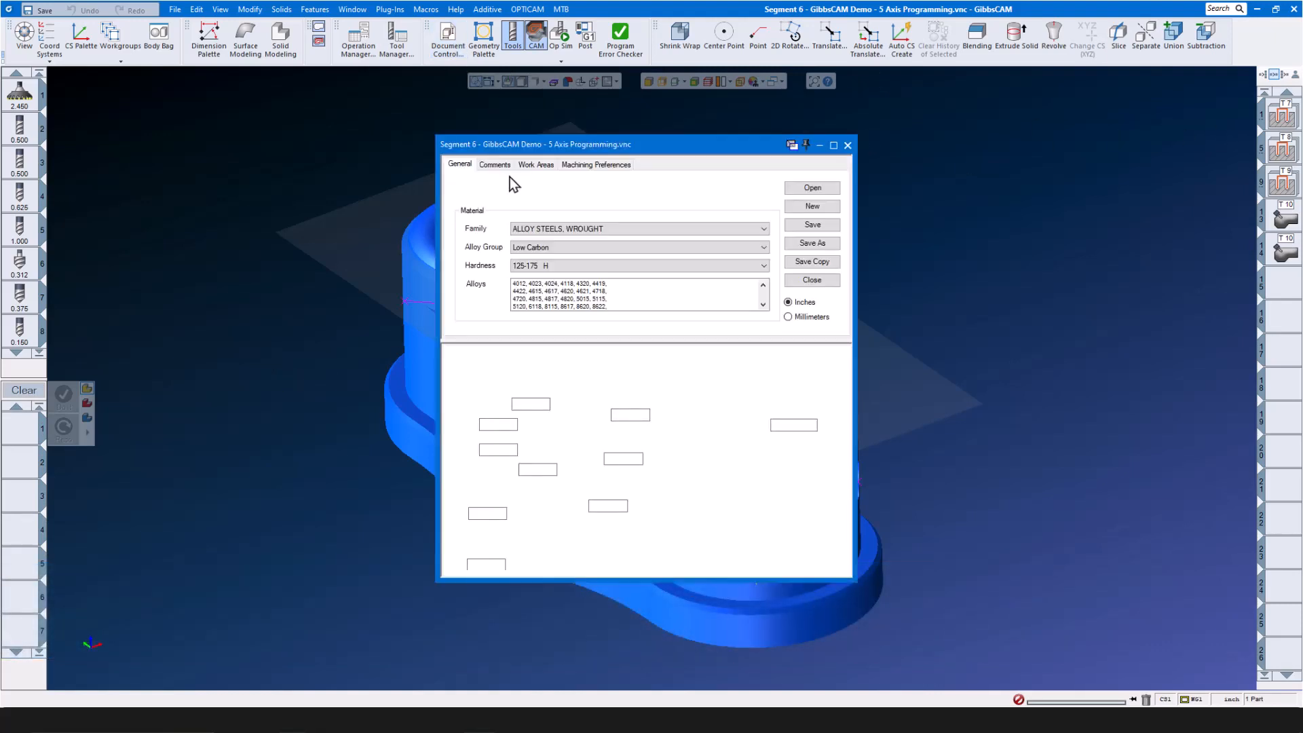
{"action": "left_click", "coordinate": [848, 146]}
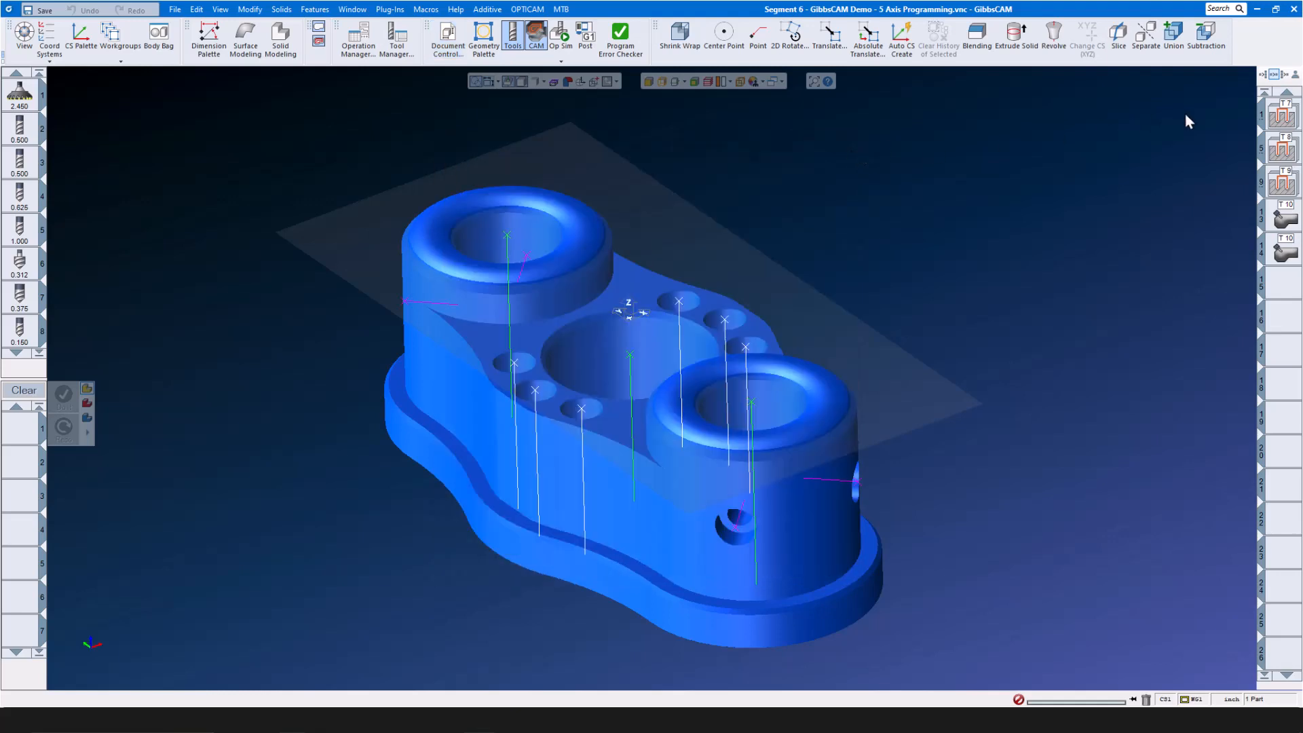
Review the first operation's T7 hole drilling process and its bolt holes in the Hole Manager, and close both dialogs.
{"action": "double_click", "coordinate": [1280, 116]}
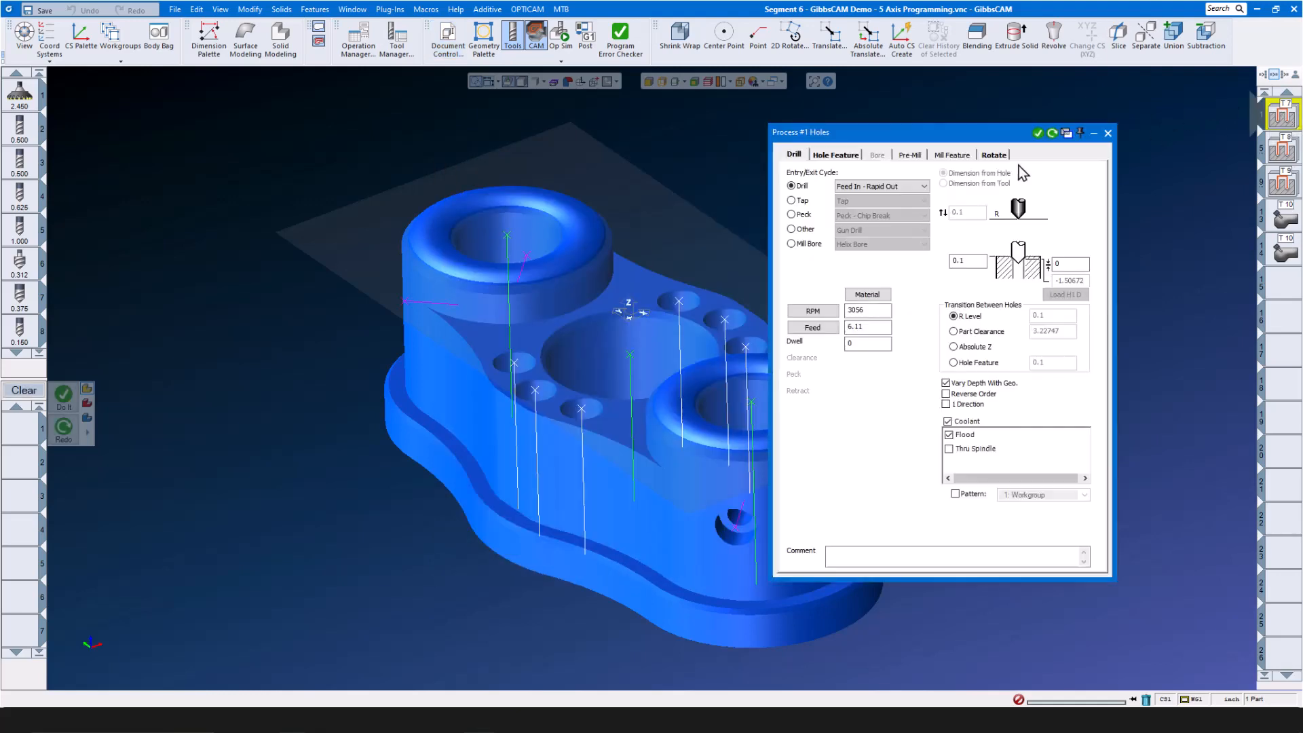
{"action": "left_click_drag", "start_coordinate": [974, 133], "coordinate": [1017, 130]}
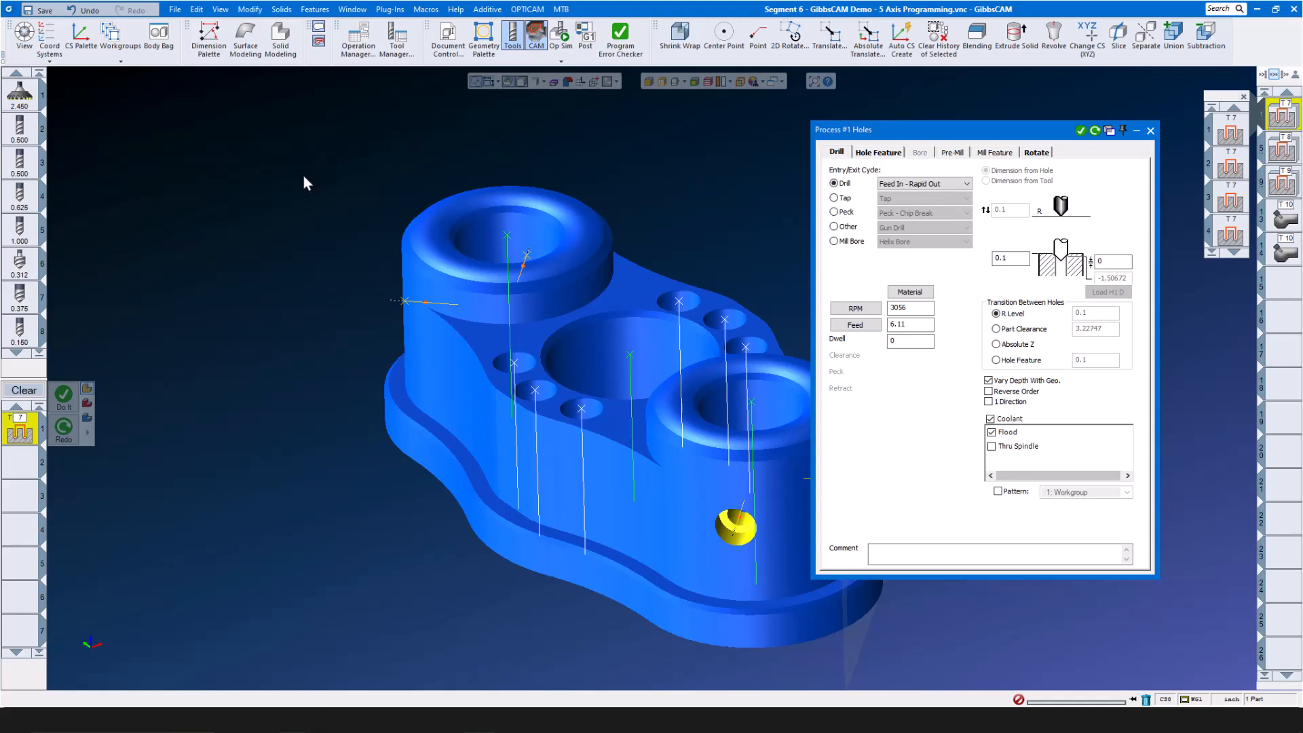
{"action": "left_click", "coordinate": [312, 10]}
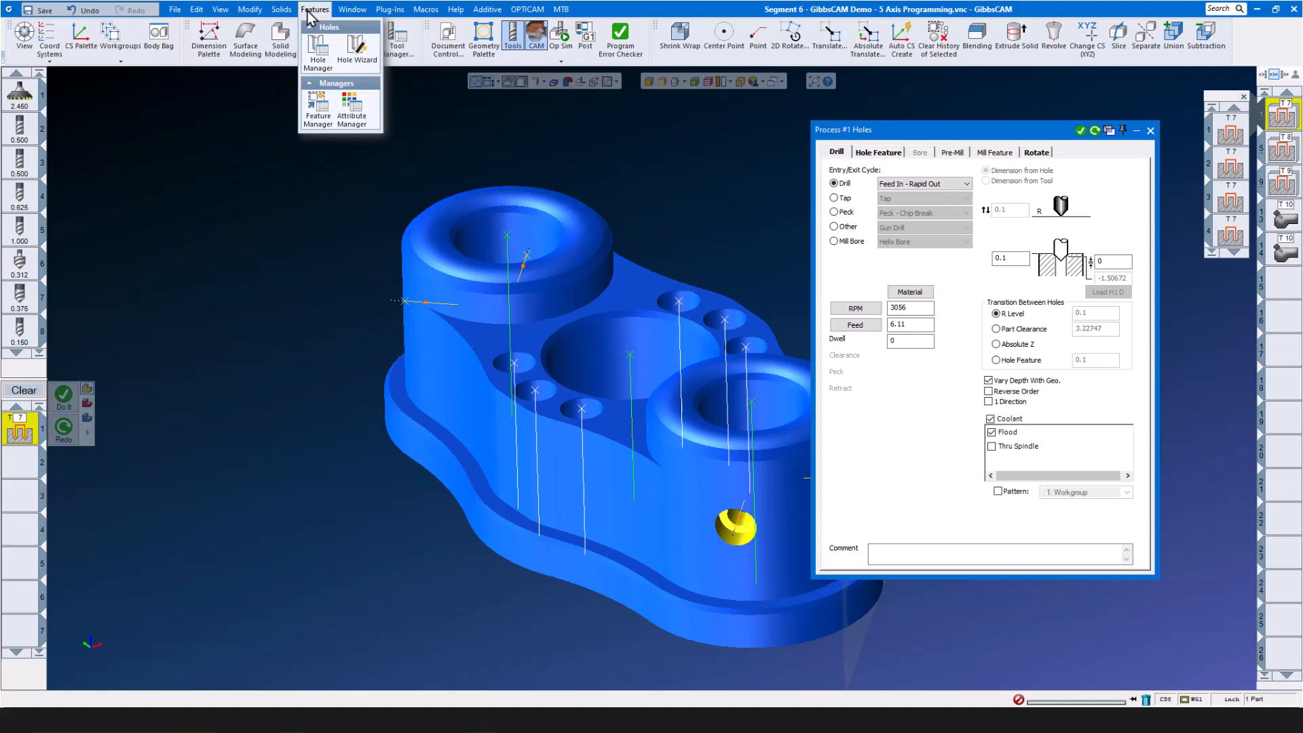
{"action": "left_click", "coordinate": [324, 60]}
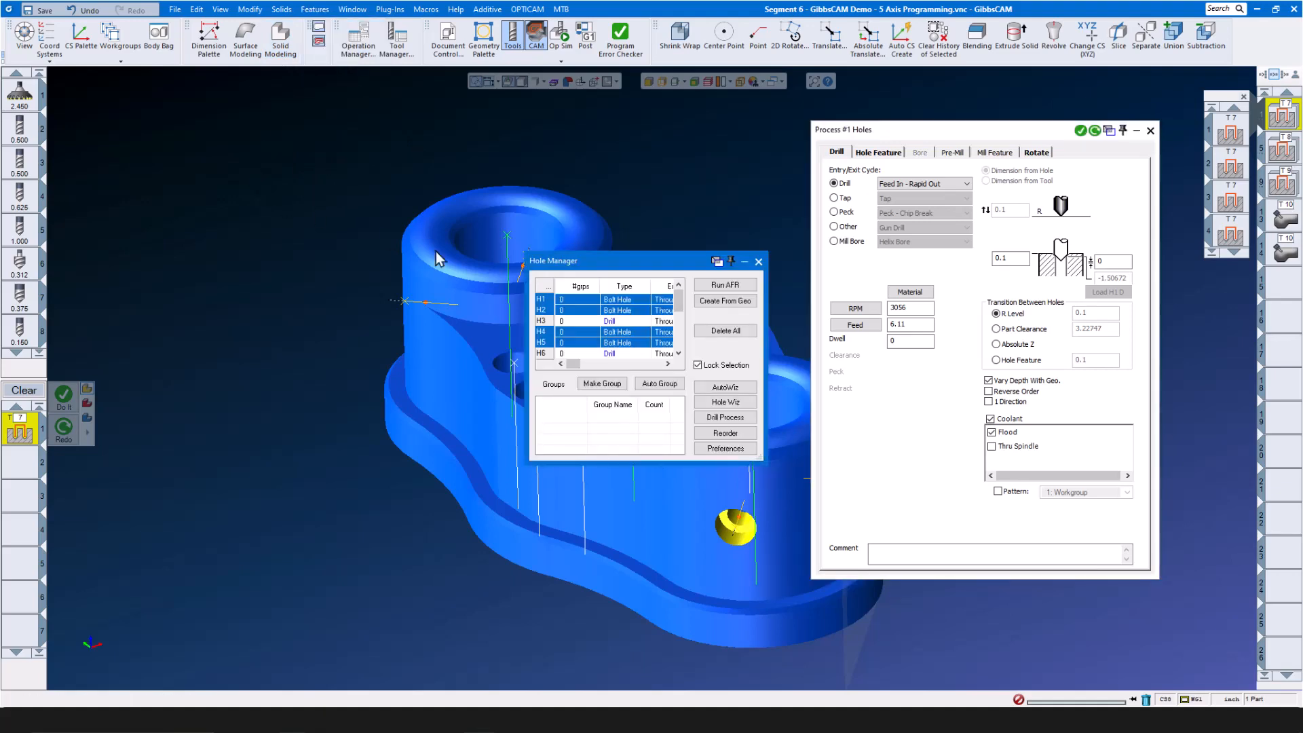
{"action": "left_click", "coordinate": [759, 262]}
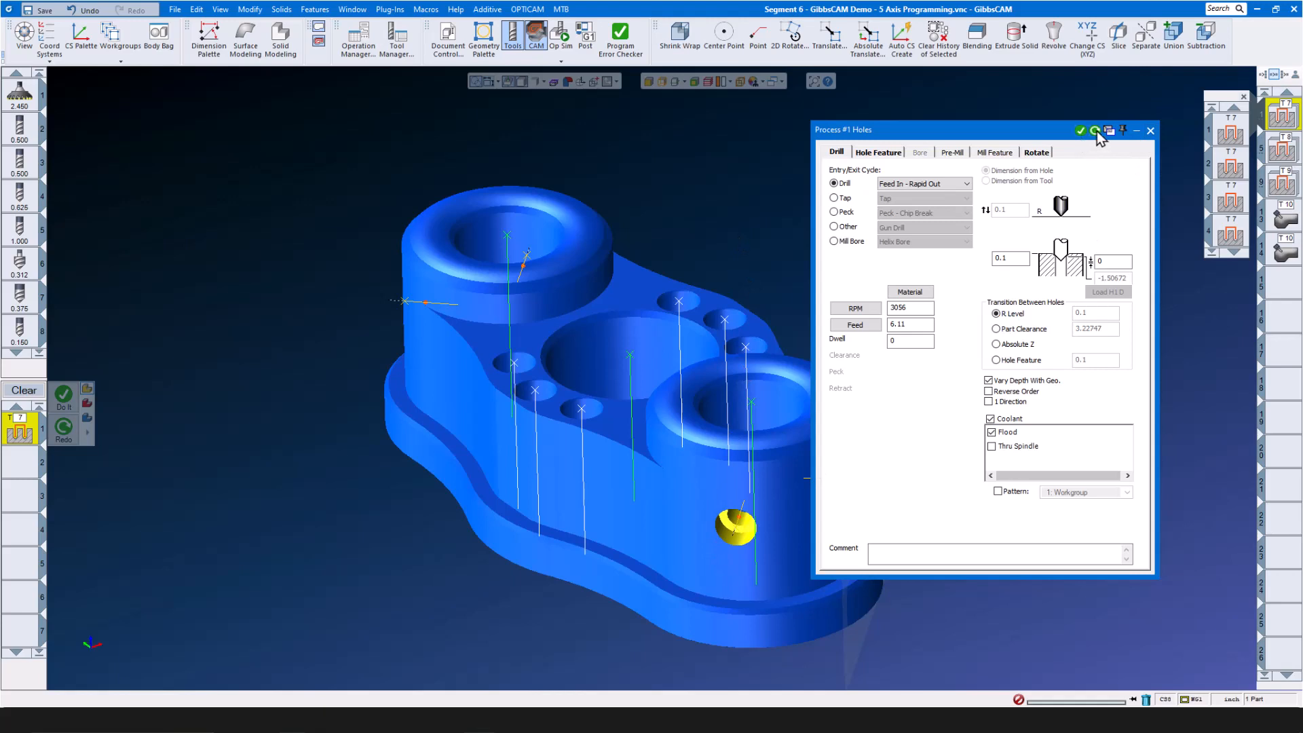
{"action": "left_click", "coordinate": [1150, 131]}
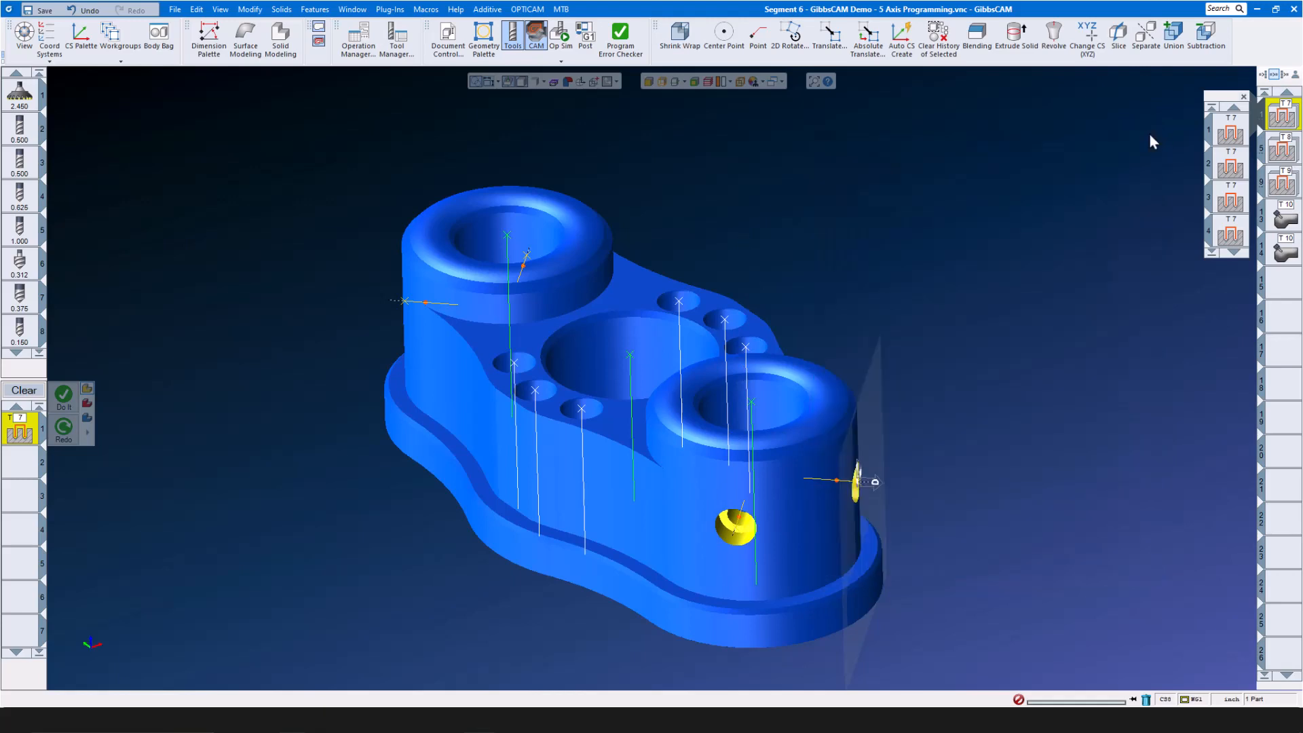
Compare the side-hole toolpaths of the T7, T8 and T9 hole operations, and close the process settings.
{"action": "double_click", "coordinate": [1282, 116]}
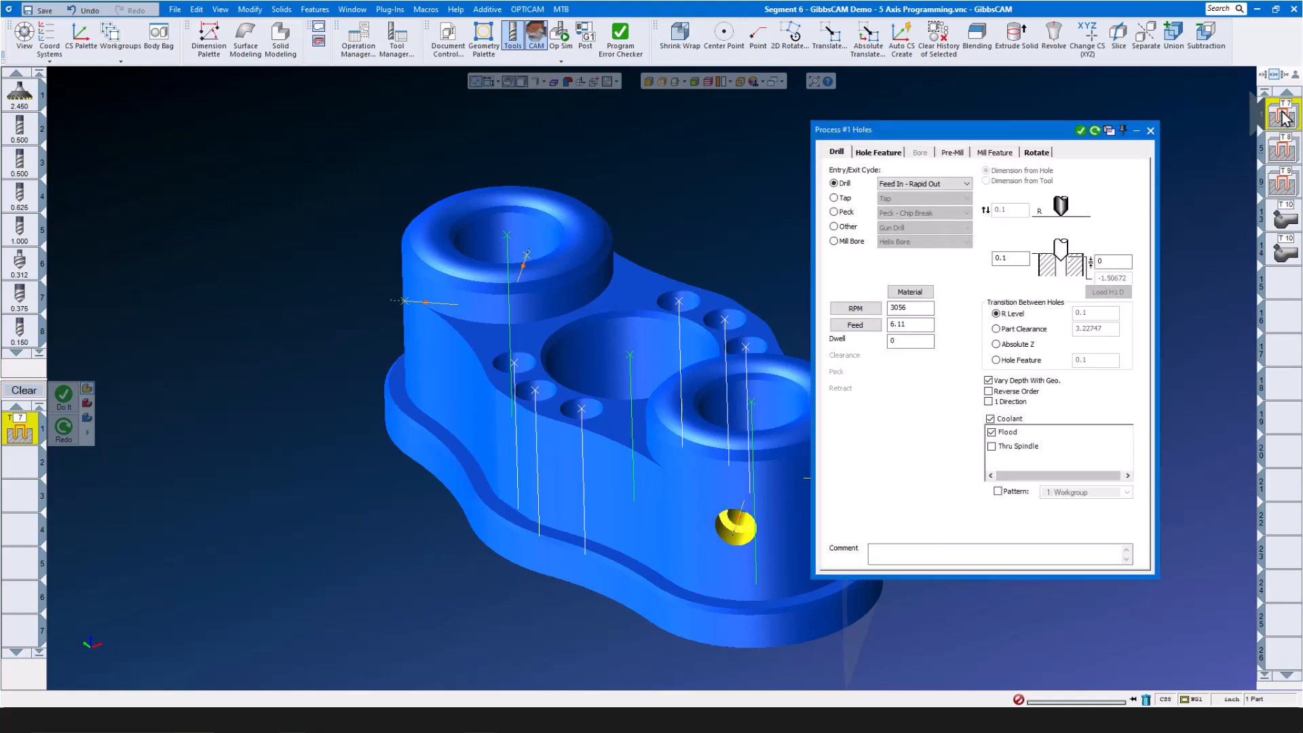
{"action": "double_click", "coordinate": [1287, 153]}
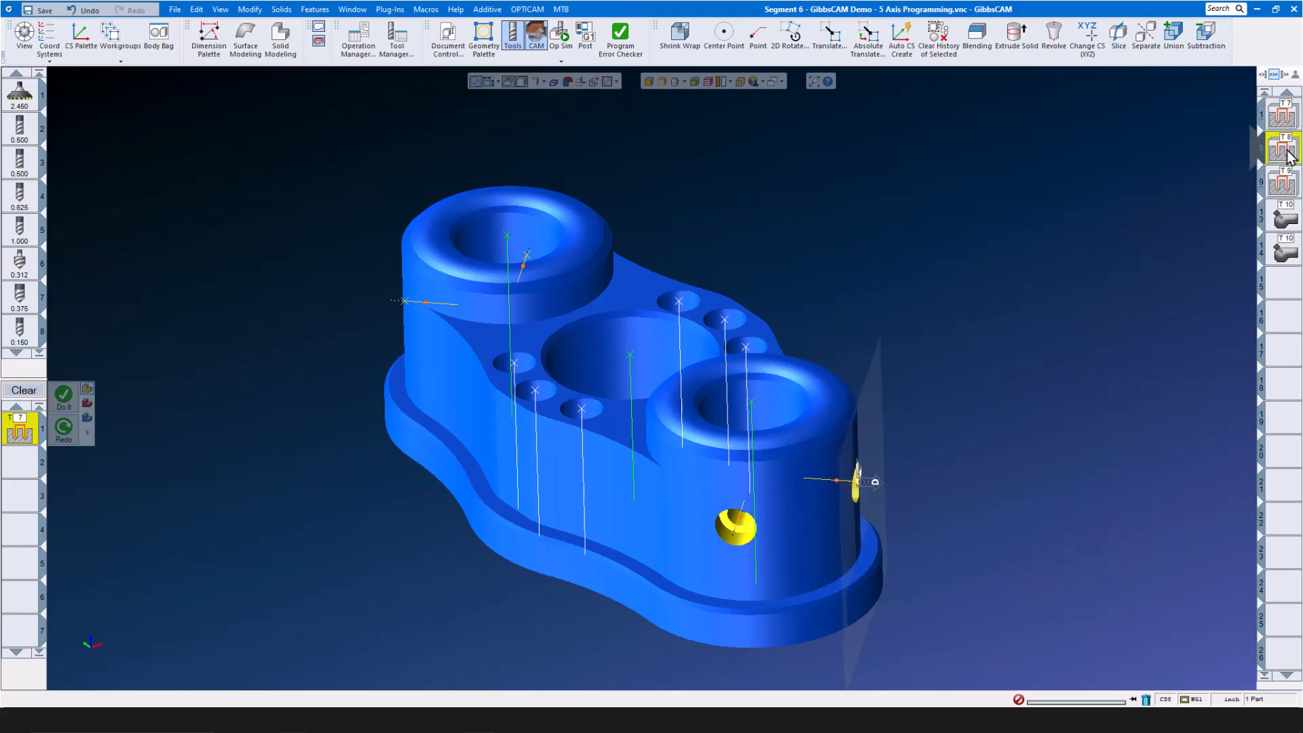
{"action": "double_click", "coordinate": [1284, 184]}
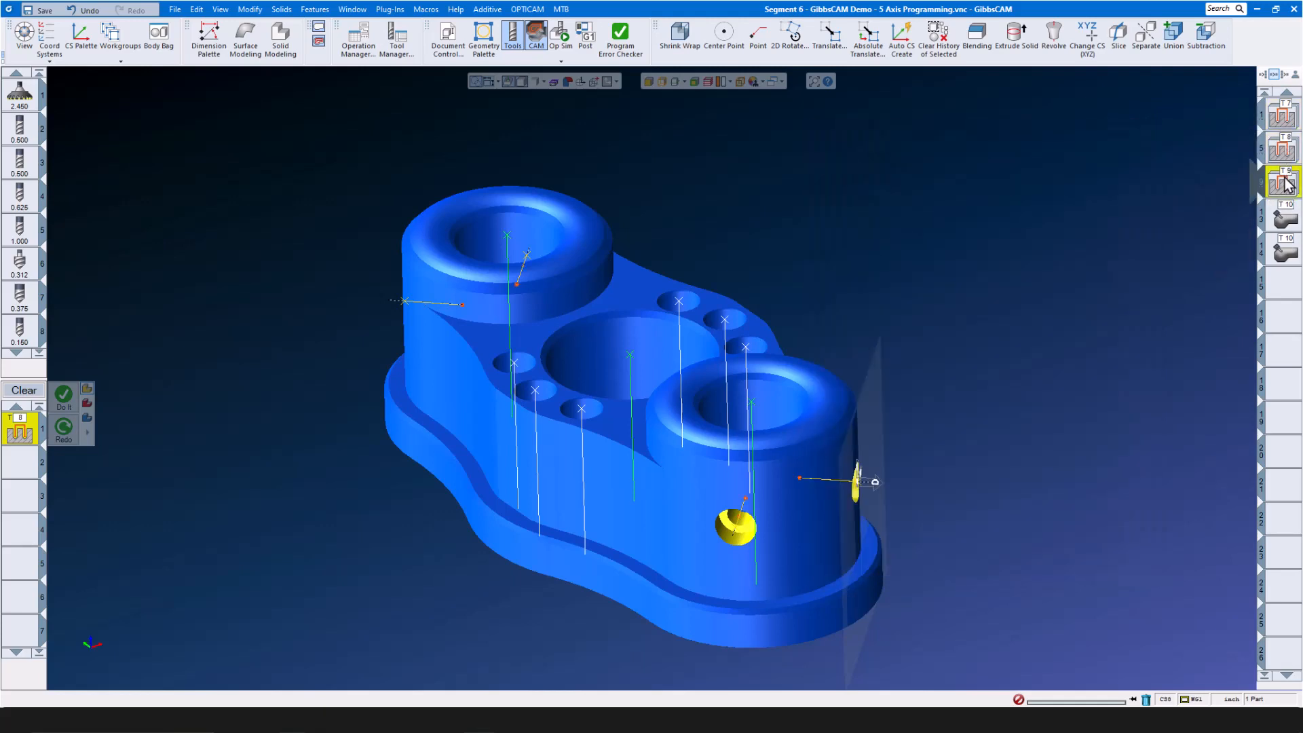
{"action": "left_click", "coordinate": [1150, 131]}
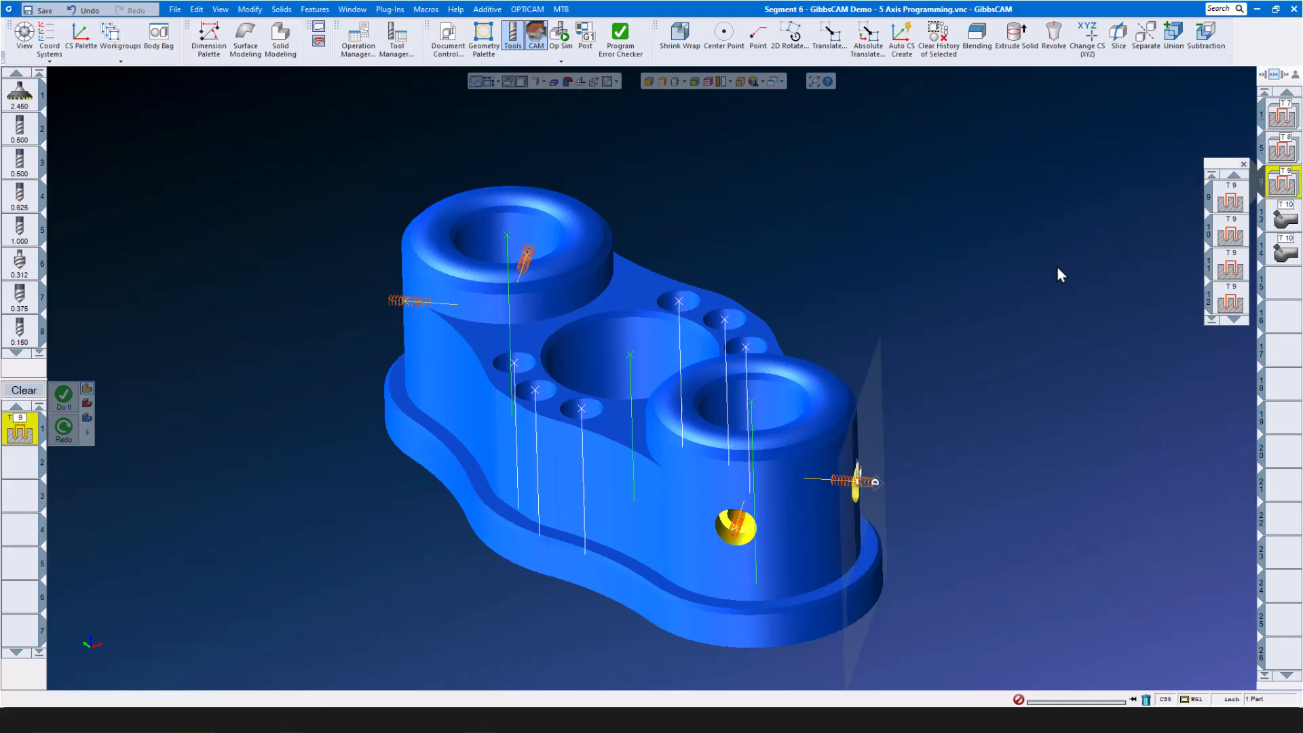
Open the first T10 operation's 5-axis parameters and review the machining types available besides General.
{"action": "left_click", "coordinate": [1284, 219]}
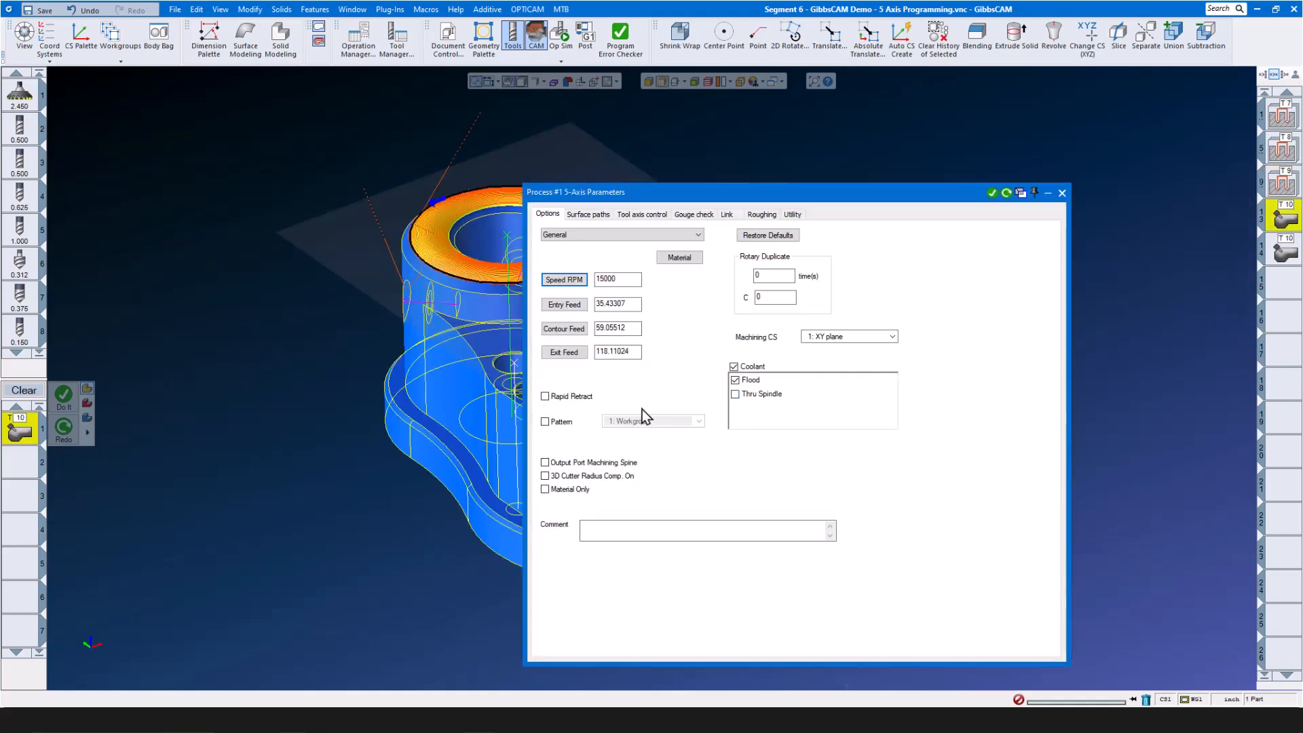
{"action": "left_click_drag", "start_coordinate": [868, 200], "coordinate": [937, 196]}
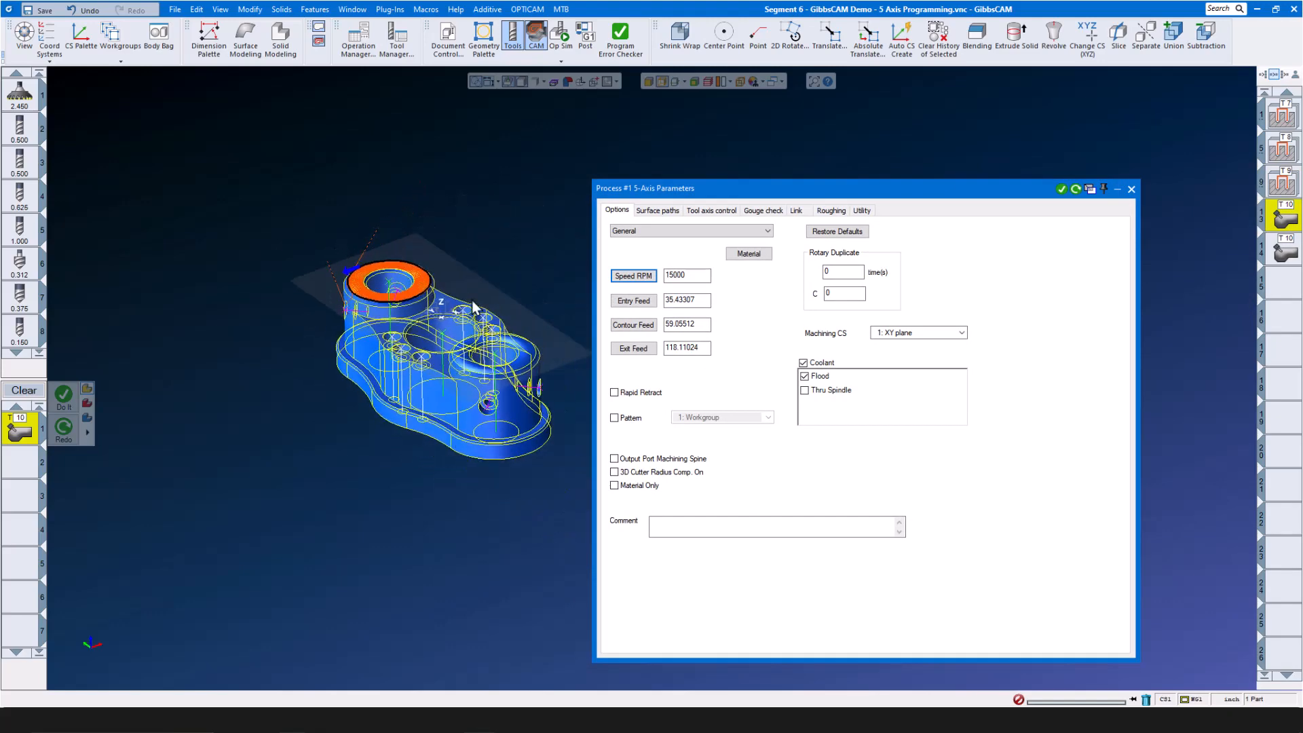
{"action": "scroll", "coordinate": [478, 300], "scroll_direction": "up", "scroll_amount": 5}
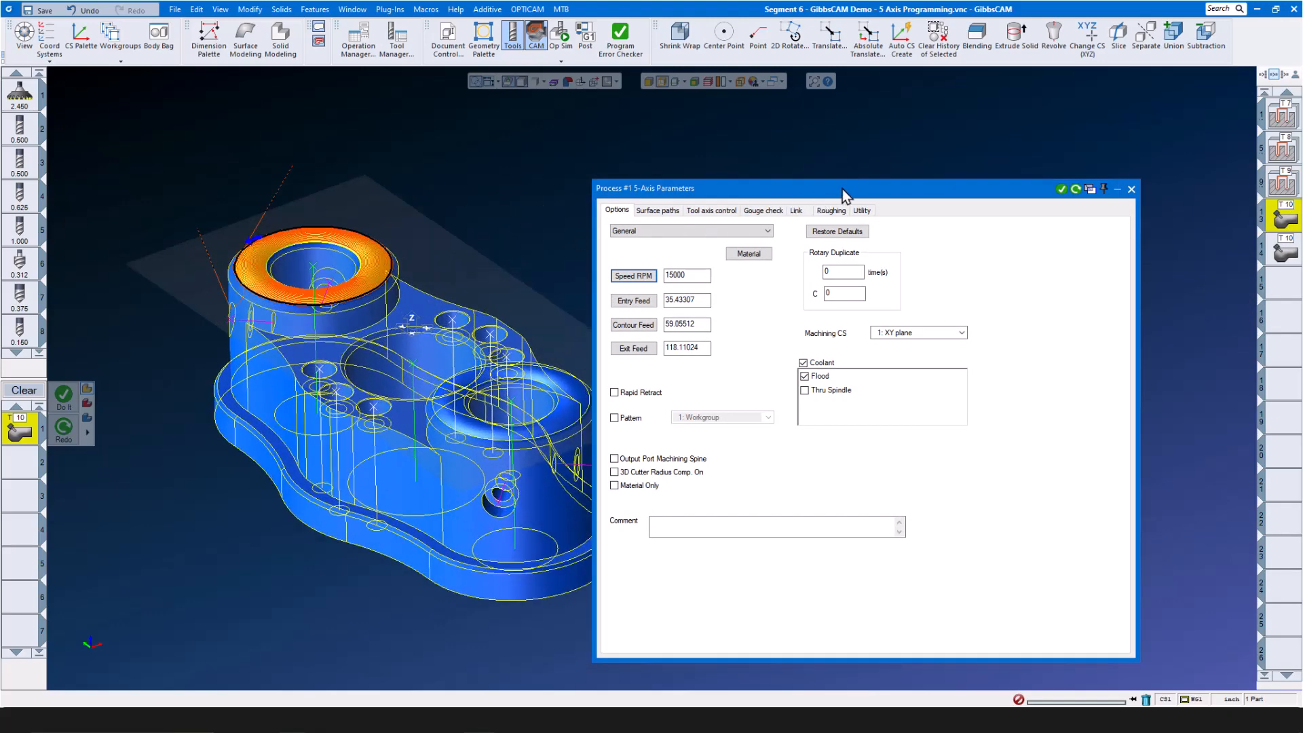
{"action": "left_click_drag", "start_coordinate": [841, 189], "coordinate": [908, 174]}
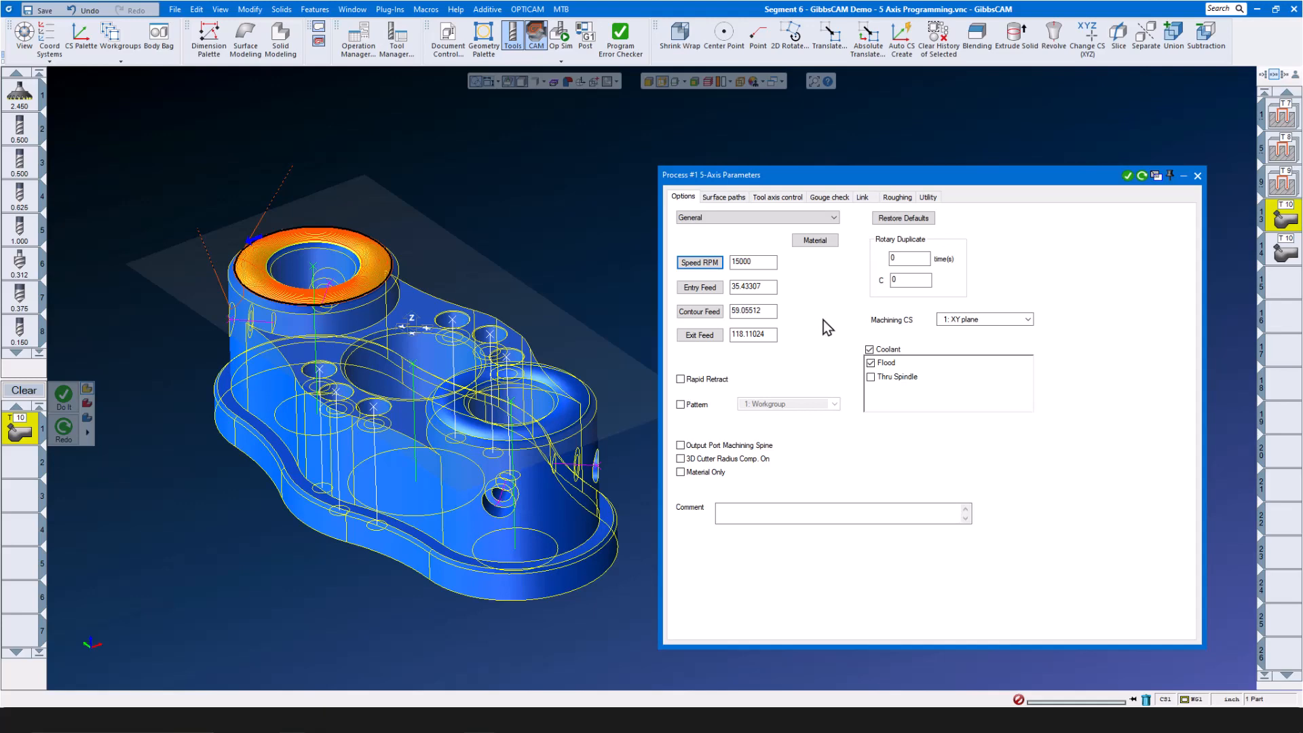
{"action": "left_click", "coordinate": [835, 217]}
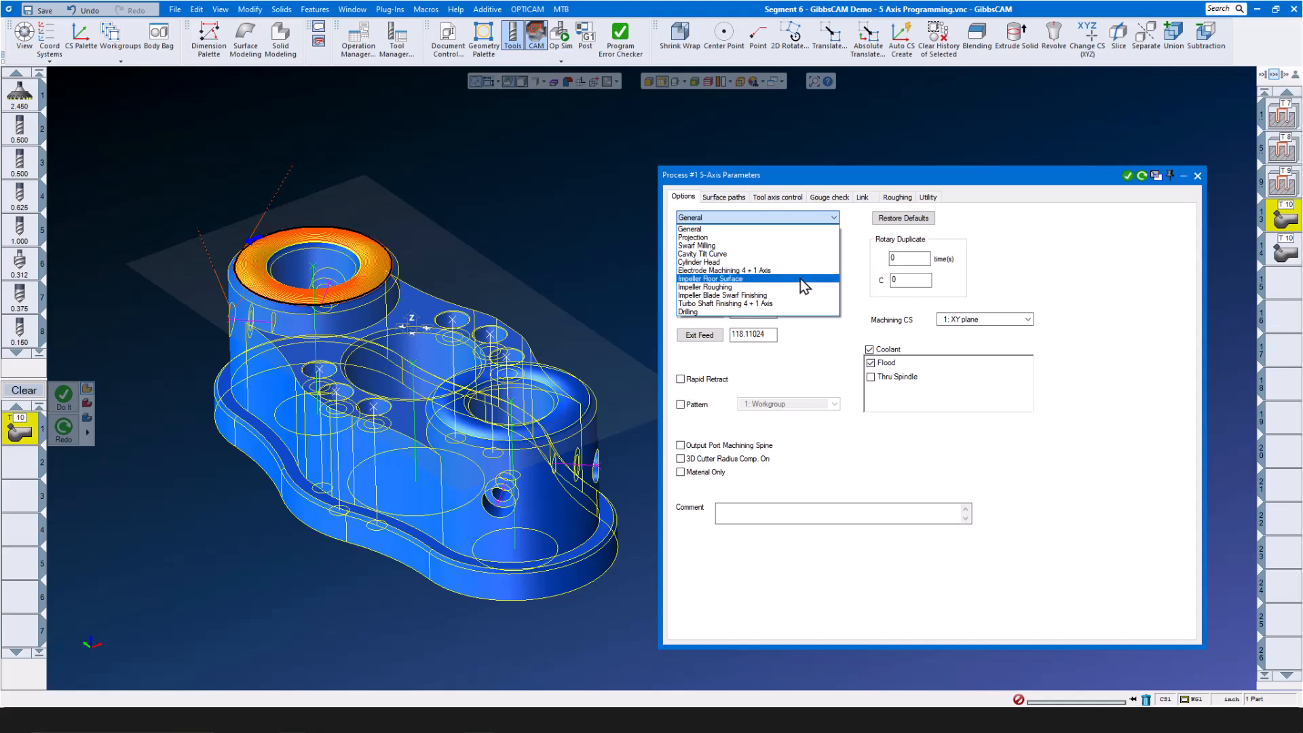
{"action": "left_click", "coordinate": [991, 234]}
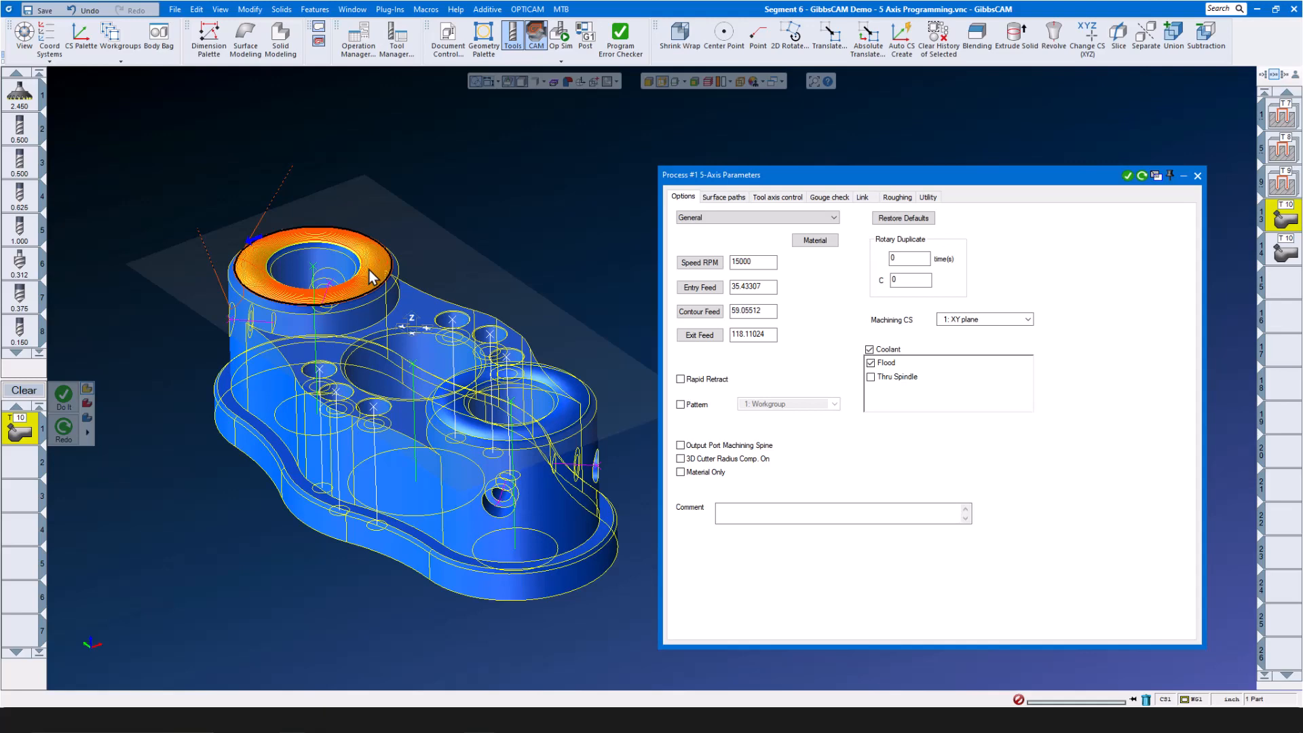
Review the operation's surface path settings, including the edge curve, drive surface and drive surface clearance for the Parallel to curve(s) pattern.
{"action": "left_click", "coordinate": [724, 197]}
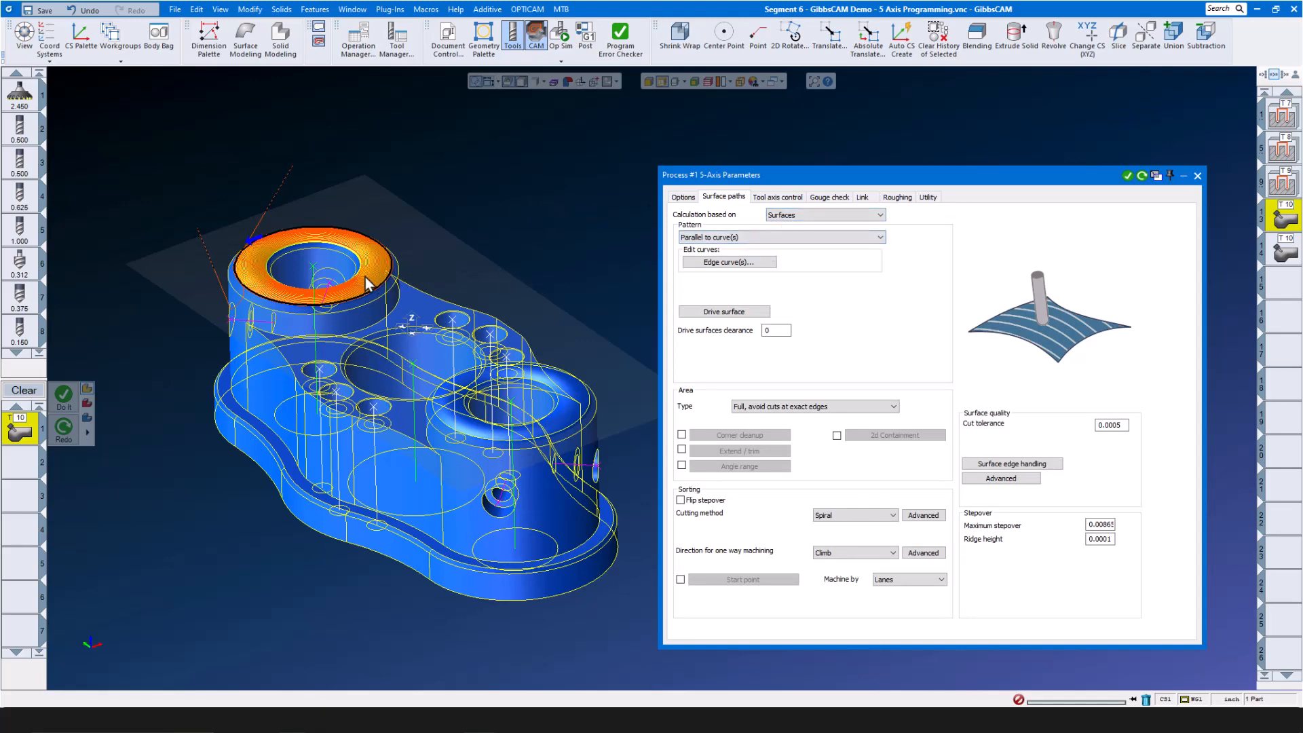
{"action": "scroll", "coordinate": [340, 260], "scroll_direction": "up", "scroll_amount": 2}
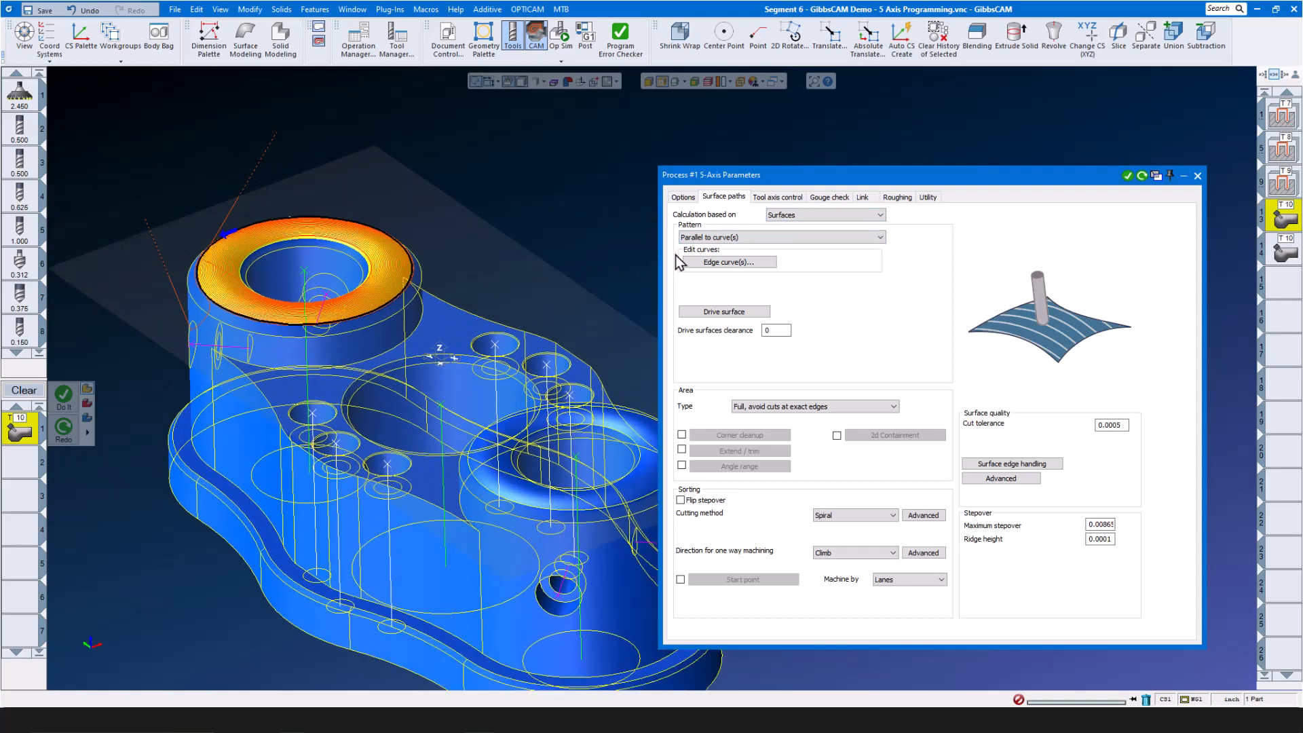
{"action": "left_click", "coordinate": [728, 262]}
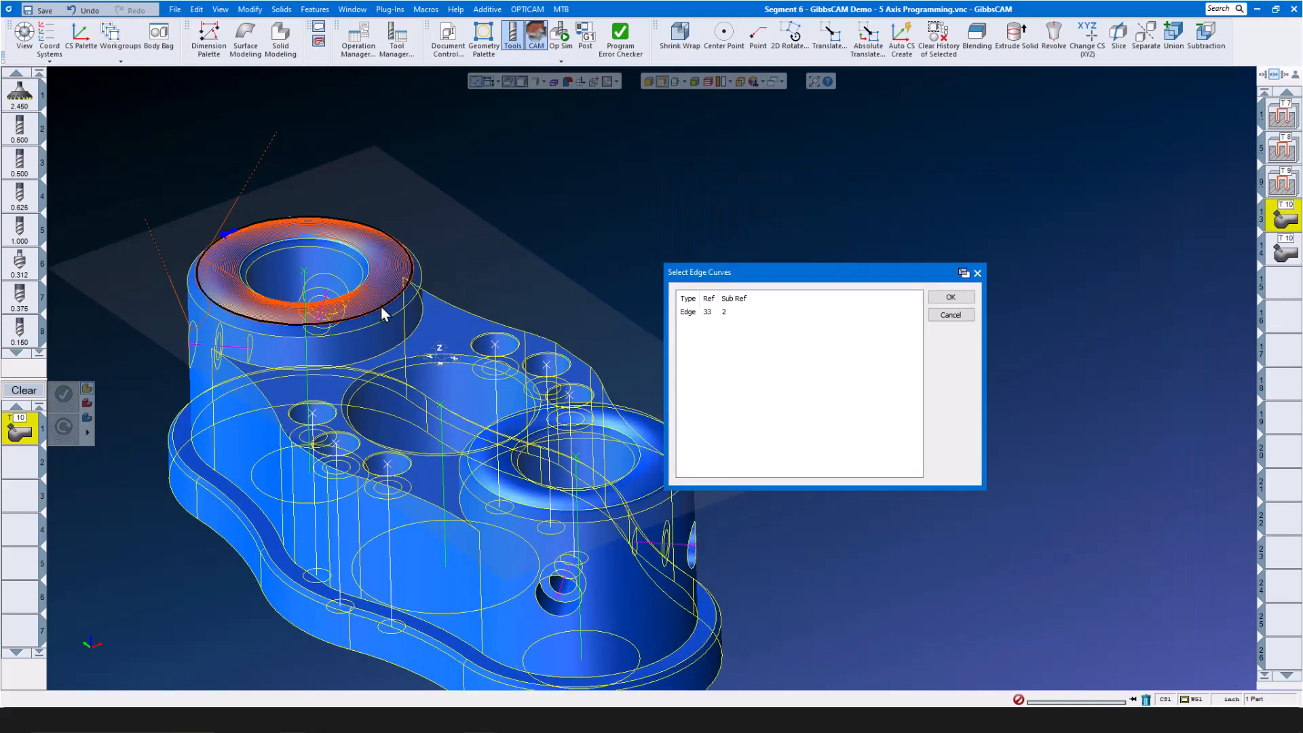
{"action": "left_click", "coordinate": [948, 297]}
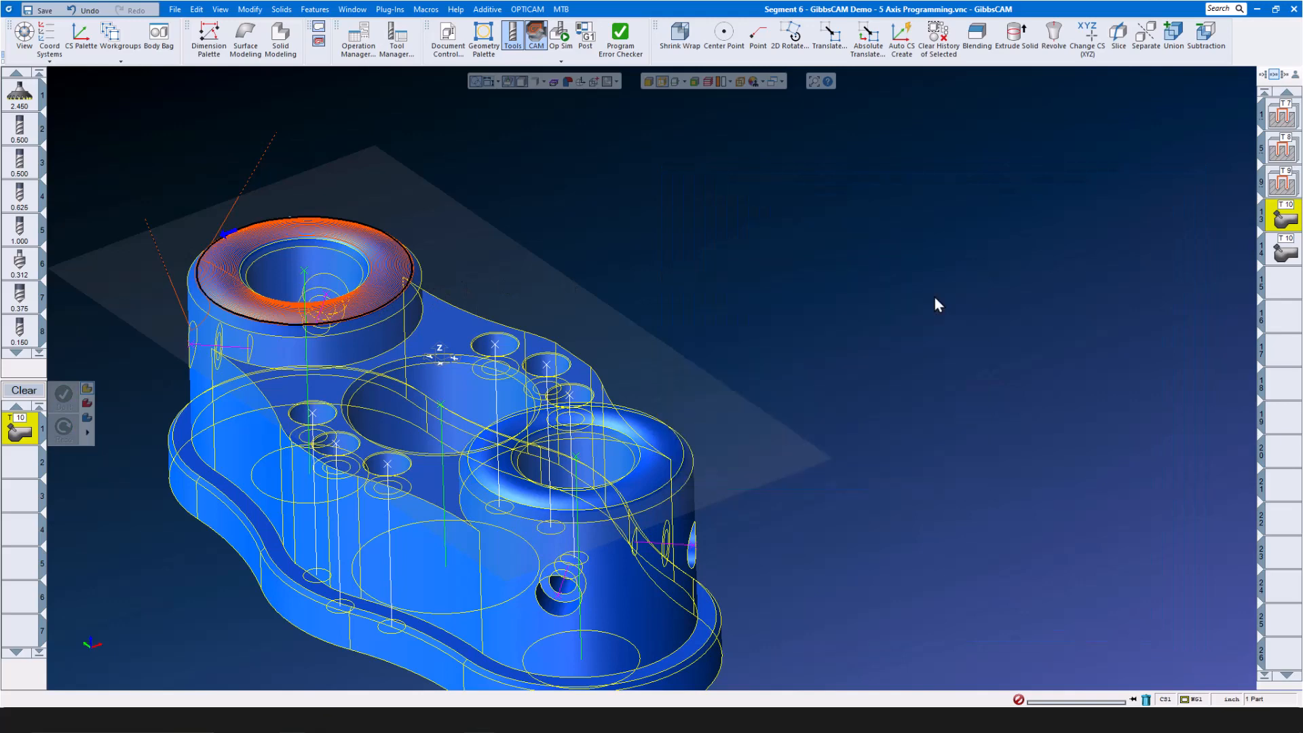
{"action": "left_click", "coordinate": [758, 312]}
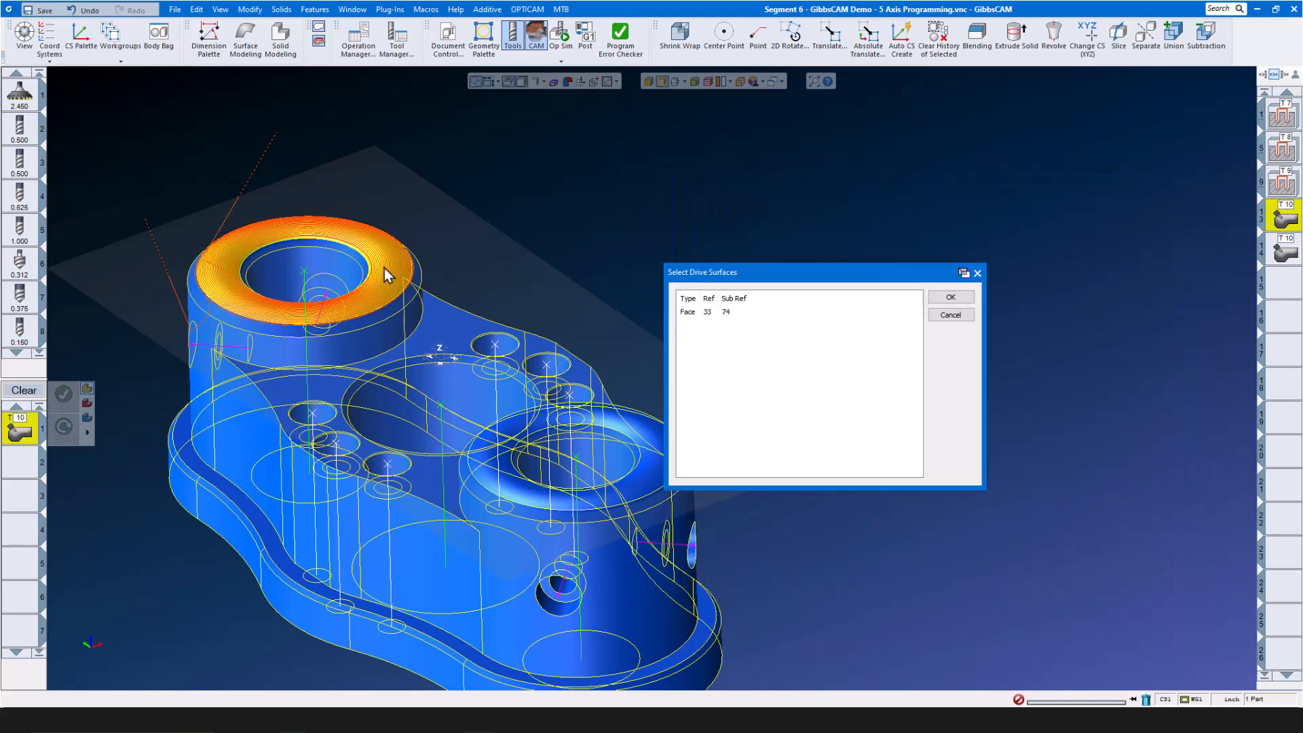
{"action": "left_click", "coordinate": [950, 298]}
{"action": "double_click", "coordinate": [774, 331]}
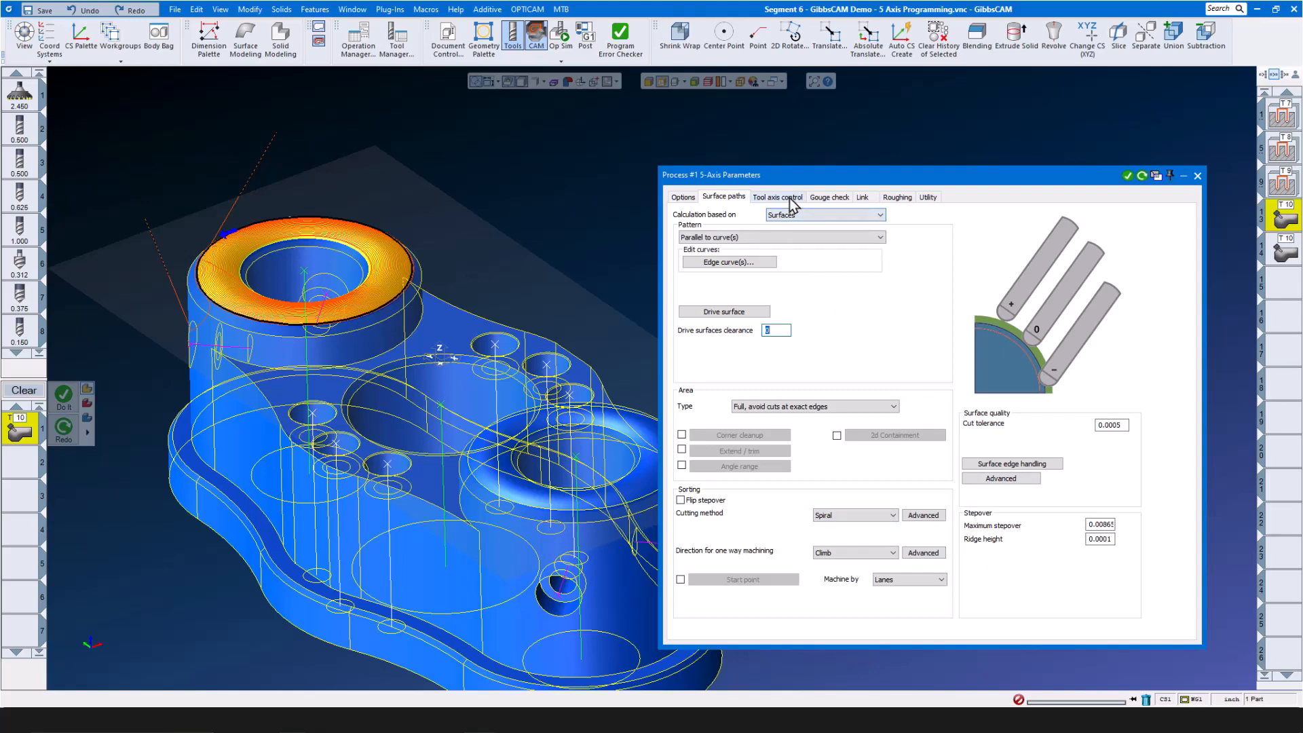
Check the tool axis control and link settings of the first T10 operation, recalculate its toolpath, and close the parameters.
{"action": "left_click", "coordinate": [777, 196]}
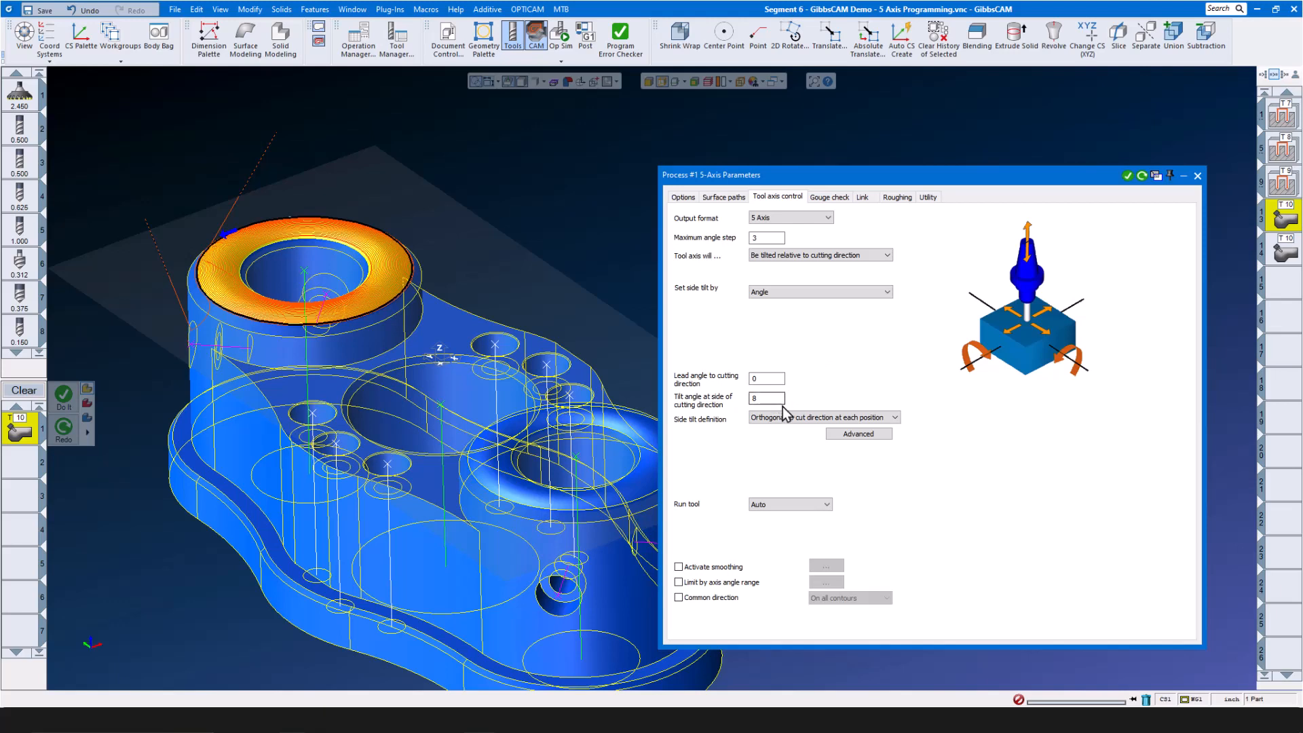
{"action": "left_click", "coordinate": [863, 198]}
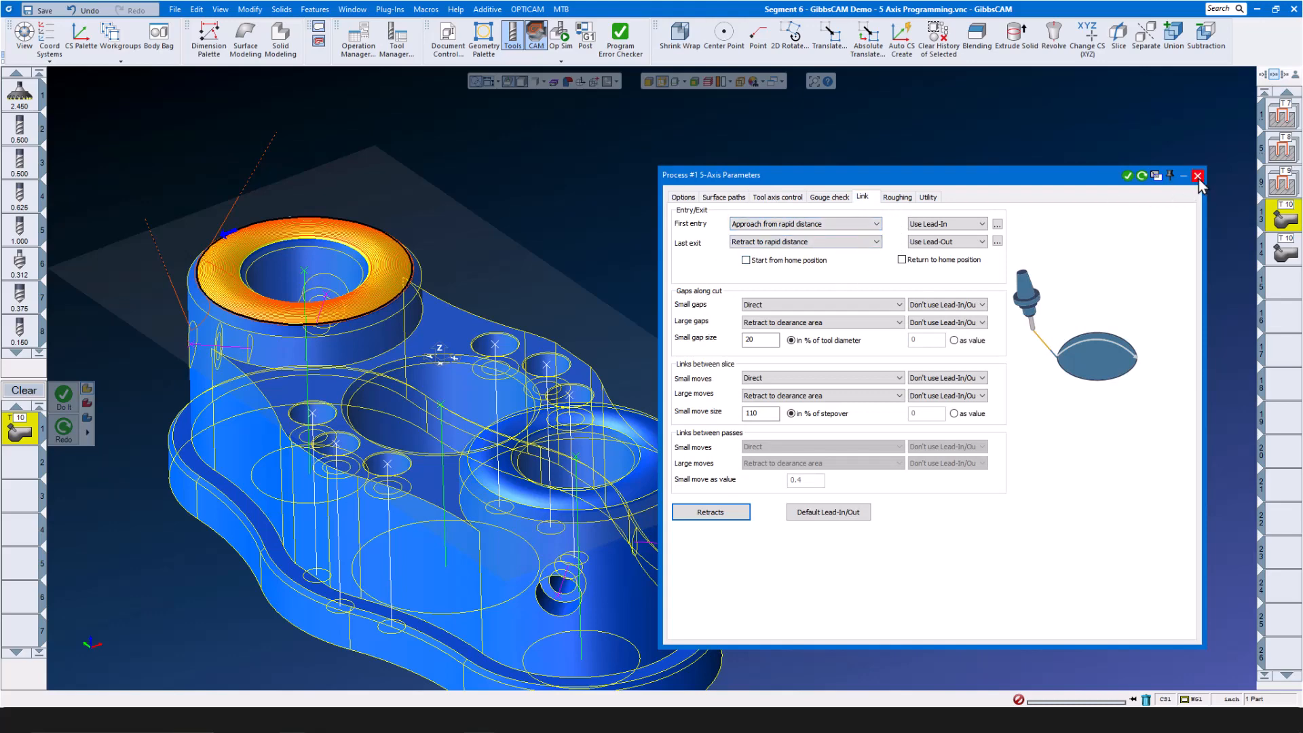
{"action": "left_click", "coordinate": [1143, 176]}
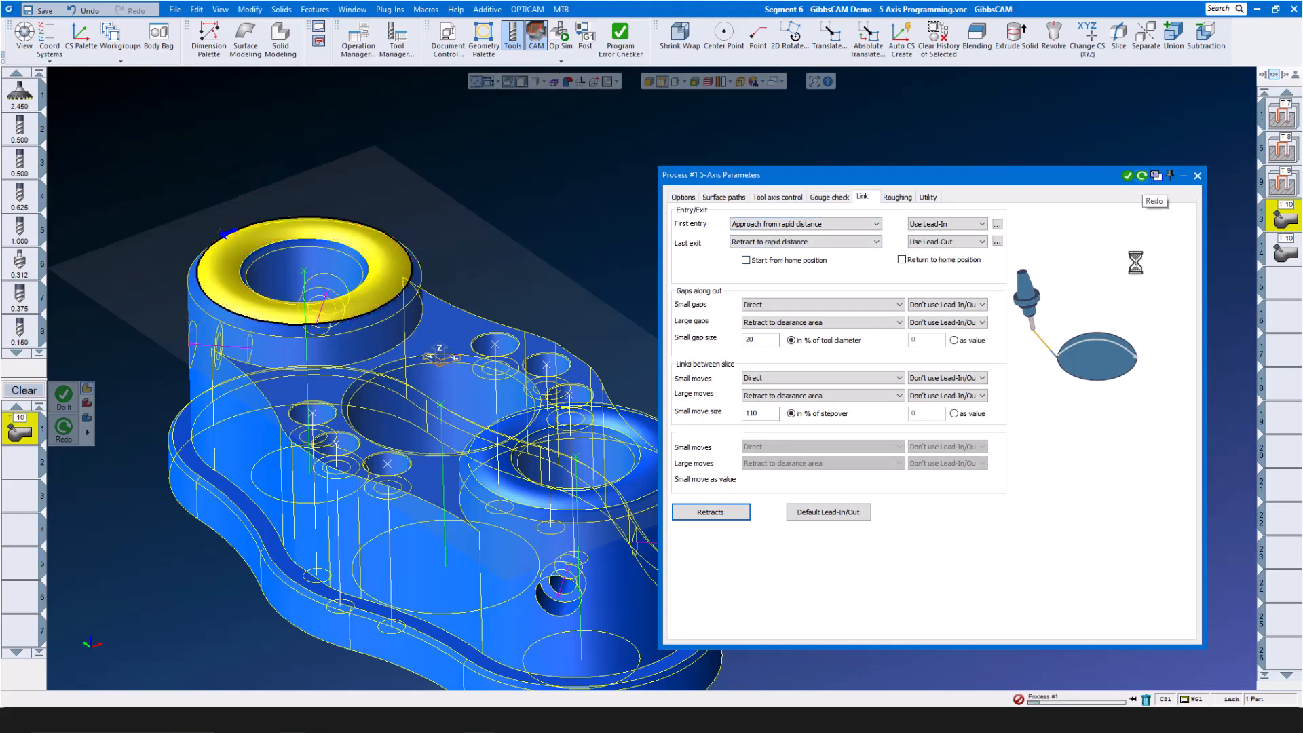
{"action": "left_click", "coordinate": [1197, 176]}
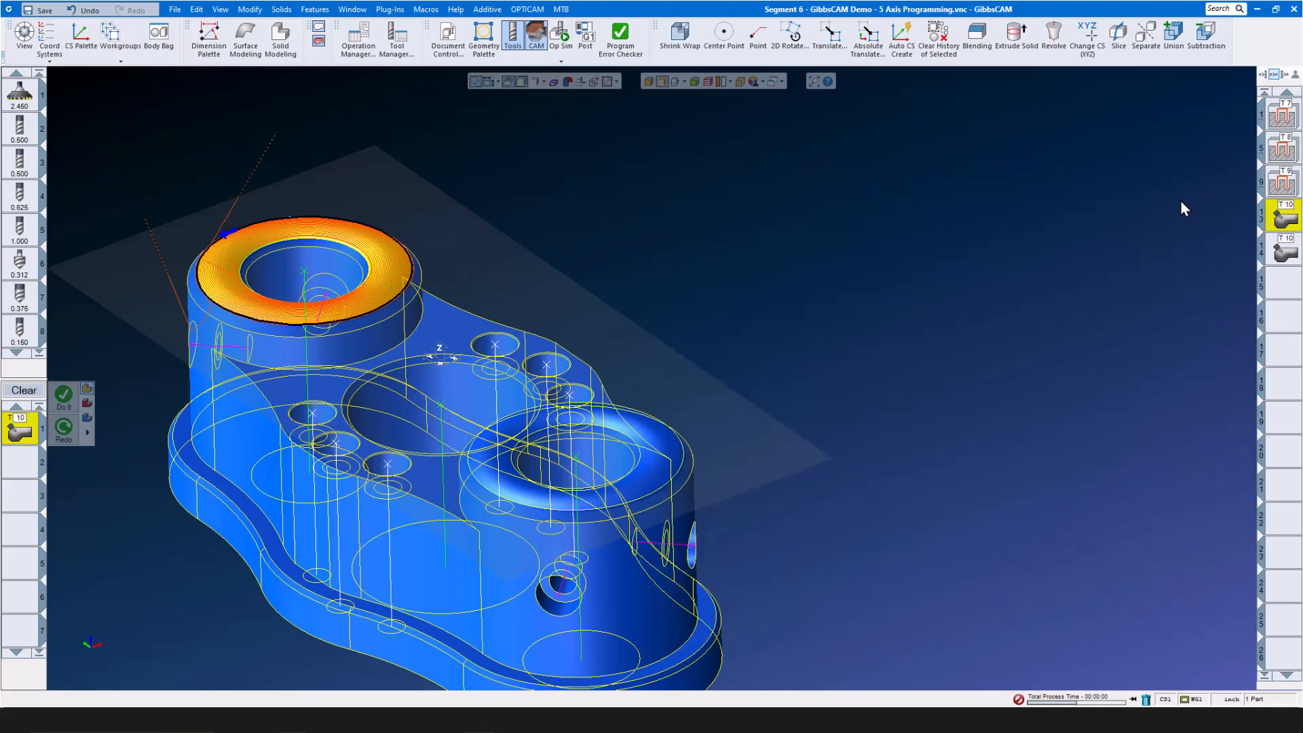
Review the second T10 operation's options, surface paths and 4 Axis tool axis control on the other boss, and close its parameters.
{"action": "left_click", "coordinate": [1280, 252]}
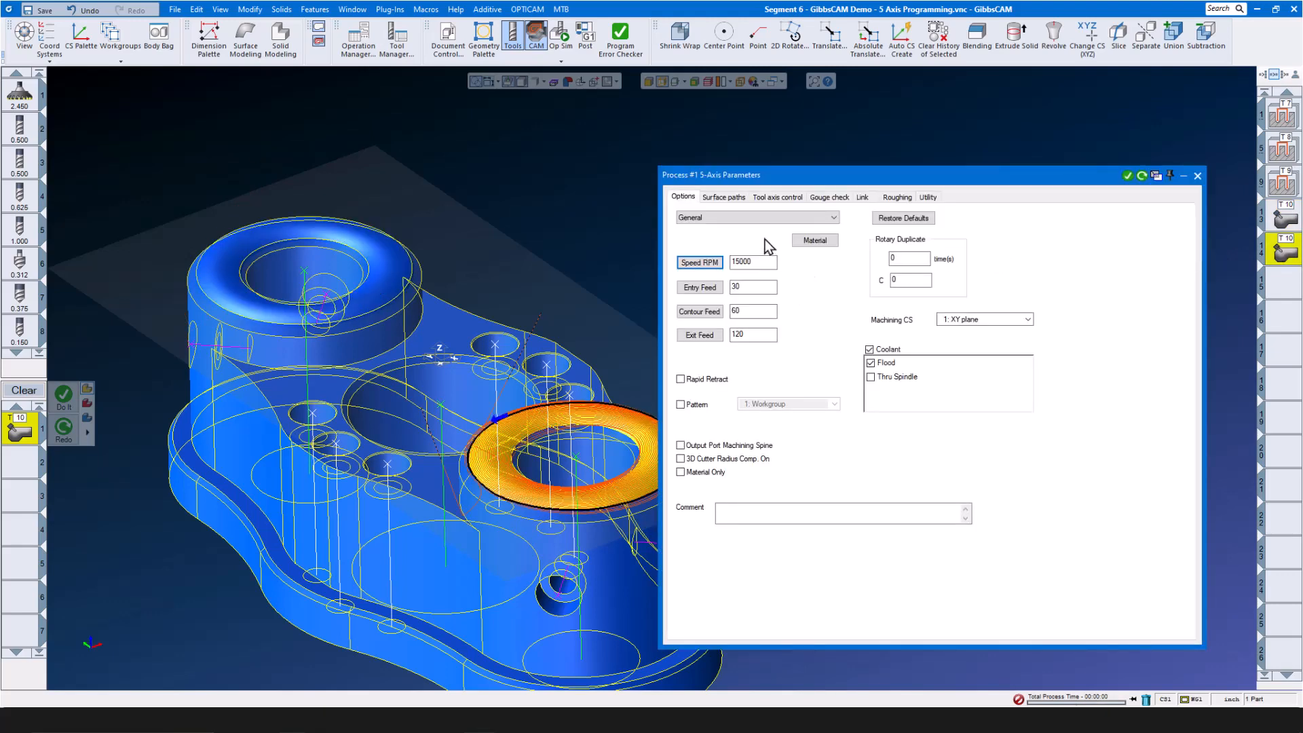
{"action": "left_click", "coordinate": [732, 197]}
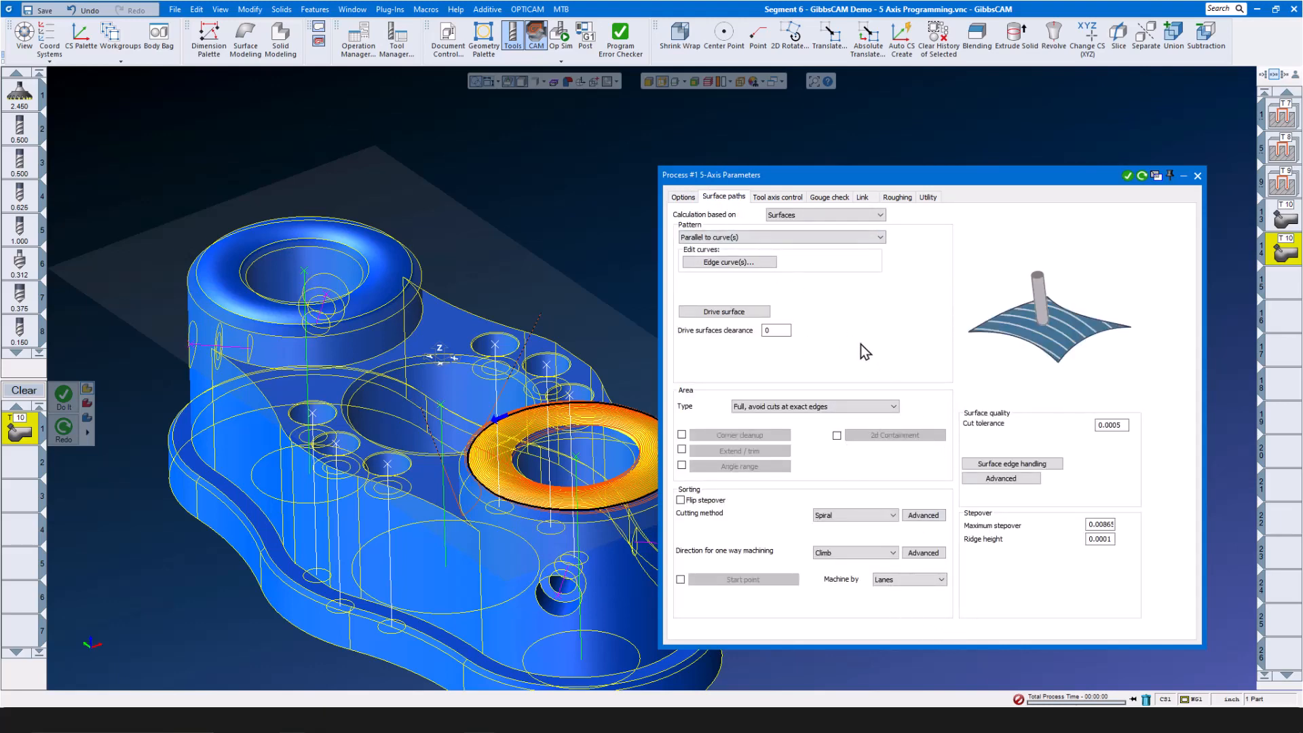
{"action": "left_click", "coordinate": [789, 200]}
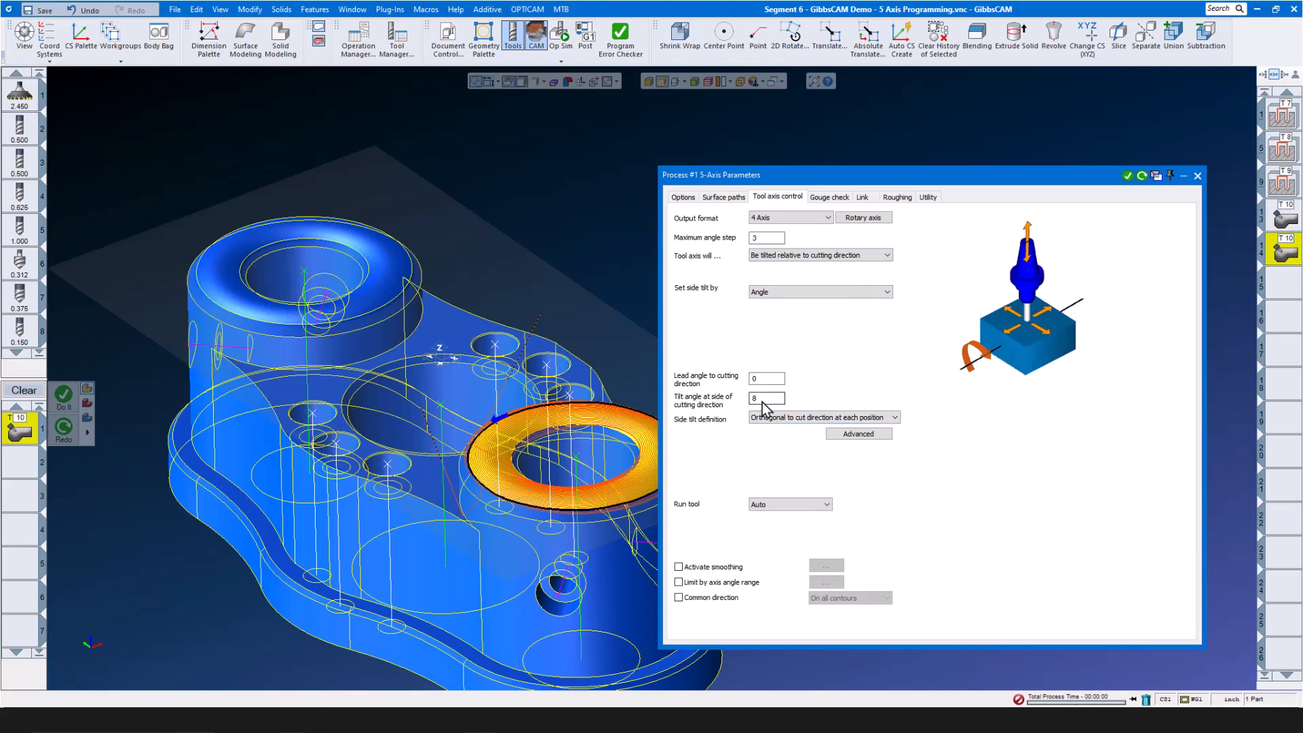
{"action": "left_click", "coordinate": [1197, 176]}
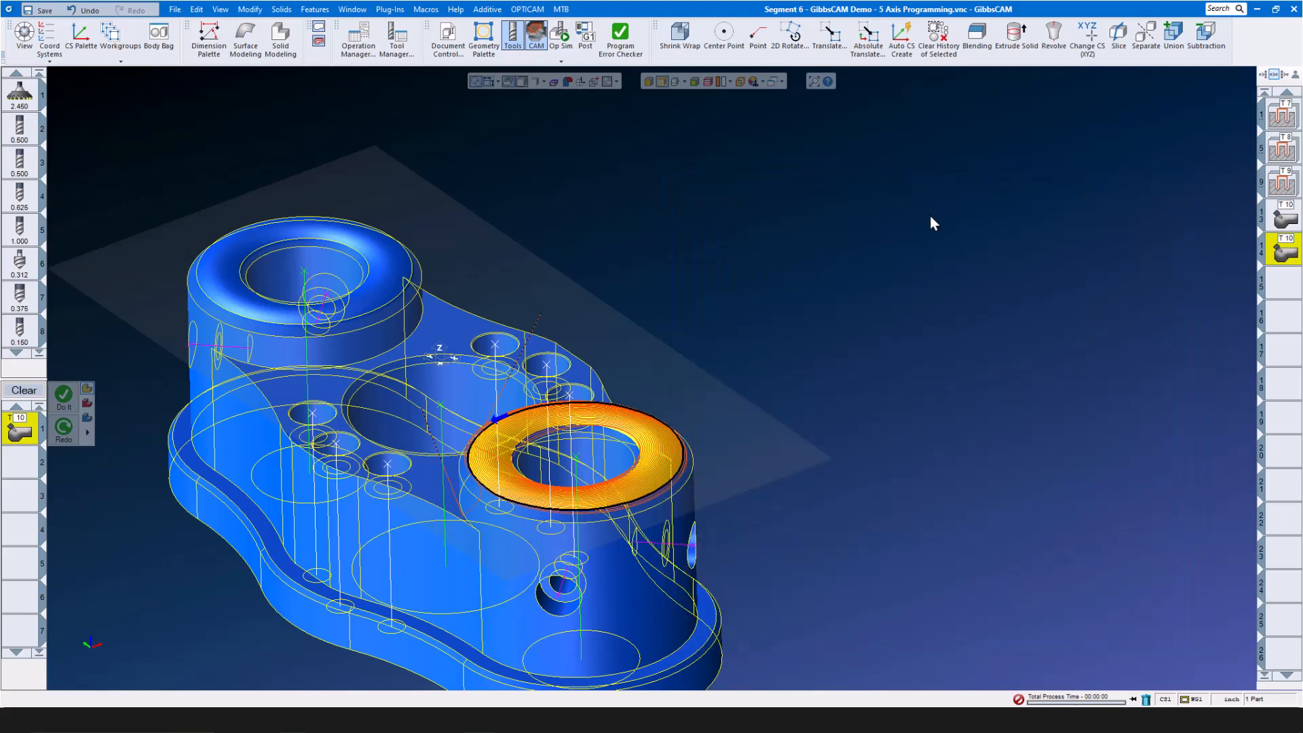
Run the Op Sim simulation of the part's operations with the whole fixture in view, and close the simulation.
{"action": "left_click", "coordinate": [561, 36]}
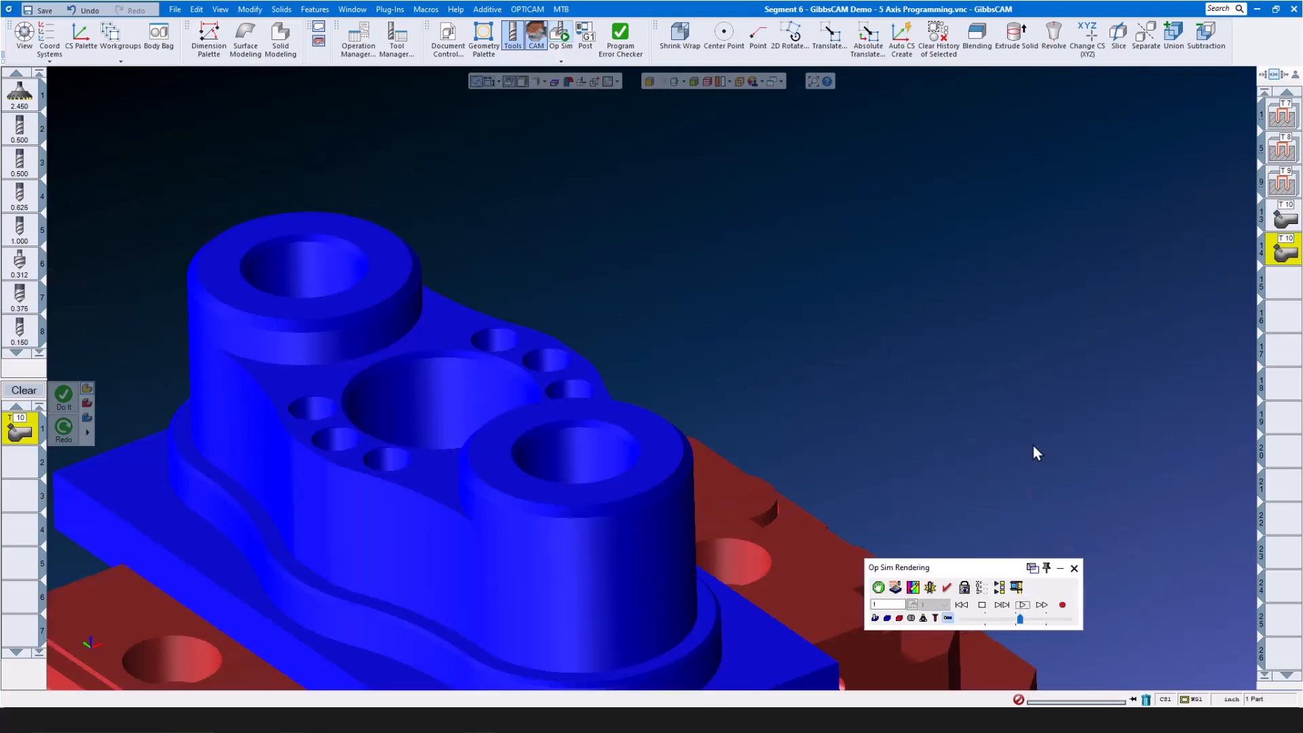
{"action": "scroll", "coordinate": [967, 433], "scroll_direction": "down", "scroll_amount": 5}
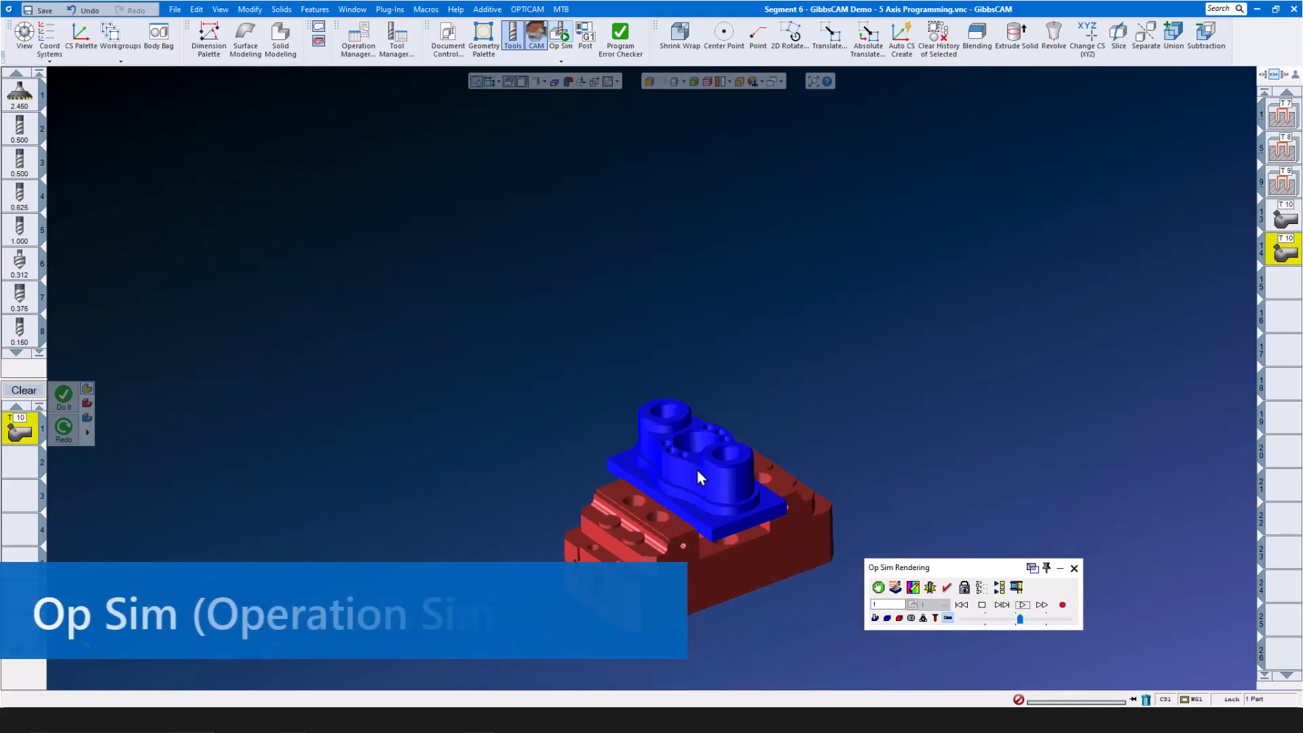
{"action": "scroll", "coordinate": [767, 563], "scroll_direction": "up", "scroll_amount": 2}
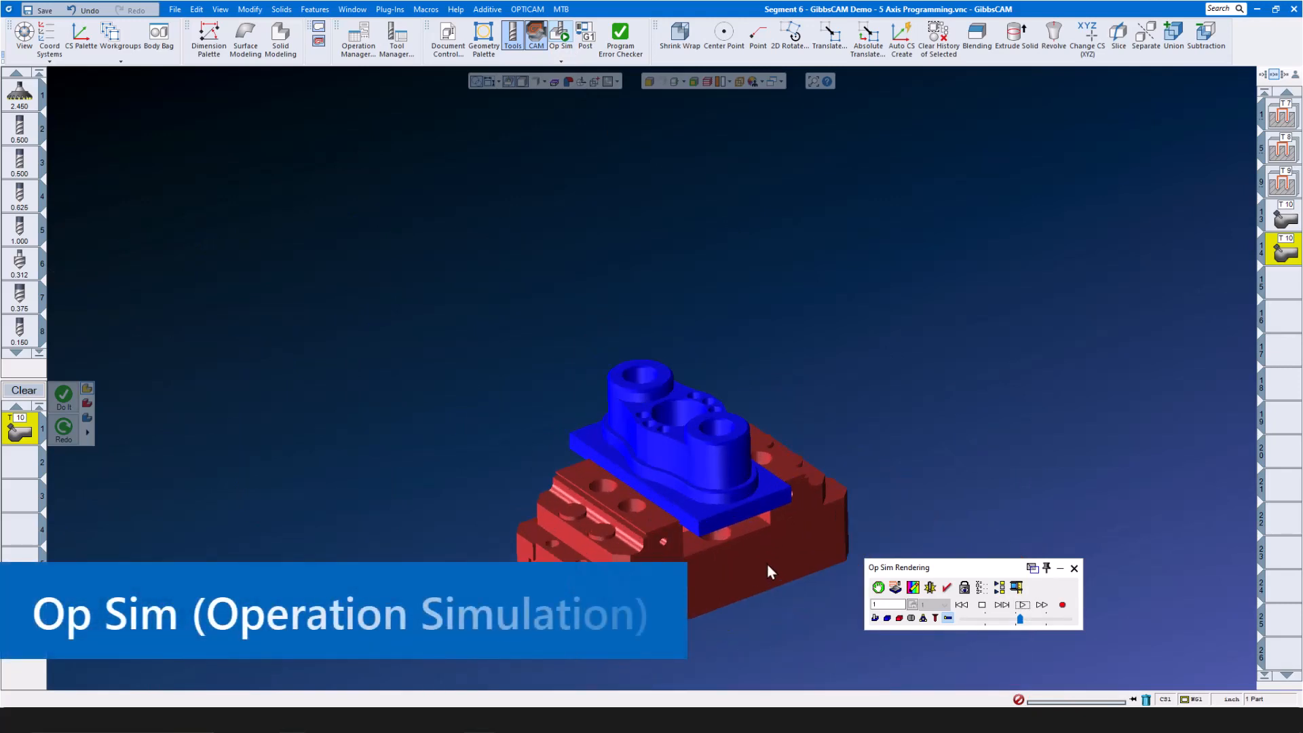
{"action": "left_click", "coordinate": [1023, 603]}
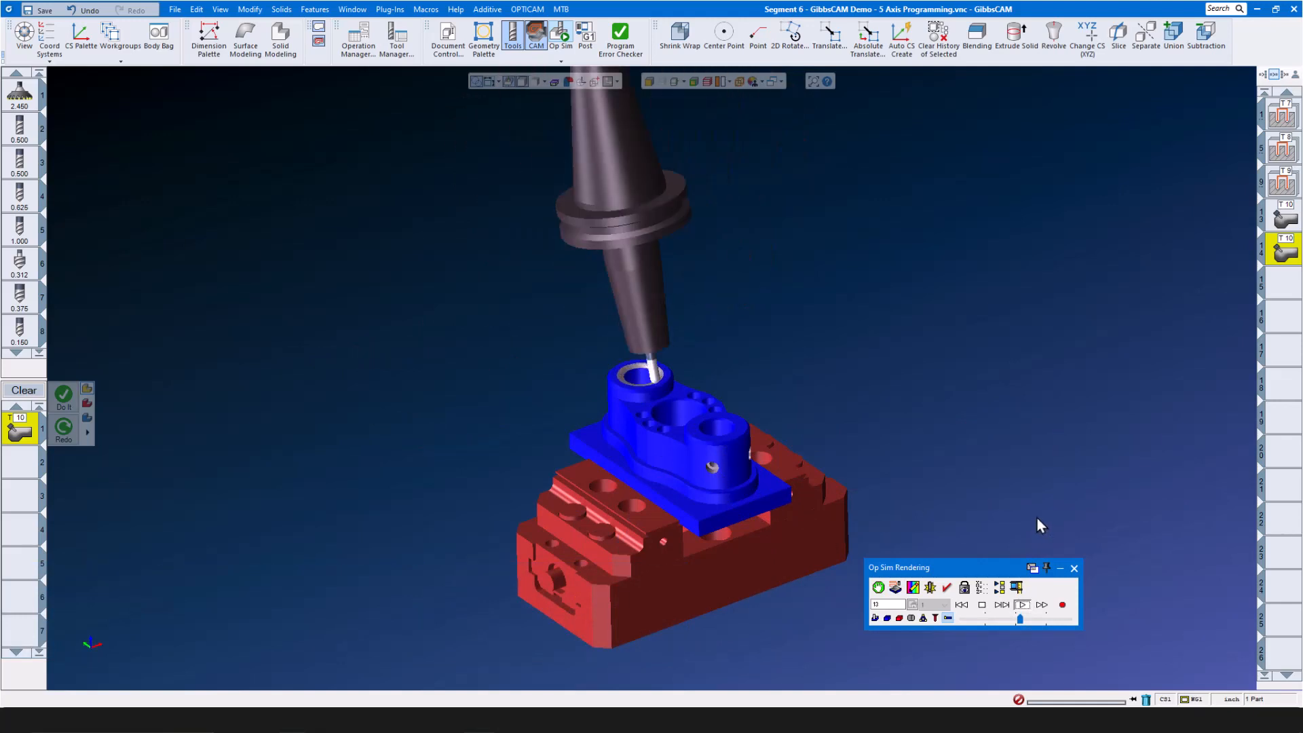
{"action": "left_click", "coordinate": [1073, 568]}
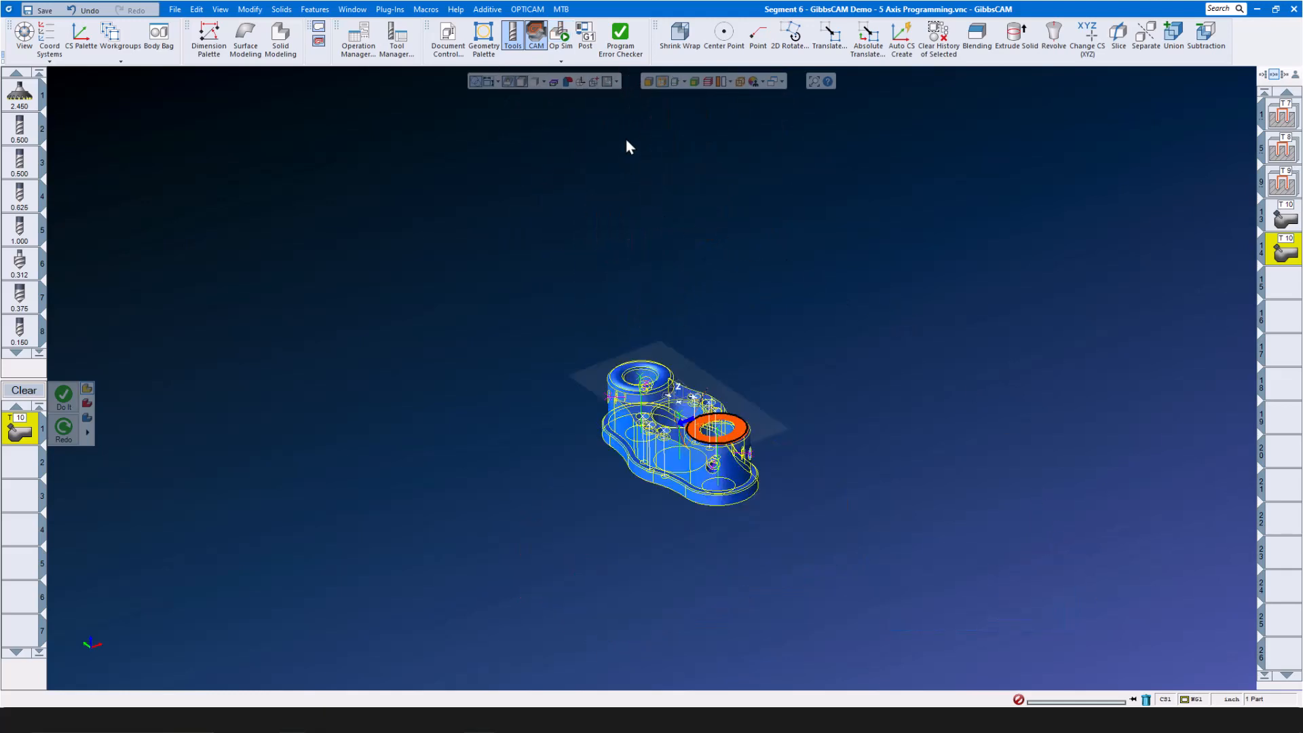
Start Machine Sim, inspect the full UMC 500 machine model, and play the simulation around the rotary table and part.
{"action": "left_click", "coordinate": [562, 63]}
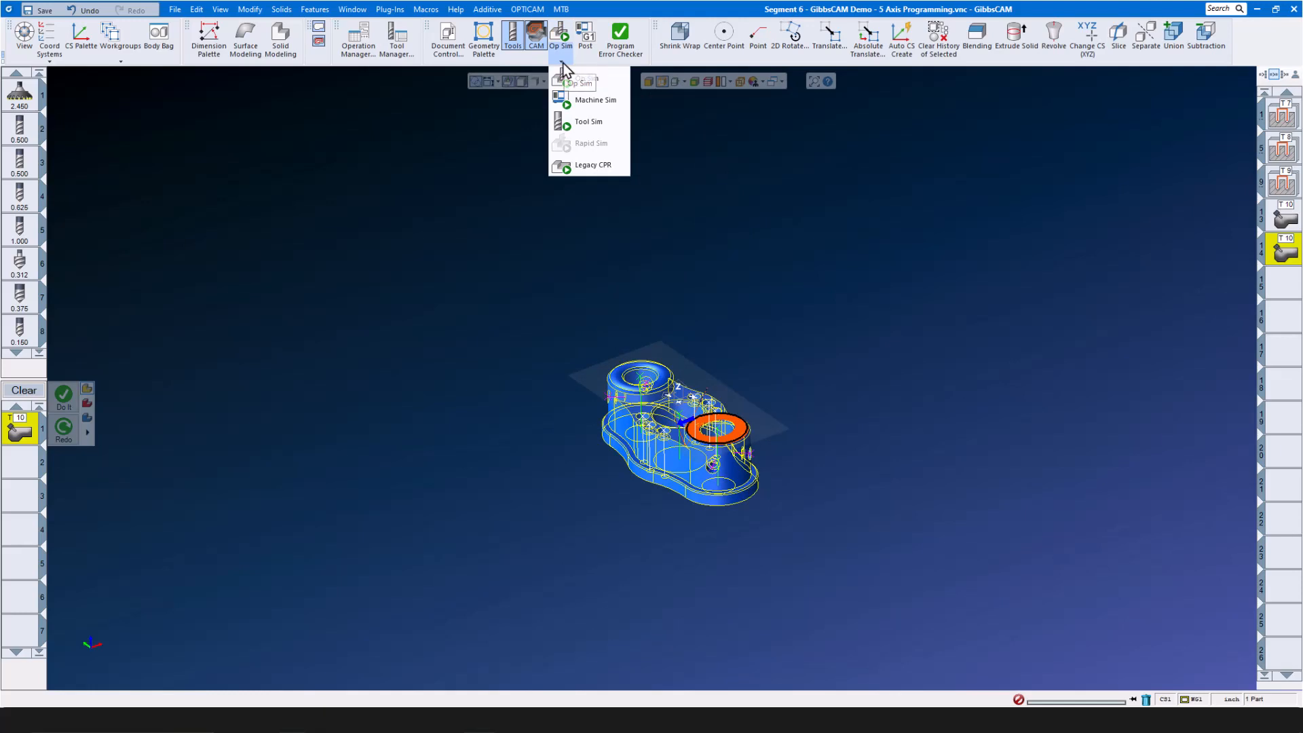
{"action": "left_click", "coordinate": [595, 102]}
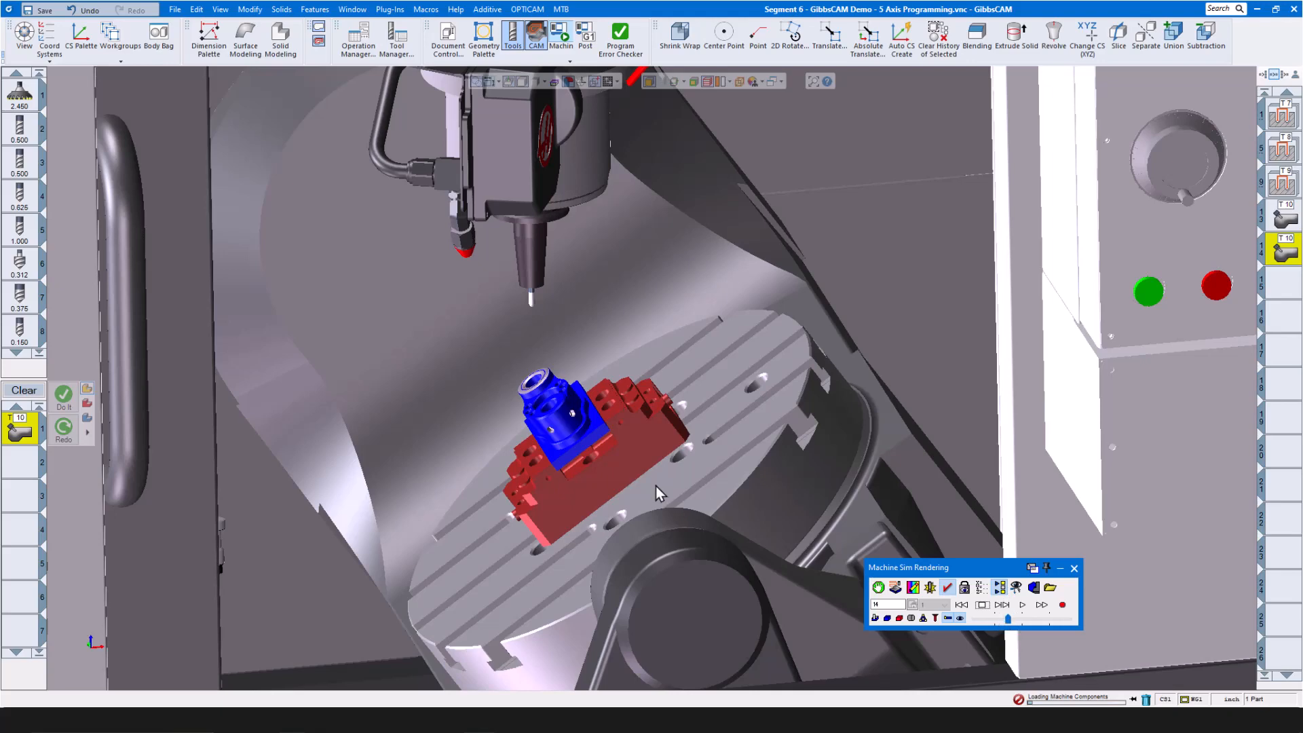
{"action": "scroll", "coordinate": [660, 494], "scroll_direction": "down", "scroll_amount": 10}
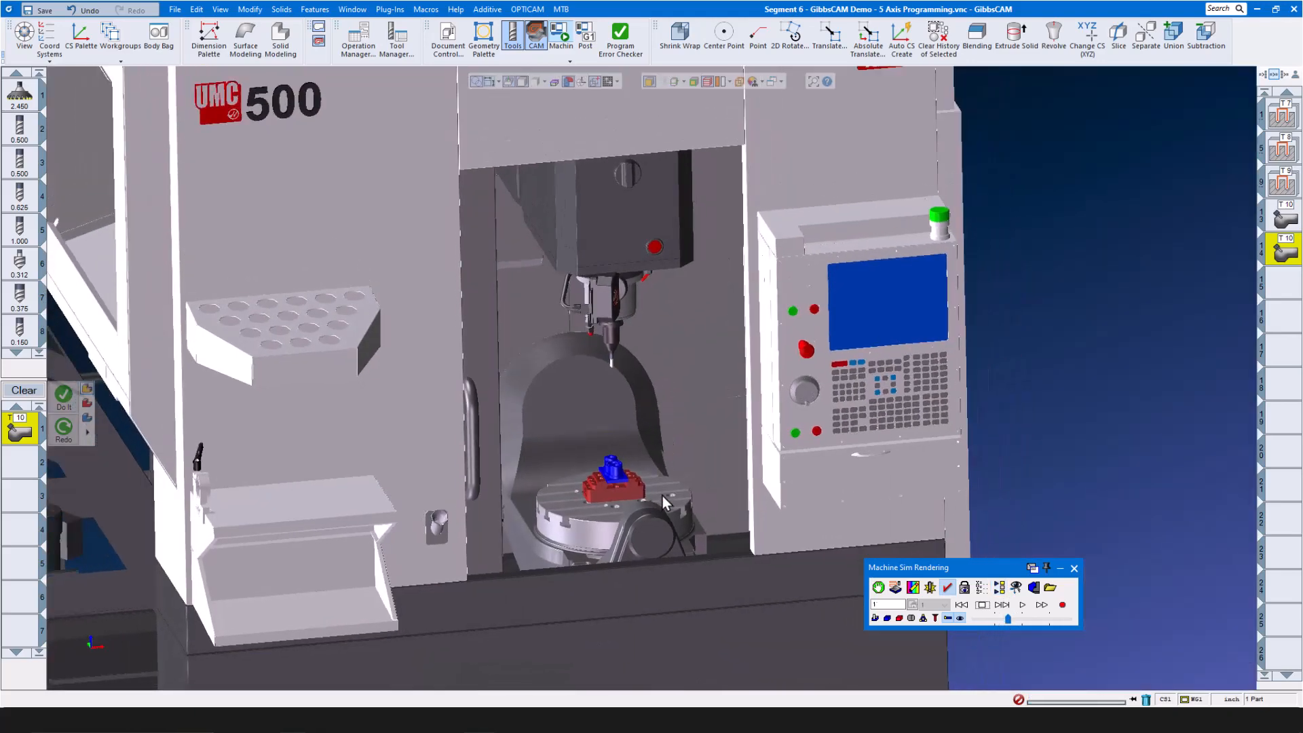
{"action": "scroll", "coordinate": [662, 495], "scroll_direction": "up", "scroll_amount": 5}
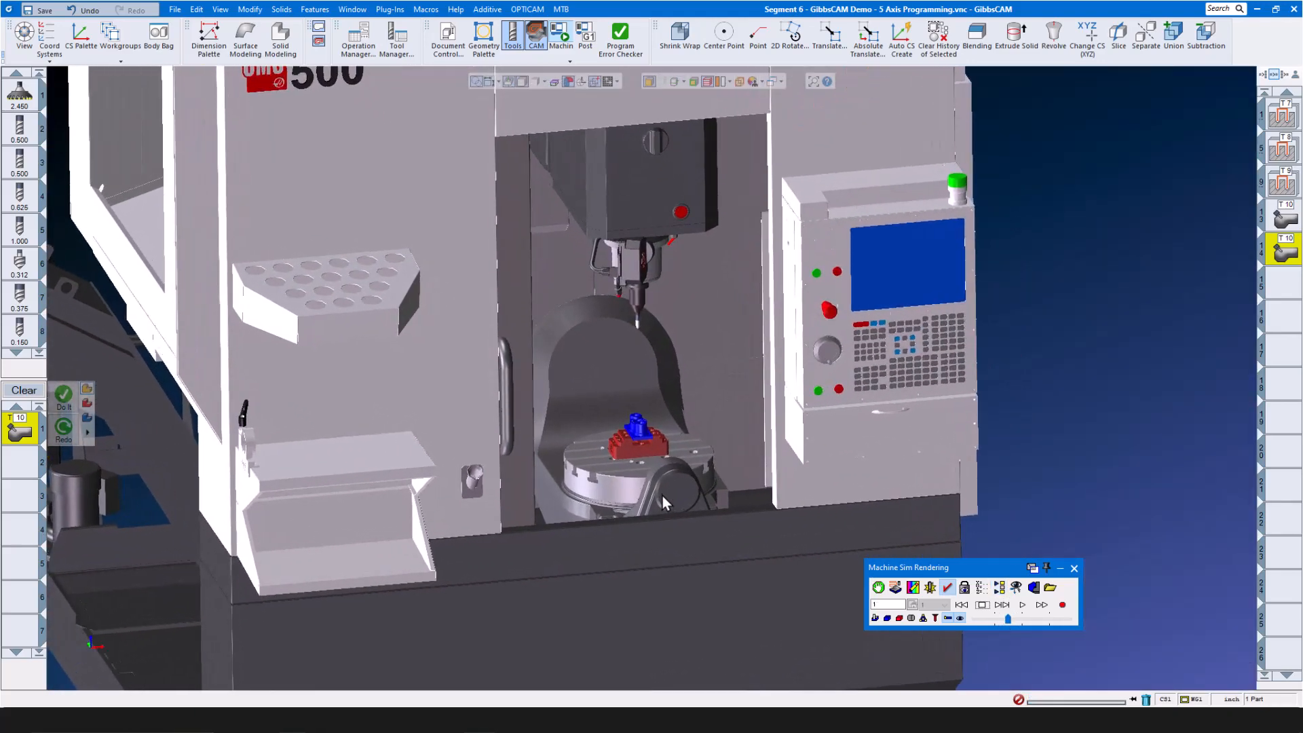
{"action": "scroll", "coordinate": [693, 498], "scroll_direction": "up", "scroll_amount": 4}
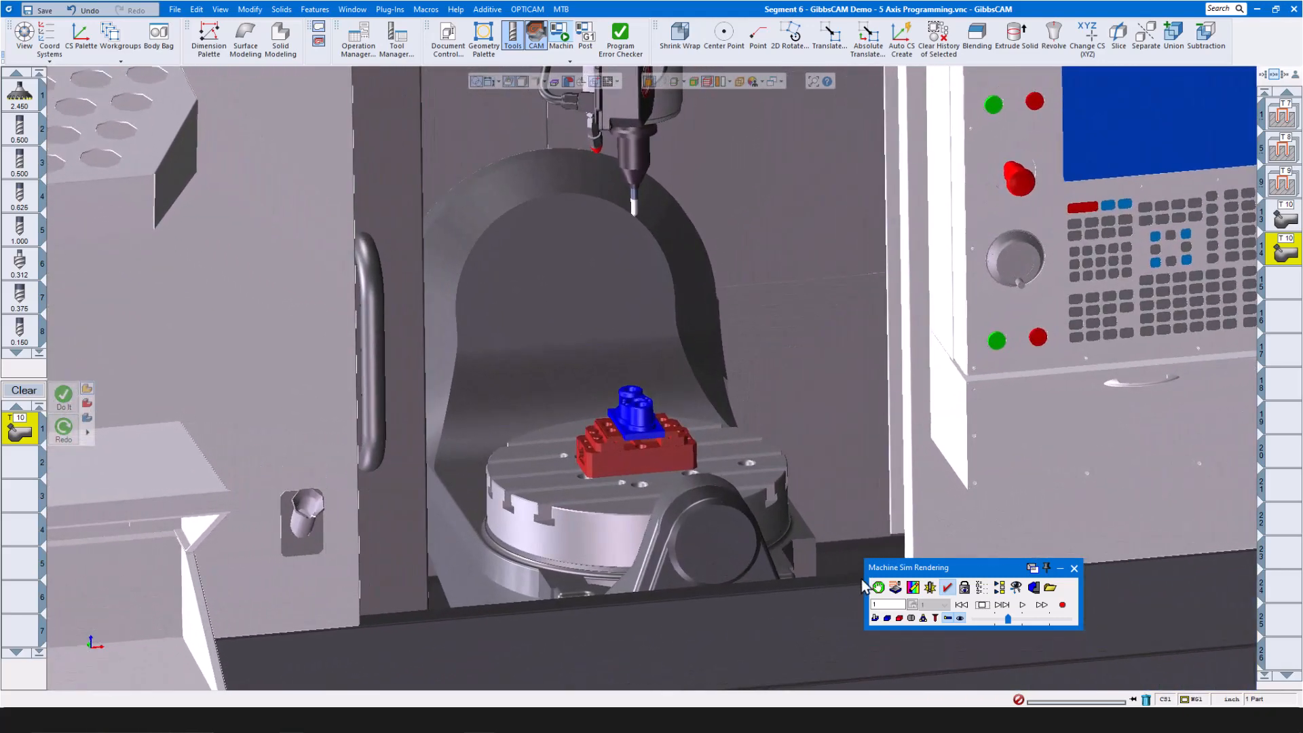
{"action": "left_click", "coordinate": [1025, 605]}
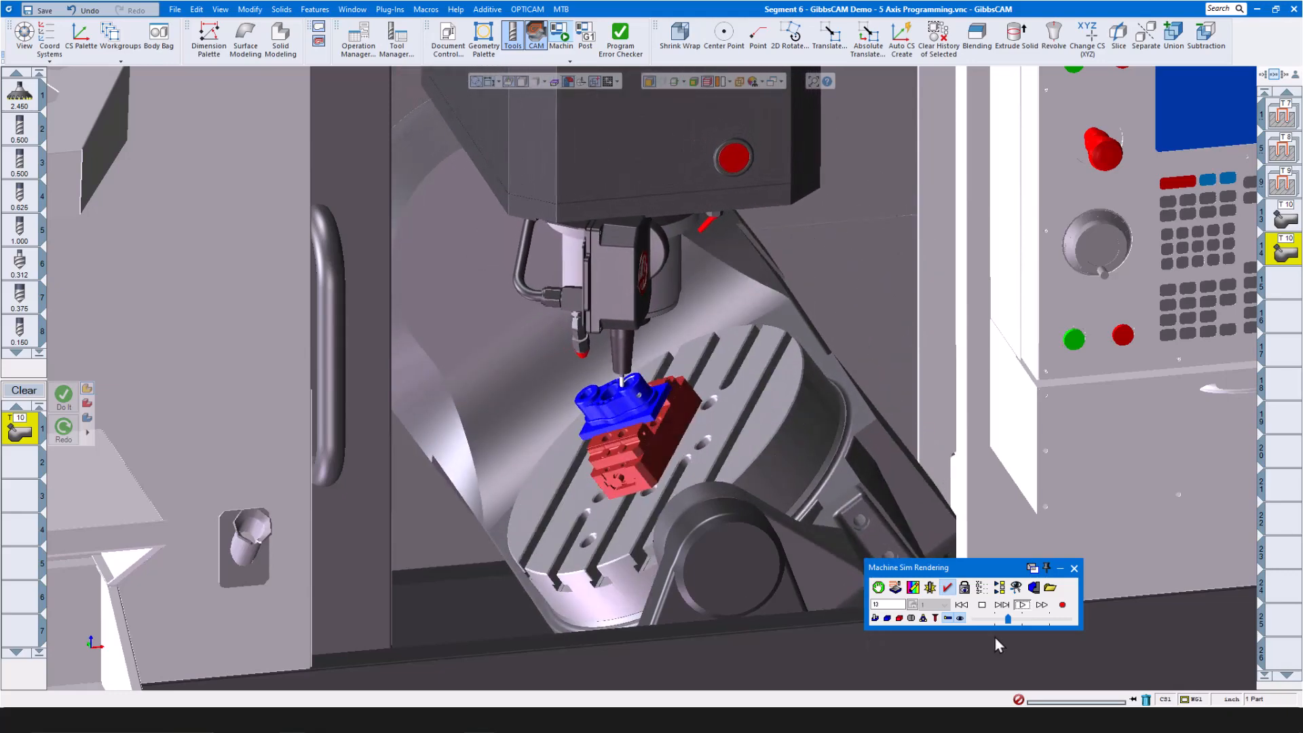
Raise the machine simulation speed in two increments and examine the T10 tool's simultaneous motion on the boss up close.
{"action": "left_click_drag", "start_coordinate": [1007, 619], "coordinate": [1016, 621]}
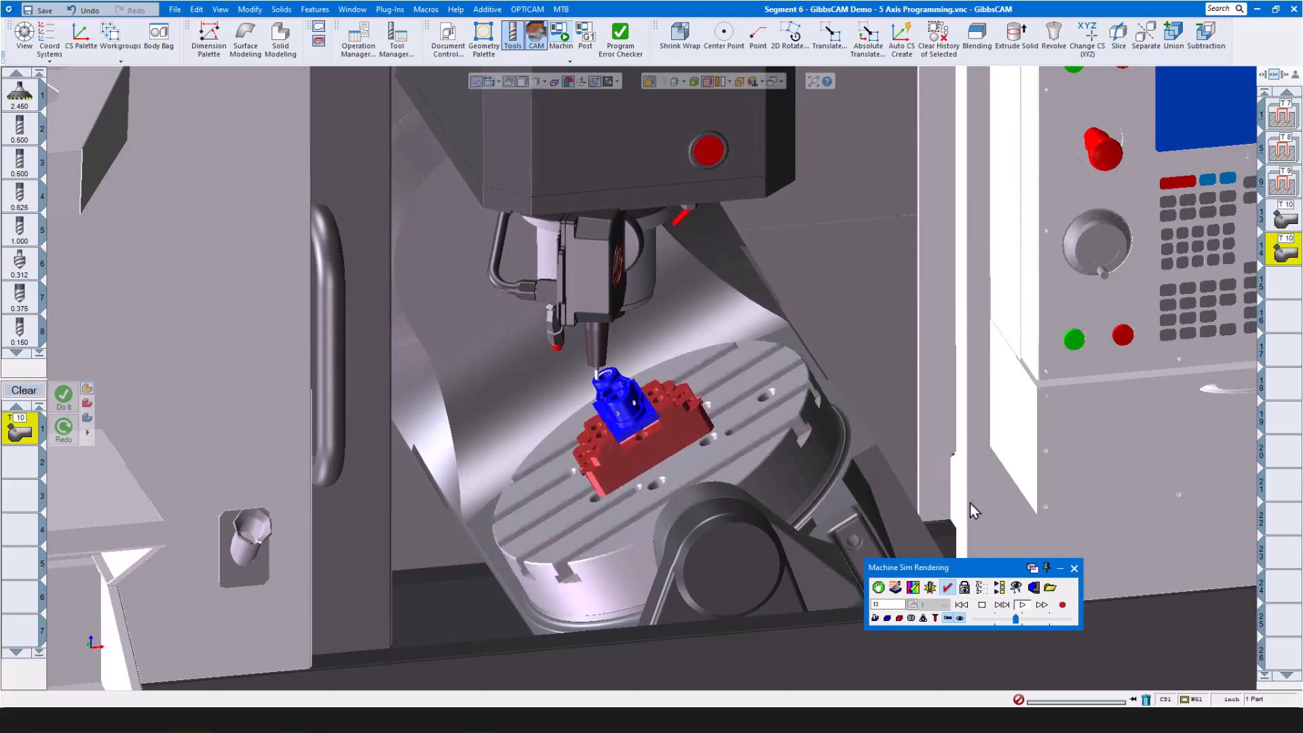
{"action": "left_click_drag", "start_coordinate": [1016, 620], "coordinate": [1023, 619]}
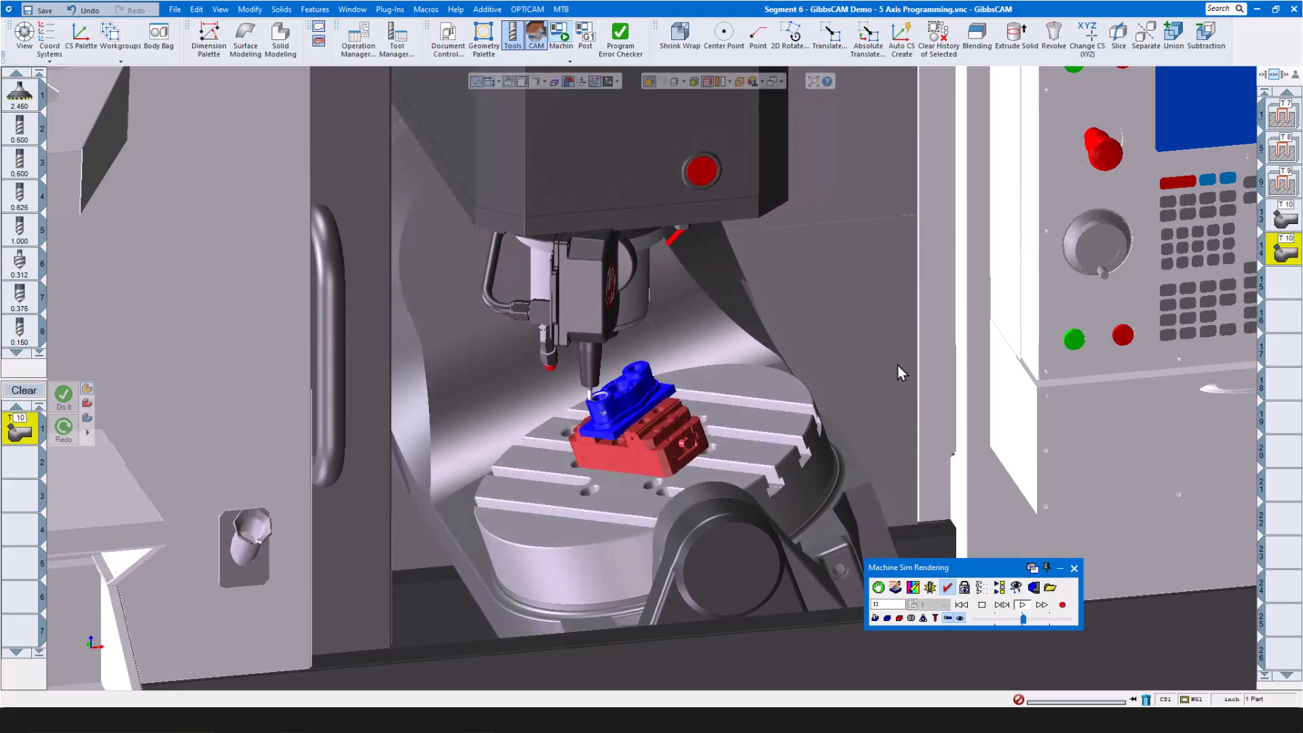
{"action": "scroll", "coordinate": [621, 392], "scroll_direction": "up", "scroll_amount": 1}
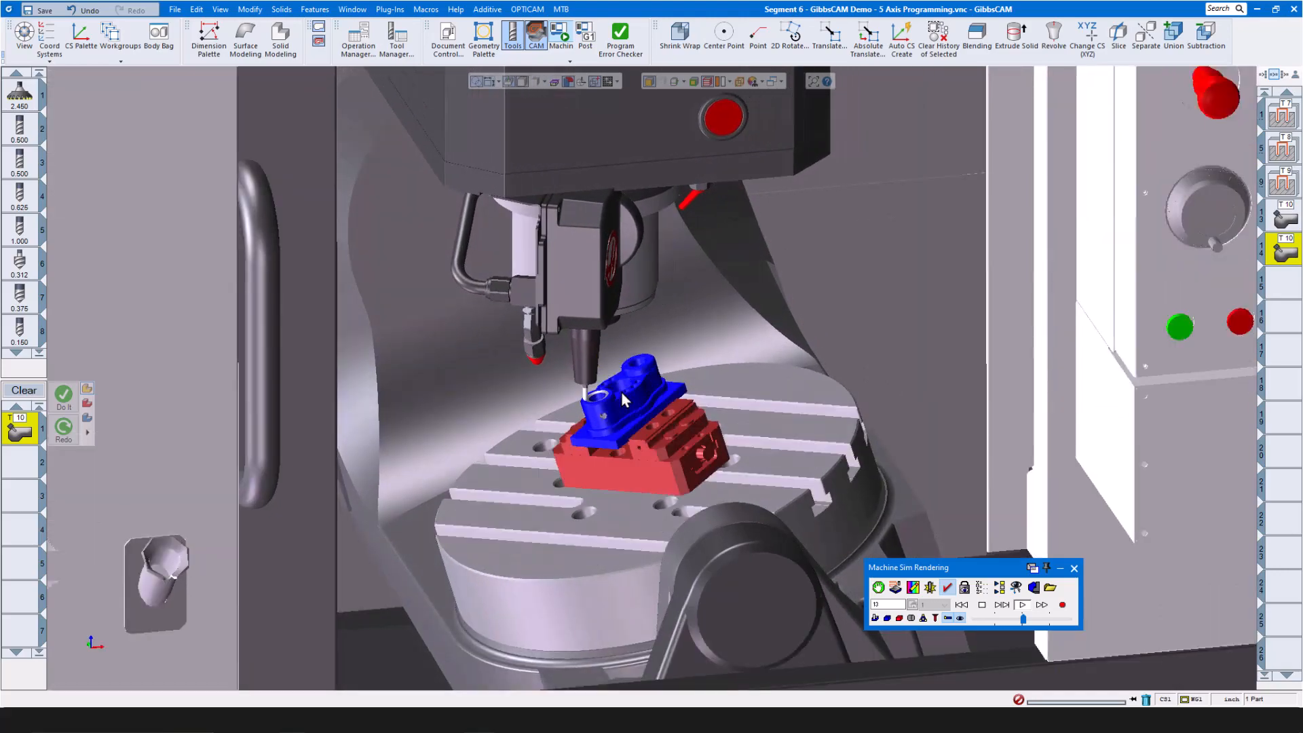
{"action": "scroll", "coordinate": [620, 393], "scroll_direction": "up", "scroll_amount": 1}
{"action": "scroll", "coordinate": [620, 393], "scroll_direction": "up", "scroll_amount": 1}
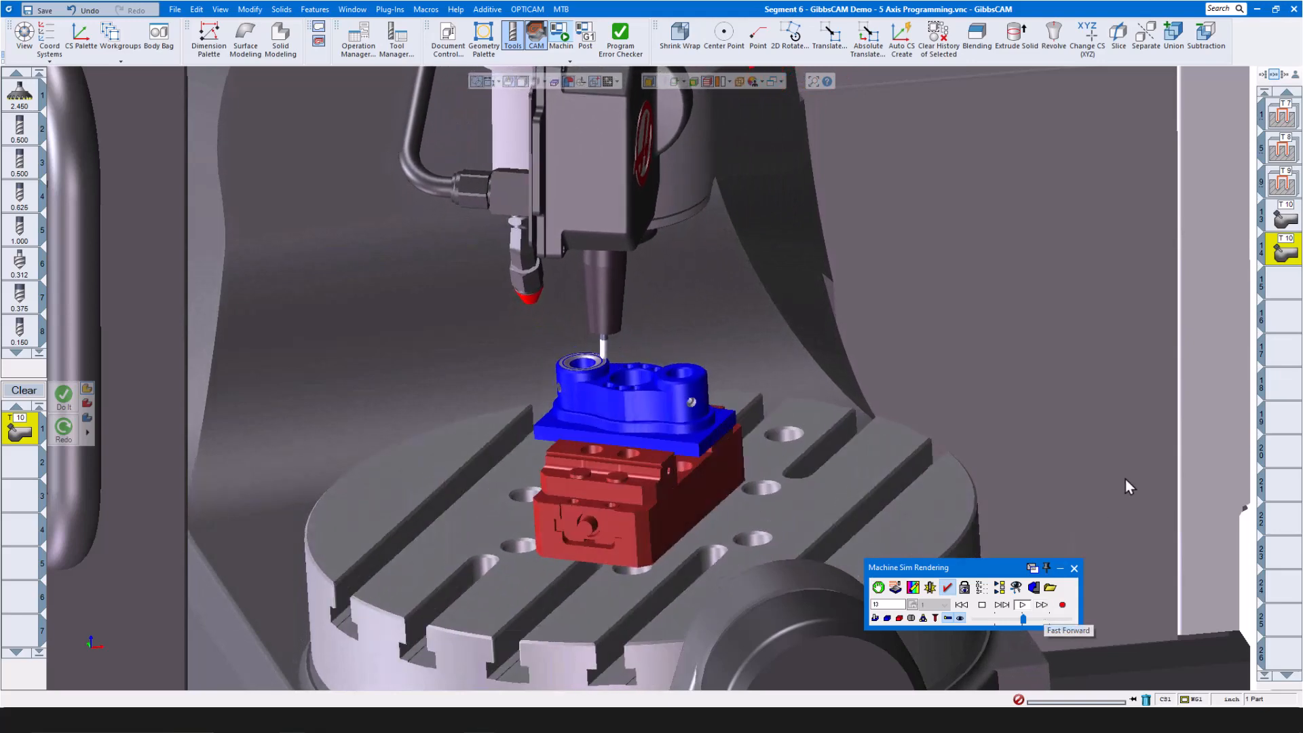
Leave the machine simulation and recheck the second T10 operation's tool axis control settings, closing its parameters without changes.
{"action": "left_click", "coordinate": [1074, 569]}
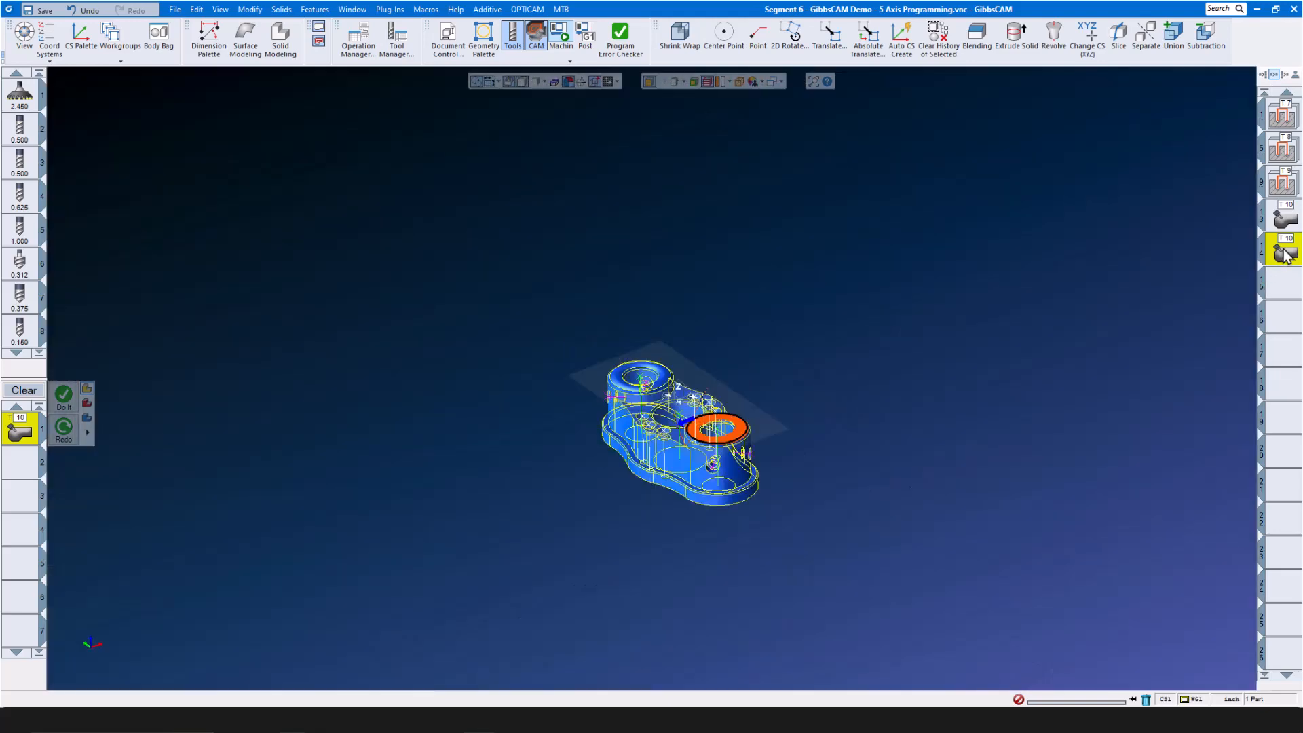
{"action": "double_click", "coordinate": [1284, 256]}
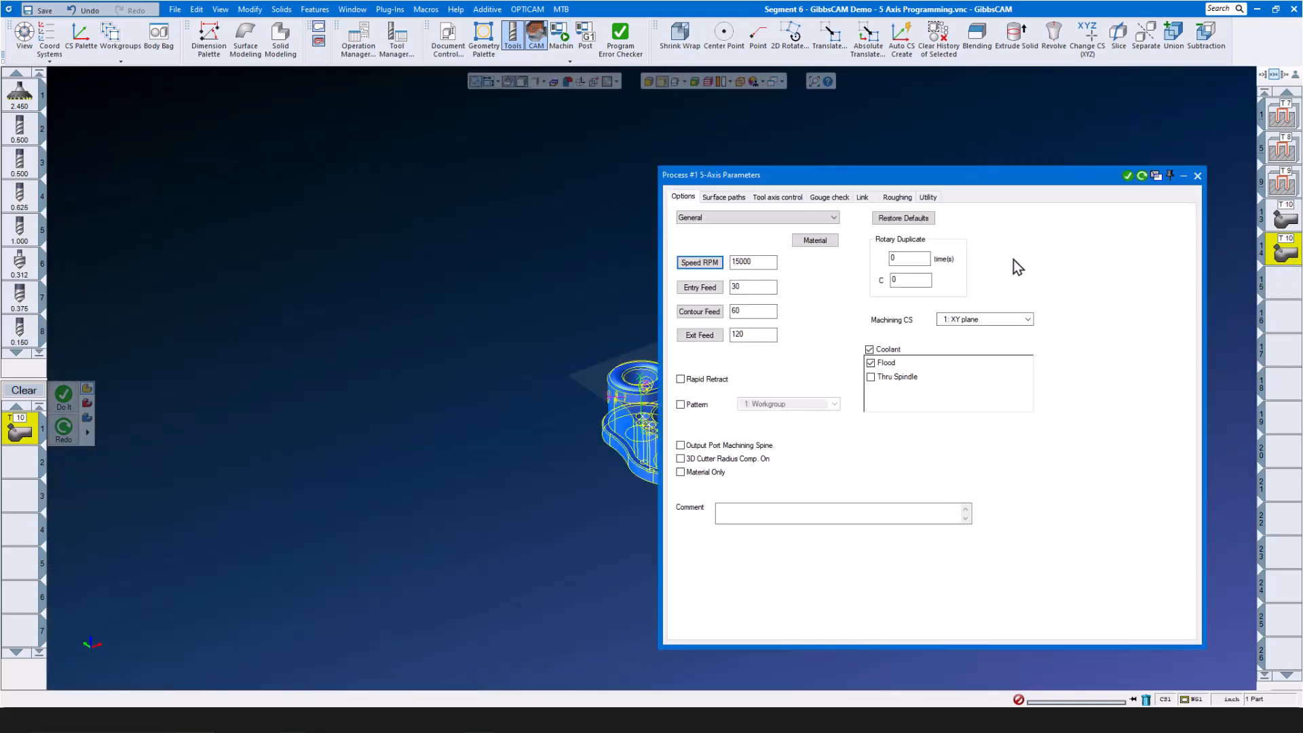
{"action": "left_click", "coordinate": [787, 197]}
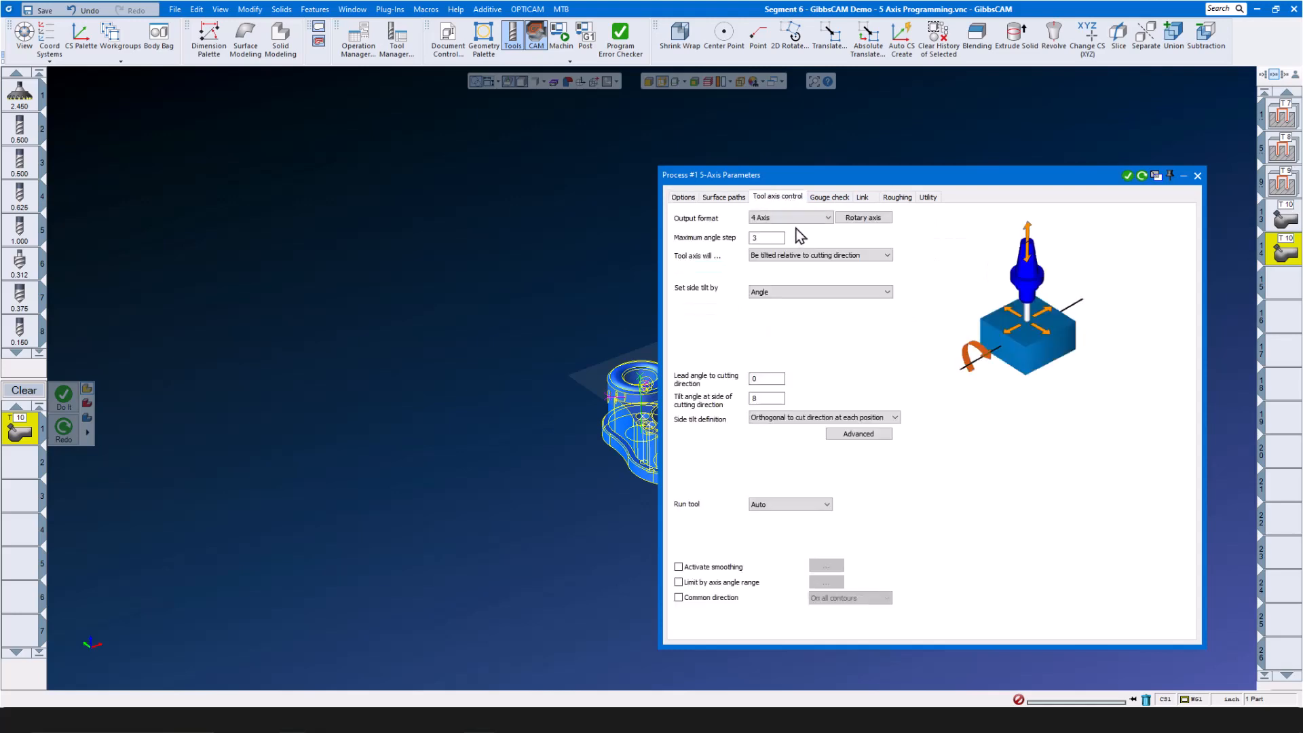
{"action": "left_click", "coordinate": [1196, 178]}
Start Machine Sim again and play the second T10 operation on the full machine.
{"action": "left_click", "coordinate": [567, 41]}
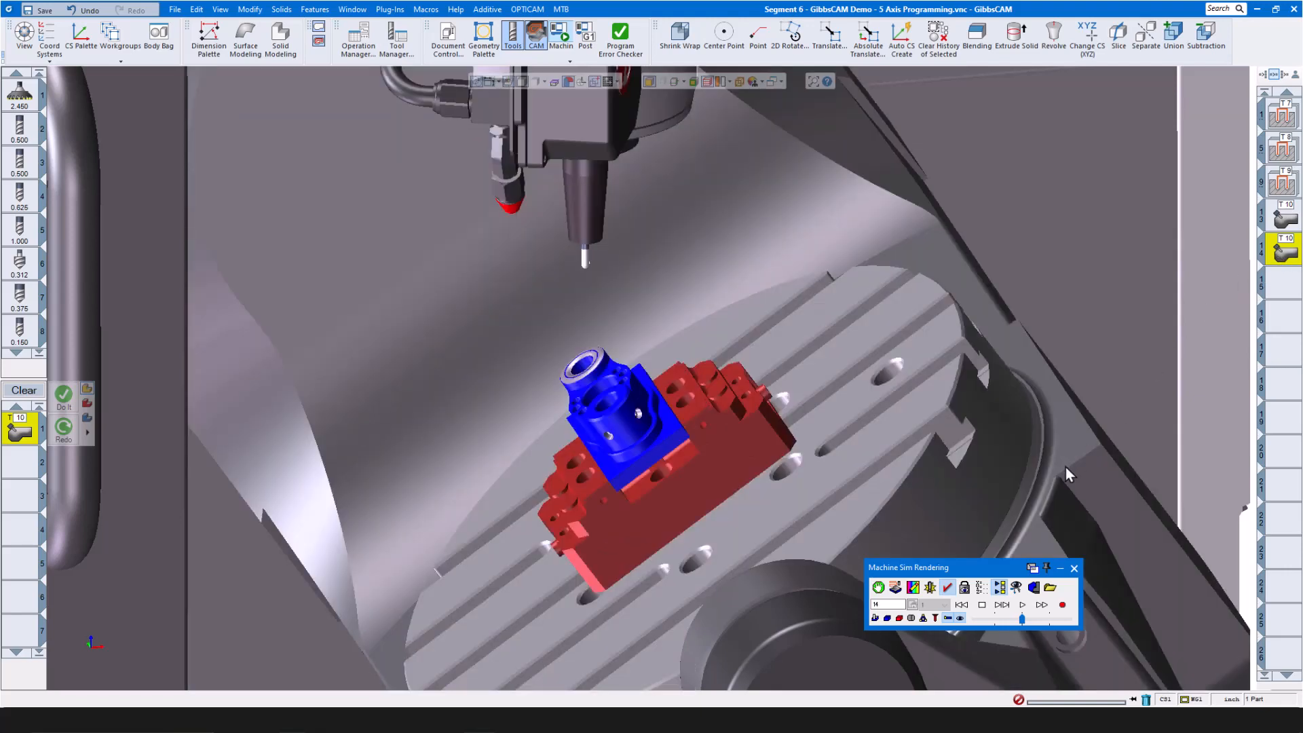
{"action": "left_click", "coordinate": [1023, 605]}
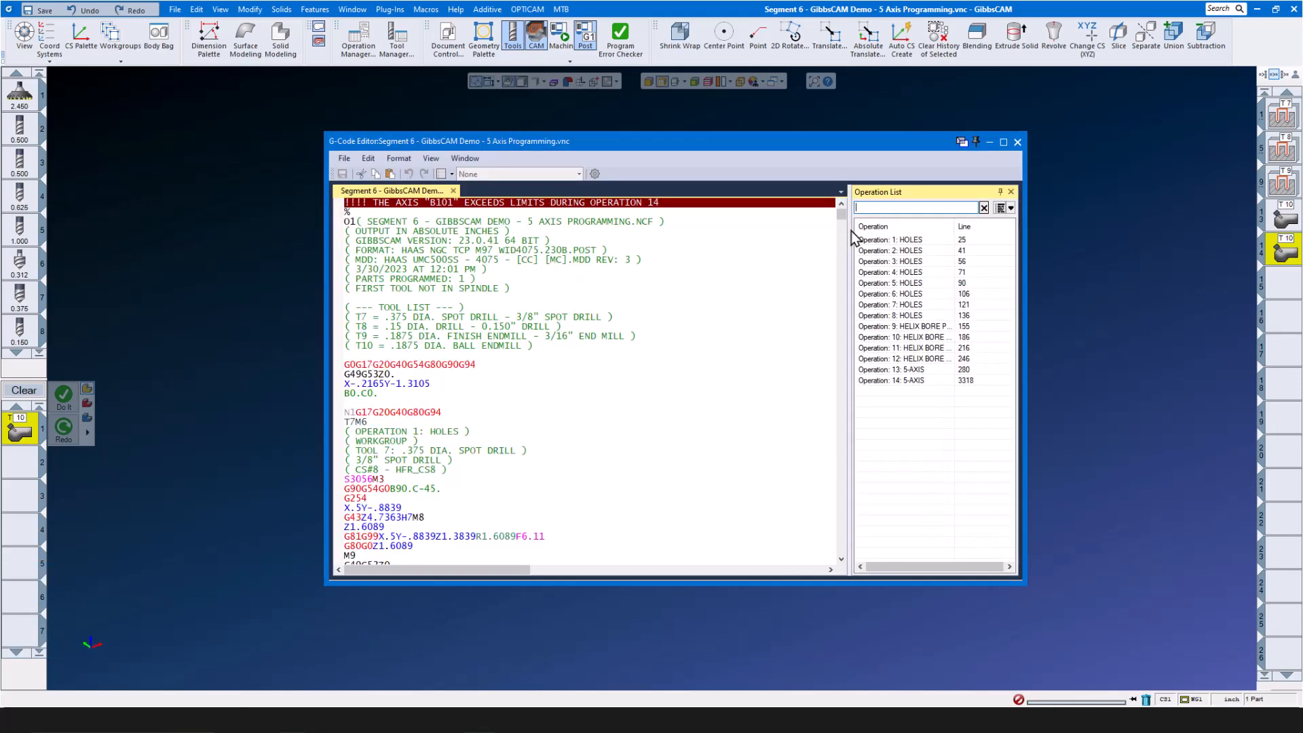
Review the posted G-code from the tool list to the first hole operations, and go to the code of Operation 13: 5-AXIS.
{"action": "scroll", "coordinate": [546, 447], "scroll_direction": "down", "scroll_amount": 2}
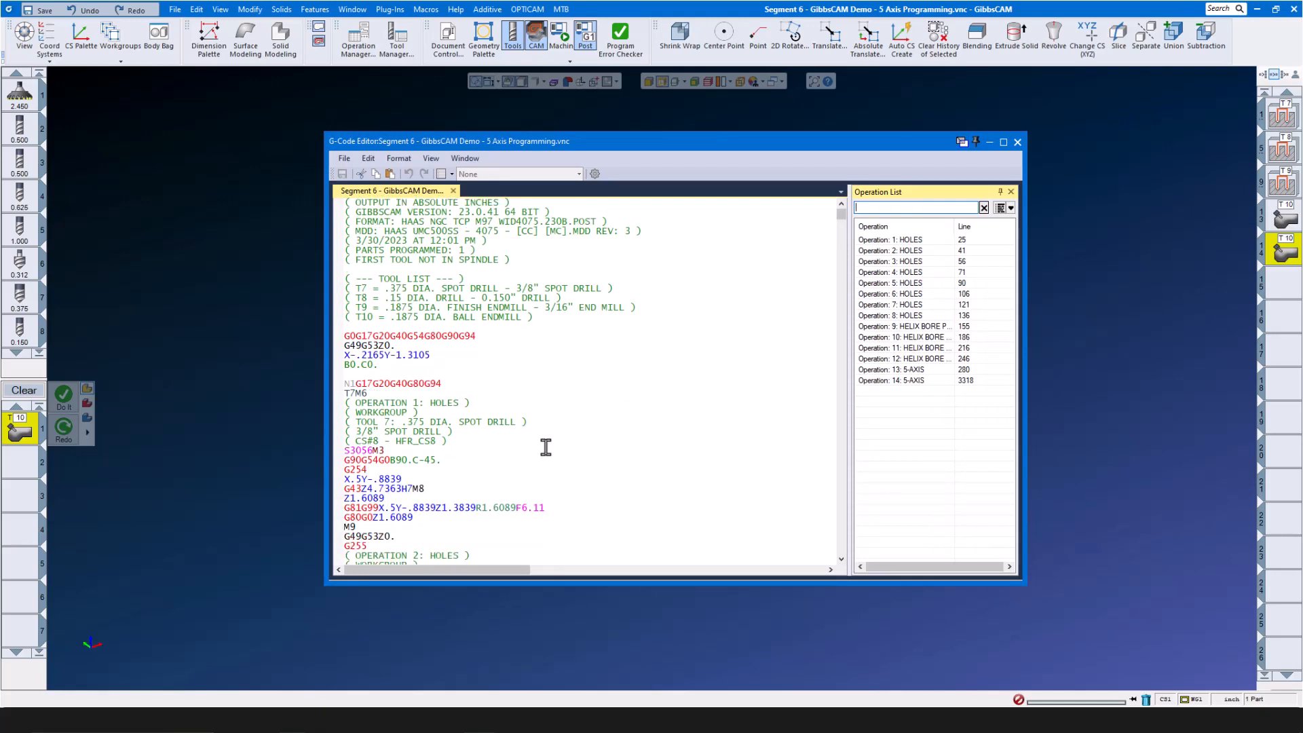
{"action": "left_click_drag", "start_coordinate": [379, 520], "coordinate": [328, 511]}
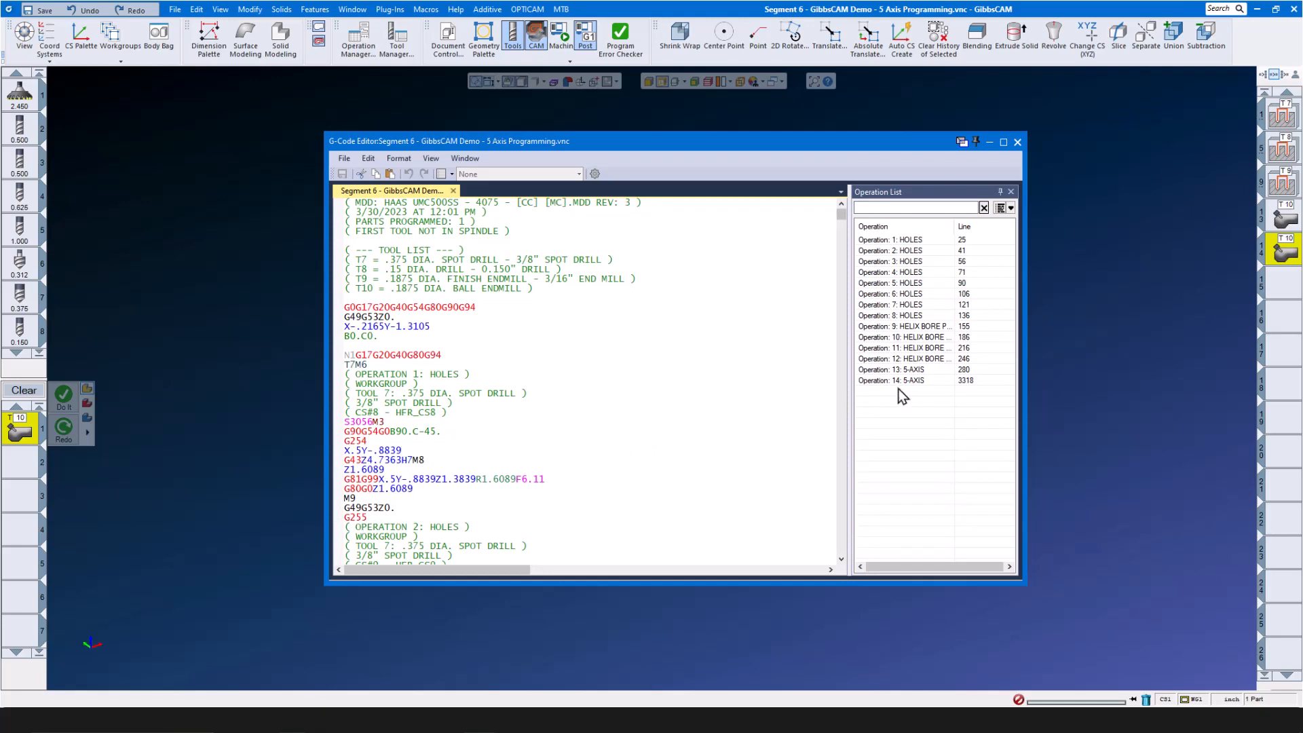
{"action": "left_click", "coordinate": [909, 371]}
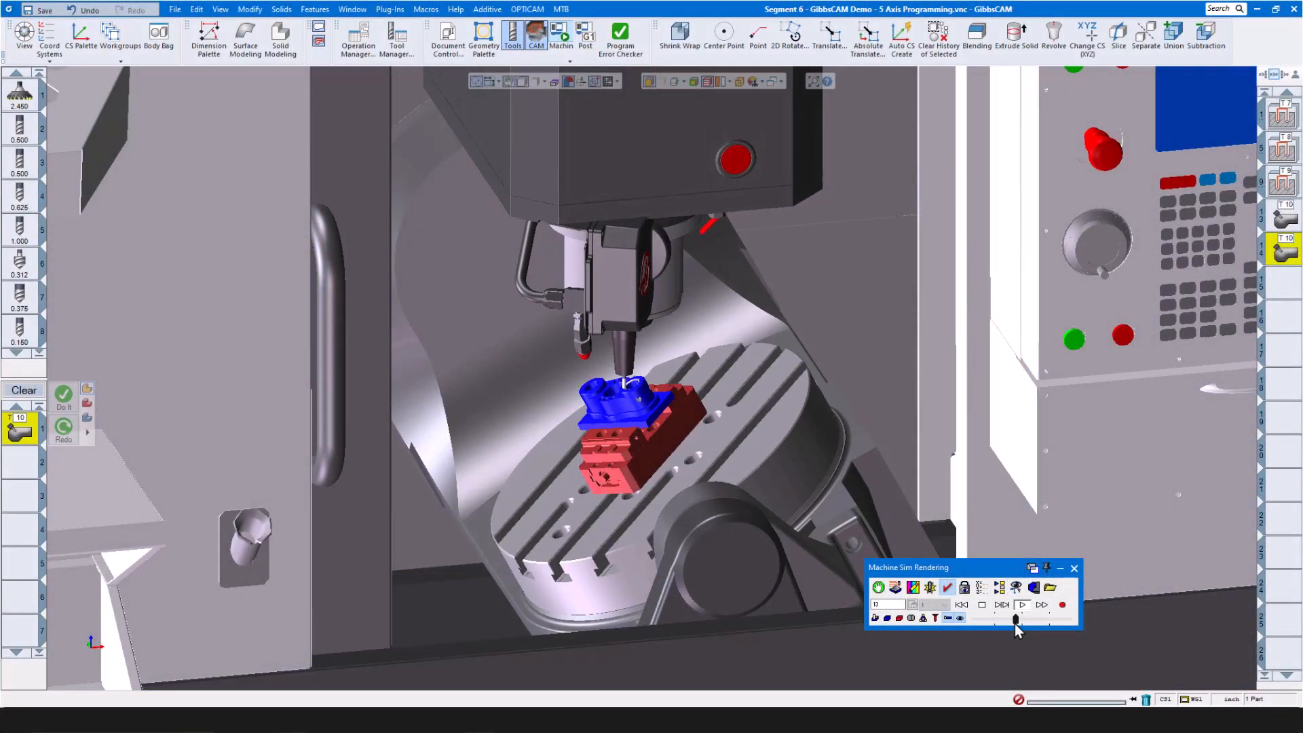
Raise the machine simulation speed slightly and watch the T10 tool's simultaneous motion on the bosses up close.
{"action": "left_click_drag", "start_coordinate": [1015, 621], "coordinate": [1022, 623]}
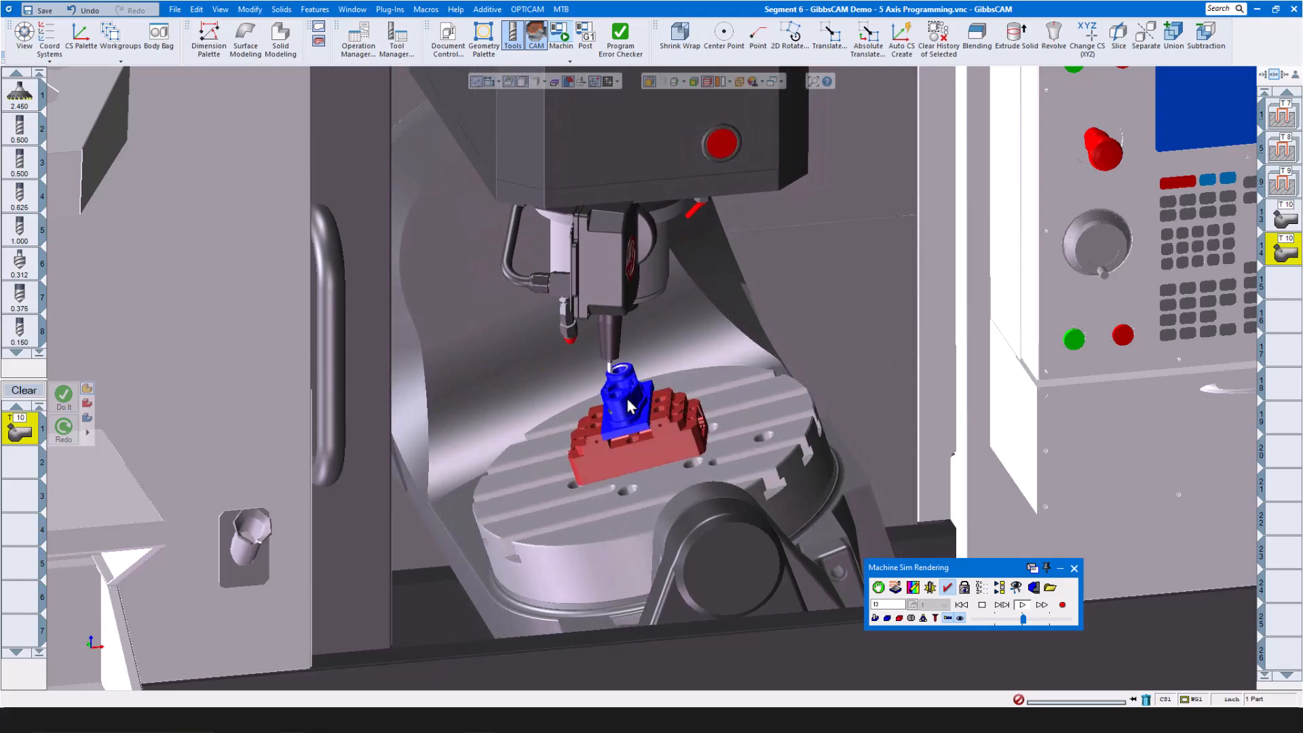
{"action": "scroll", "coordinate": [620, 392], "scroll_direction": "up", "scroll_amount": 1}
{"action": "scroll", "coordinate": [620, 392], "scroll_direction": "up", "scroll_amount": 1}
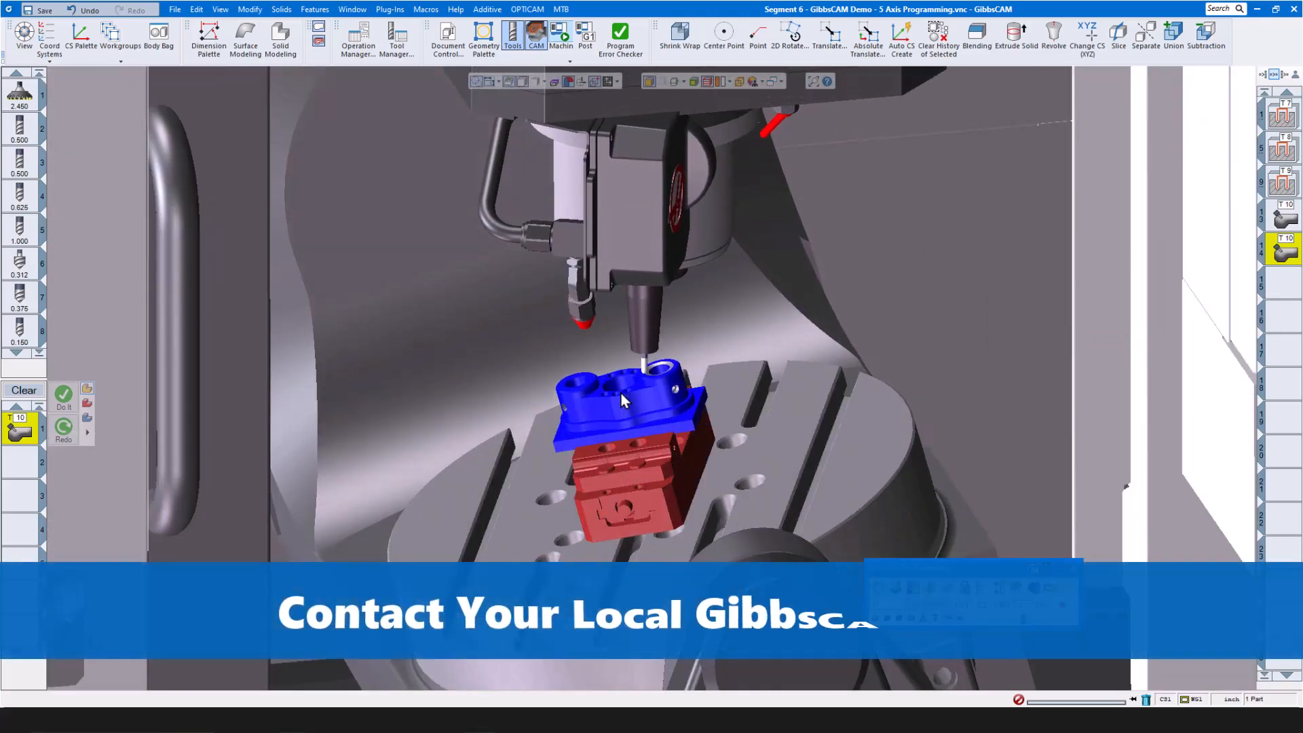
{"action": "scroll", "coordinate": [620, 392], "scroll_direction": "up", "scroll_amount": 1}
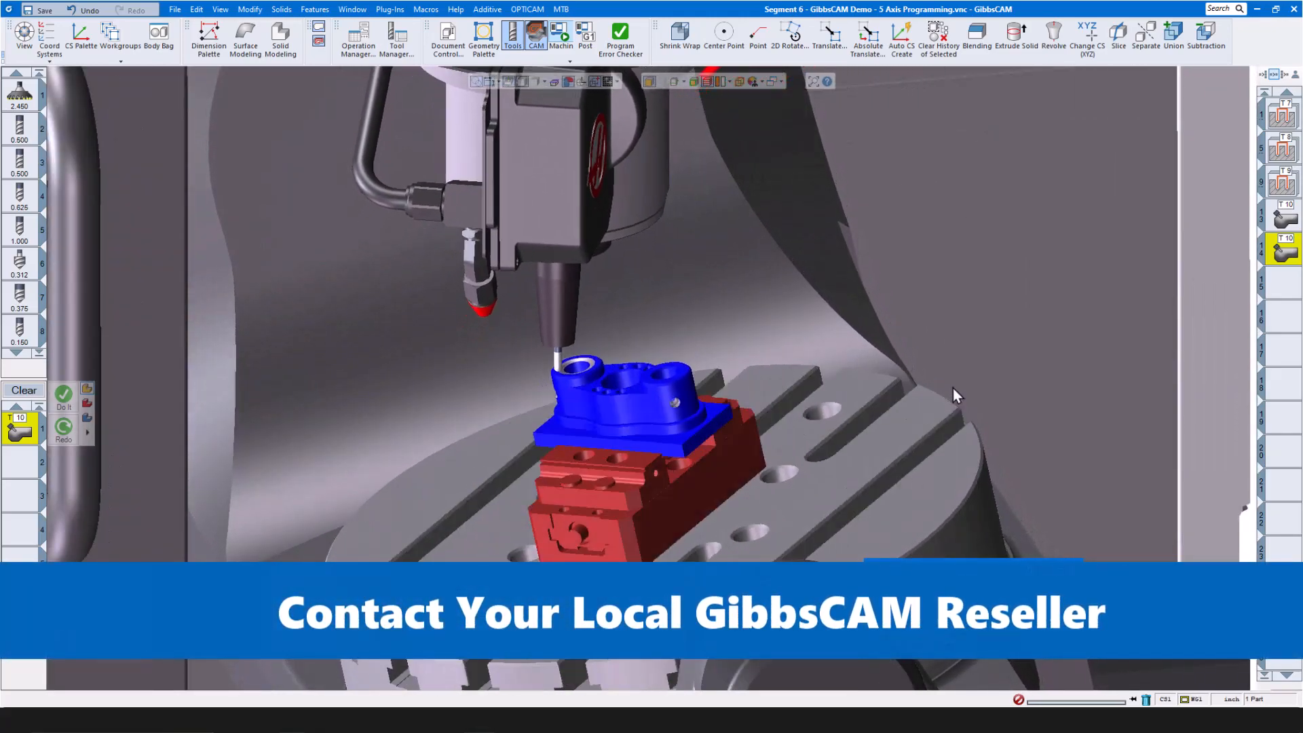
{"action": "scroll", "coordinate": [984, 380], "scroll_direction": "down", "scroll_amount": 1}
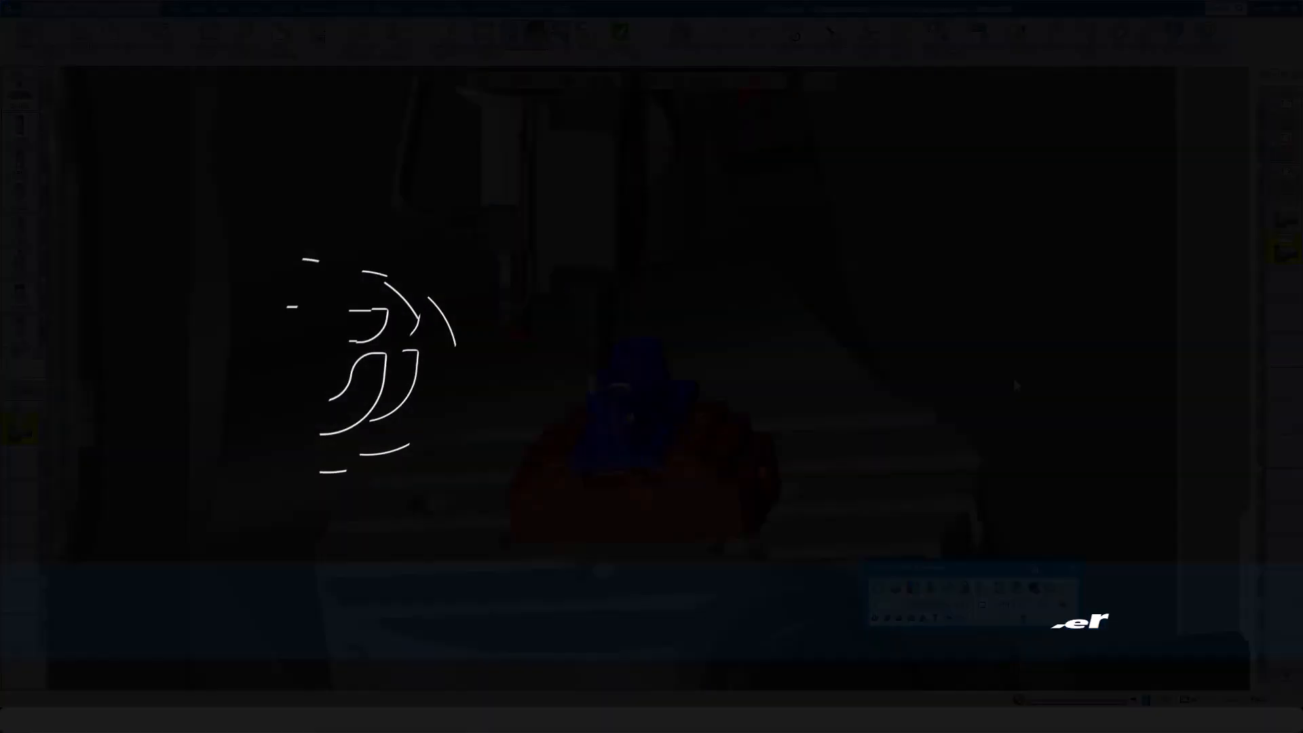